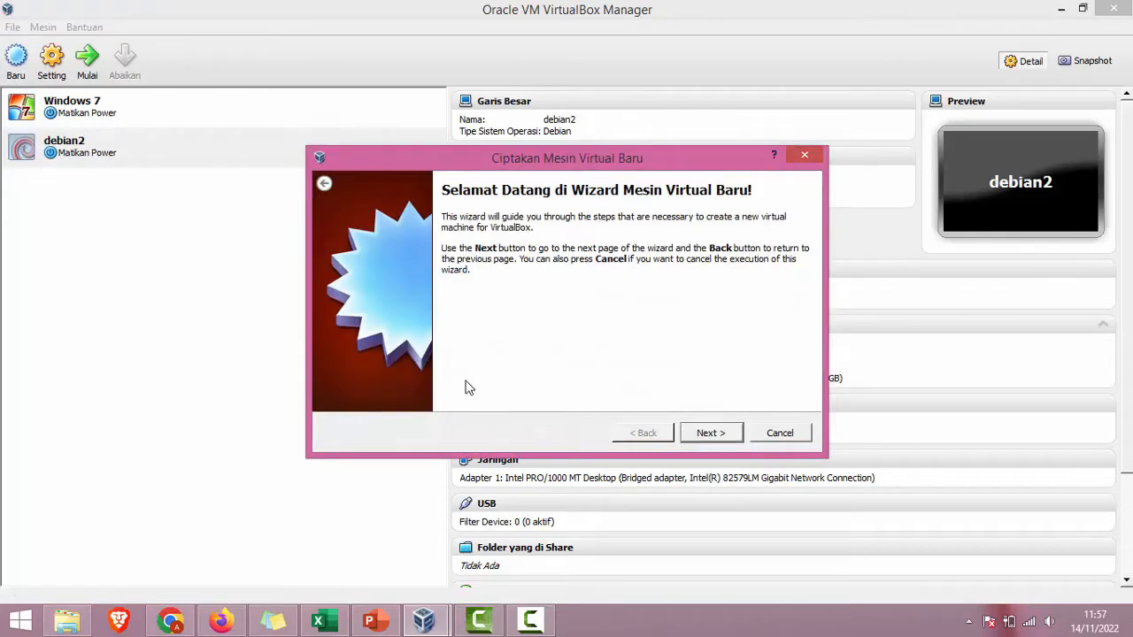
Step: Name the new VM 'MikroTik' and keep the default 64 MB of memory
click(700, 434)
text(MikroTik)
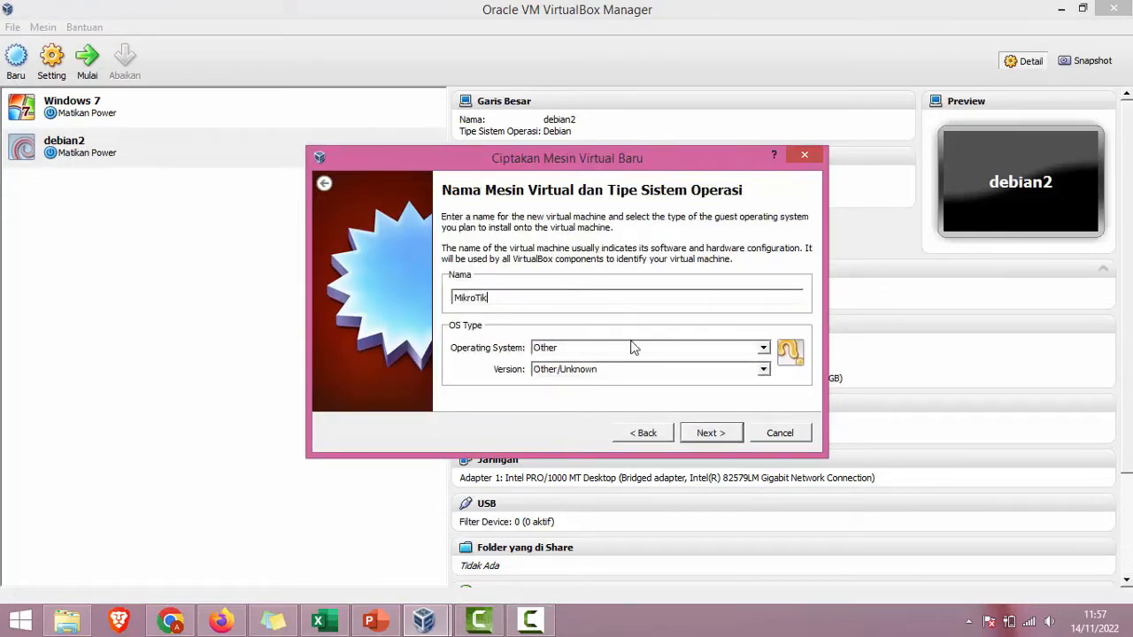
click(704, 432)
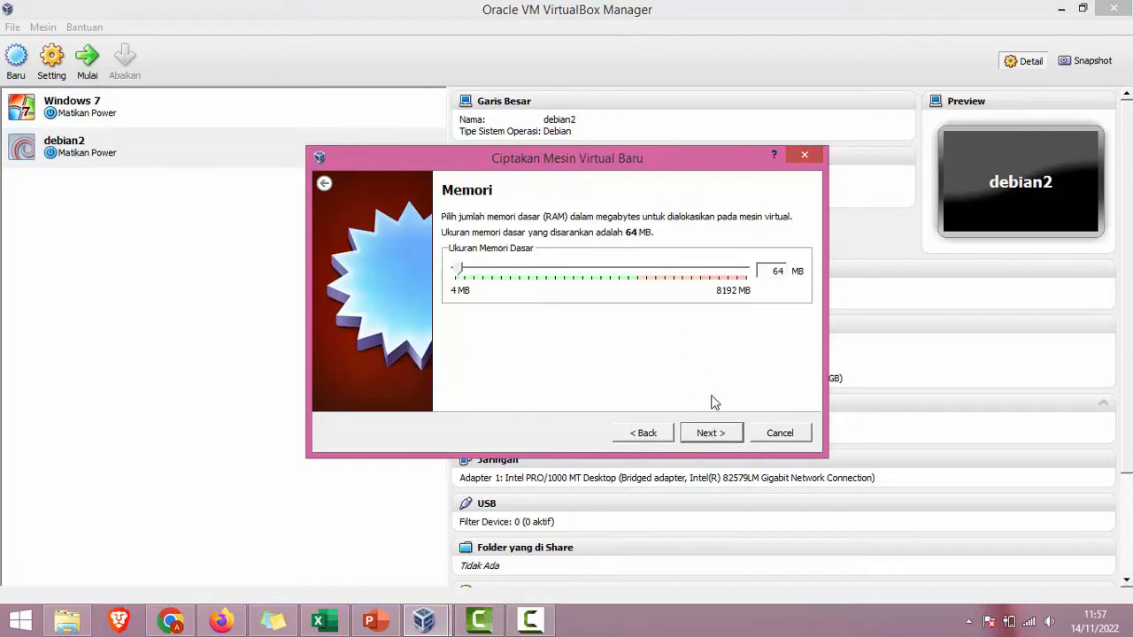
click(713, 431)
Step: Create a 2,00 GB VDI disk MikroTik.vdi, finish the VM, and open its settings
click(710, 437)
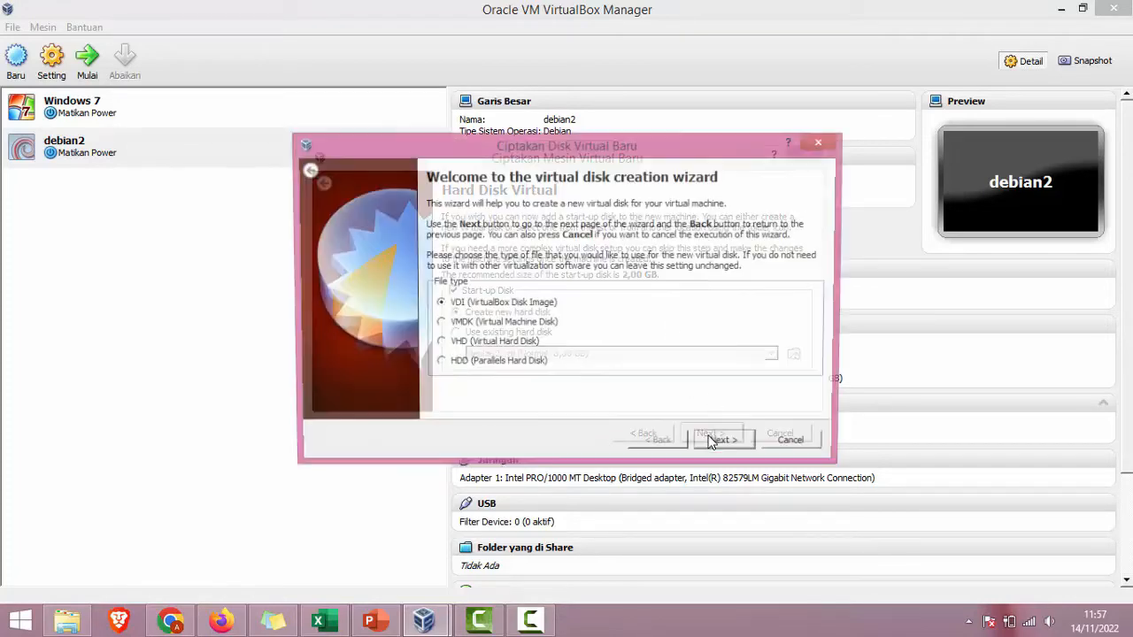
click(711, 444)
click(712, 444)
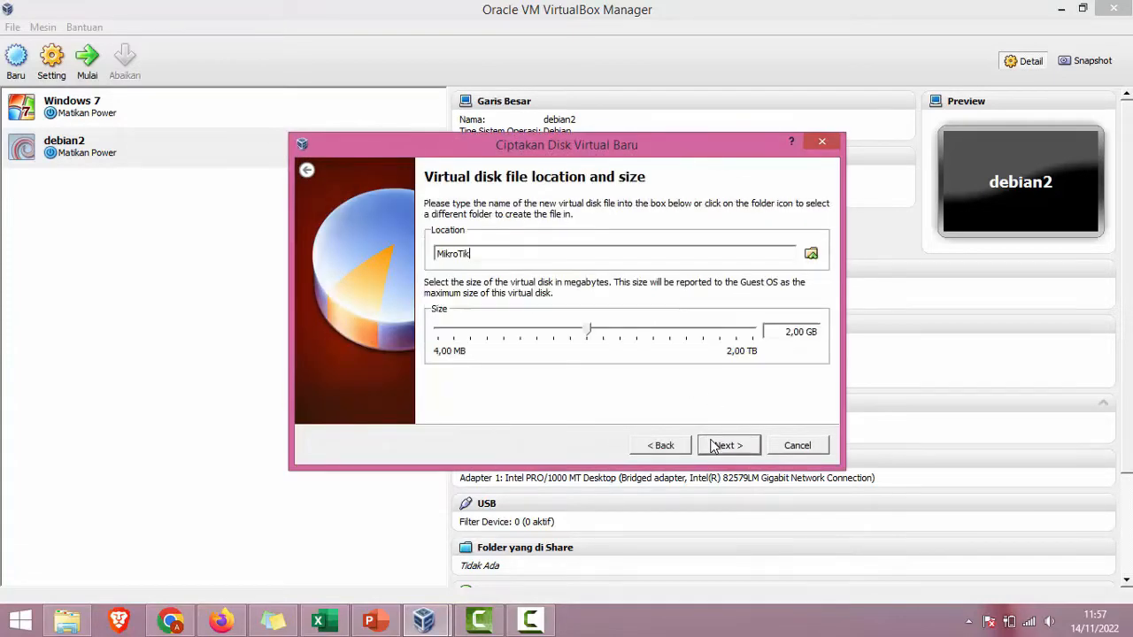
click(713, 446)
click(713, 447)
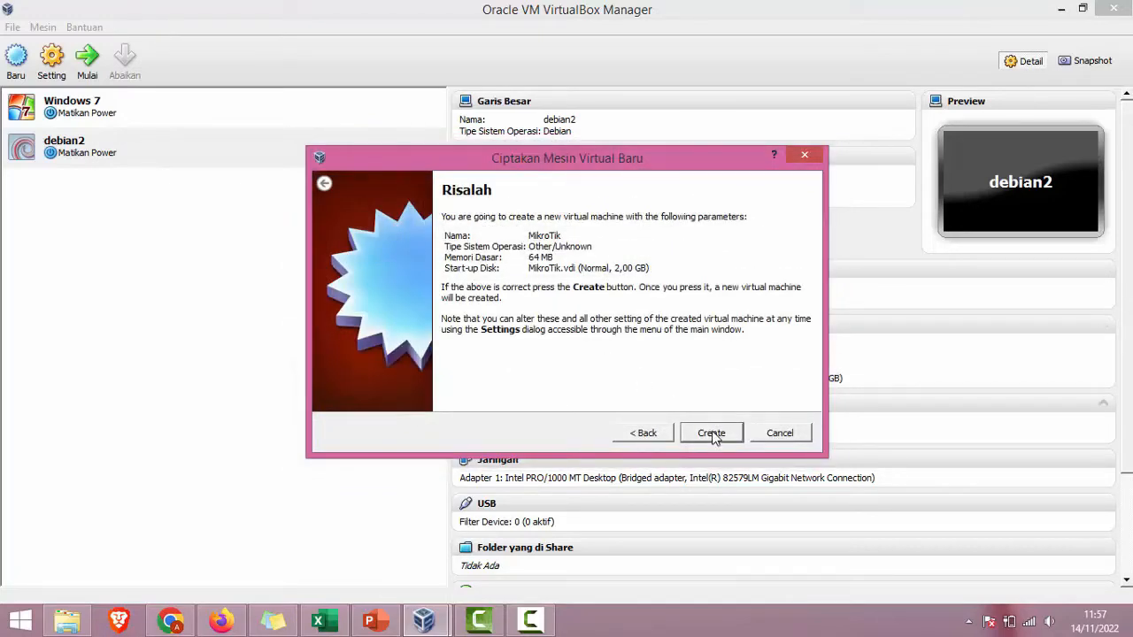
click(711, 433)
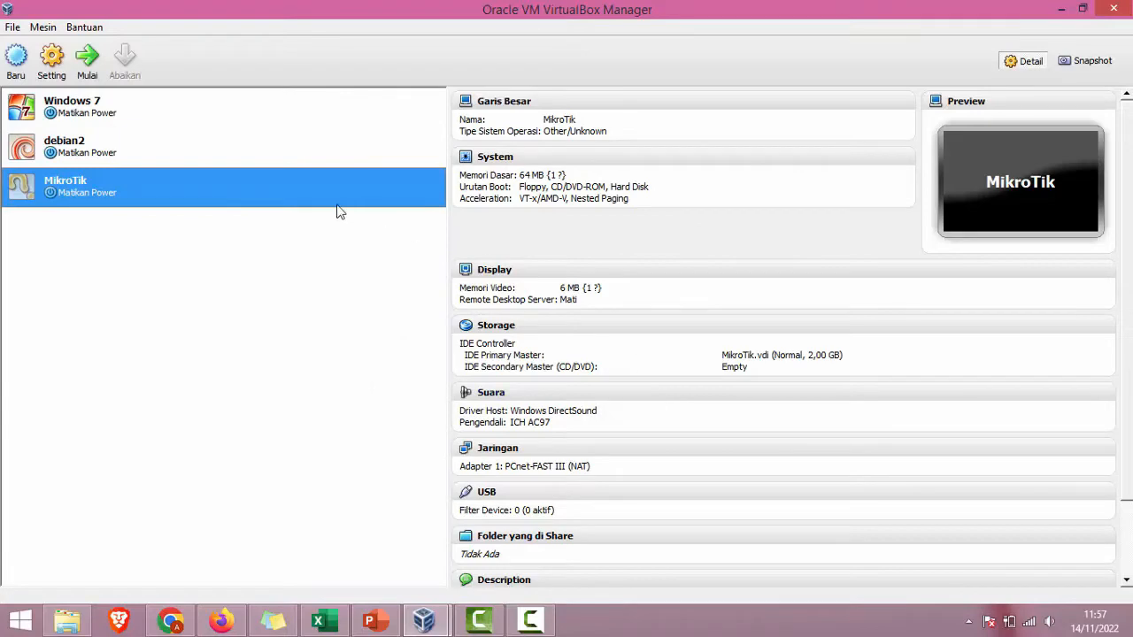
click(53, 64)
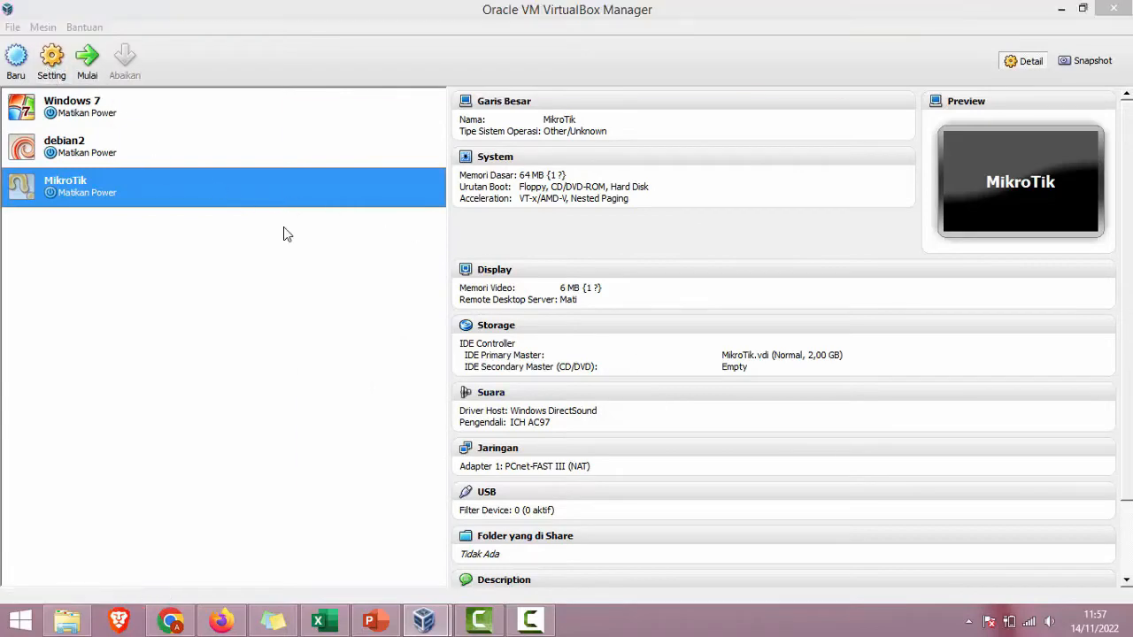
Step: Load Mikrotik-5.20_Full_Level 6.iso into the VM's empty CD drive, then view network settings
click(334, 209)
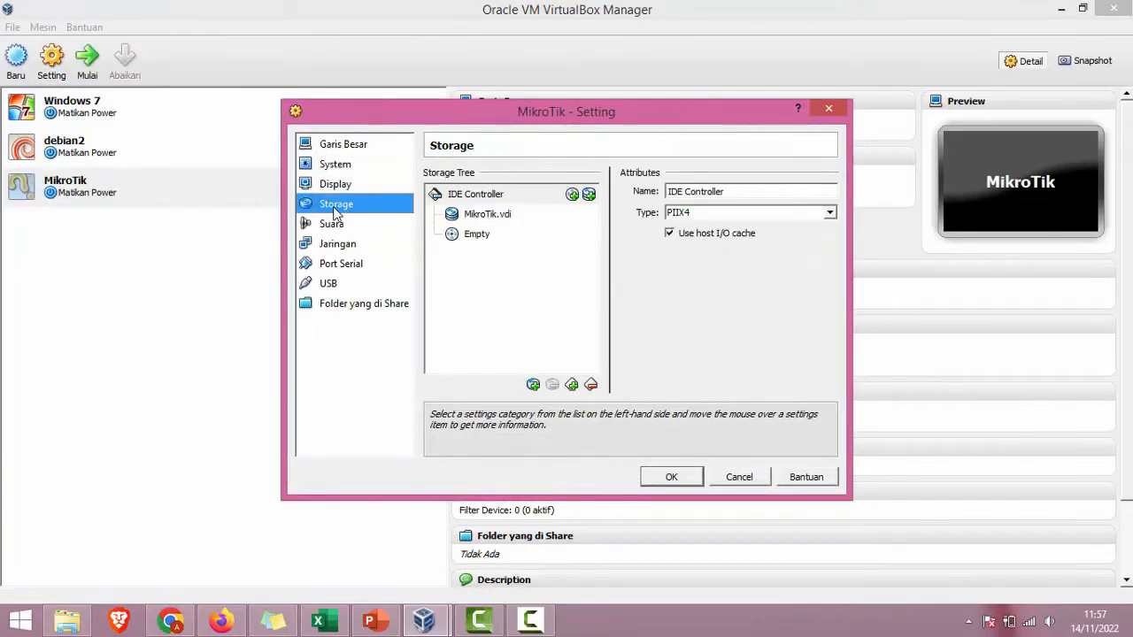
click(478, 234)
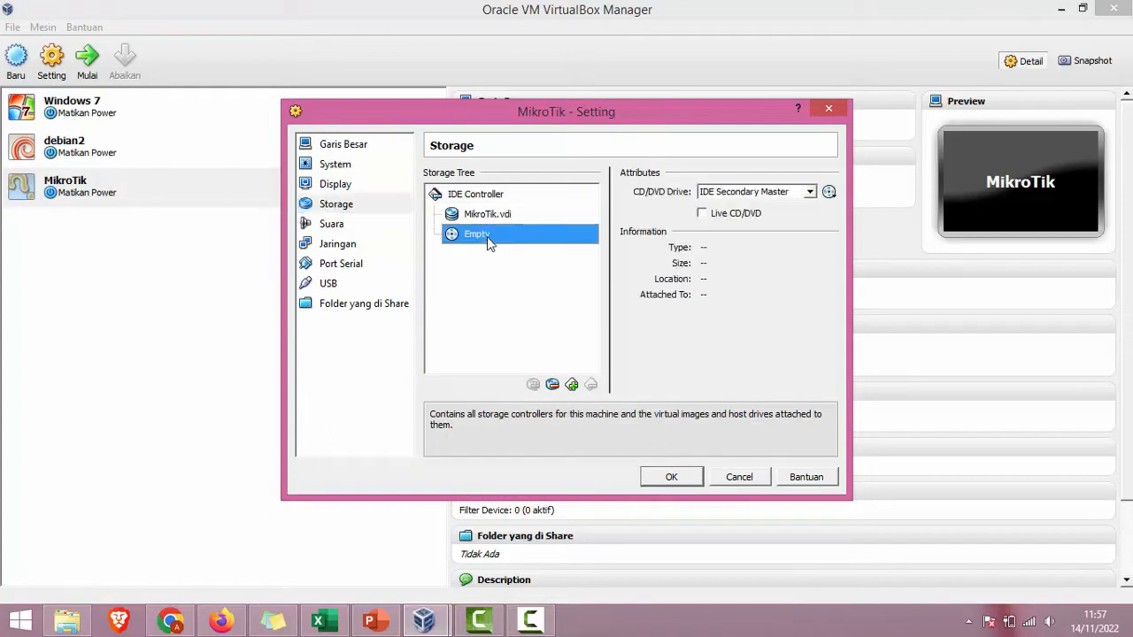
click(829, 193)
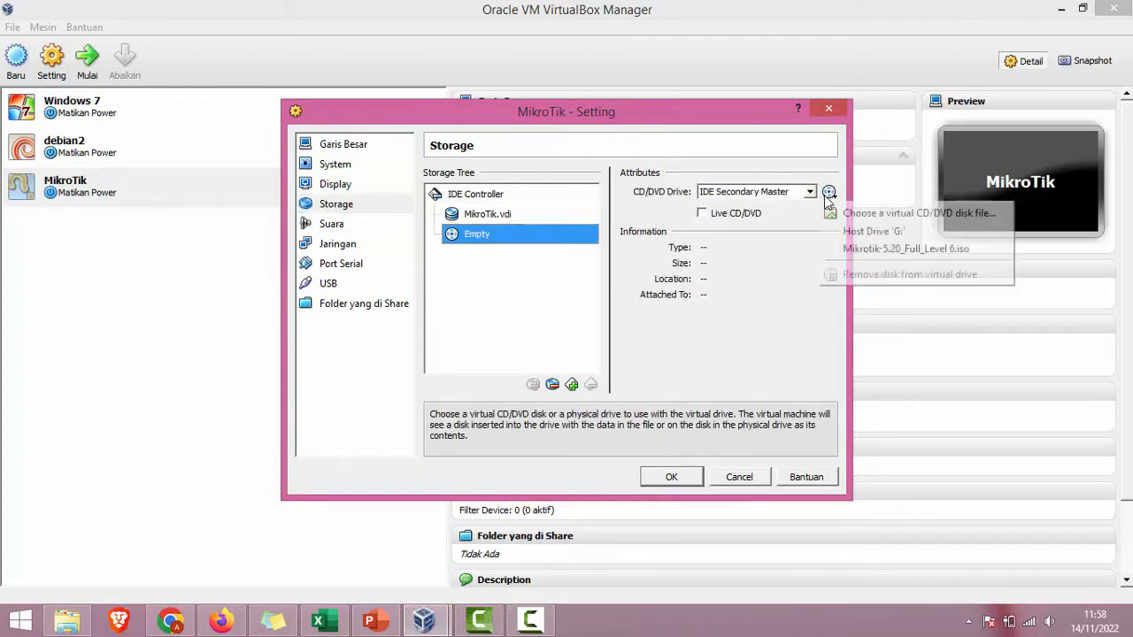
click(854, 248)
click(345, 245)
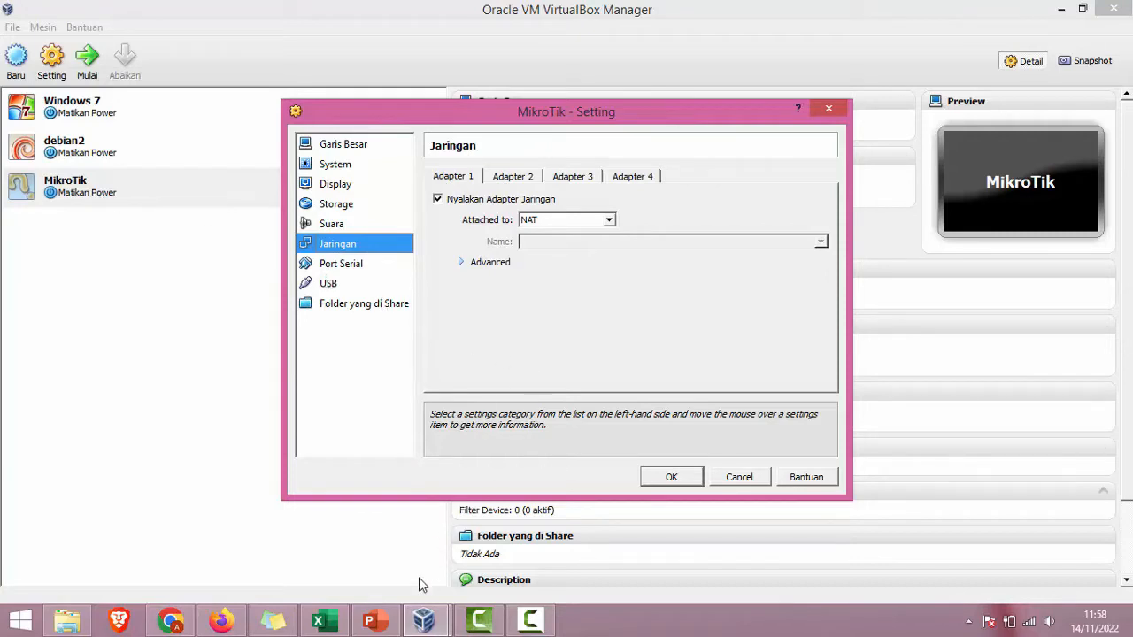
Step: Run a continuous ping to 8.8.8.8 and reconnect to the AndroidAP_A30 Wi-Fi network
key(super+r)
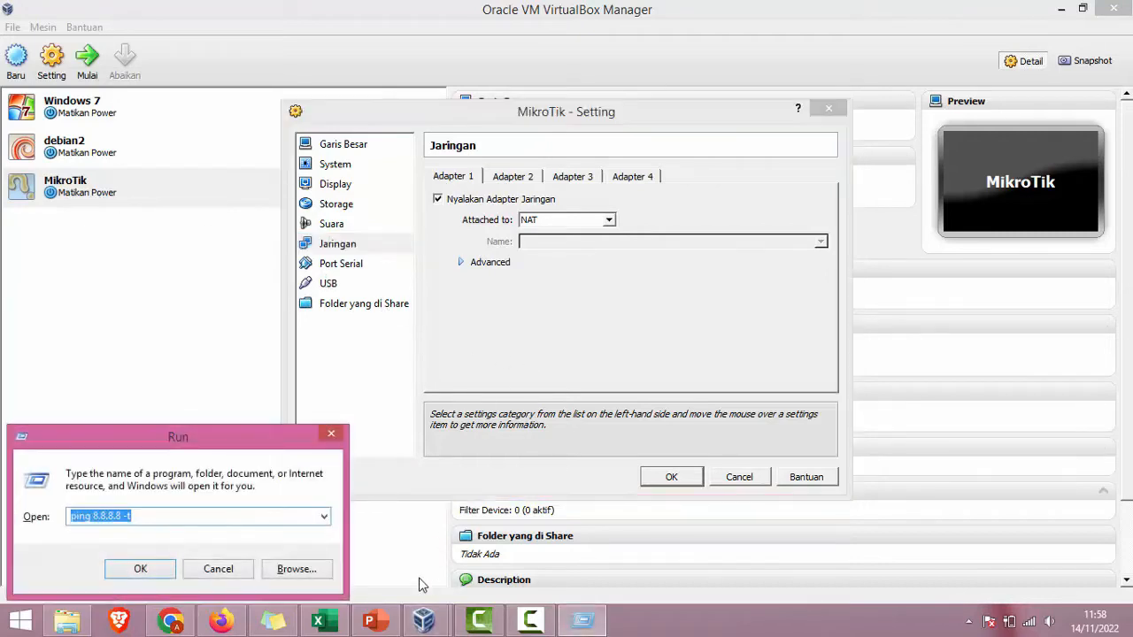
key(Return)
click(1027, 621)
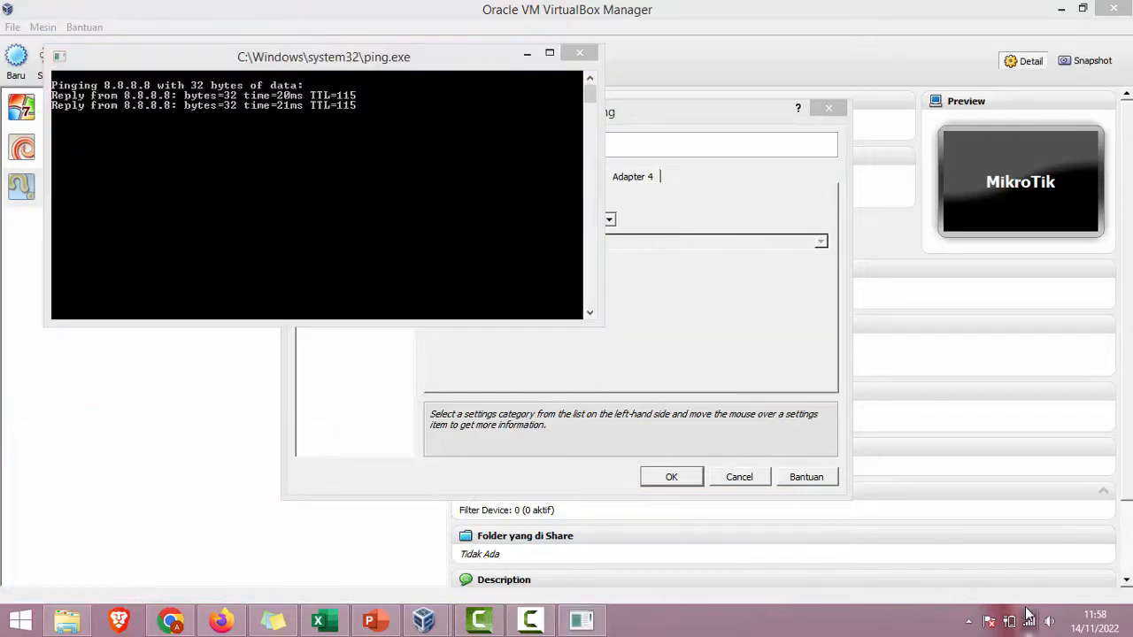
double_click(974, 351)
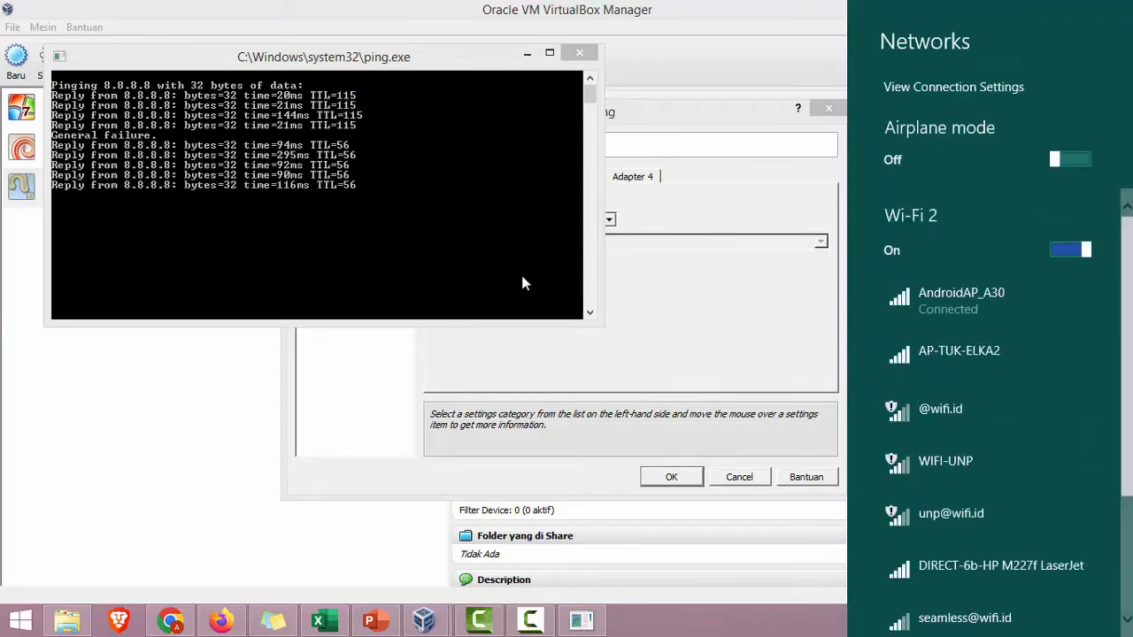
click(666, 310)
Step: Make Adapter 1 a Bridged Adapter on the Intel Centrino Wireless-N 2200, then open Network and Sharing Center
click(665, 310)
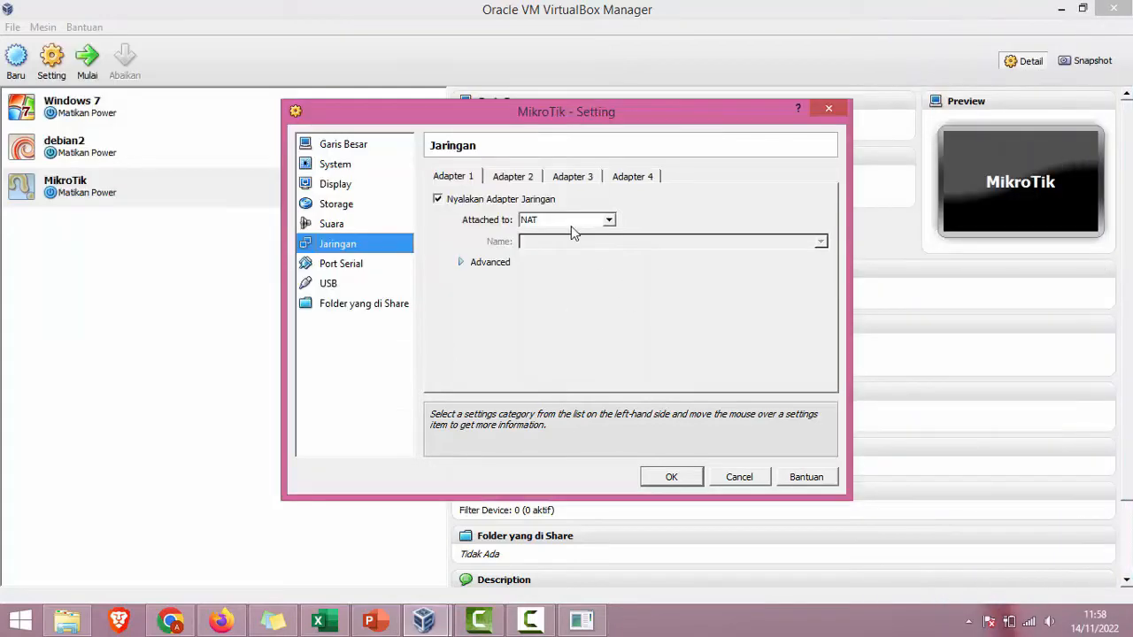
click(602, 220)
click(593, 262)
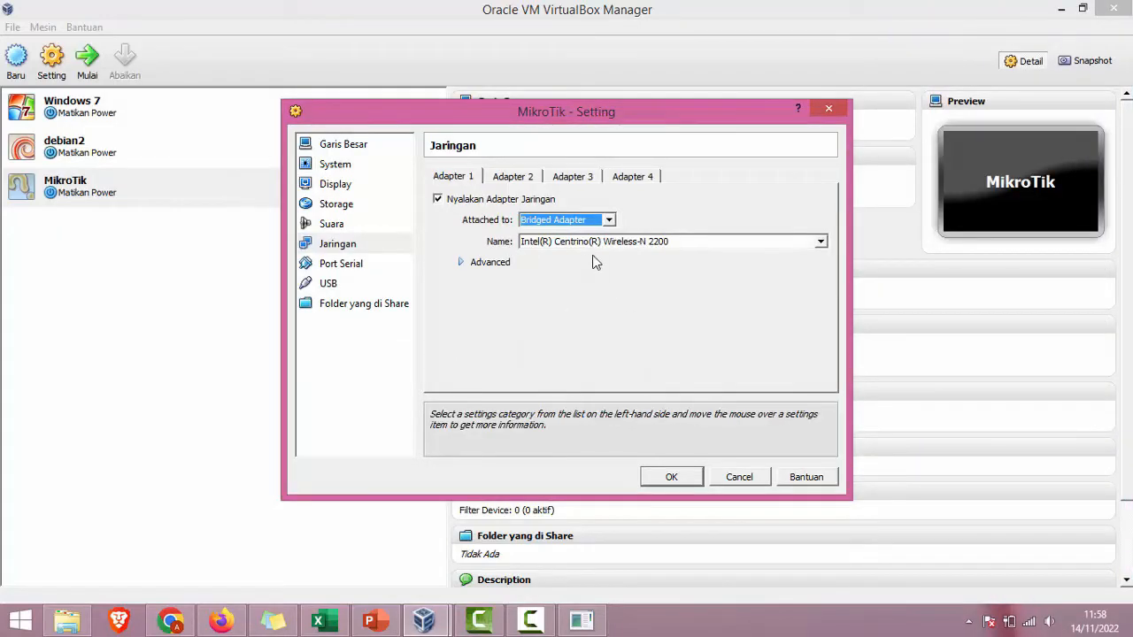
click(820, 241)
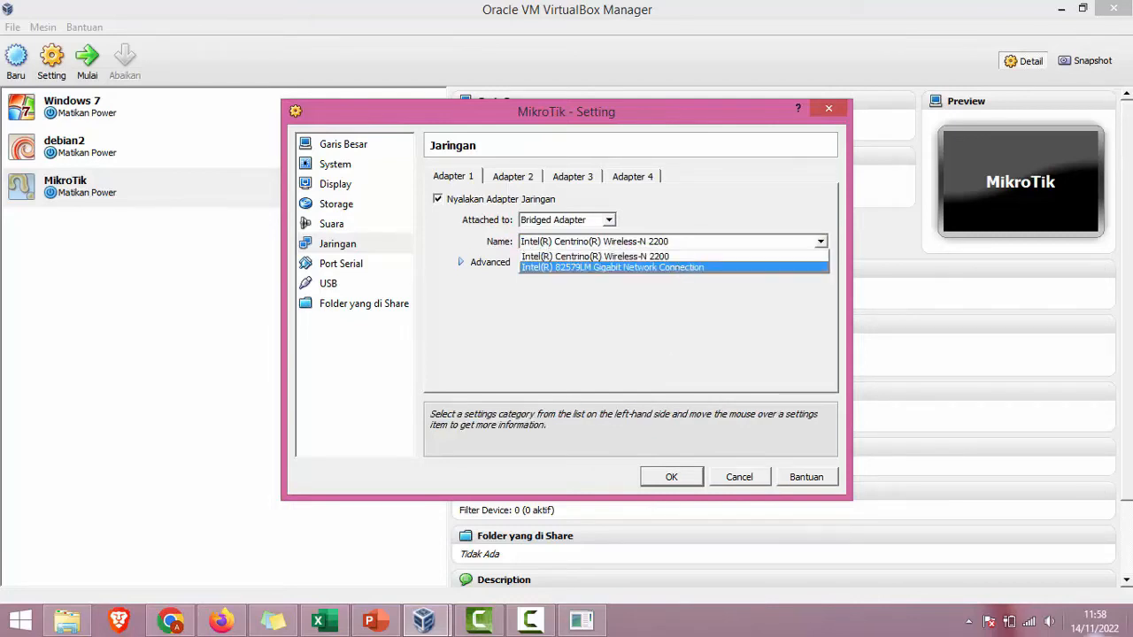
right_click(1038, 627)
click(1026, 611)
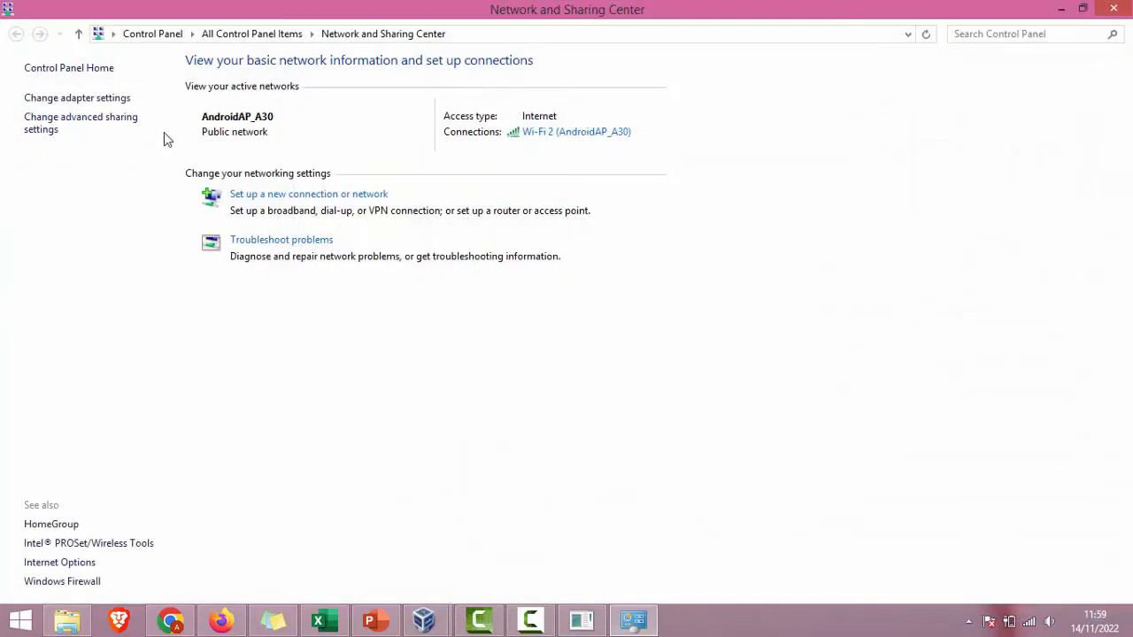
Step: Confirm Wi-Fi 2 uses the Intel Centrino Wireless-N 2200 adapter, then return to VirtualBox
click(78, 99)
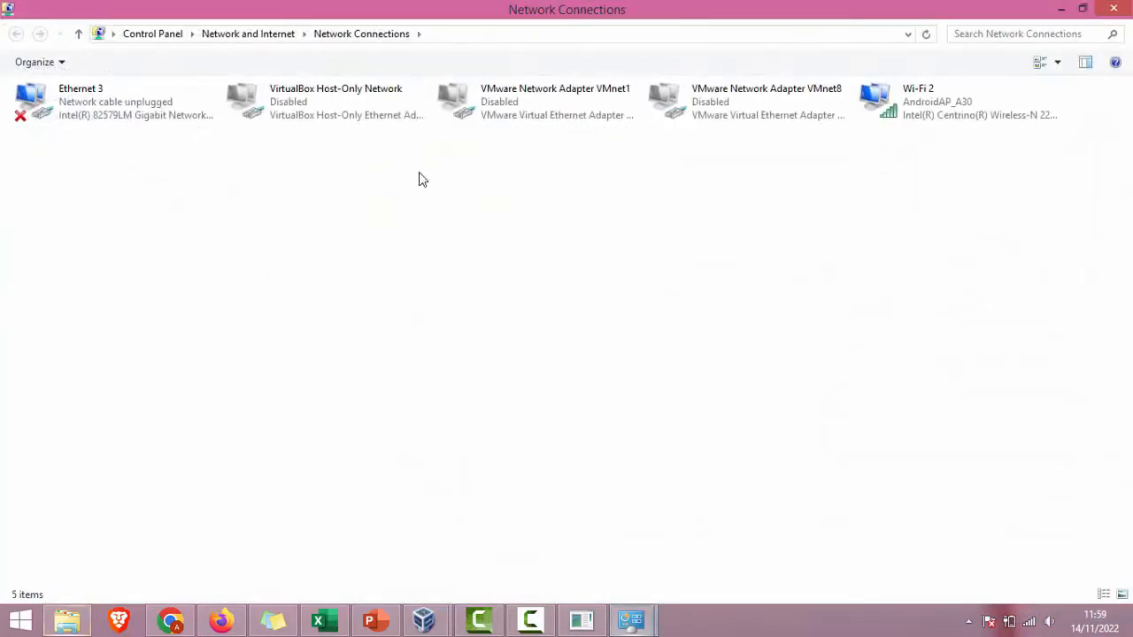
click(945, 126)
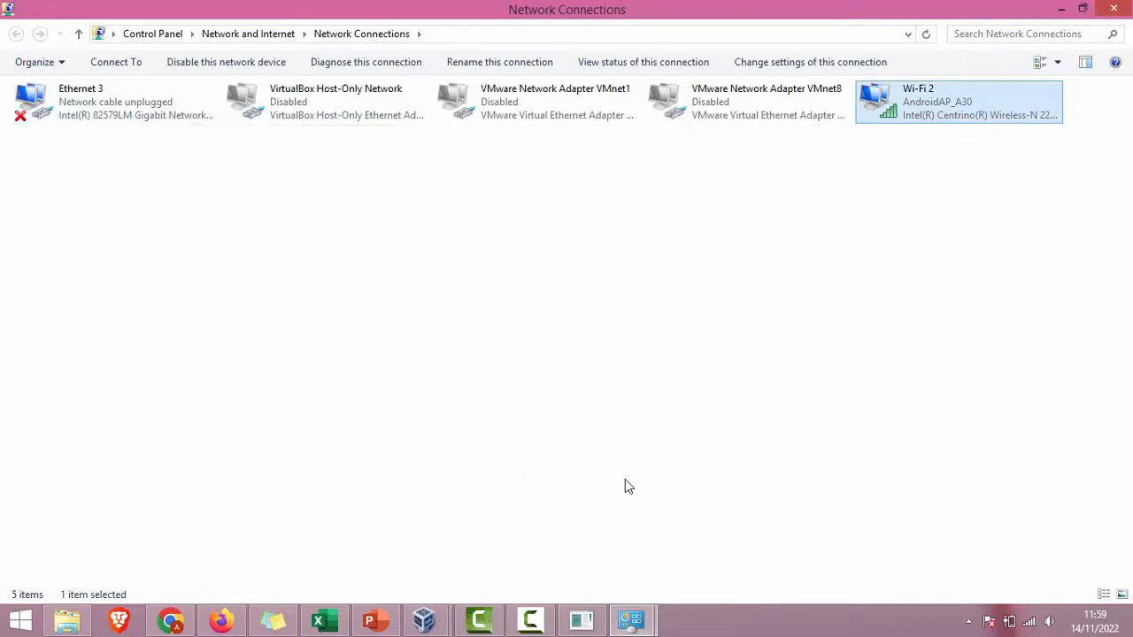
mouse_move(423, 620)
click(512, 557)
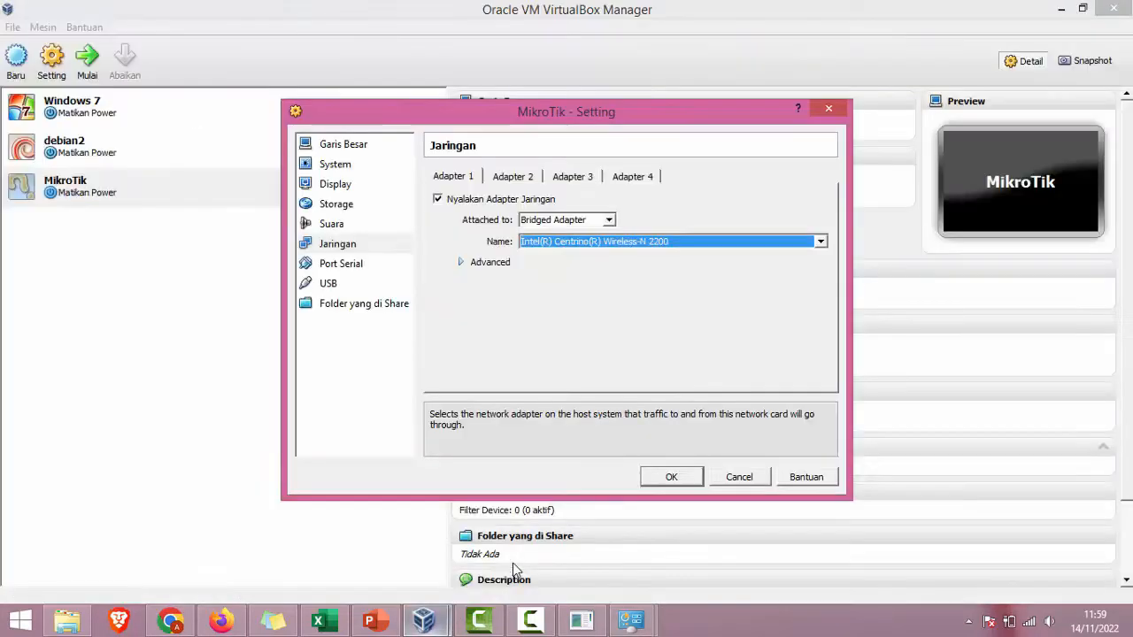
Step: Enable Adapter 2 on Jaringan Internal 'intnet', then highlight the first Virtualisasi point in PowerPoint
click(501, 179)
click(486, 200)
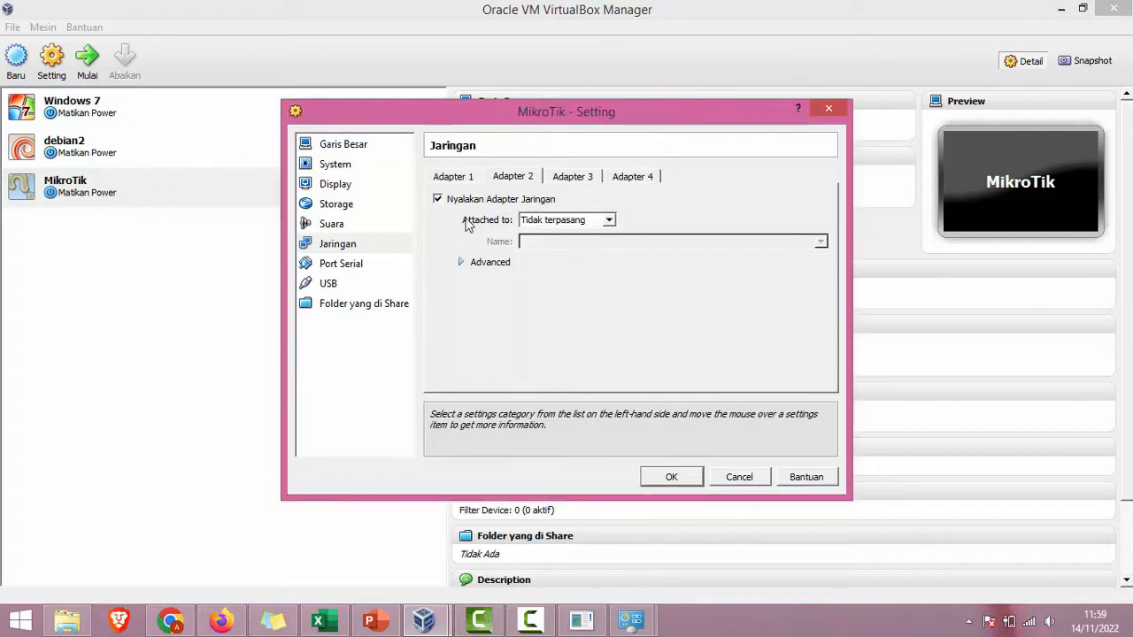
click(609, 220)
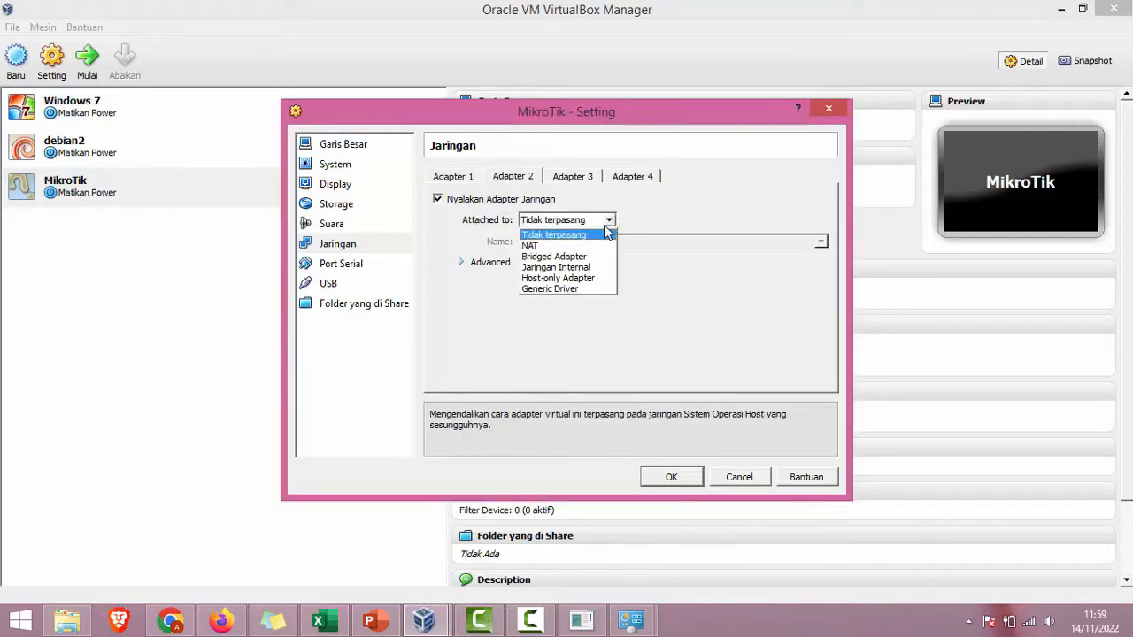
click(557, 267)
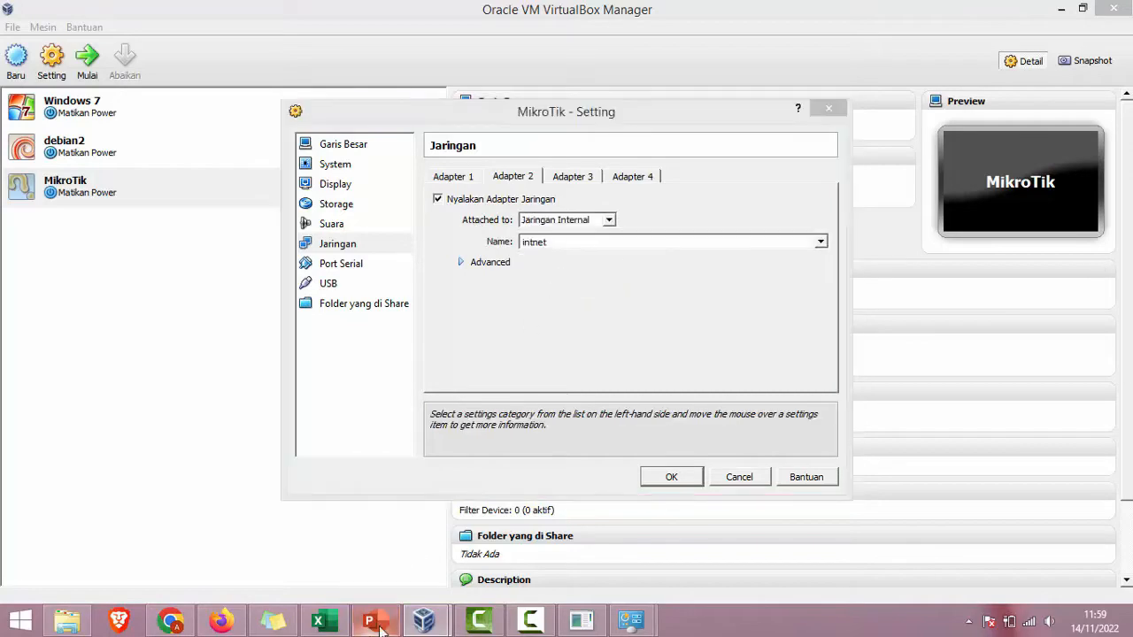
click(376, 620)
drag(839, 306, 897, 338)
Step: Highlight 'real adaptor' on the Internet Connection slide, then bring the MikroTik settings window back
click(939, 343)
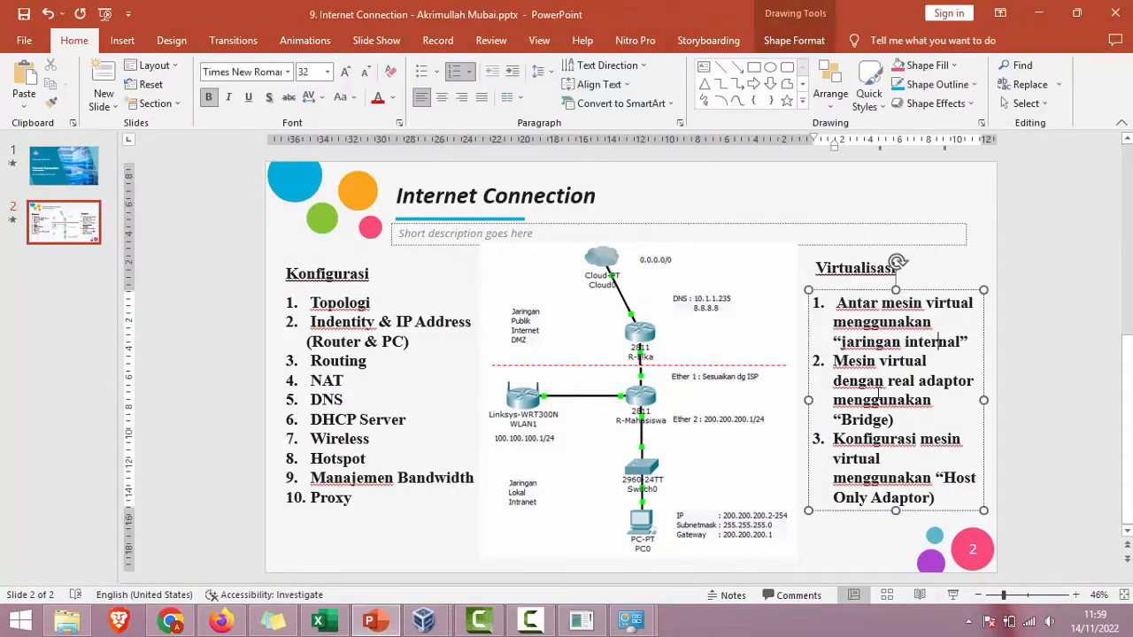
drag(896, 387, 974, 382)
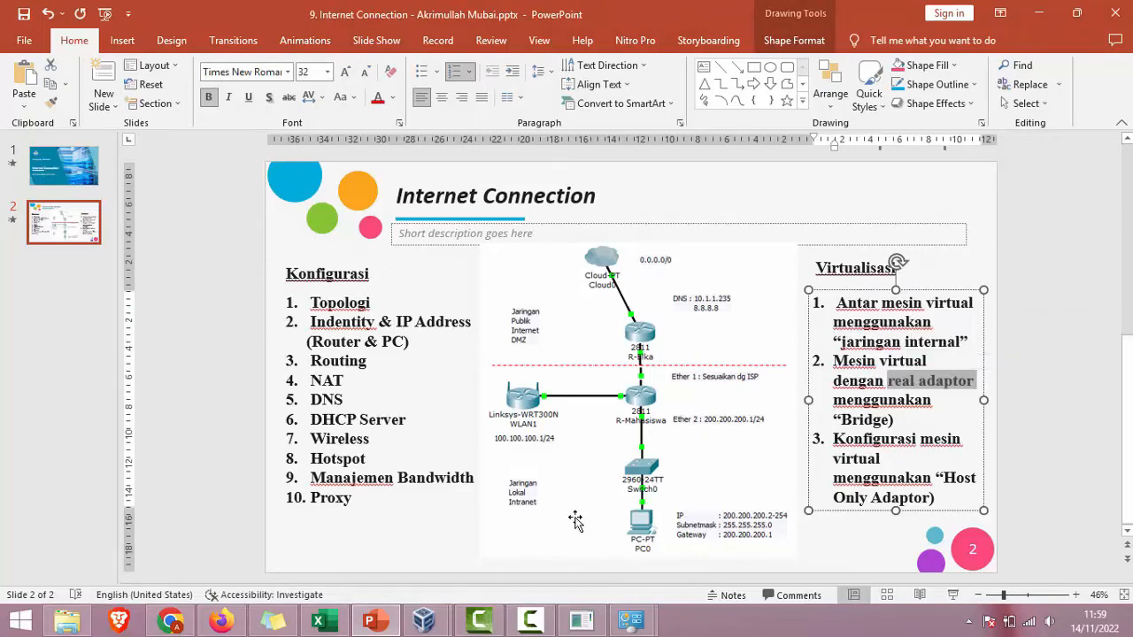
mouse_move(630, 620)
click(708, 551)
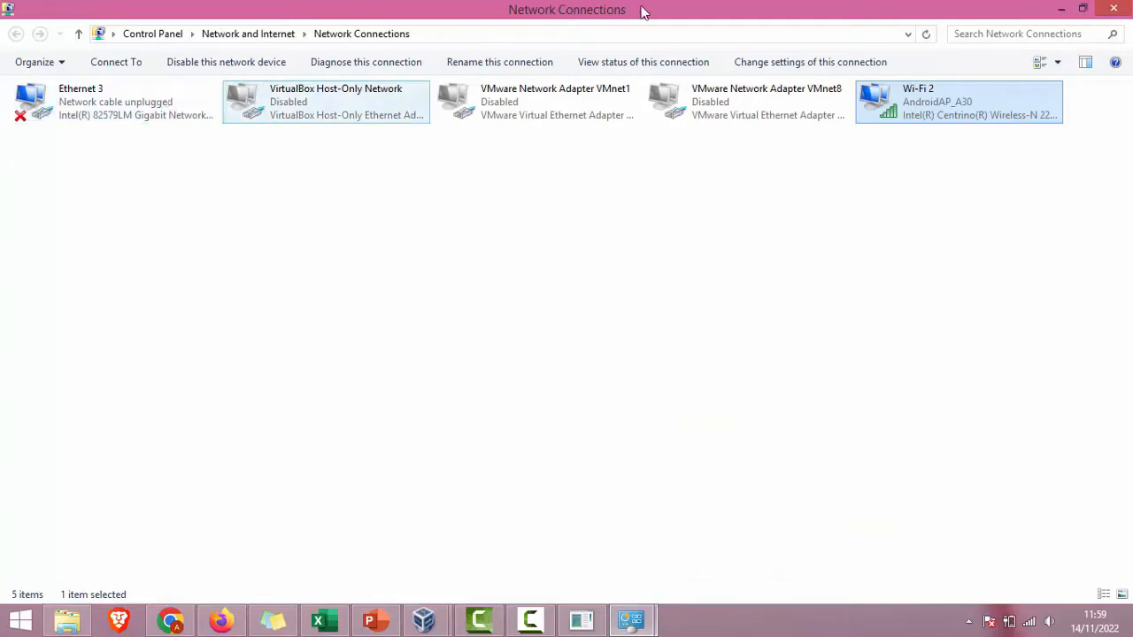
click(1061, 8)
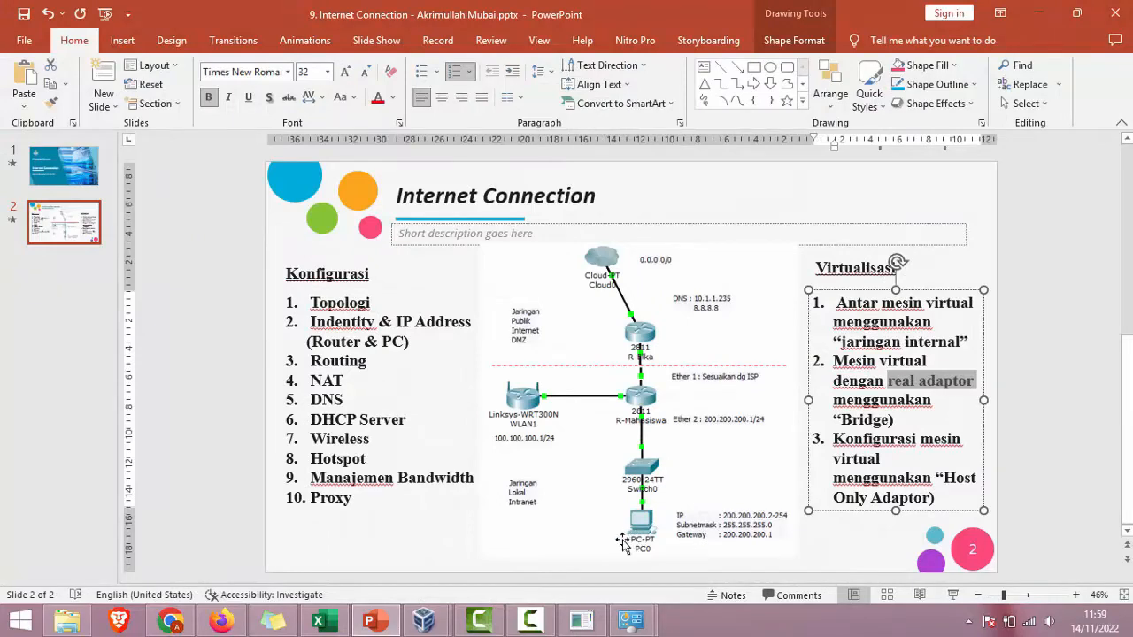
click(529, 620)
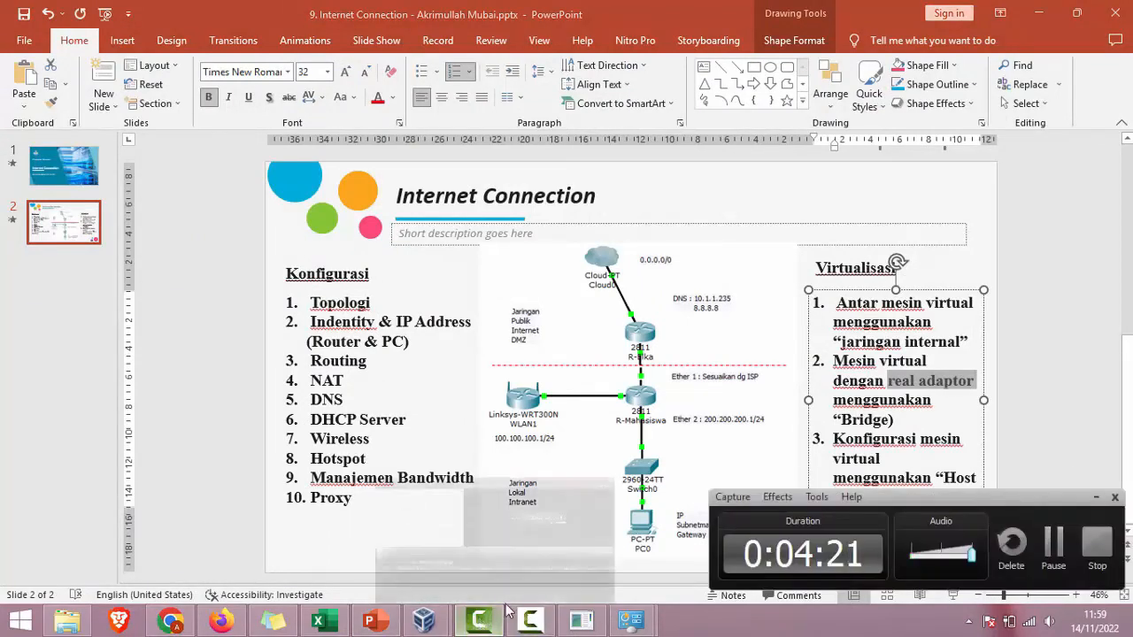
click(480, 620)
click(423, 620)
Step: Rename Adapter 2's internal network to ether2
click(515, 526)
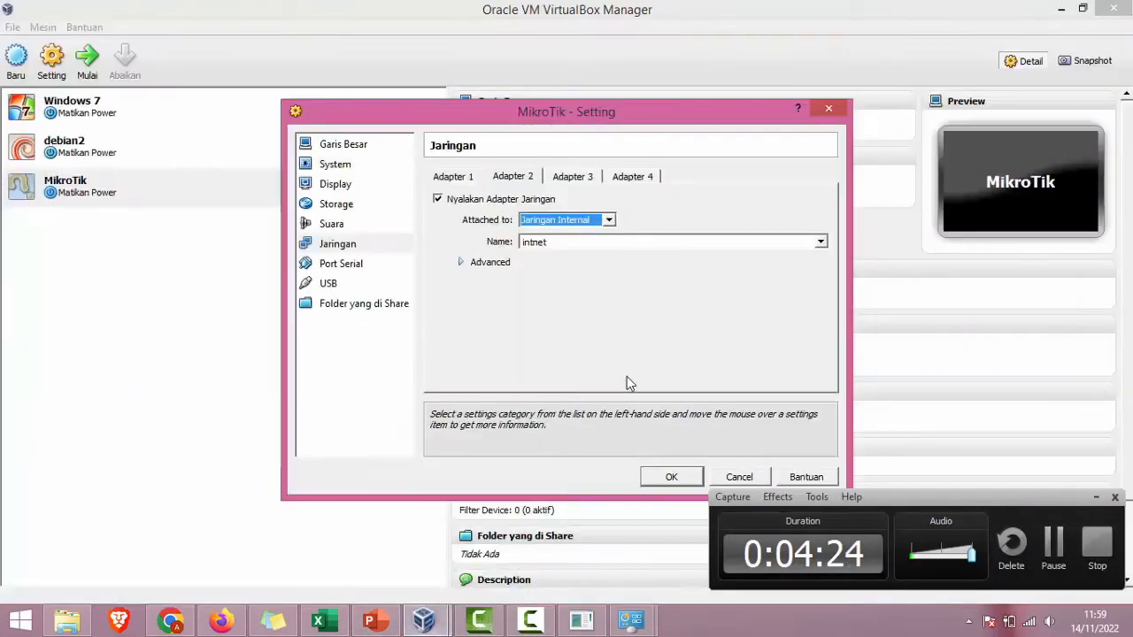
click(1096, 497)
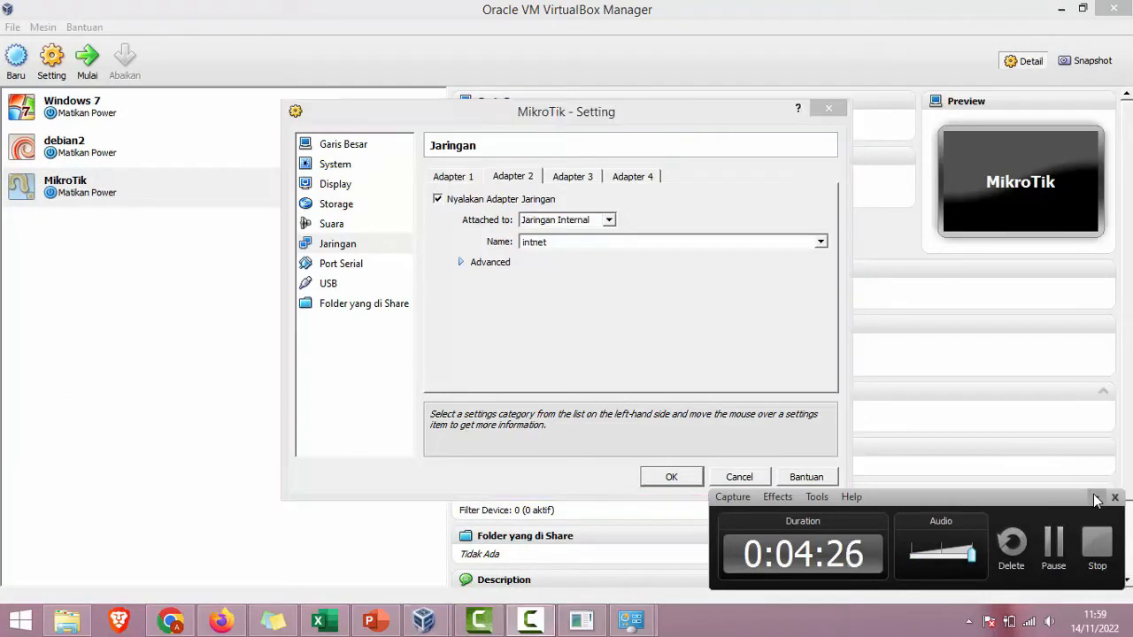
click(589, 242)
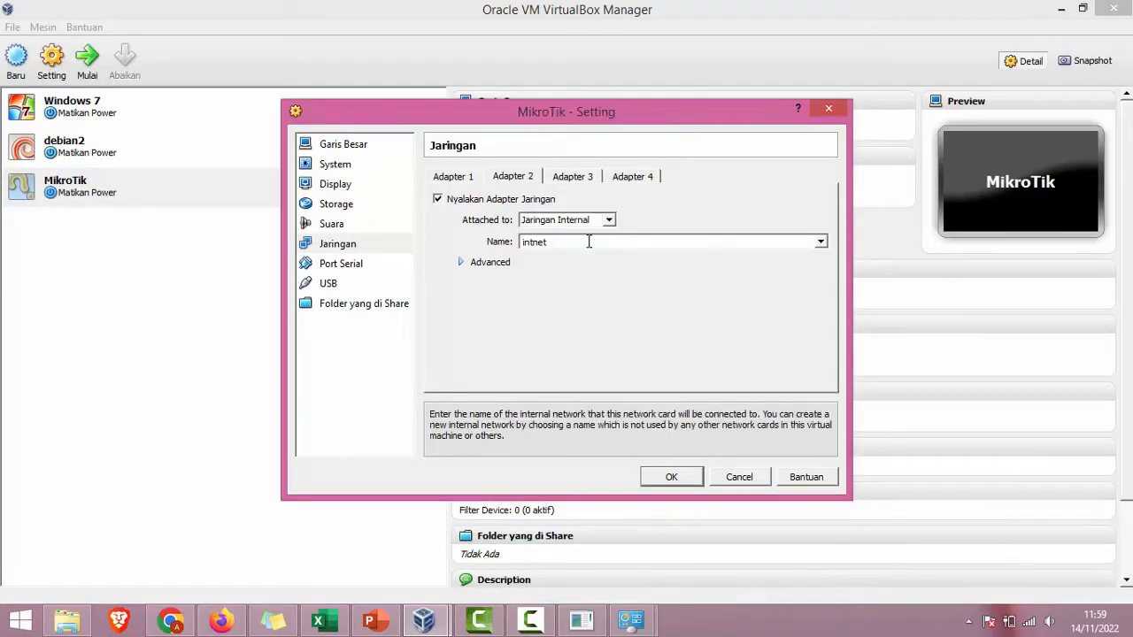
key(ctrl+a)
text(e)
Step: Enable Adapter 3 as a Host-only Adapter and bring up Windows Network Connections
click(573, 177)
click(522, 200)
click(584, 220)
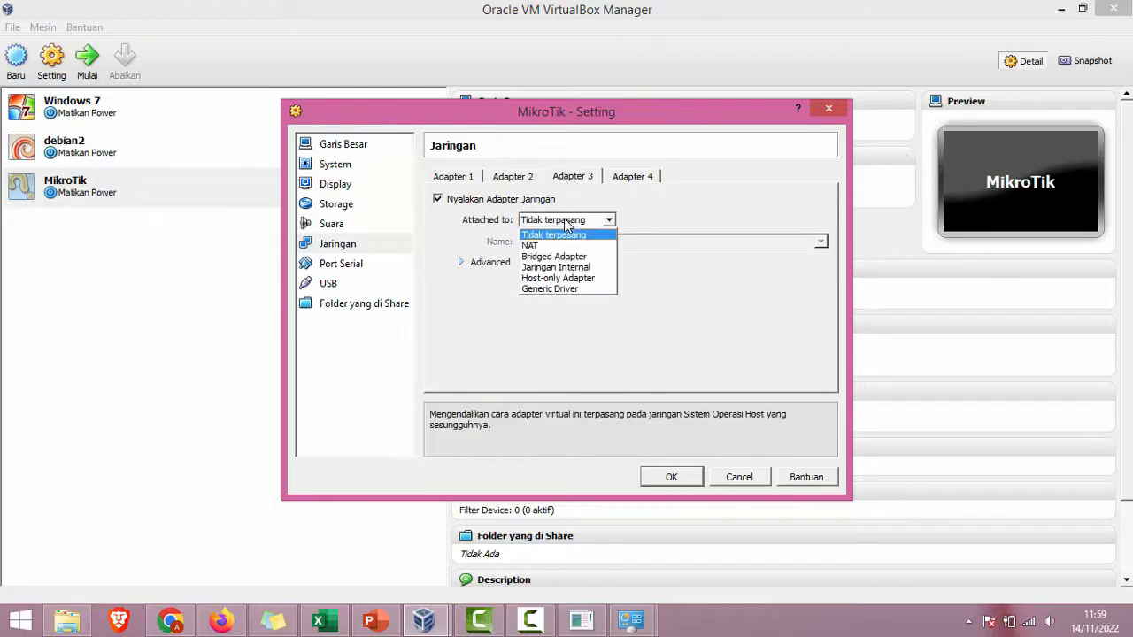
click(566, 278)
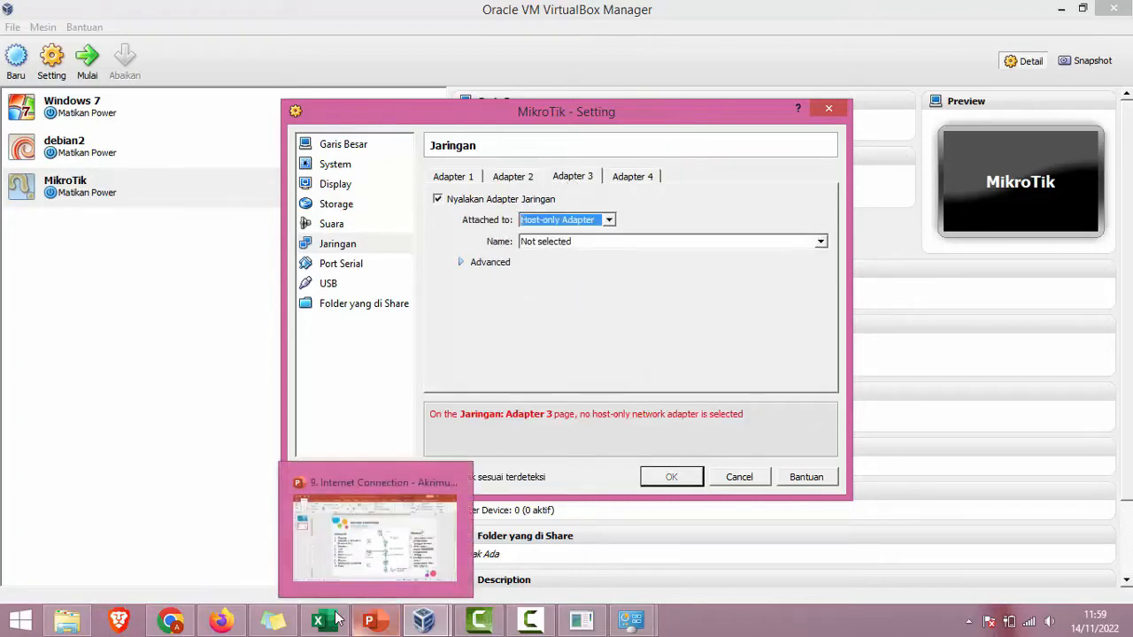
mouse_move(642, 622)
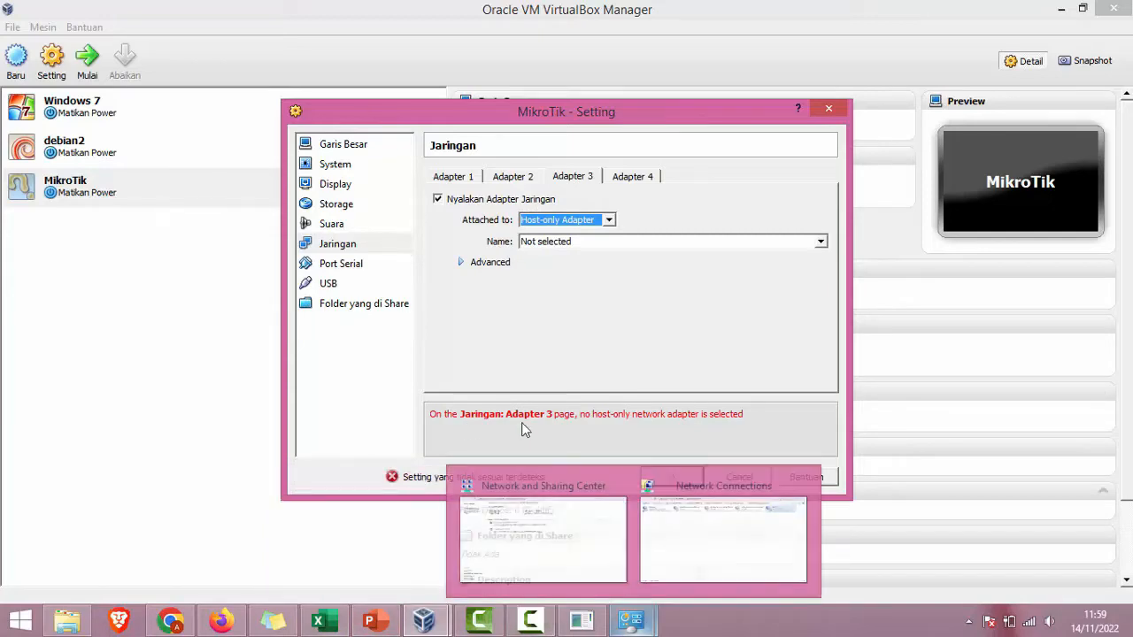
click(719, 518)
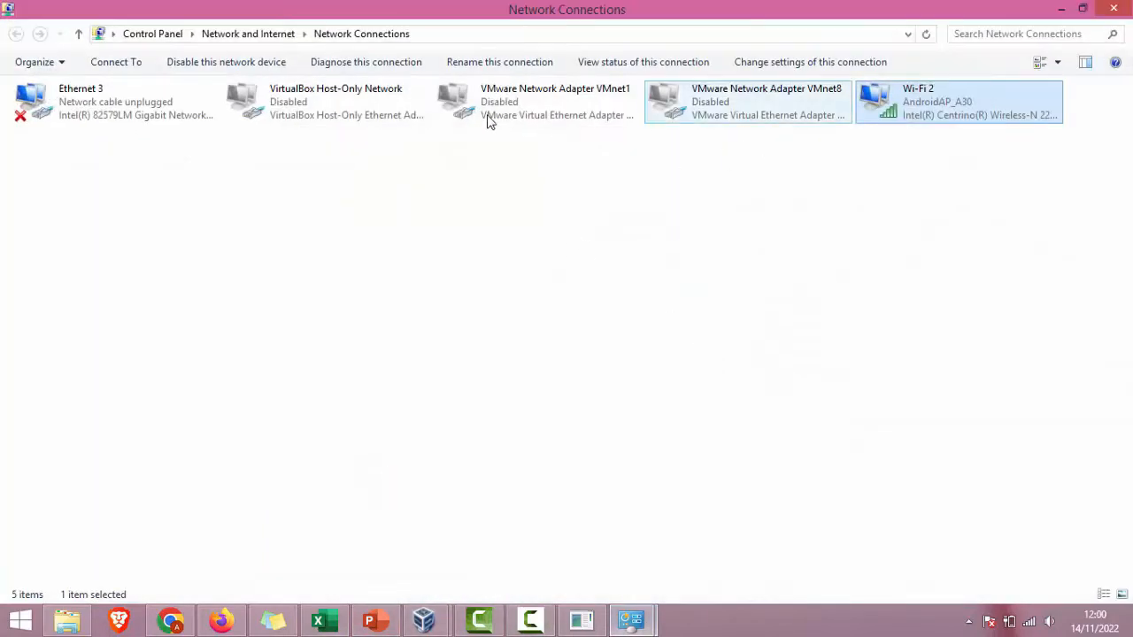
Step: Enable the VirtualBox Host-Only Network connection in Windows, then return to the MikroTik settings
click(359, 118)
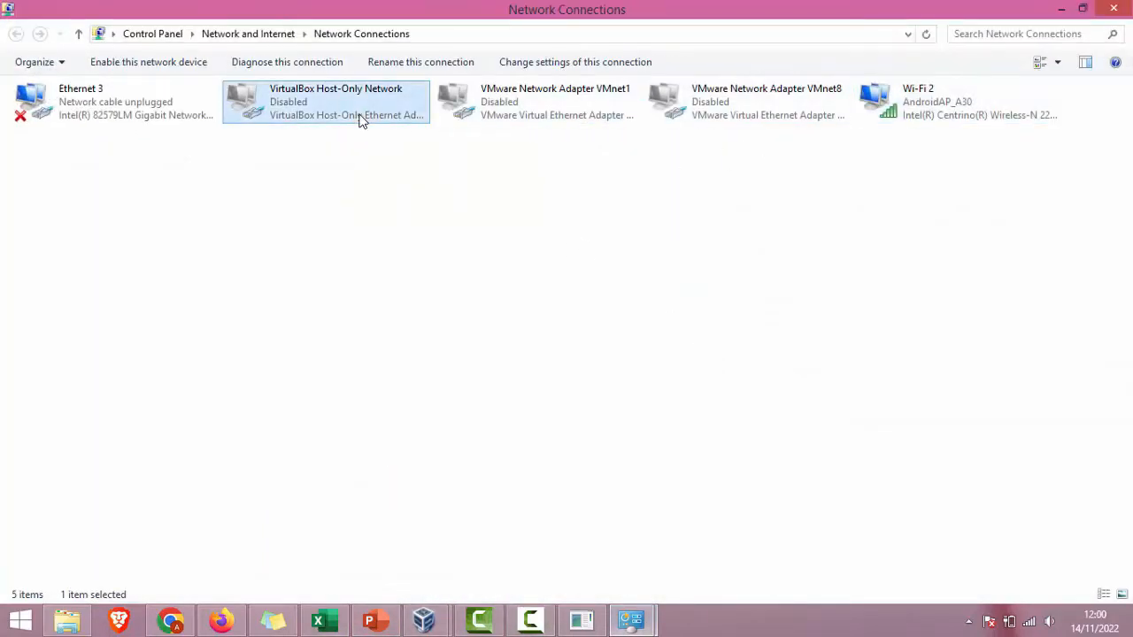
click(159, 69)
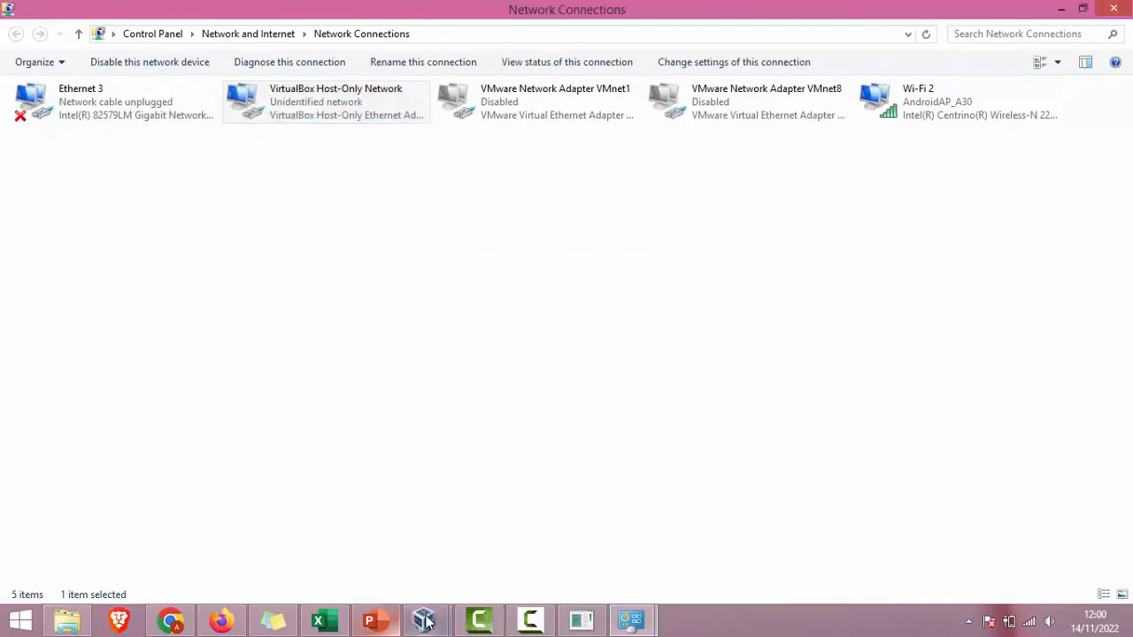
mouse_move(423, 620)
click(507, 561)
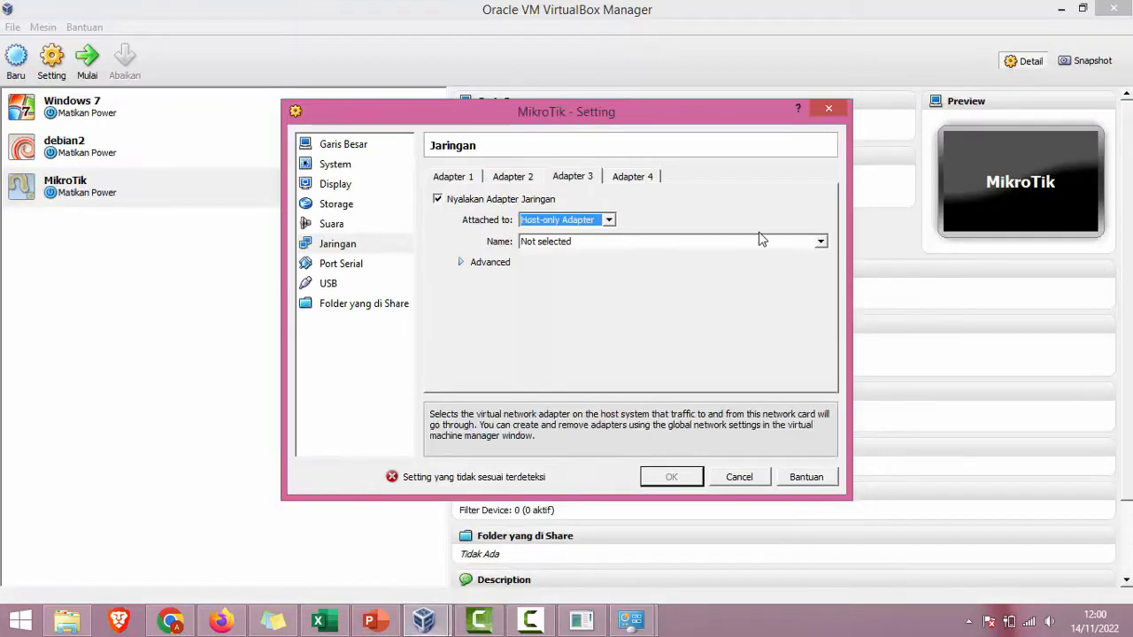
Step: Toggle Adapter 3's enable and attachment options, then save the MikroTik settings with OK
click(799, 246)
click(799, 256)
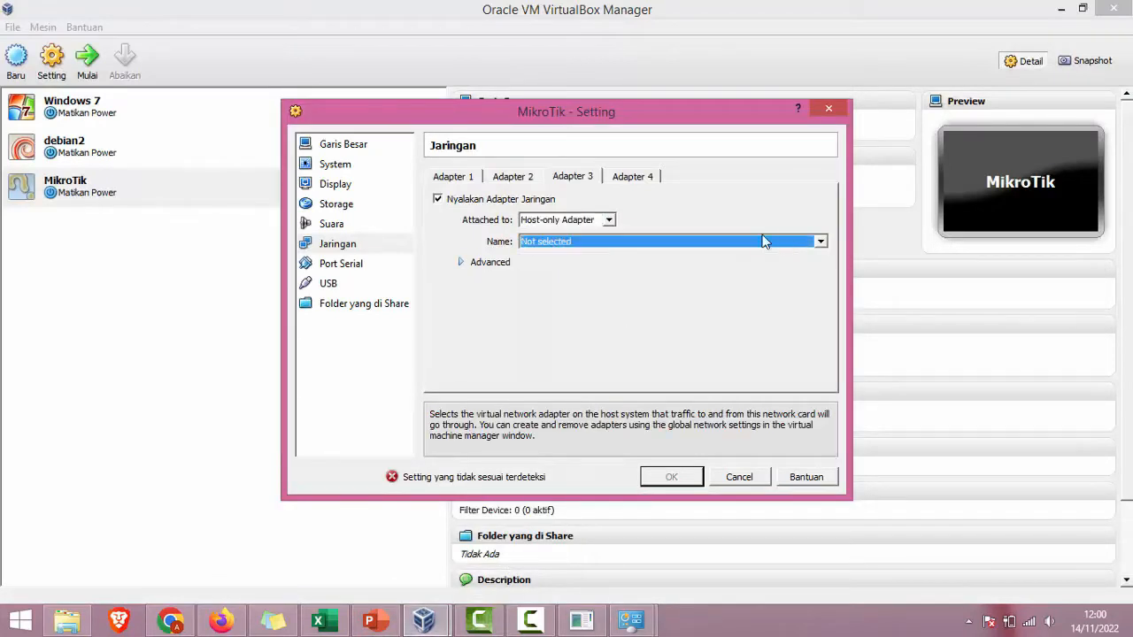
click(536, 201)
click(537, 202)
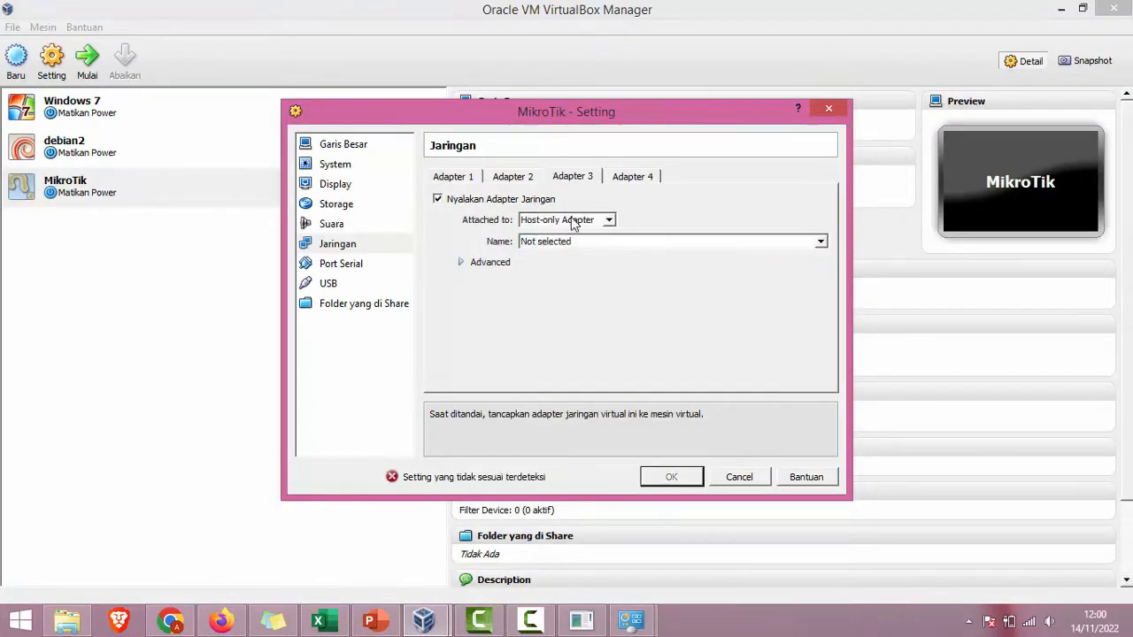
click(575, 221)
click(575, 221)
click(526, 200)
click(670, 476)
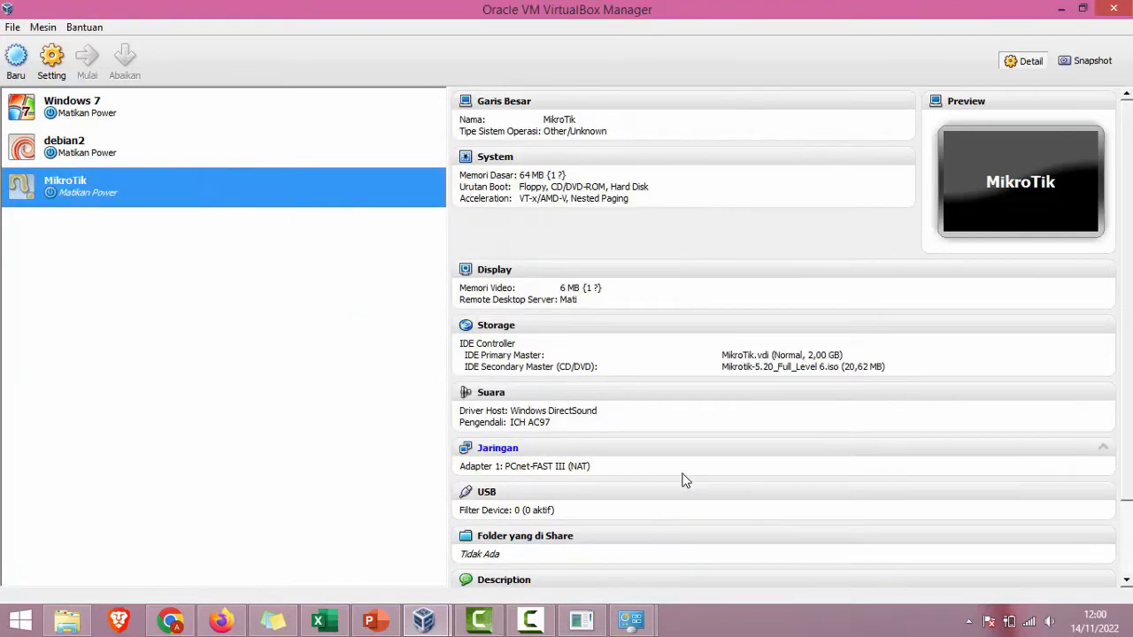
Step: Reopen network settings and save Adapter 3 as Host-only on VirtualBox Host-Only Ethernet Adapter
click(50, 59)
click(335, 246)
click(573, 176)
click(437, 199)
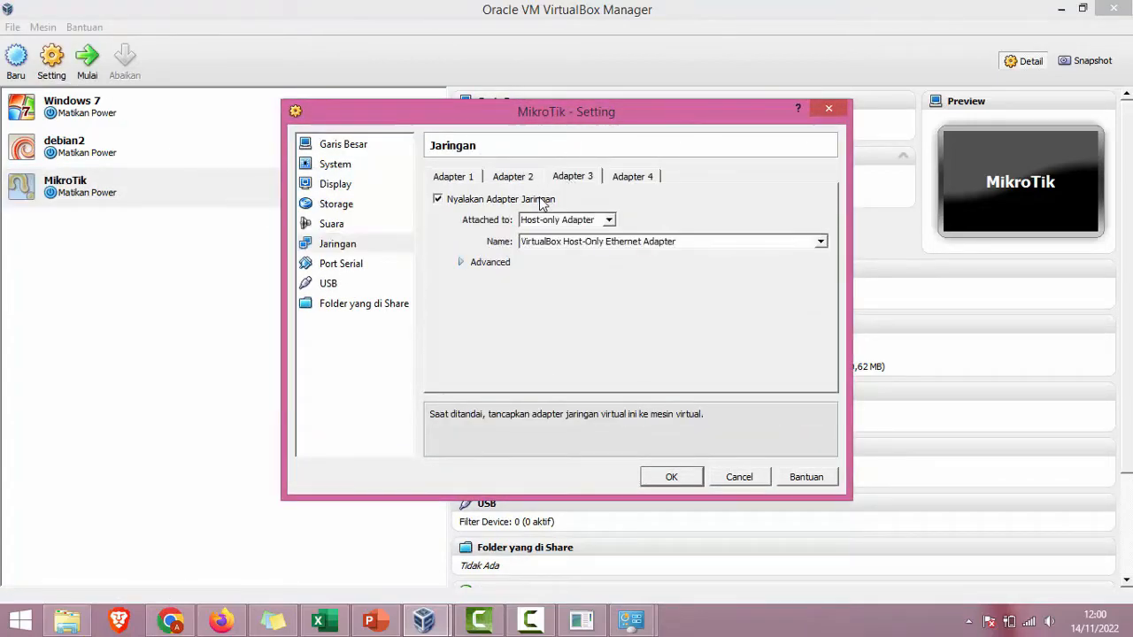
click(669, 476)
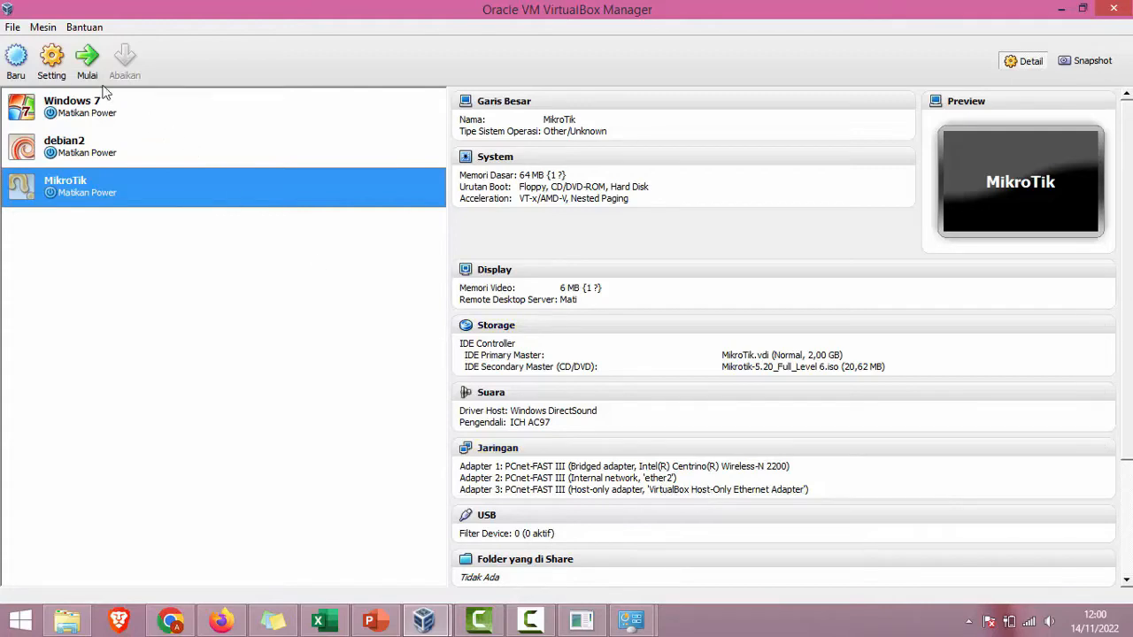
Step: Start MikroTik, install all RouterOS packages answering y twice, then select the Windows 7 VM
click(86, 60)
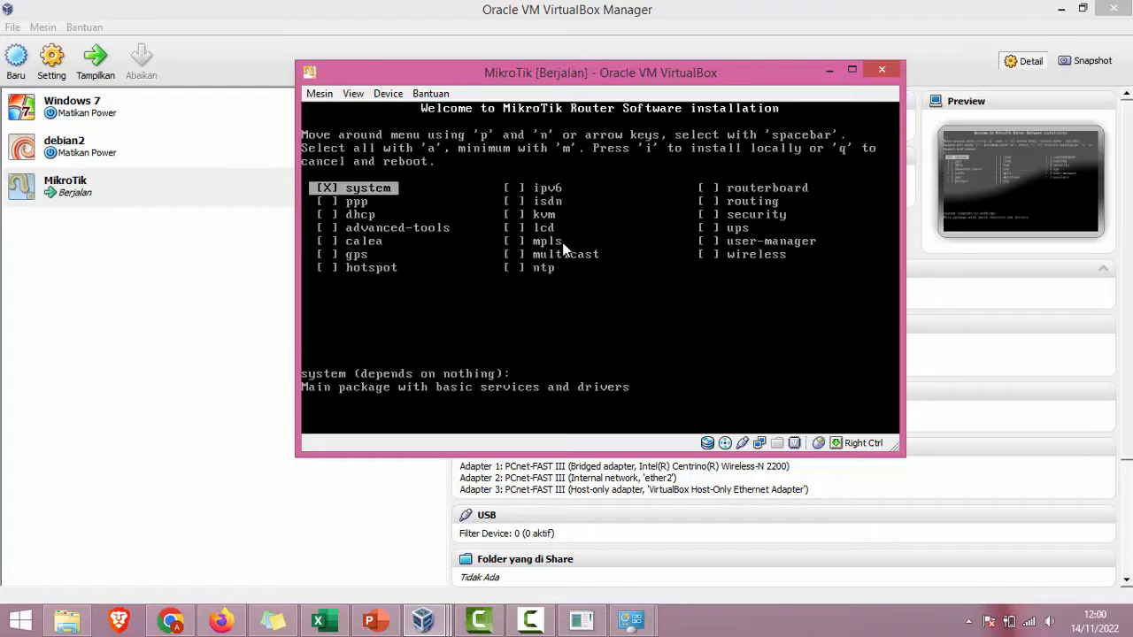
key(a)
text(i)
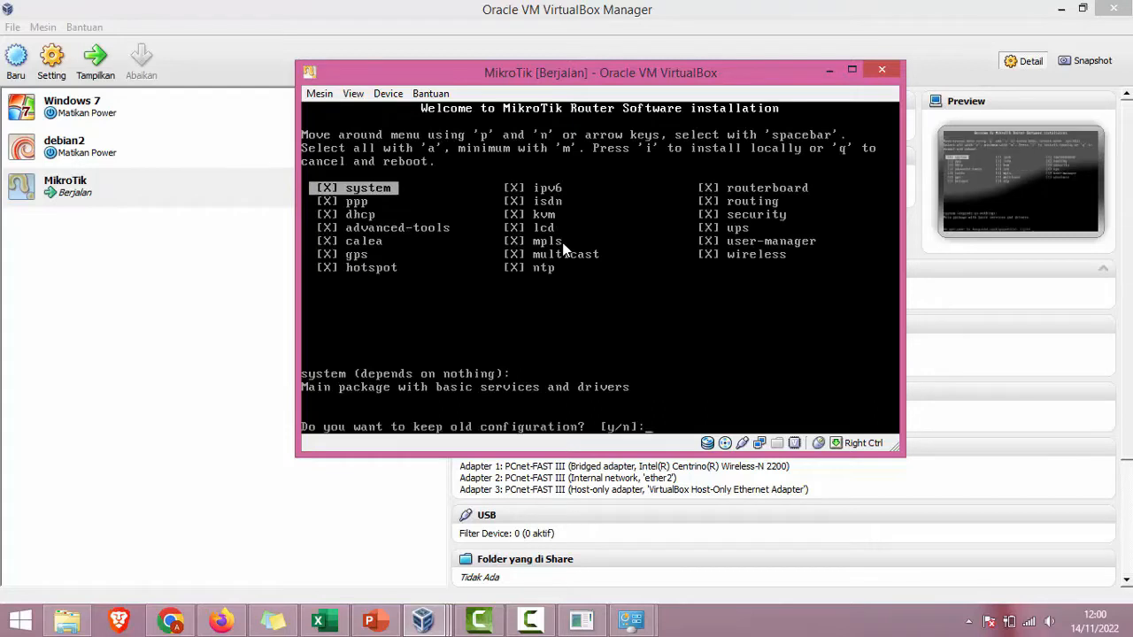
text(y)
text(y)
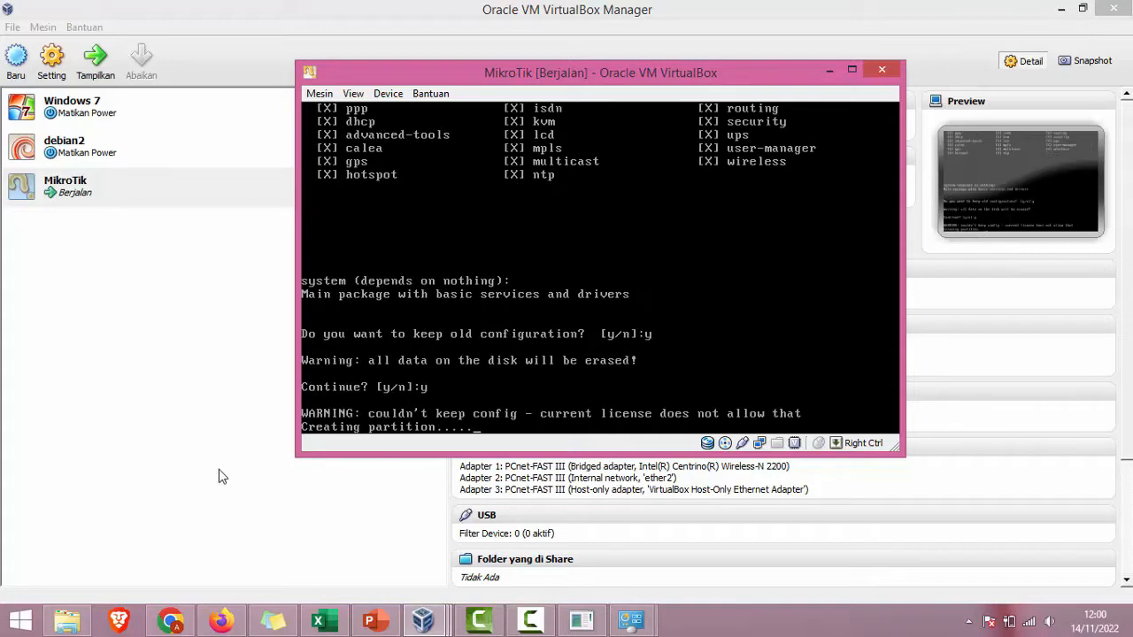
click(180, 465)
click(78, 117)
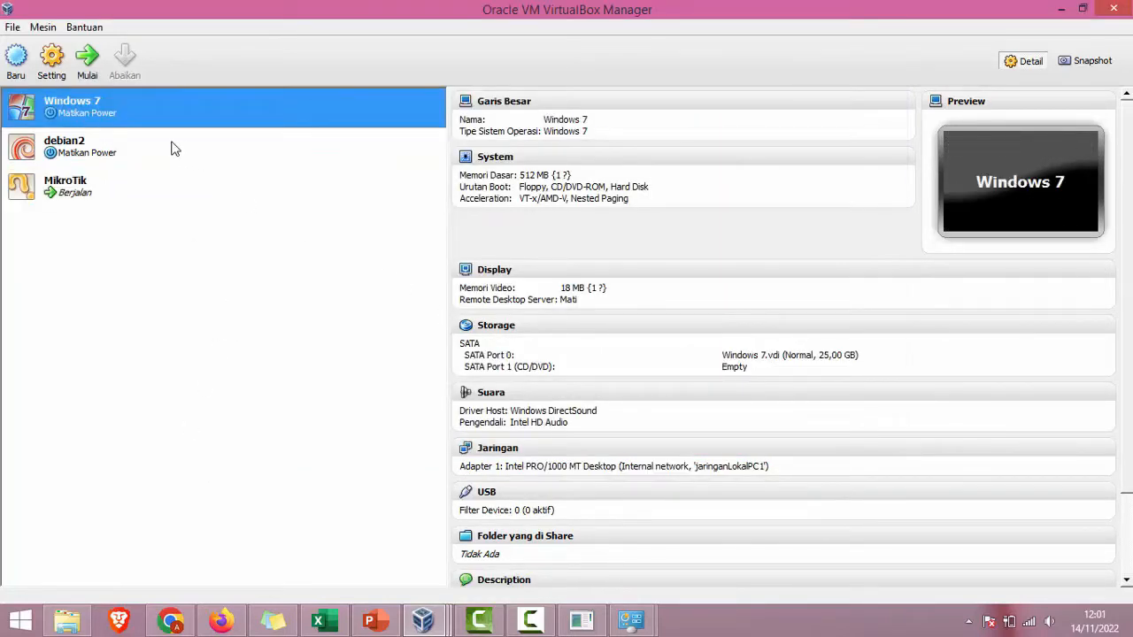
Step: Set Windows 7's Adapter 1 internal network to ether2, then show the running MikroTik VM's details
click(53, 77)
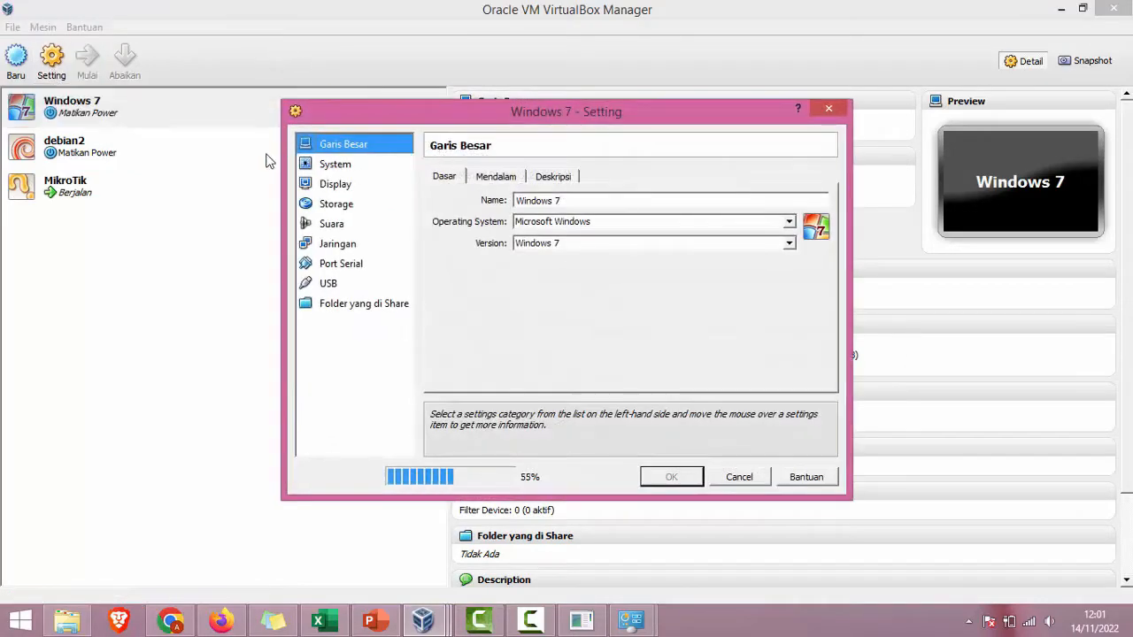
click(344, 248)
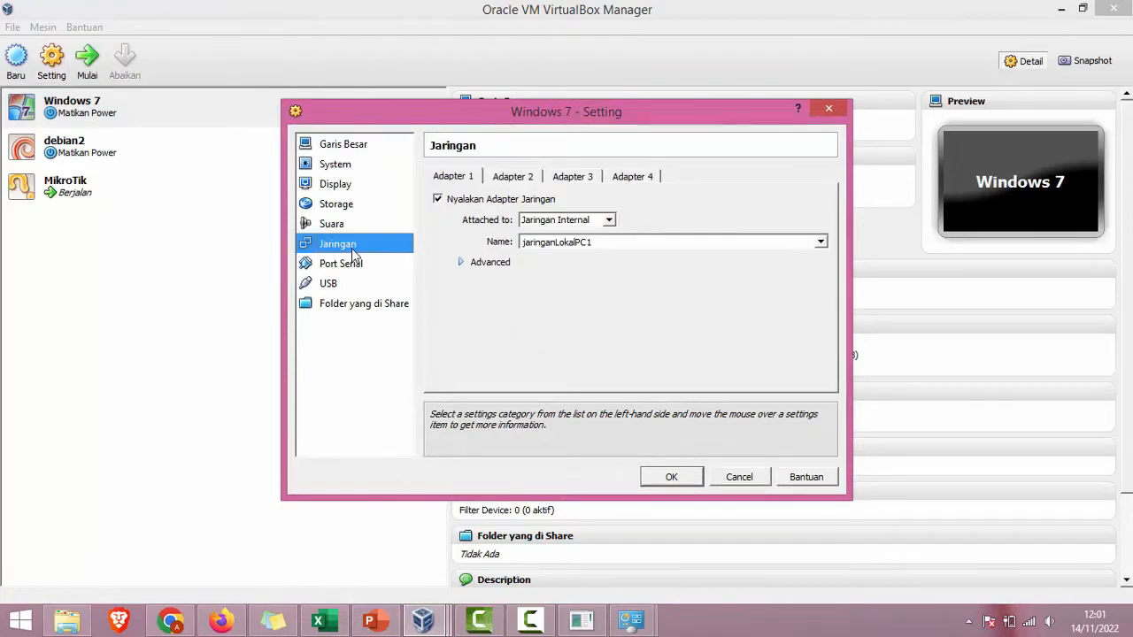
click(572, 220)
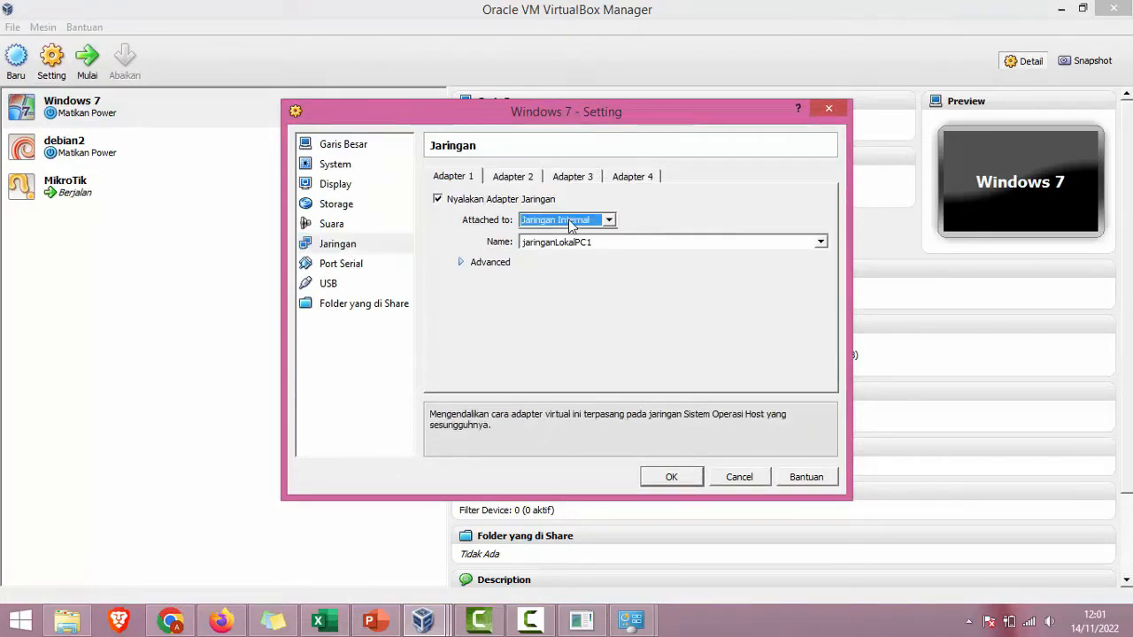
click(820, 242)
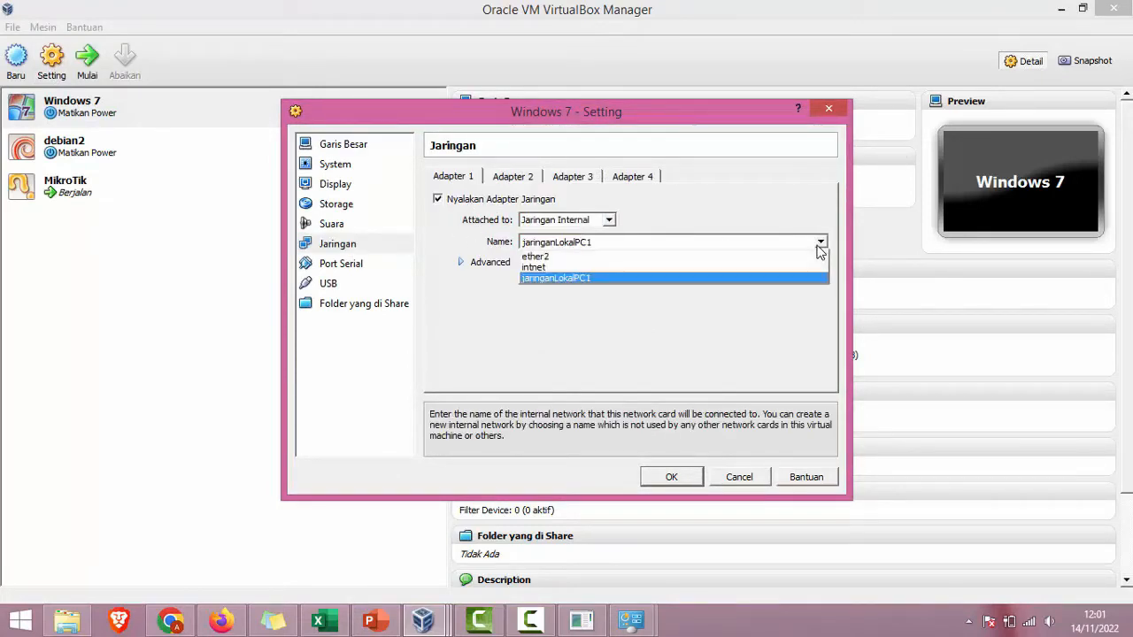
click(668, 259)
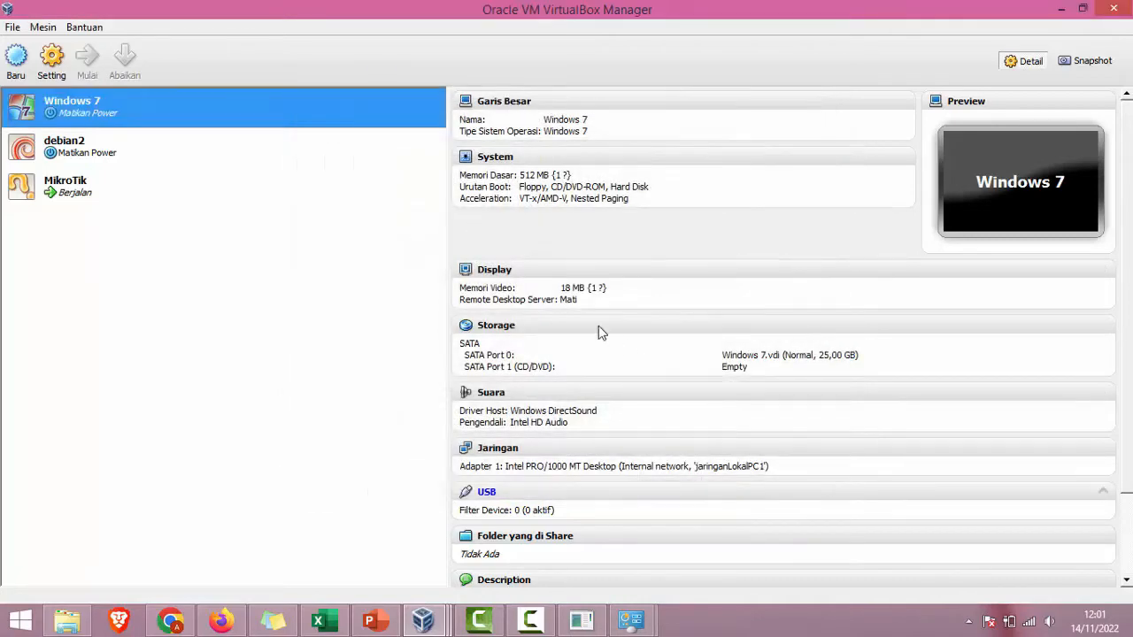
click(152, 200)
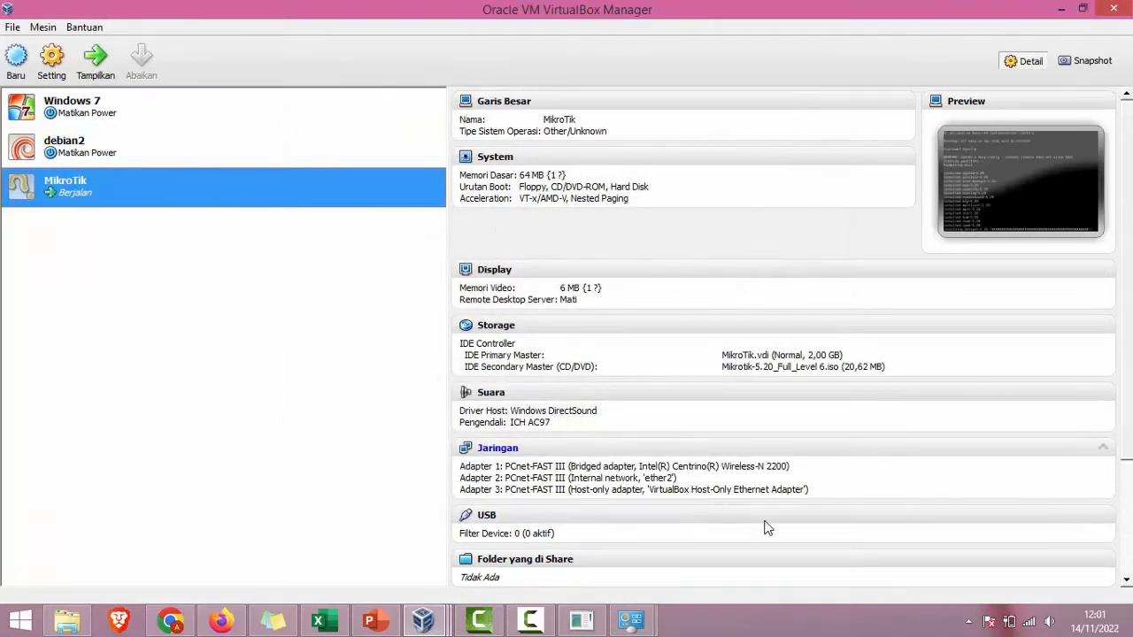
Step: Check the Internet Connection slide in PowerPoint, deselect it, then minimize PowerPoint
key(alt+Tab)
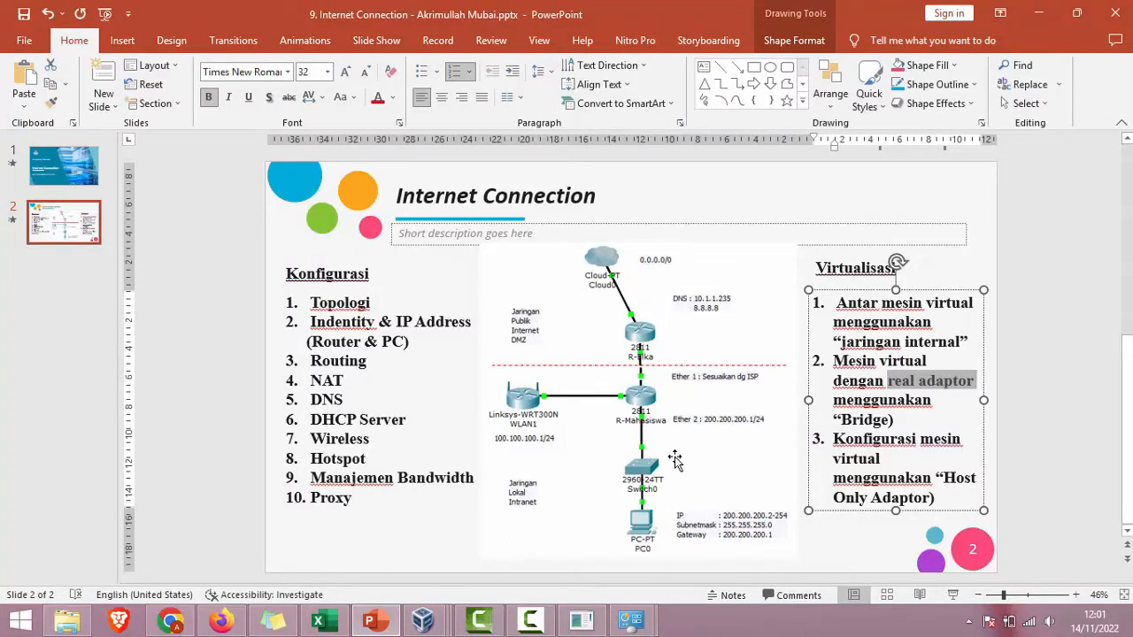
click(1061, 286)
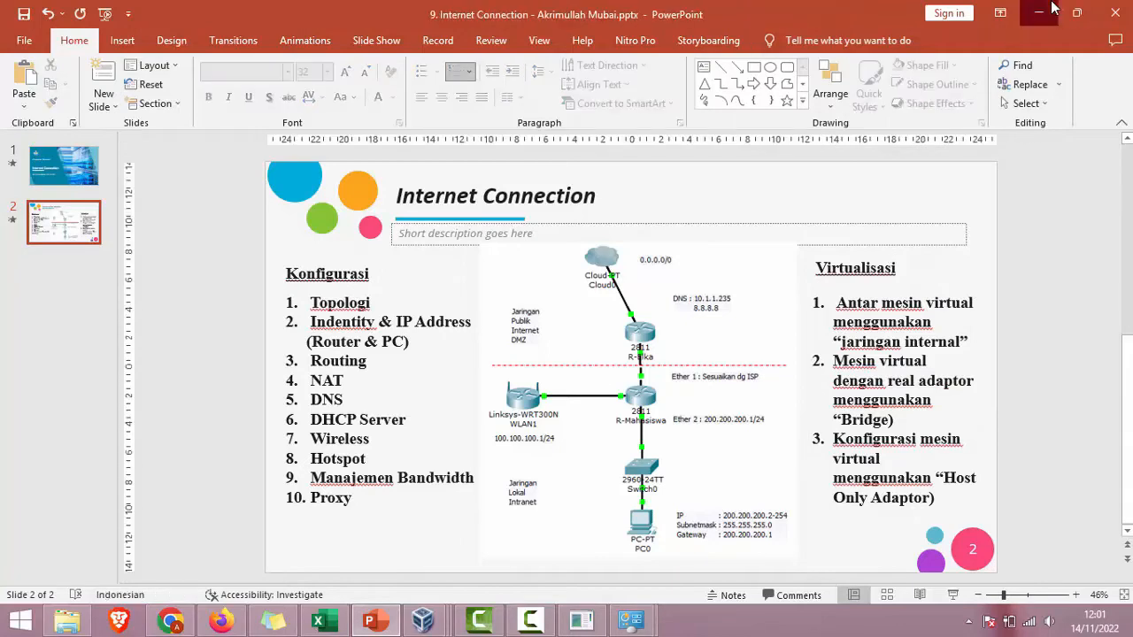
click(1039, 13)
Step: Bring the MikroTik VM console forward and check its Devices and optical drive menus
mouse_move(423, 619)
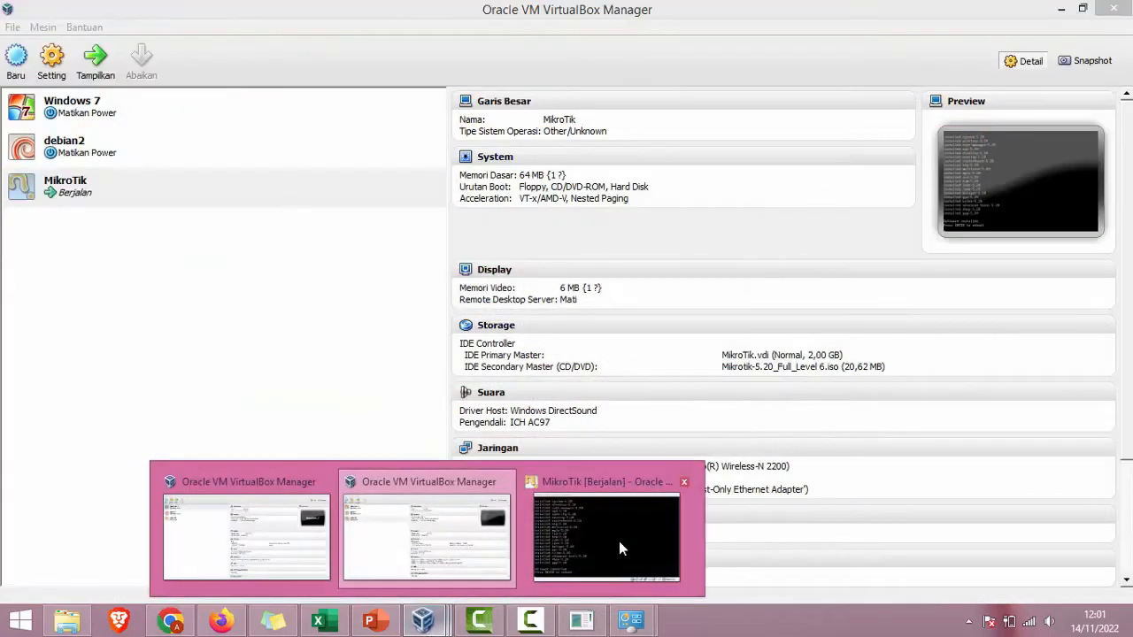
click(593, 544)
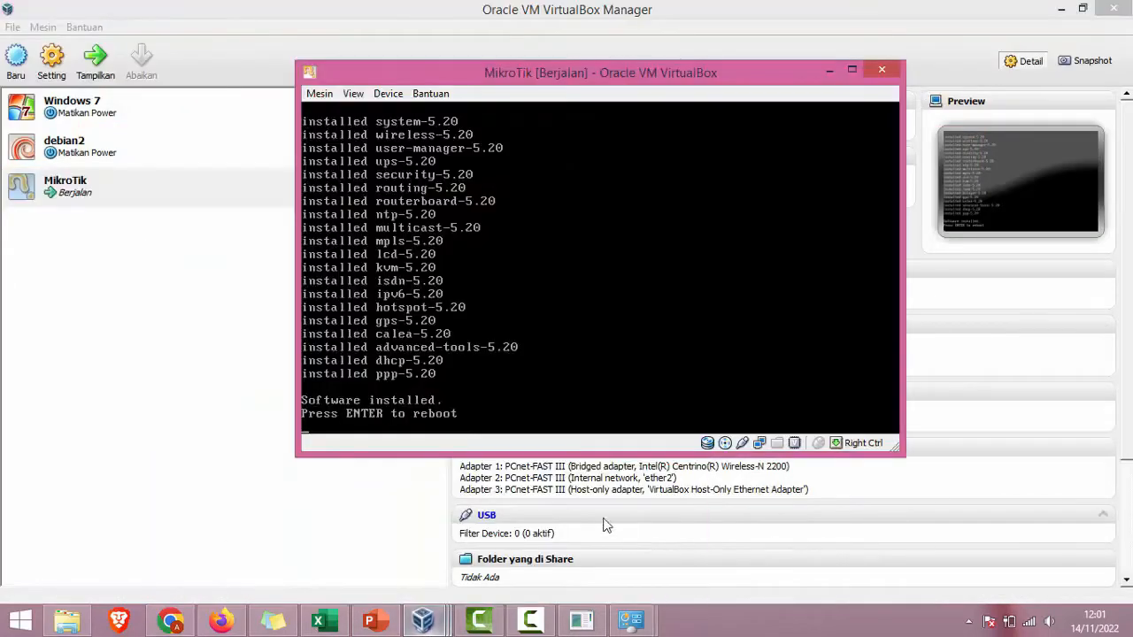
click(388, 94)
key(Escape)
click(431, 93)
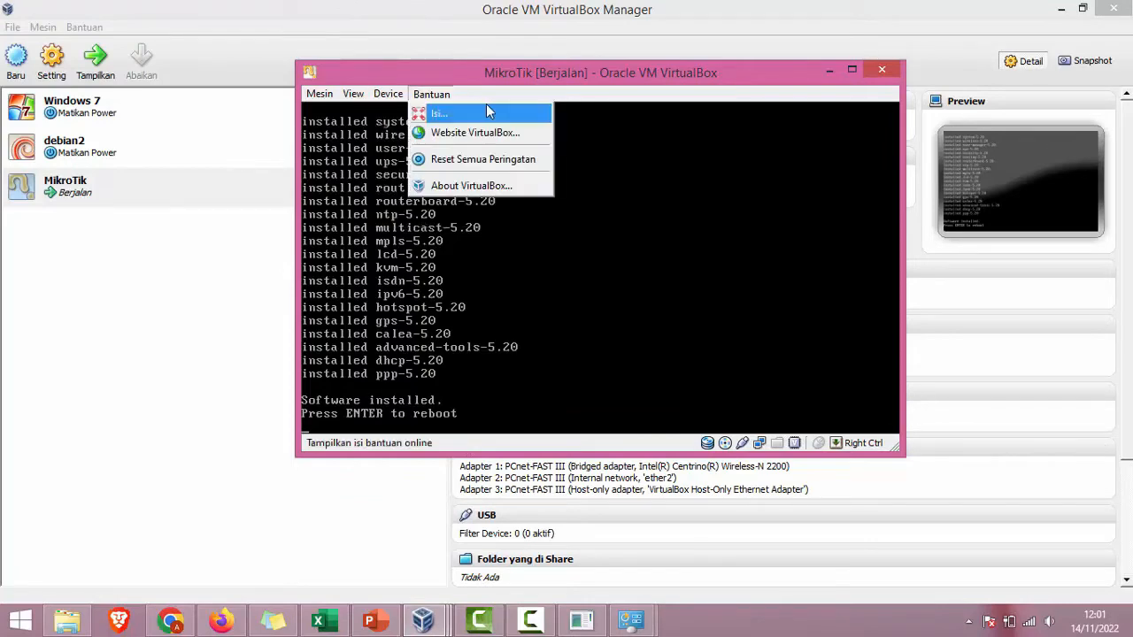
Step: Reboot the freshly installed RouterOS from the console so it loads the system with initrd
mouse_move(388, 94)
mouse_move(469, 113)
click(607, 153)
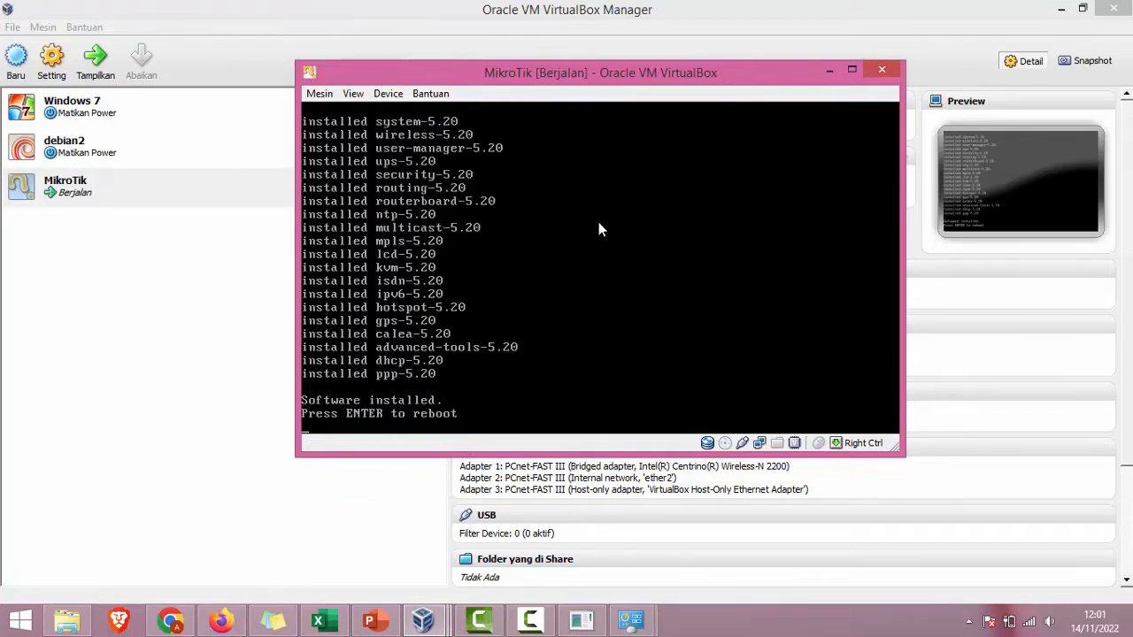
key(Return)
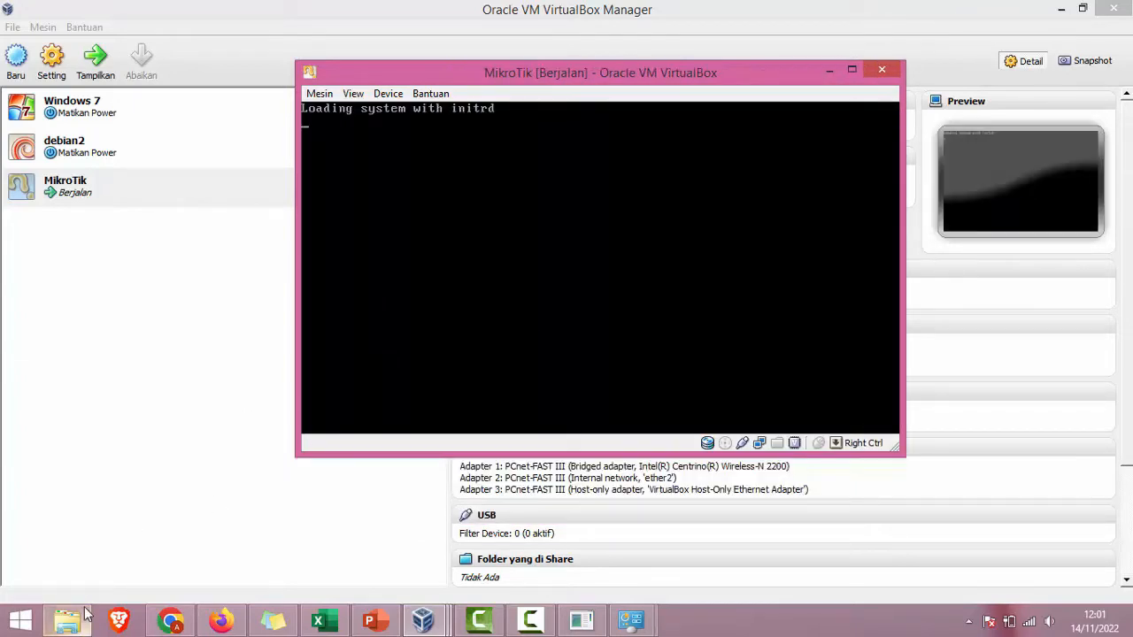
Step: Open a new Explorer window at Program & Umum (F:) > Software > Aplikasi Internet
click(69, 619)
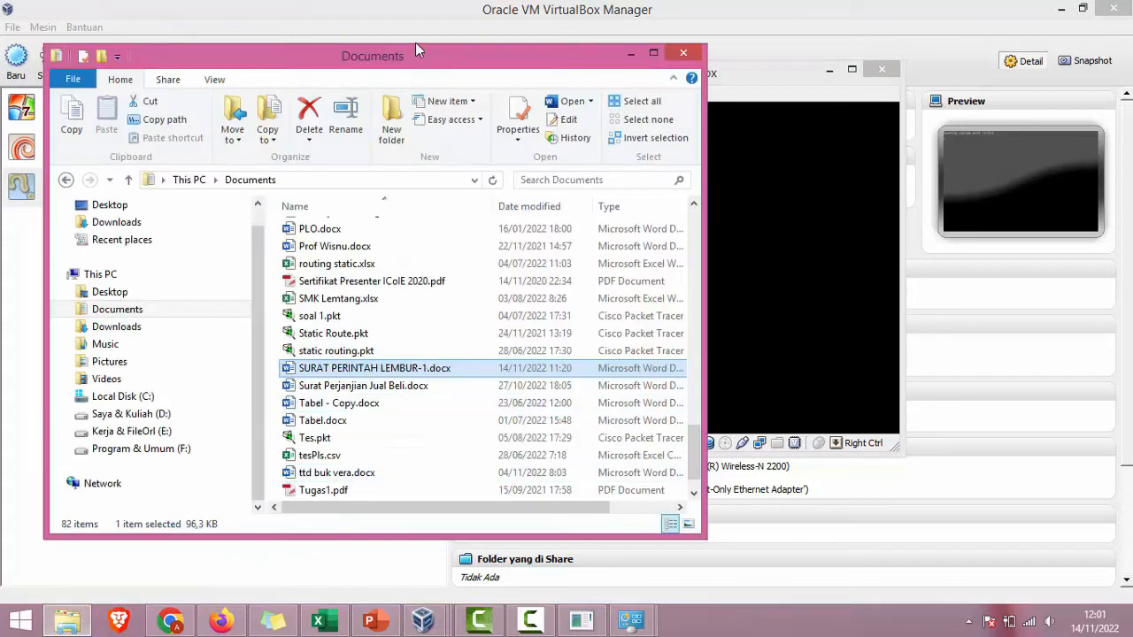
key(alt+Tab)
key(super+e)
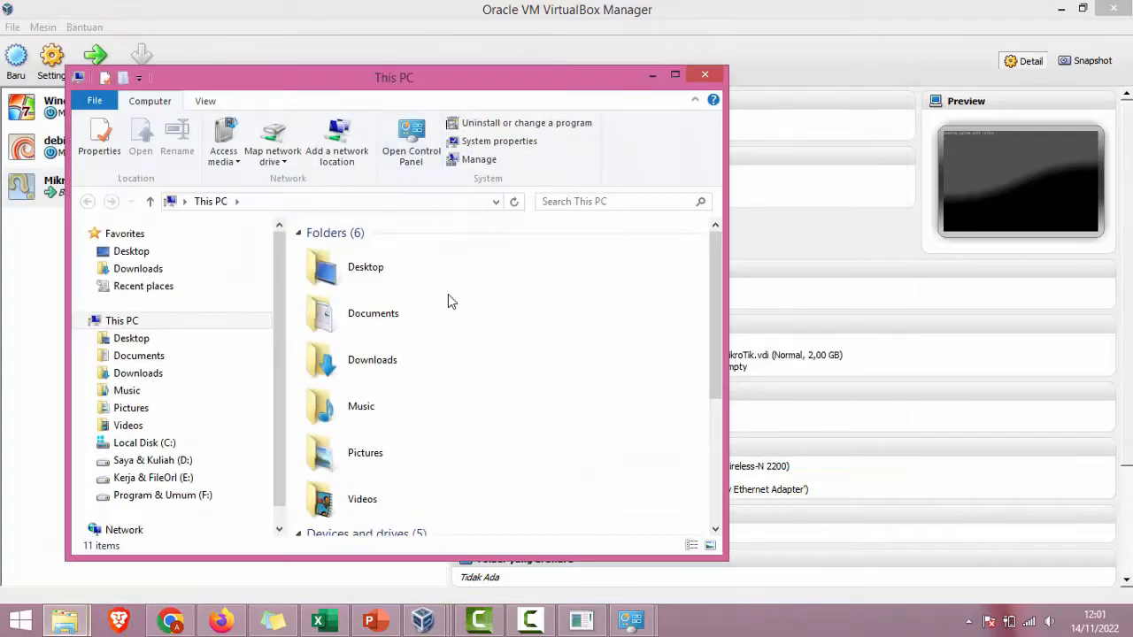
click(186, 501)
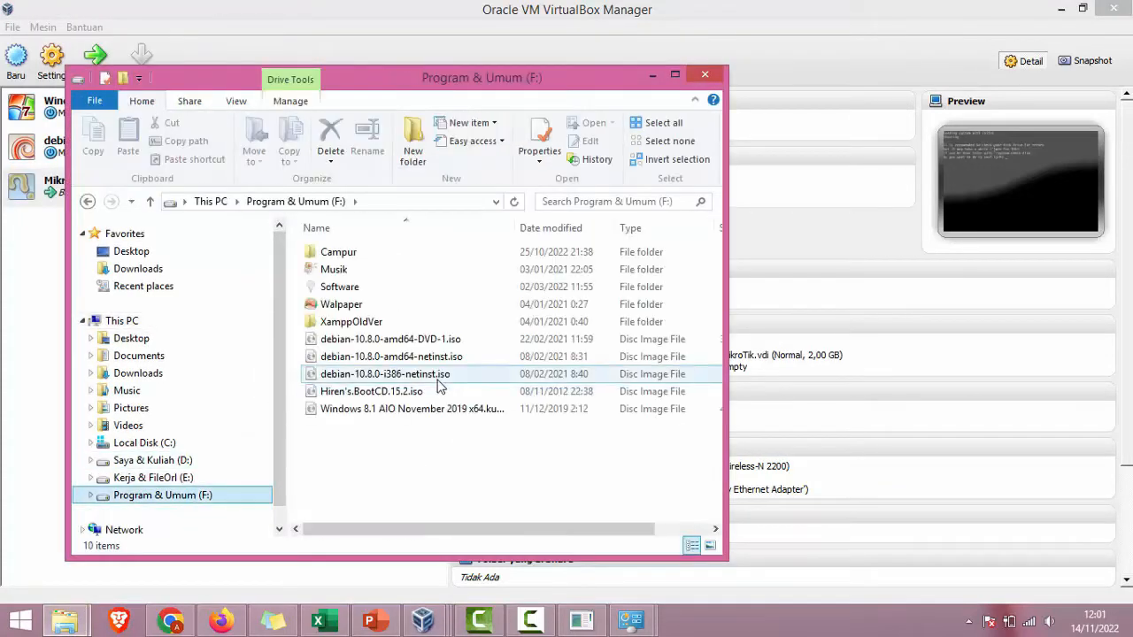
double_click(337, 292)
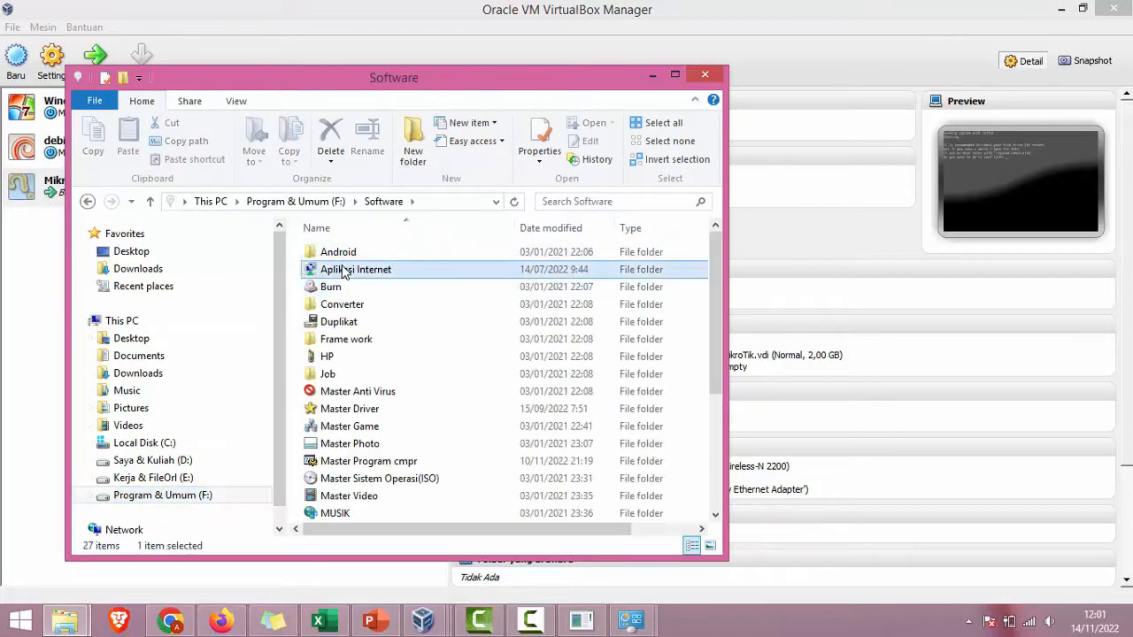
double_click(350, 269)
Step: Select winbox.exe and run it to open the WinBox v3.7 login window
click(346, 272)
key(Down)
key(Down)
key(Down)
key(Down)
key(Down)
key(Down)
key(Down)
key(Down)
key(Down)
key(Down)
key(Down)
key(Down)
key(Down)
key(Down)
key(Down)
key(Down)
key(Down)
key(Down)
key(Down)
key(Down)
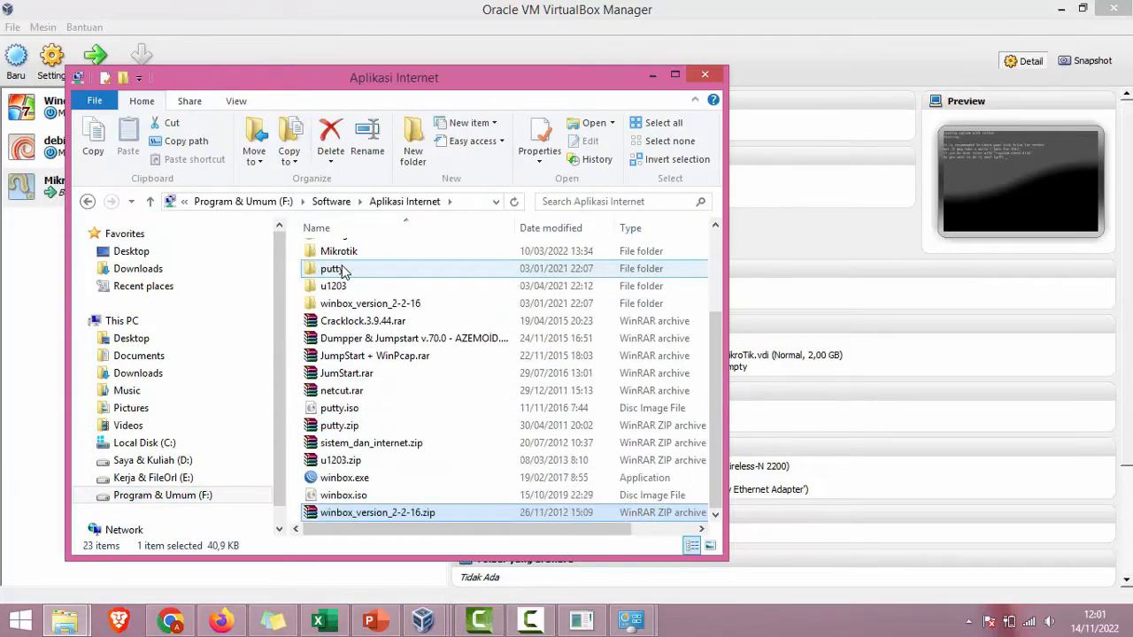
key(Up)
key(Up)
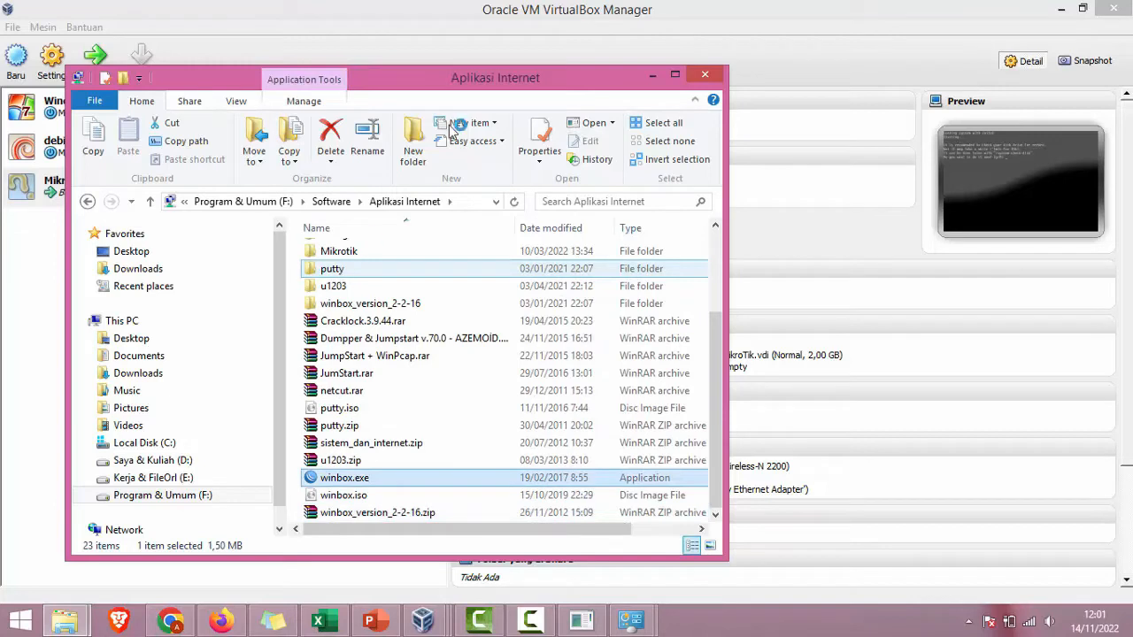
key(Return)
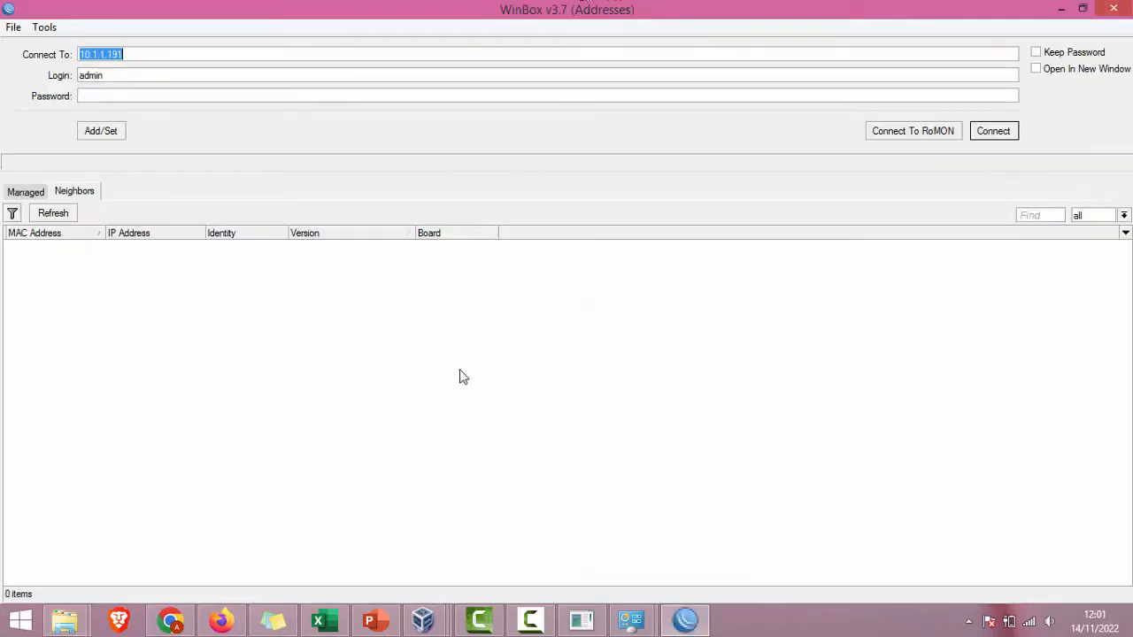
Step: Move the MikroTik console aside, refresh WinBox Neighbors, and clear the Connect To address
mouse_move(421, 622)
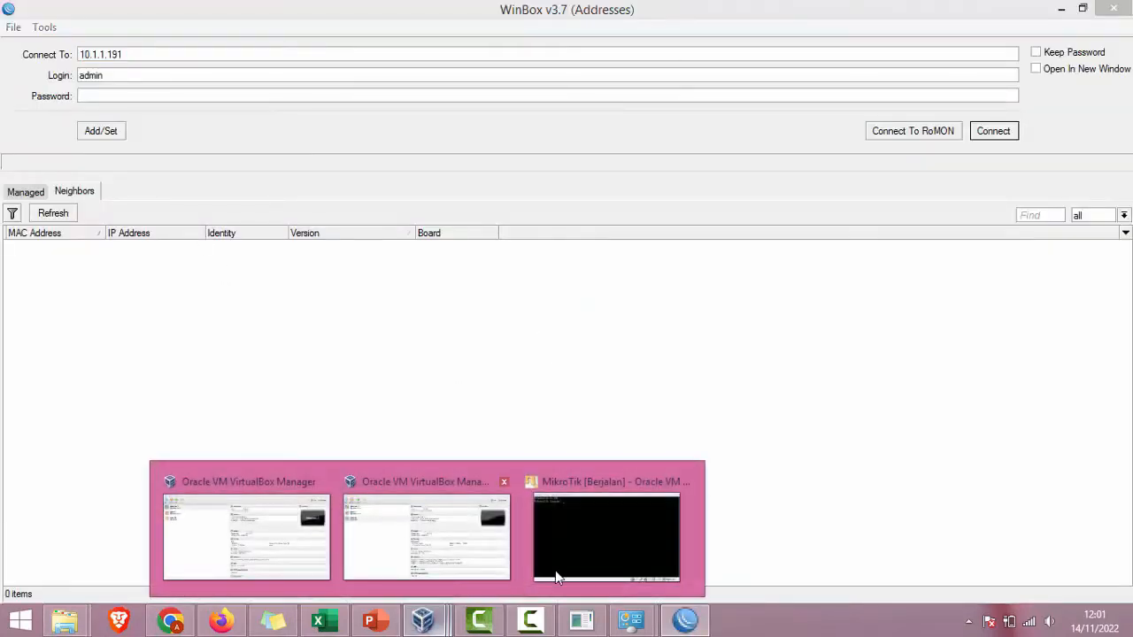
click(524, 579)
drag(495, 80, 575, 83)
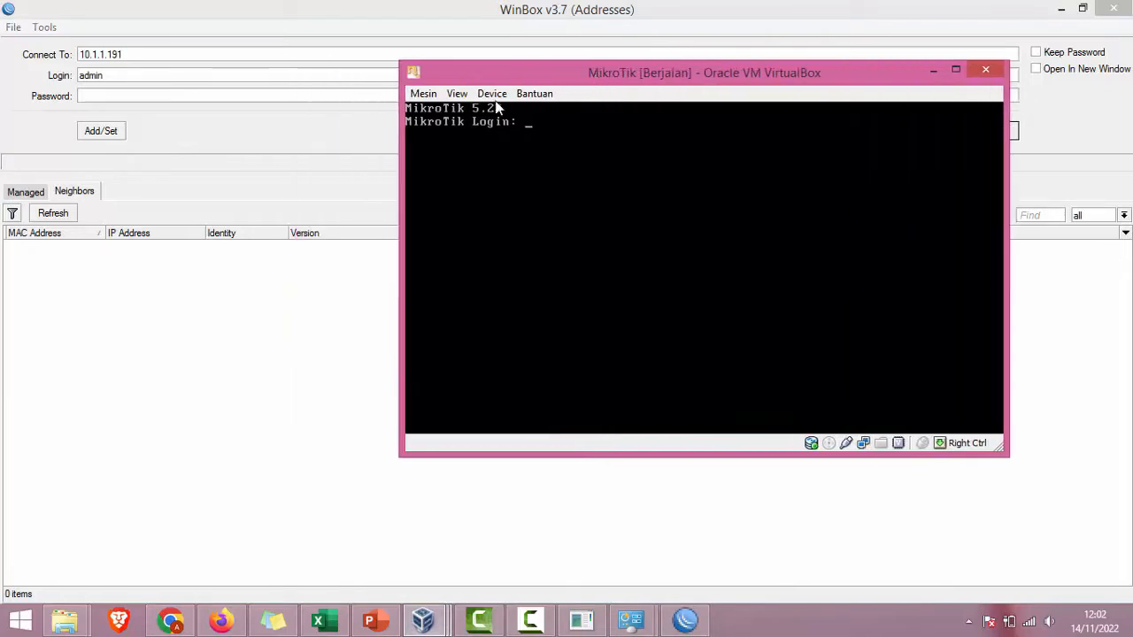
click(74, 215)
click(195, 53)
key(ctrl+a)
key(BackSpace)
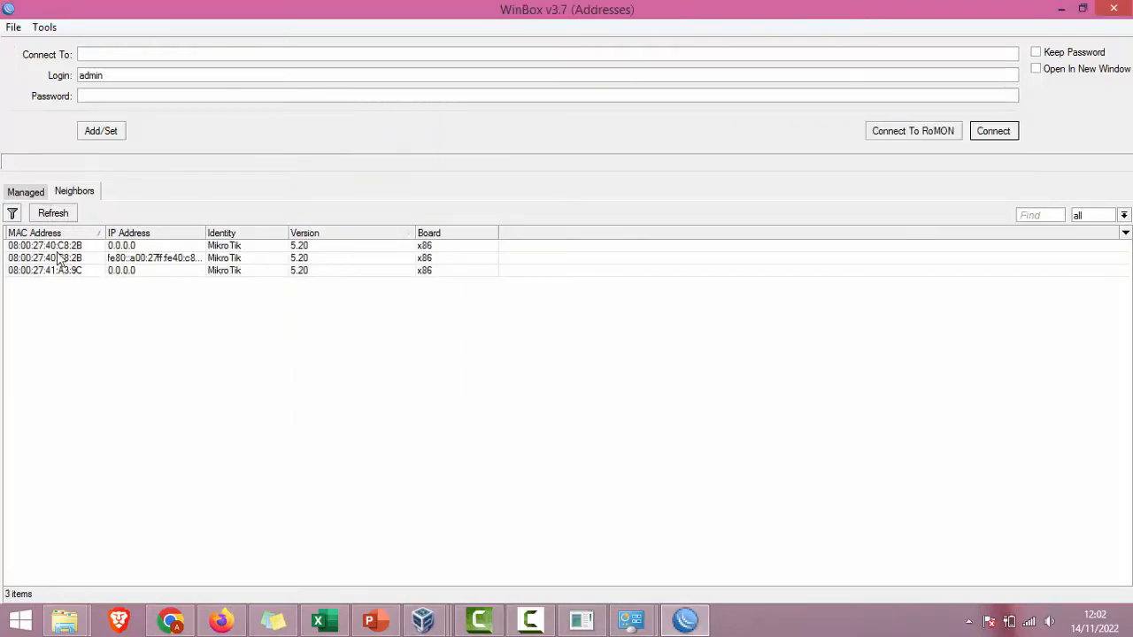
Step: Connect as admin to the router at 08:00:27:40:C8:2B and open its License window
click(60, 257)
click(68, 248)
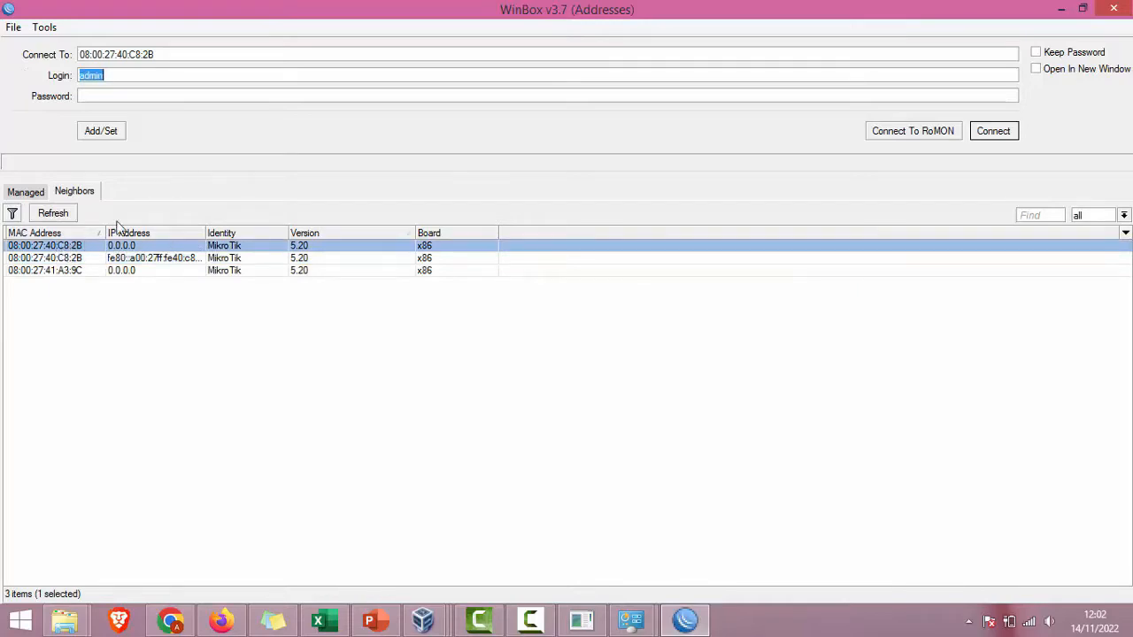
click(991, 131)
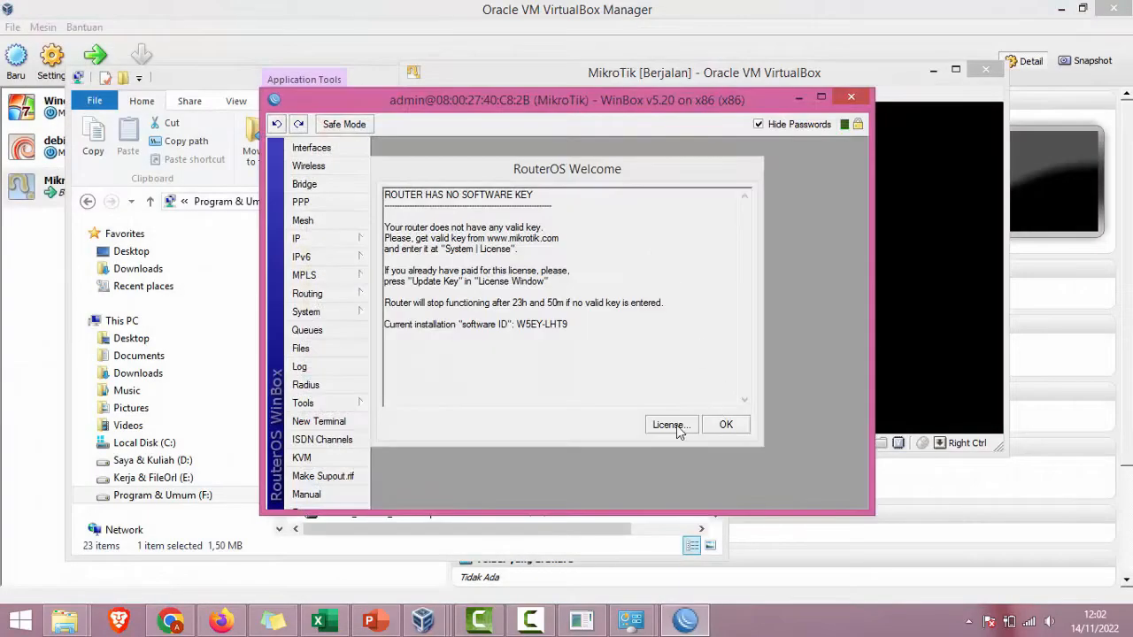
click(670, 425)
Step: Import the router's .KEY license file and confirm the reboot to apply it
click(682, 321)
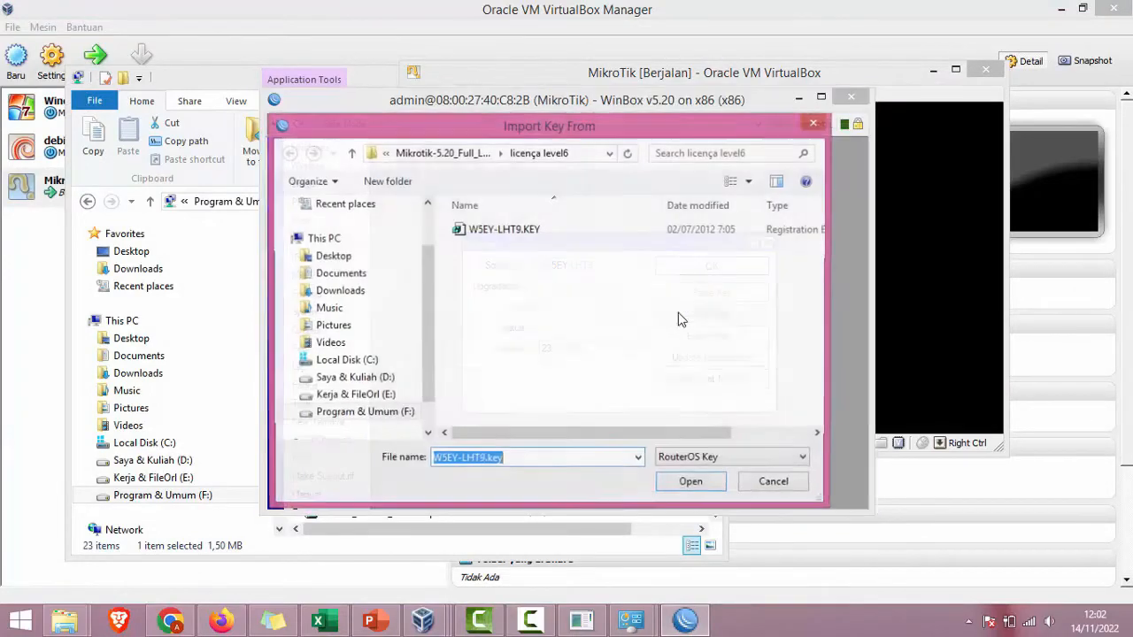
click(520, 237)
double_click(523, 237)
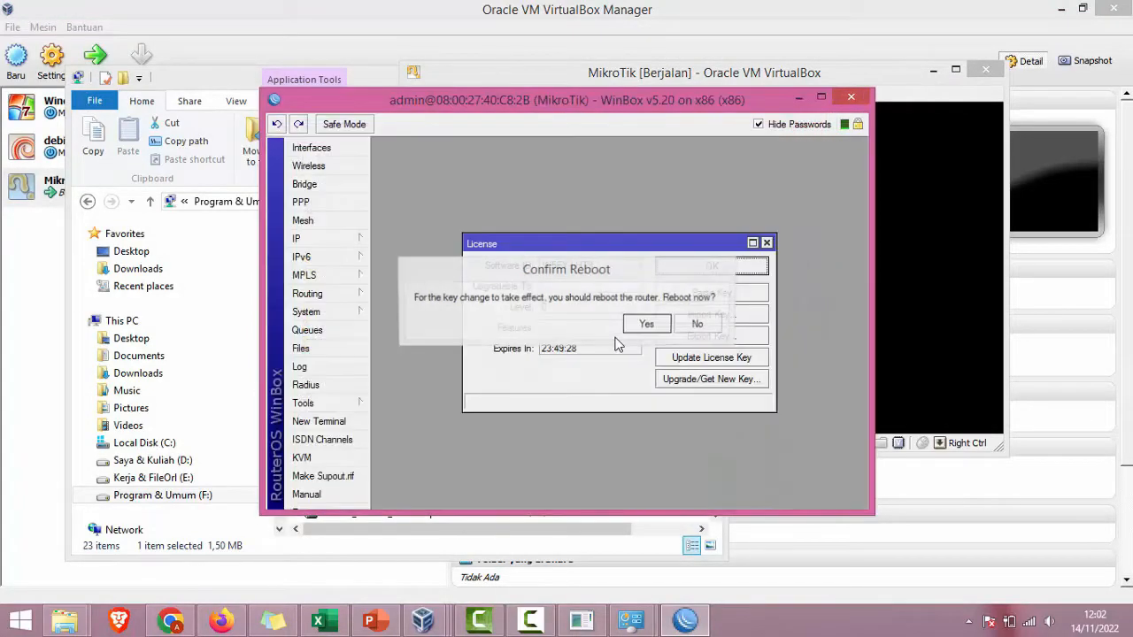
click(647, 326)
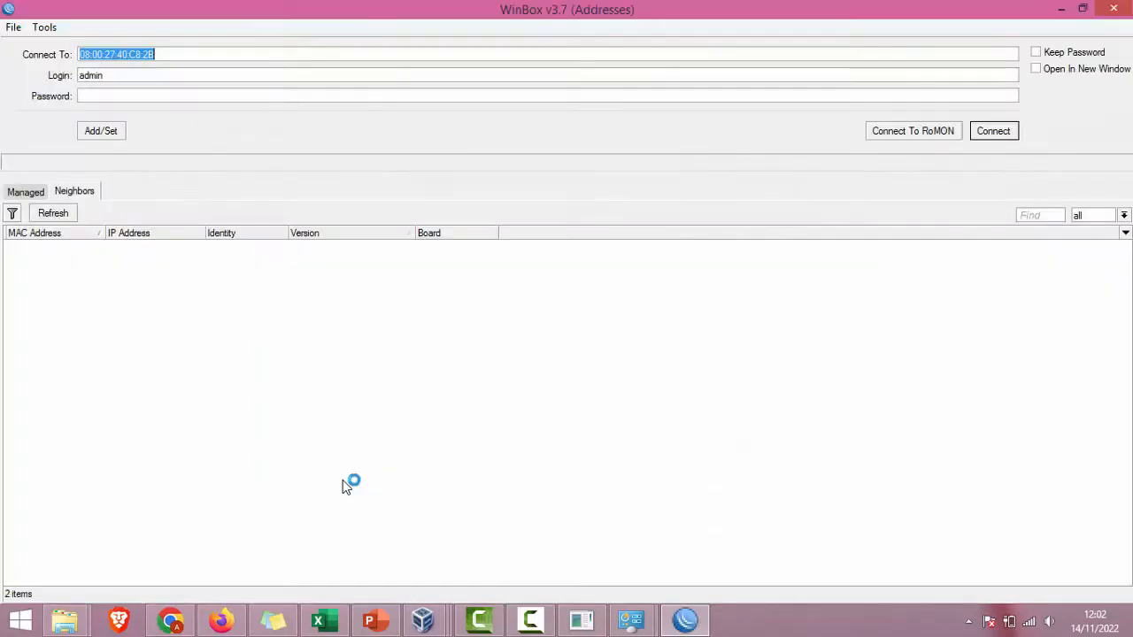
Step: Reconnect to the rebooted router from Neighbors and maximize the WinBox session
click(70, 246)
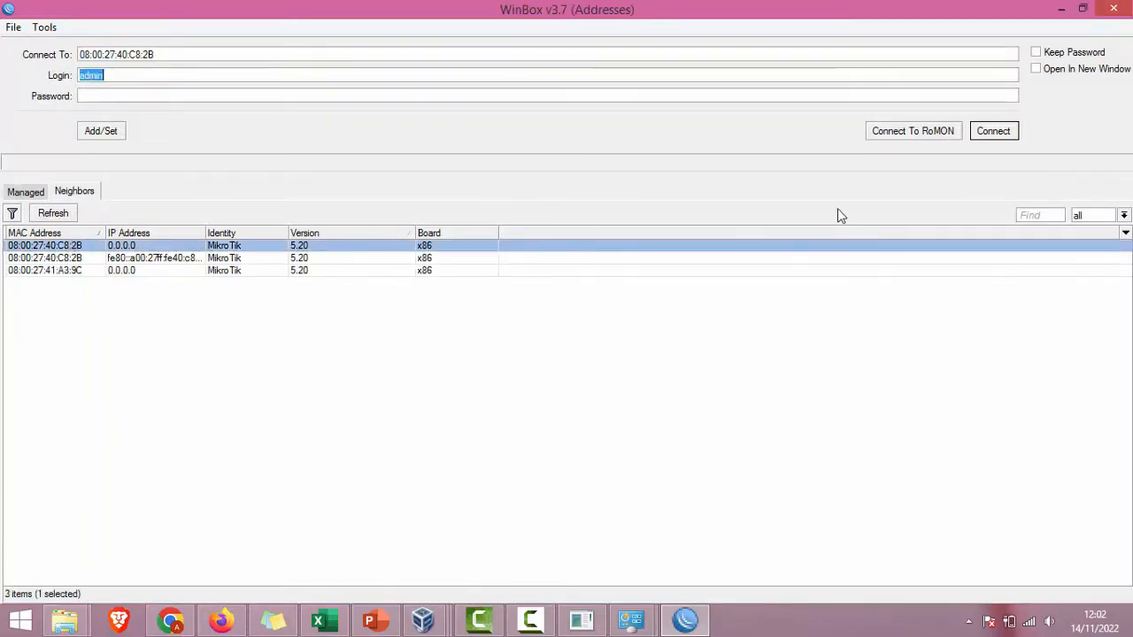
click(992, 131)
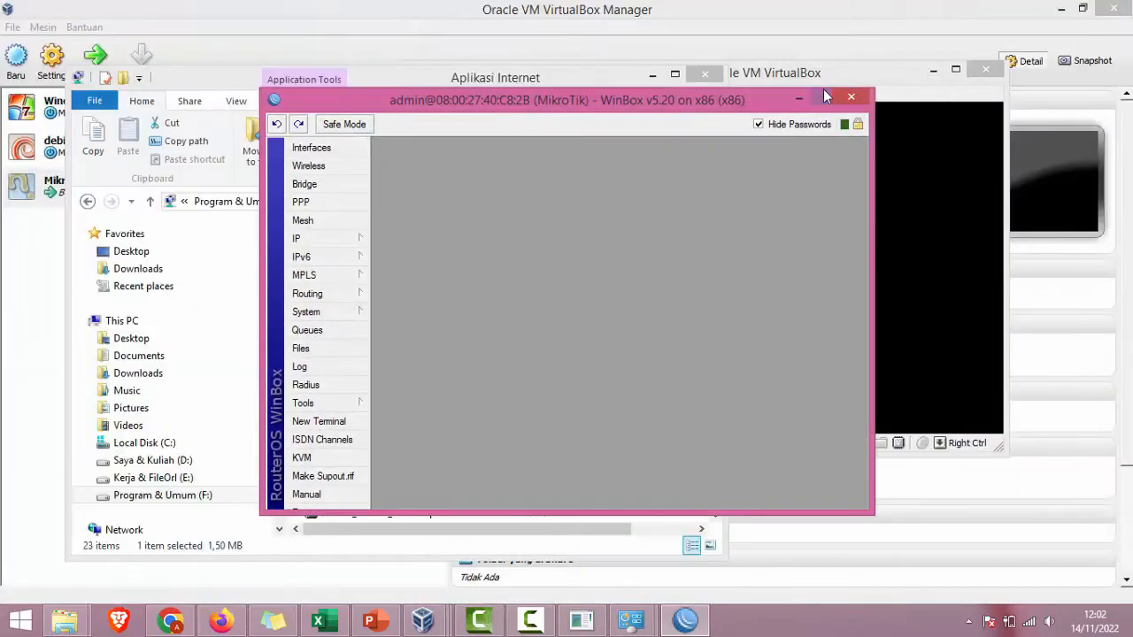
click(822, 96)
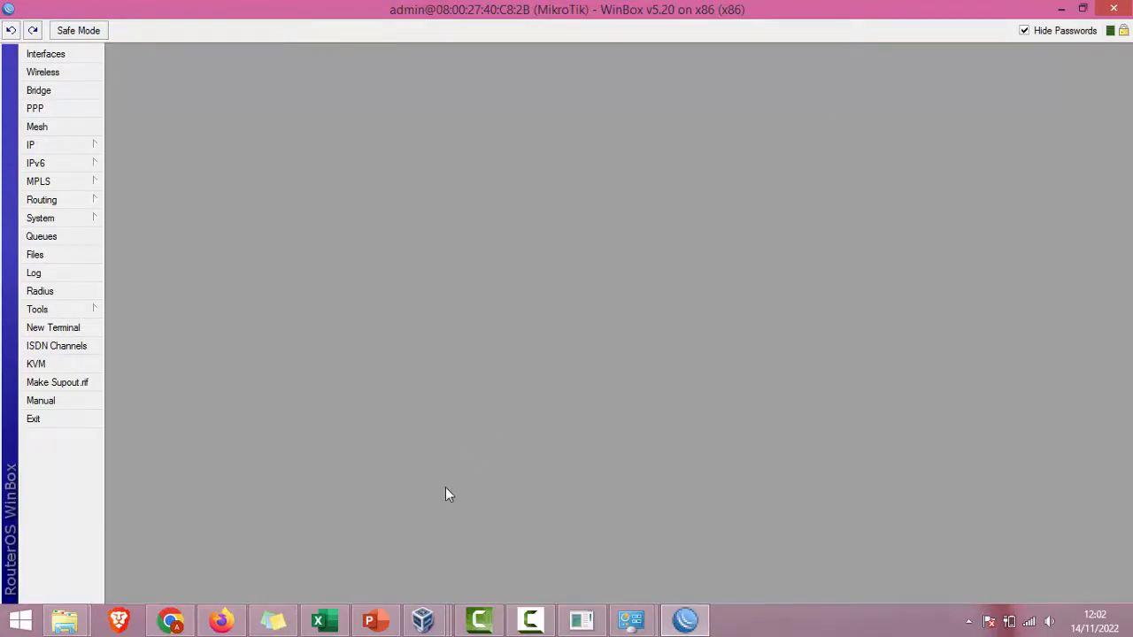
Step: Highlight the 'Indentity & IP Address (Router & PC)' item in the slide's Konfigurasi list
click(375, 619)
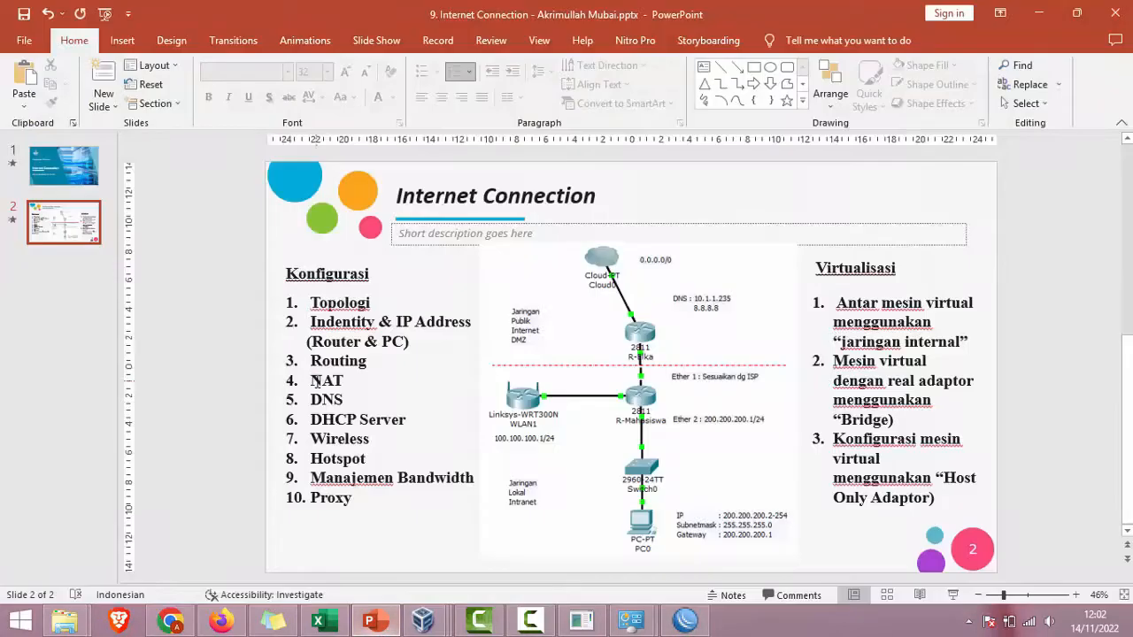
click(325, 302)
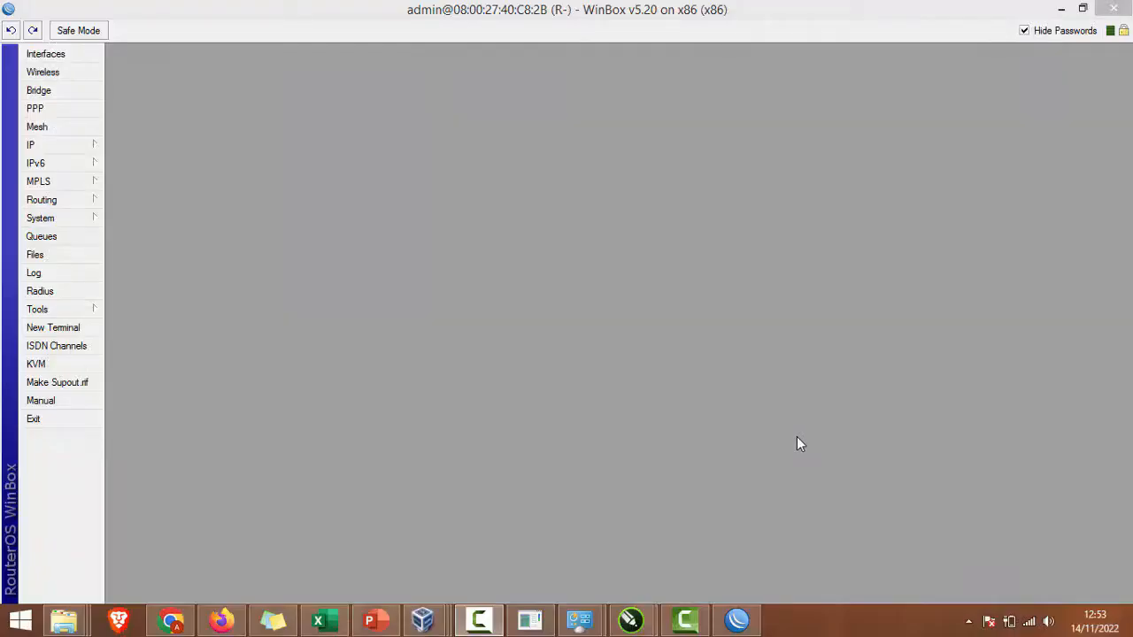
click(370, 619)
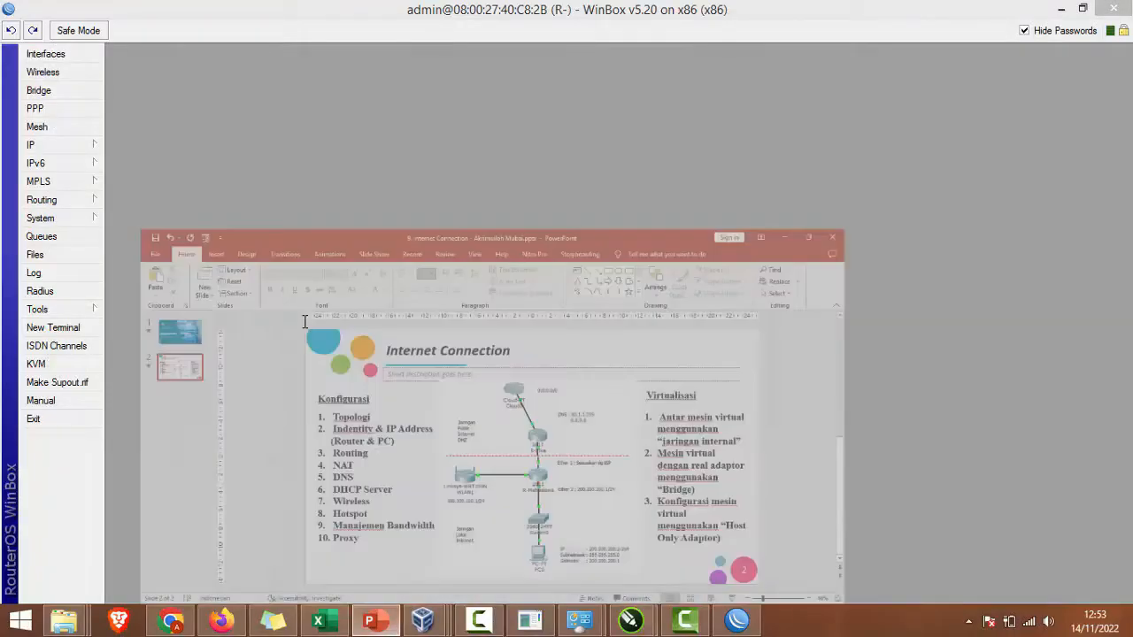
drag(309, 322, 448, 333)
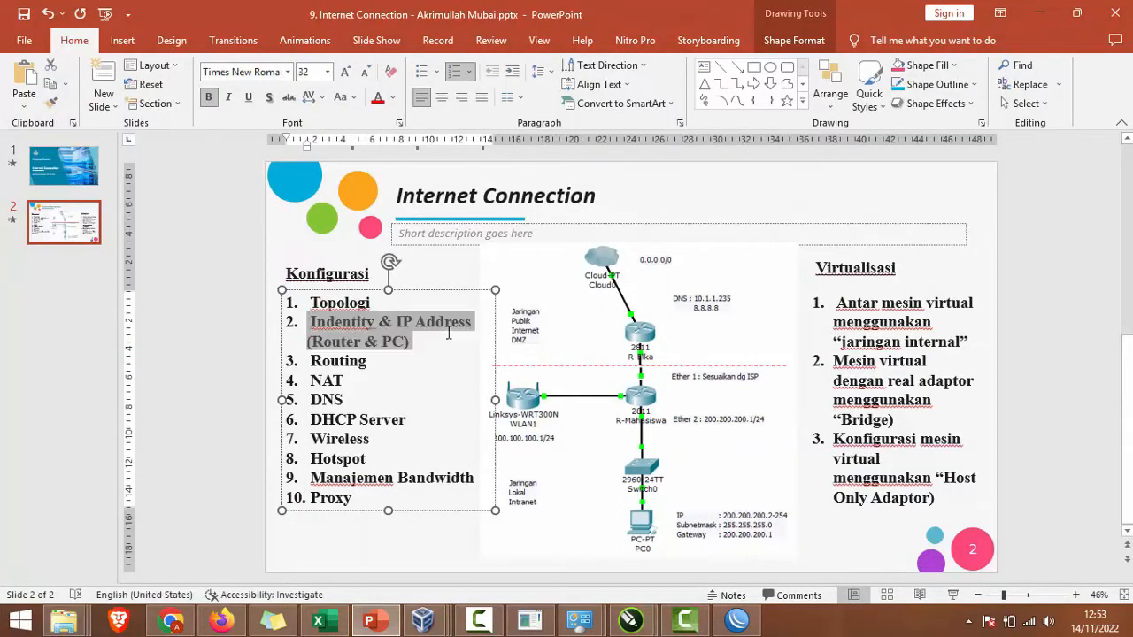
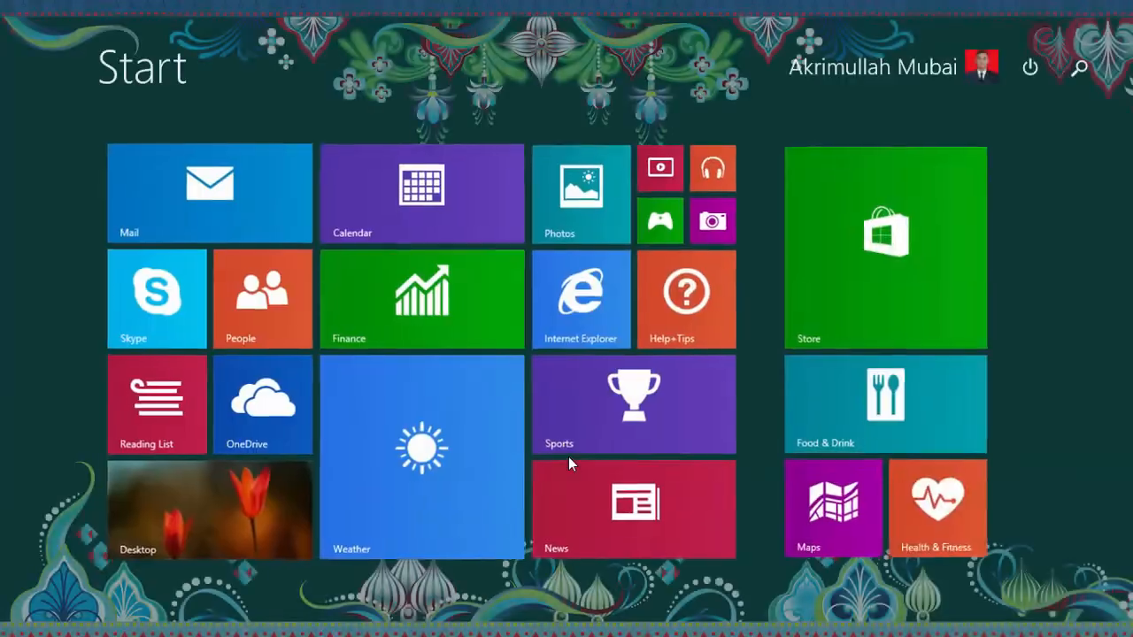
Step: Launch a blank Notepad window for the address notes
text(note)
key(Return)
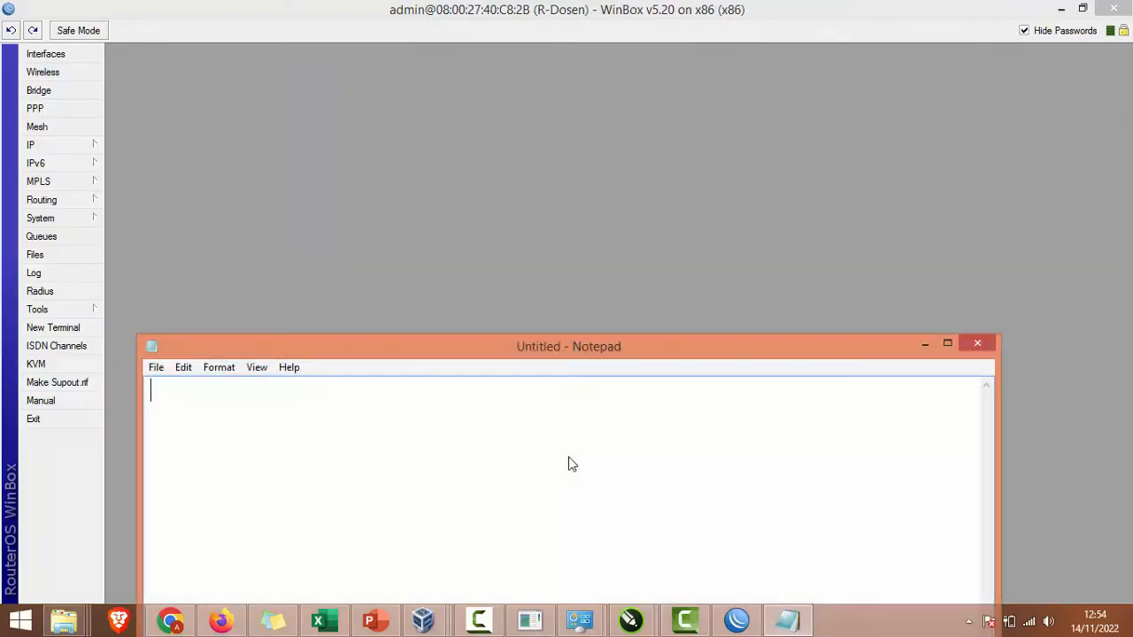
click(491, 620)
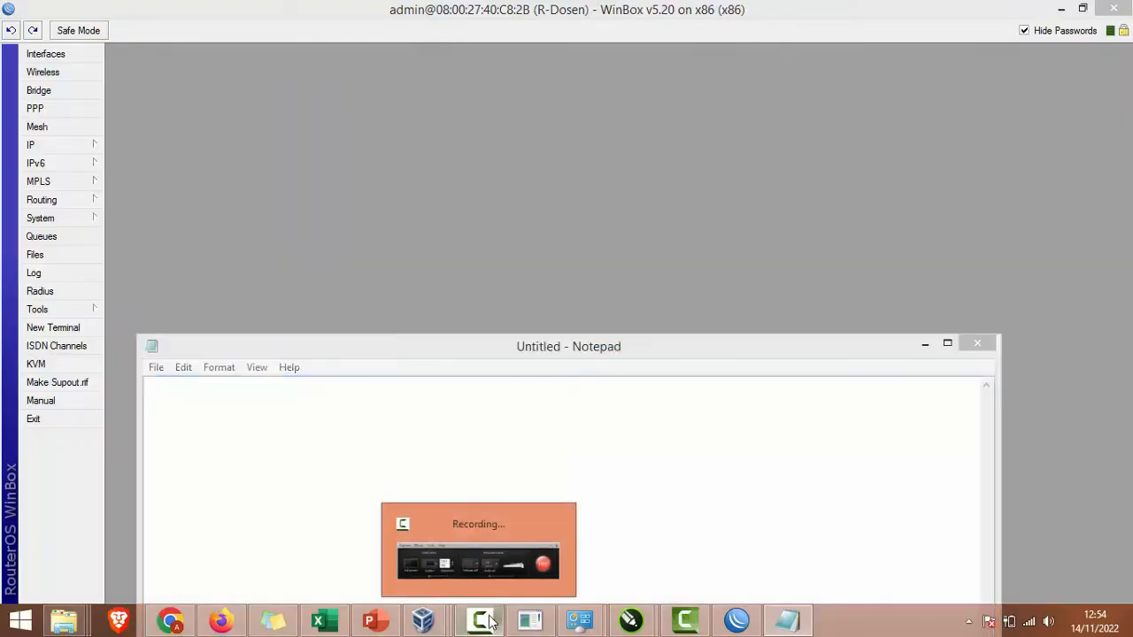
click(469, 503)
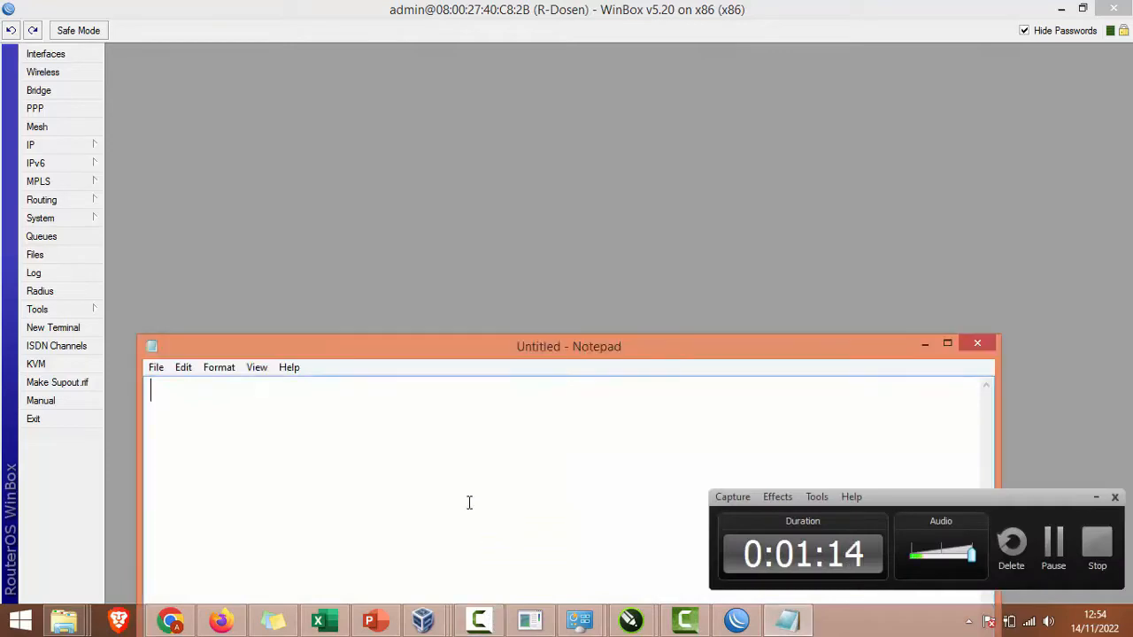
click(1094, 497)
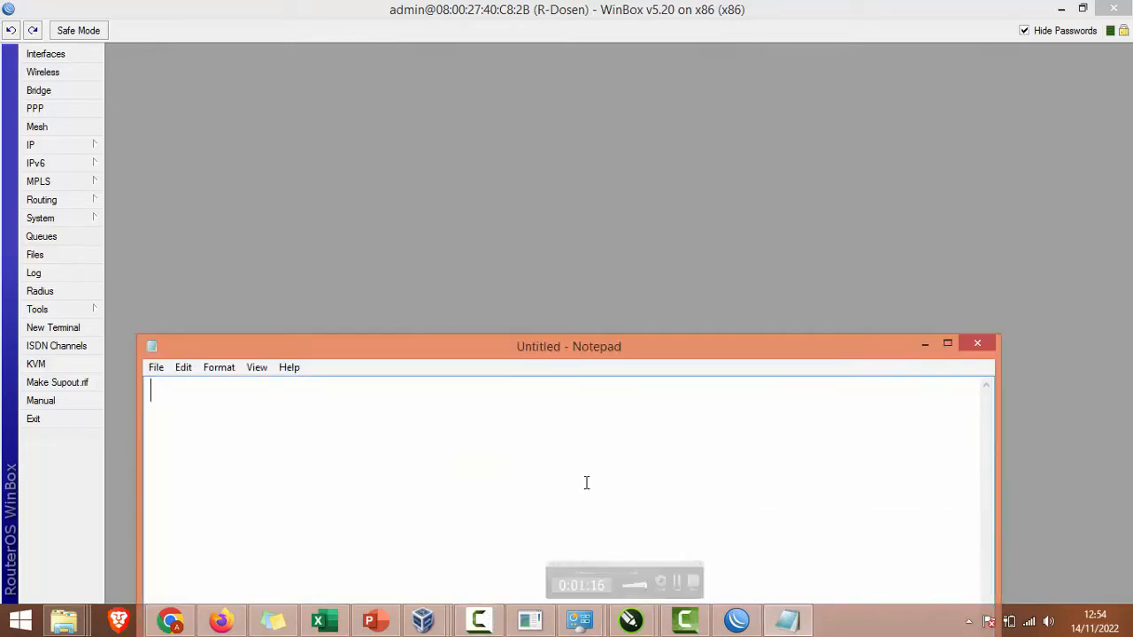
Step: Add a DHCP client on ether1 in WinBox's IP > DHCP Client list
click(31, 149)
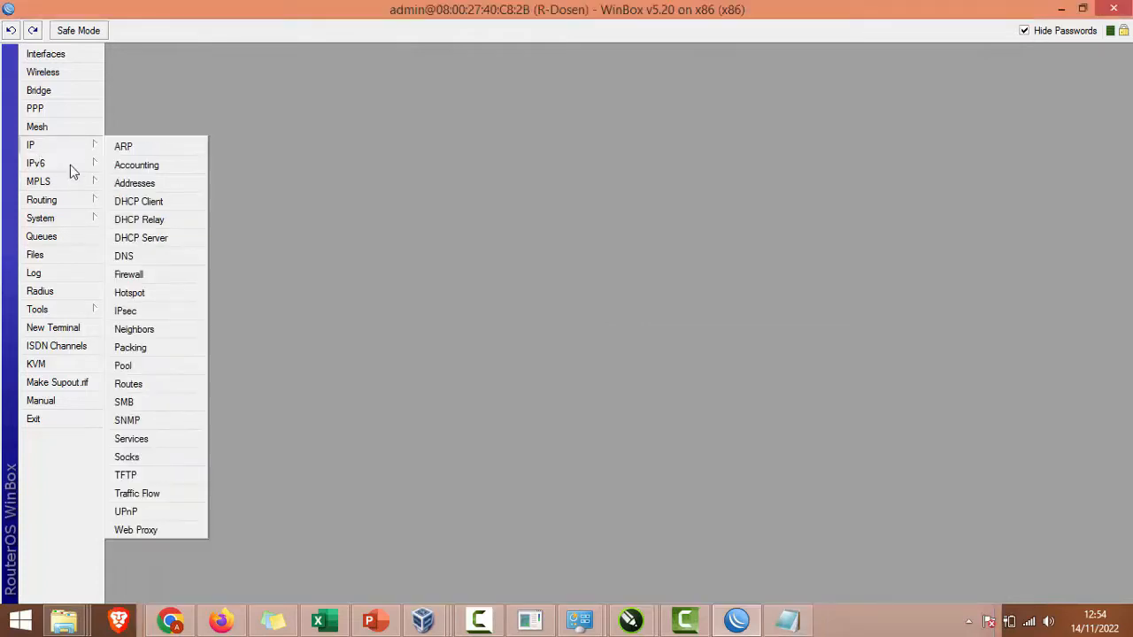
click(118, 200)
click(434, 215)
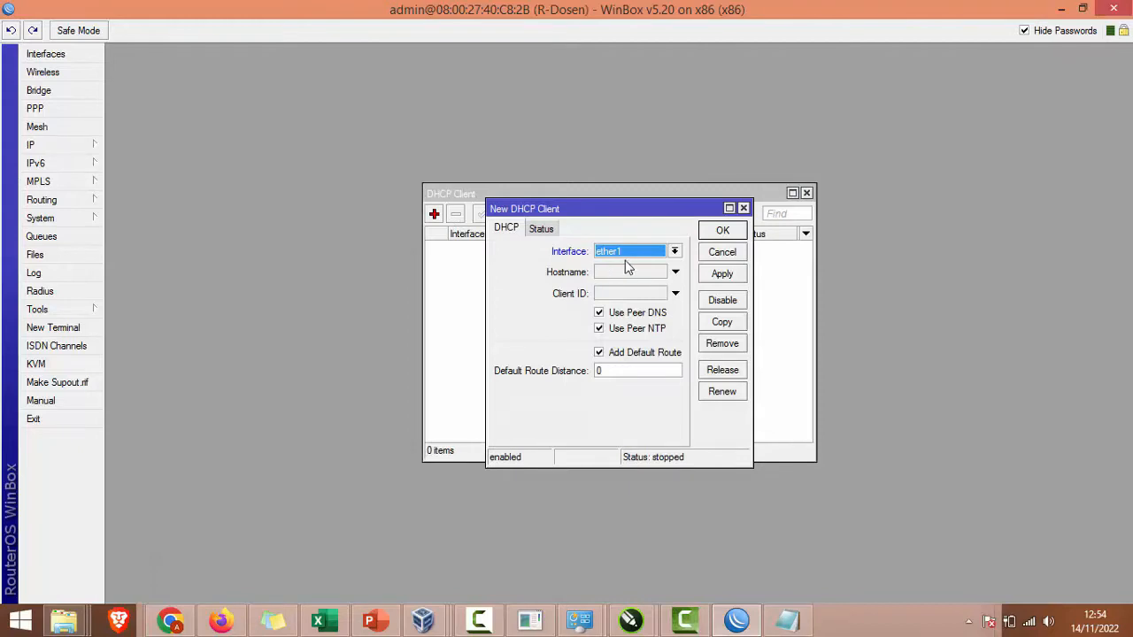
click(718, 274)
click(722, 232)
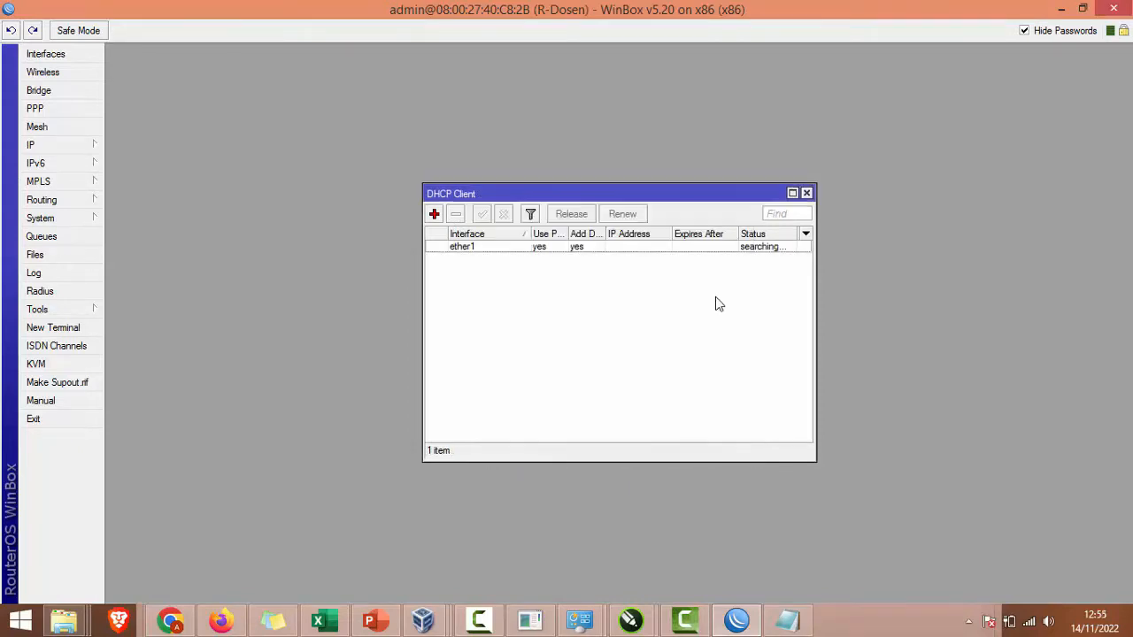
Step: Check the client's Status tab and select the leased address 192.168.110.98/24
drag(672, 233, 721, 235)
double_click(653, 248)
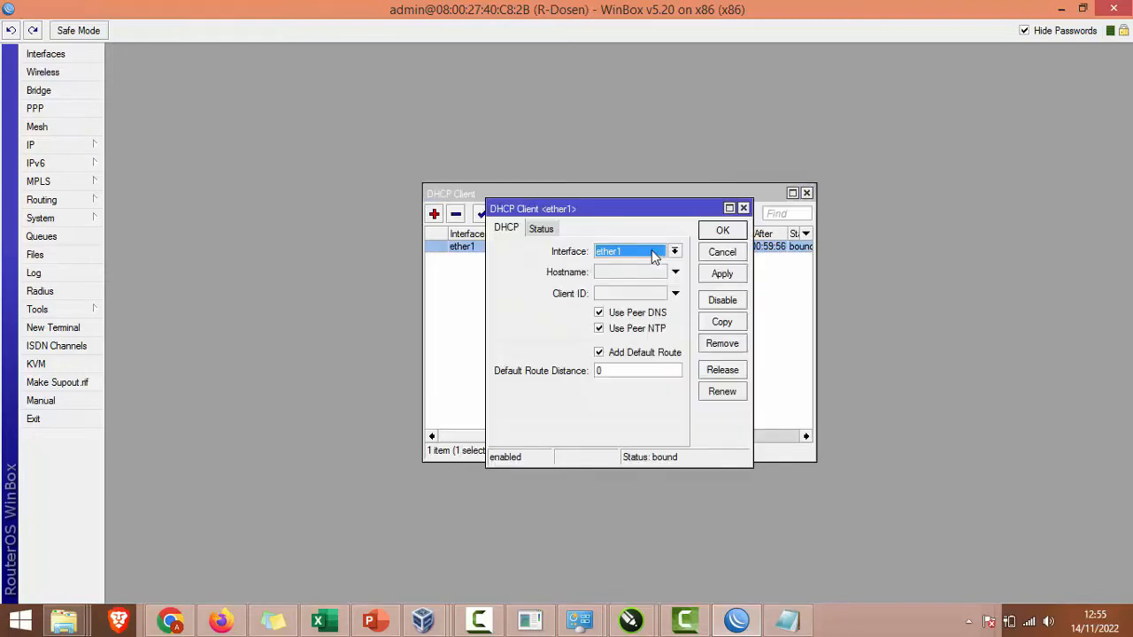
click(541, 227)
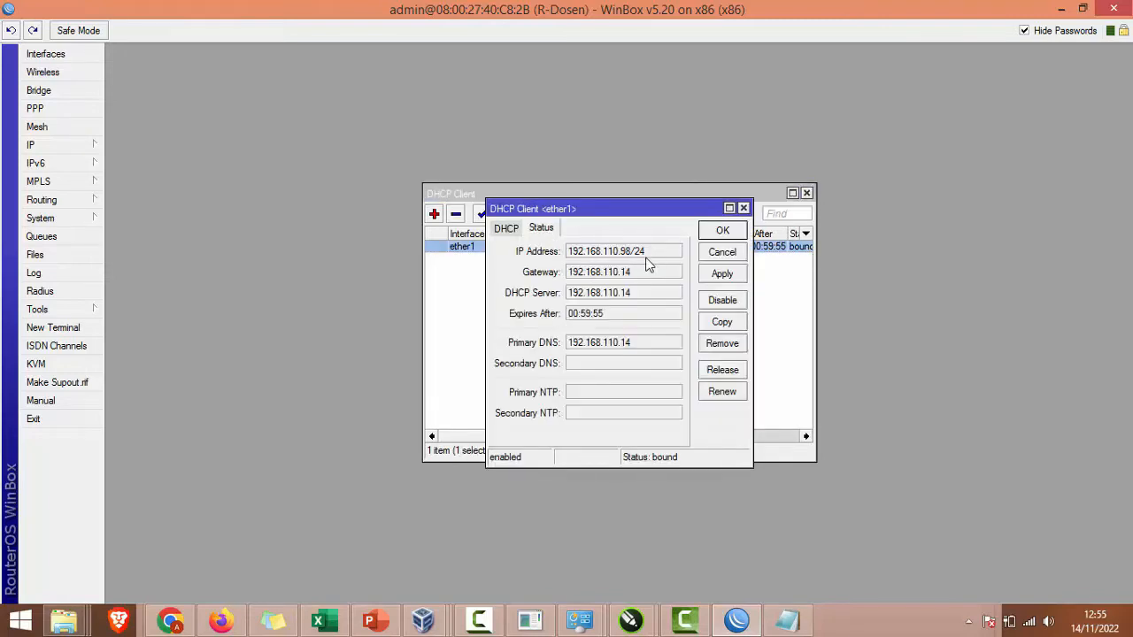
drag(646, 252, 567, 252)
key(ctrl+c)
key(alt+Tab)
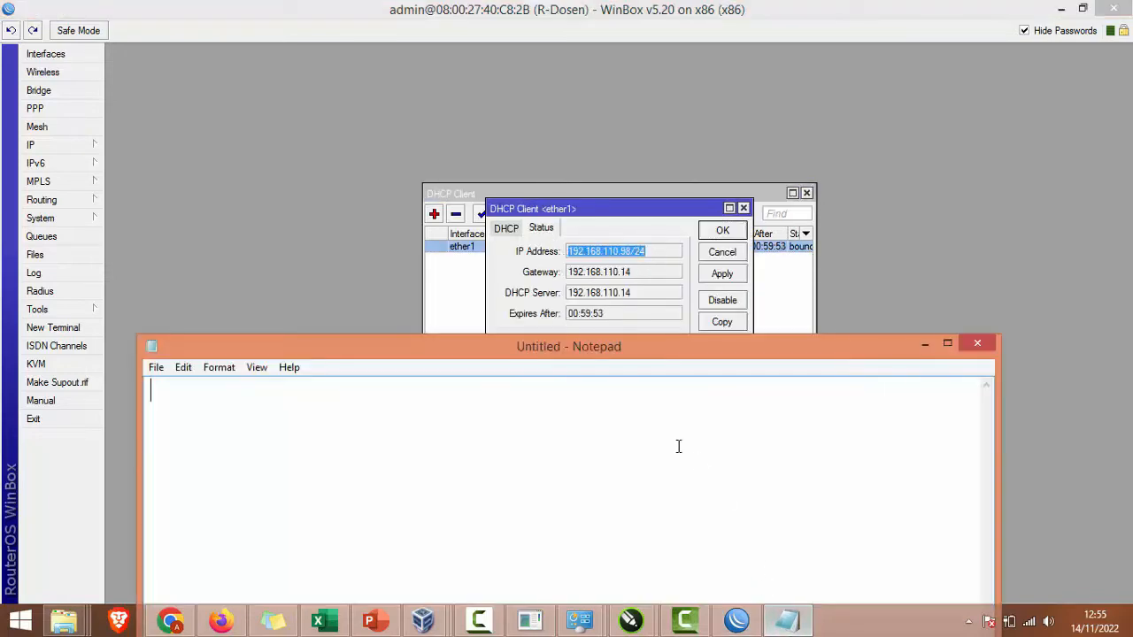
Step: Write the Router heading and paste 192.168.110.98/24 after 'Ether 1 :'
text(E)
key(BackSpace)
text(Router)
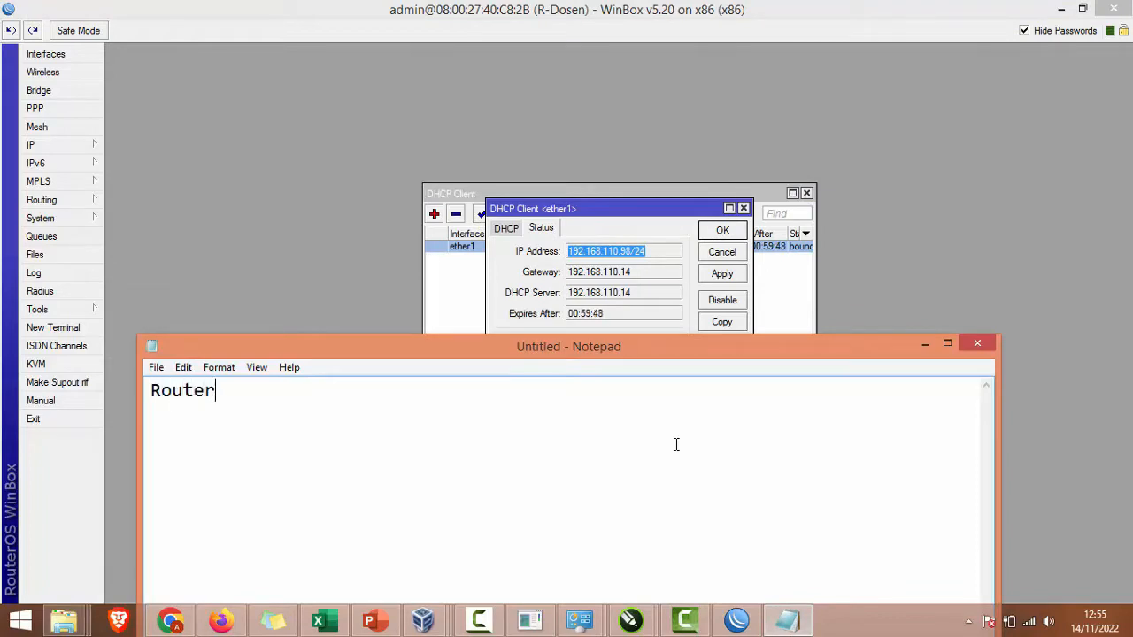
text(Ether 1 )
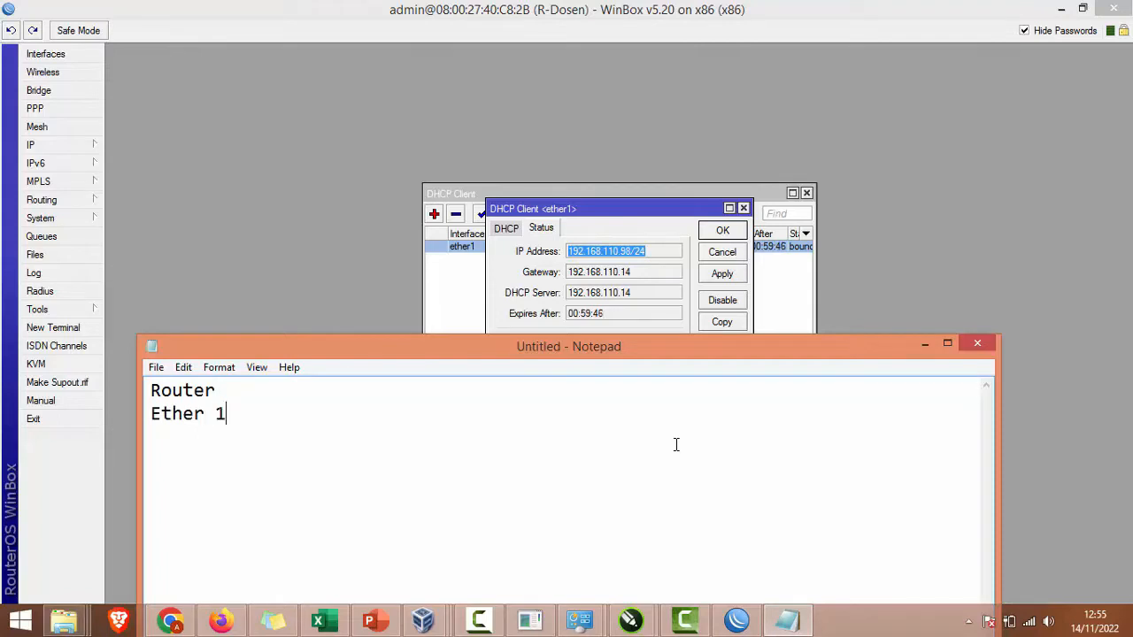
text(;  :)
click(625, 269)
right_click(632, 253)
click(653, 263)
key(alt+Tab)
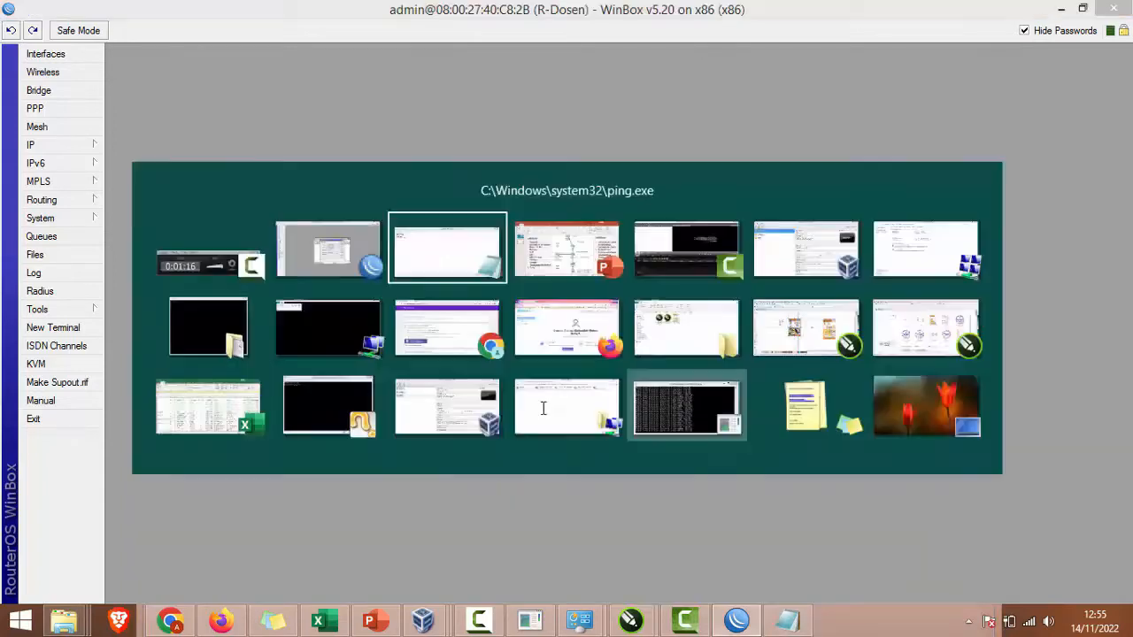
key(ctrl+v)
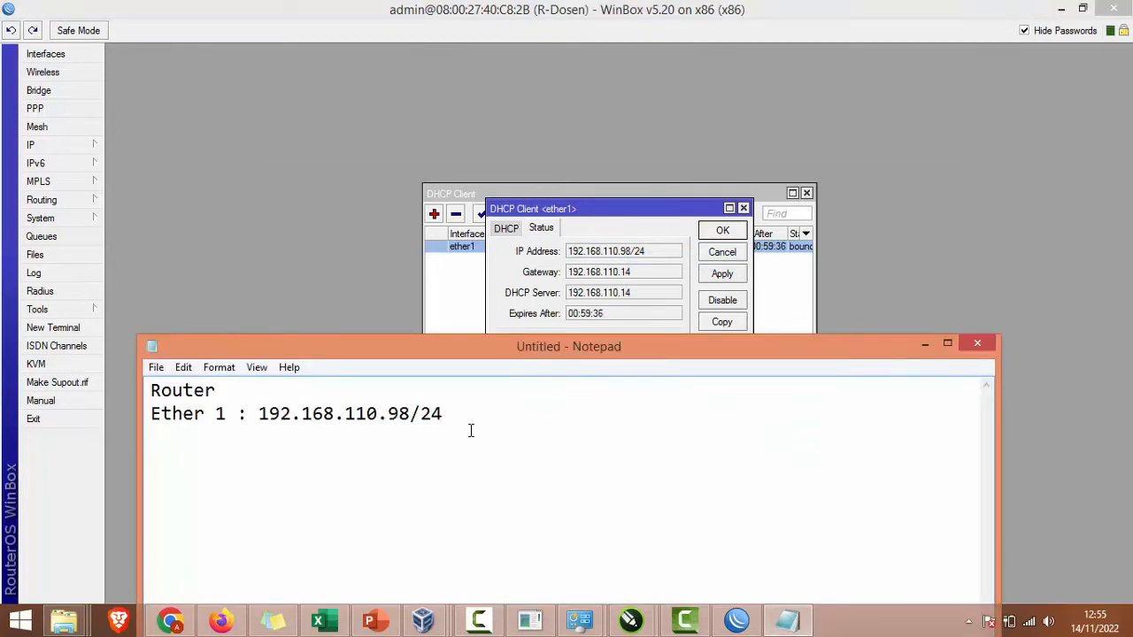
Step: Add a 'Gateway :' line with 192.168.110.98/24 pasted in
text(Gateway )
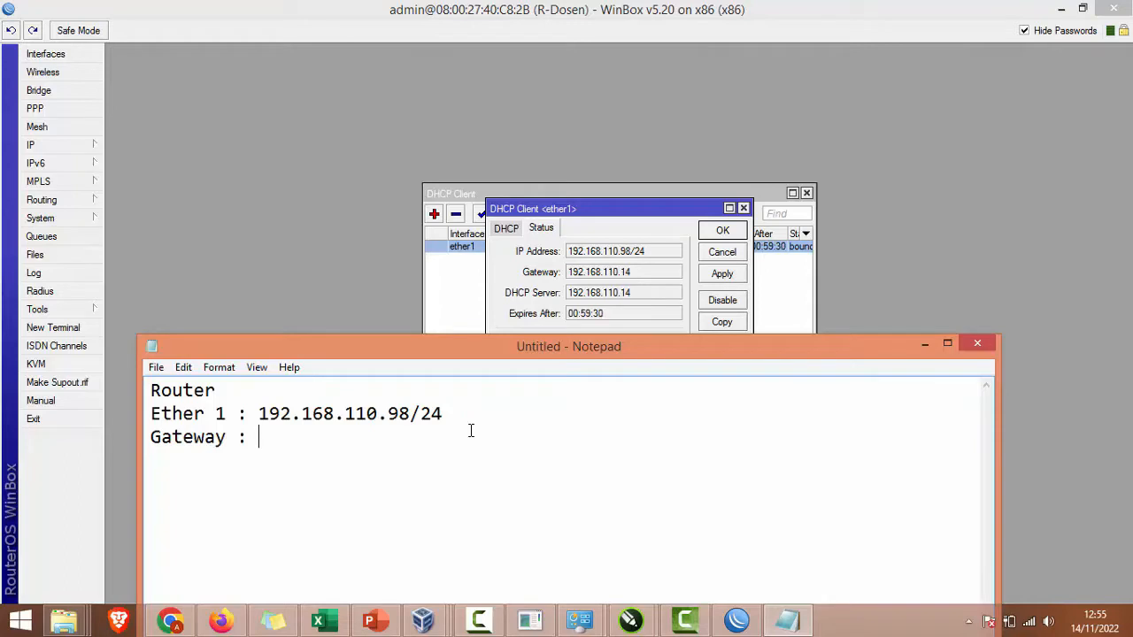
text(:)
drag(646, 281, 570, 294)
key(alt+Tab)
key(ctrl+v)
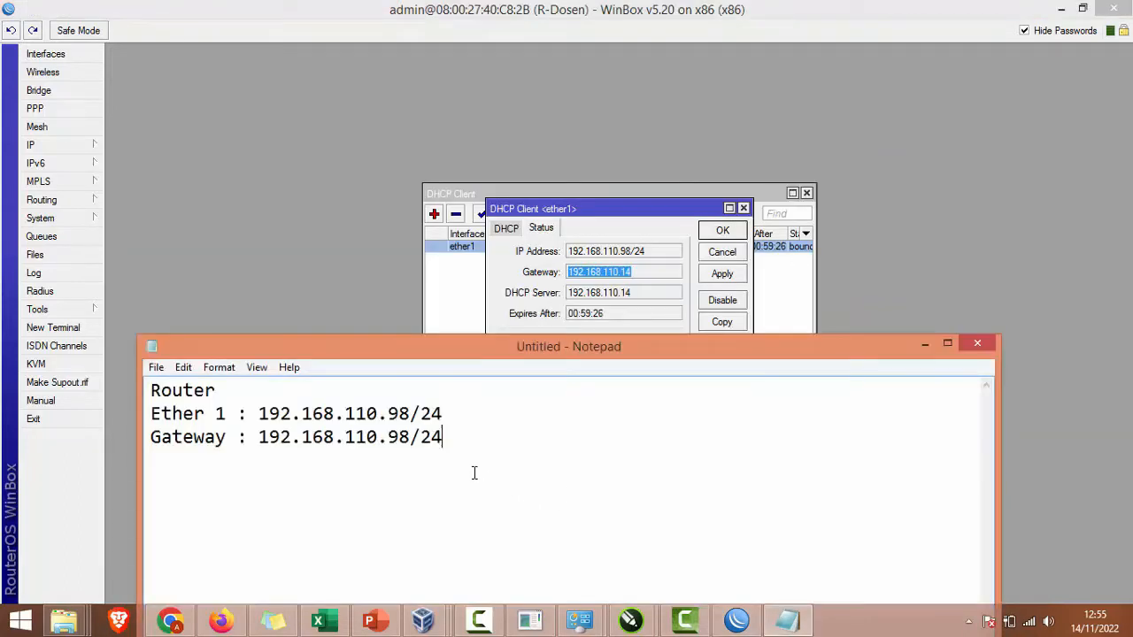
key(Return)
Step: Add a 'DNS :' line with the primary DNS 192.168.110.14
text(DNS     :)
click(530, 240)
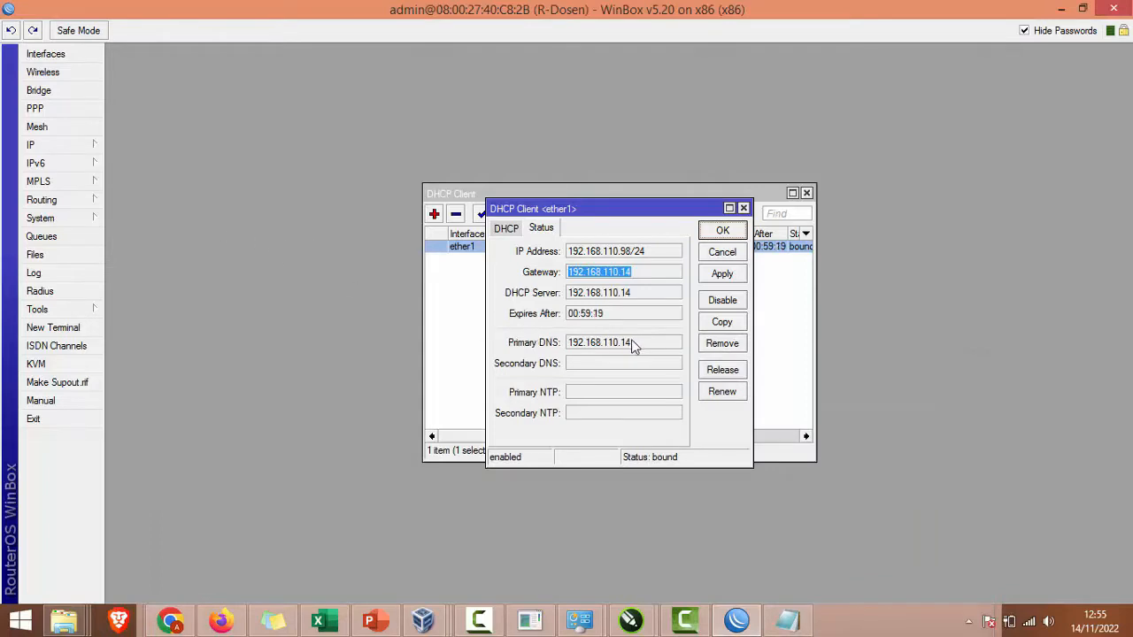
right_click(574, 349)
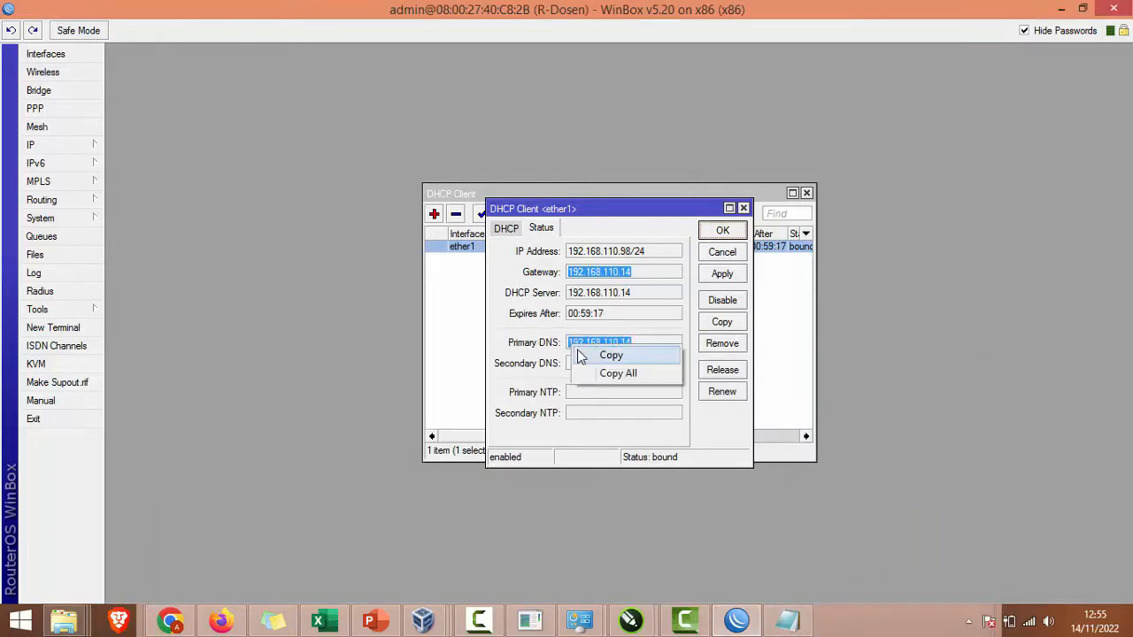
click(604, 355)
click(776, 625)
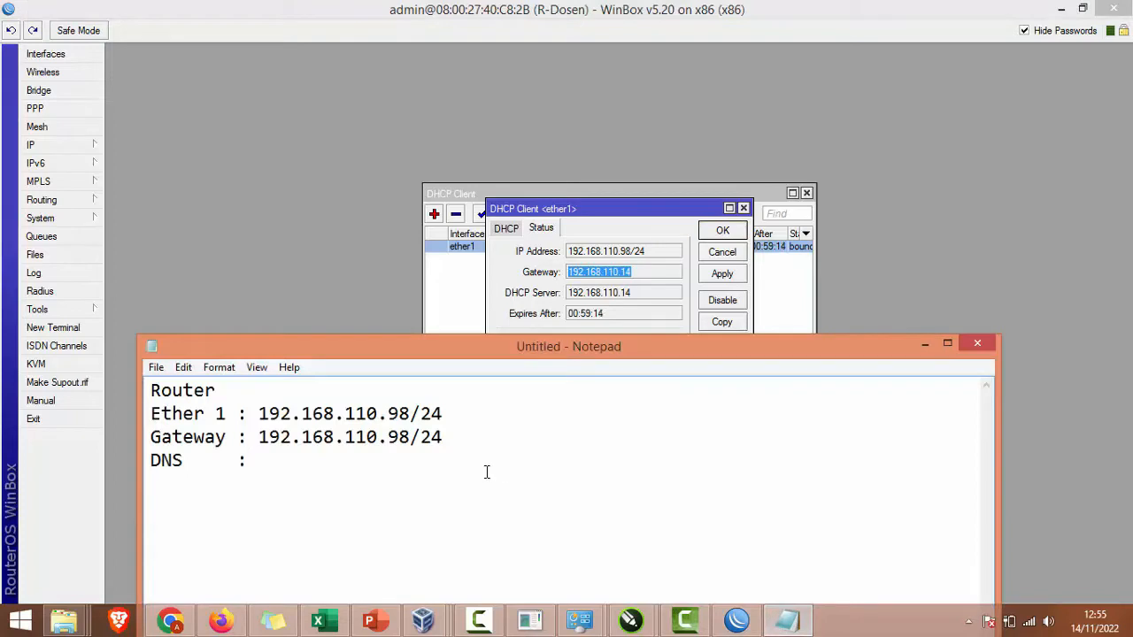
key(ctrl+v)
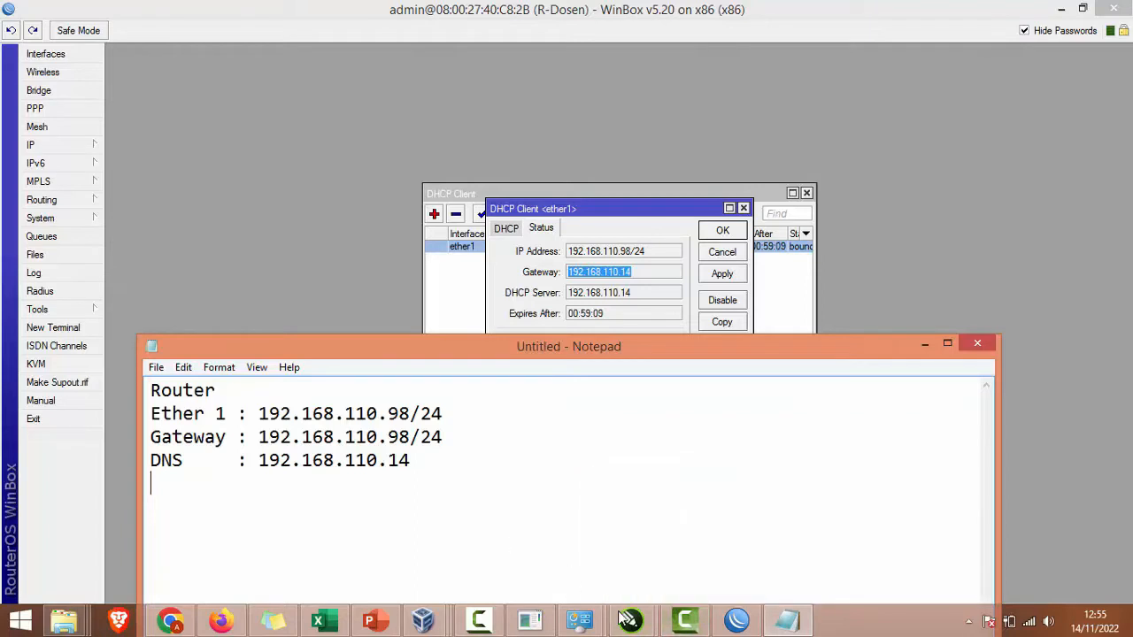
click(479, 620)
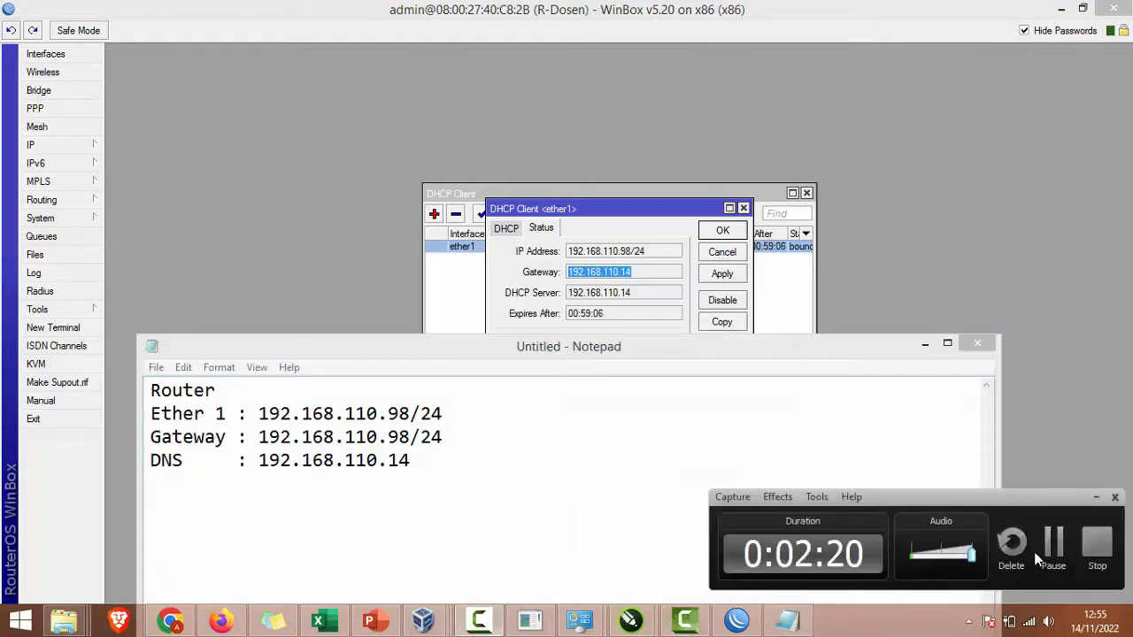
Step: Note 'Ether 2 : 200.200.200.1/24' and start a PC section with IP 200.200.200.200
click(1051, 542)
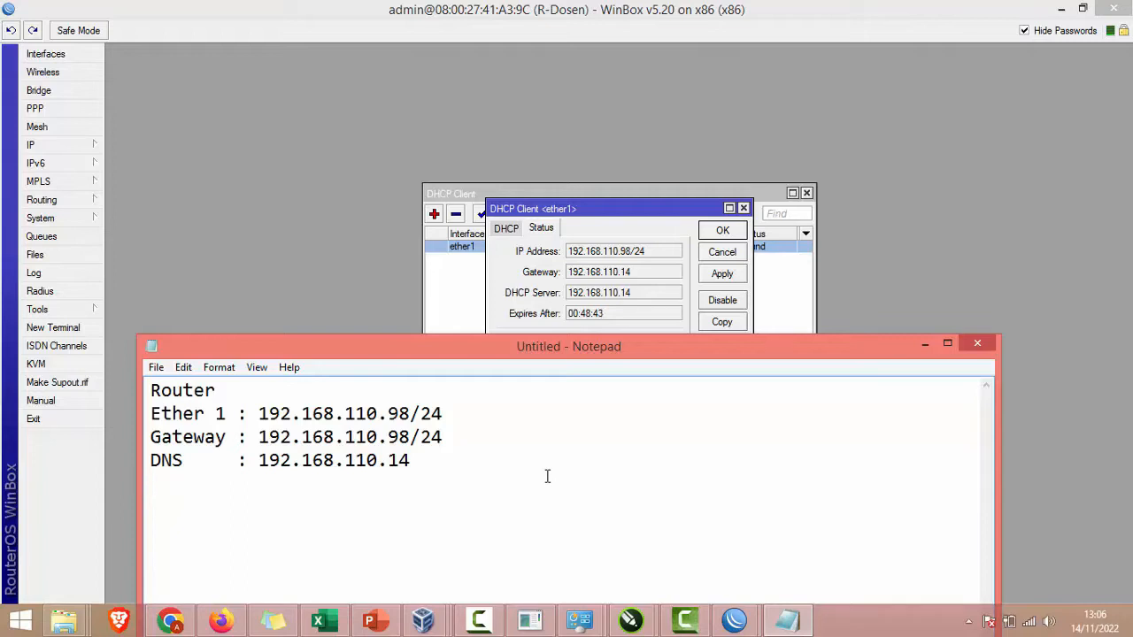
text(Ether 2 : 200)
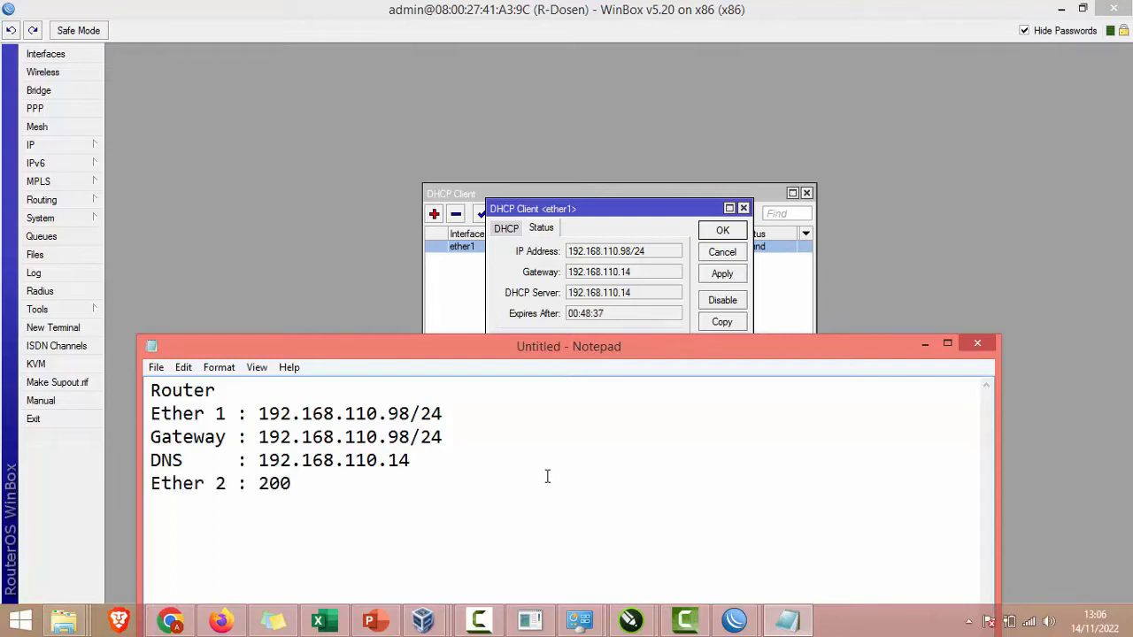
text(.200.200.1/24  )
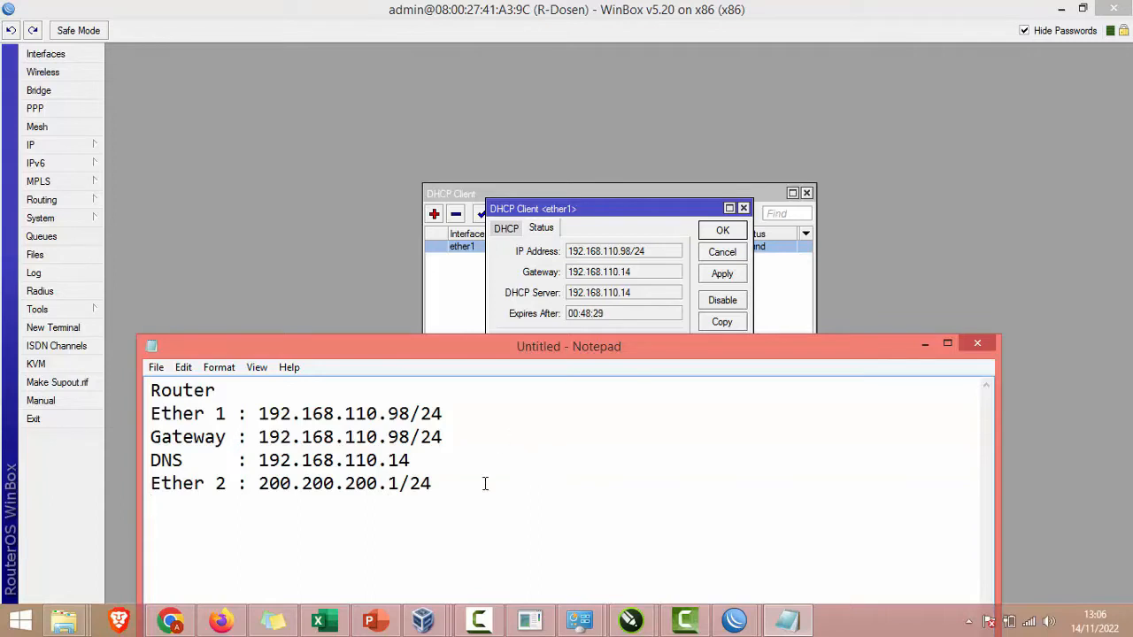
text(PC )
text(IP      )
text(: 200)
text(.200.200.)
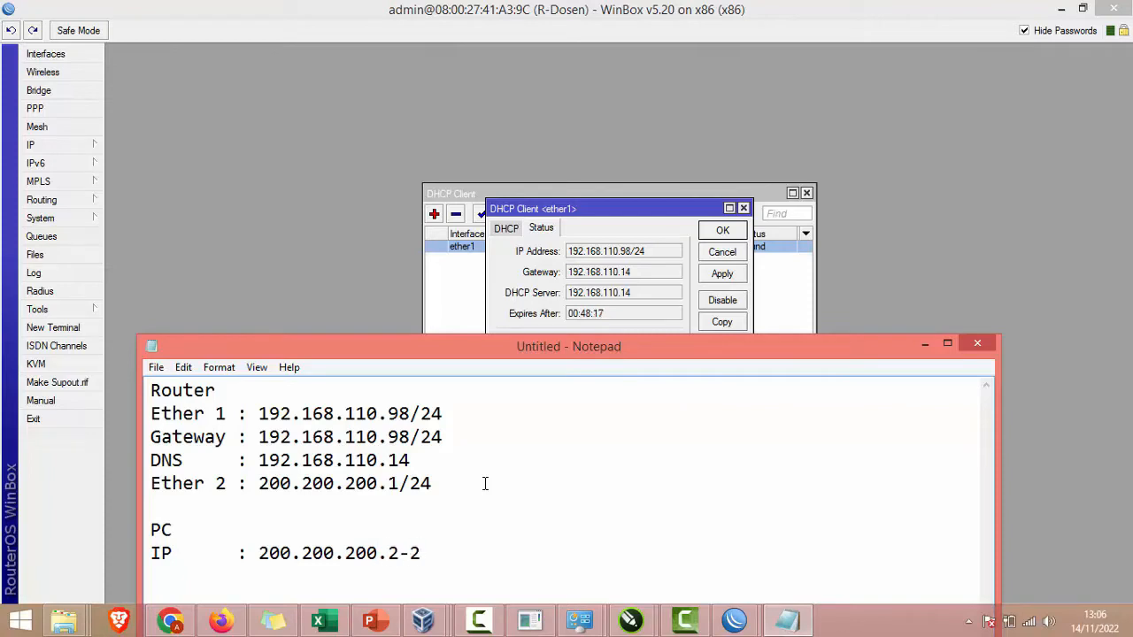
text(200)
Step: Add the PC's Subnet 255.255.255.0 and Gateway 200.200.200.1 lines with aligned colons
drag(511, 357, 510, 280)
text(Subnet)
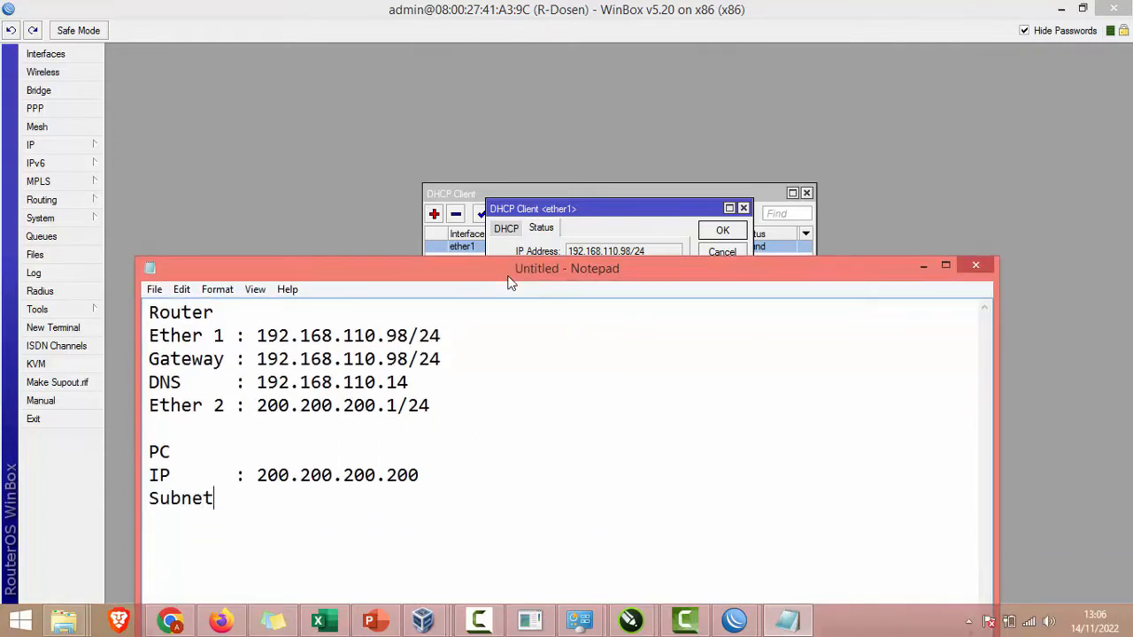
text( :)
key(BackSpace)
key(Left)
text(255.255.2)
text(55.255.0)
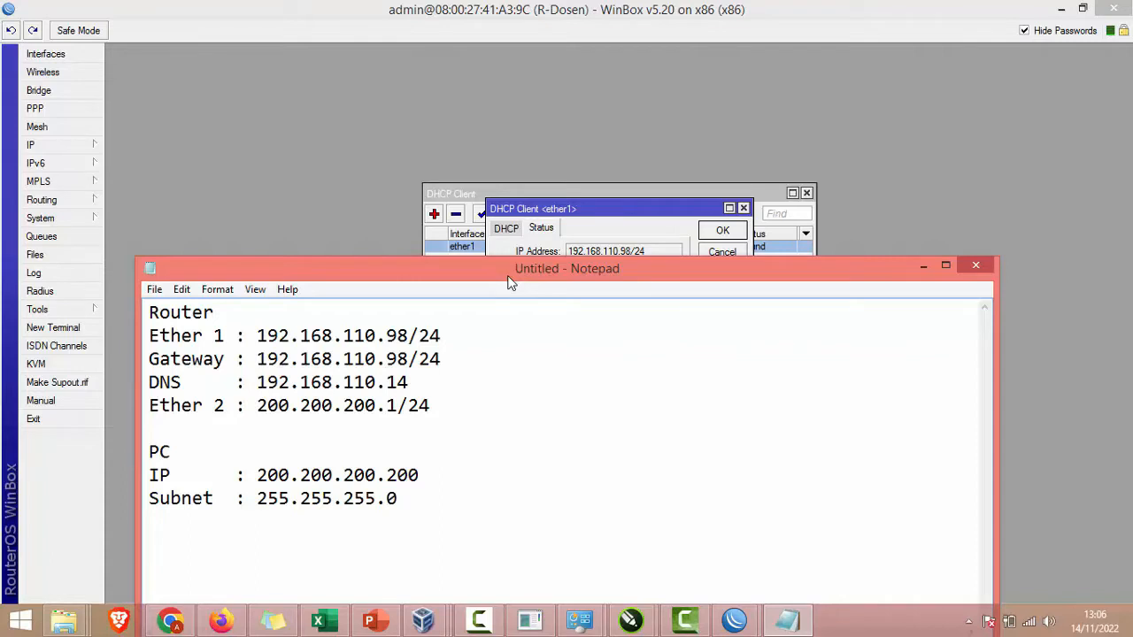
text(Gateway)
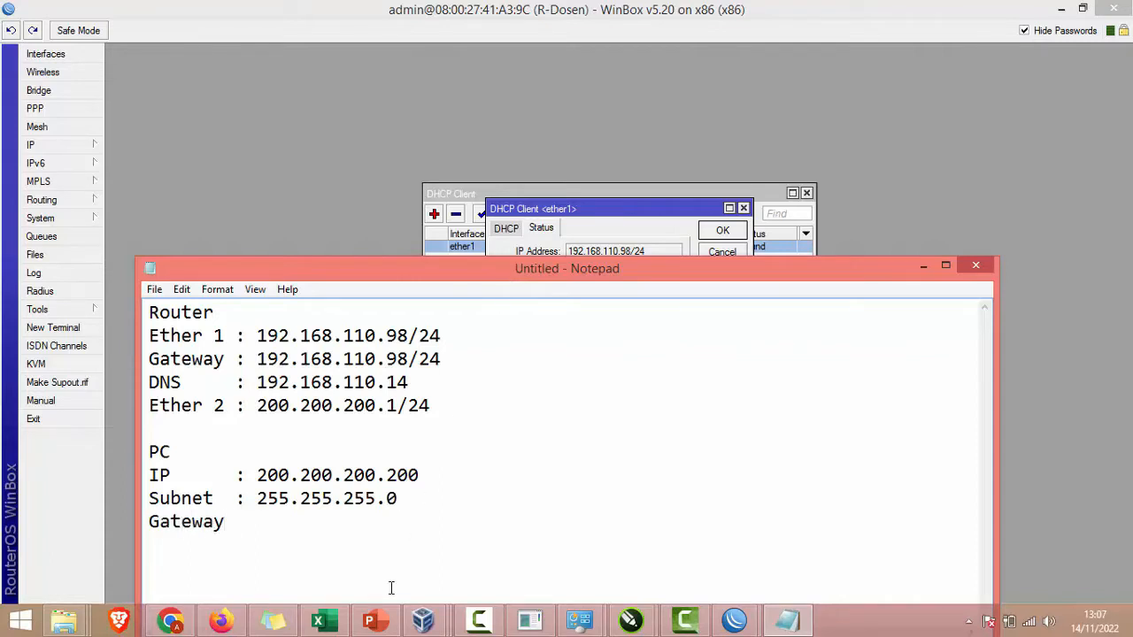
text( : 200.200.200.1)
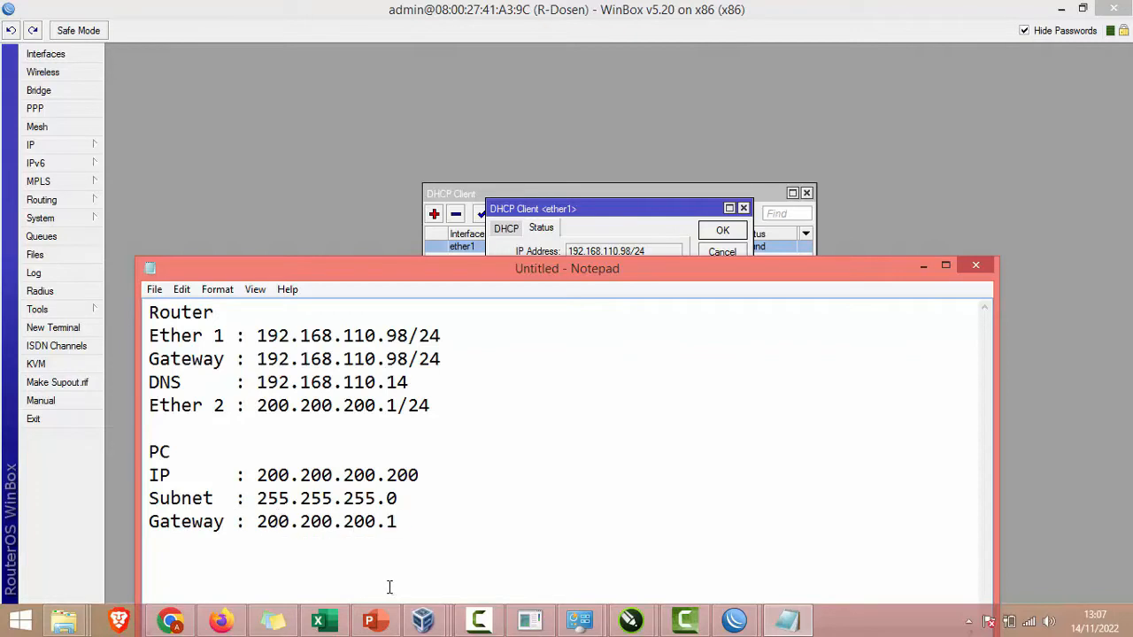
Step: Remove the ether1 DHCP client
click(652, 226)
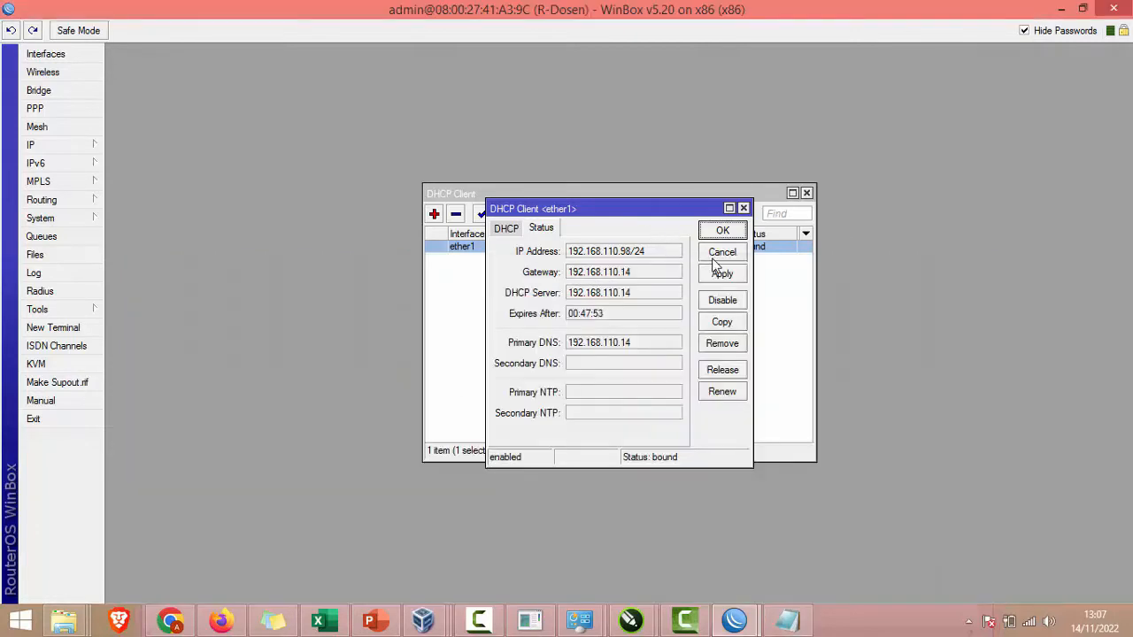
click(715, 255)
click(456, 214)
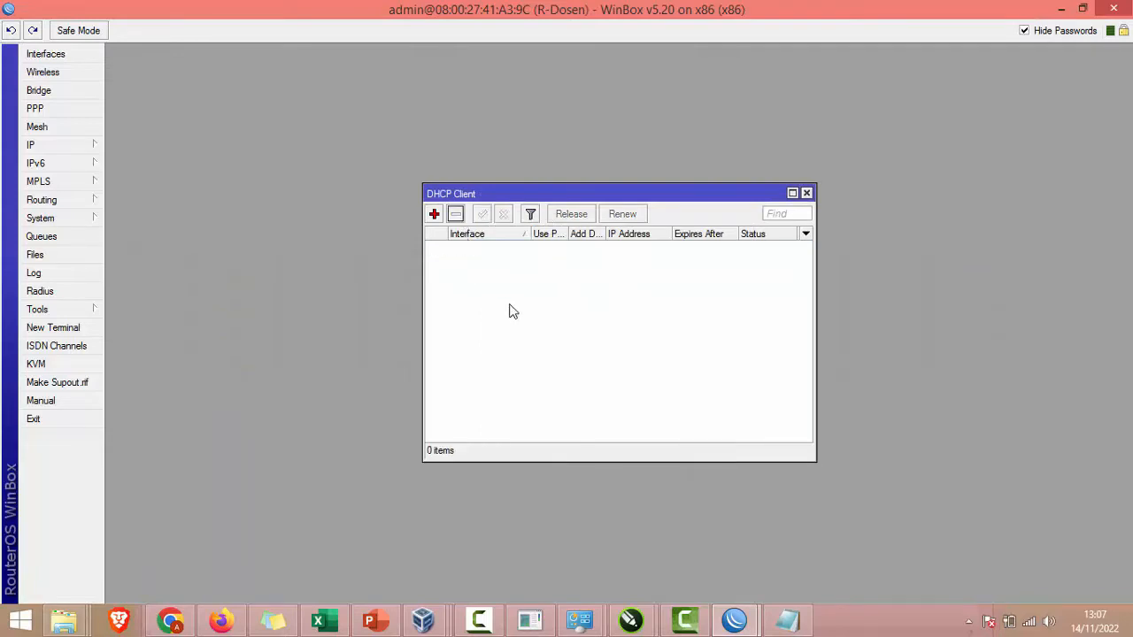
click(806, 194)
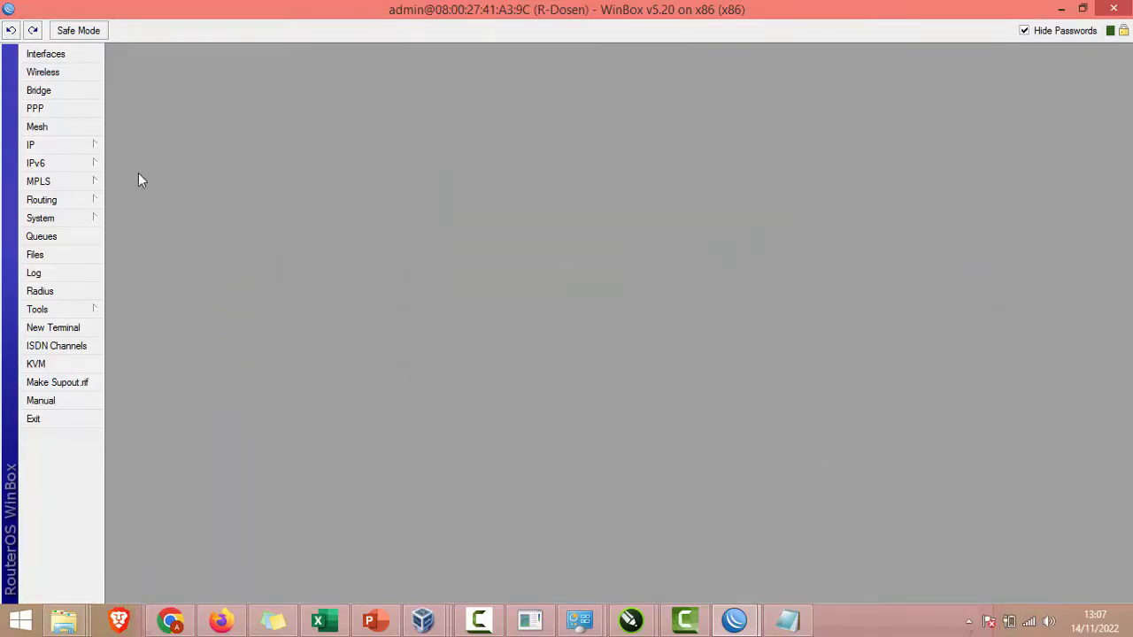
Step: Add address 192.168.110.98/24 on ether1 in IP > Addresses
click(35, 144)
click(144, 145)
click(44, 145)
click(140, 182)
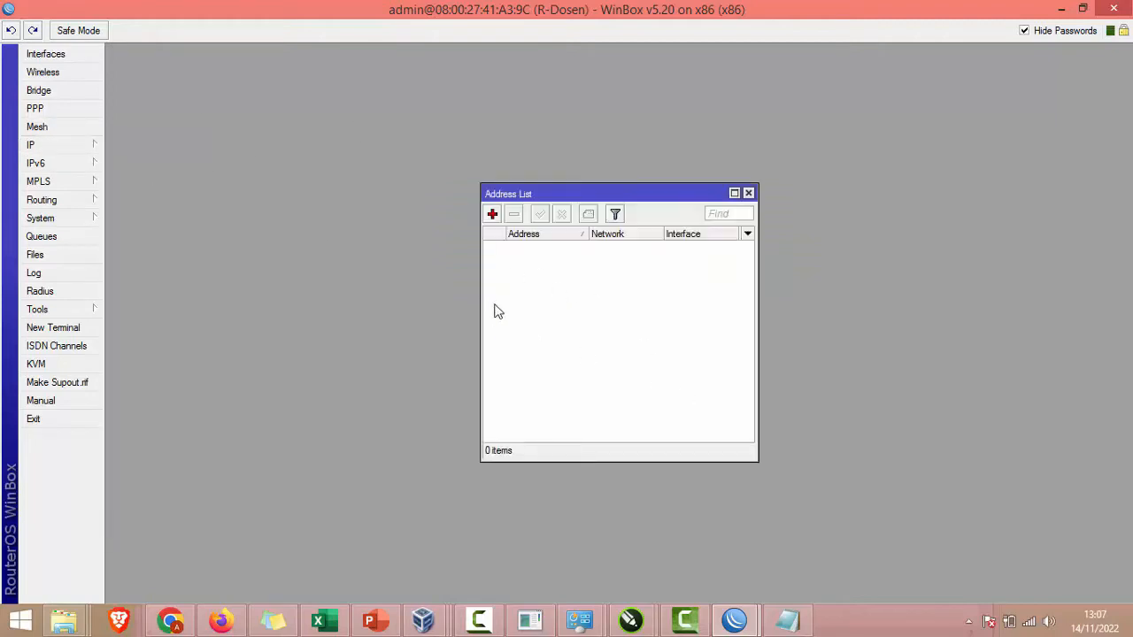
click(492, 213)
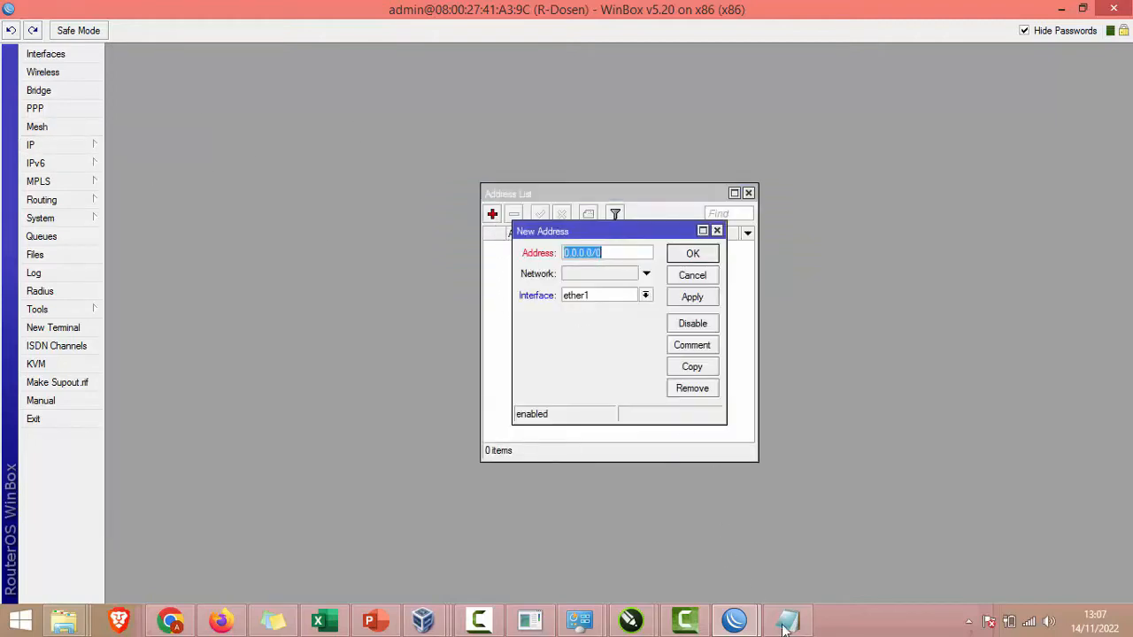
click(784, 627)
drag(442, 336, 258, 338)
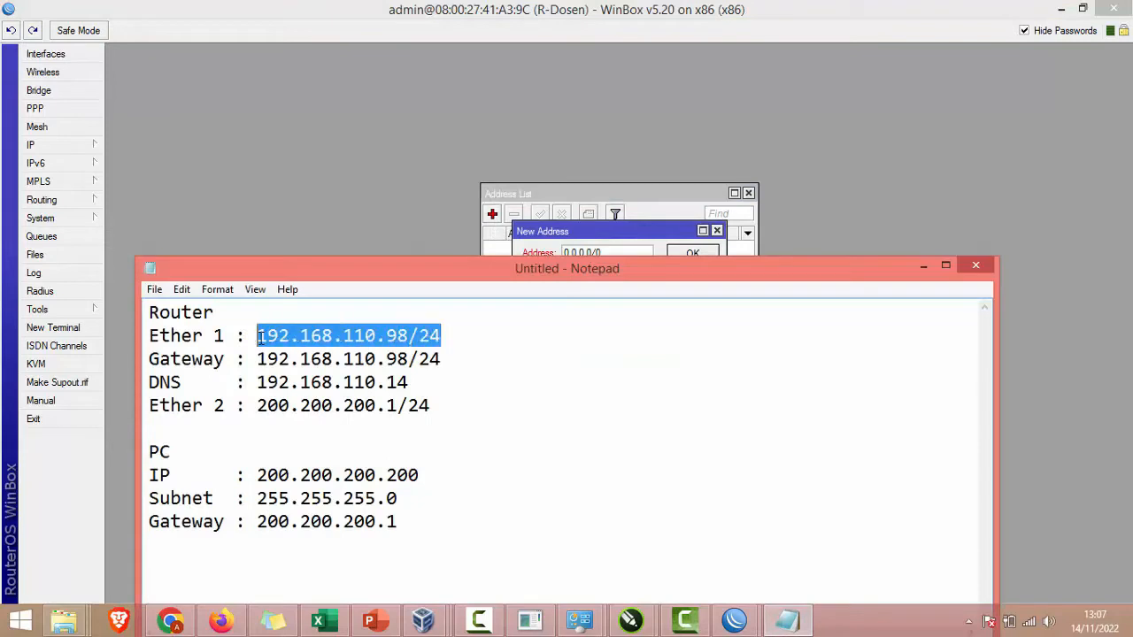
key(ctrl+c)
click(611, 253)
key(ctrl+v)
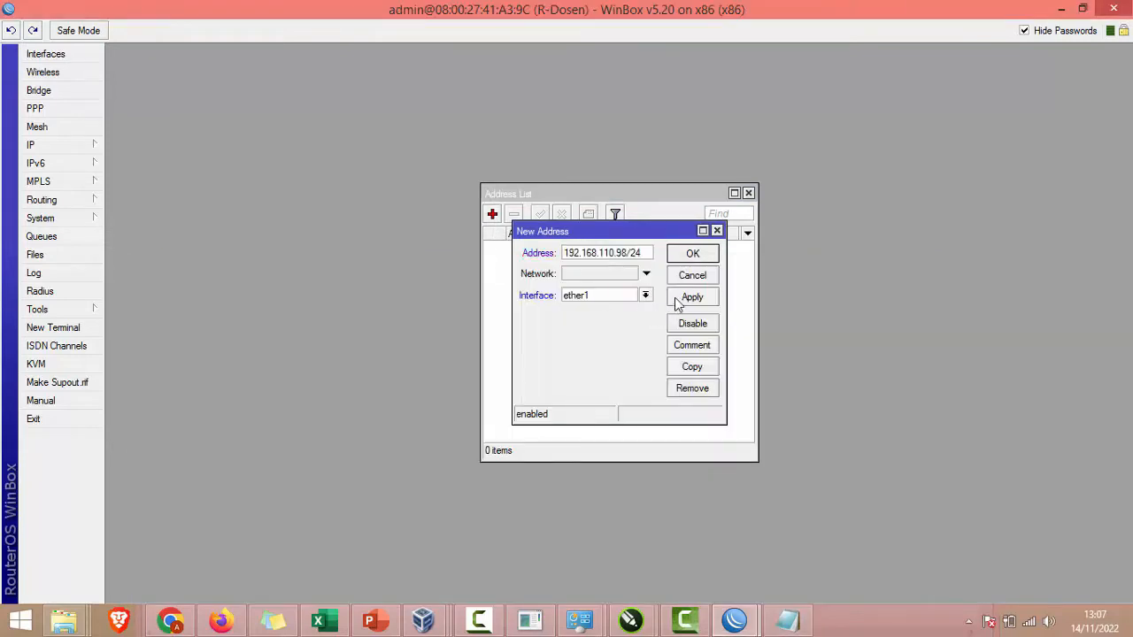
click(680, 298)
click(692, 255)
Step: Add address 200.200.200.1/24 on ether2
key(alt+Tab)
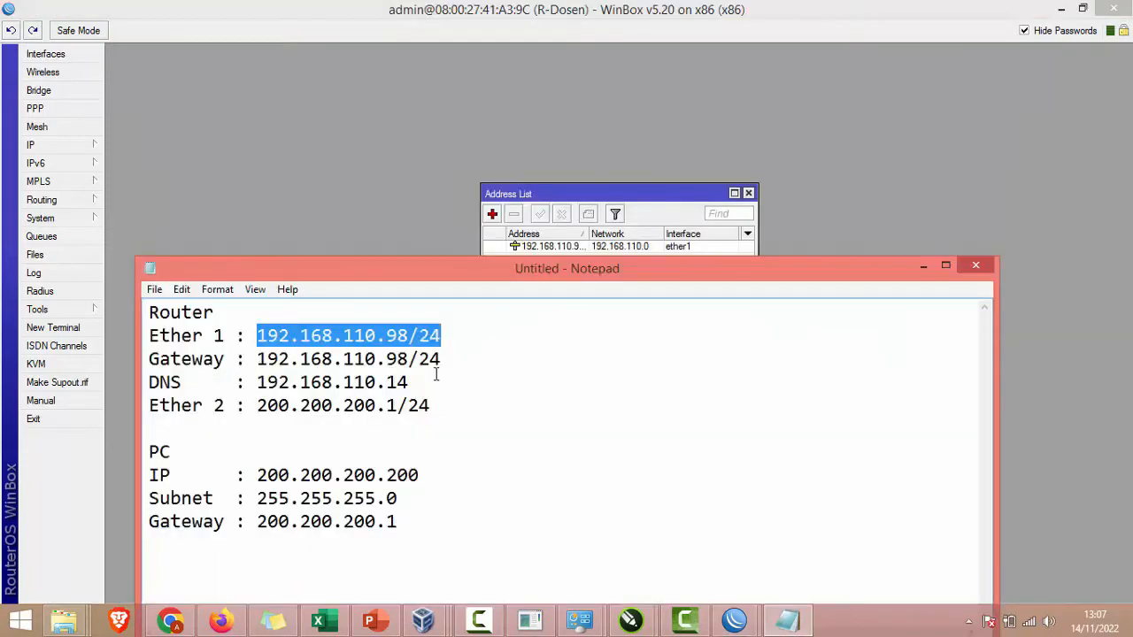
click(430, 405)
shift+click(259, 405)
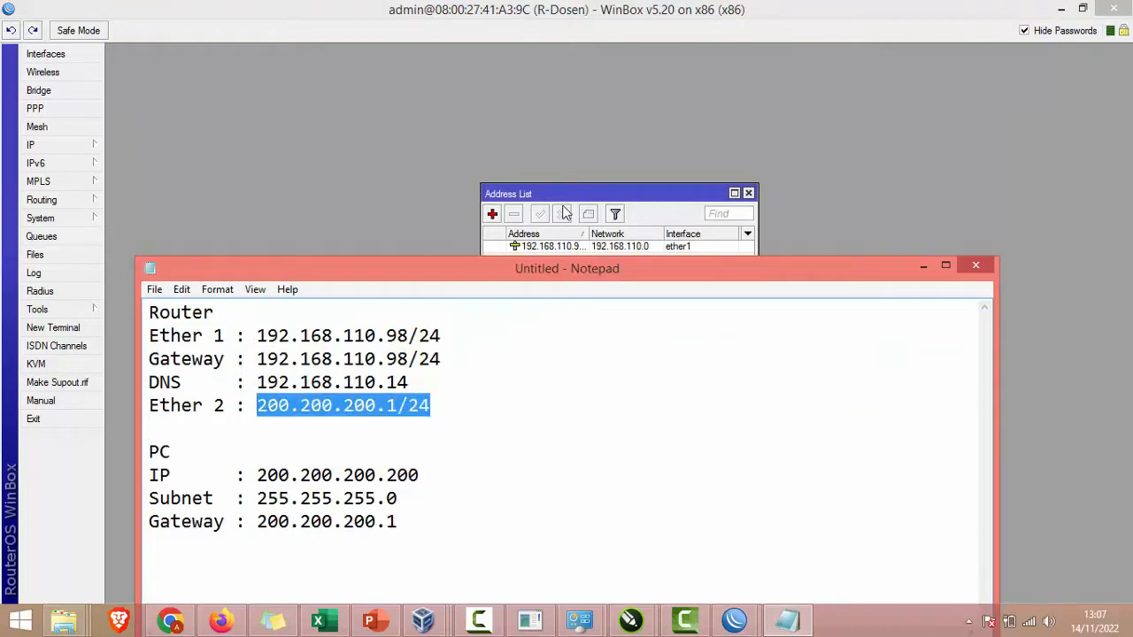
key(ctrl+c)
click(564, 213)
click(492, 213)
key(ctrl+v)
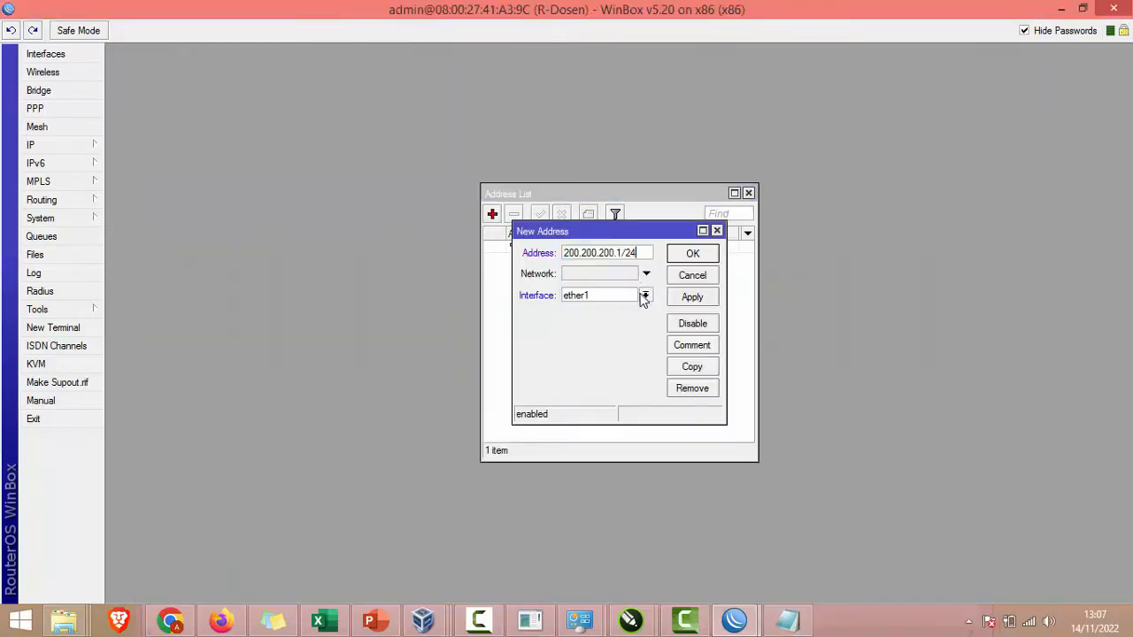
click(643, 299)
click(610, 319)
click(706, 297)
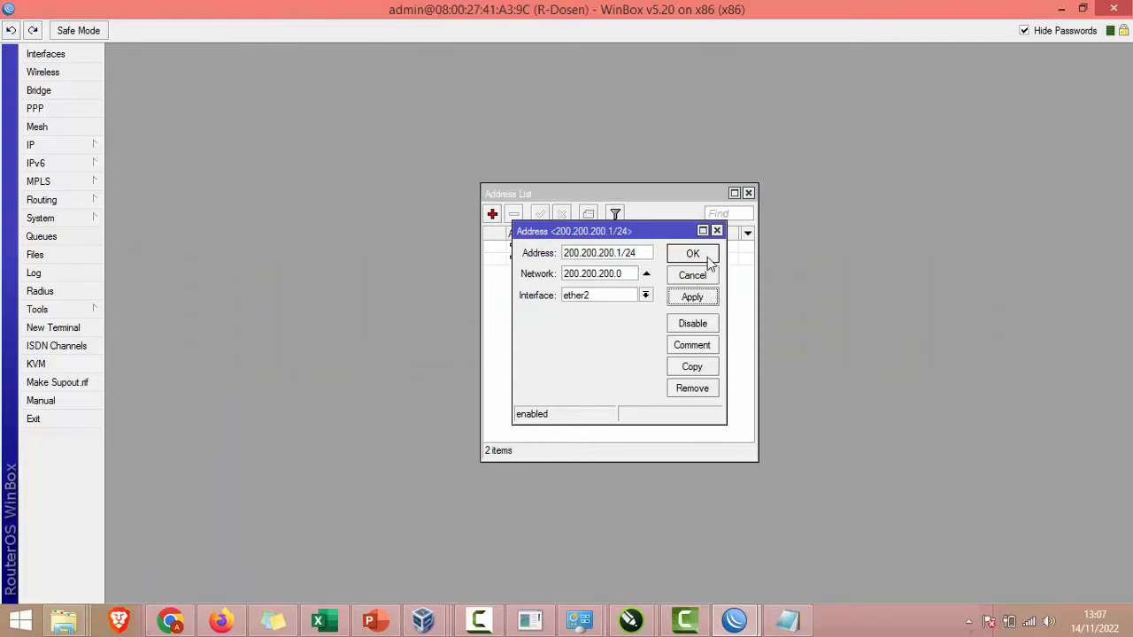
click(692, 254)
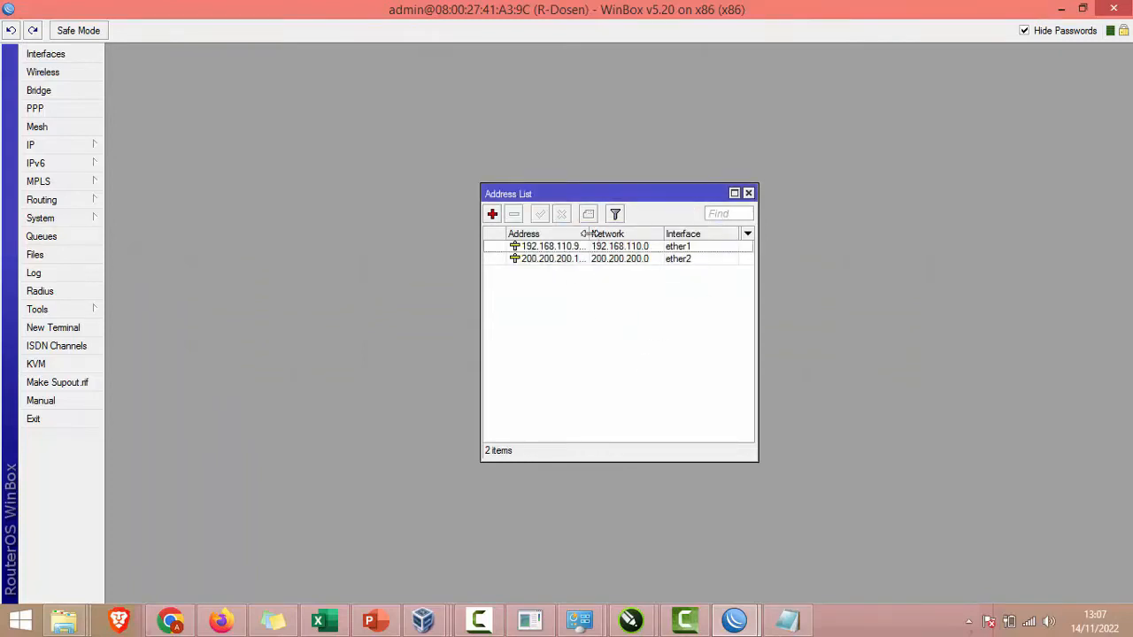
Step: Bring the VirtualBox Manager to the front
drag(587, 233, 639, 228)
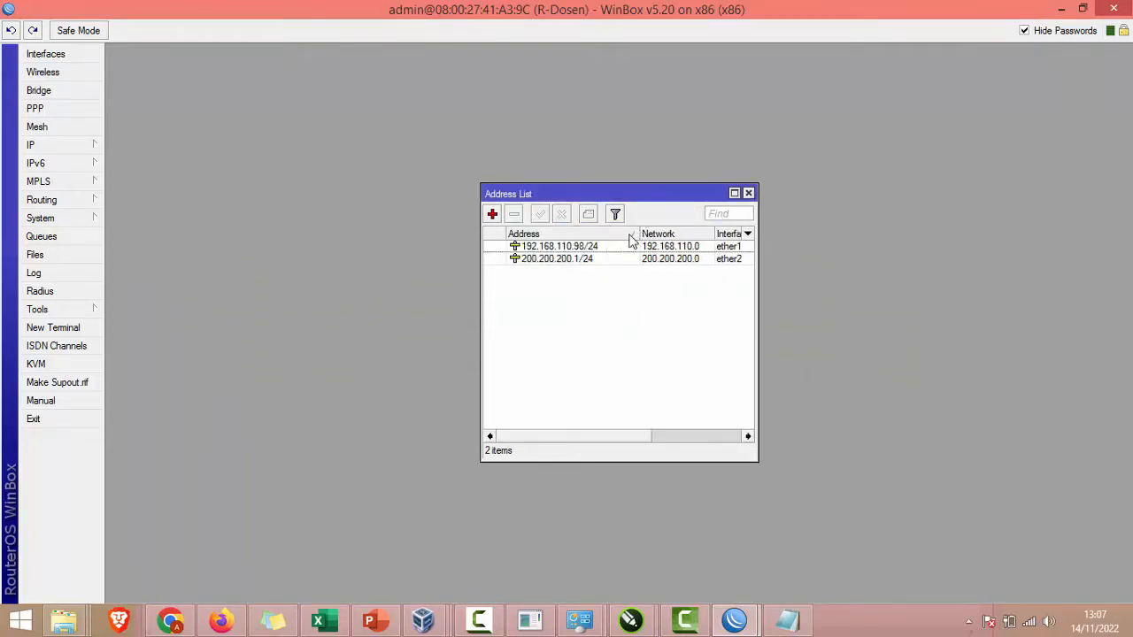
click(423, 621)
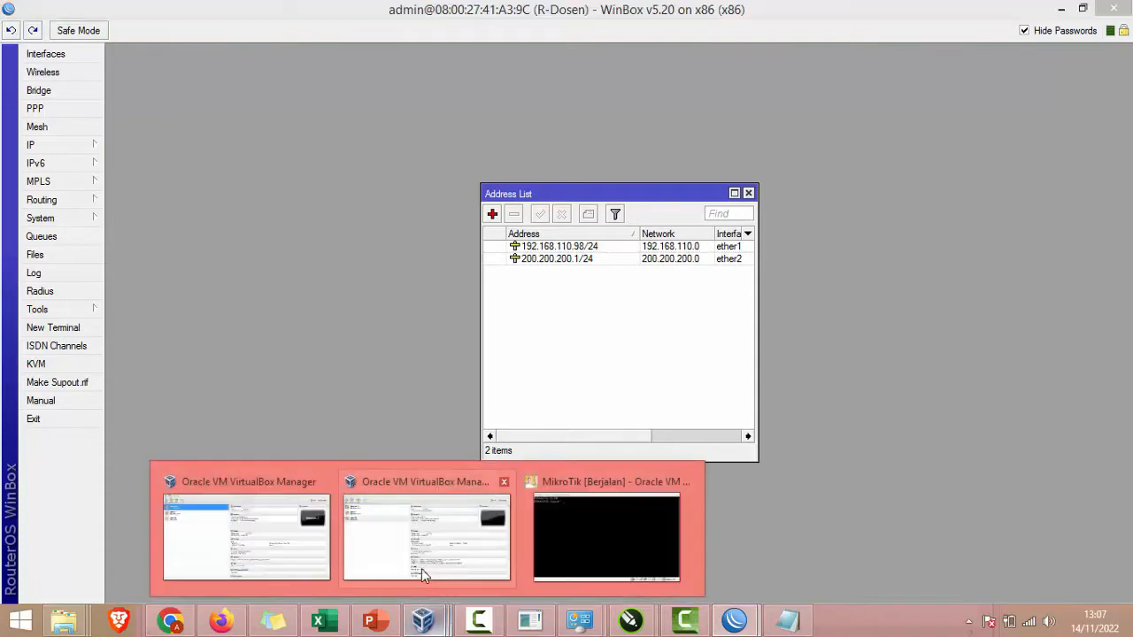
click(422, 559)
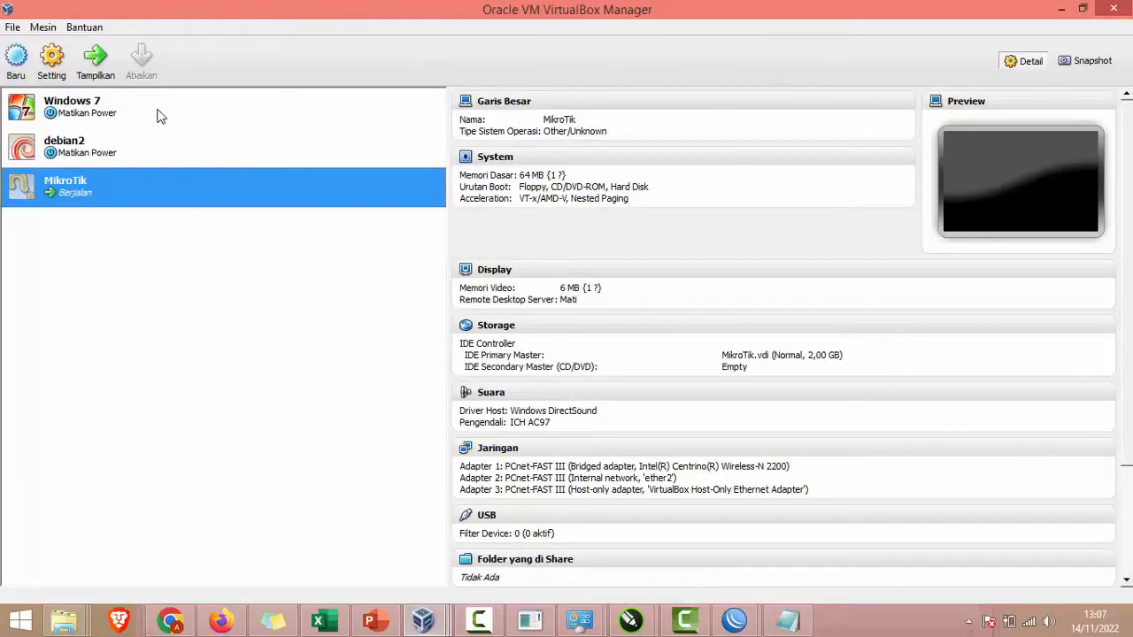
Step: Start the Windows 7 VM, dismiss its startup notices, and maximize the window
click(158, 110)
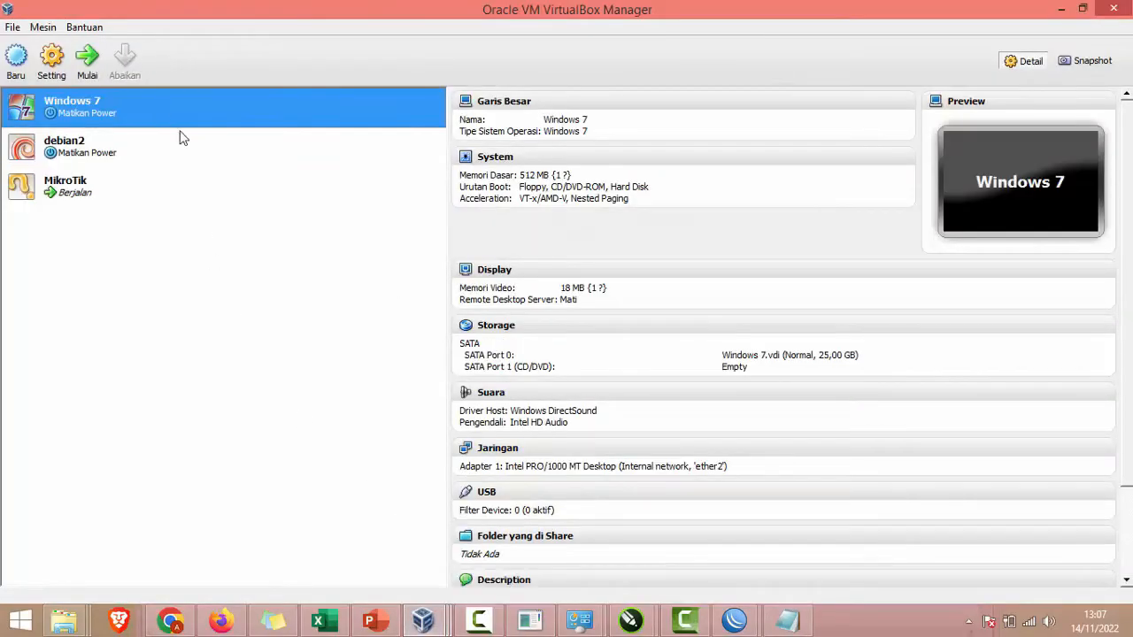
click(87, 60)
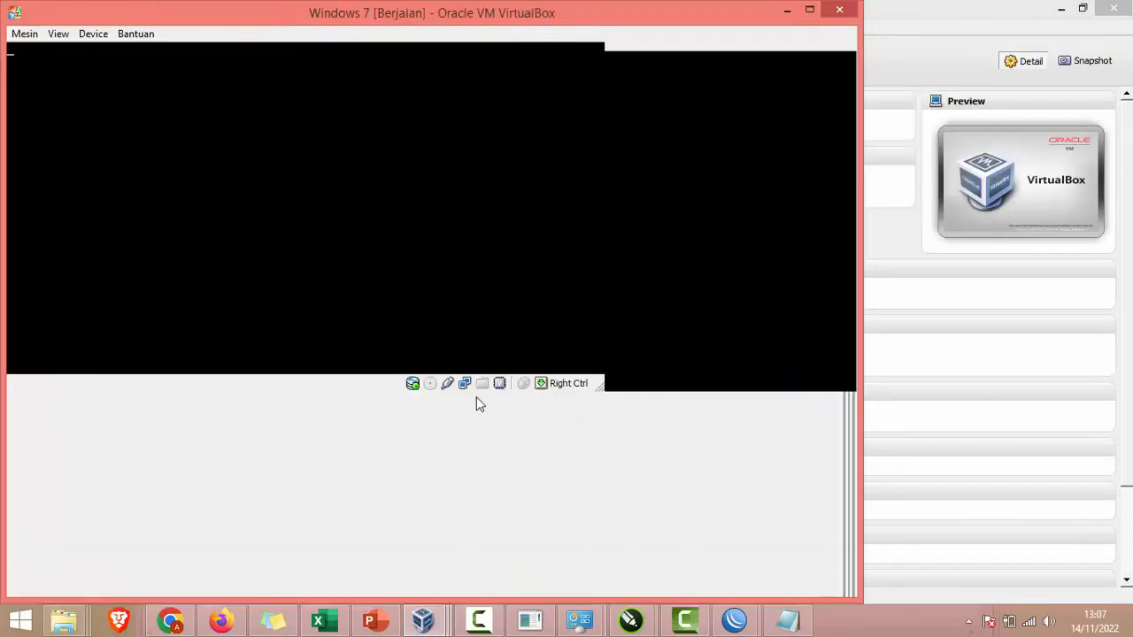
click(430, 403)
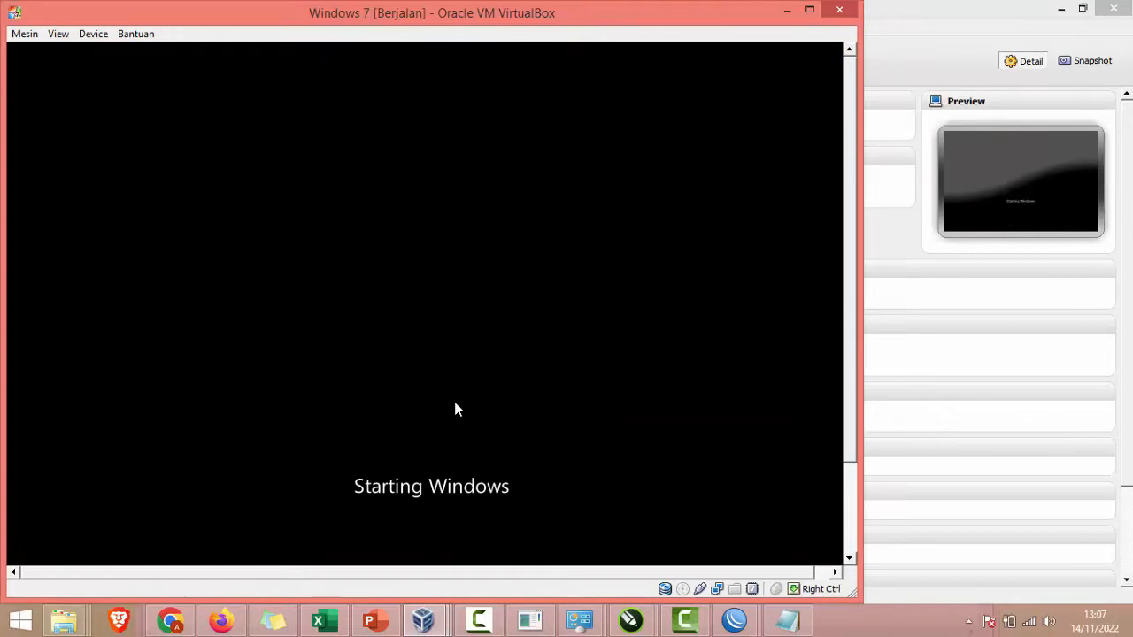
click(370, 620)
mouse_move(423, 620)
click(642, 539)
click(431, 371)
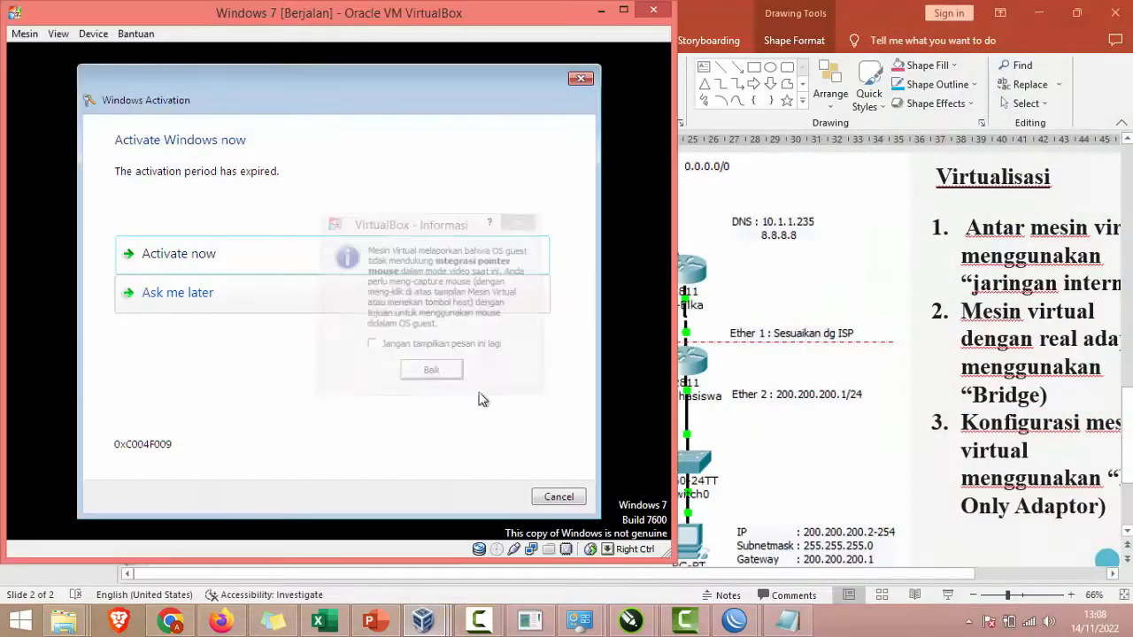
click(558, 497)
click(622, 9)
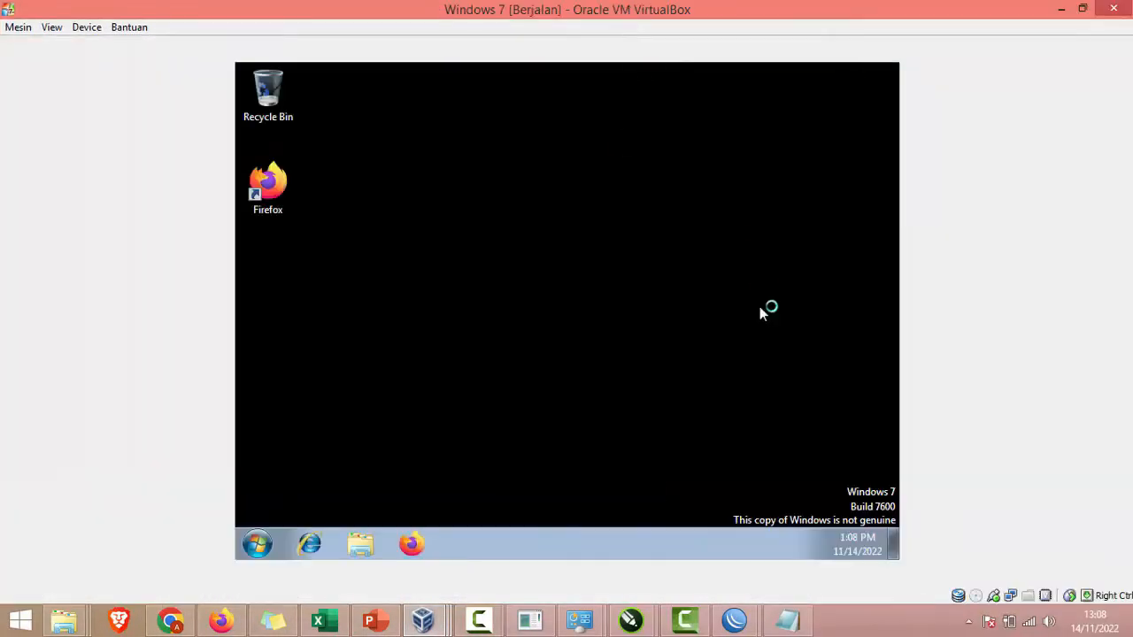
Step: Apply the Windows 7 Aero theme, then go to the Network and Sharing Center
right_click(695, 318)
click(757, 501)
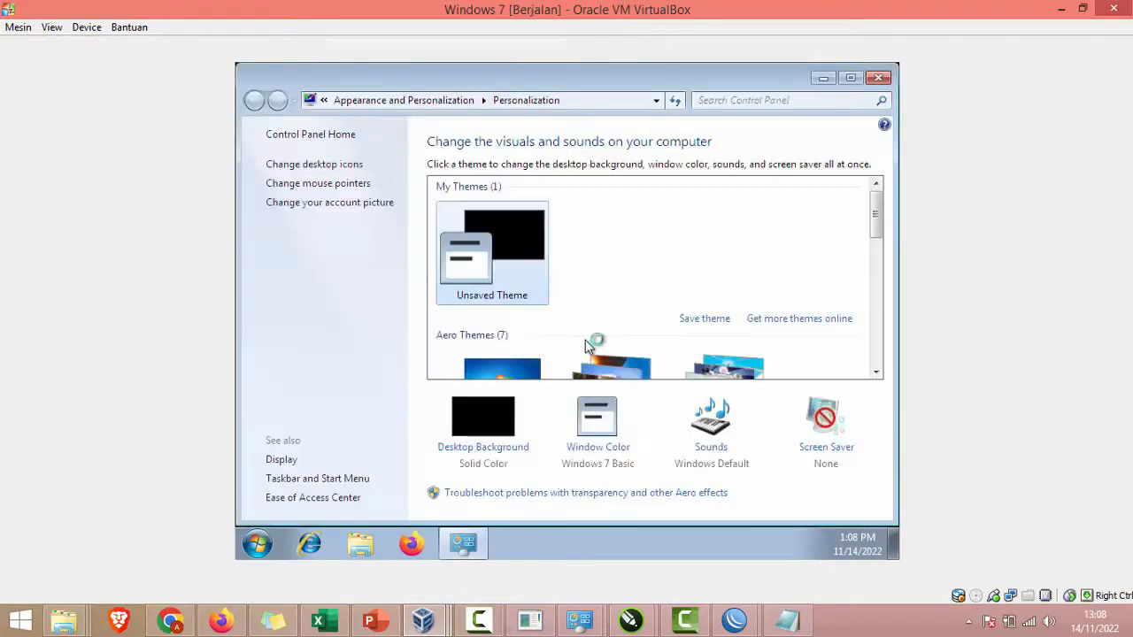
click(510, 361)
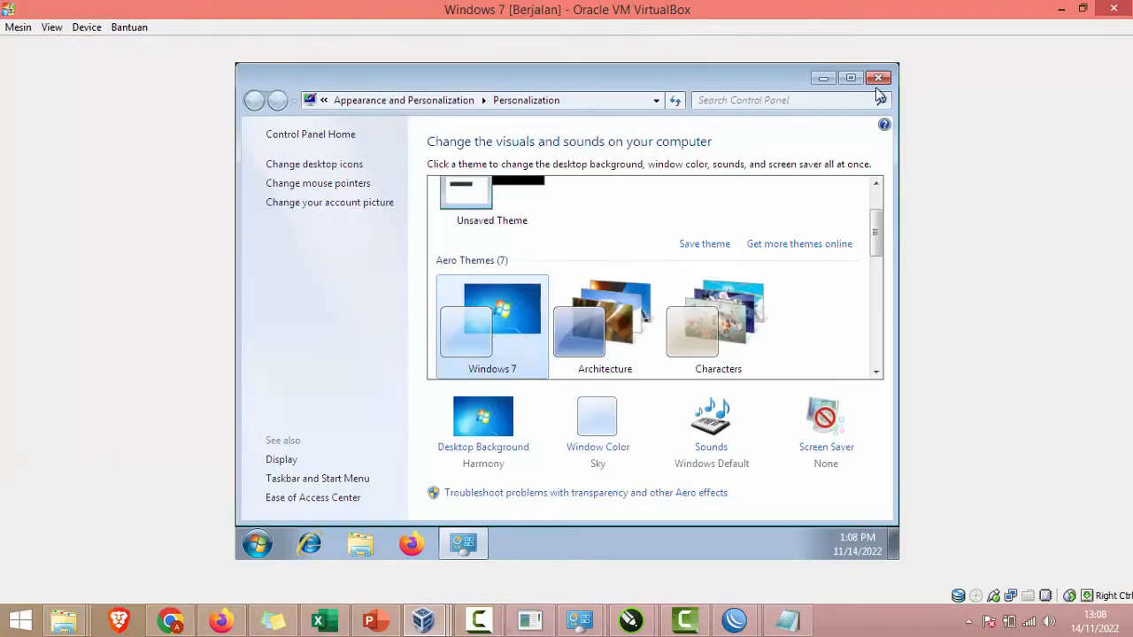
click(878, 77)
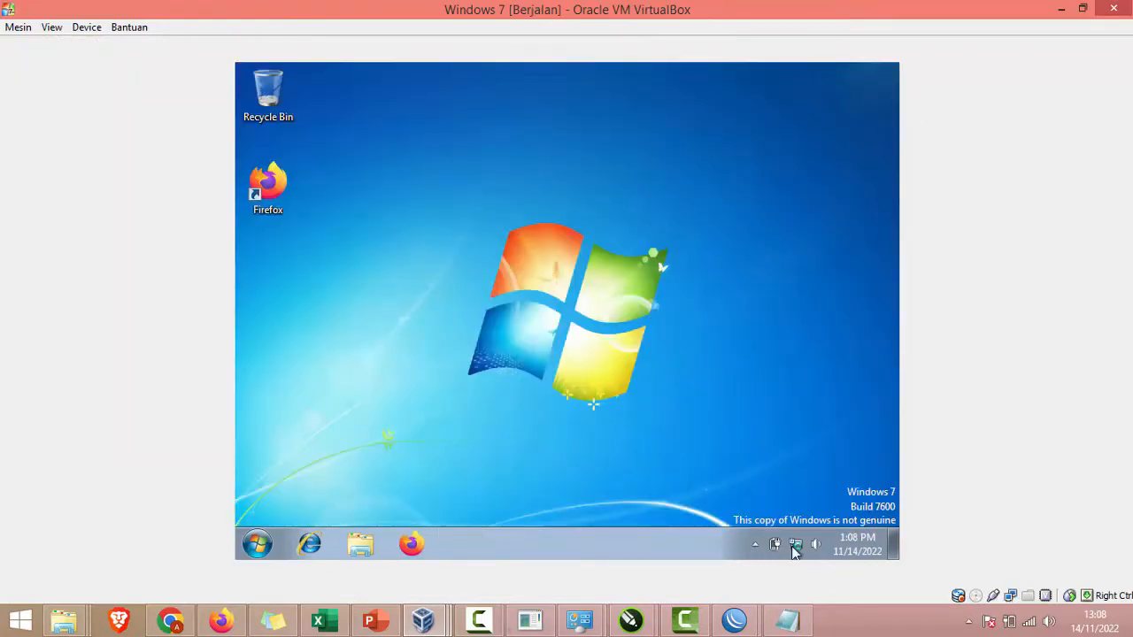
right_click(795, 544)
click(790, 535)
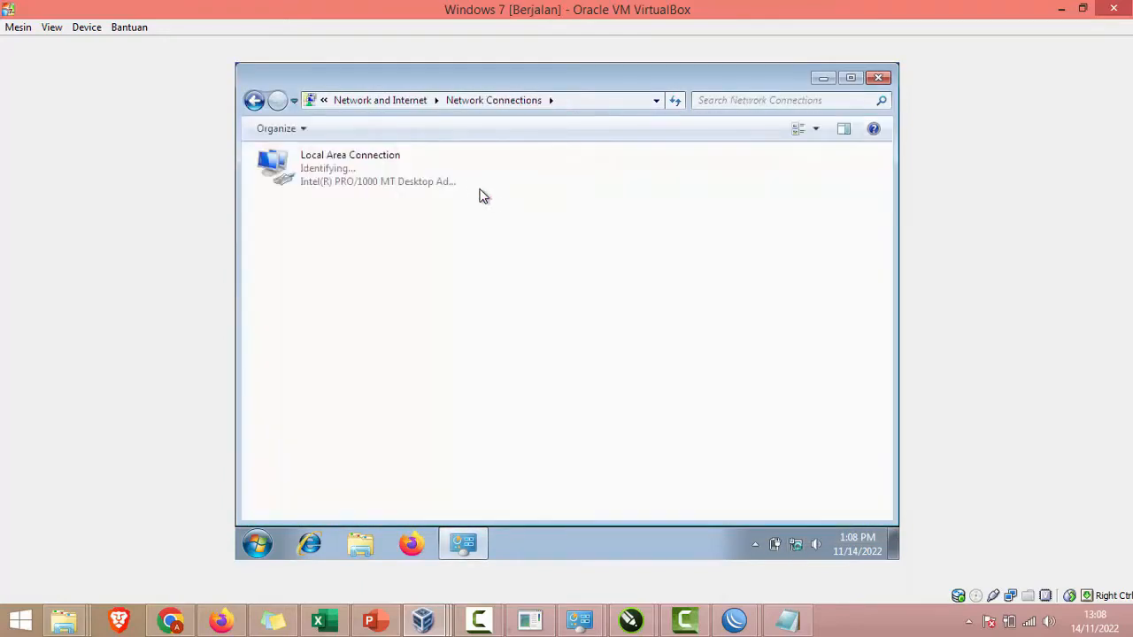
Step: Give Local Area Connection static IPv4 200.200.200.200, mask 255.255.255.0, gateway 200.200.200.1
right_click(366, 175)
click(417, 334)
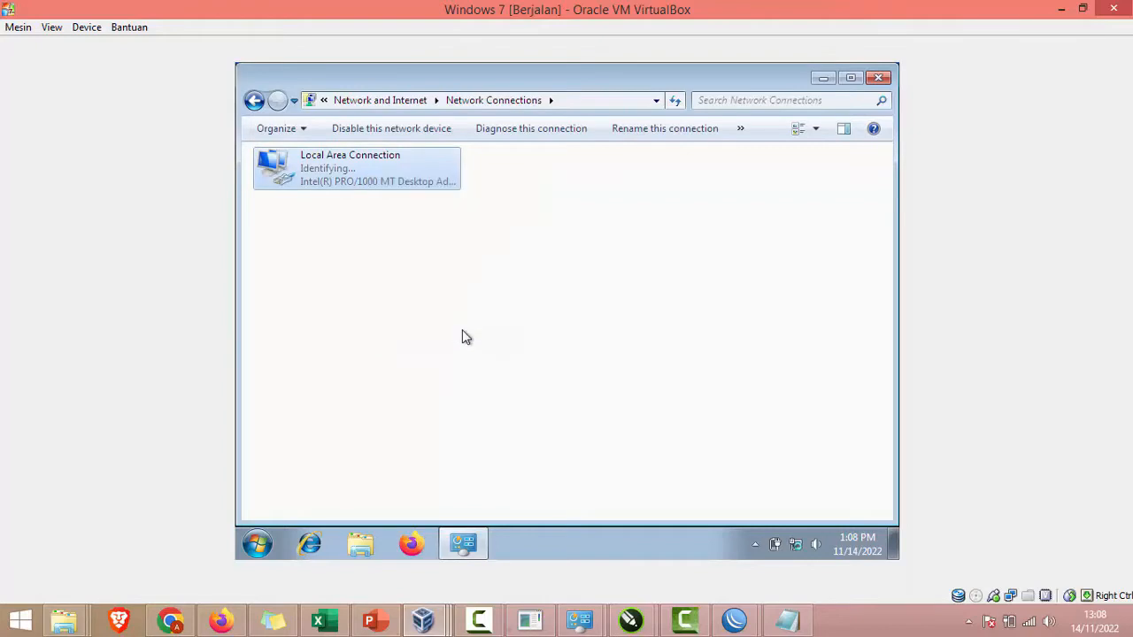
double_click(461, 333)
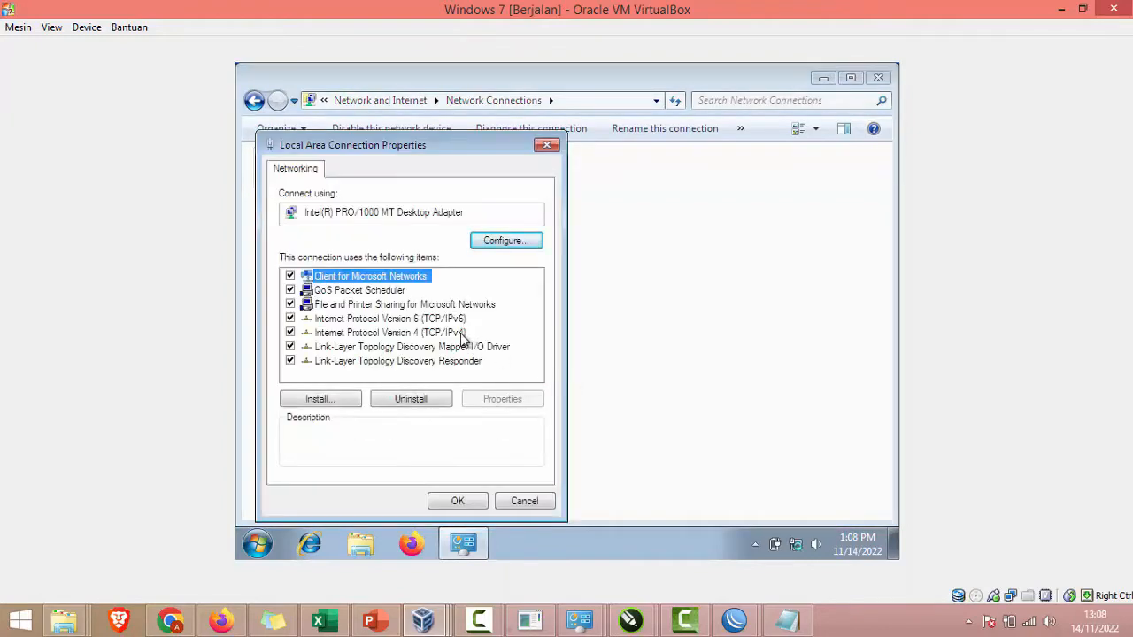
click(395, 275)
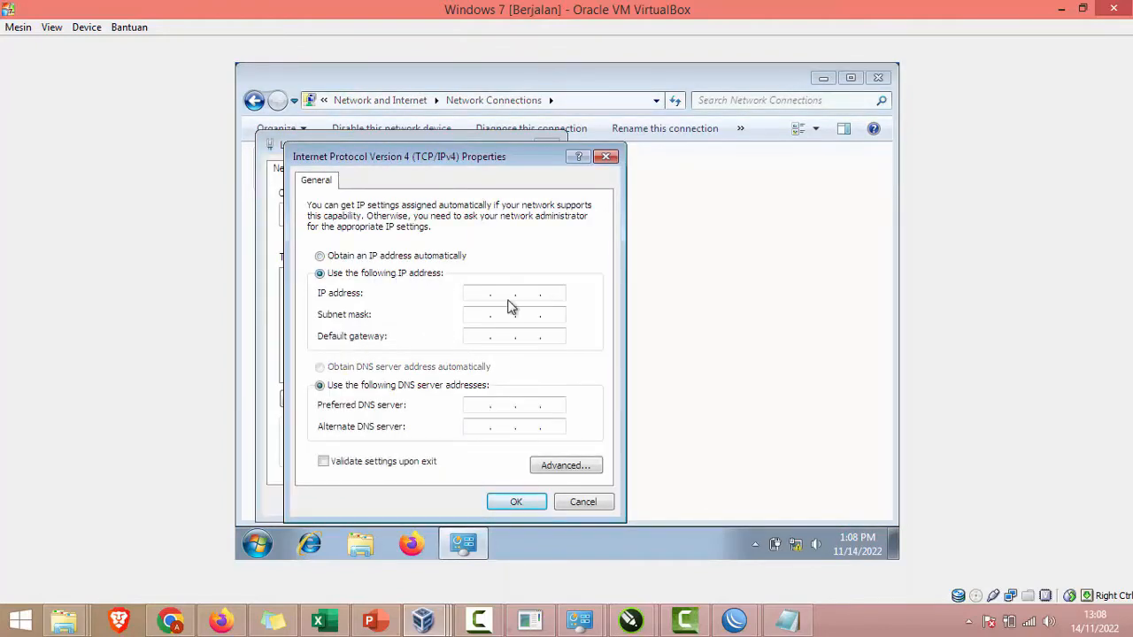
click(482, 292)
text(200 . 200 . 200 . 200)
key(Tab)
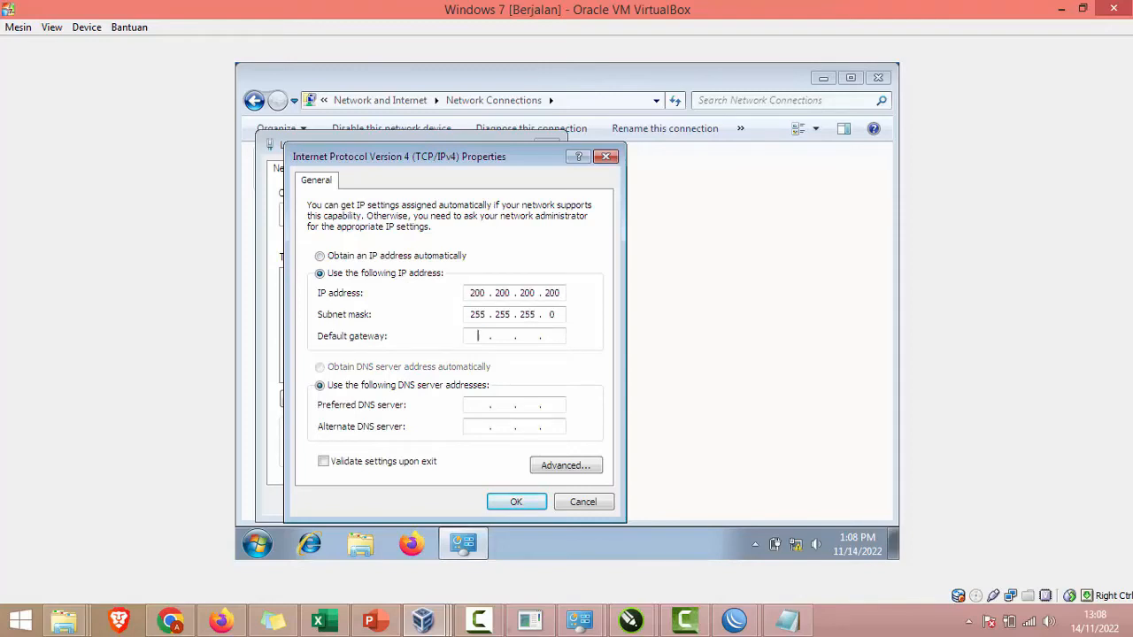
text(200 . 200 . 200 . 1)
click(518, 501)
click(465, 500)
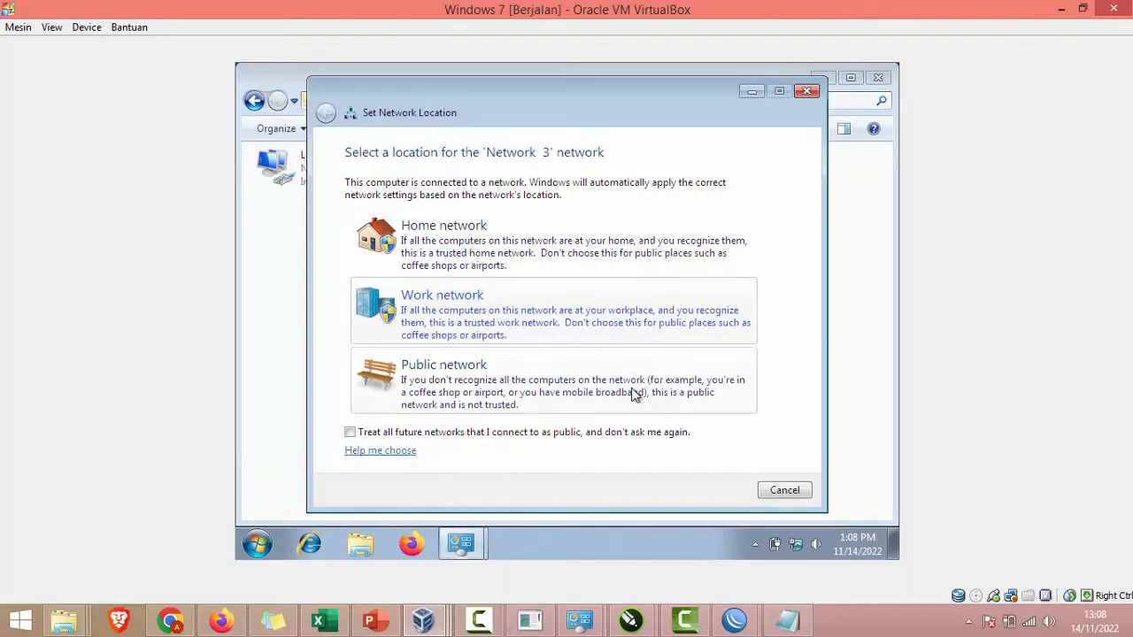
Step: Set the network location to Public
click(624, 402)
click(788, 491)
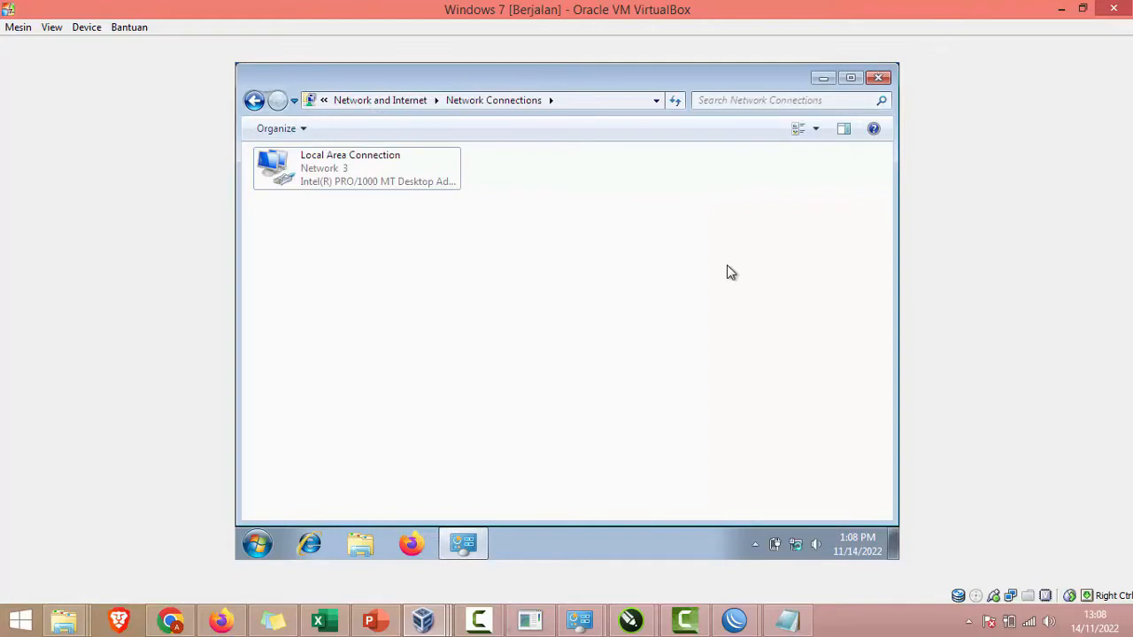
key(super+r)
Step: In cmd, ping the client 200.200.200.200 and the router's 200.200.200.1
key(Return)
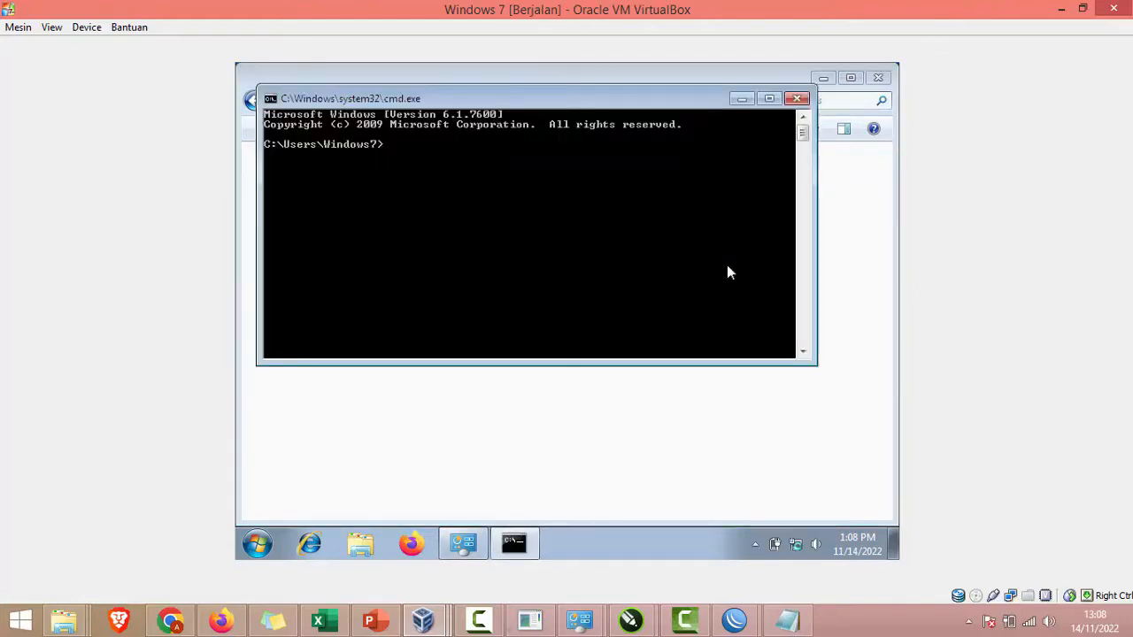
text(ping 200.200.200.)
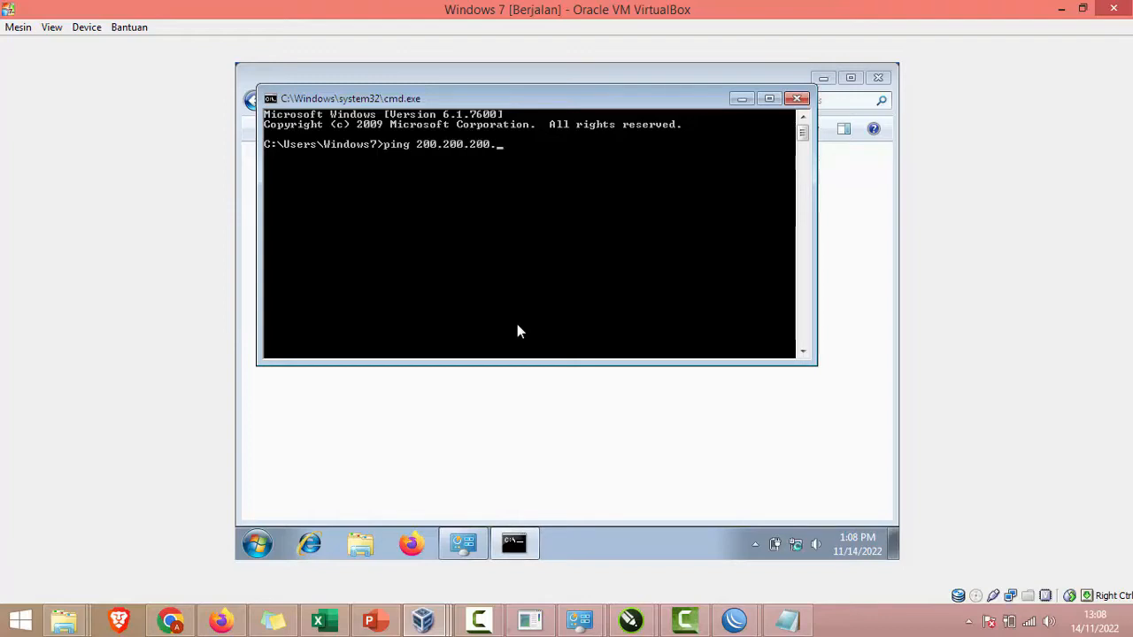
text(200)
key(Return)
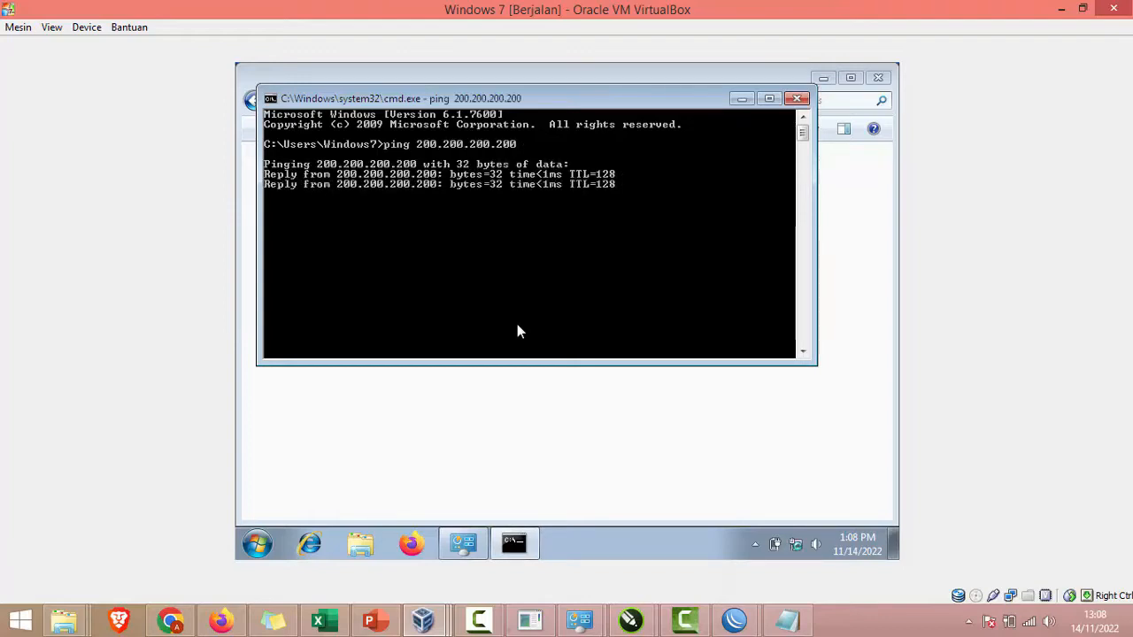
key(ctrl+c)
key(Up)
key(BackSpace)
key(BackSpace)
key(BackSpace)
text(1)
key(Return)
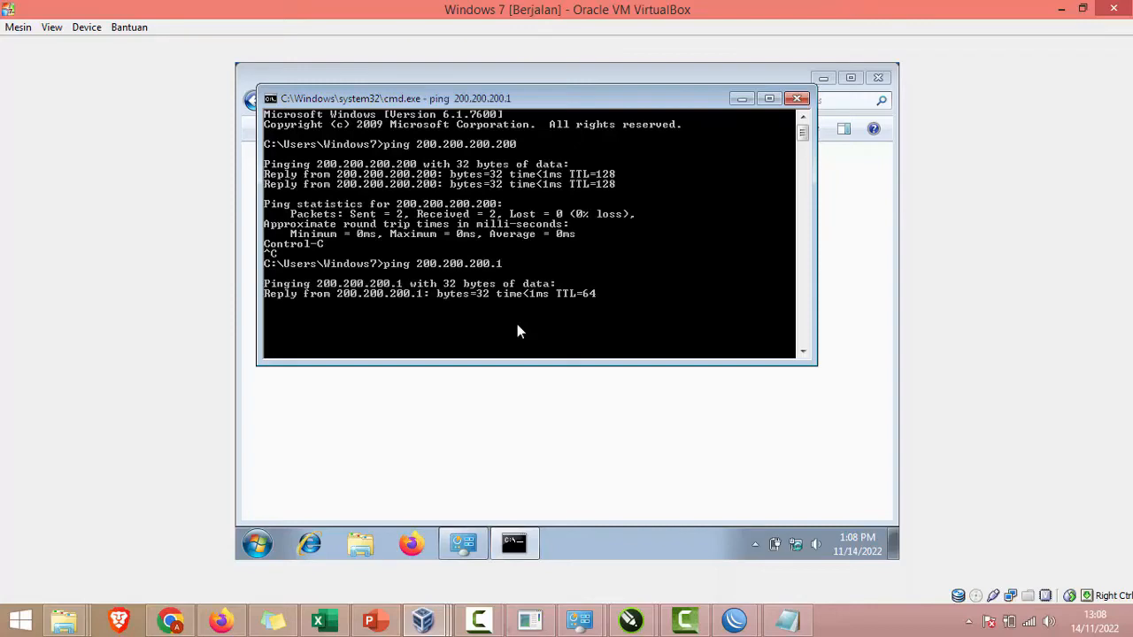
key(ctrl+c)
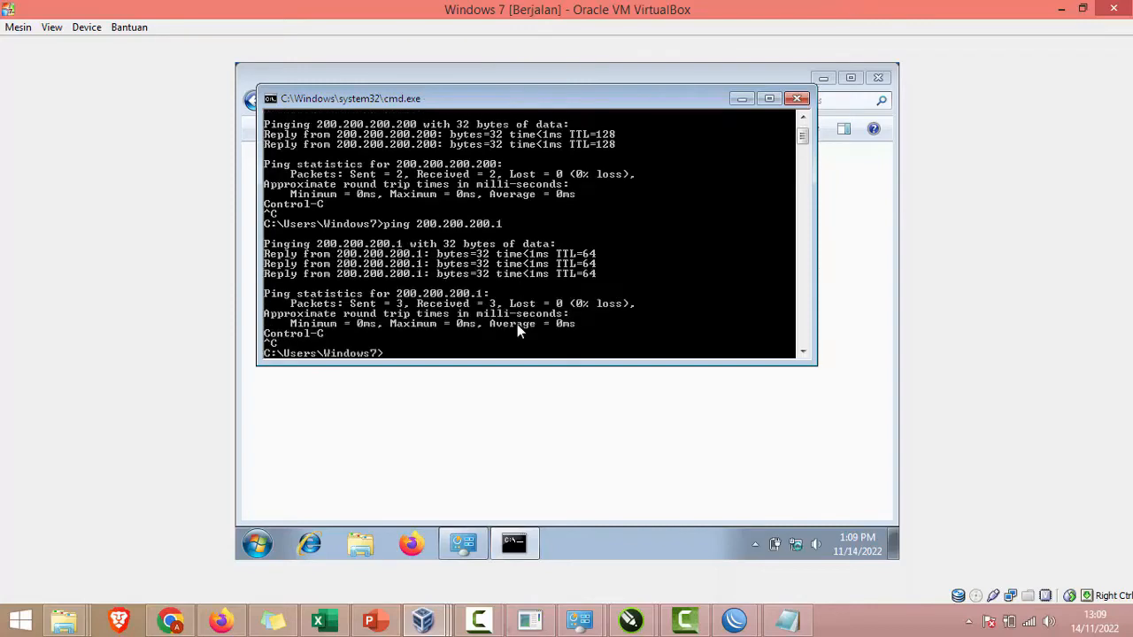
Step: Ping the router's ether1 address 192.168.110.98, correcting a mistyped 192.168.110.198
key(Up)
key(BackSpace)
key(BackSpace)
key(BackSpace)
key(BackSpace)
key(BackSpace)
key(BackSpace)
key(BackSpace)
key(BackSpace)
key(BackSpace)
key(BackSpace)
key(BackSpace)
key(BackSpace)
click(793, 621)
drag(616, 334, 796, 333)
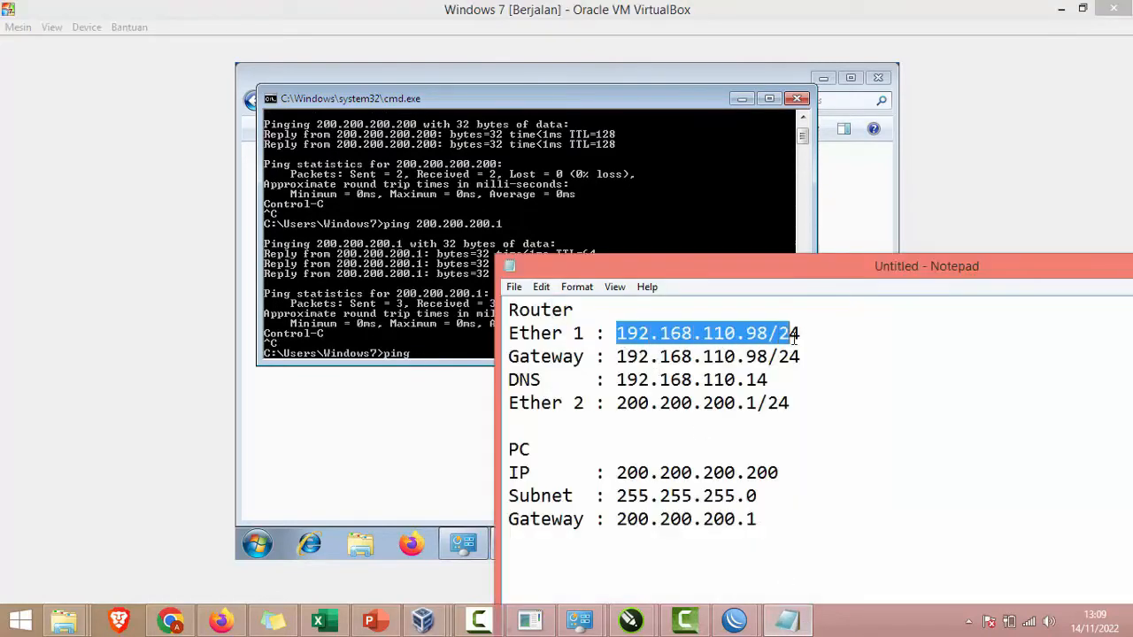
click(444, 334)
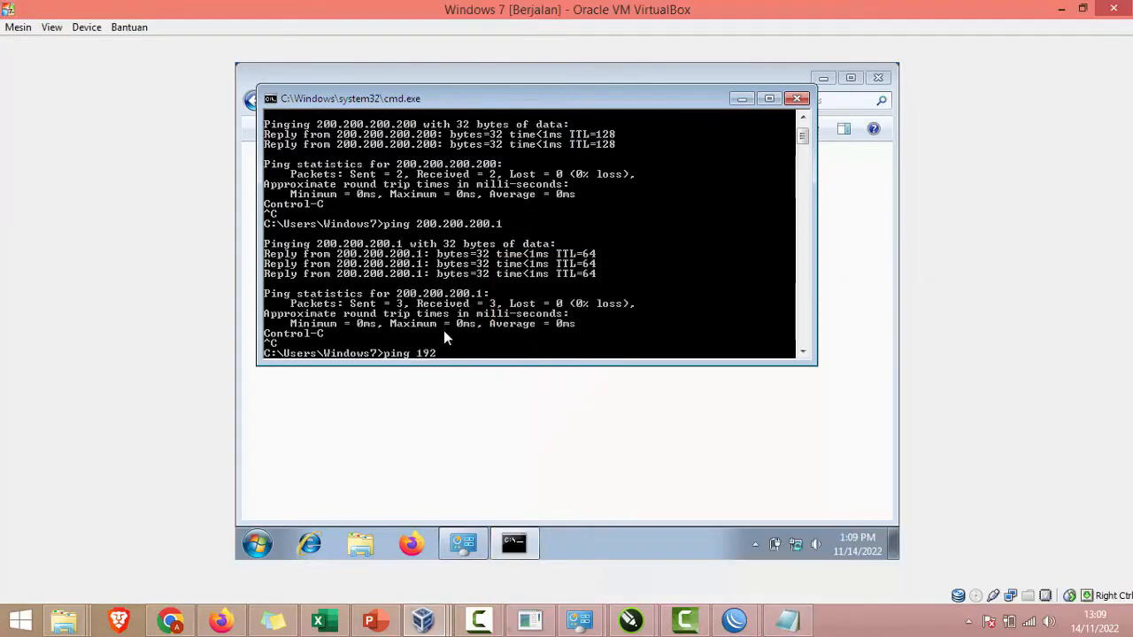
text(.168.110.198)
key(Return)
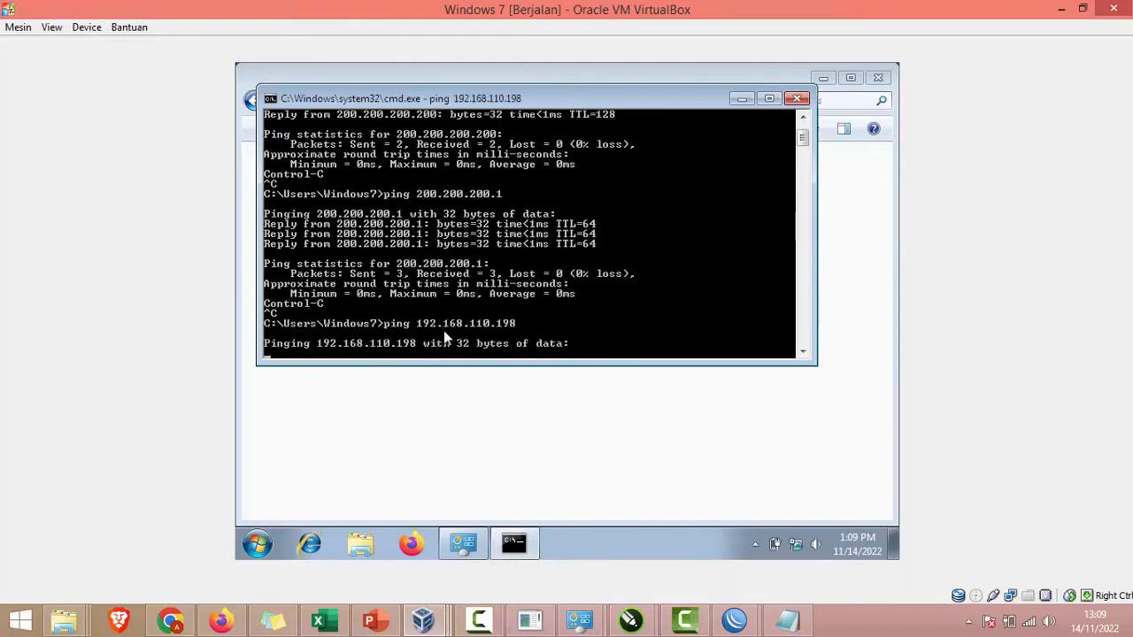
click(786, 619)
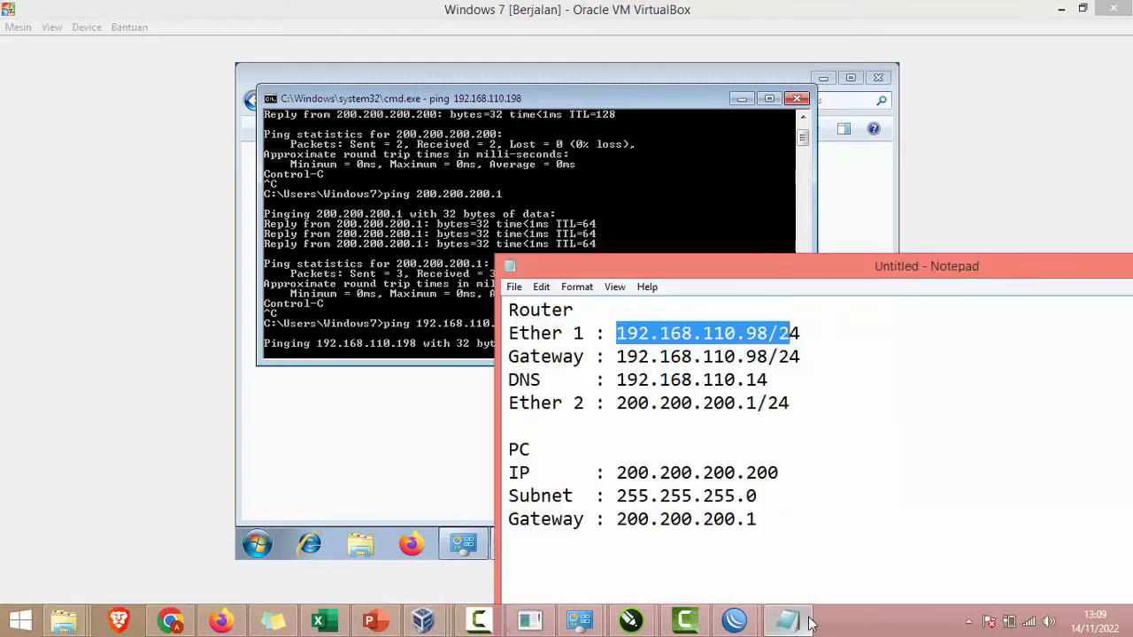
click(428, 289)
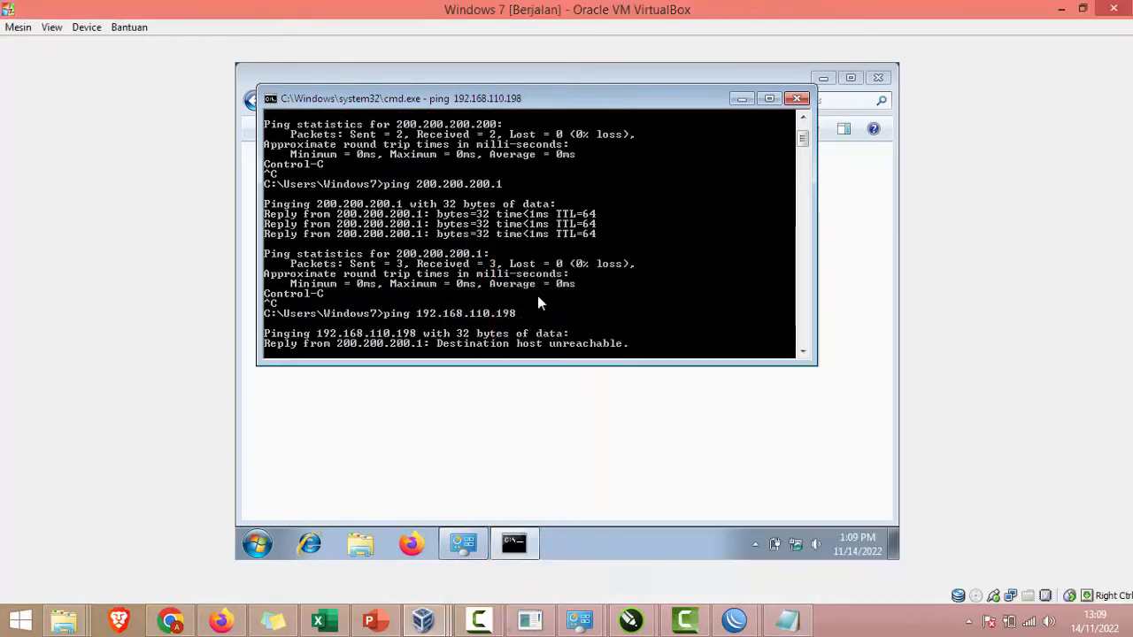
key(ctrl+c)
key(Up)
key(Left)
key(Left)
key(BackSpace)
key(Return)
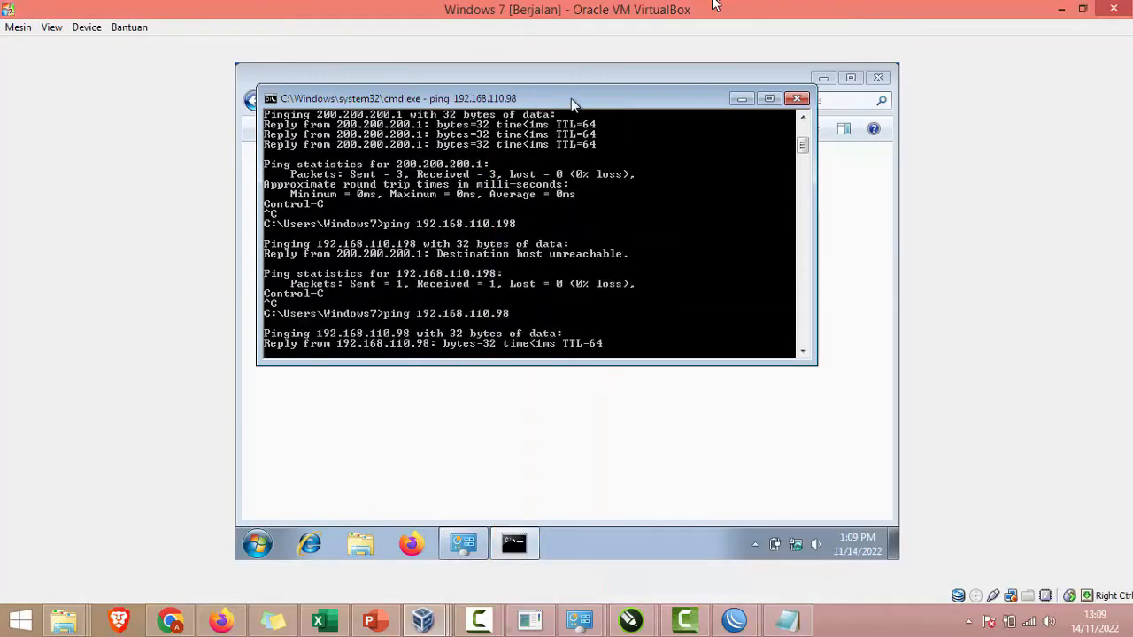
Step: Ping the upstream gateway/DNS 192.168.110.14, which times out
click(786, 620)
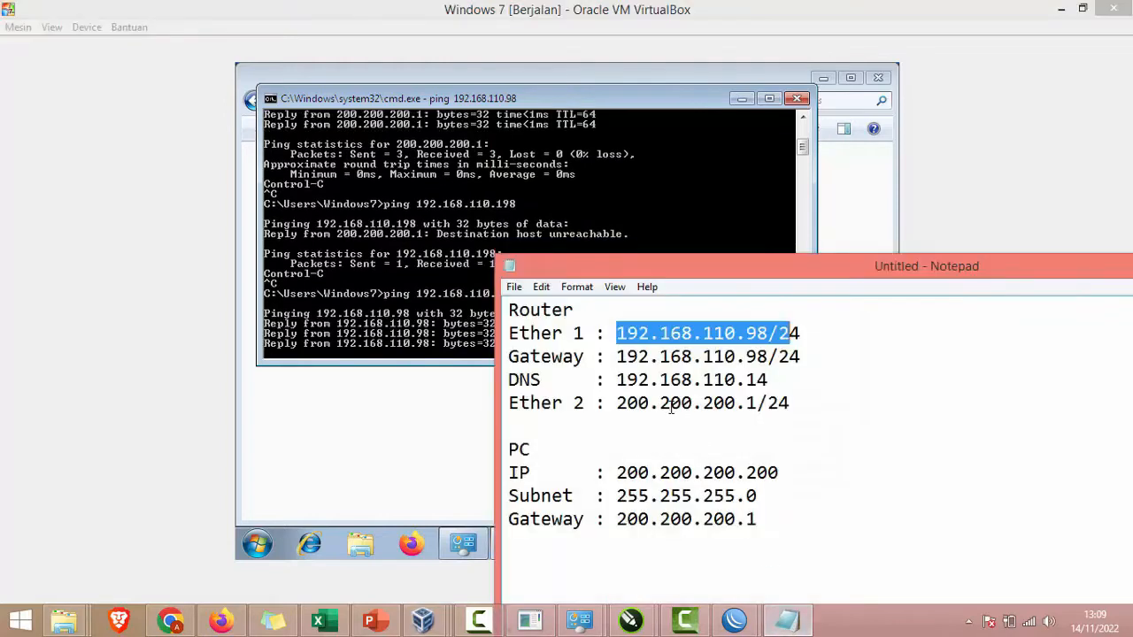
drag(617, 357, 768, 356)
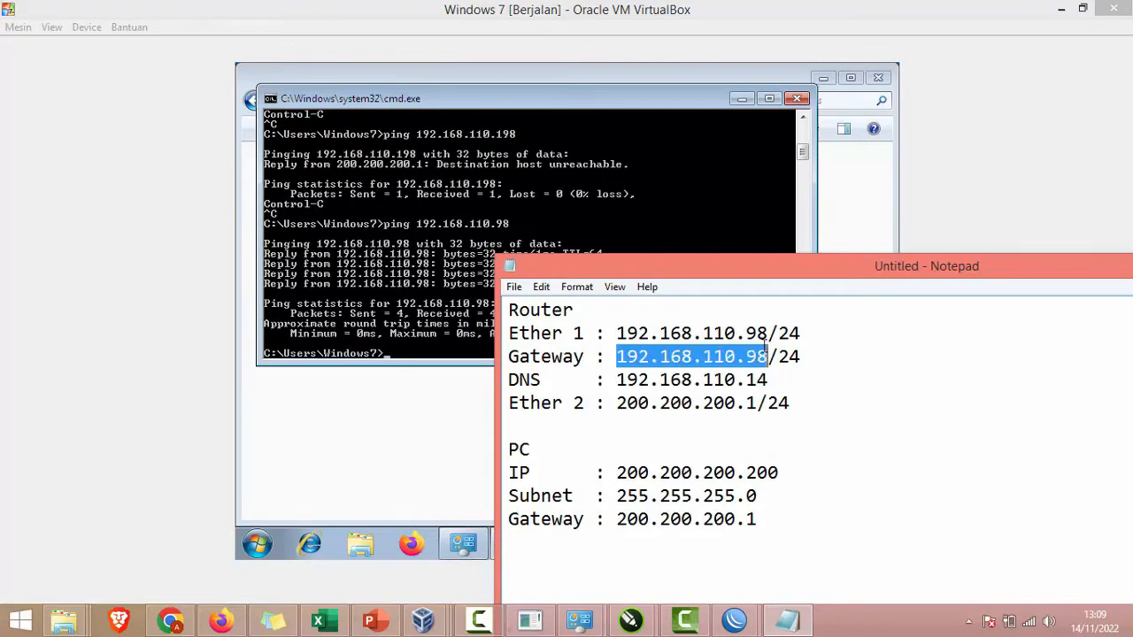
key(ctrl+v)
click(414, 281)
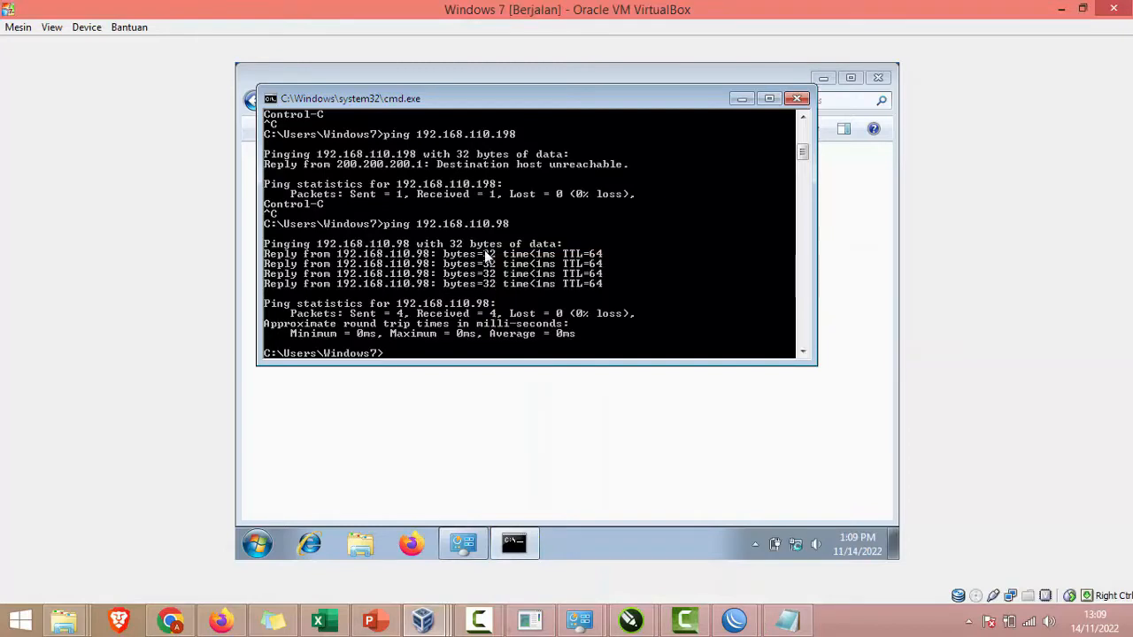
text(ping 192.168.110.98)
key(BackSpace)
key(BackSpace)
text(14)
key(Return)
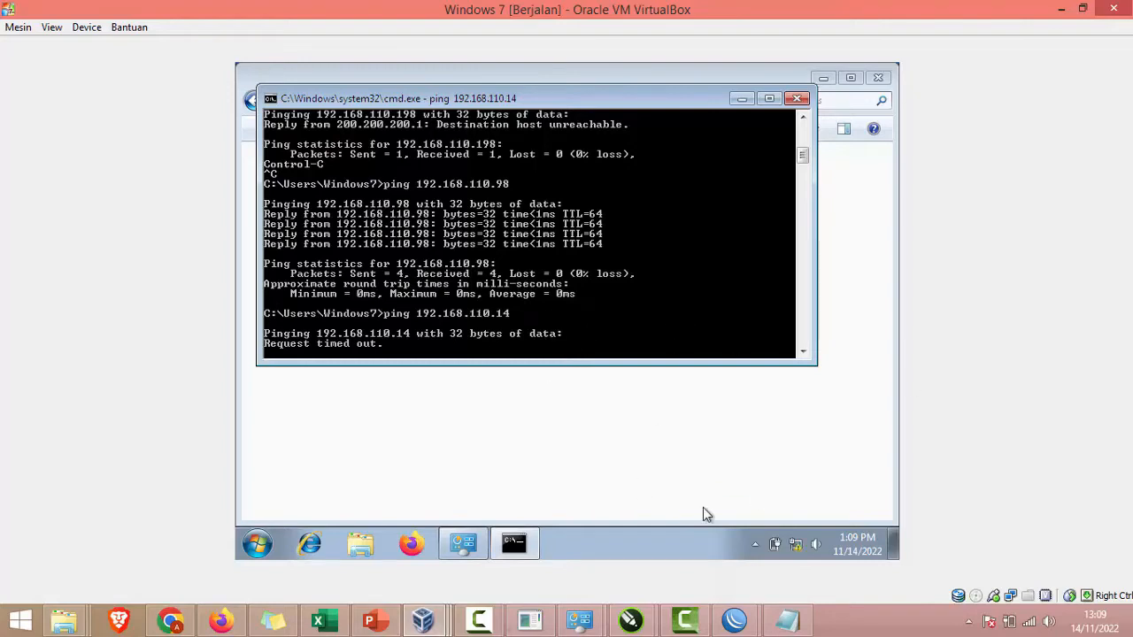
click(733, 622)
Step: In a new router terminal, ping 200.200.200.200 and stop it after it fails
click(808, 549)
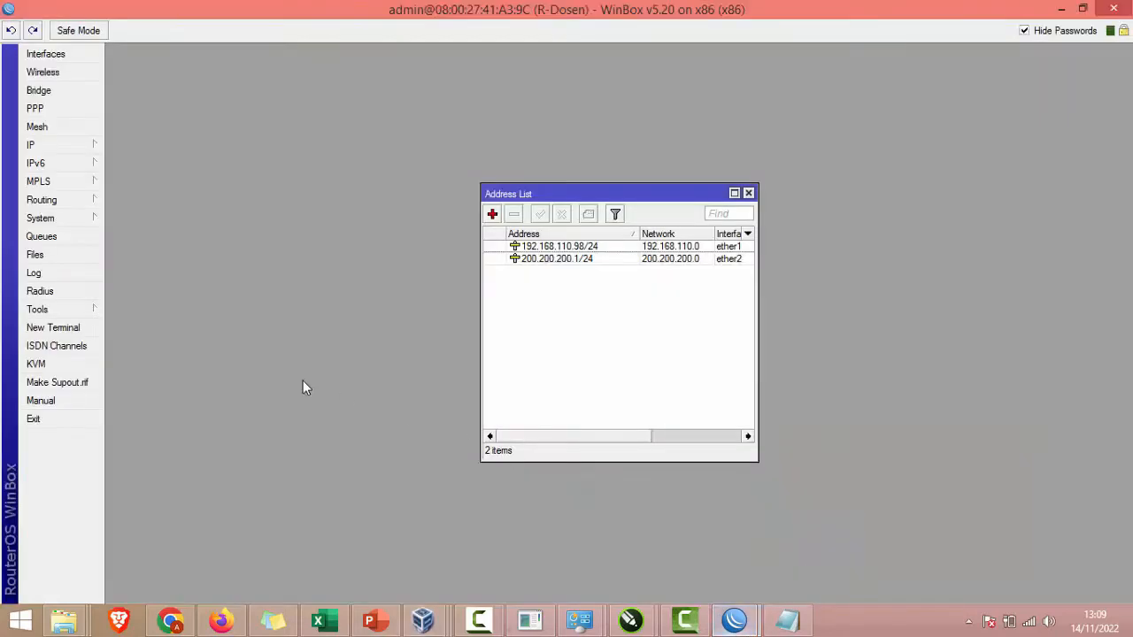
click(79, 329)
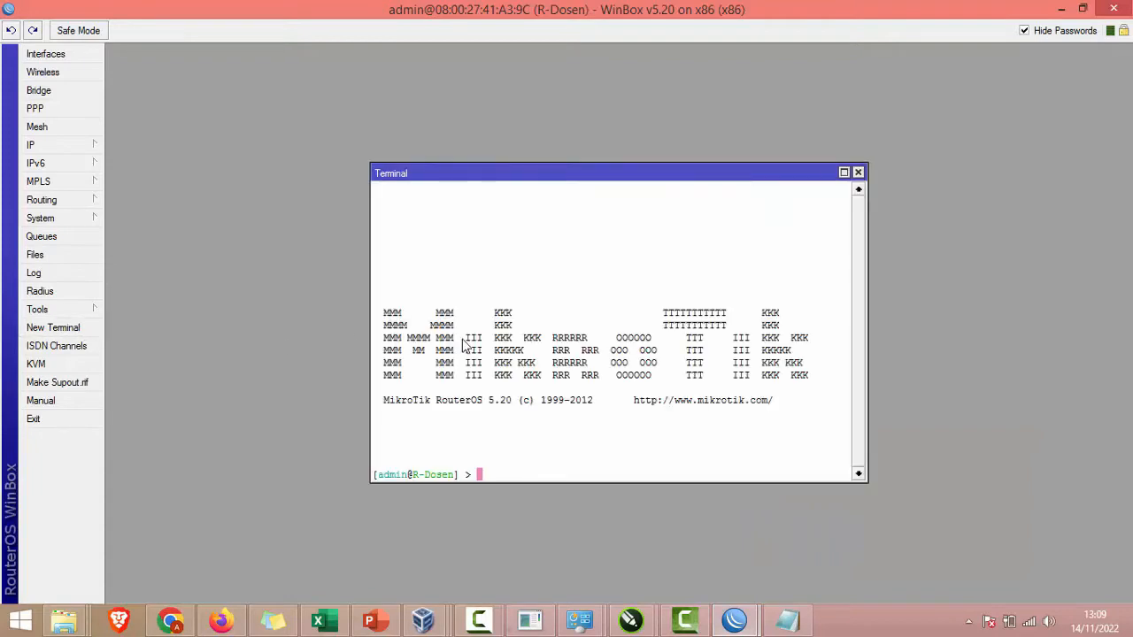
text(ping 200.200.200.200)
key(Return)
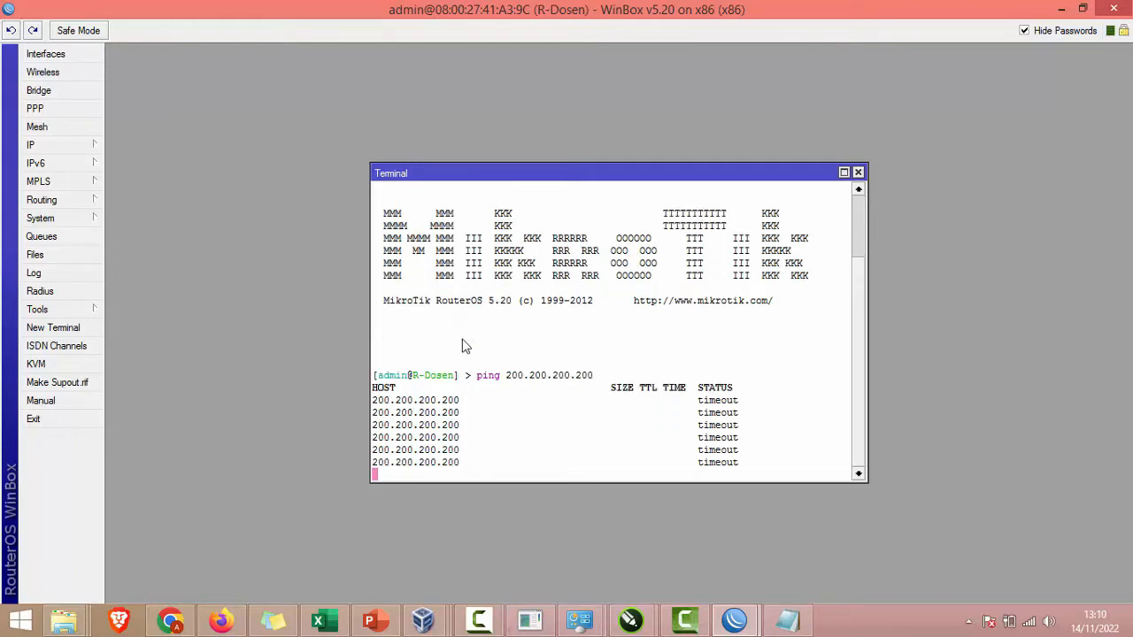
key(ctrl+c)
Step: Ping 200.200.200.1 from the router, getting 0% loss
key(Up)
key(BackSpace)
key(BackSpace)
key(BackSpace)
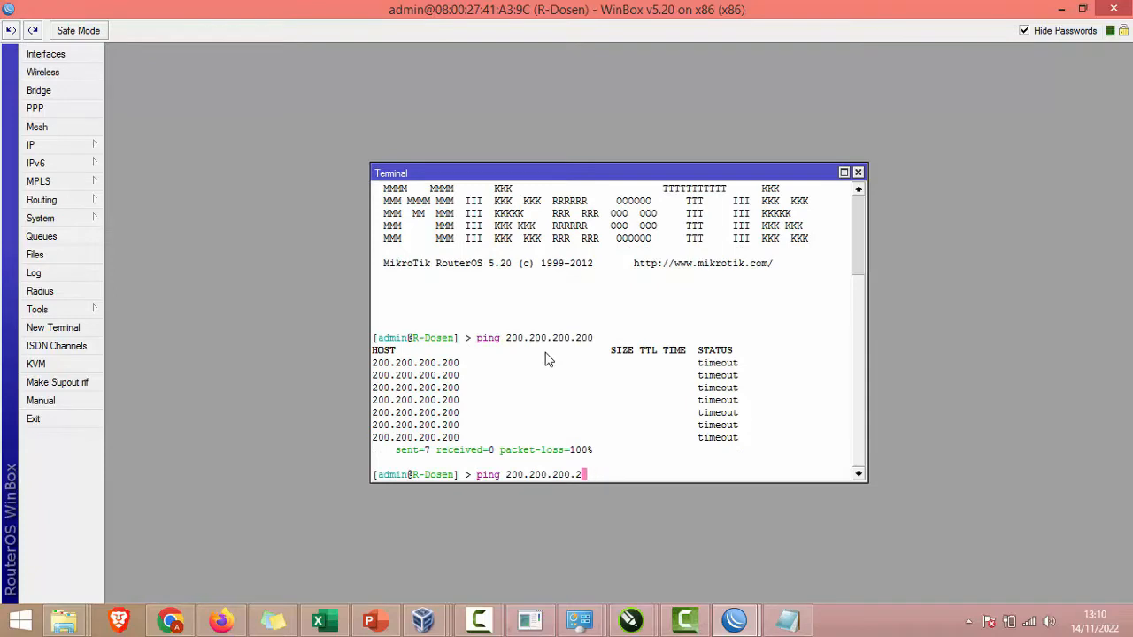
text(1)
key(Return)
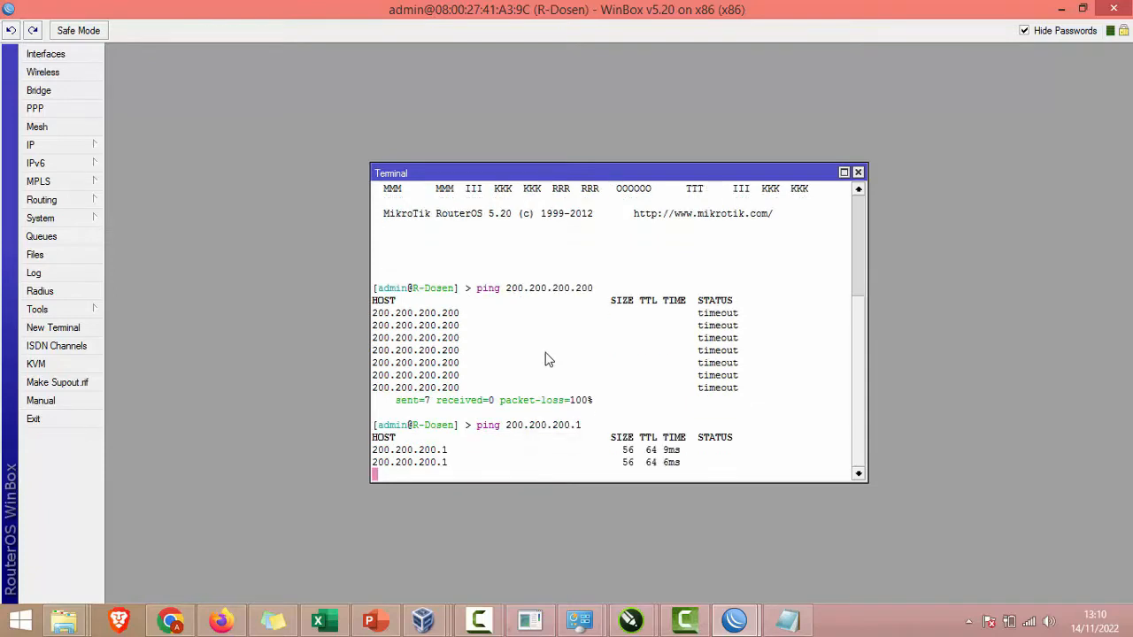
key(ctrl+c)
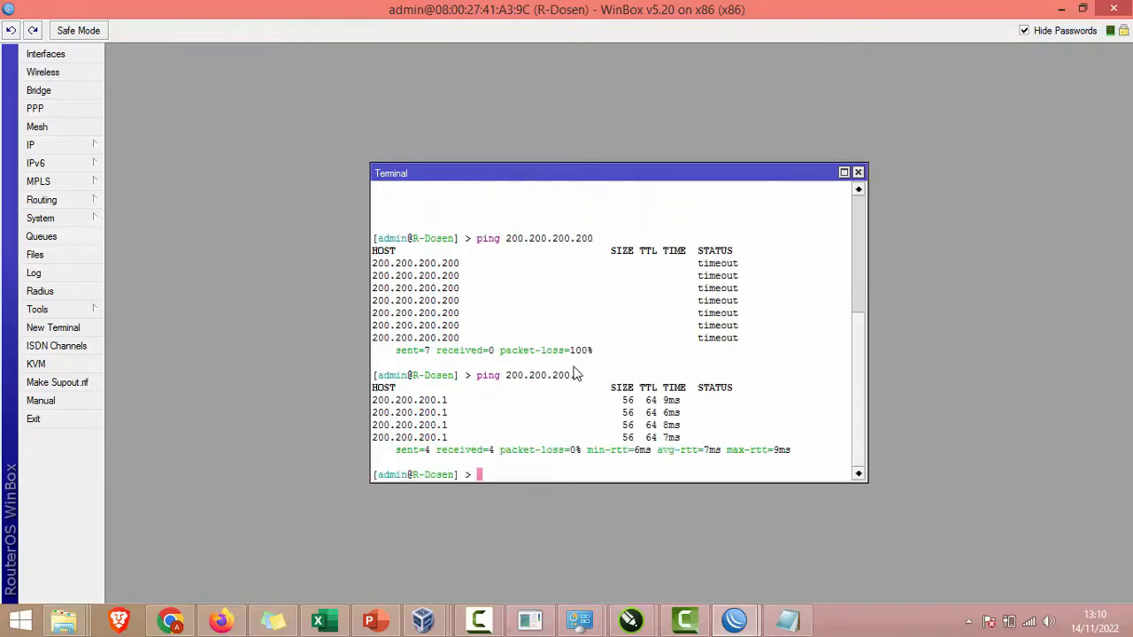
Step: In the Windows 7 guest, turn off Windows Firewall for public networks
mouse_move(422, 619)
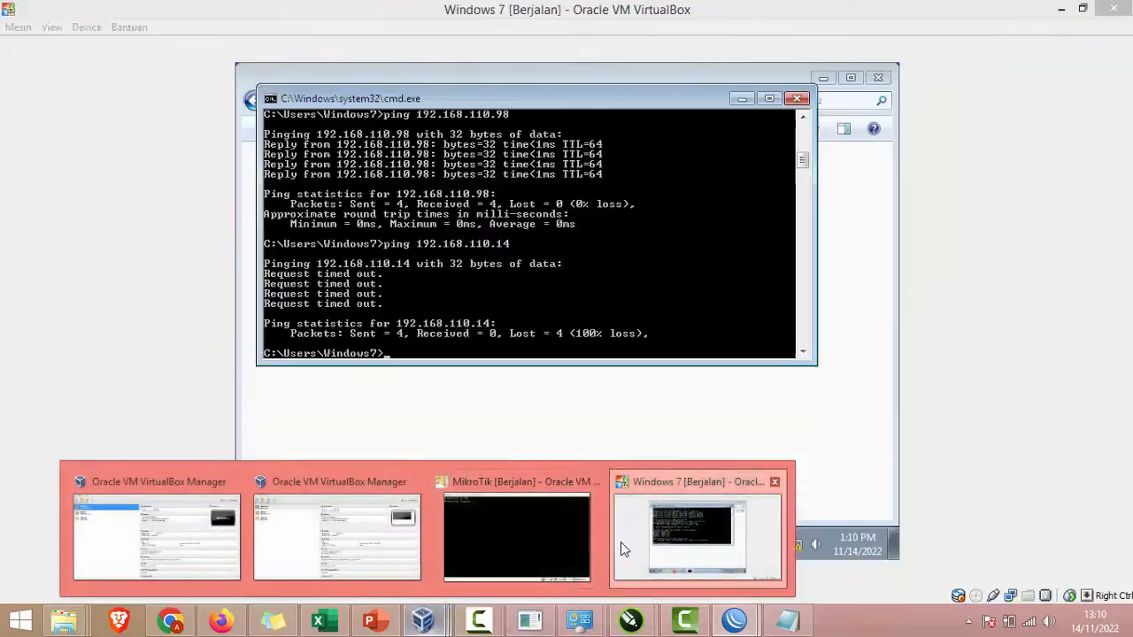
click(624, 541)
click(256, 543)
text(fire)
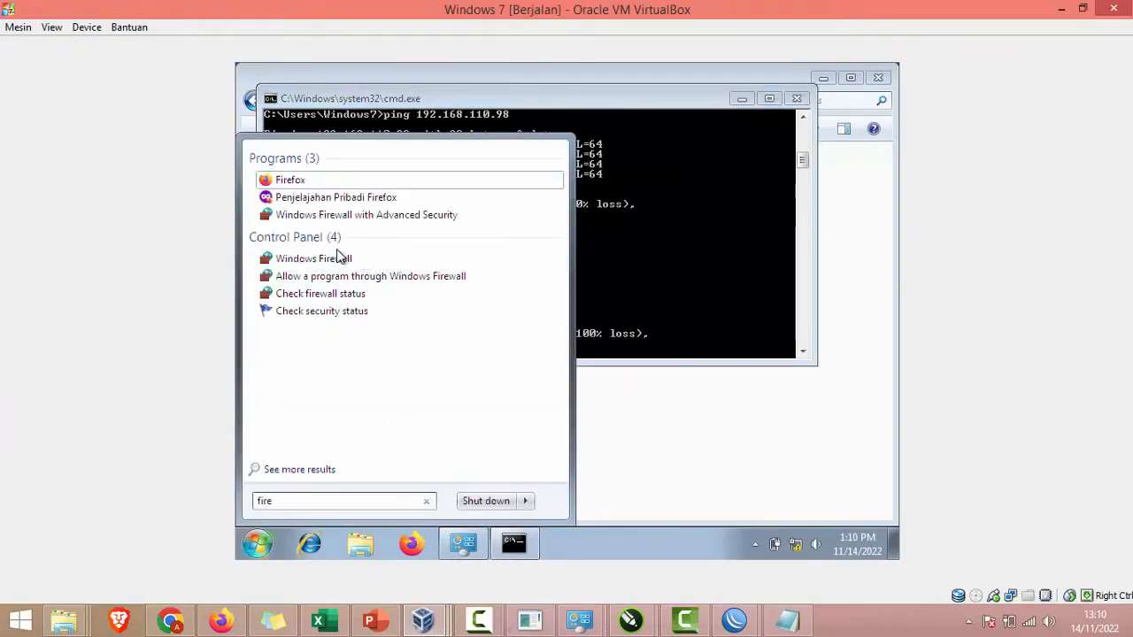
click(341, 257)
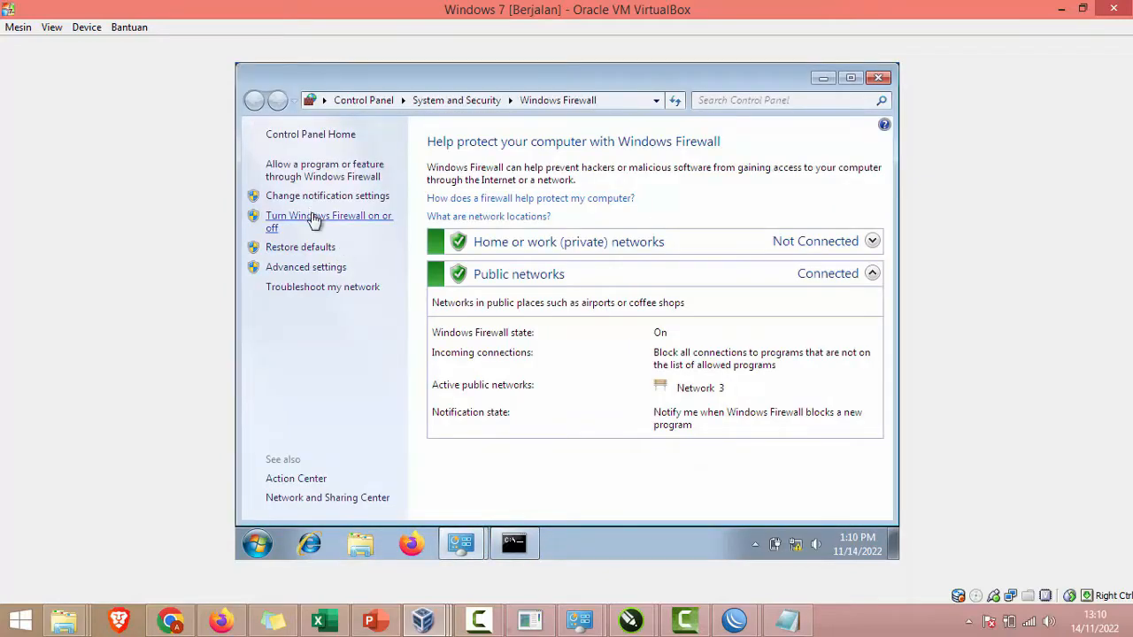
click(312, 216)
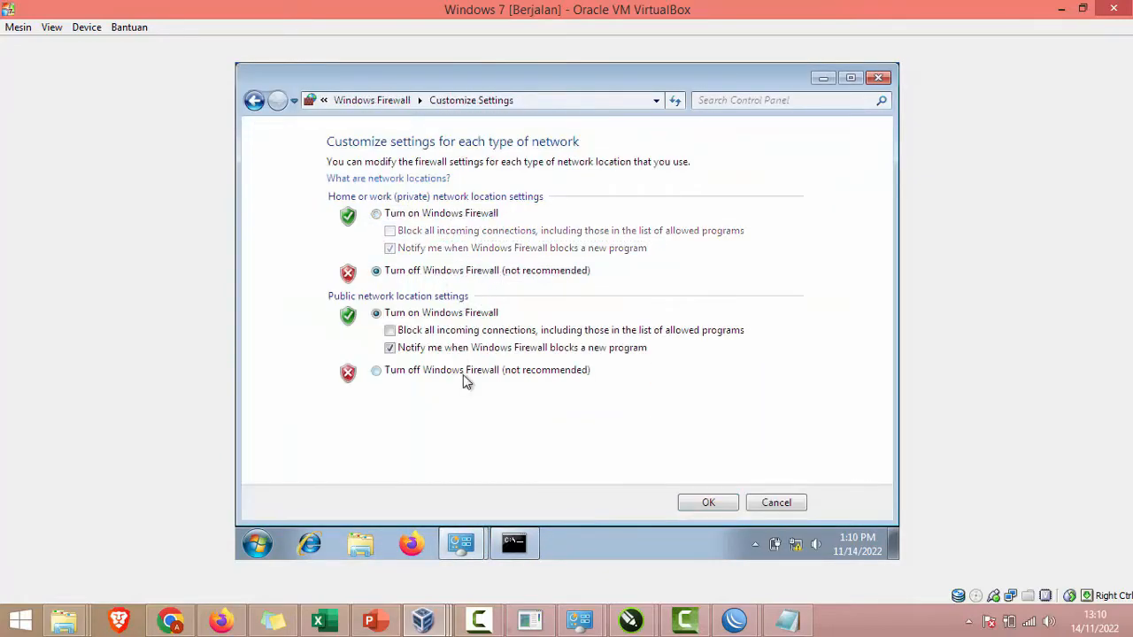
click(463, 372)
click(700, 502)
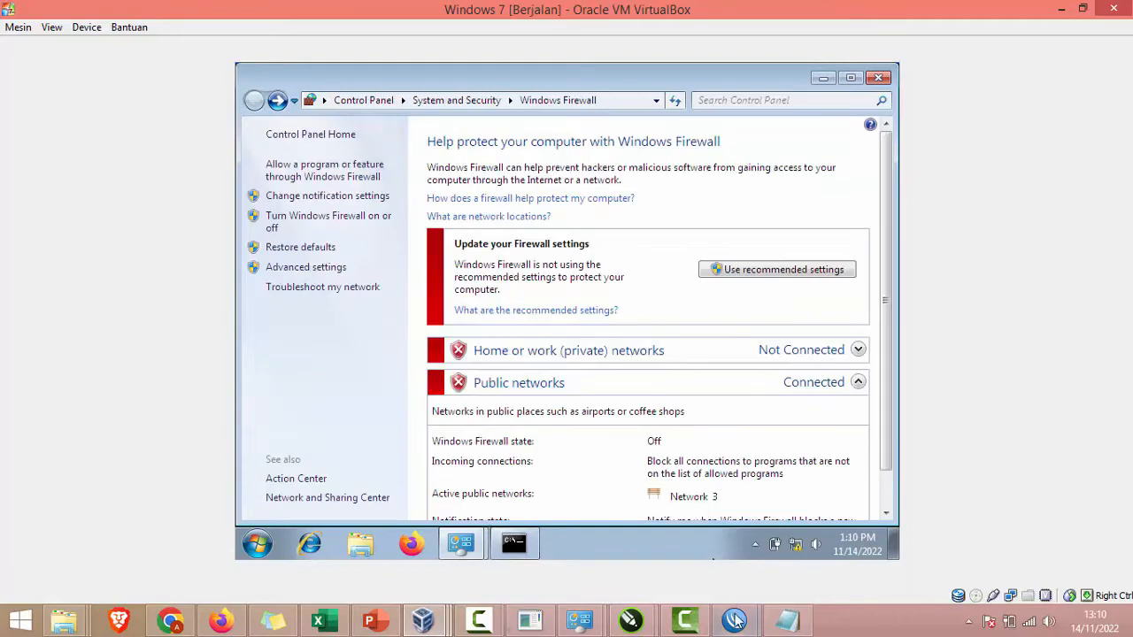
Step: Back in the router terminal, rerun the ping to 200.200.200.200
mouse_move(734, 620)
click(779, 551)
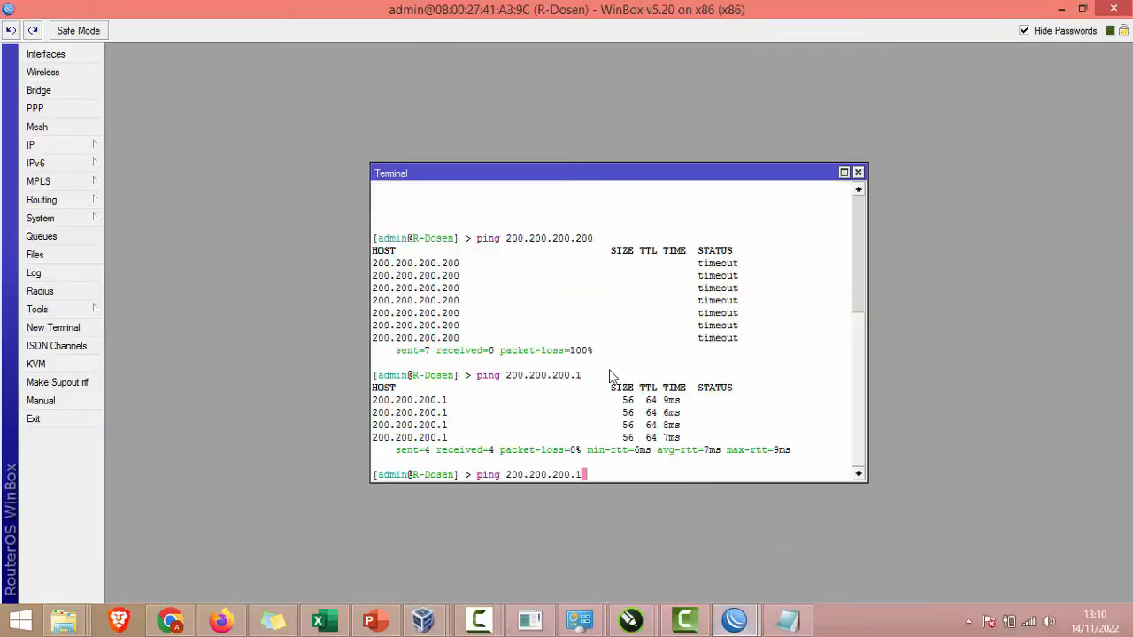
key(Up)
key(Return)
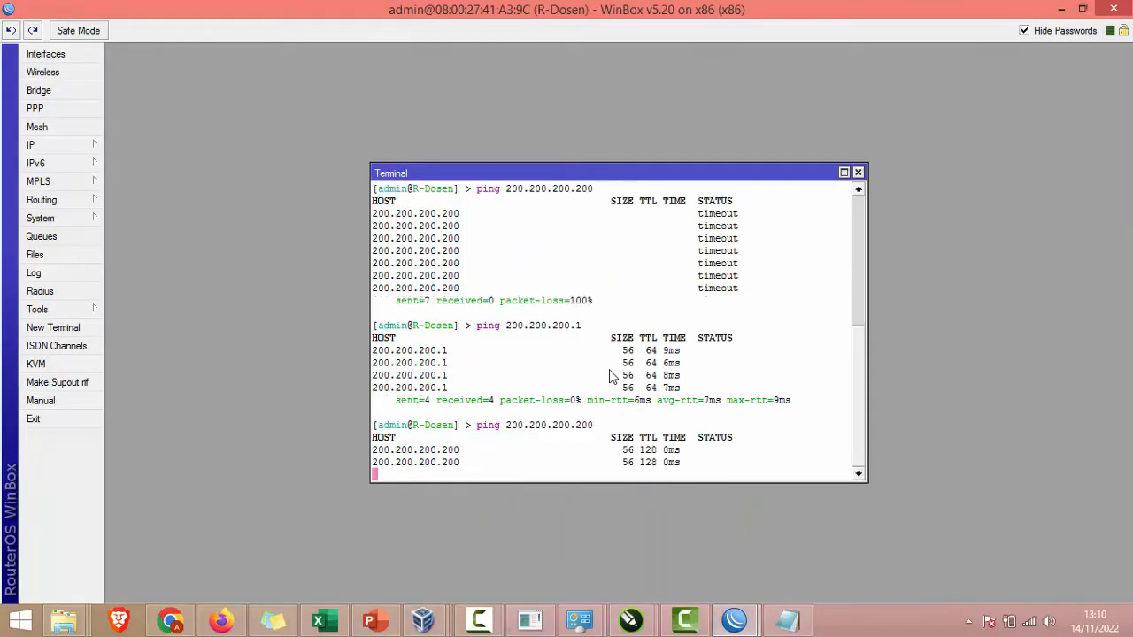
Step: Check the network diagram, then stop the ping and rerun ping 200.200.200.1
click(378, 621)
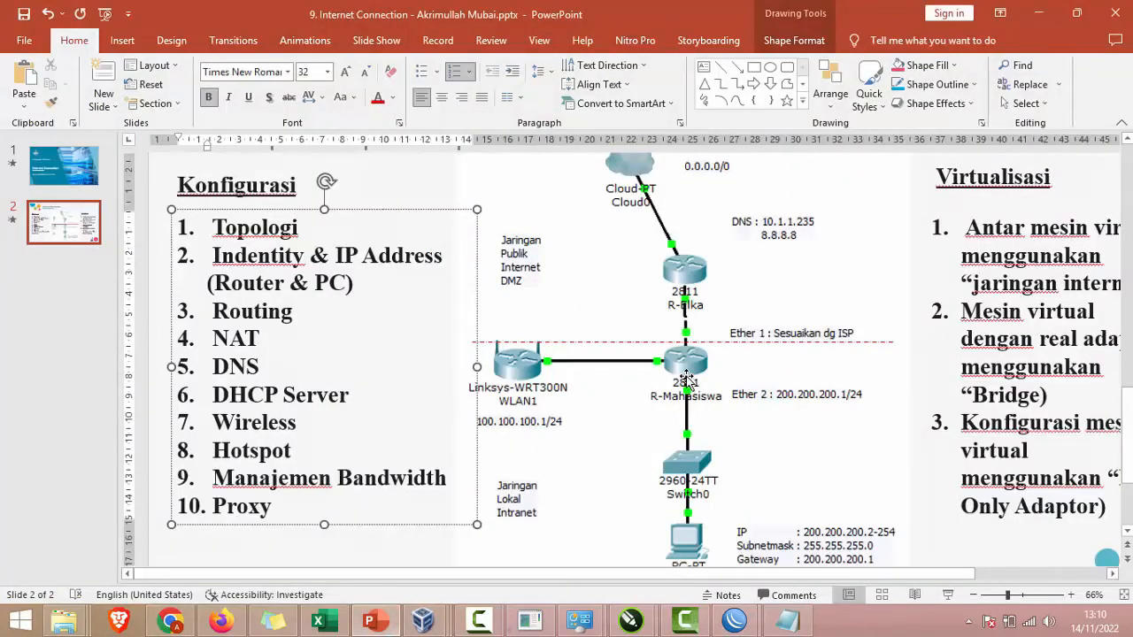
key(alt+Tab)
key(ctrl+c)
key(Up)
key(Up)
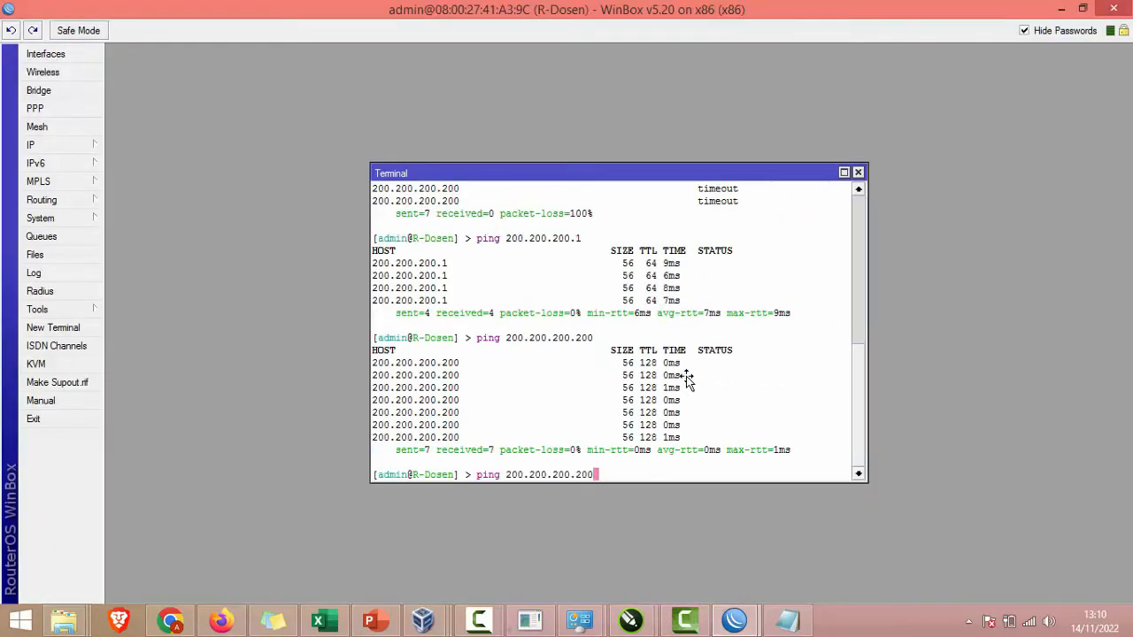
key(Return)
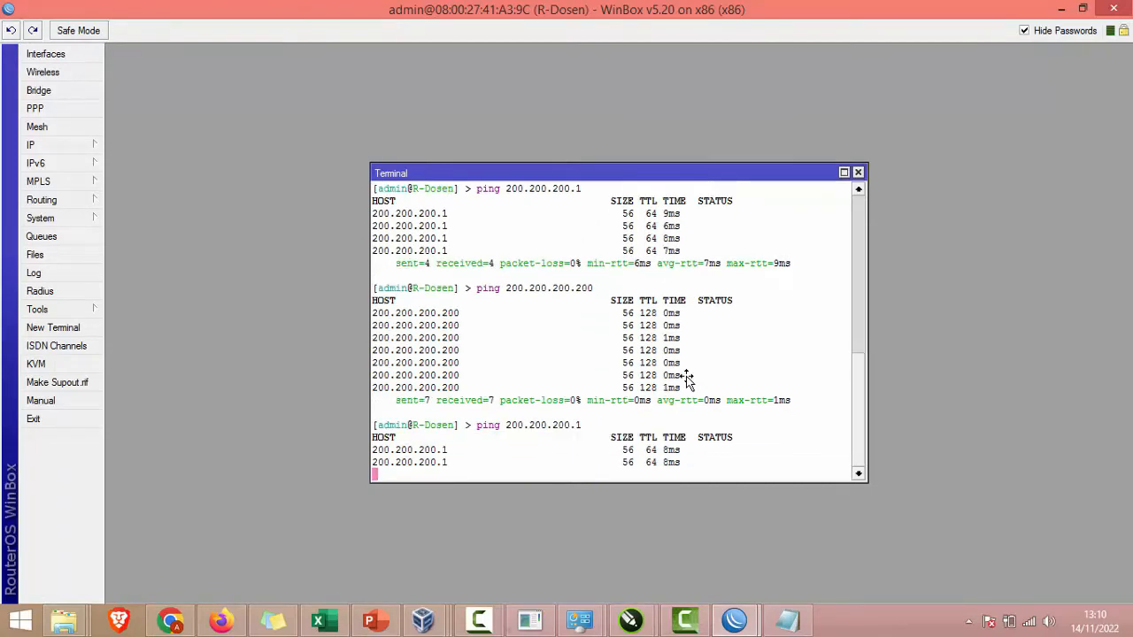
key(ctrl+c)
Step: Ping 192.168.110.98 and 192.168.110.14 from the router, both replying
key(Up)
key(BackSpace)
key(BackSpace)
key(BackSpace)
key(BackSpace)
key(BackSpace)
key(BackSpace)
key(BackSpace)
key(BackSpace)
key(BackSpace)
key(BackSpace)
key(BackSpace)
key(BackSpace)
key(BackSpace)
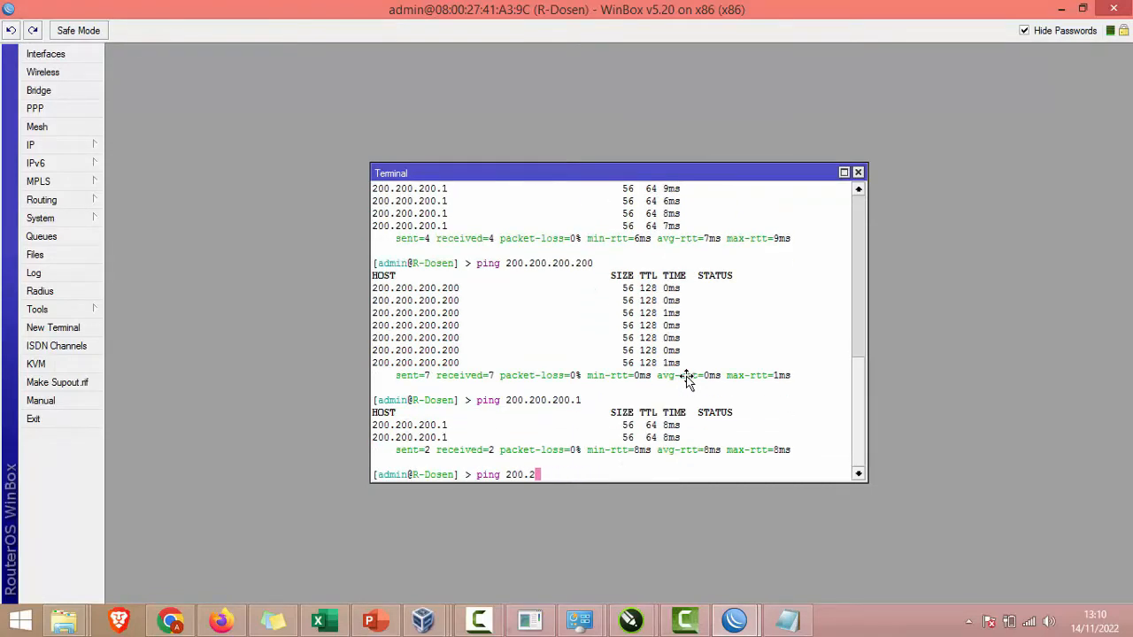
text(192.168.101)
key(BackSpace)
key(BackSpace)
text(10.98)
key(Return)
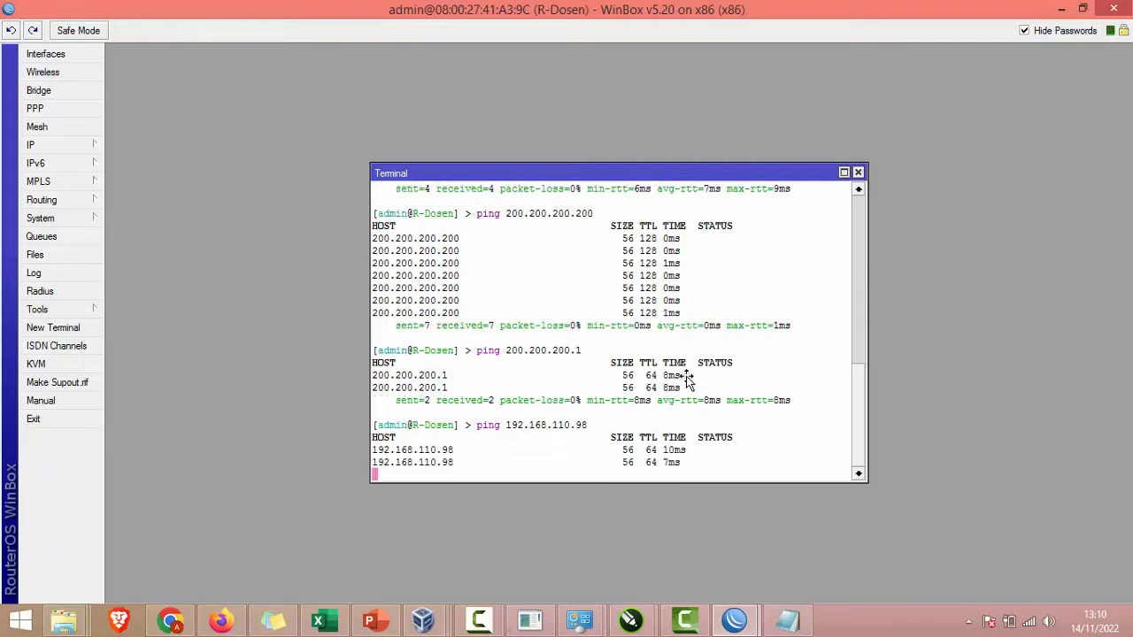
key(ctrl+c)
key(Up)
key(BackSpace)
key(BackSpace)
text(14)
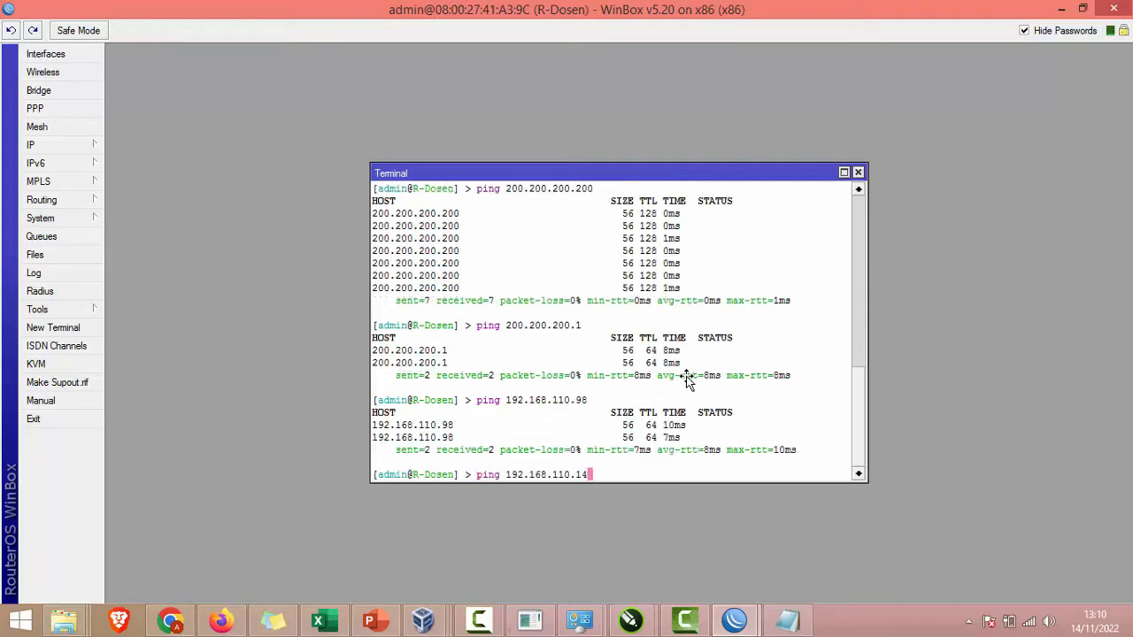
key(Return)
key(ctrl+c)
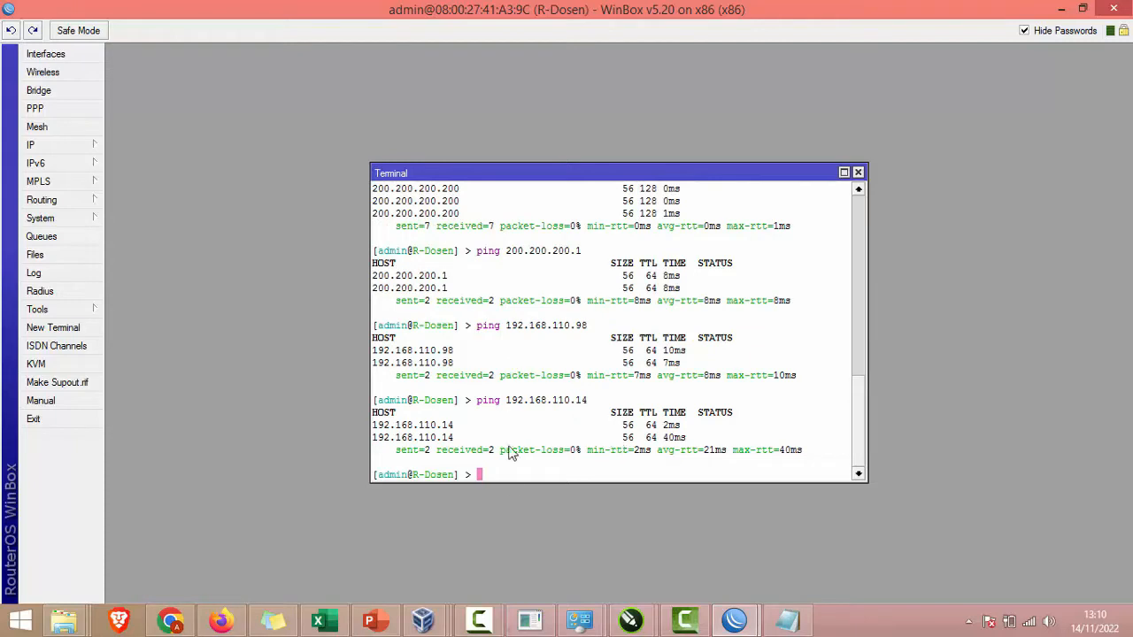
Step: Ping 8.8.8.8 from the router, which reports no route to host
click(468, 626)
click(1051, 539)
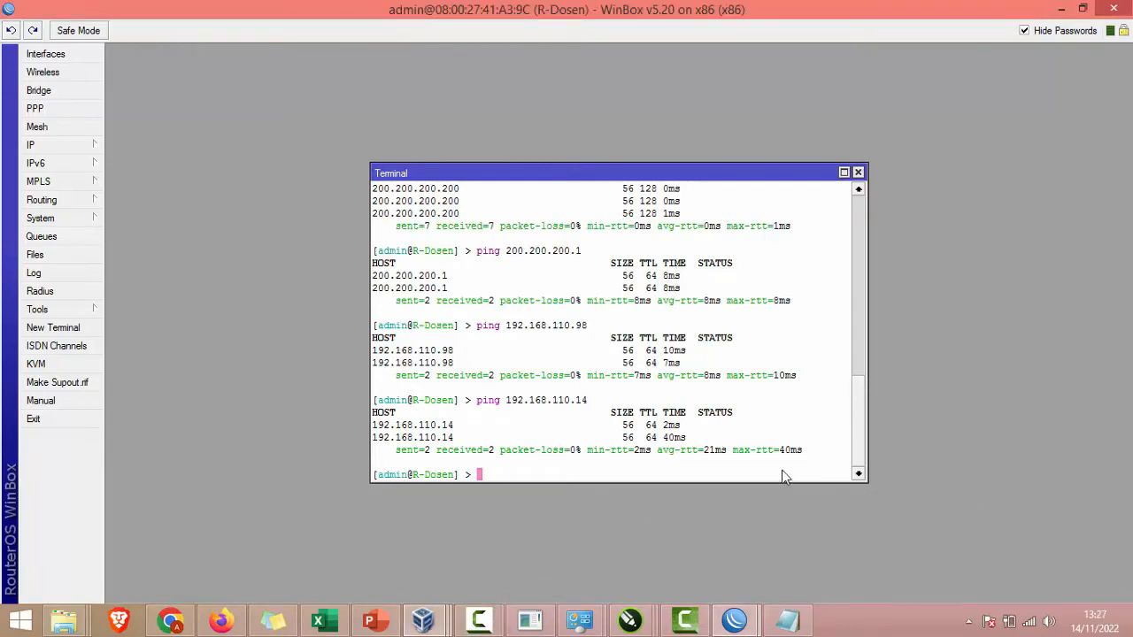
drag(591, 402, 504, 399)
click(531, 465)
text(ping 8.8.8.8)
key(Return)
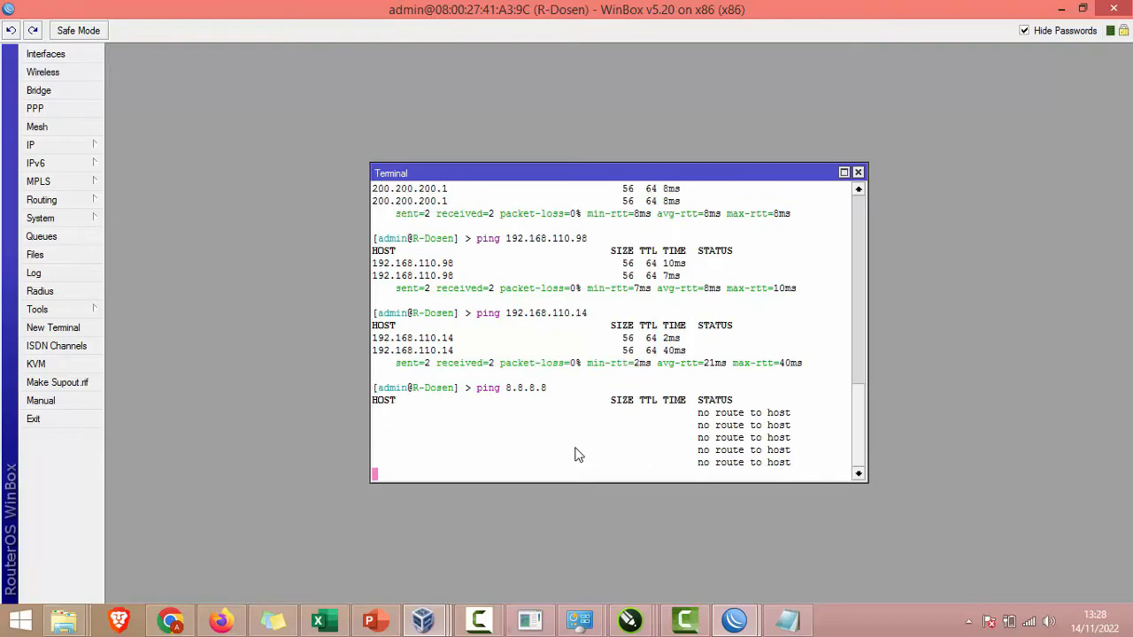
key(ctrl+c)
Step: Mark the Routing step on the configuration slide
click(370, 620)
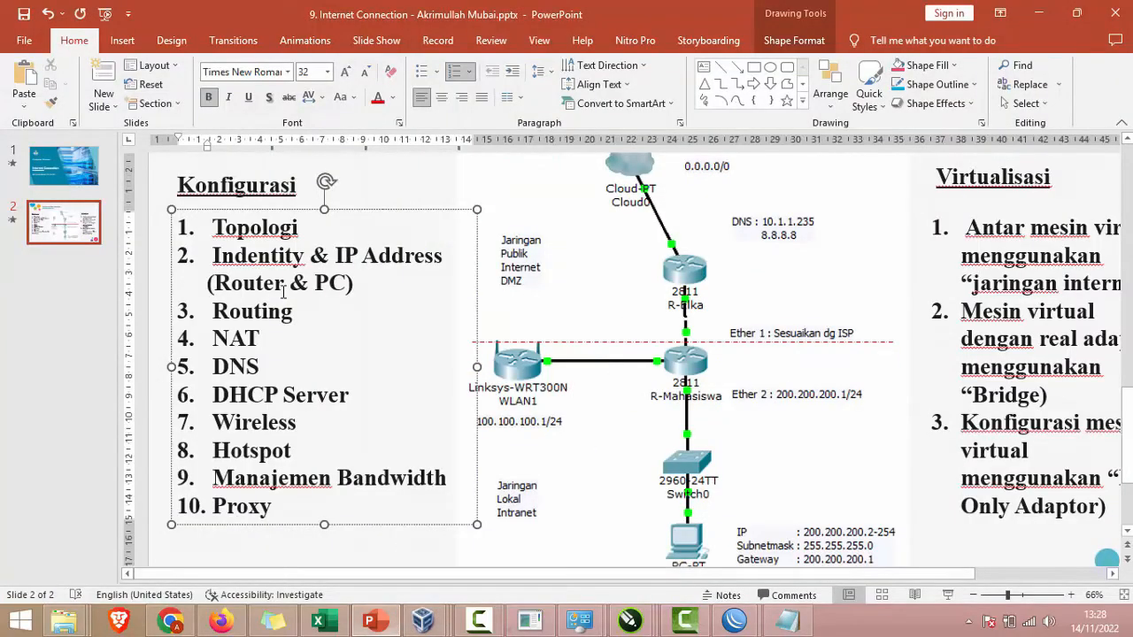
drag(213, 310, 306, 310)
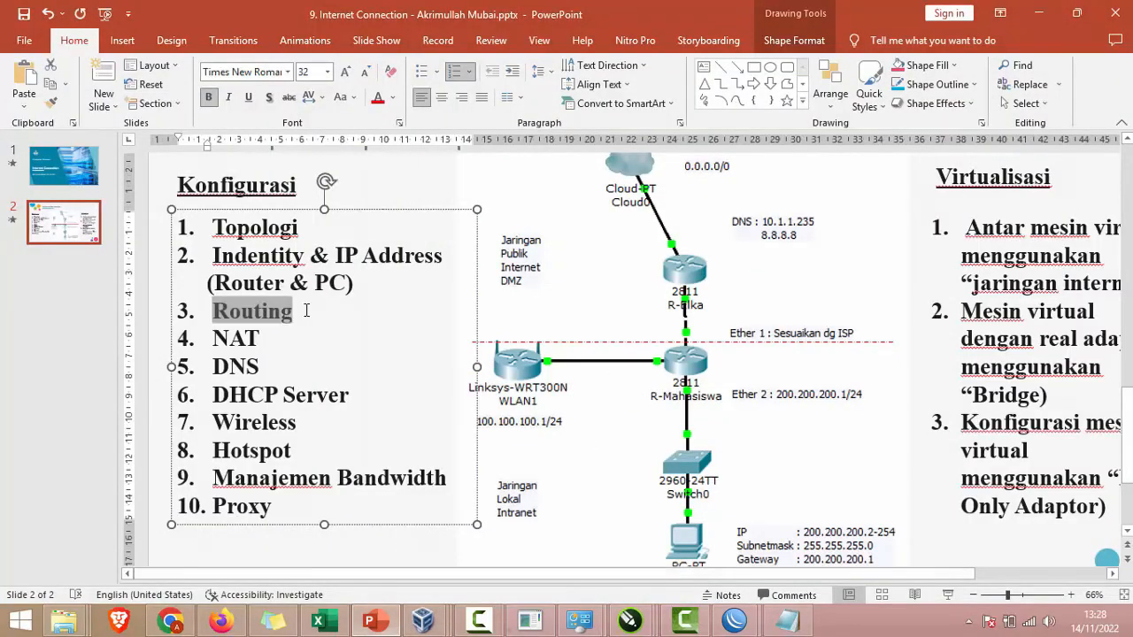
key(alt+Tab)
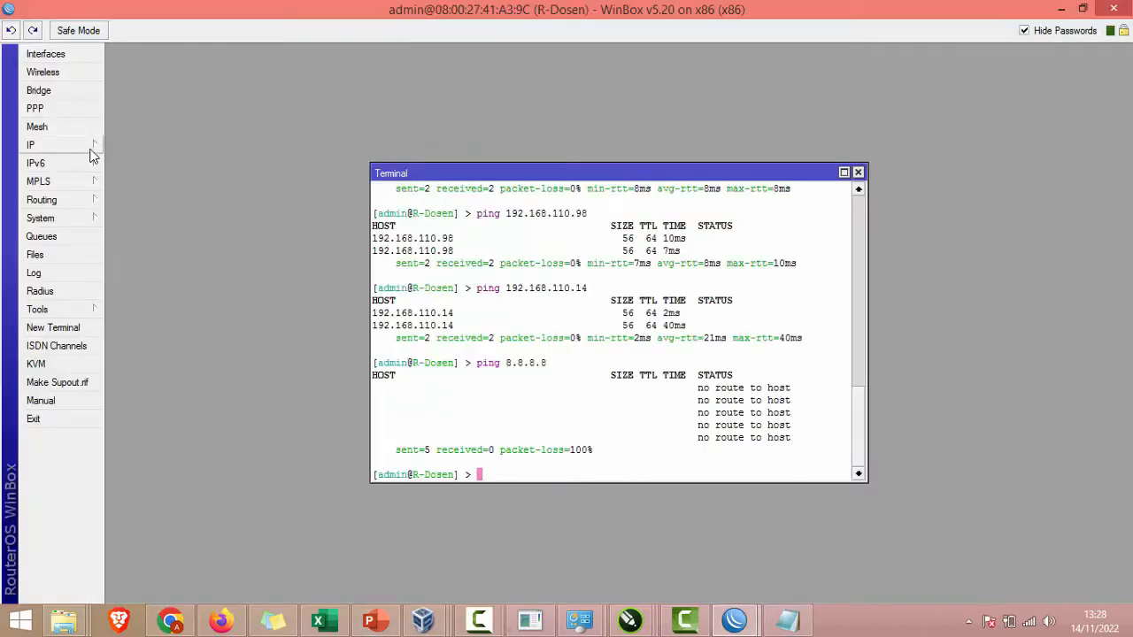
Step: Add a new route in IP > Routes, keeping destination 0.0.0.0/0
click(91, 146)
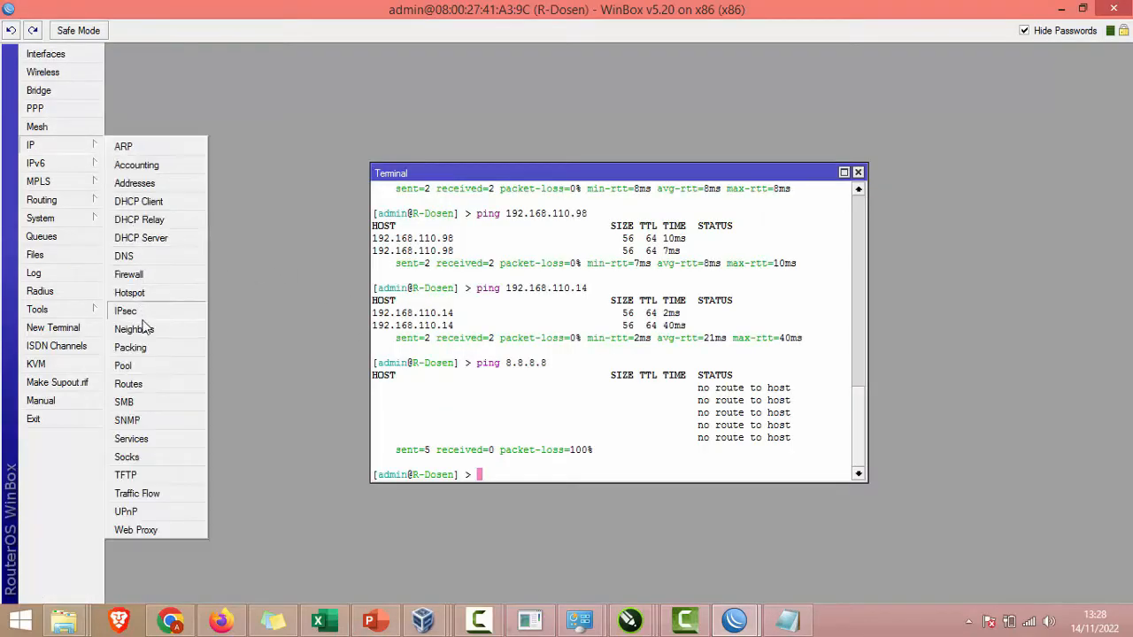
click(149, 393)
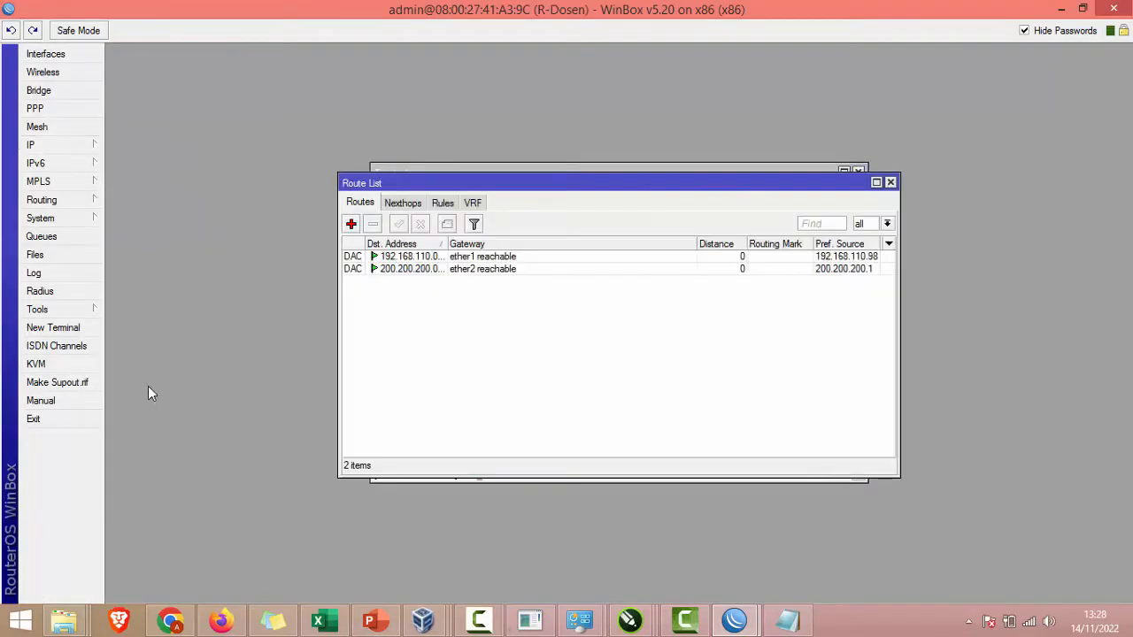
click(351, 224)
click(611, 223)
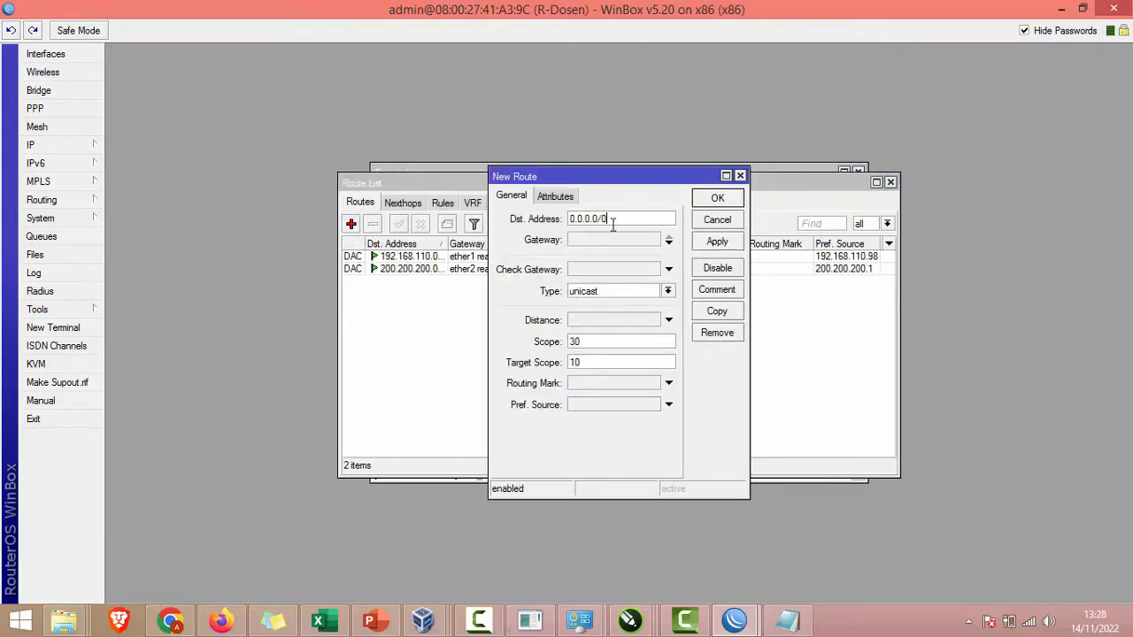
click(389, 620)
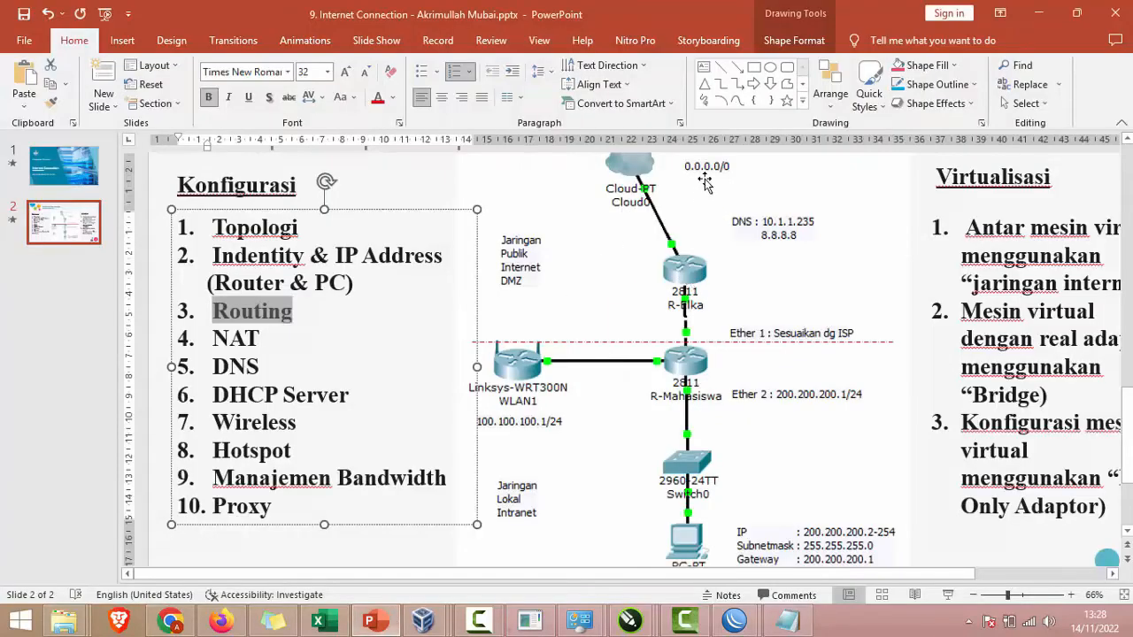
key(alt+Tab)
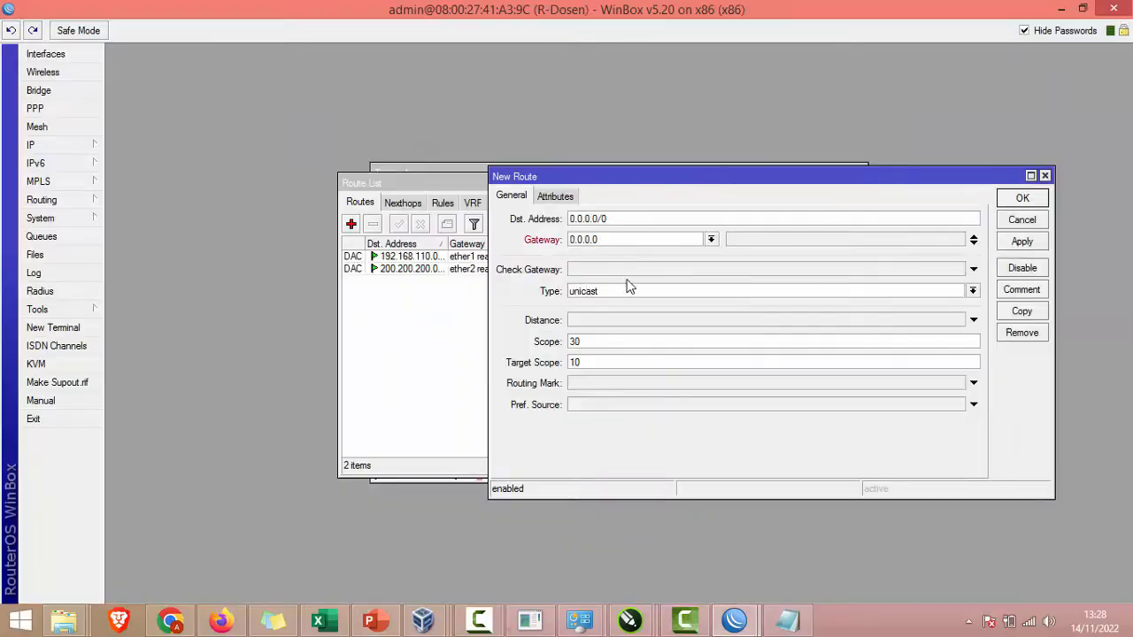
Step: Set the route's gateway to 192.168.110.14, copied from the notes, and save it
click(786, 620)
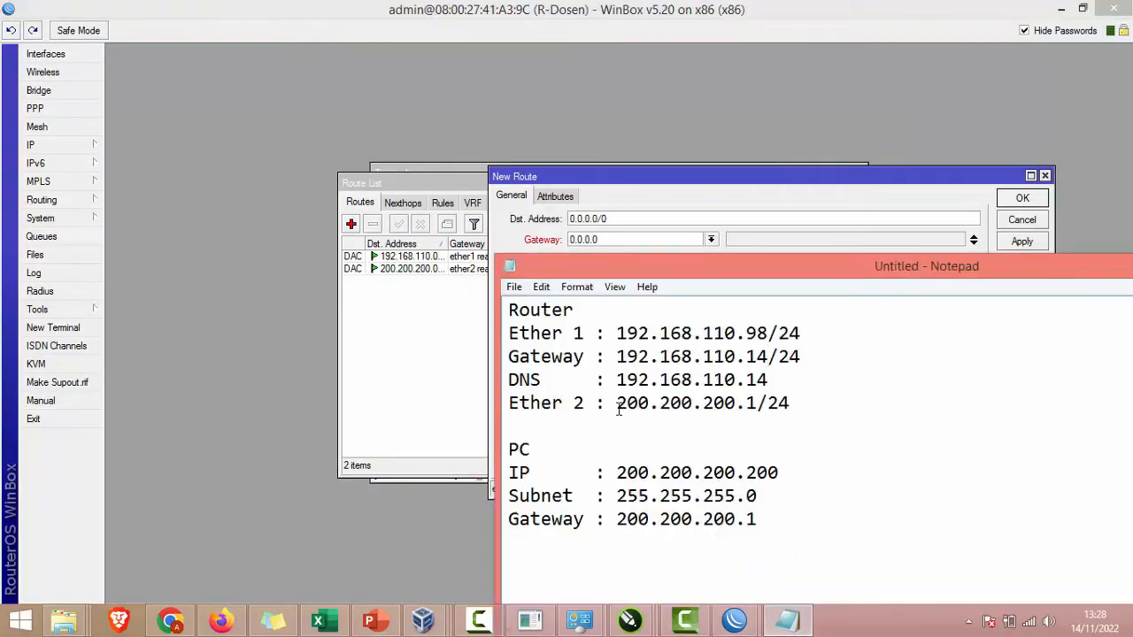
drag(617, 356, 768, 353)
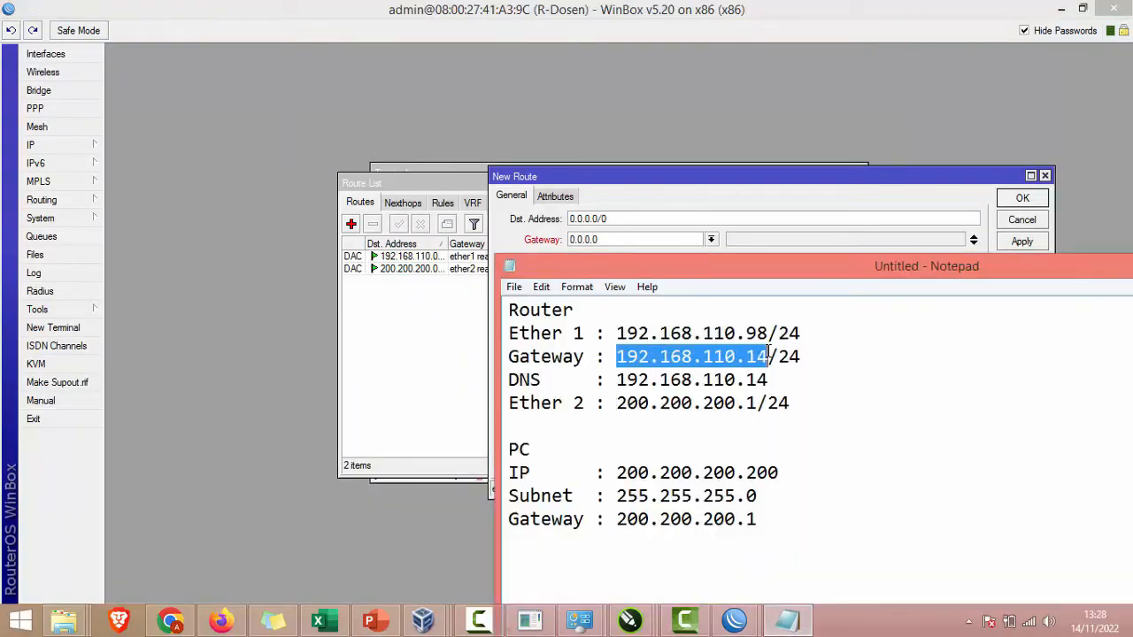
click(807, 352)
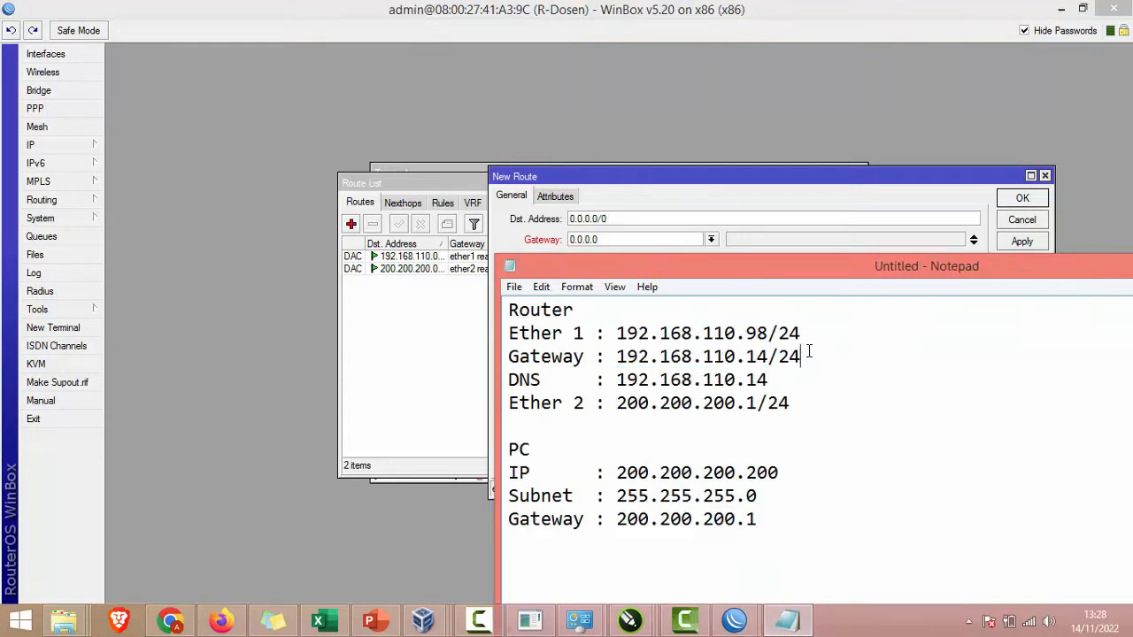
key(BackSpace)
key(BackSpace)
key(BackSpace)
key(shift+Left)
key(shift+Left)
key(shift+Left)
key(shift+Left)
key(shift+Left)
key(shift+Left)
key(shift+Left)
key(shift+Left)
key(shift+Left)
key(shift+Left)
key(shift+Left)
key(shift+Left)
key(shift+Left)
key(shift+Left)
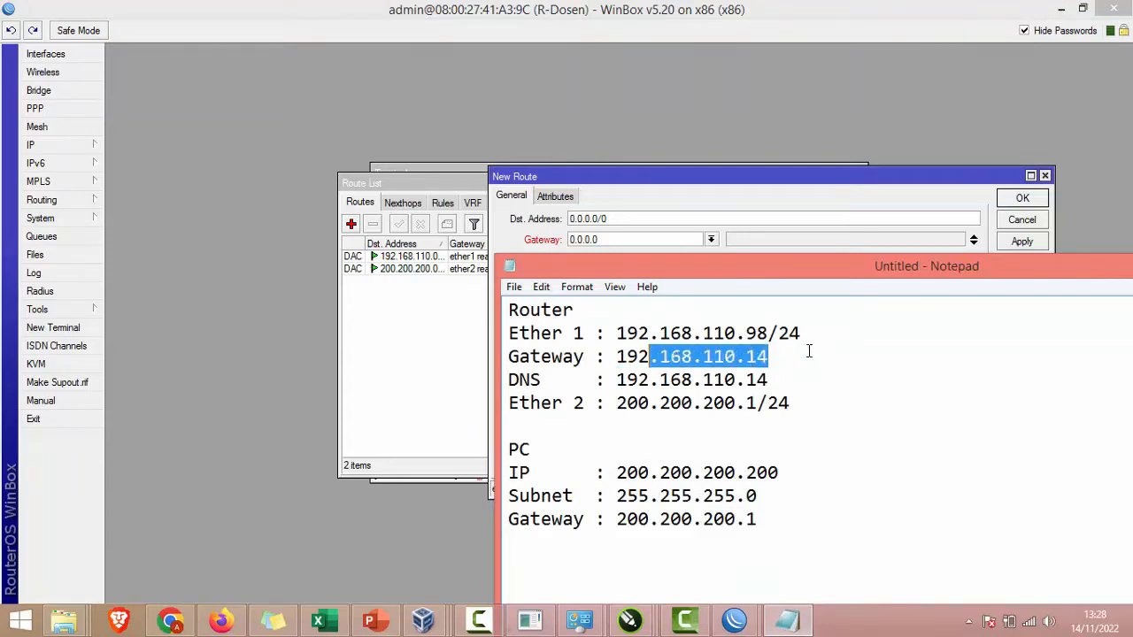
click(620, 251)
click(627, 239)
key(ctrl+v)
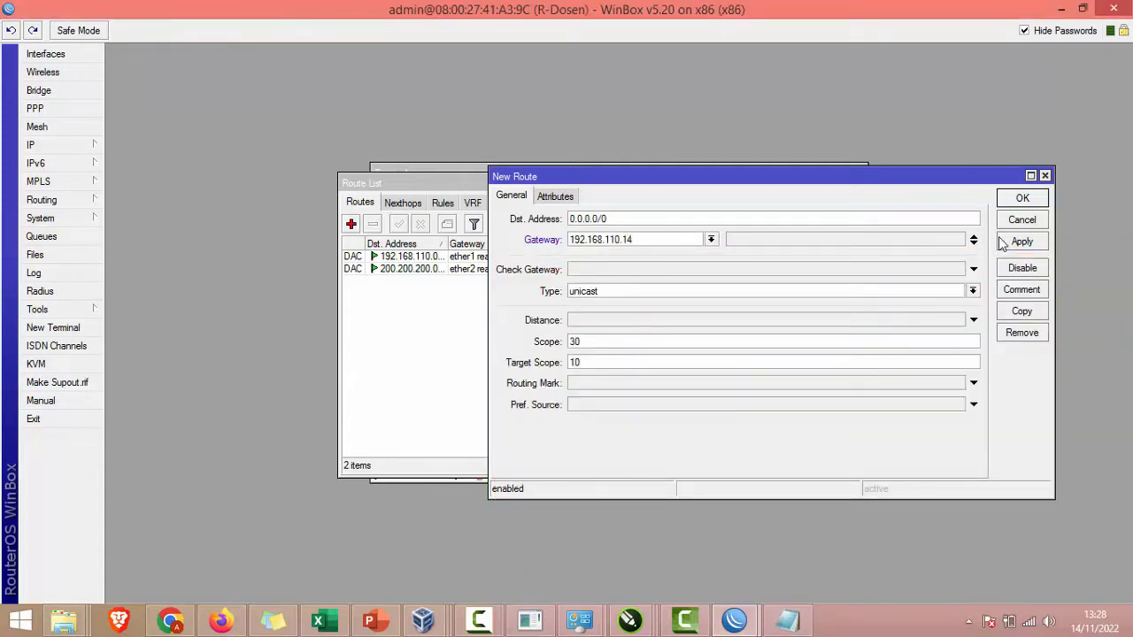
click(1010, 242)
click(1019, 200)
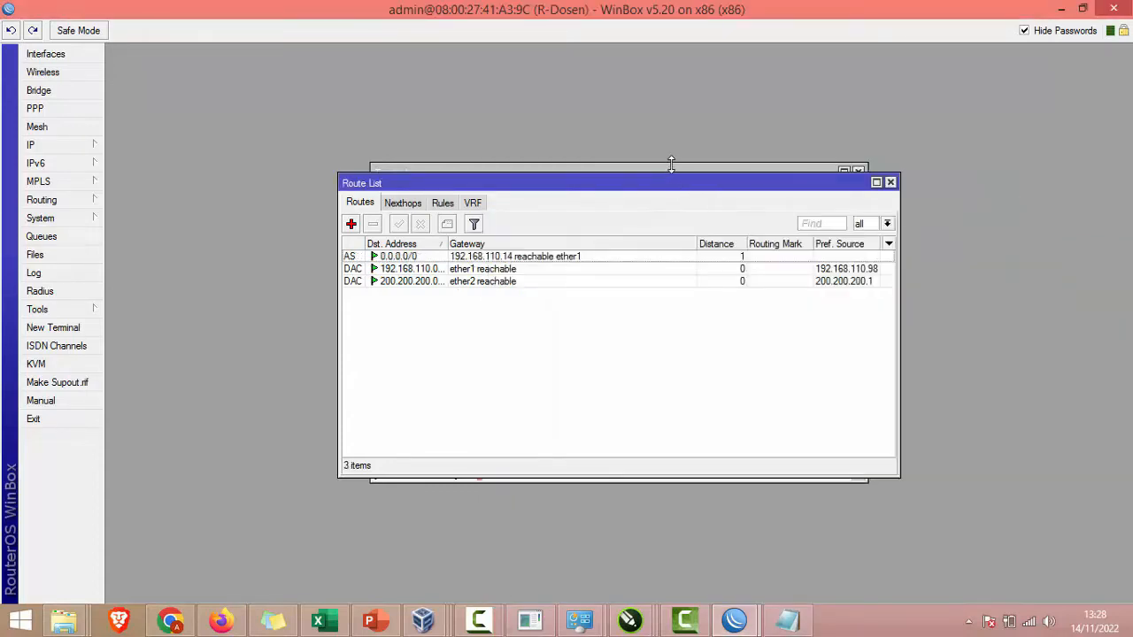
Step: Rerun ping 8.8.8.8 in the router terminal, now getting replies
click(670, 164)
key(Up)
key(Return)
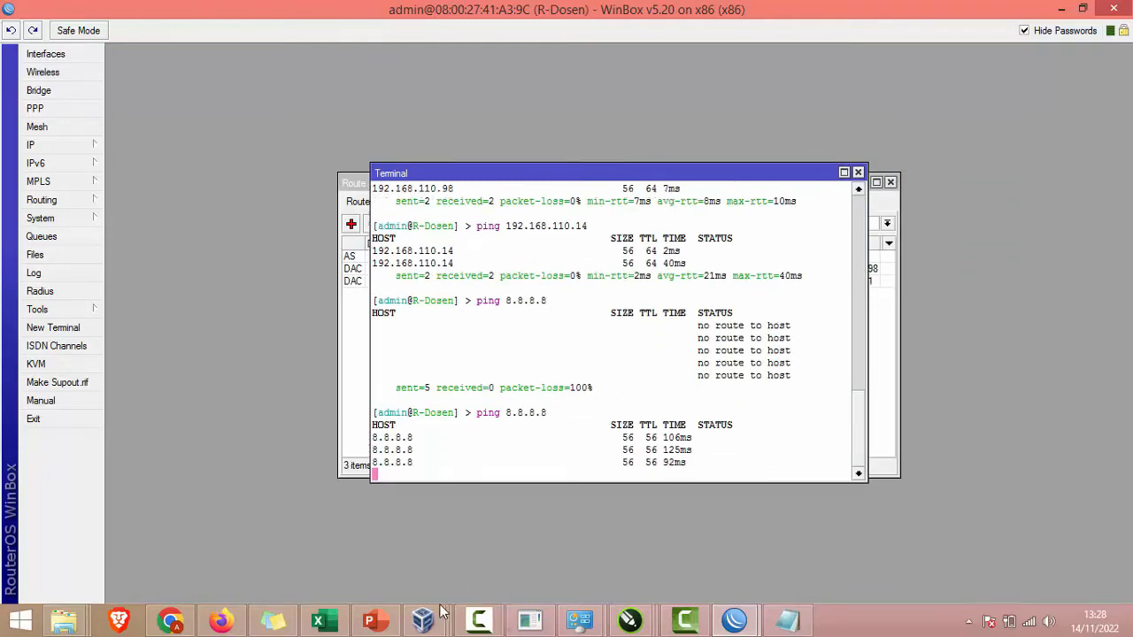
Step: In the Windows 7 guest, minimize Windows Firewall, dismiss the warning and focus the command prompt
mouse_move(441, 612)
click(686, 540)
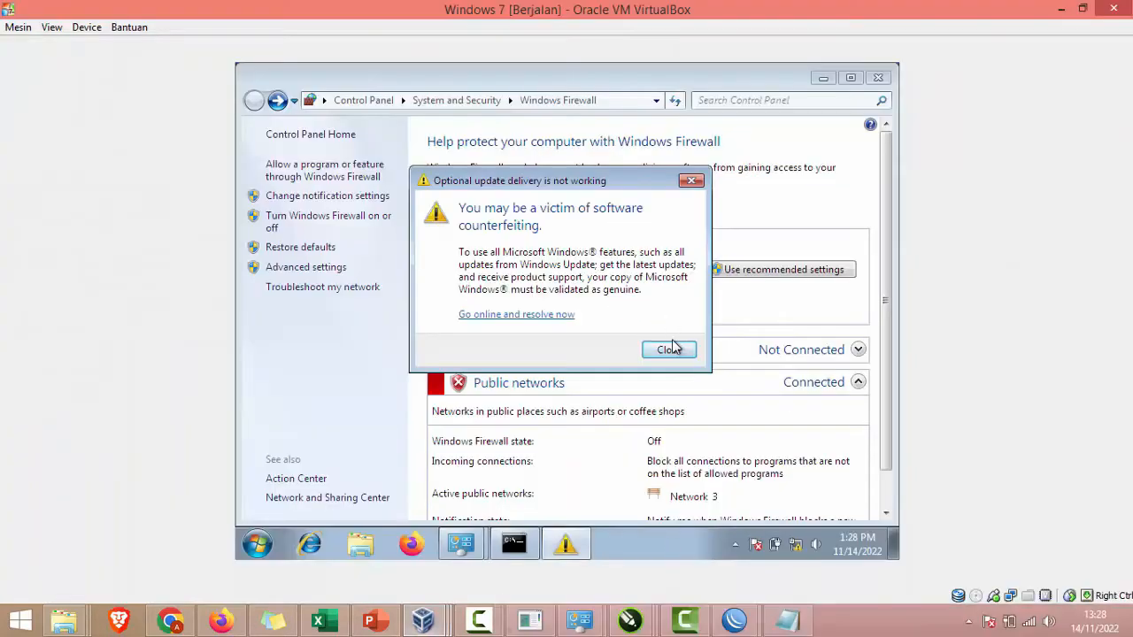
click(823, 77)
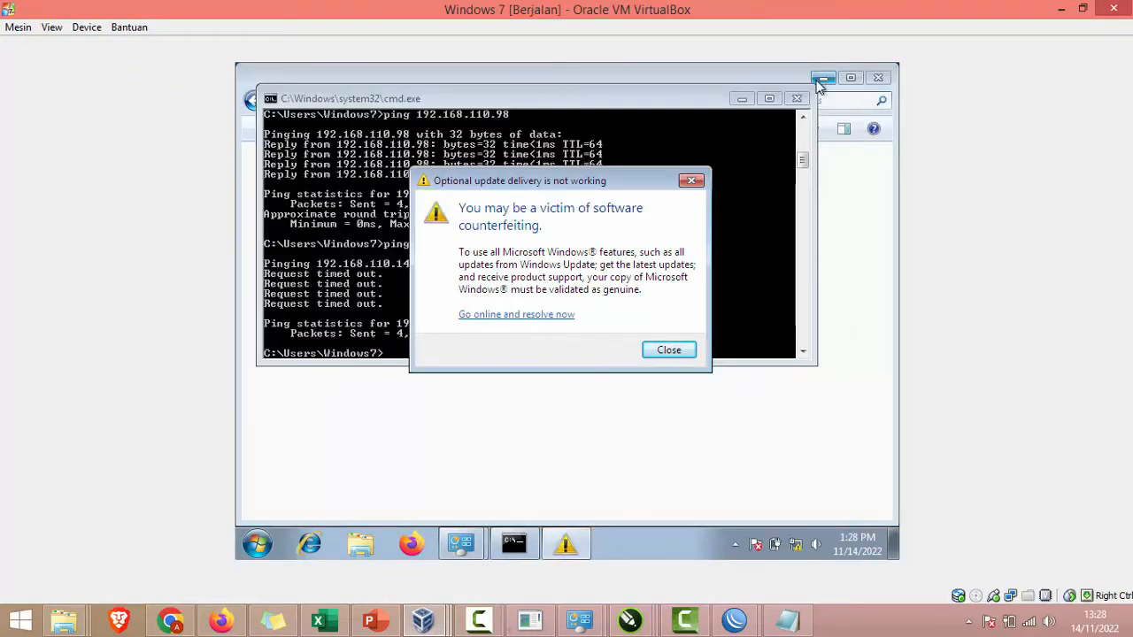
click(691, 180)
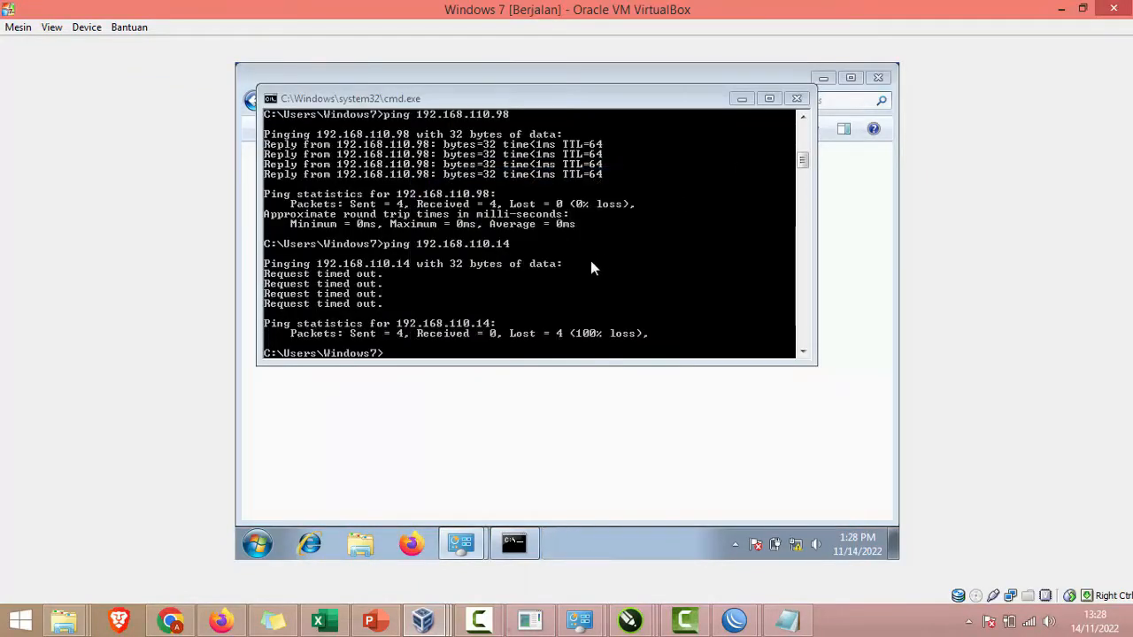
click(591, 263)
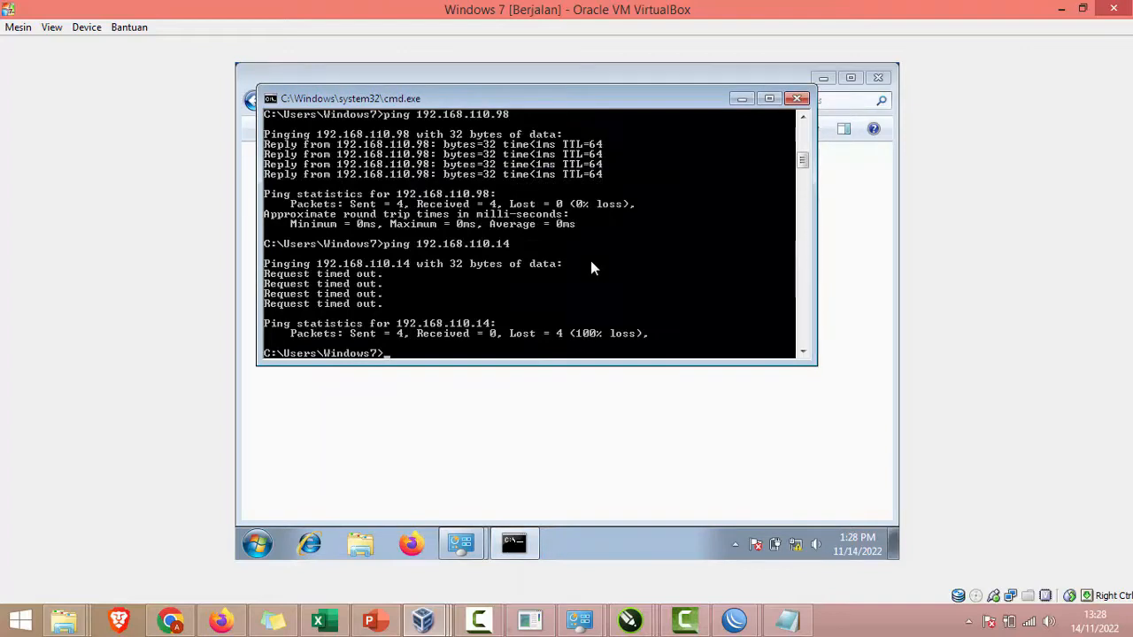
Step: Ping 192.168.110.14 and 8.8.8.8 from the client; both time out
key(Up)
key(Return)
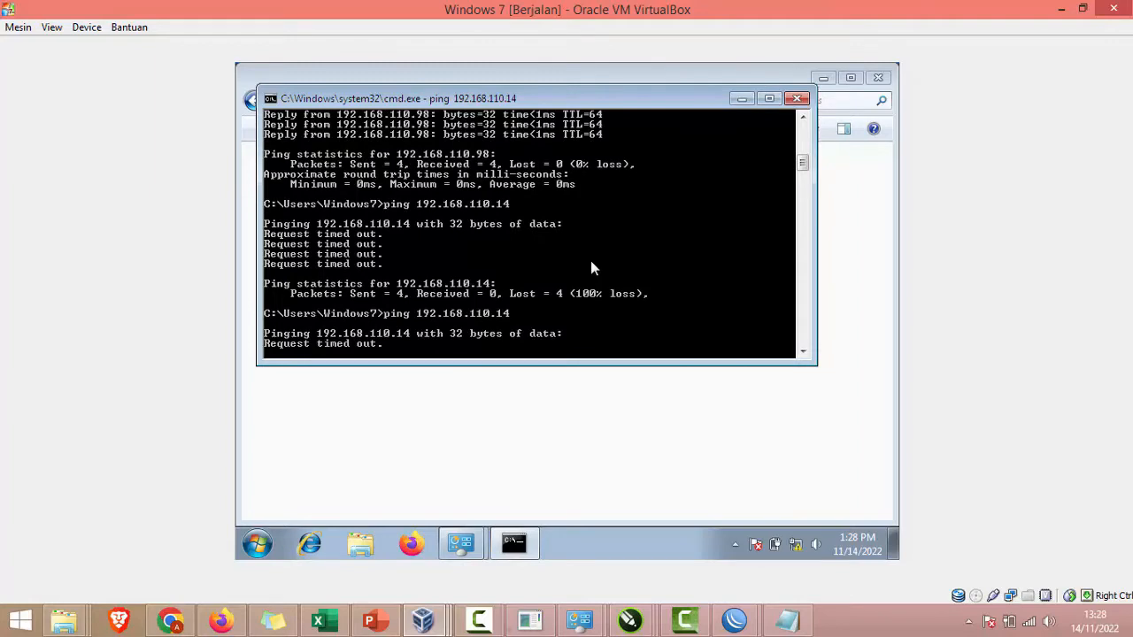
key(ctrl+c)
key(Up)
key(BackSpace)
key(BackSpace)
key(BackSpace)
key(BackSpace)
key(BackSpace)
key(BackSpace)
key(BackSpace)
key(BackSpace)
key(BackSpace)
key(BackSpace)
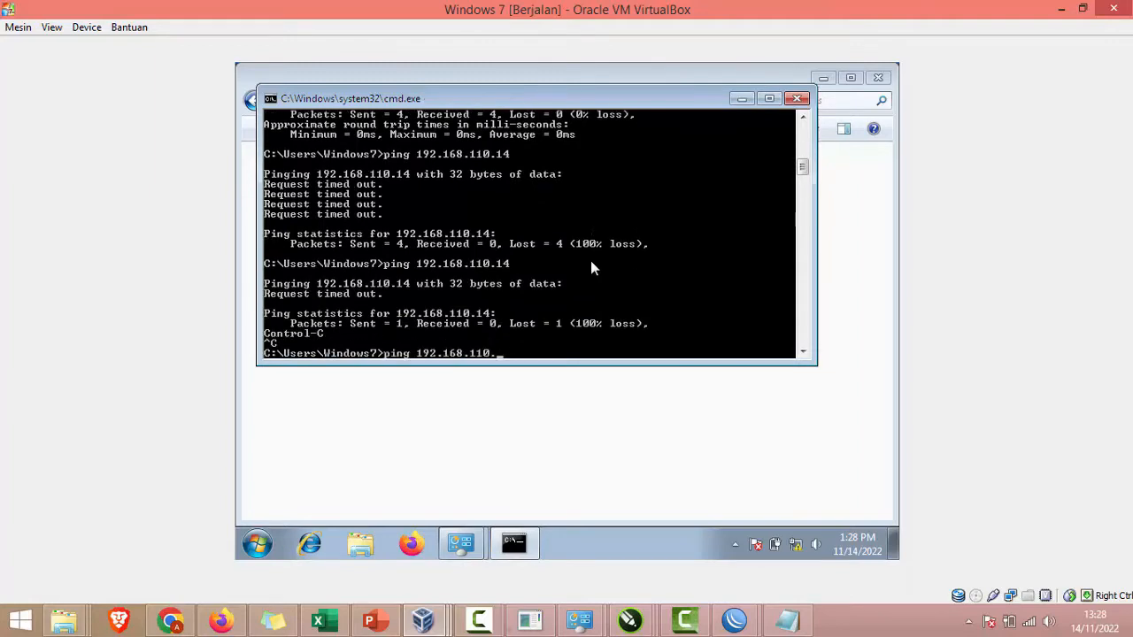
text(8.8.8.8)
key(Return)
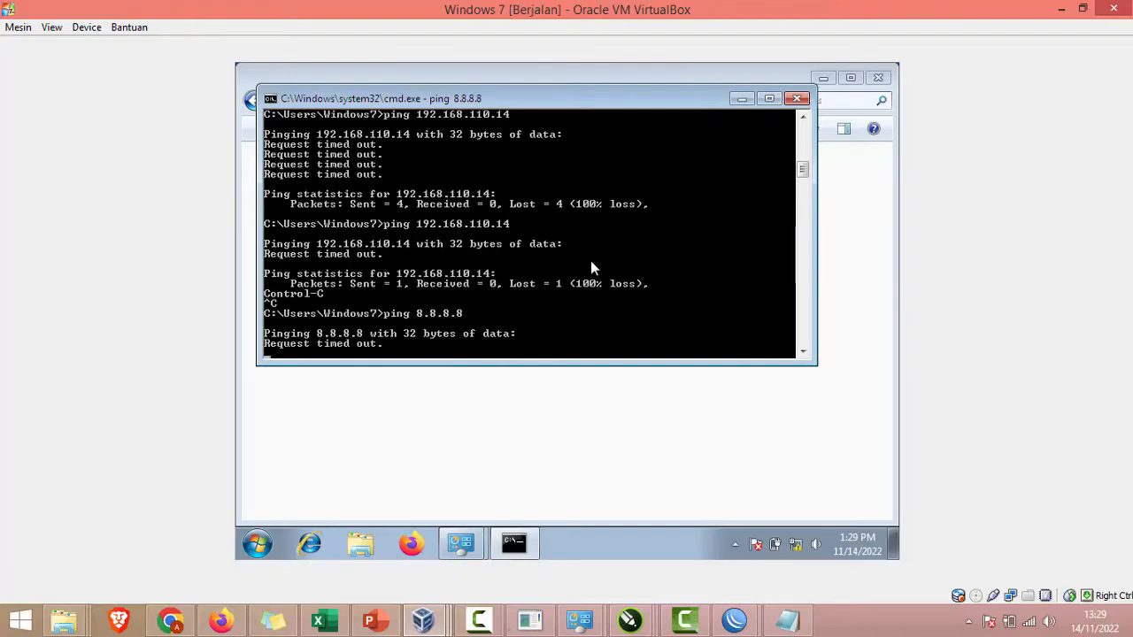
key(ctrl+c)
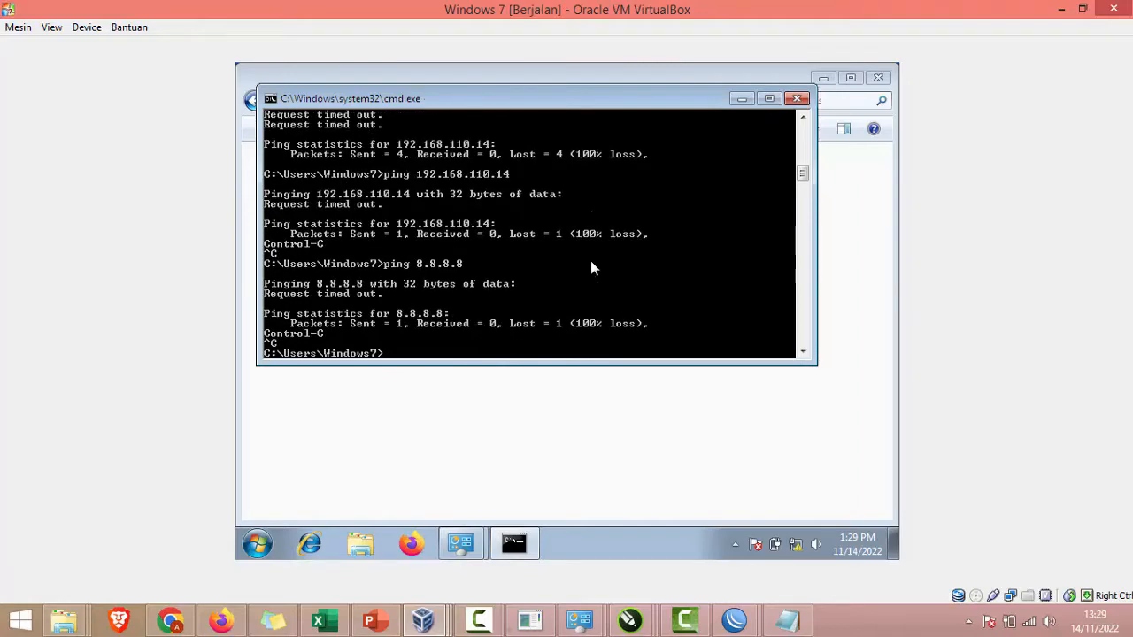
Step: Mark the NAT step on the slide and stop the running ping in the router terminal
click(371, 619)
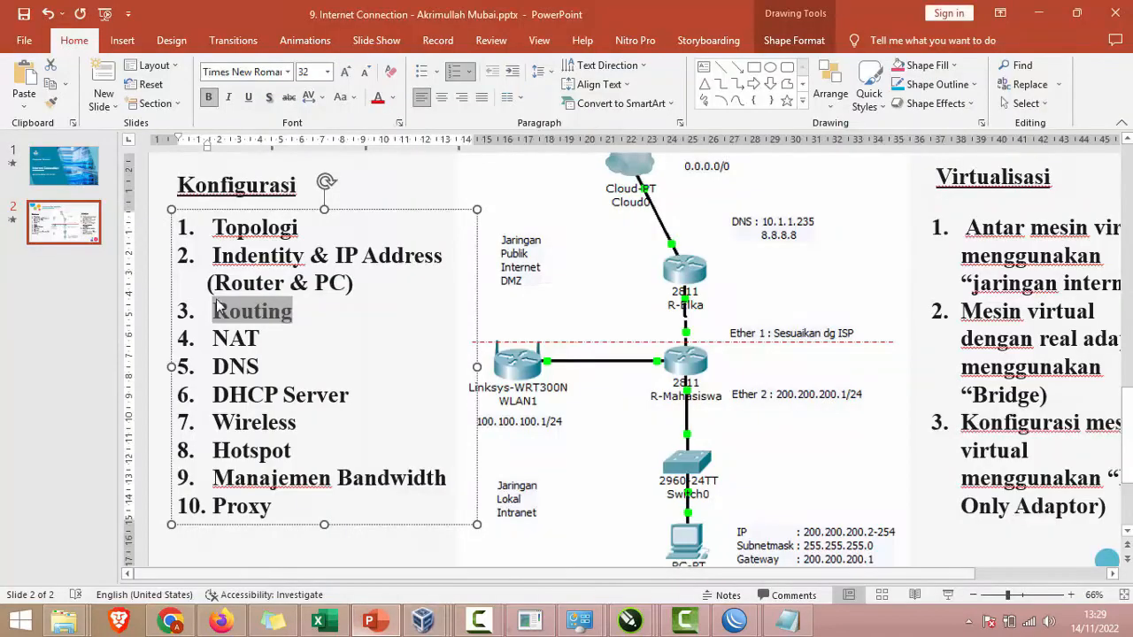
click(262, 337)
double_click(252, 337)
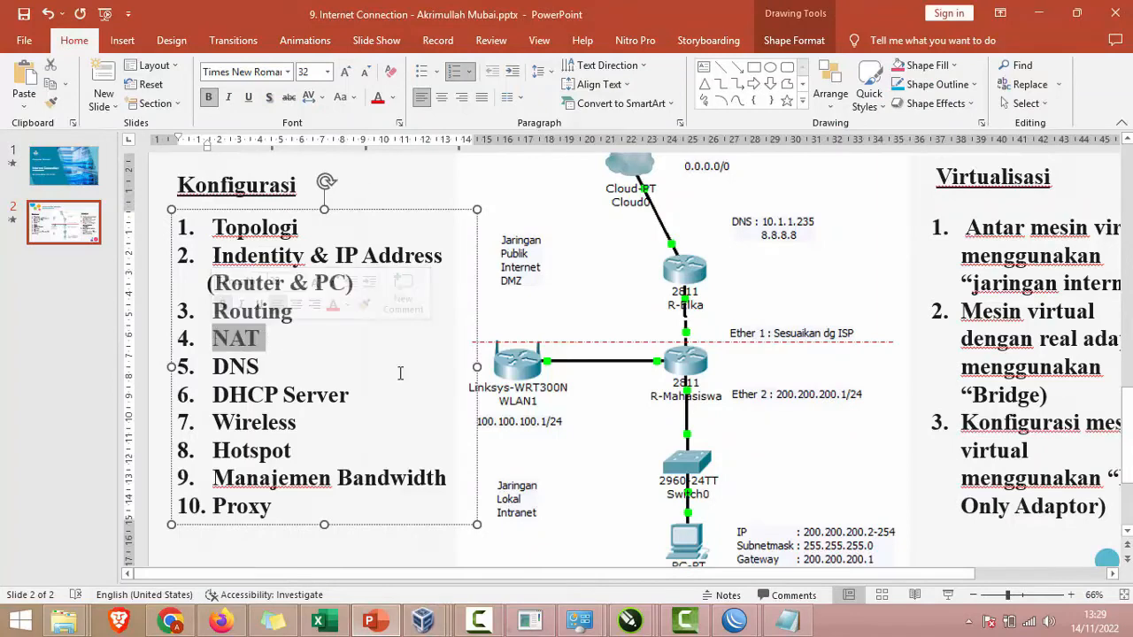
click(785, 621)
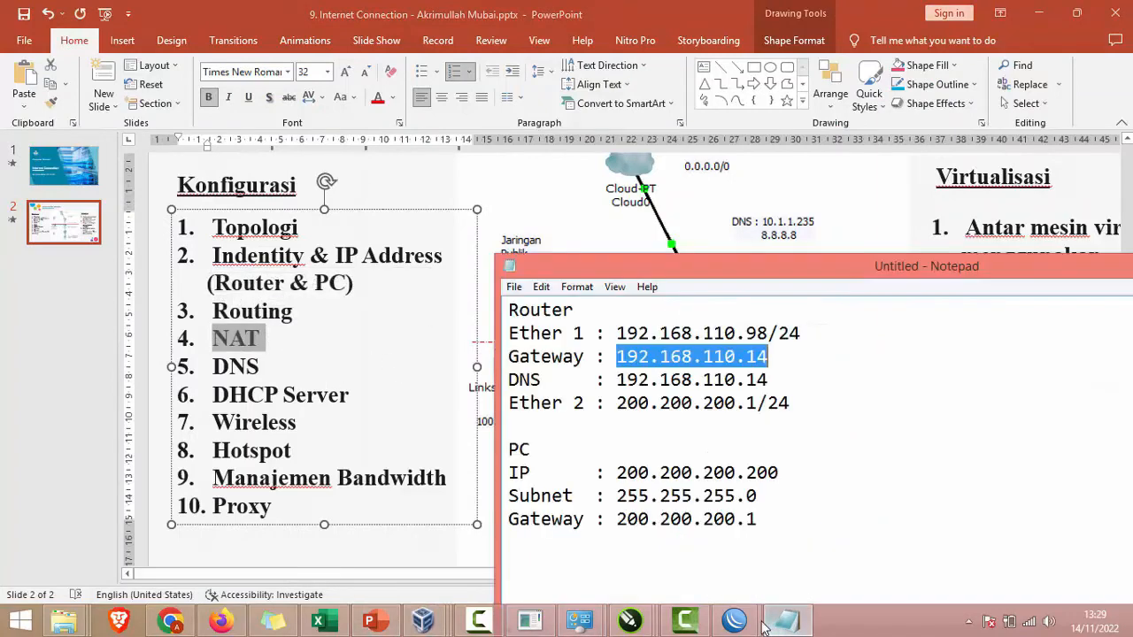
click(737, 621)
click(644, 522)
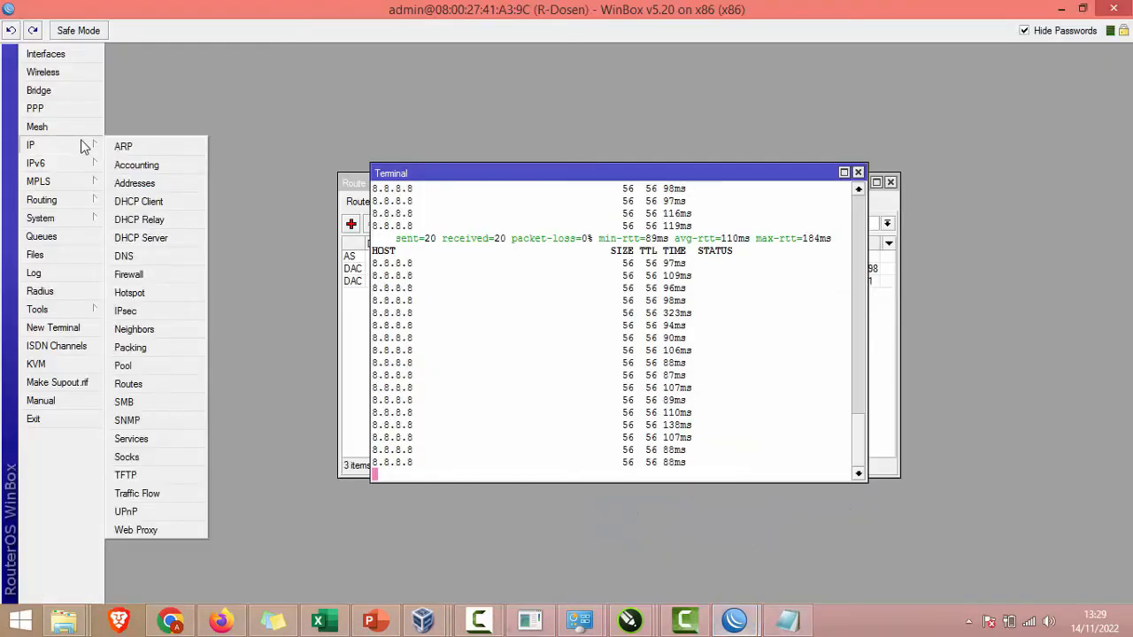
key(ctrl+c)
Step: Add a srcnat firewall NAT rule with out-interface ether1 and action masquerade
mouse_move(89, 145)
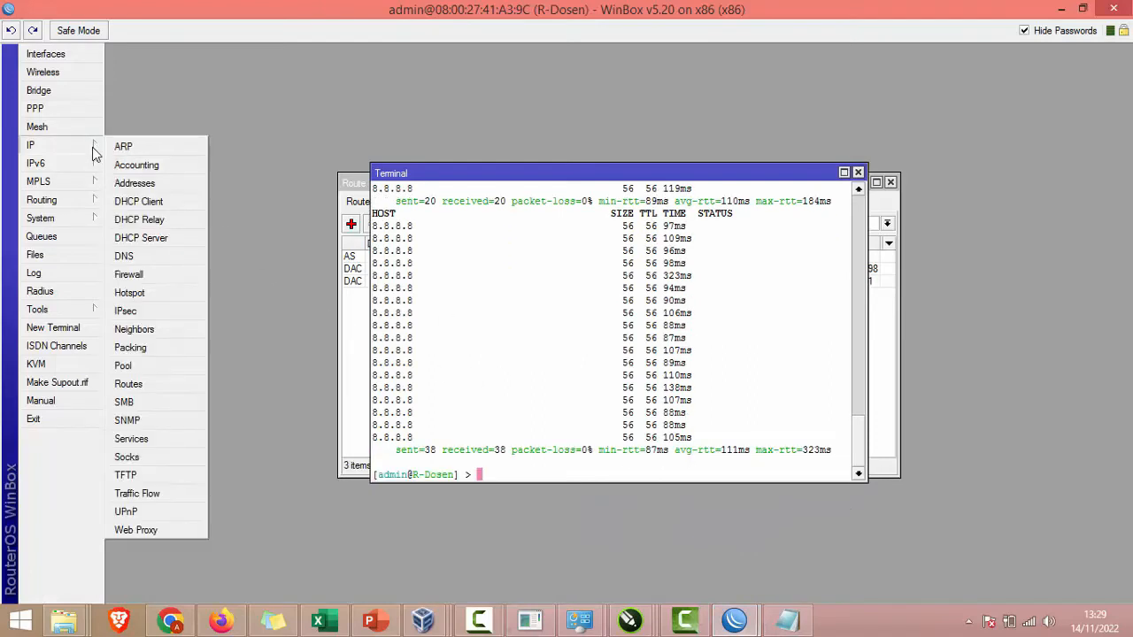
click(133, 276)
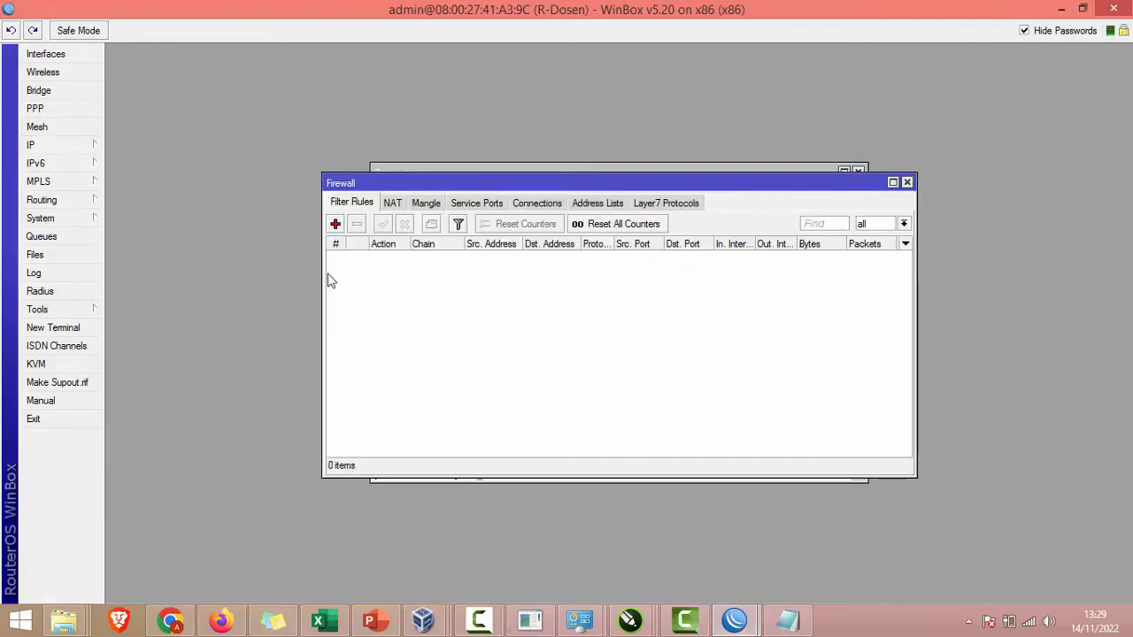
click(391, 204)
click(338, 224)
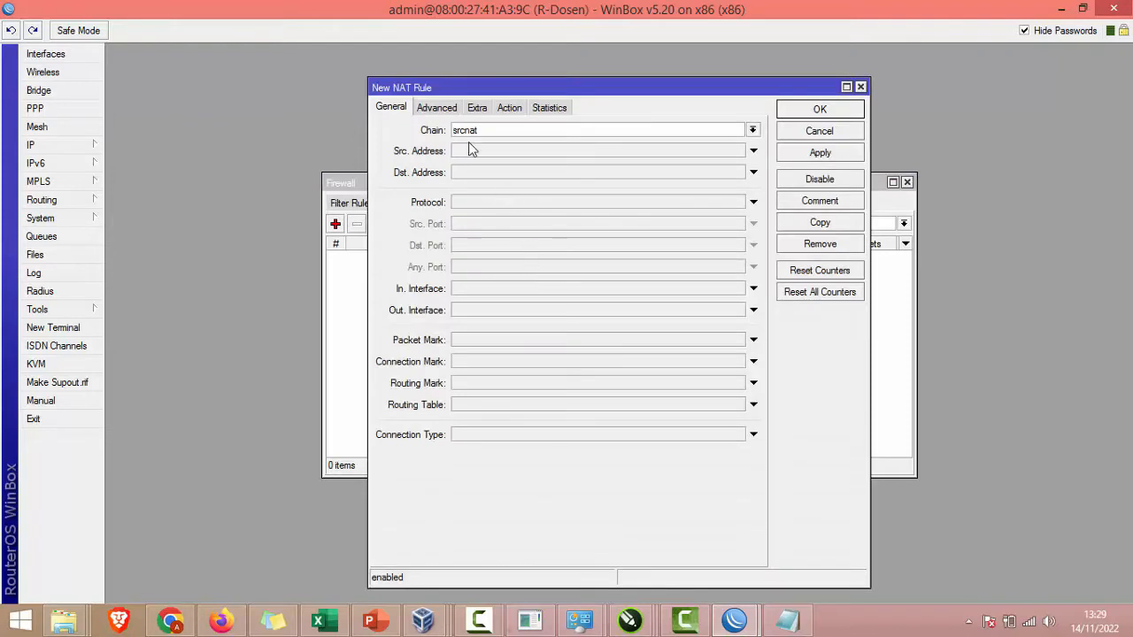
click(509, 311)
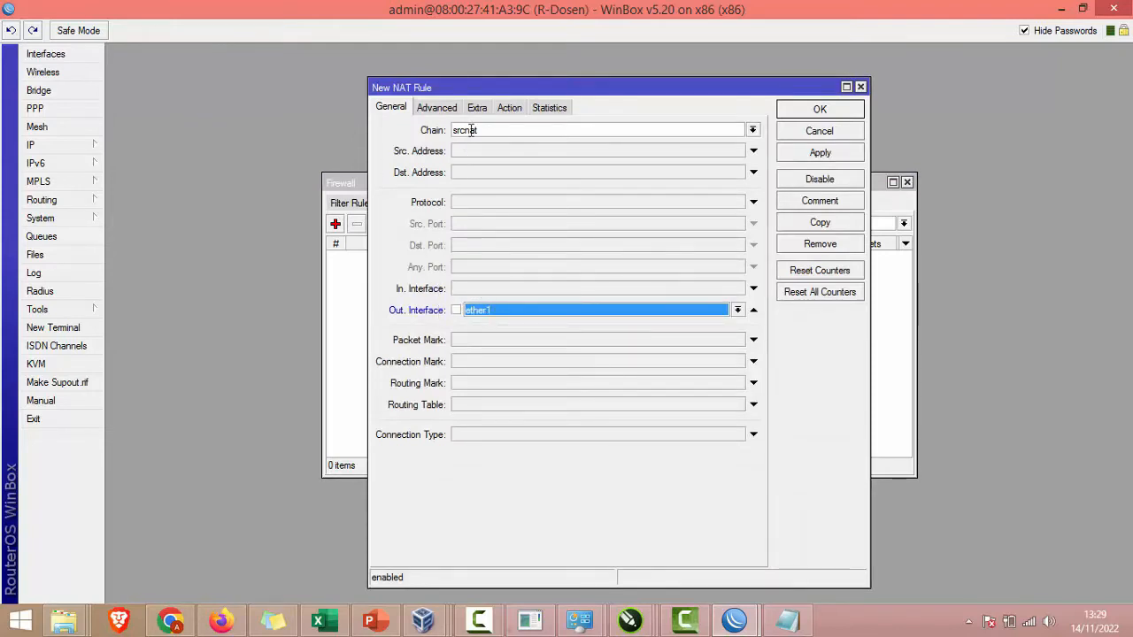
click(509, 107)
click(524, 133)
click(516, 188)
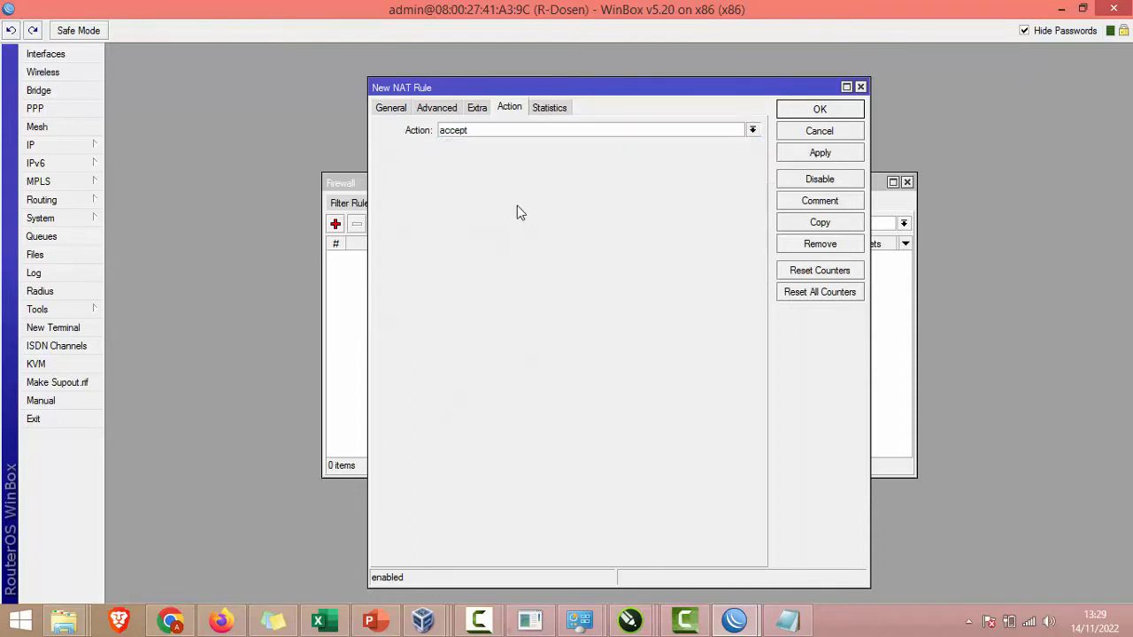
click(802, 115)
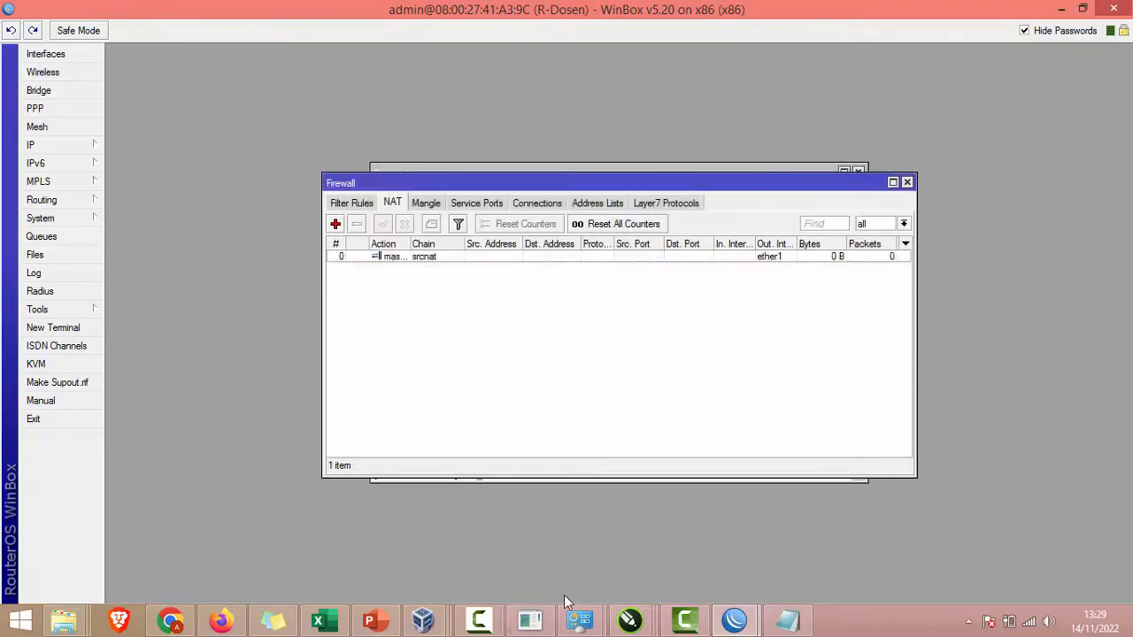
mouse_move(423, 621)
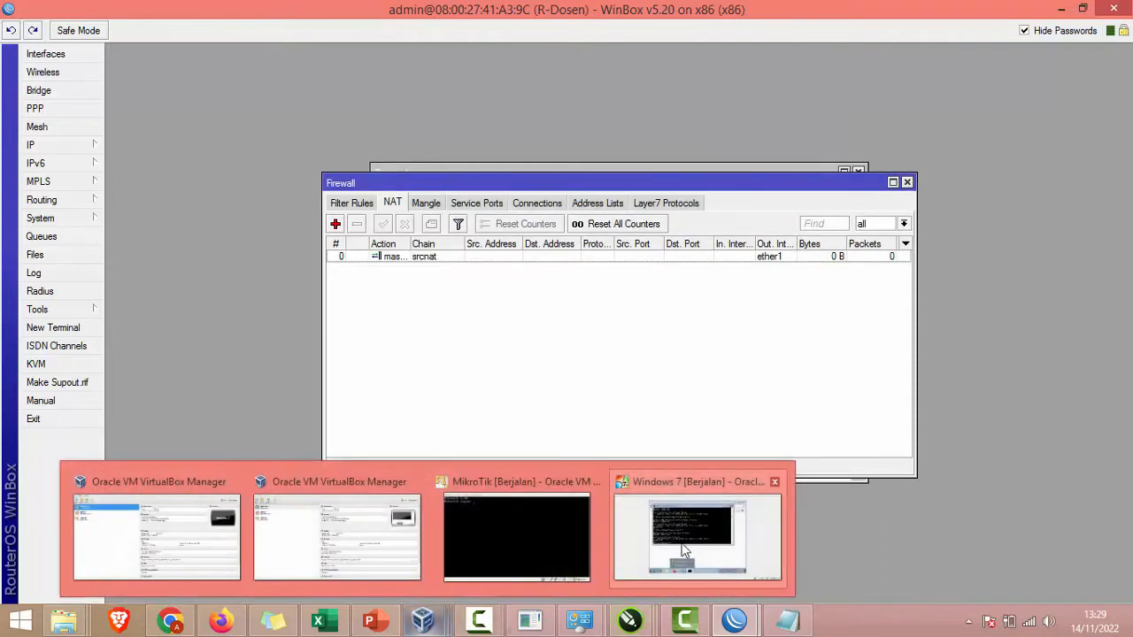
click(693, 536)
Step: Rerun pings to 192.168.110.14 and 8.8.8.8 from the client, both now replying
key(Up)
key(Up)
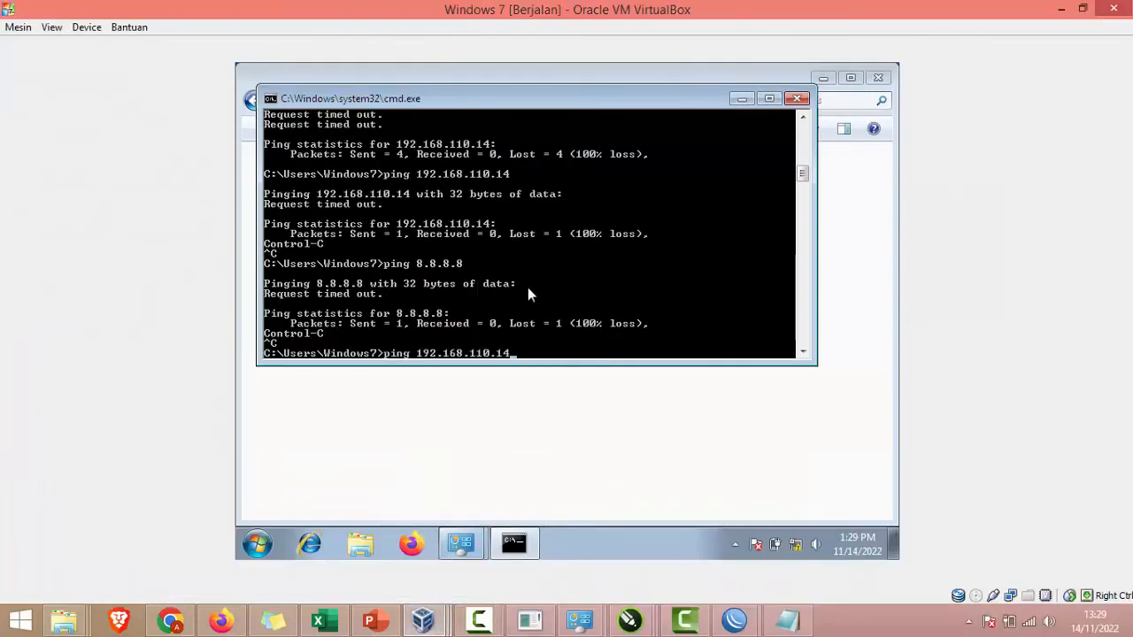
key(Return)
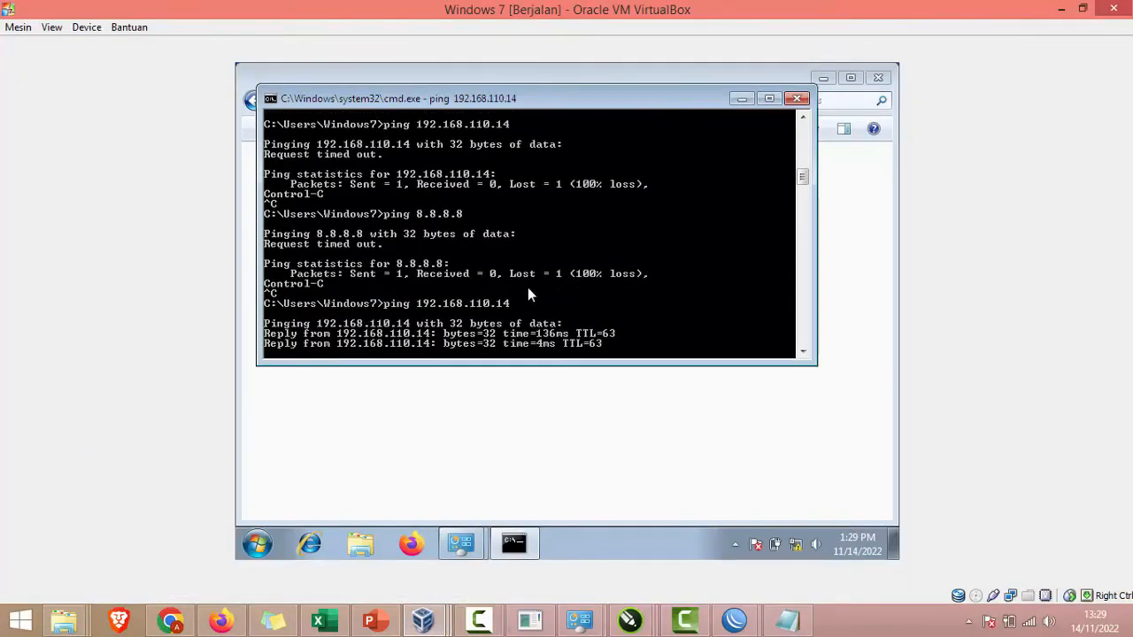
key(ctrl+c)
key(Up)
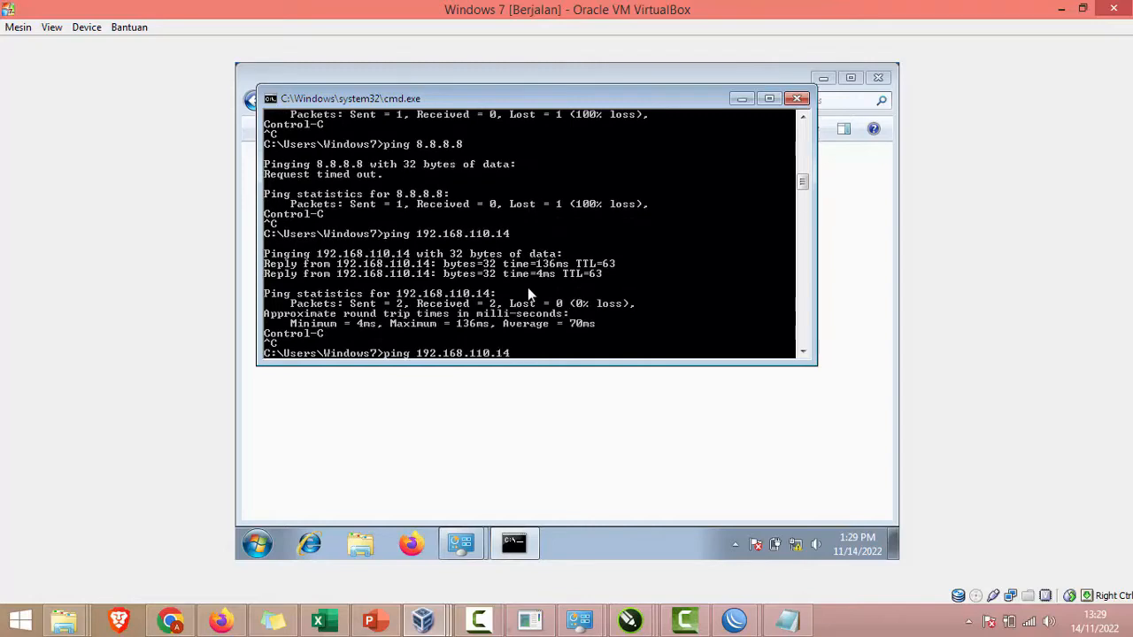
key(Up)
key(Return)
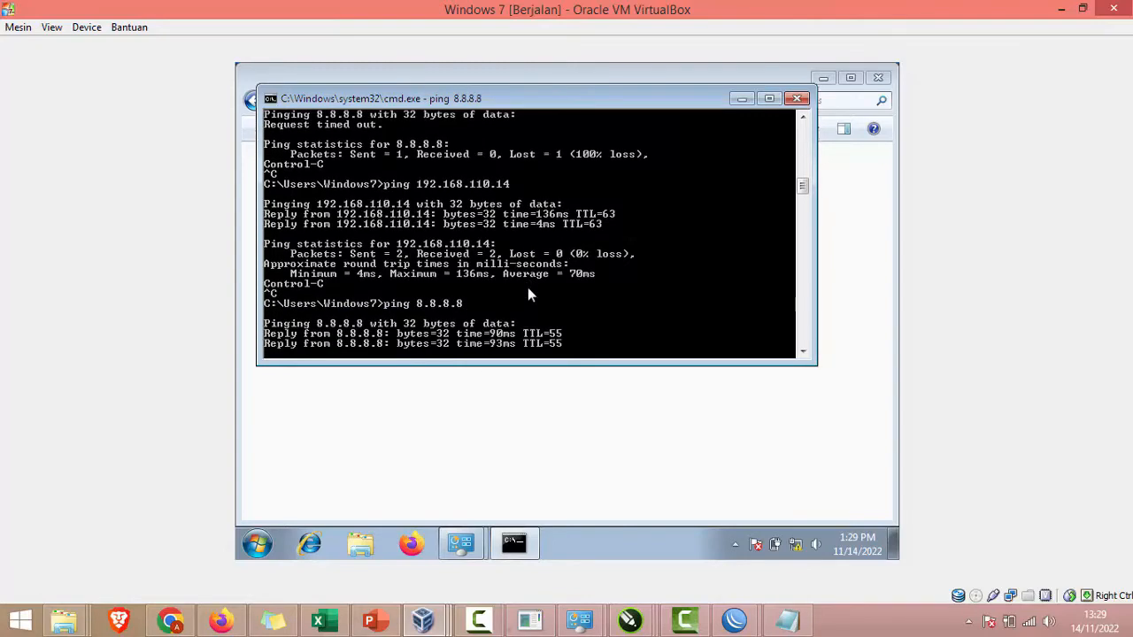
key(ctrl+c)
Step: Open Firefox, enter the google address, and dismiss the notification bars
click(495, 522)
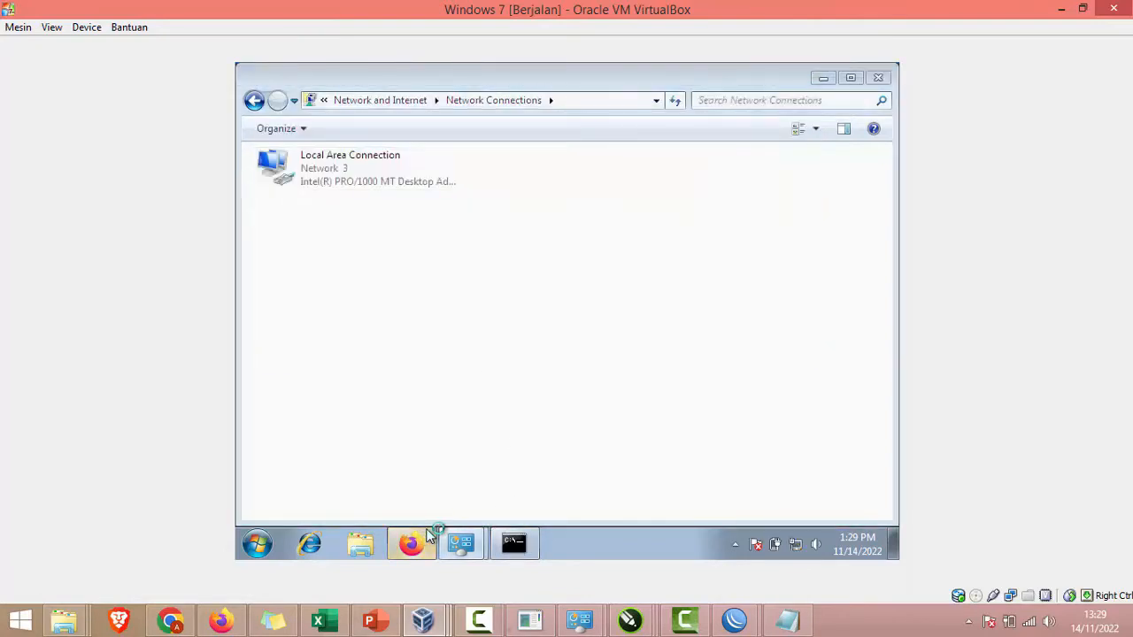
click(428, 535)
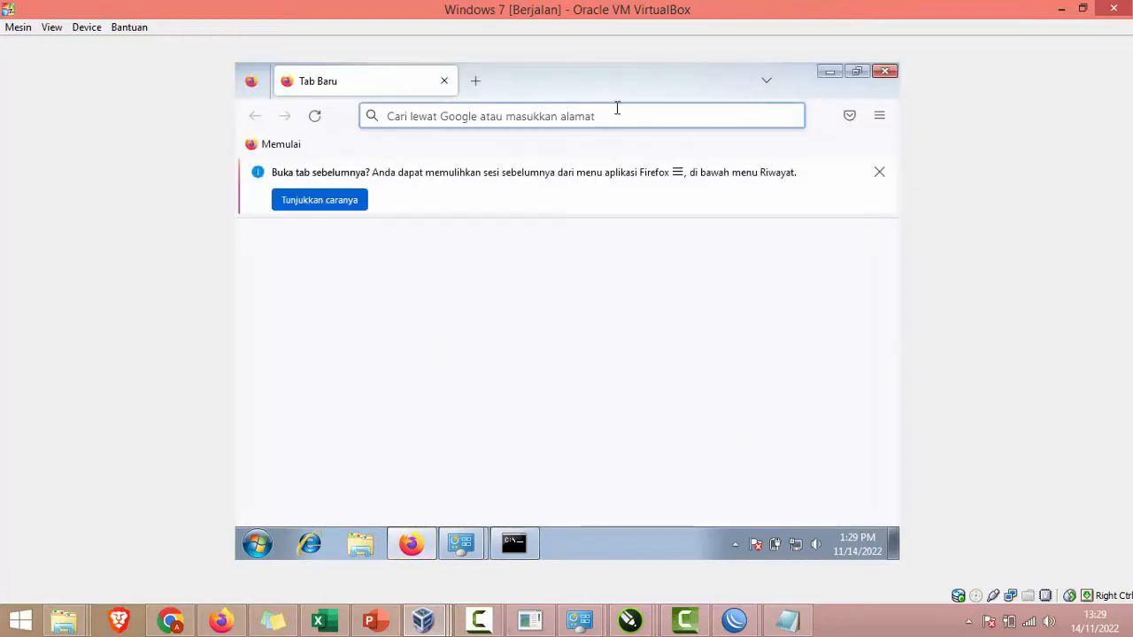
text(googl)
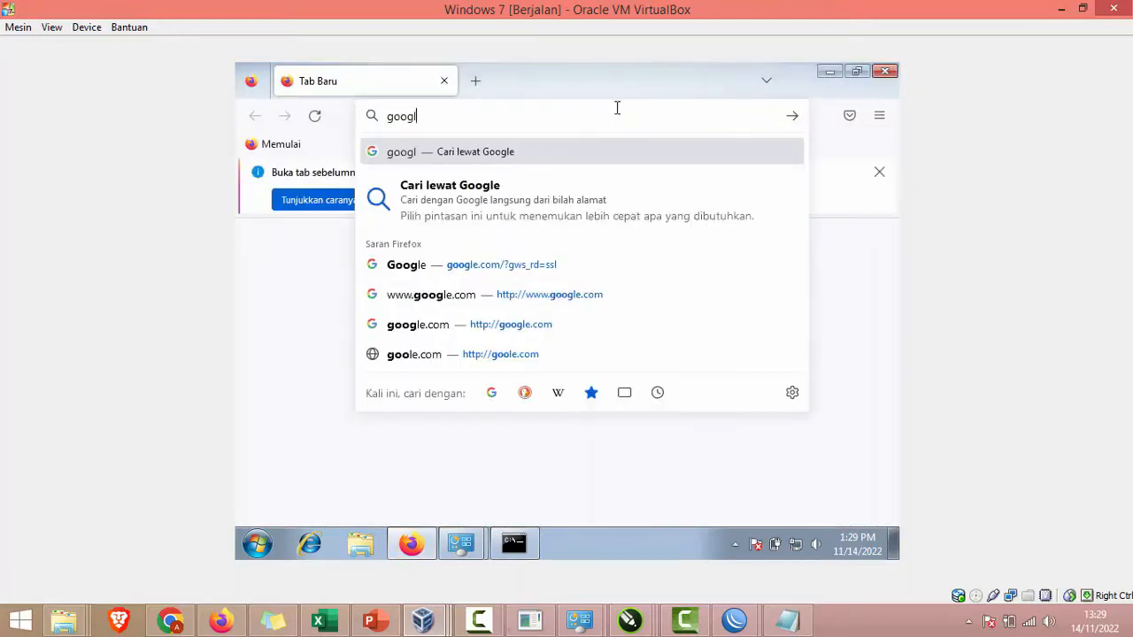
text(e.o)
text(com)
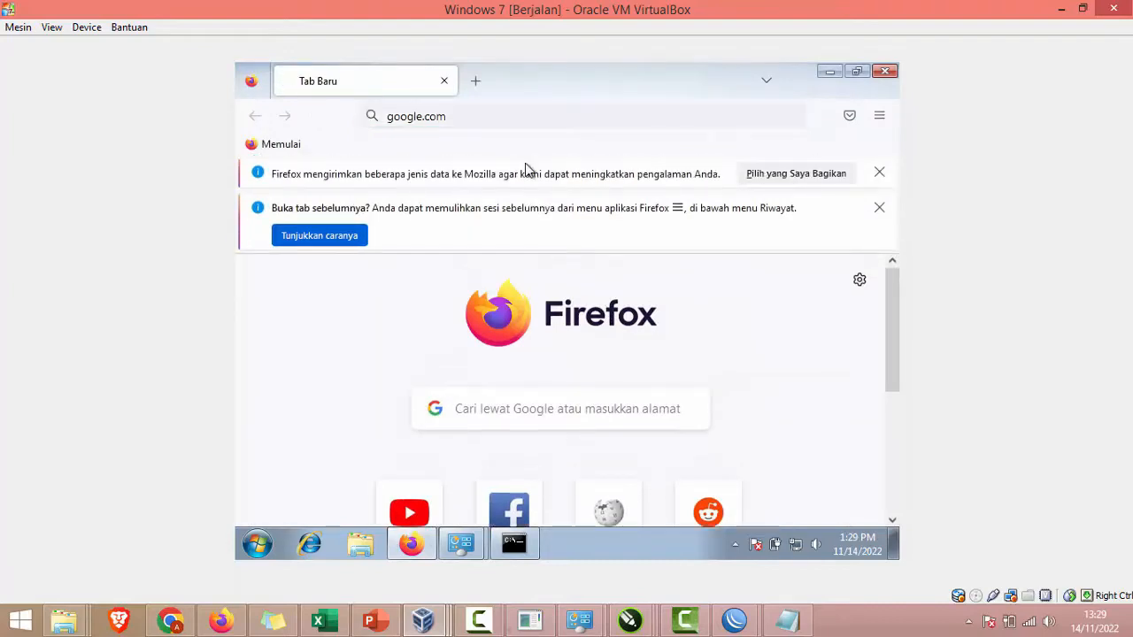
click(879, 172)
click(878, 173)
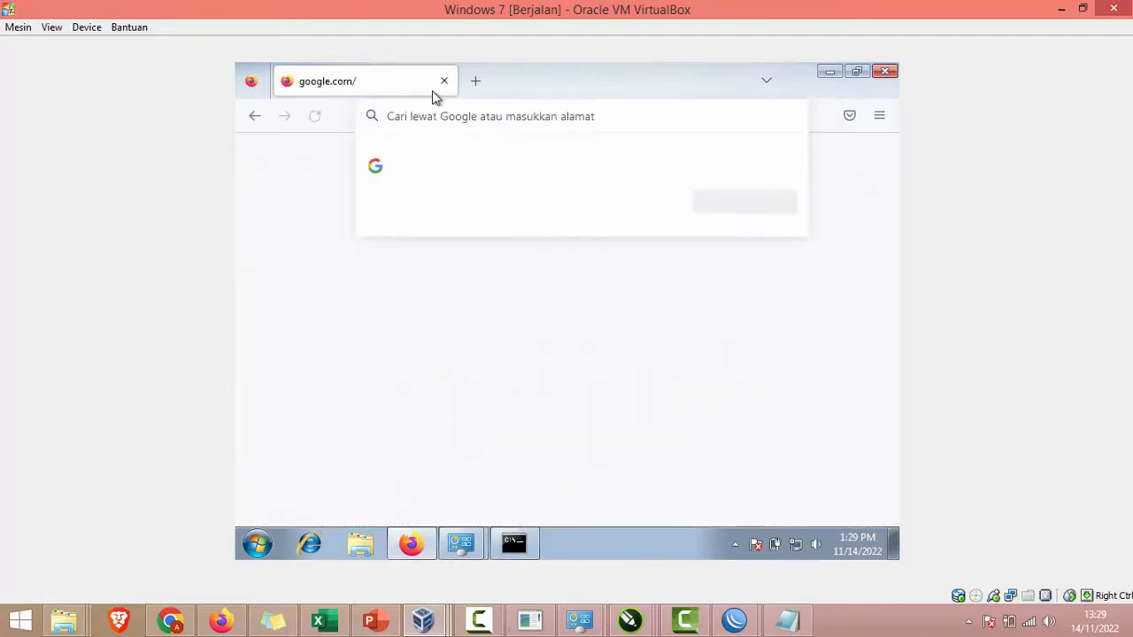
click(854, 227)
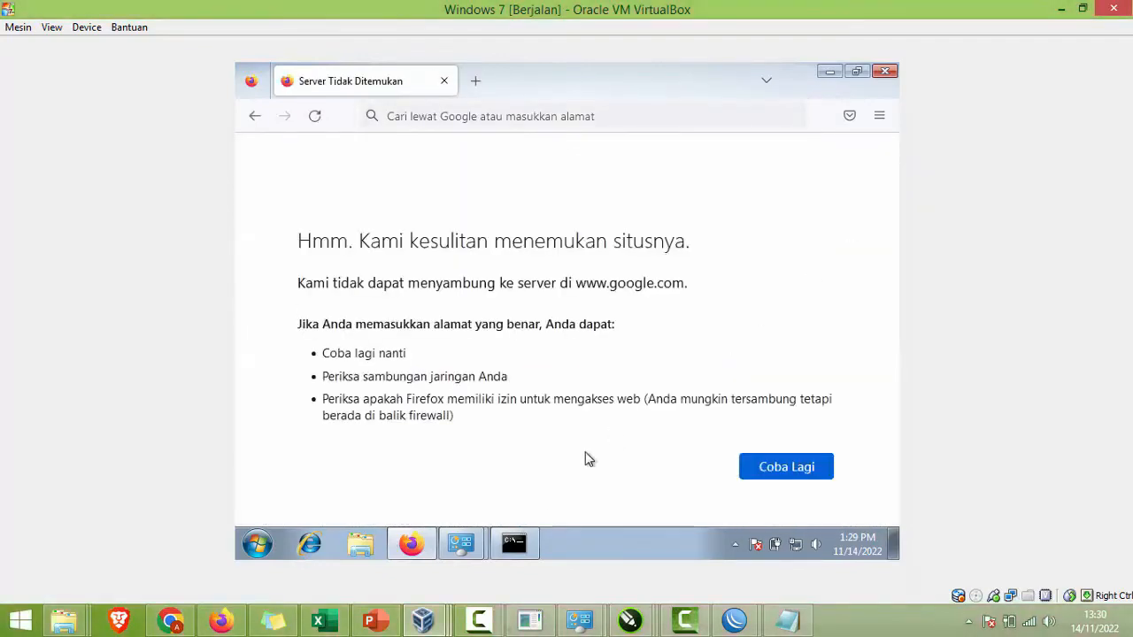
Step: Mark the DNS step on the slide and select 192.168.110.14 in the Notepad notes
click(376, 621)
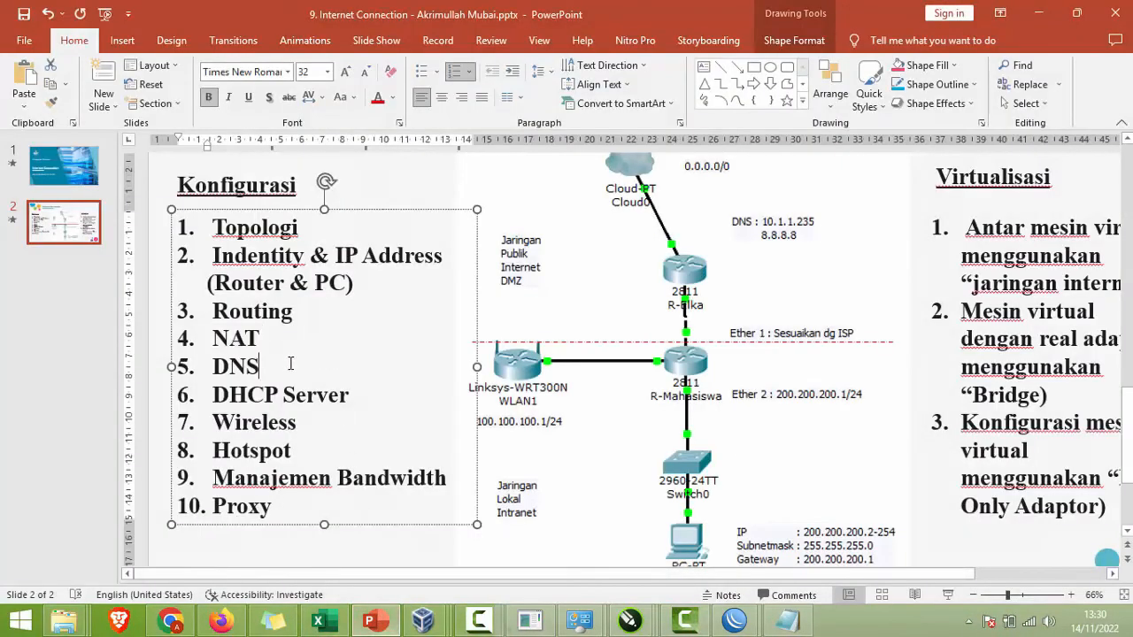
drag(291, 362, 206, 365)
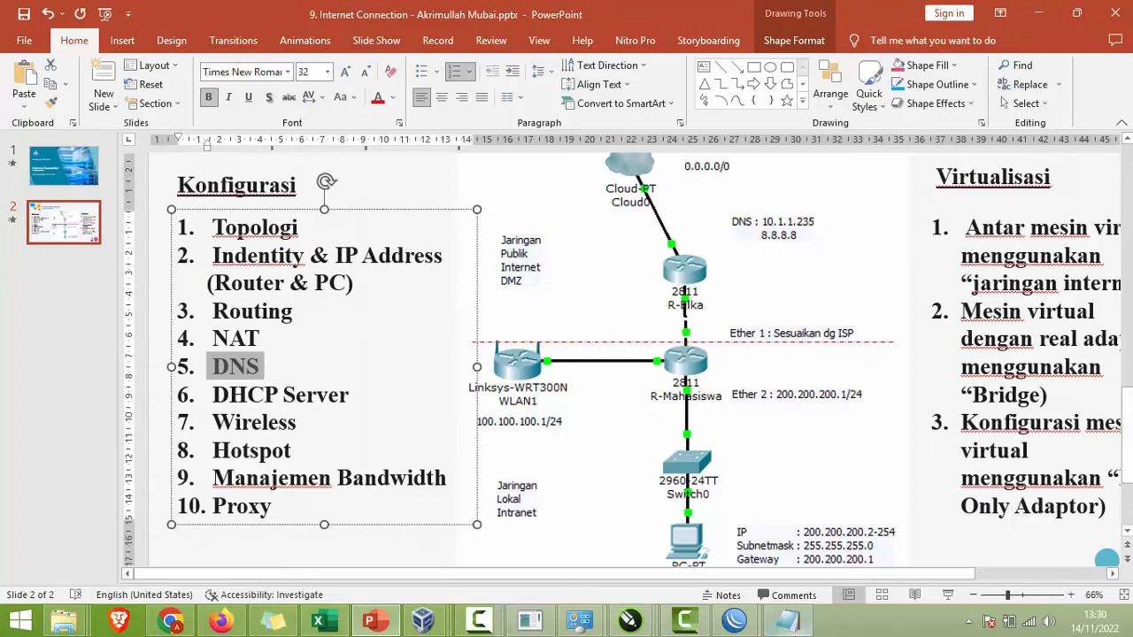
click(789, 623)
drag(622, 385, 766, 385)
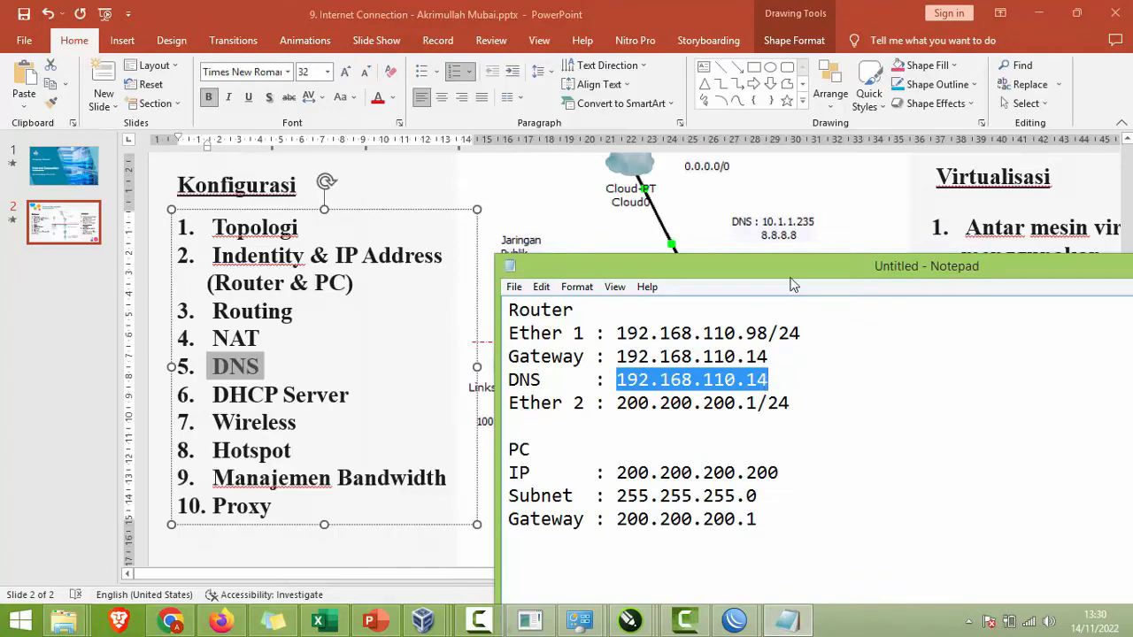
mouse_move(734, 619)
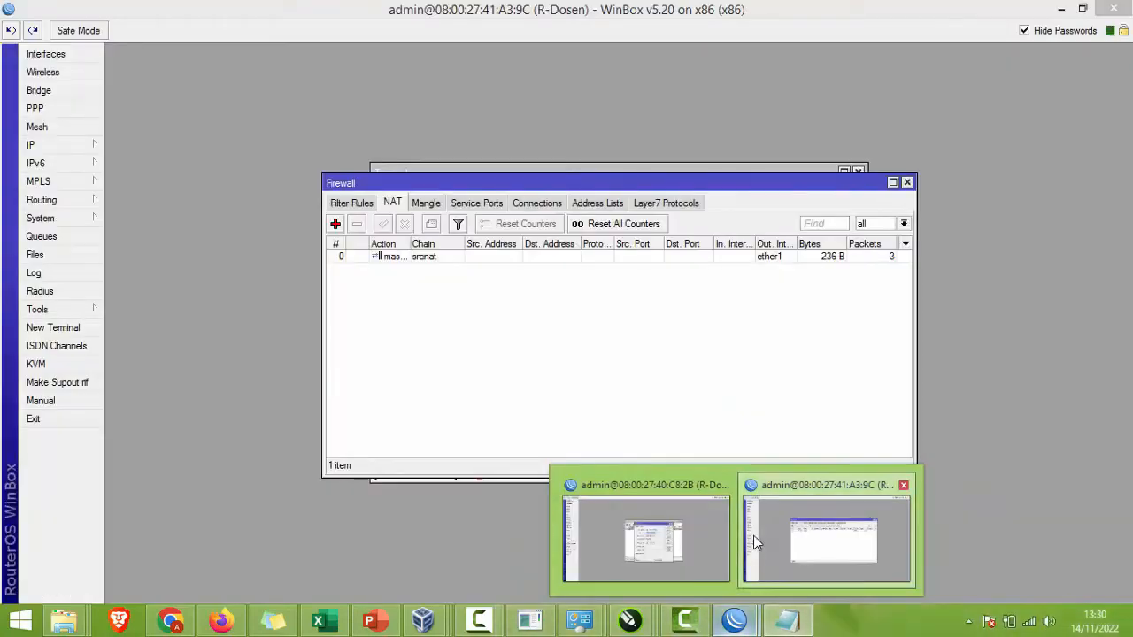
click(753, 536)
Step: Enter DNS servers 192.168.110.14 and 8.8.8.8, allow remote requests, and try applying
click(53, 145)
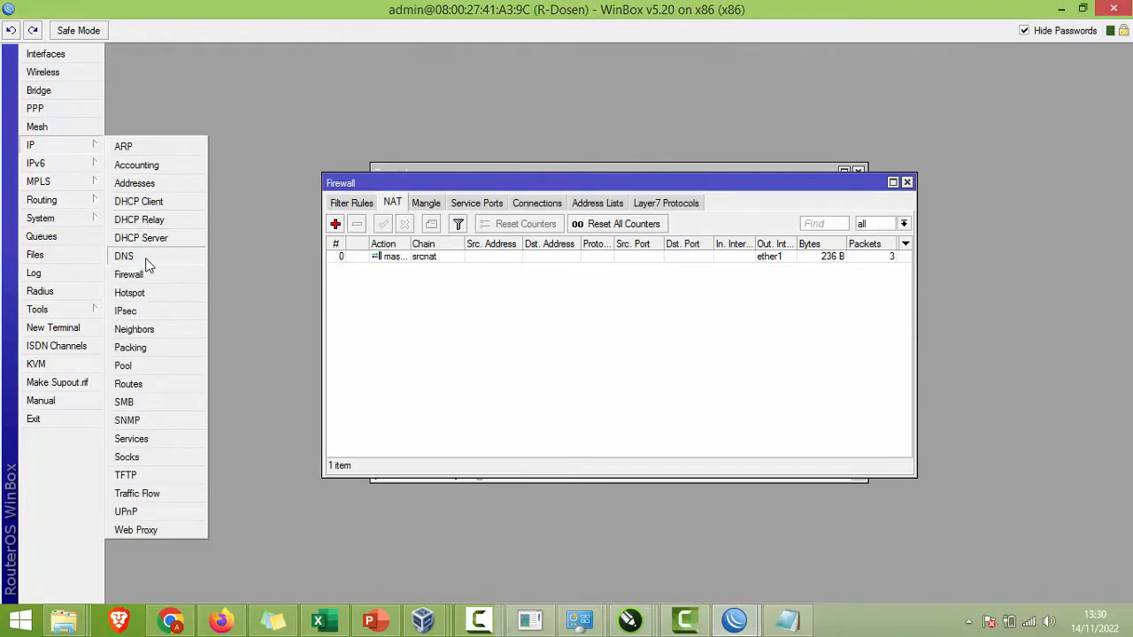
click(133, 258)
click(786, 620)
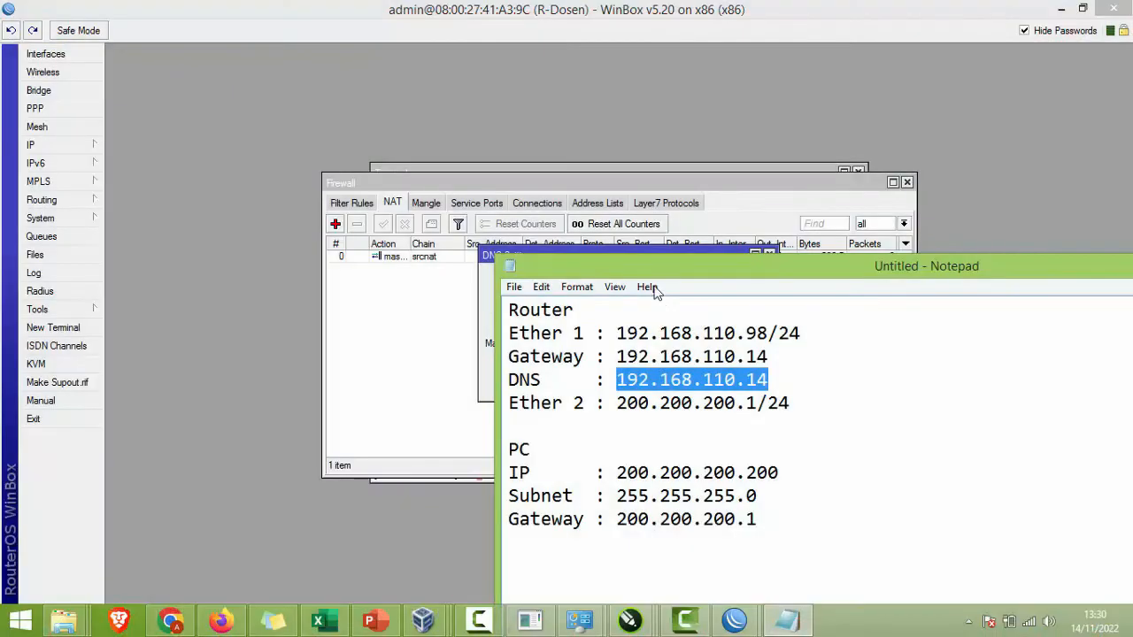
click(647, 252)
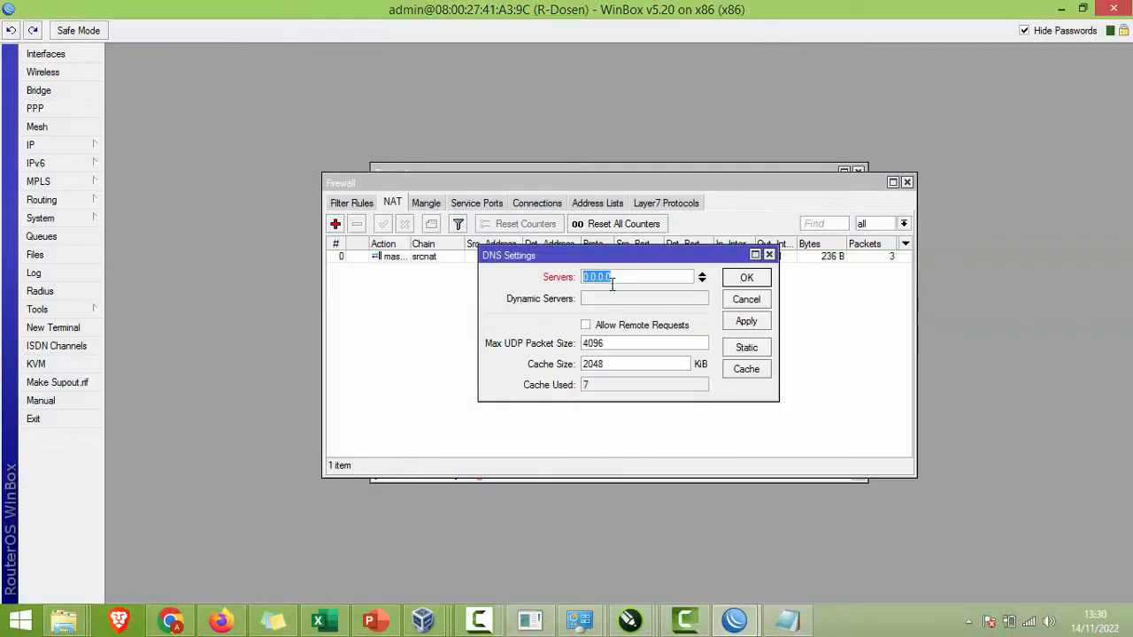
key(ctrl+v)
click(703, 281)
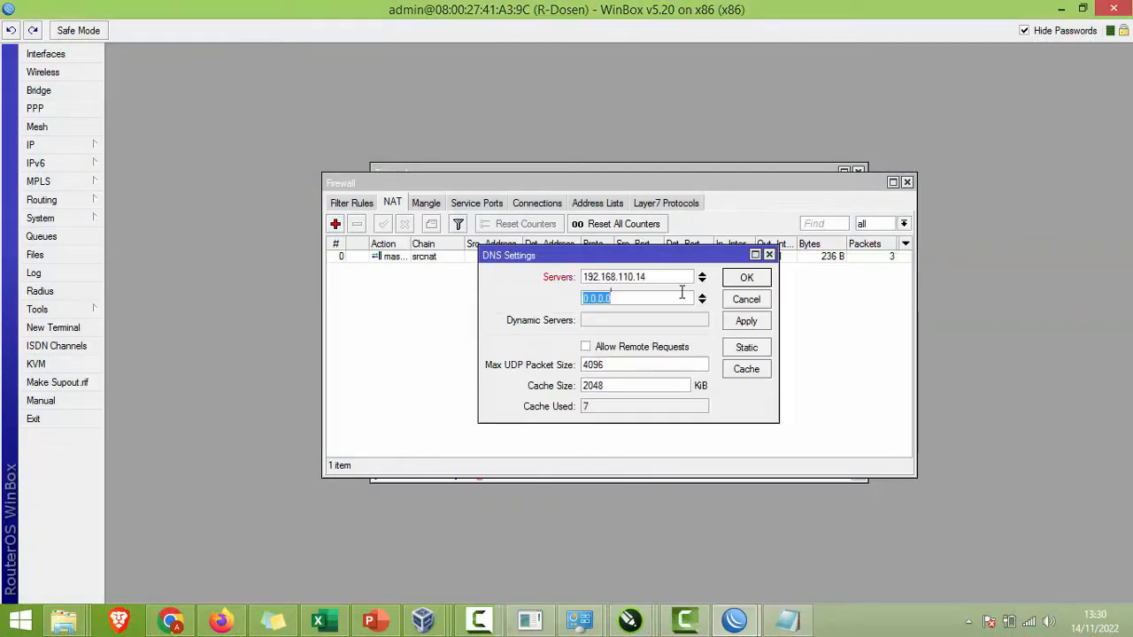
text(8.8..8)
click(585, 347)
click(728, 321)
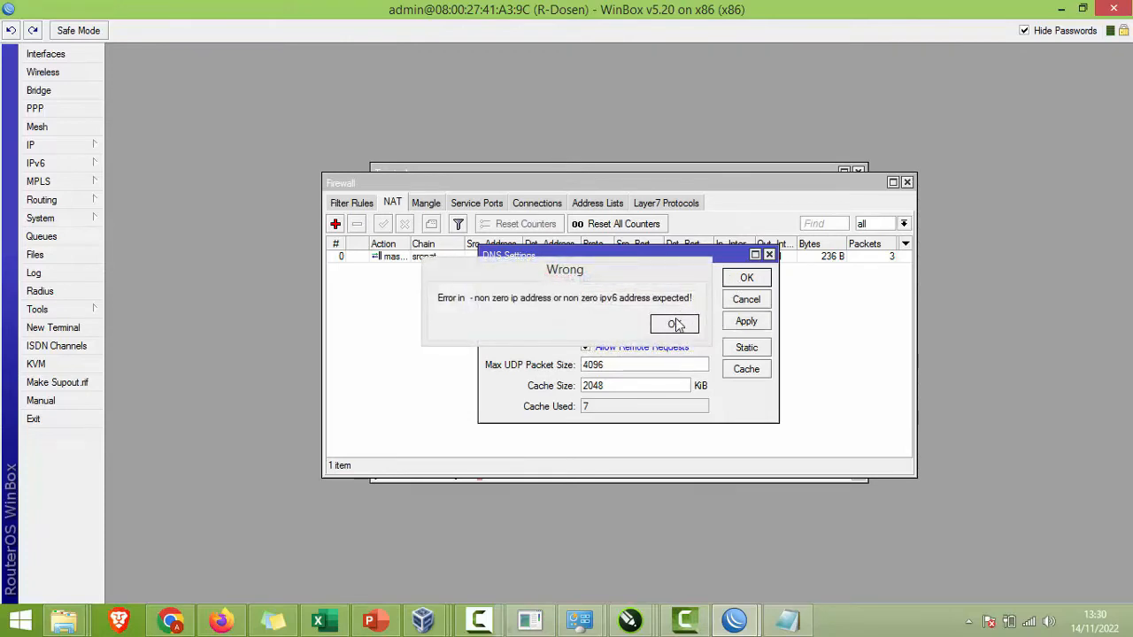
Step: Dismiss the invalid address errors and re-enter 192.168.110.14 as the first DNS server
click(676, 324)
click(655, 297)
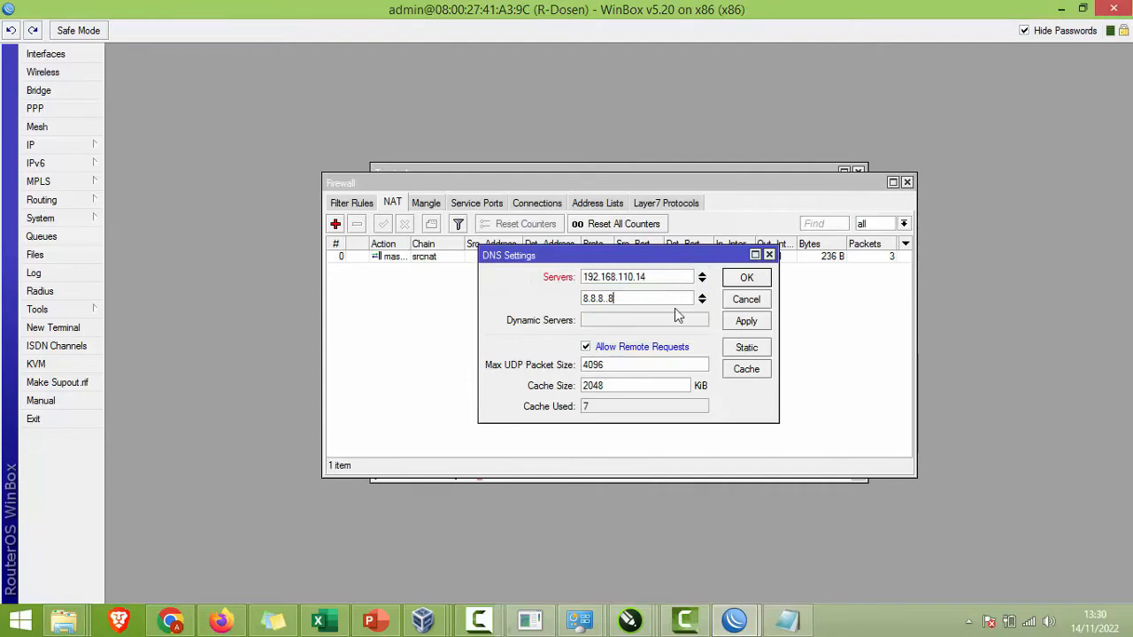
click(747, 322)
click(678, 324)
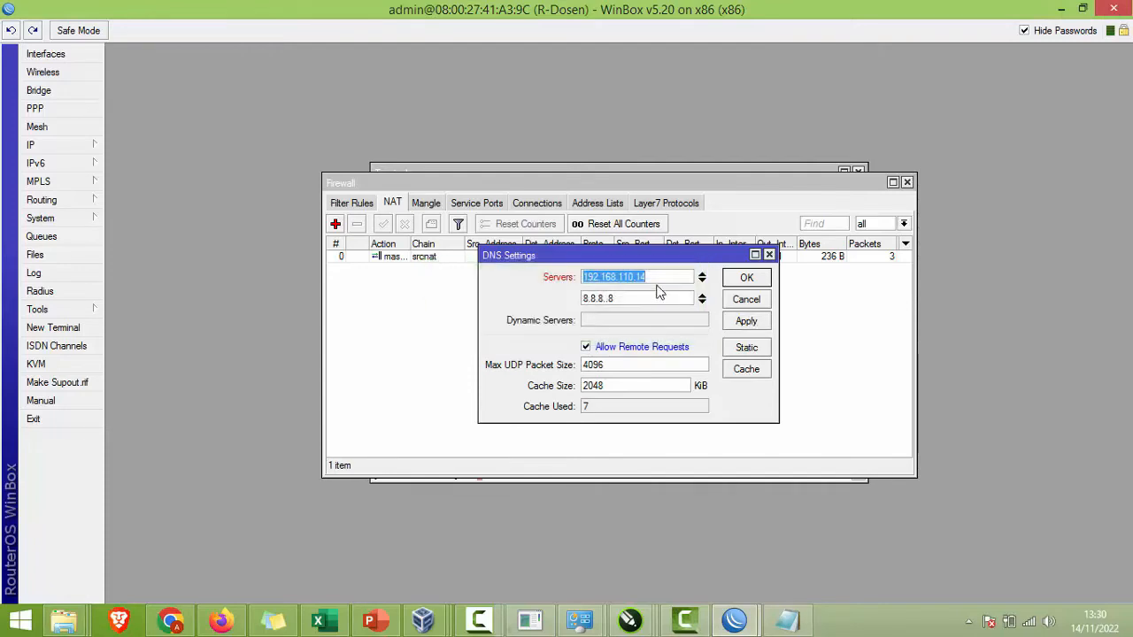
click(657, 280)
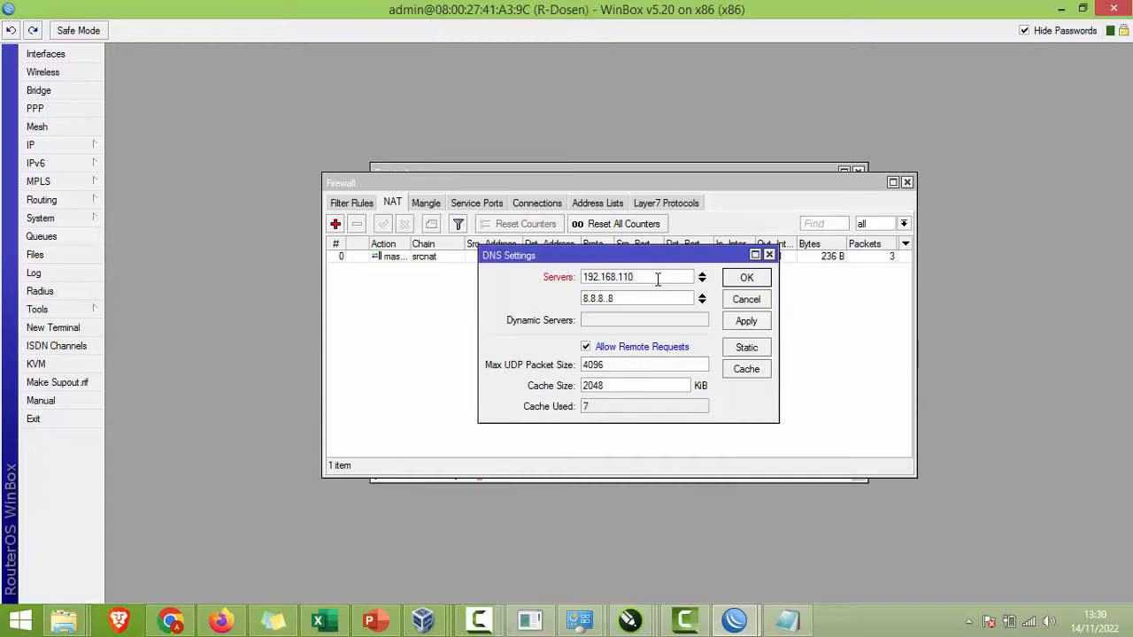
key(BackSpace)
key(BackSpace)
key(BackSpace)
key(BackSpace)
key(BackSpace)
key(BackSpace)
key(BackSpace)
key(BackSpace)
key(BackSpace)
key(BackSpace)
key(BackSpace)
key(BackSpace)
key(BackSpace)
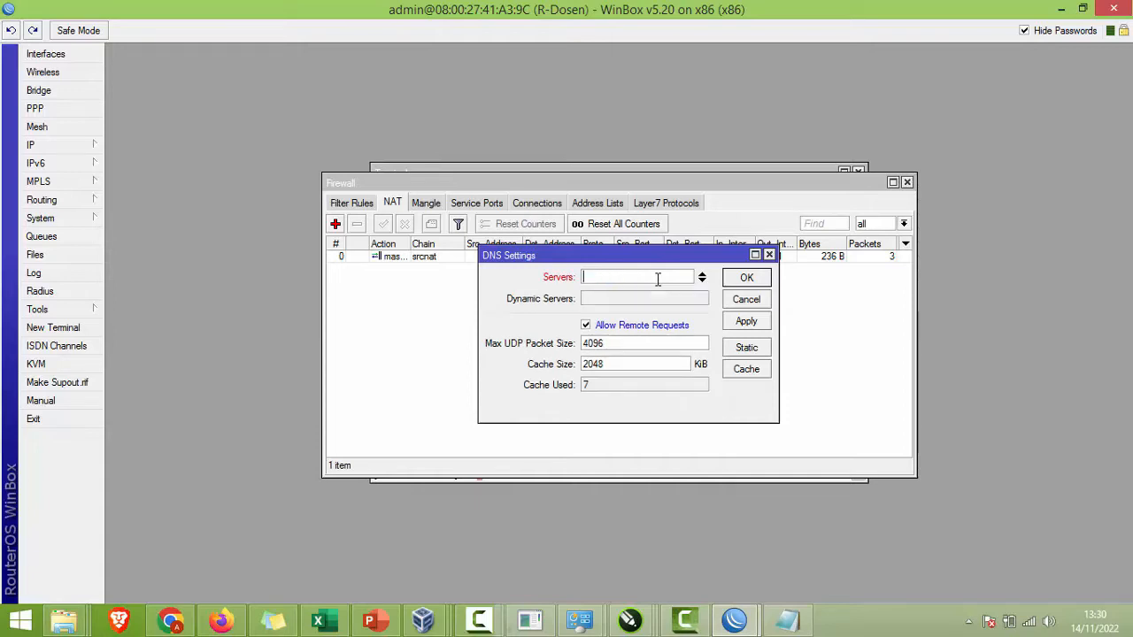
text(192.168.110)
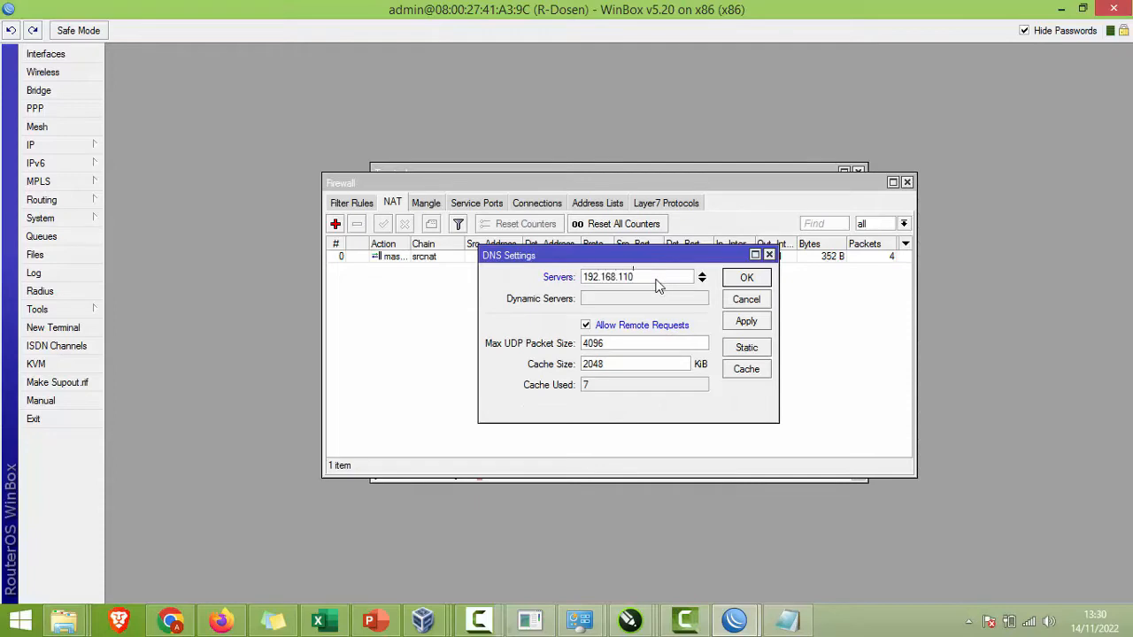
text(.14)
Step: Re-add 8.8.8.8 as the second DNS server, apply, and close the DNS settings
click(784, 630)
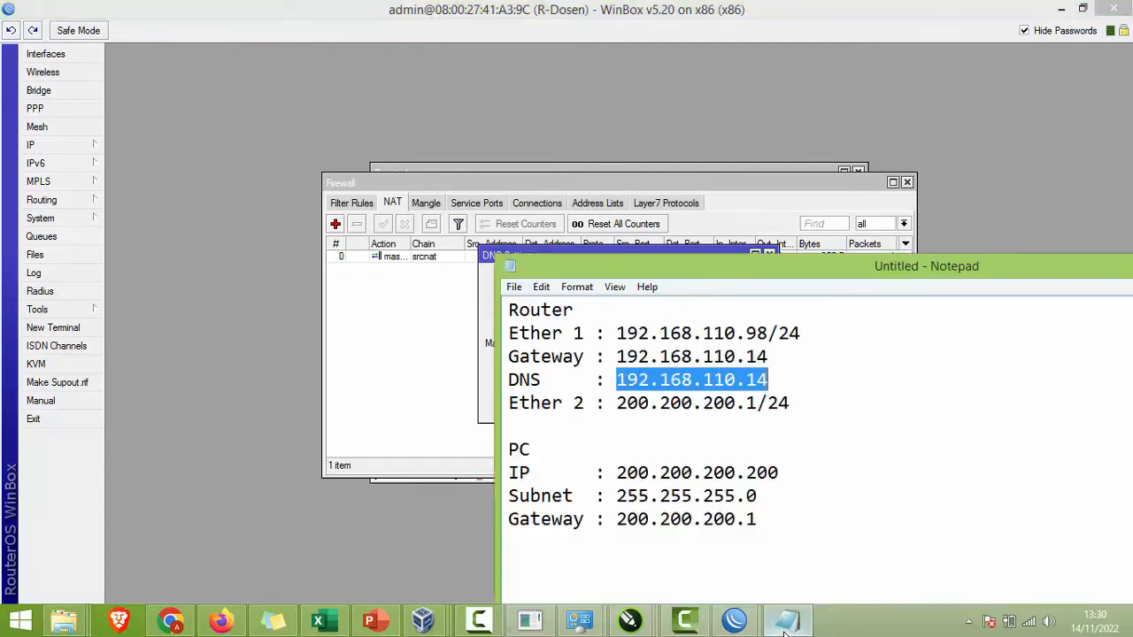
click(784, 630)
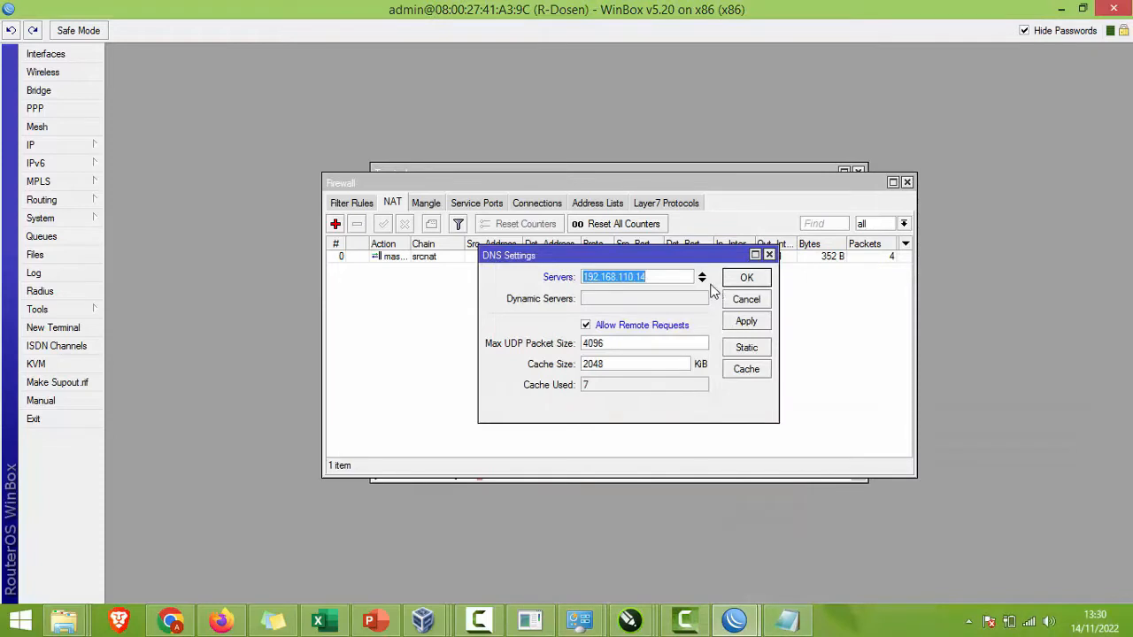
click(703, 282)
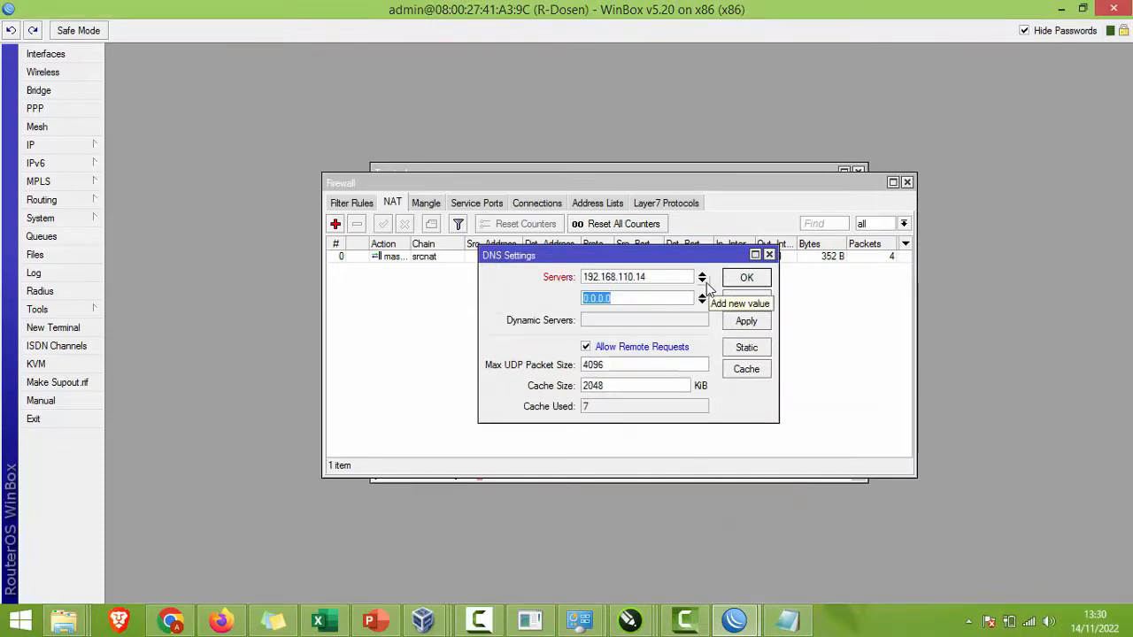
text(8.8.8.8)
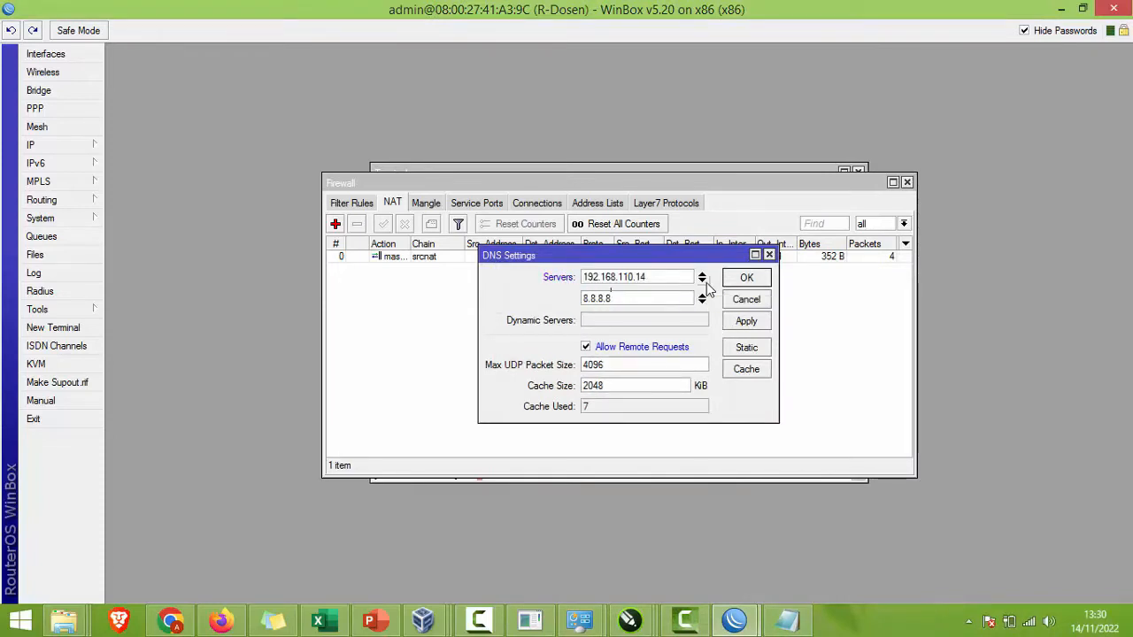
click(732, 322)
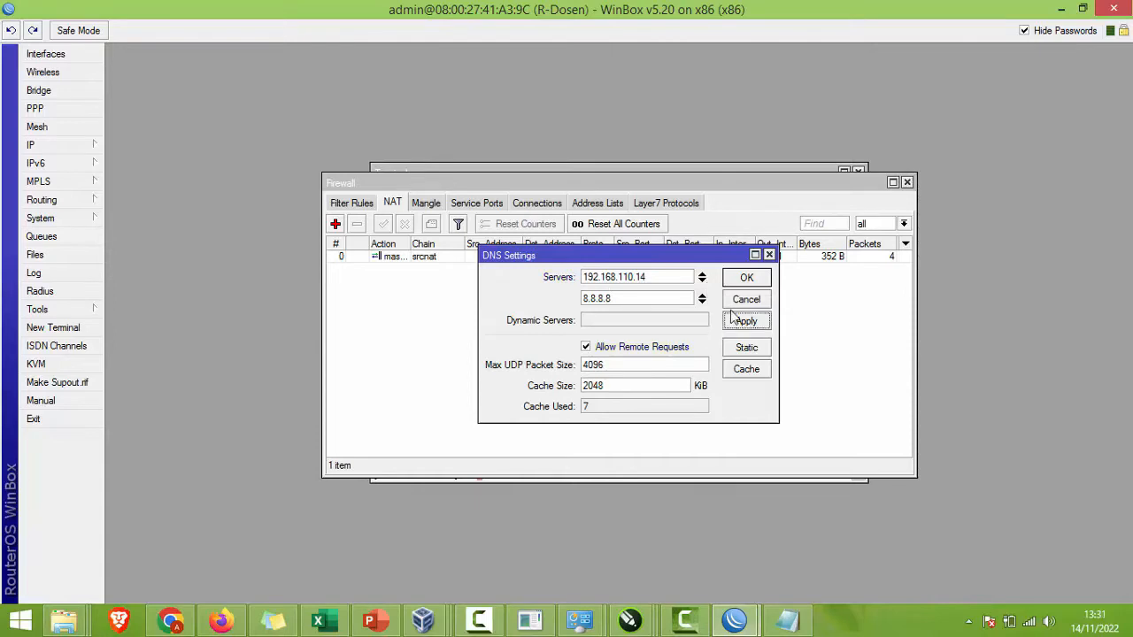
click(746, 277)
Step: Reopen the DNS settings to verify both servers, then close them
click(96, 147)
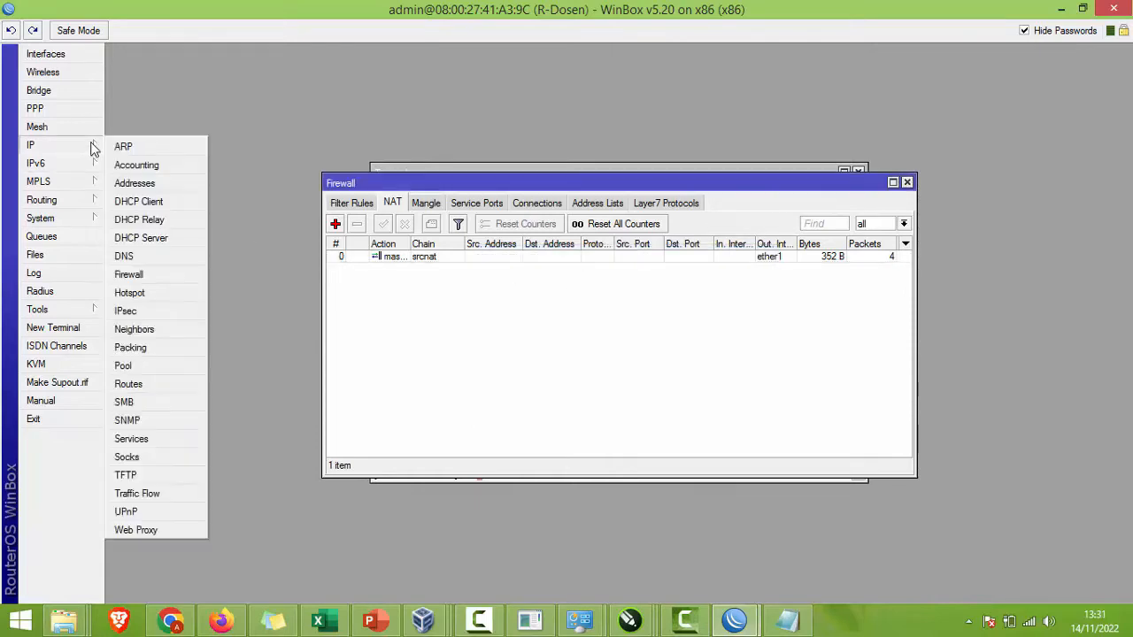
click(156, 254)
click(741, 277)
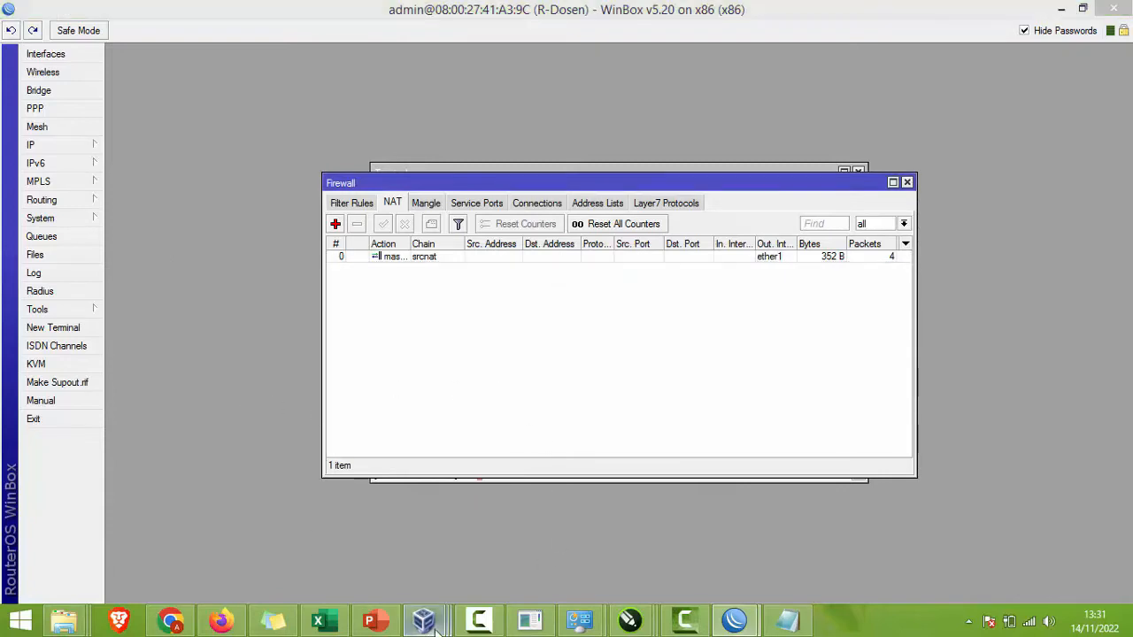
click(702, 535)
Step: Set the Local Area Connection's IPv4 DNS servers to 192.168.110.14 and 8.8.8.8
click(807, 468)
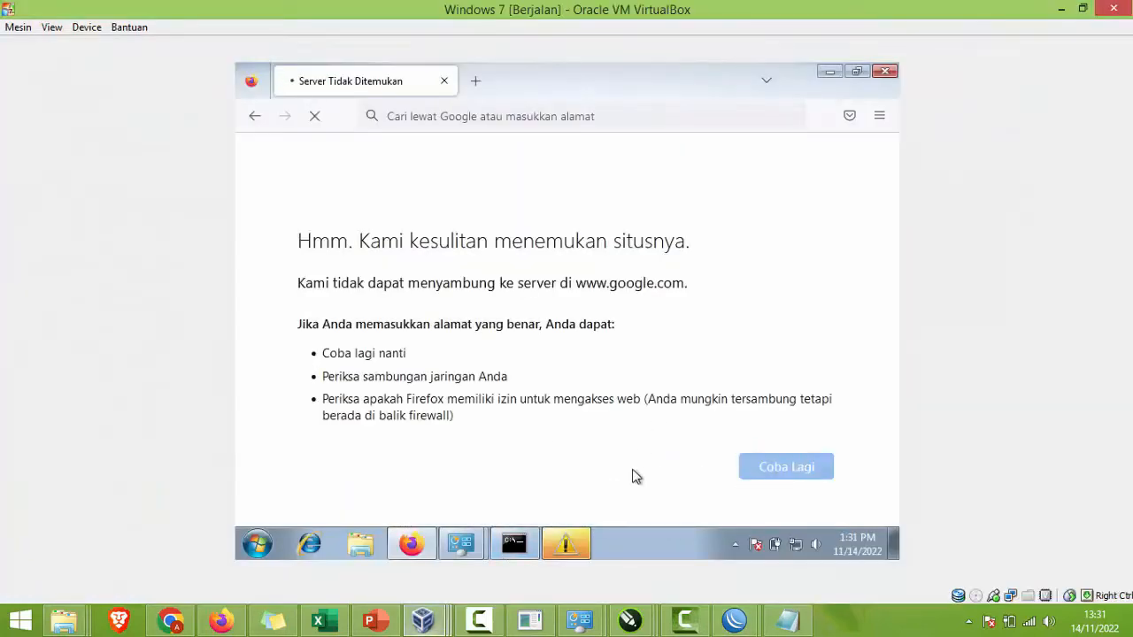
mouse_move(463, 542)
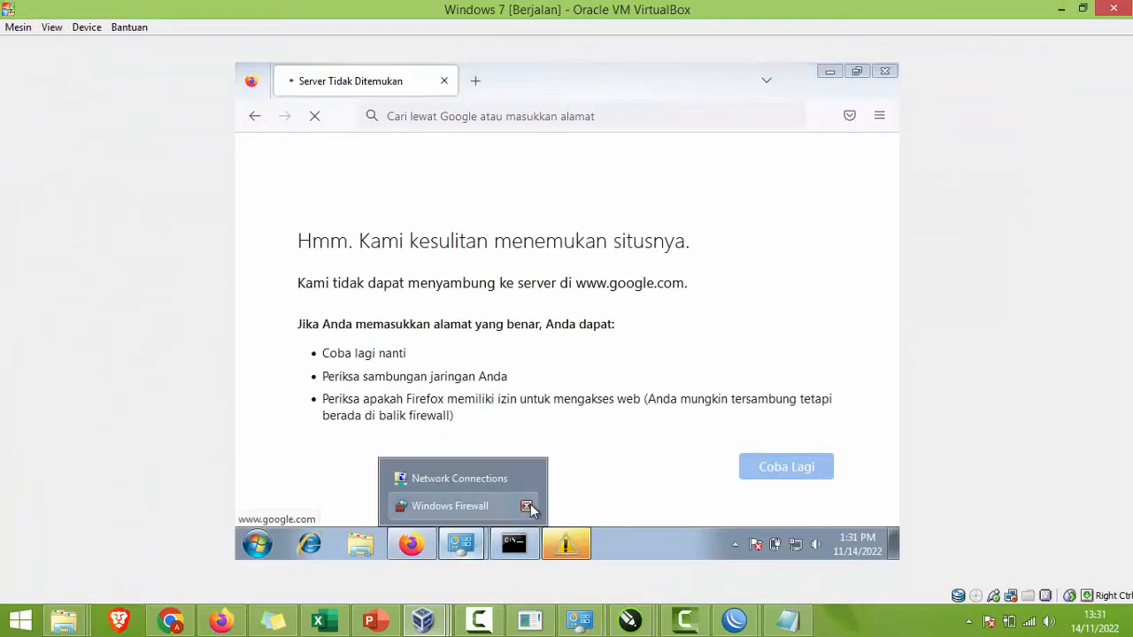
click(473, 478)
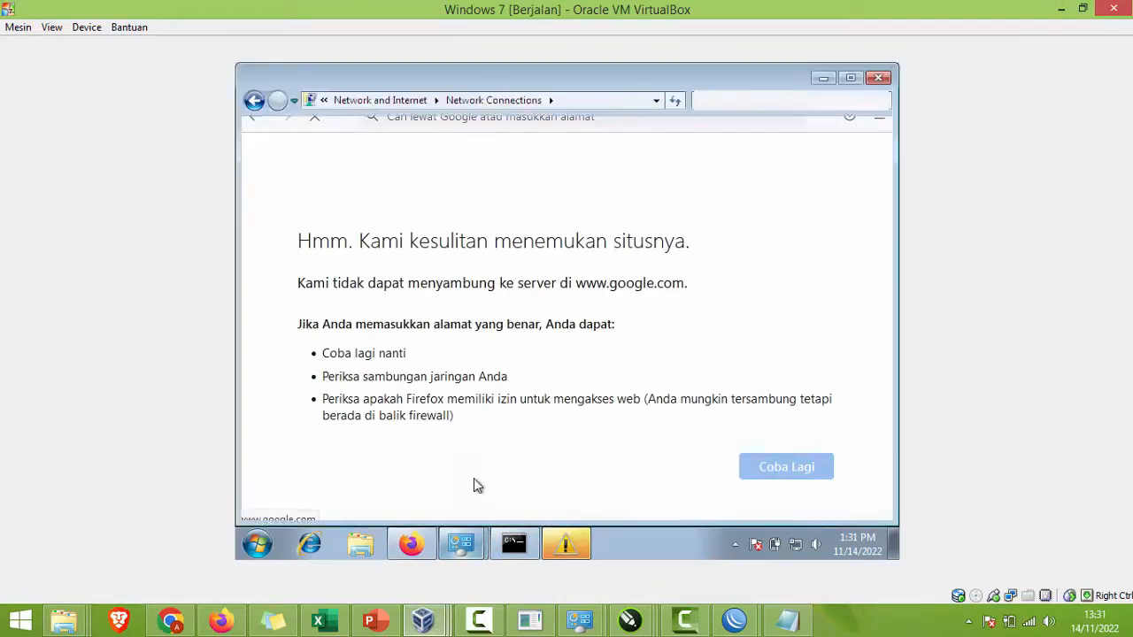
right_click(357, 177)
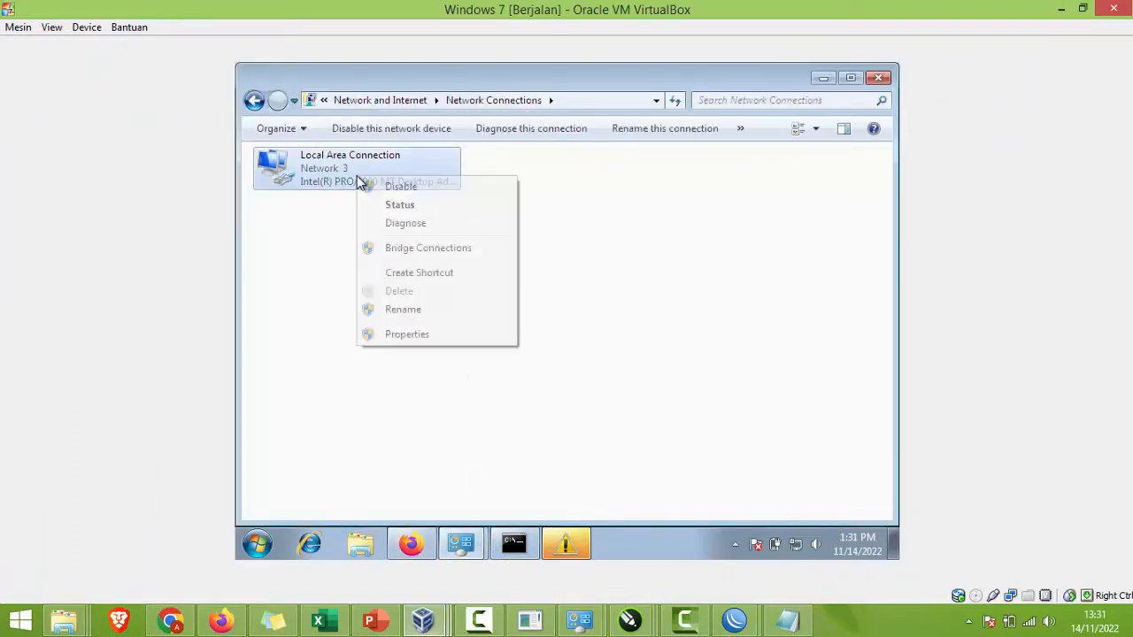
click(420, 338)
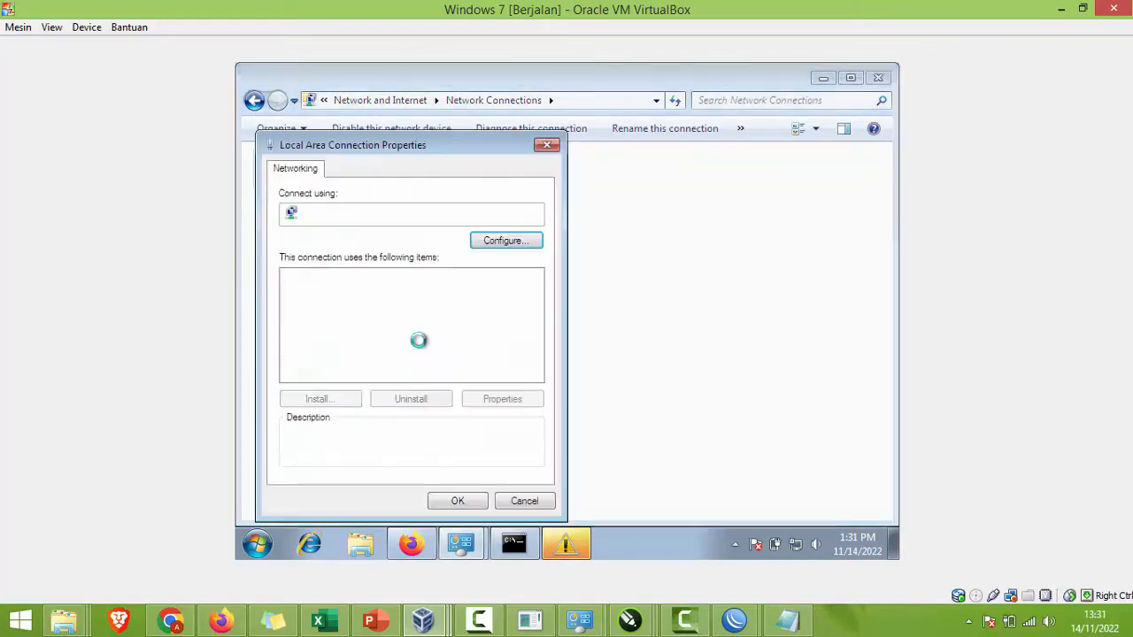
double_click(425, 339)
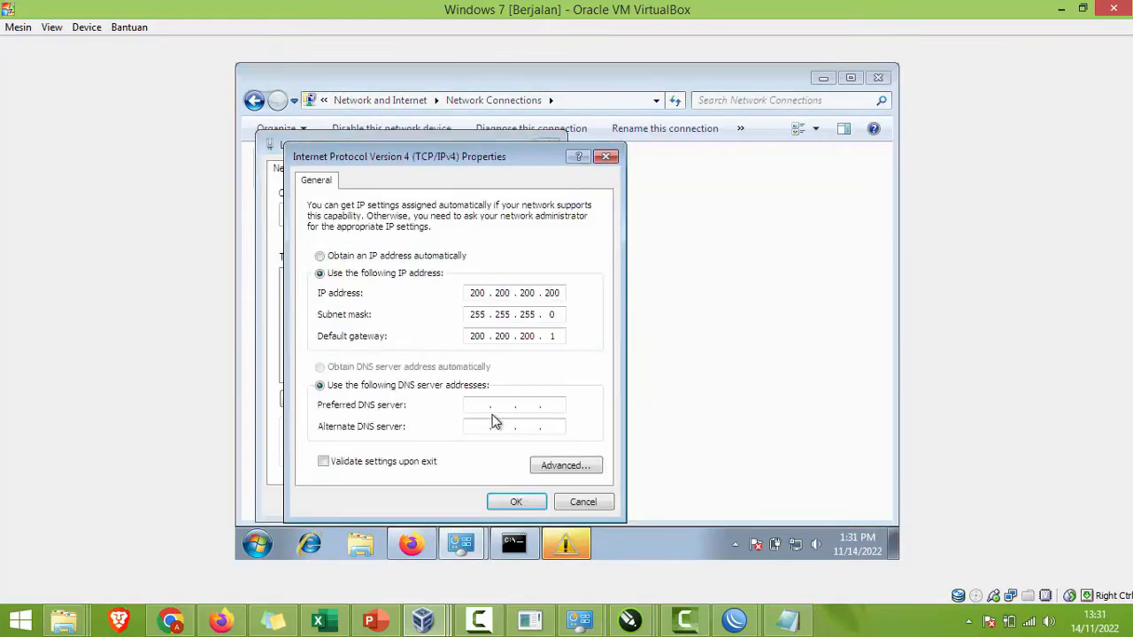
click(478, 407)
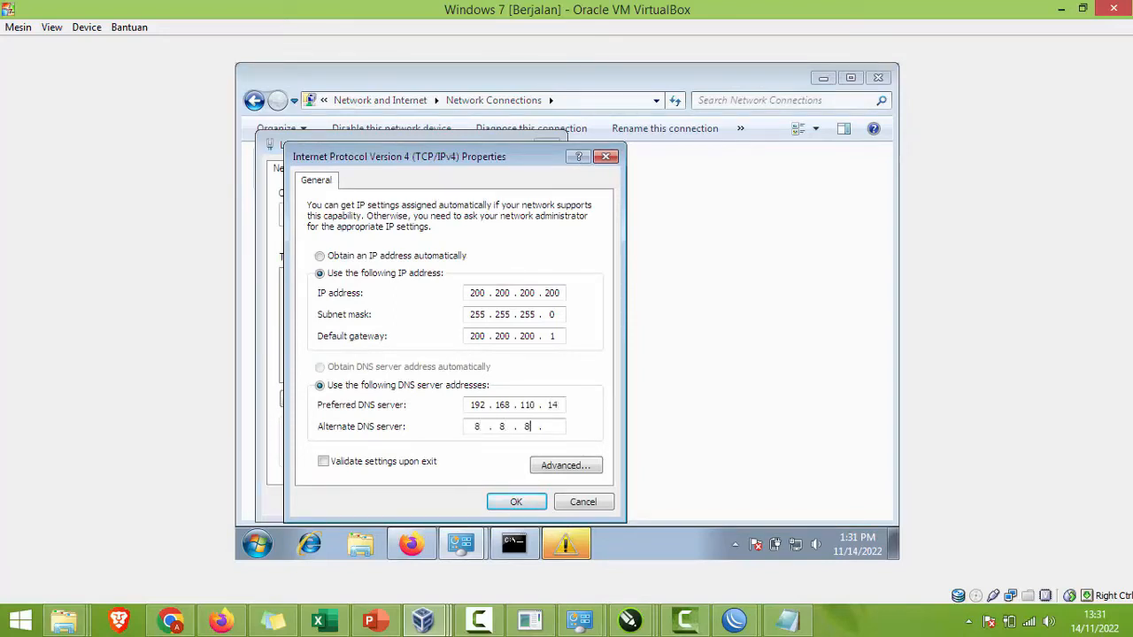
click(513, 502)
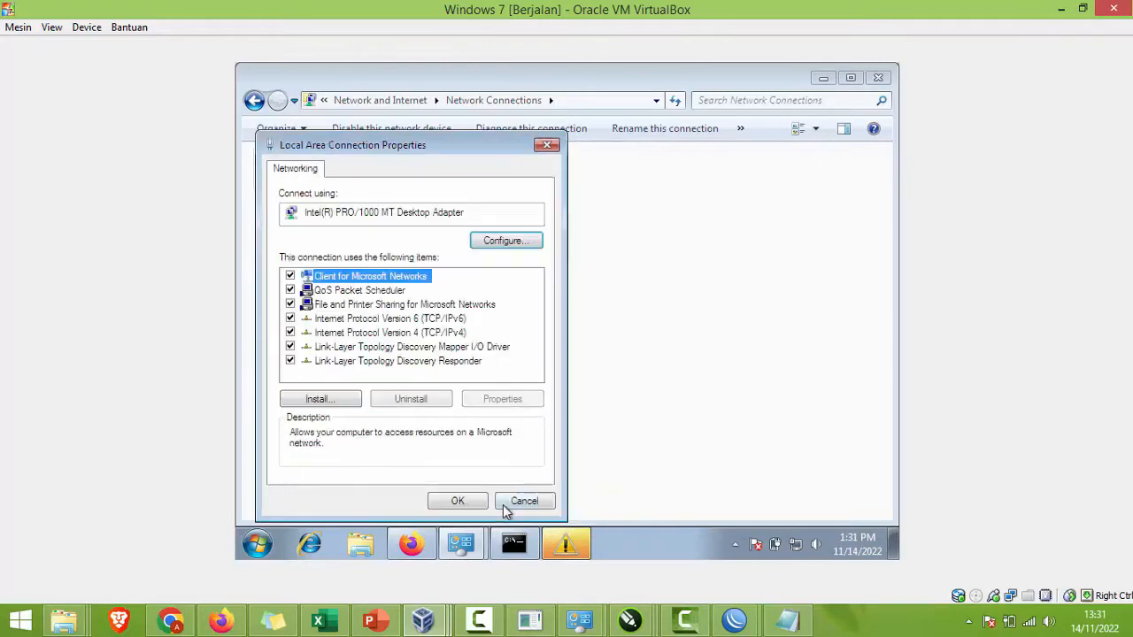
click(451, 502)
Step: Reload Google in Firefox and type 'yt' in the search box
click(433, 542)
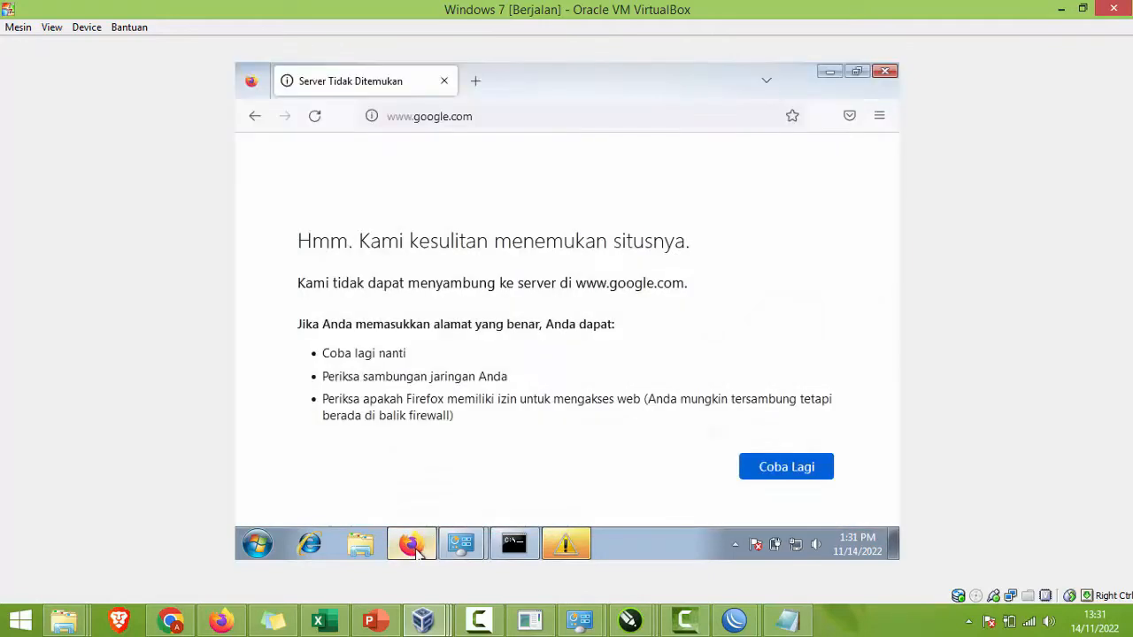
click(767, 478)
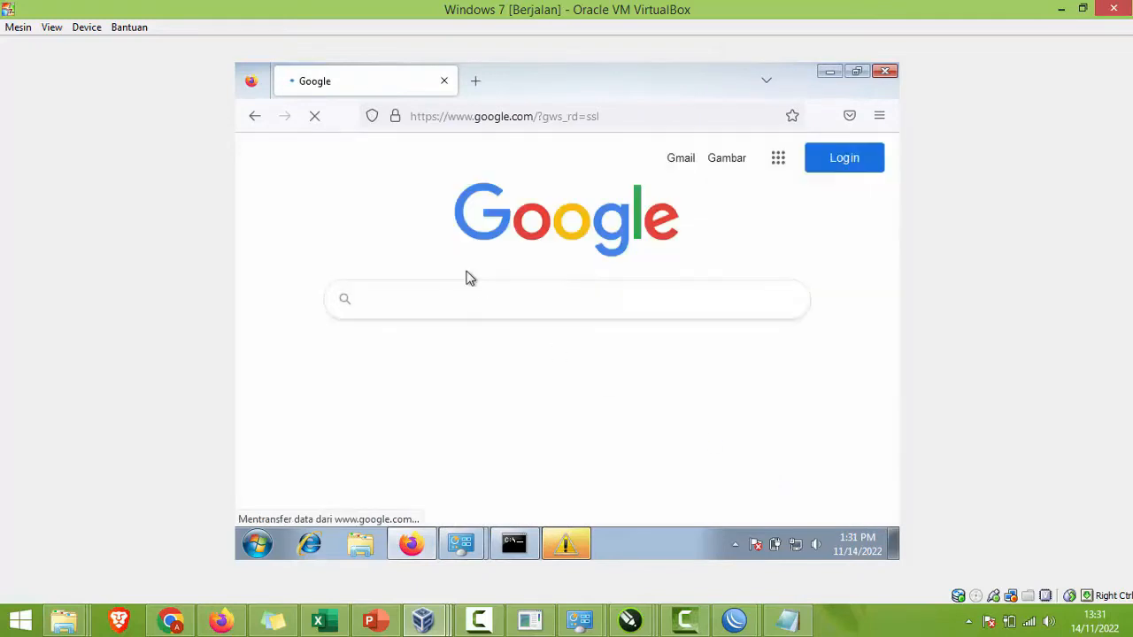
text(yt)
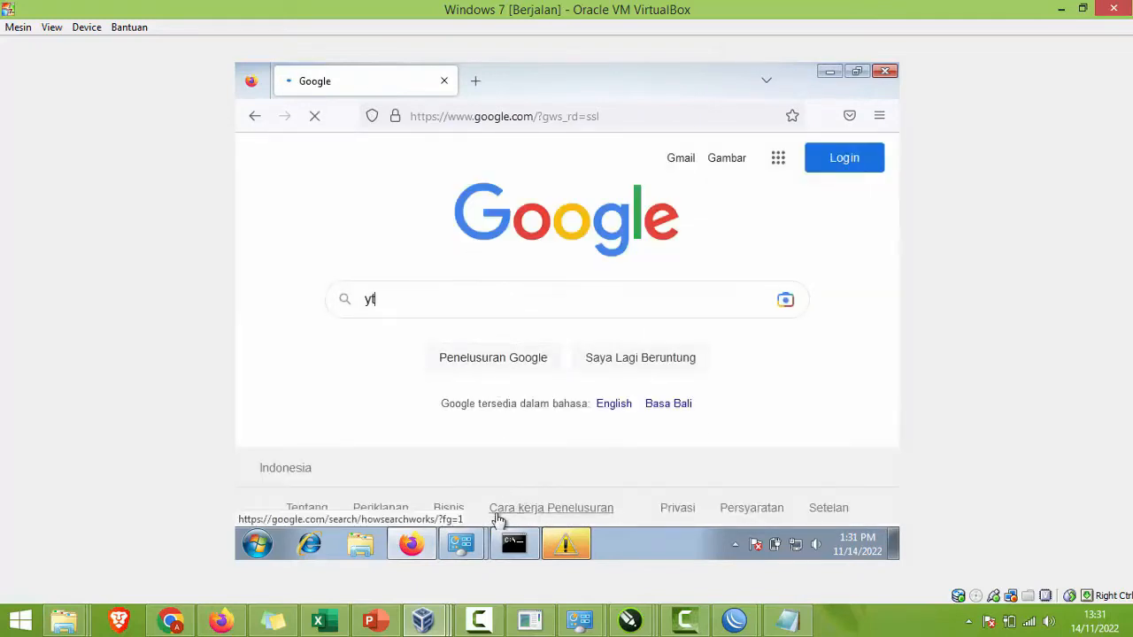
Step: Highlight the DHCP Server topic on the presentation slide, then hide the slides
click(370, 619)
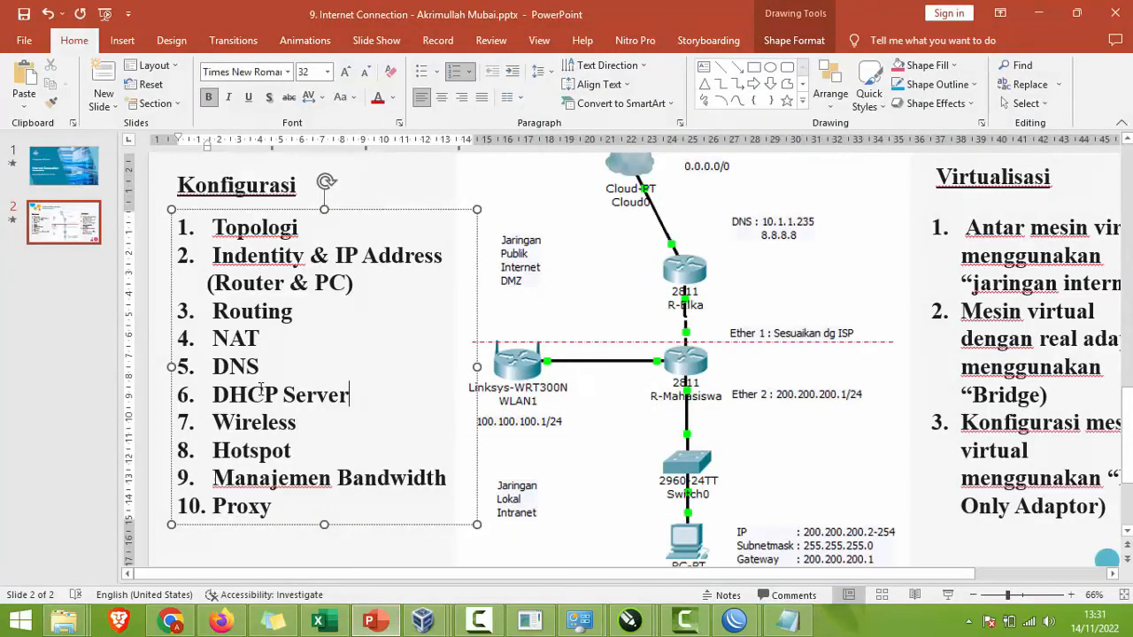
triple_click(222, 390)
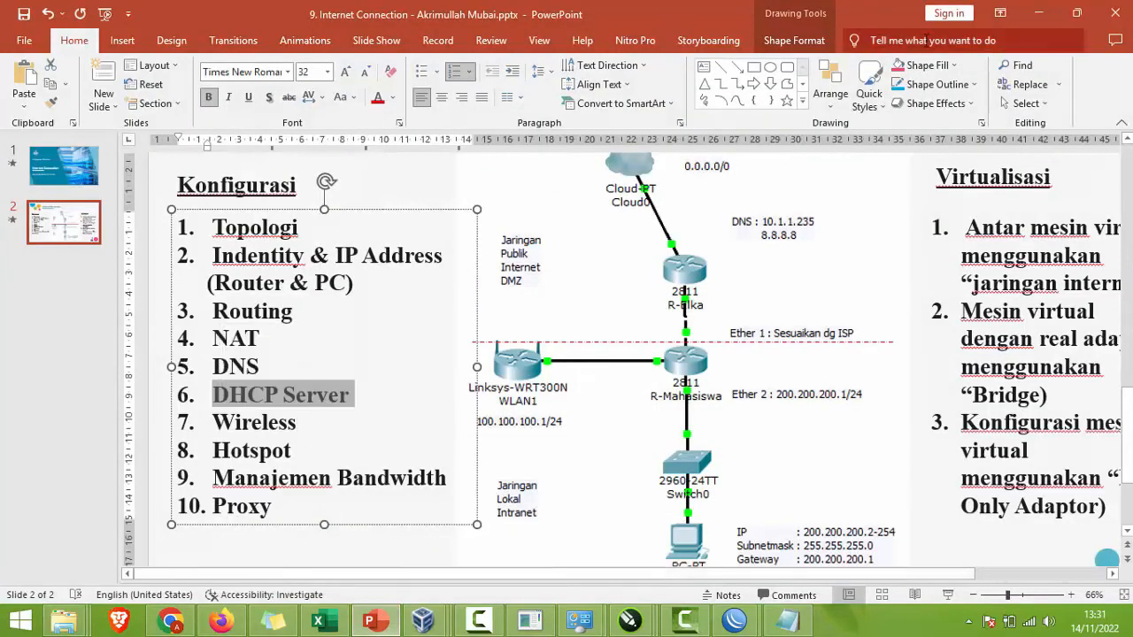
click(1032, 15)
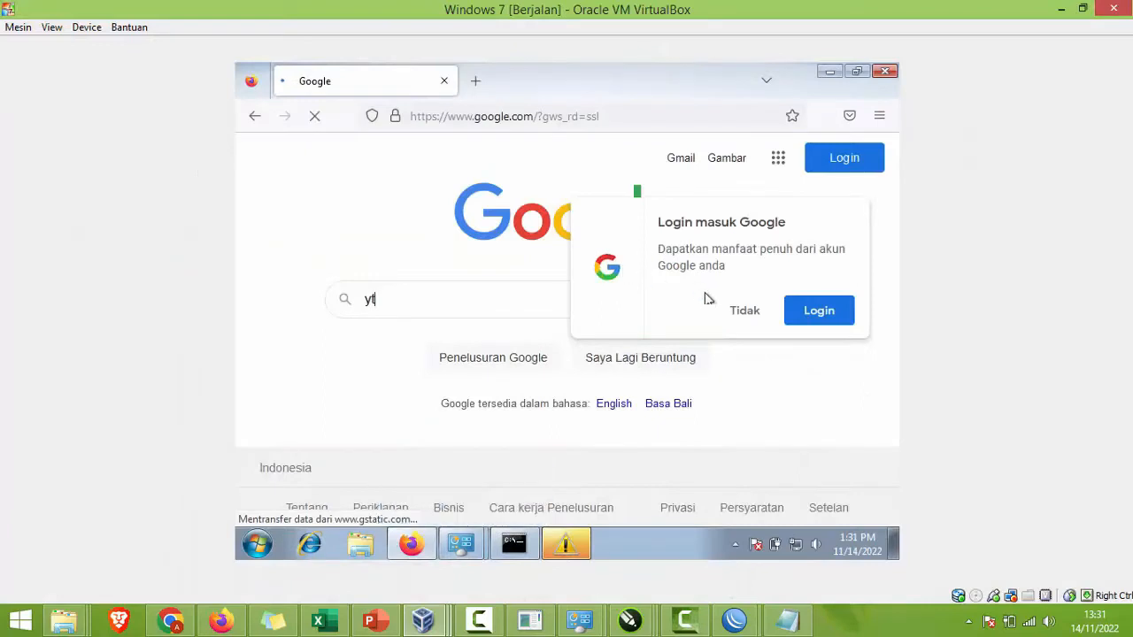
Step: Dismiss Google's sign-in prompt over the YouTube results and hide Network Connections
click(749, 313)
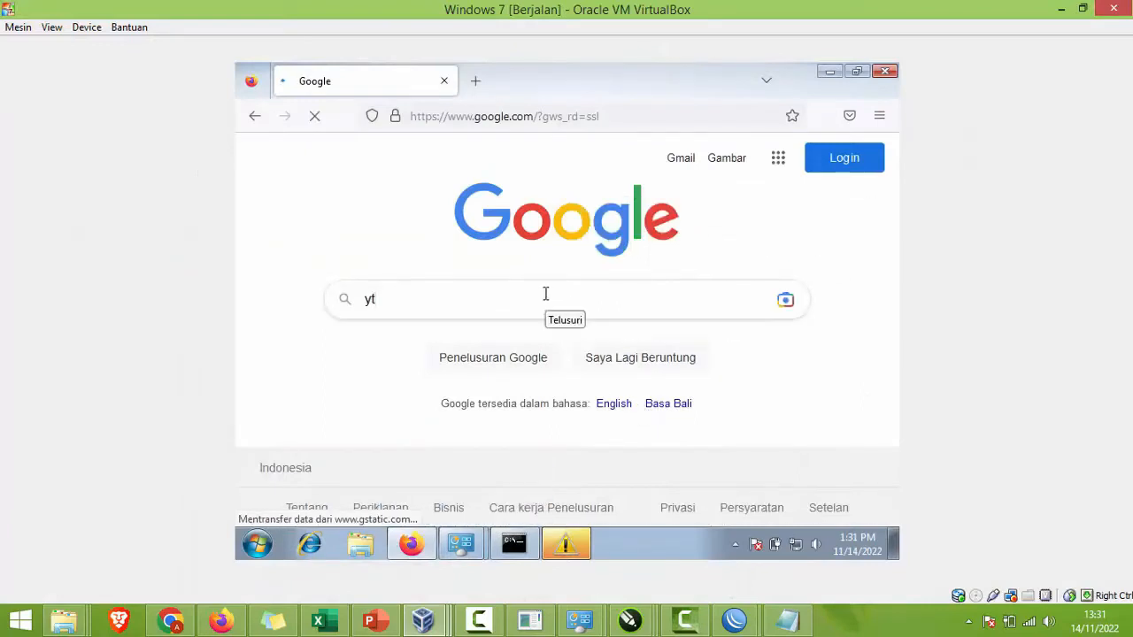
mouse_move(460, 543)
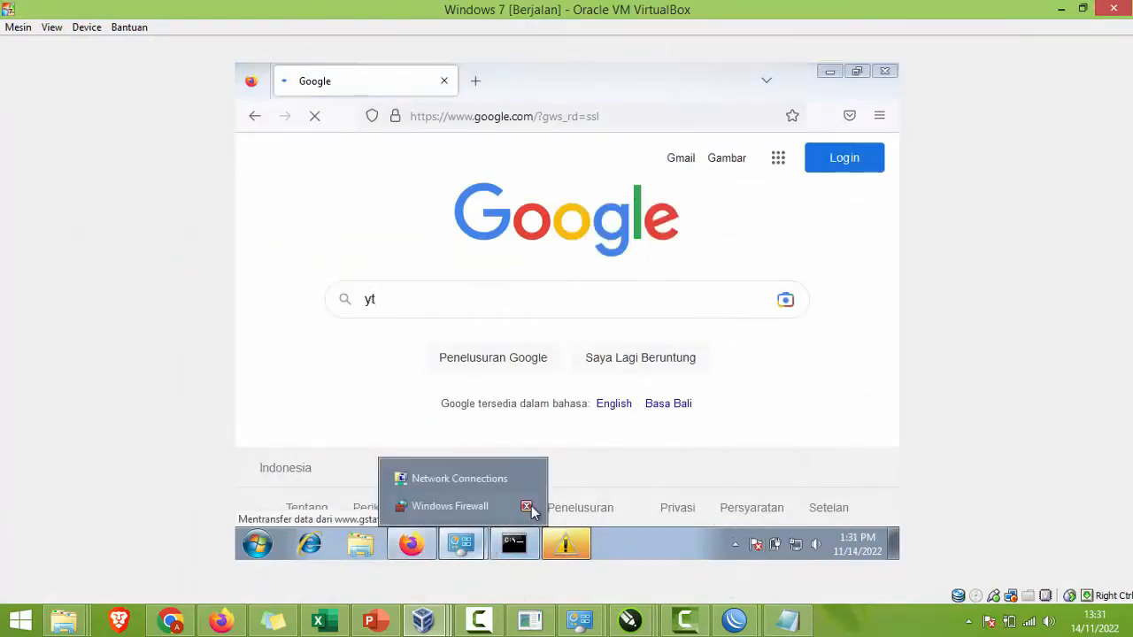
click(463, 478)
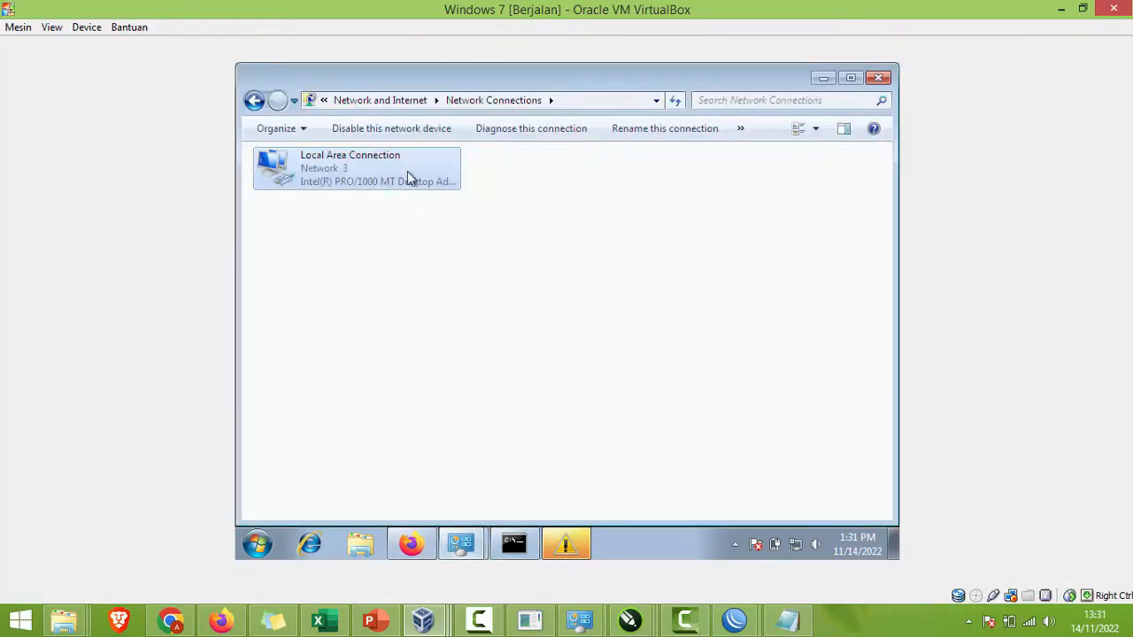
click(821, 79)
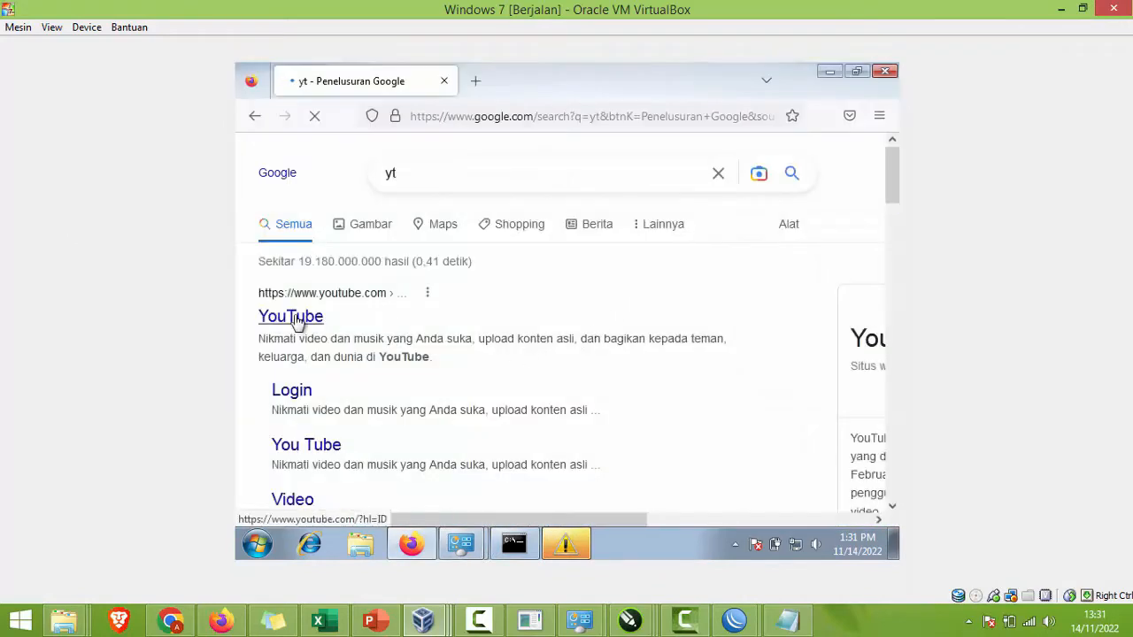
Step: Bring the WinBox Firewall window forward and open the IP menu
click(739, 620)
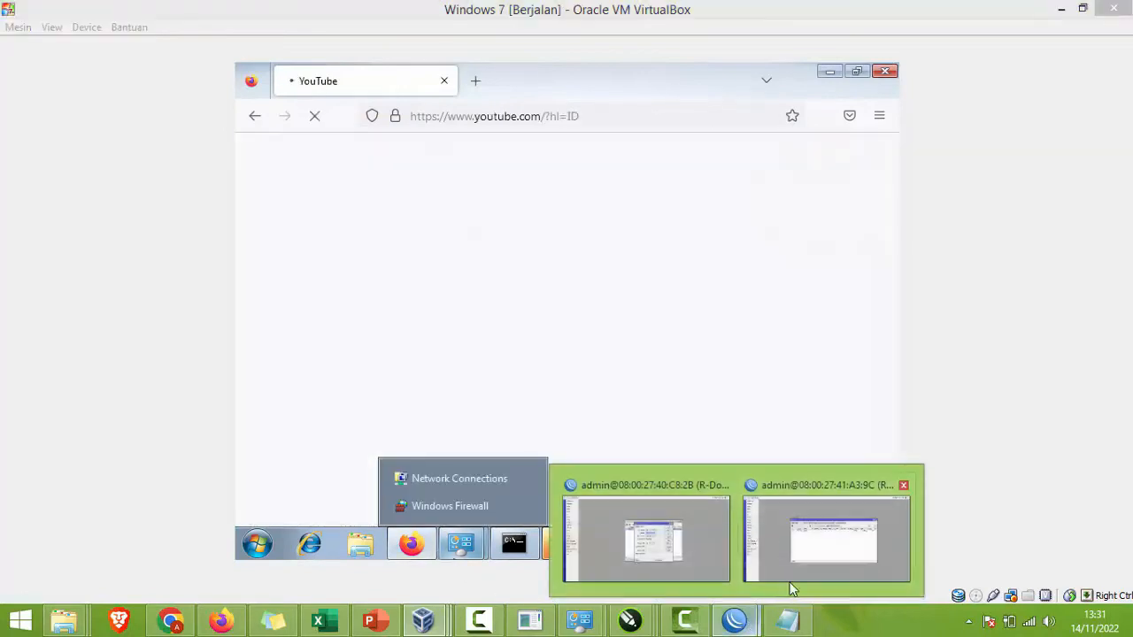
click(790, 568)
click(96, 149)
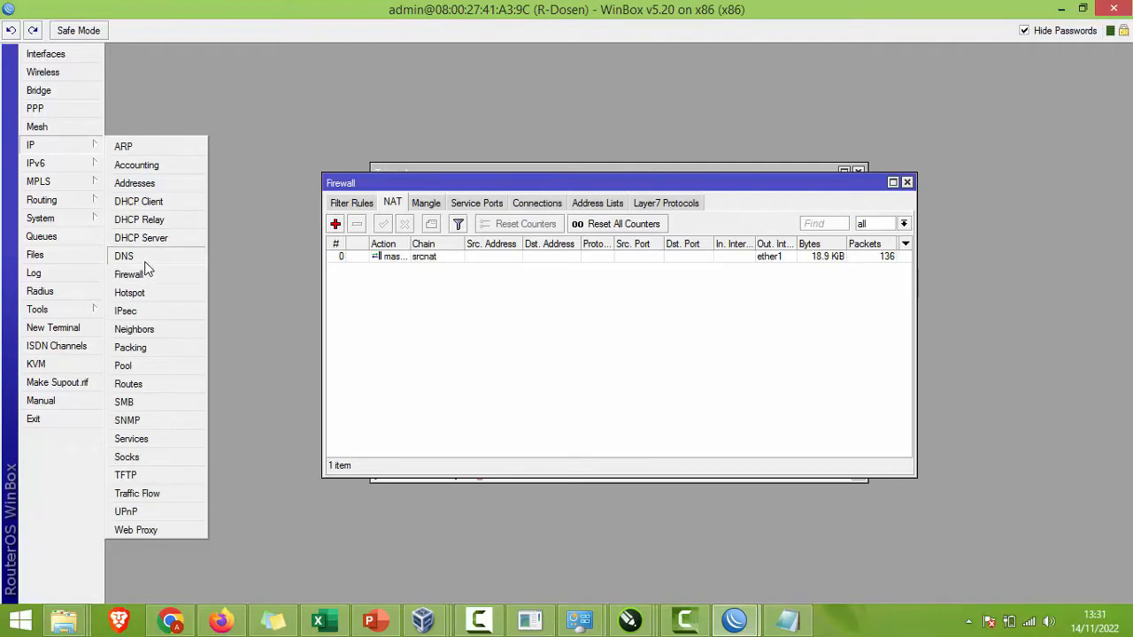
Step: Run DHCP Setup on ether2 with 200.200.200.0/24, gateway 200.200.200.1, default range and DNS, and 3d lease
click(140, 238)
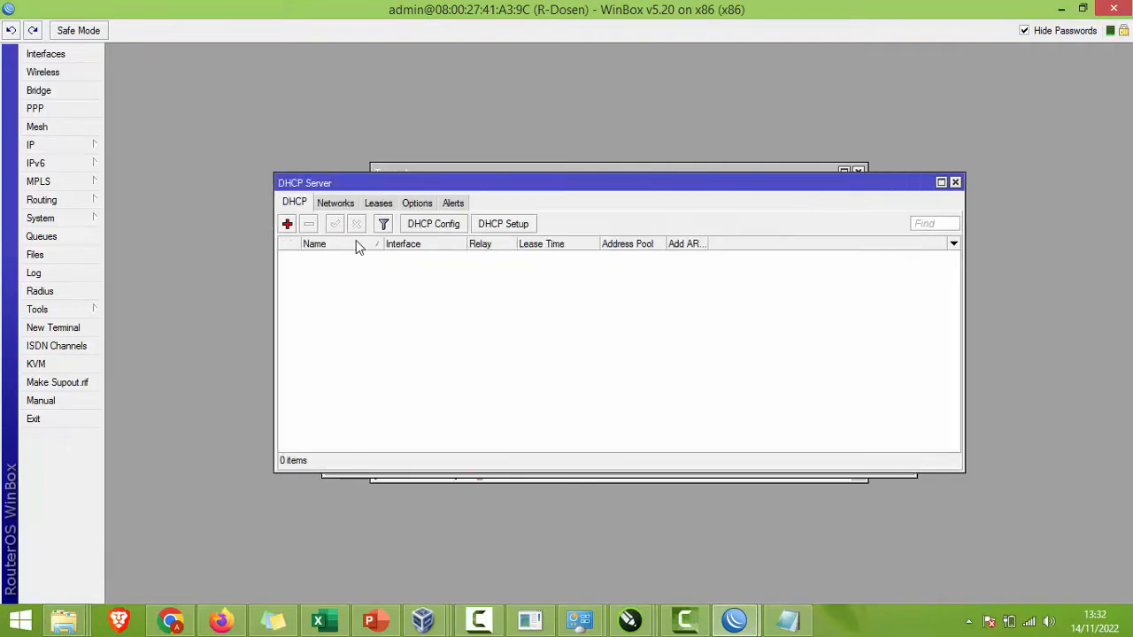
click(485, 227)
click(637, 318)
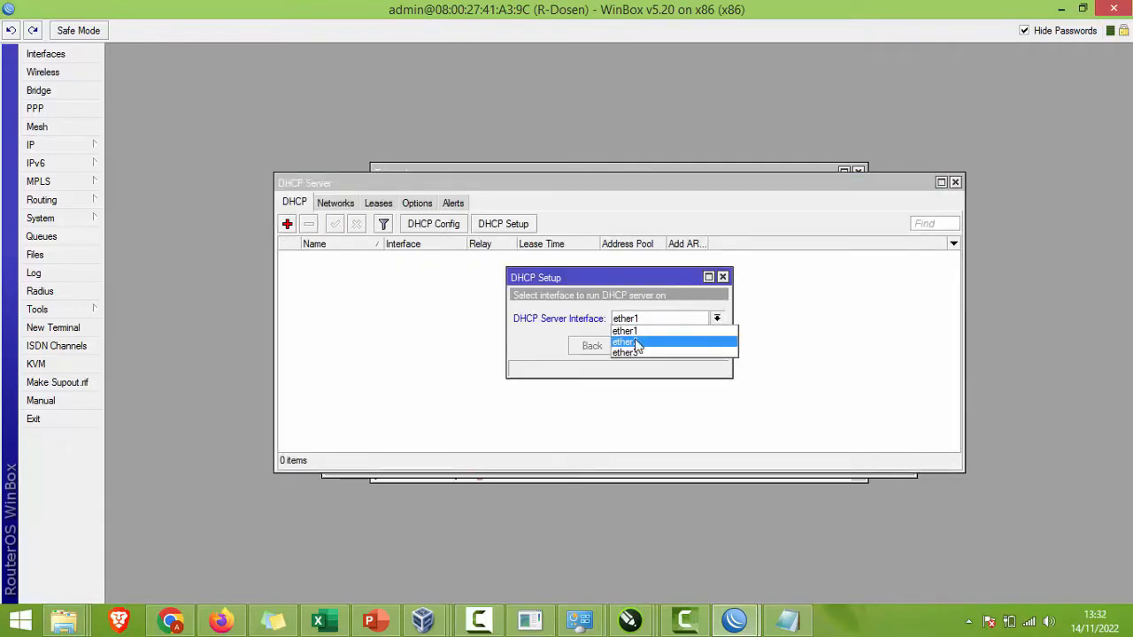
click(636, 342)
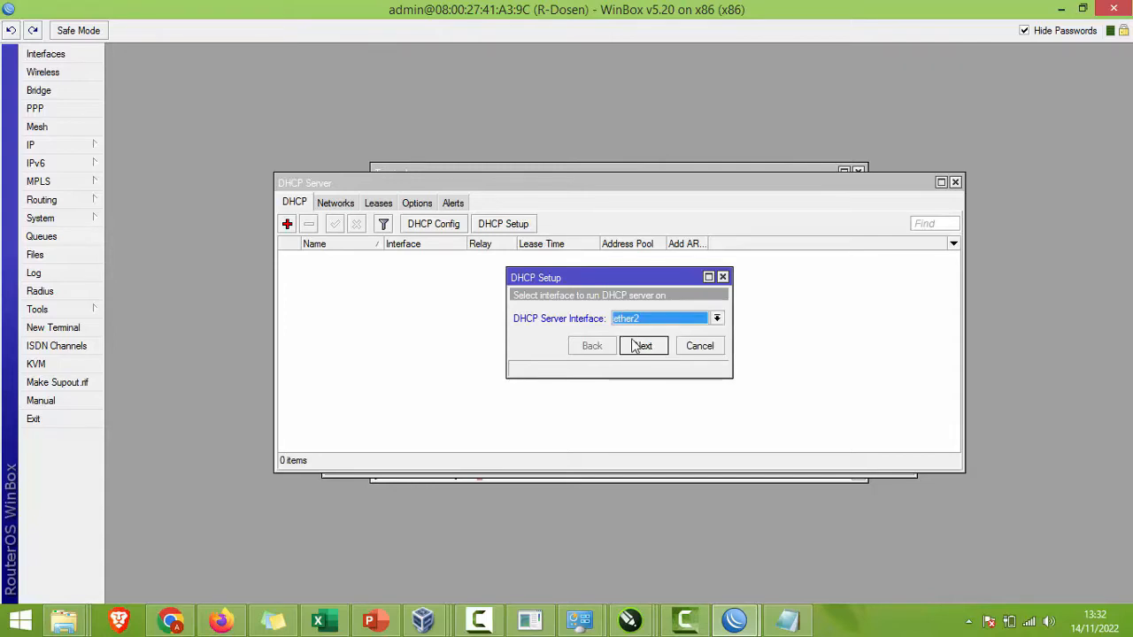
click(636, 345)
click(636, 345)
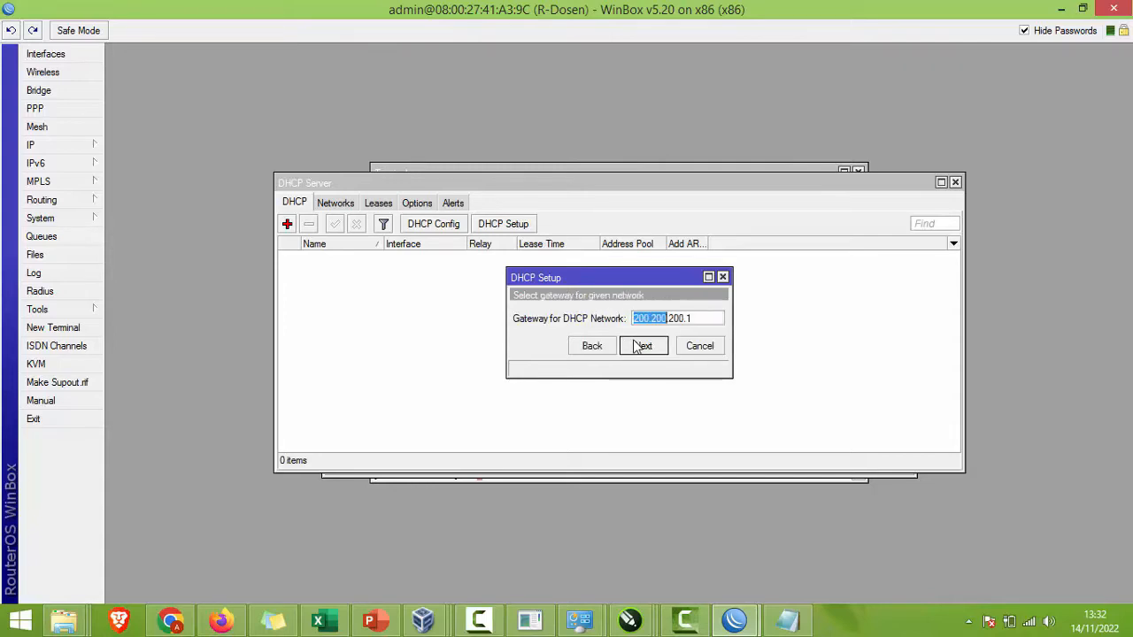
click(635, 345)
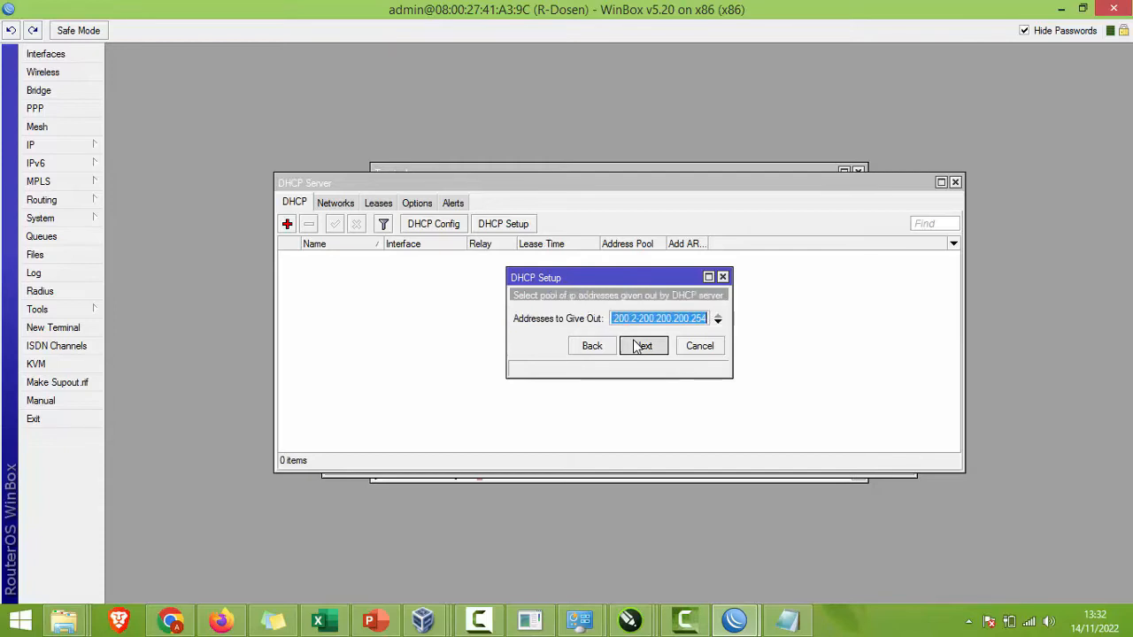
click(635, 345)
click(645, 367)
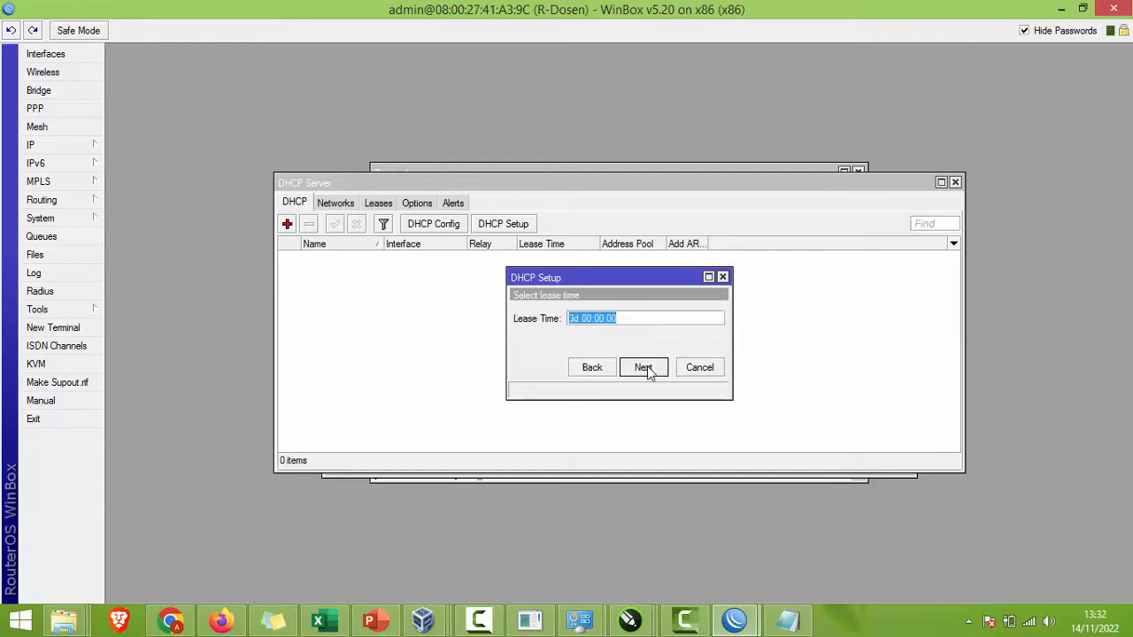
click(647, 370)
click(618, 331)
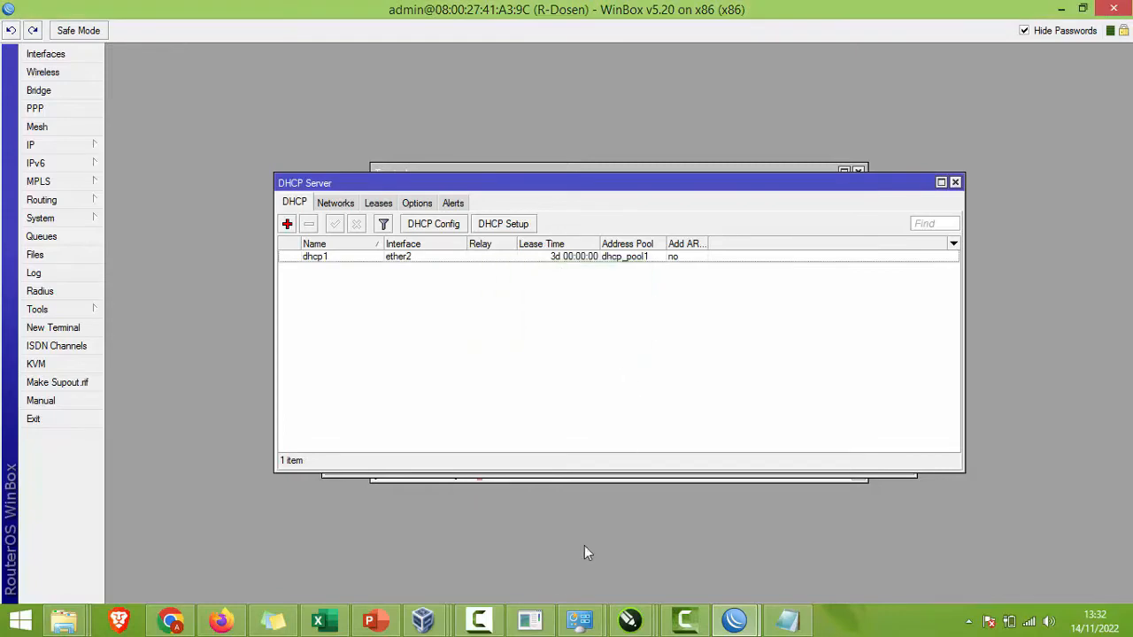
Step: Open the IPv4 properties of the Windows 7 Local Area Connection
mouse_move(423, 620)
click(690, 531)
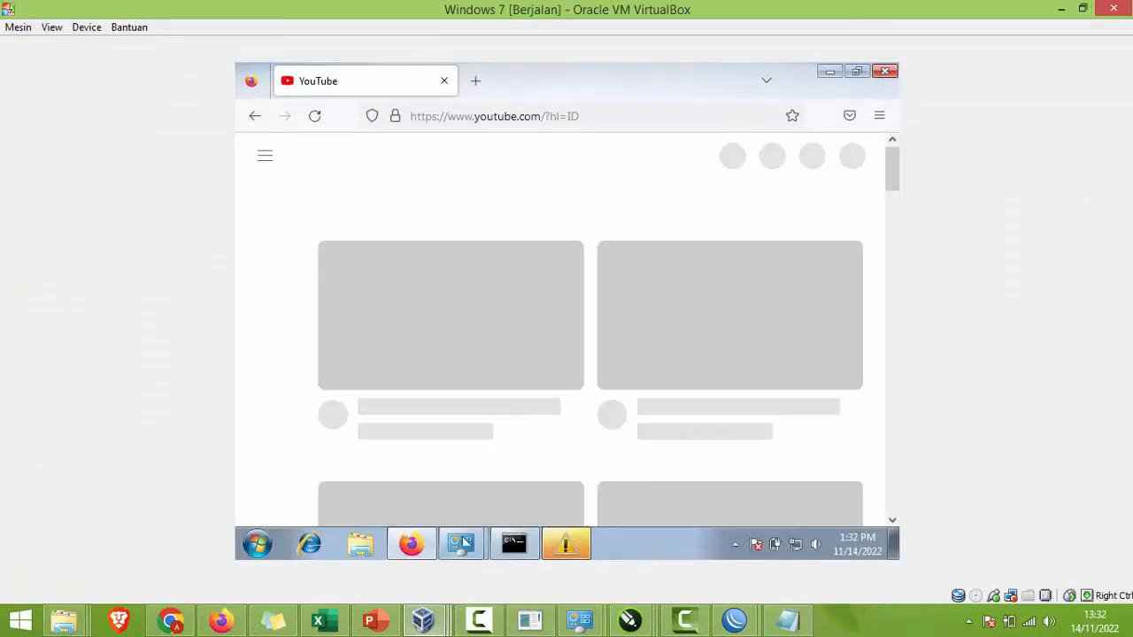
mouse_move(462, 541)
click(478, 485)
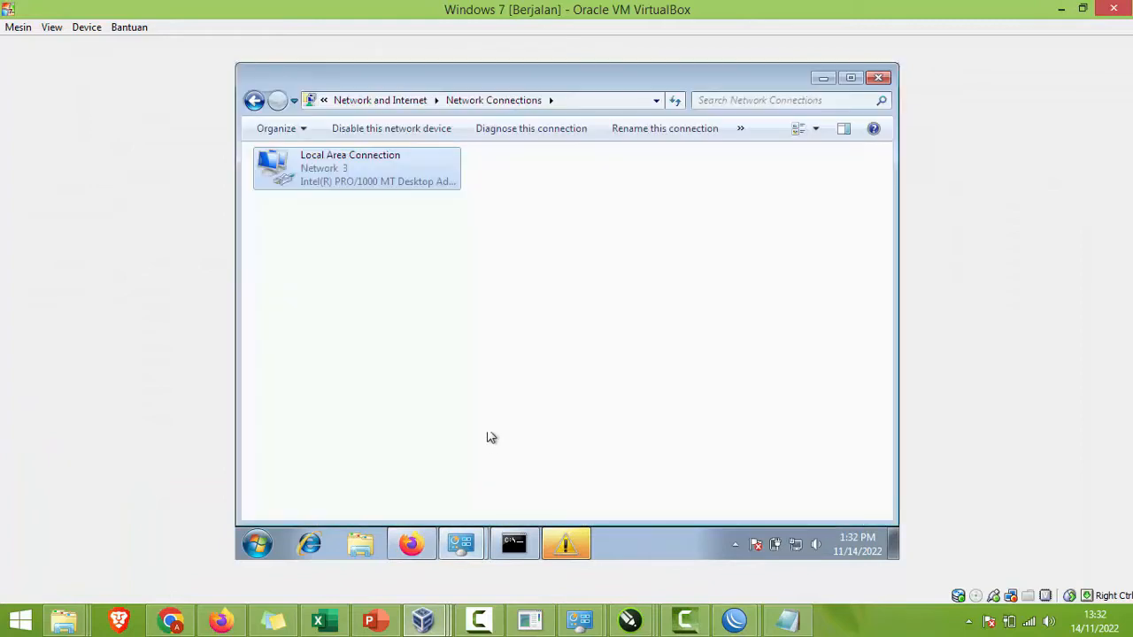
right_click(396, 199)
right_click(375, 176)
right_click(340, 174)
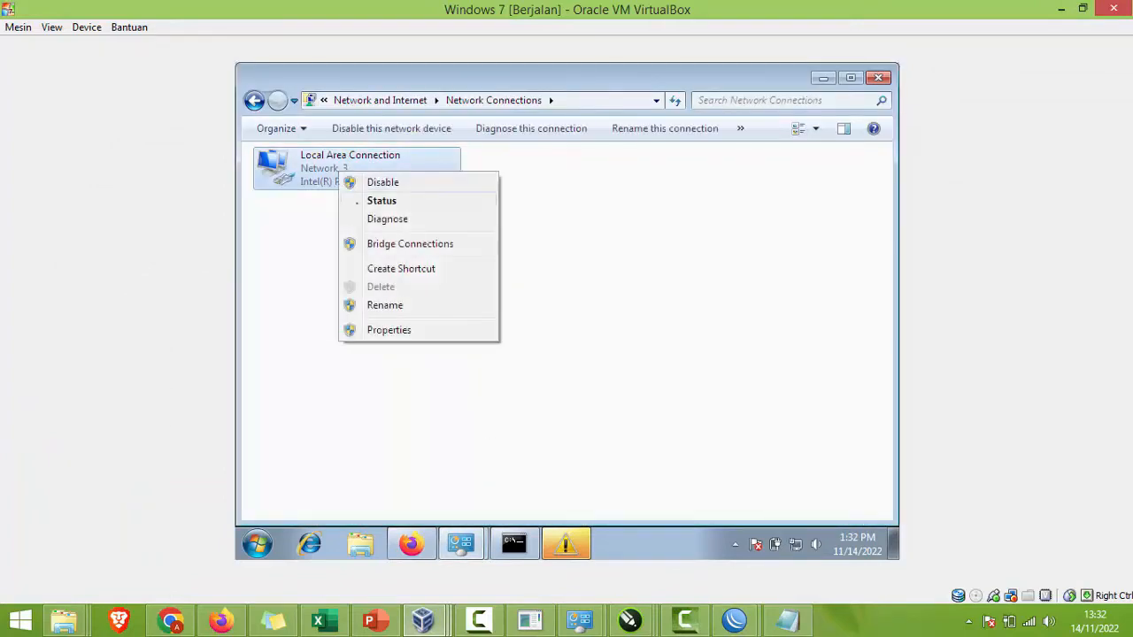
click(397, 333)
double_click(420, 340)
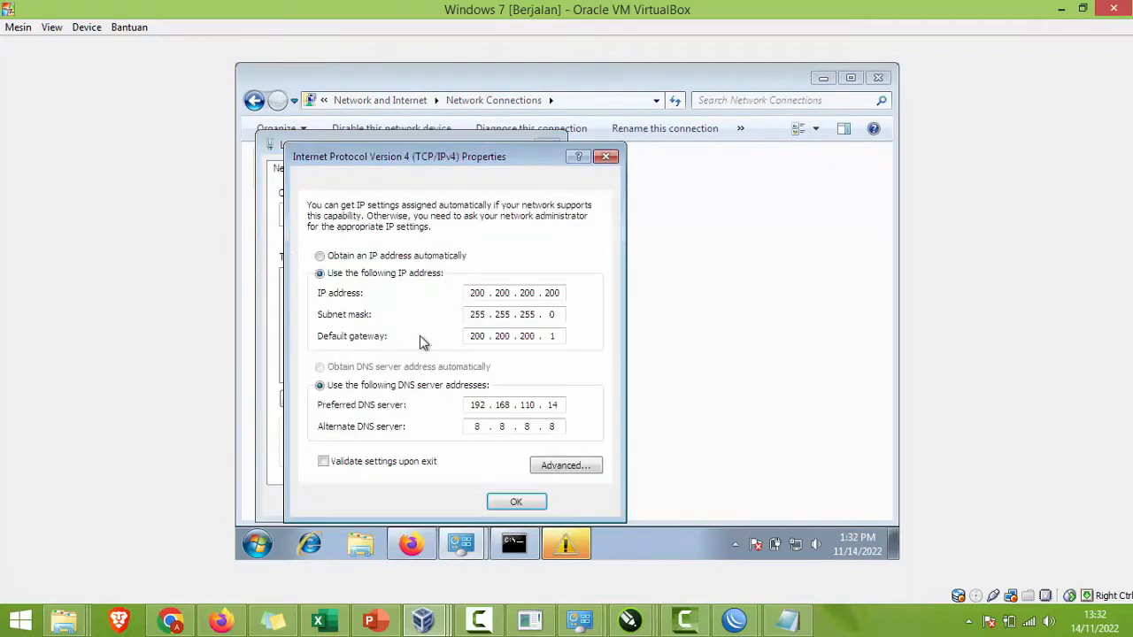
Step: Switch IPv4 to obtain the IP address and DNS servers automatically, and save
click(416, 257)
click(412, 367)
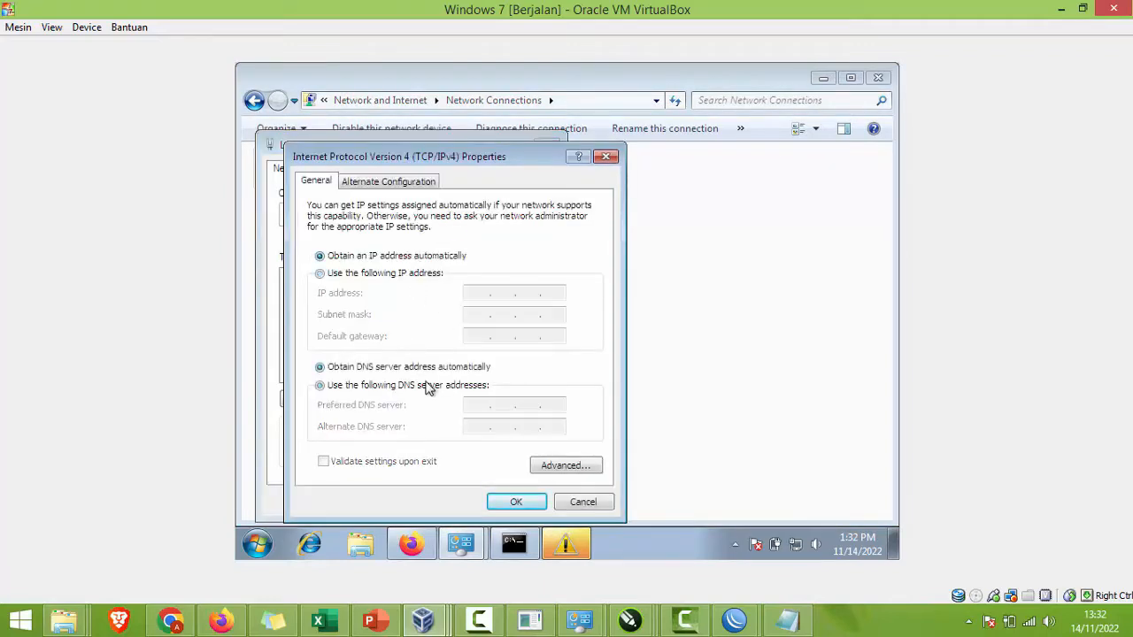
click(516, 500)
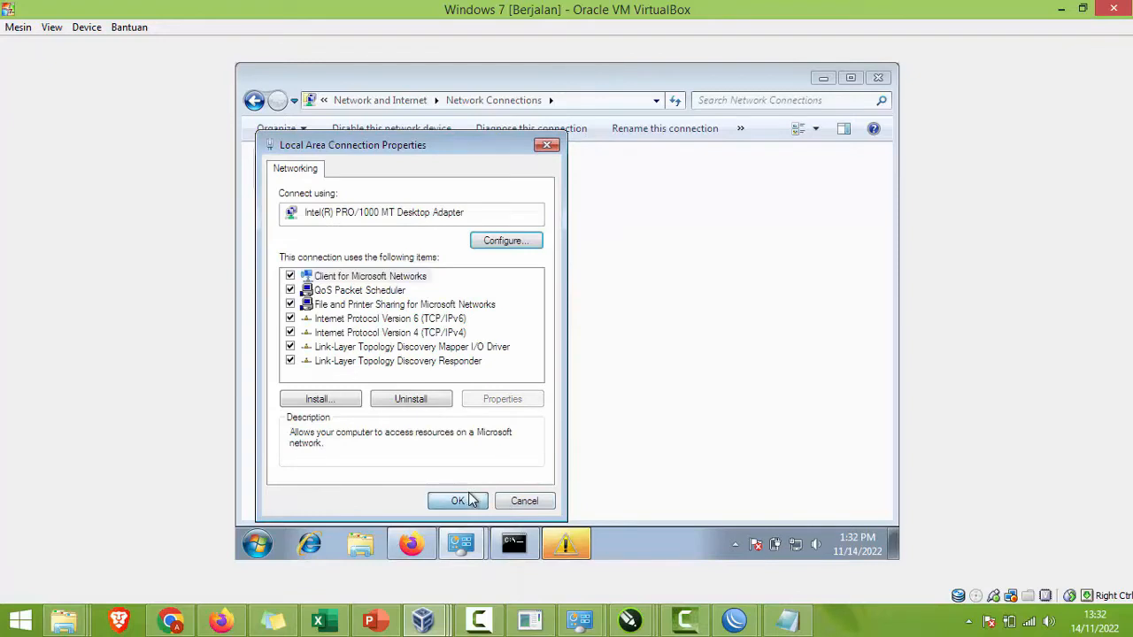
click(469, 500)
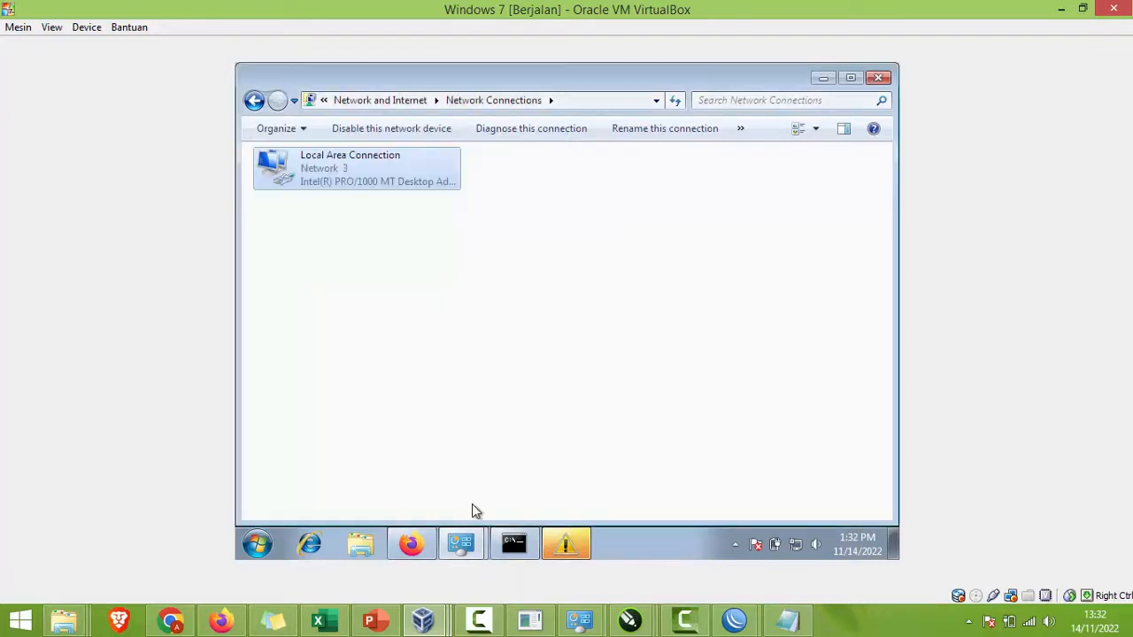
Step: Disable and re-enable the Local Area Connection
click(386, 181)
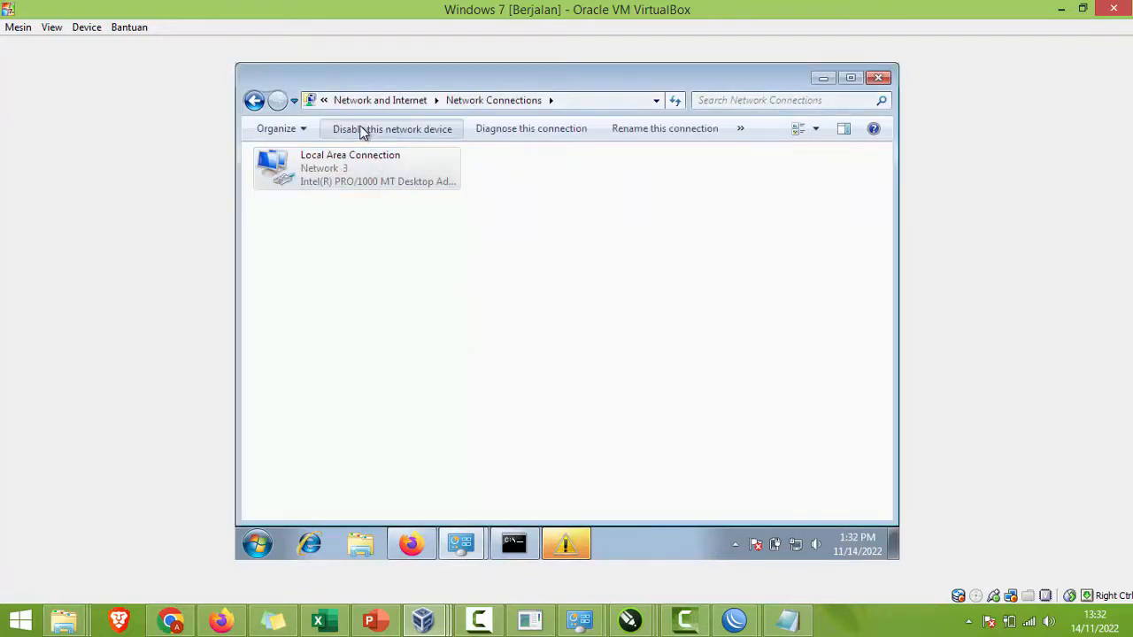
click(385, 219)
click(377, 182)
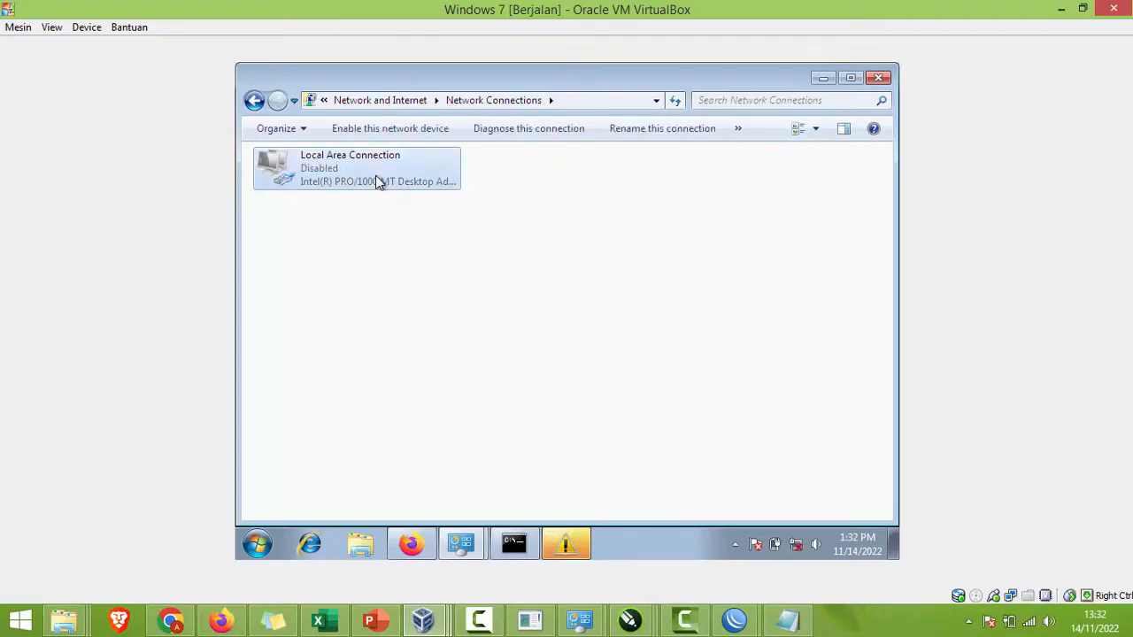
click(371, 130)
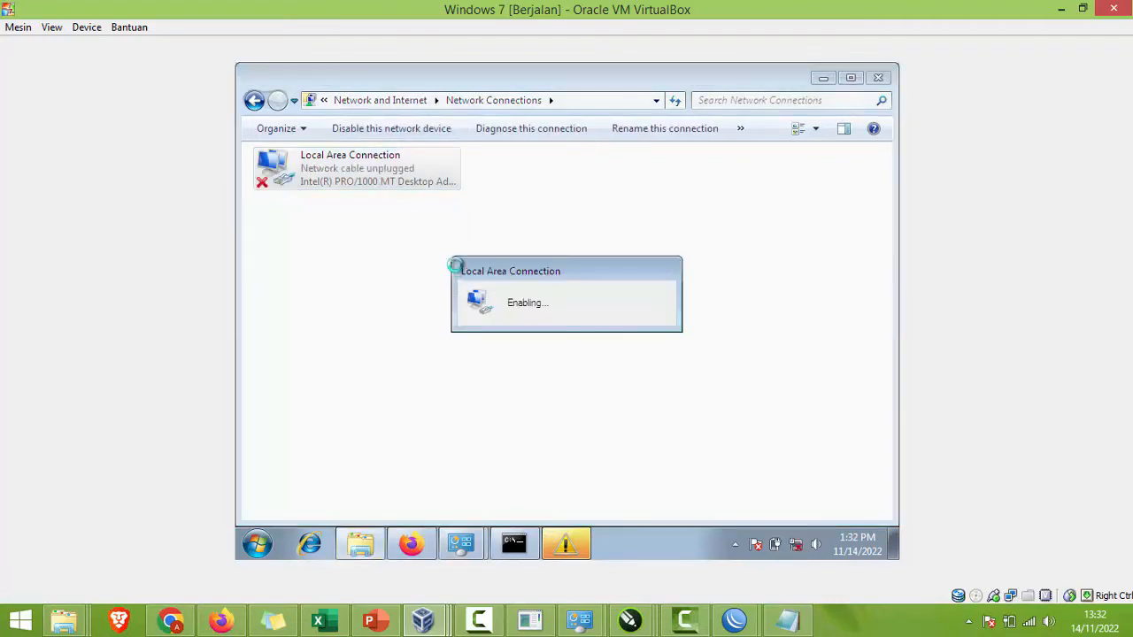
Step: Check the connection's status details, confirming DHCP address 200.200.200.254
right_click(395, 182)
click(440, 225)
right_click(396, 180)
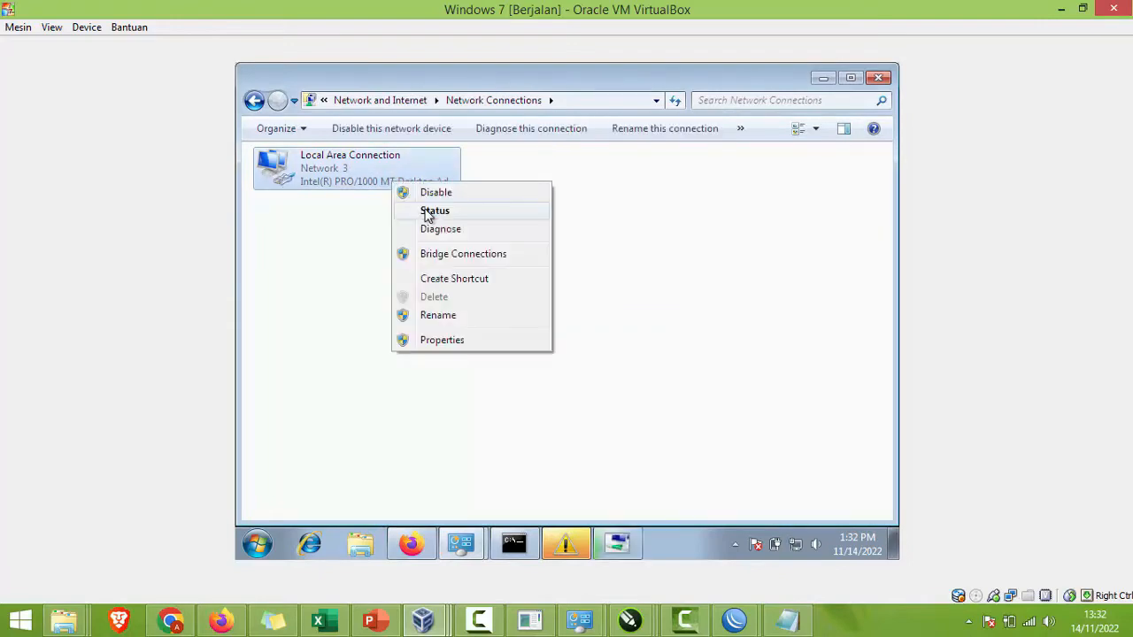
click(430, 208)
click(476, 292)
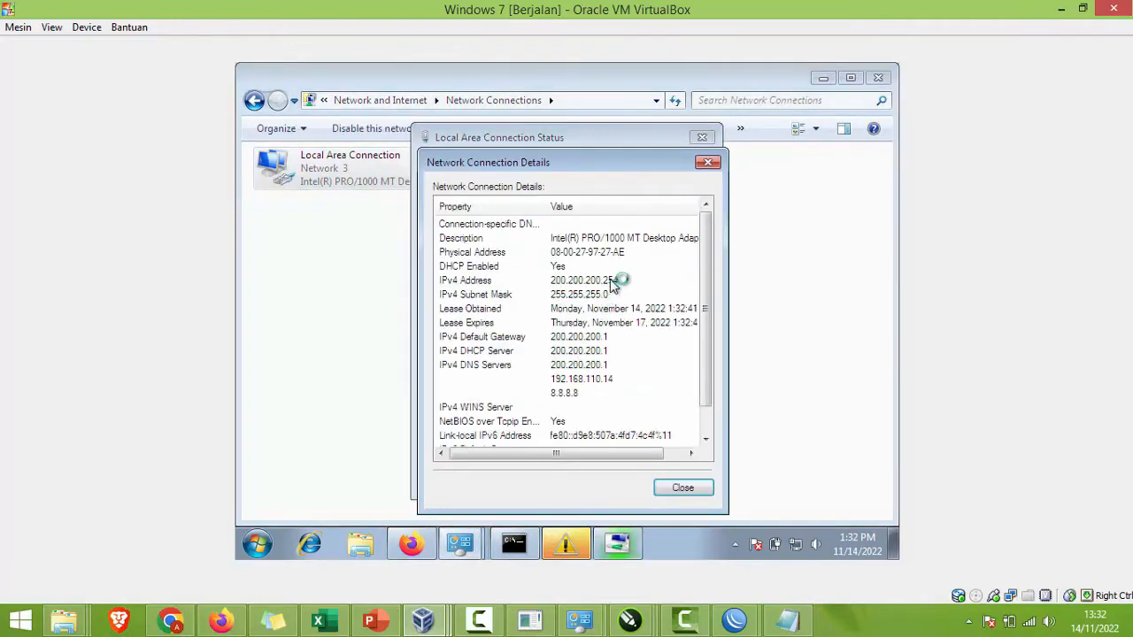
click(609, 280)
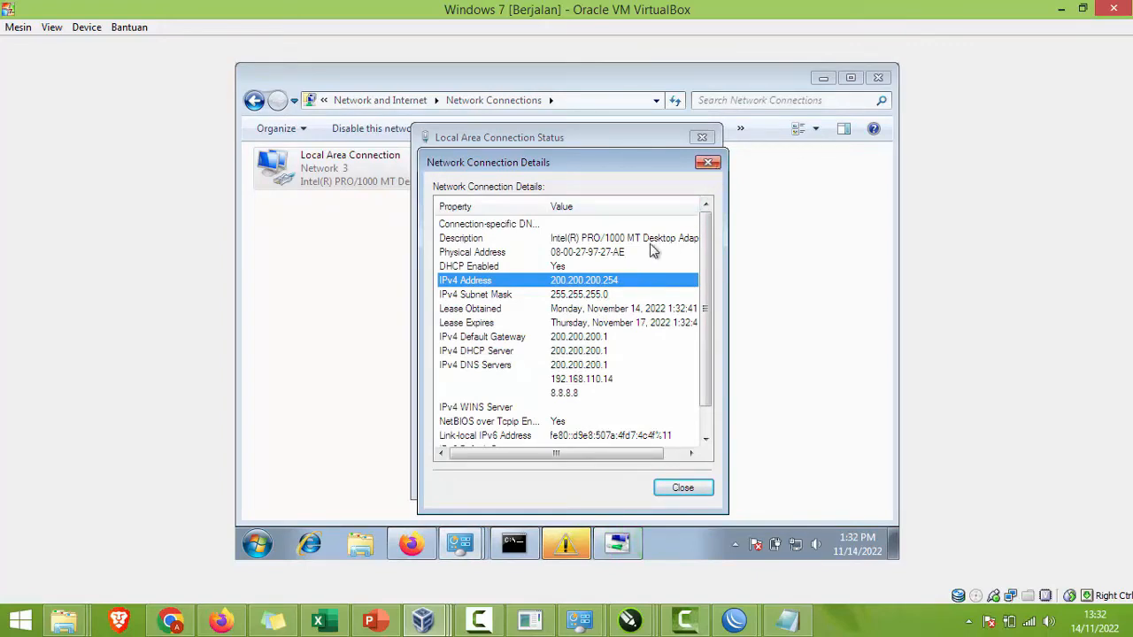
click(708, 163)
click(703, 138)
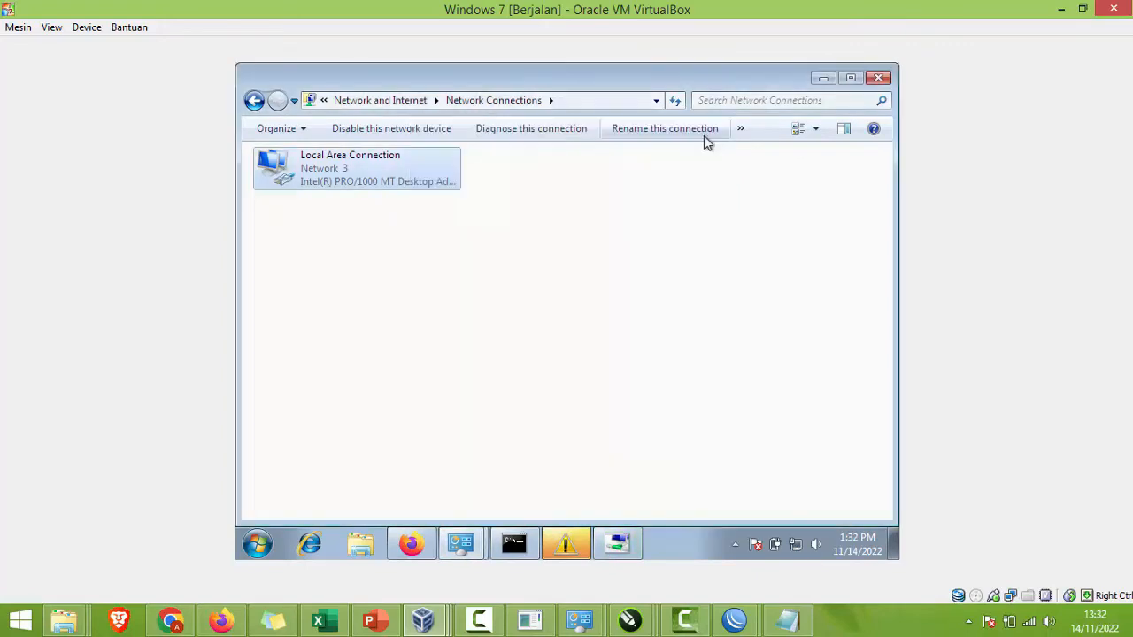
Step: Close the troubleshooter and return to WinBox's DHCP Server window
click(621, 543)
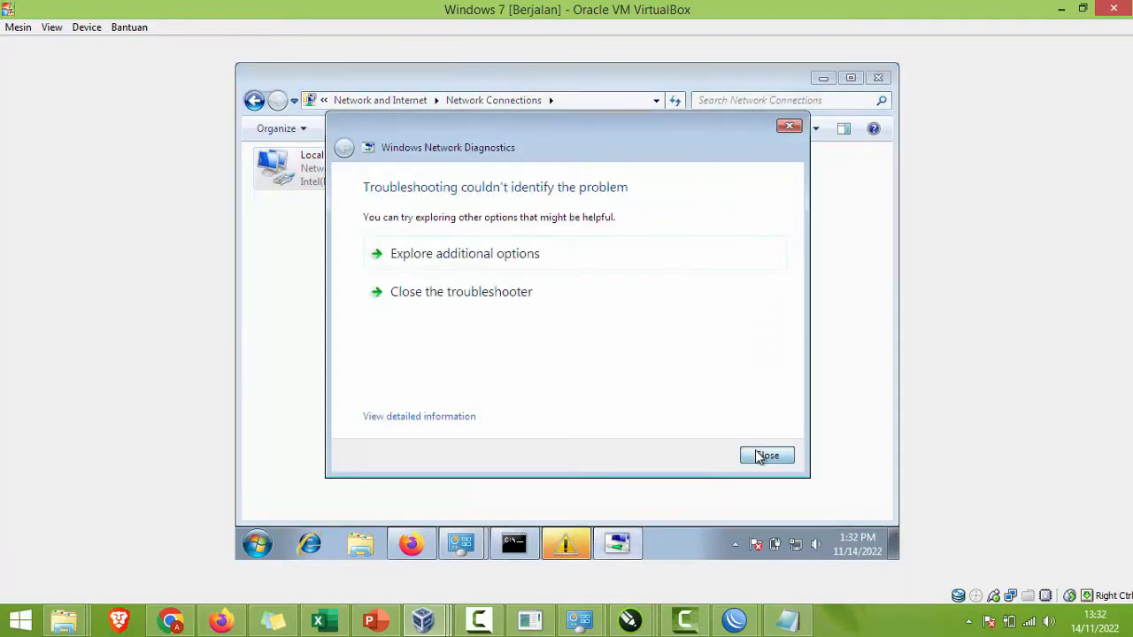
click(757, 455)
click(571, 547)
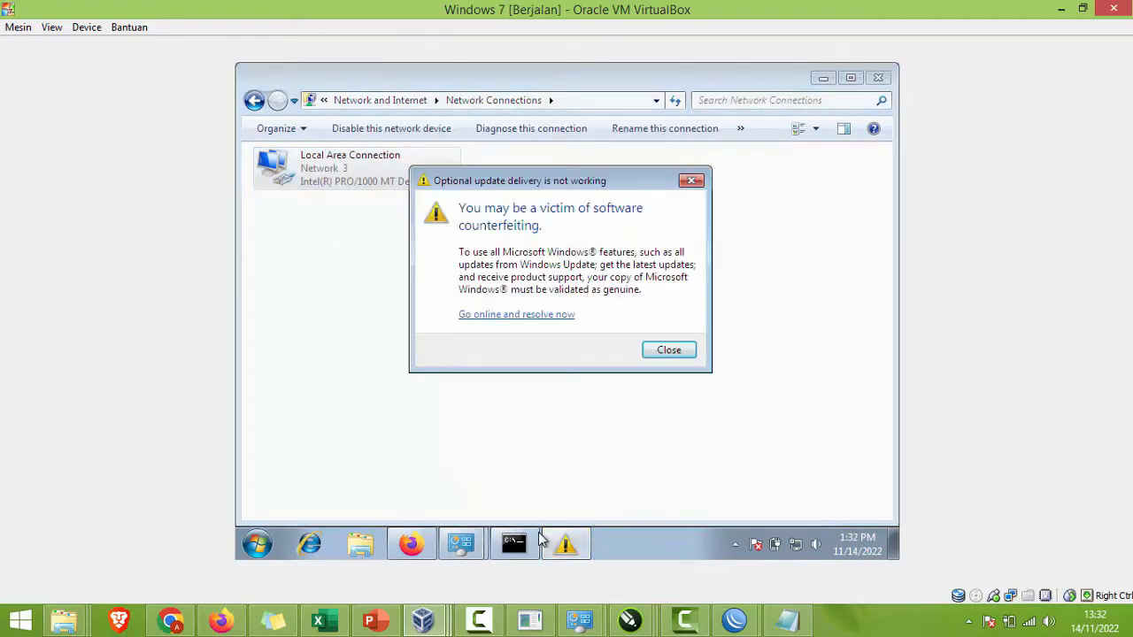
click(520, 544)
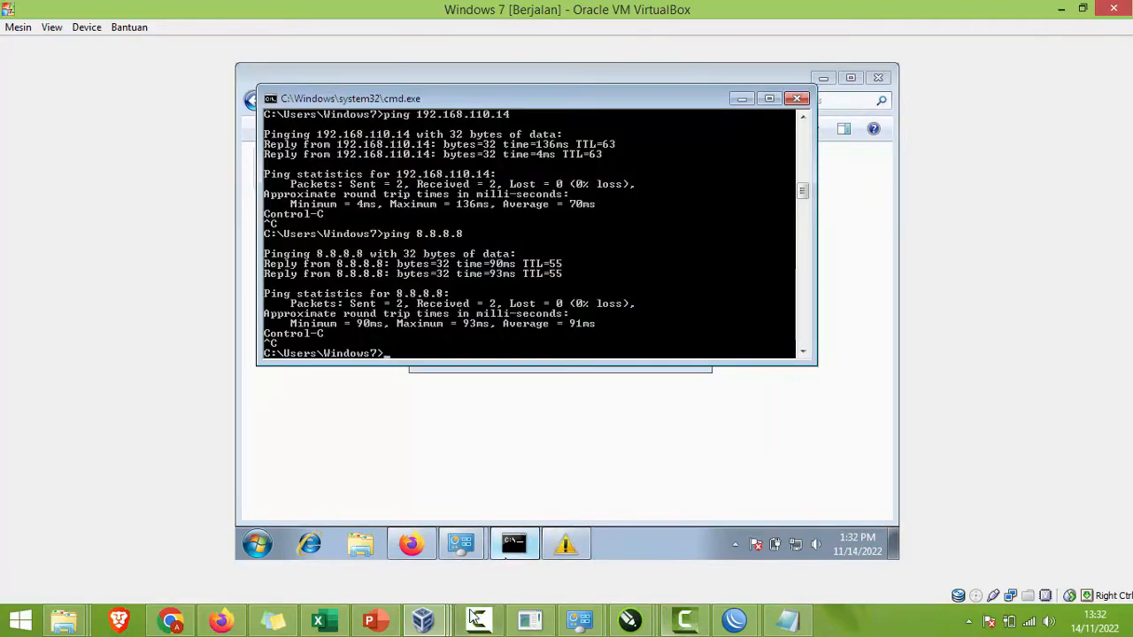
click(424, 623)
click(375, 617)
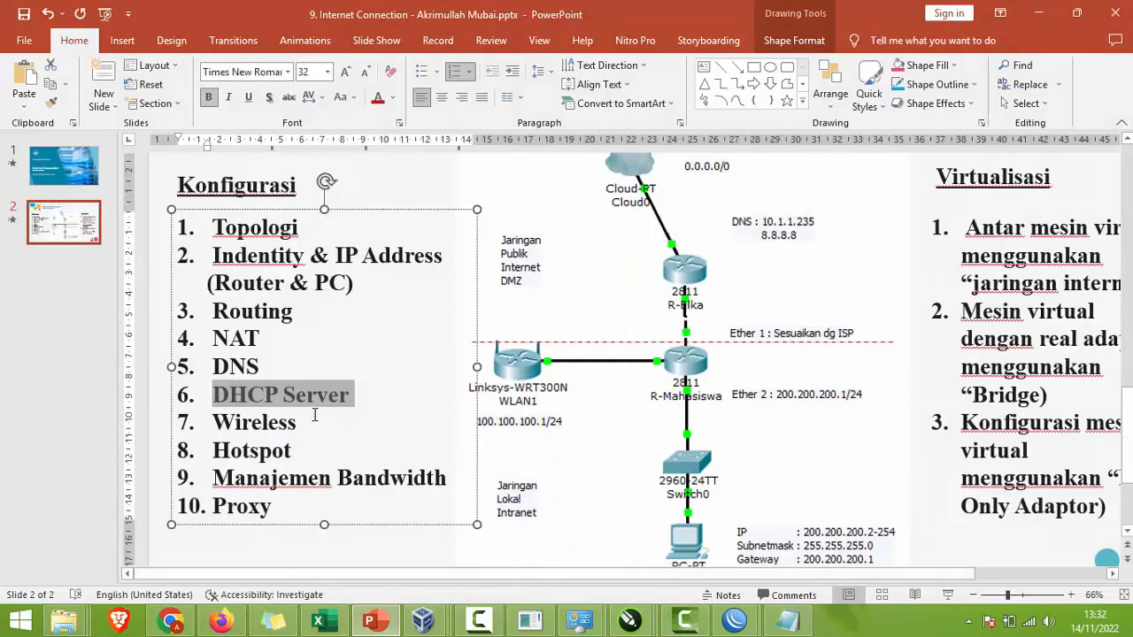
mouse_move(734, 620)
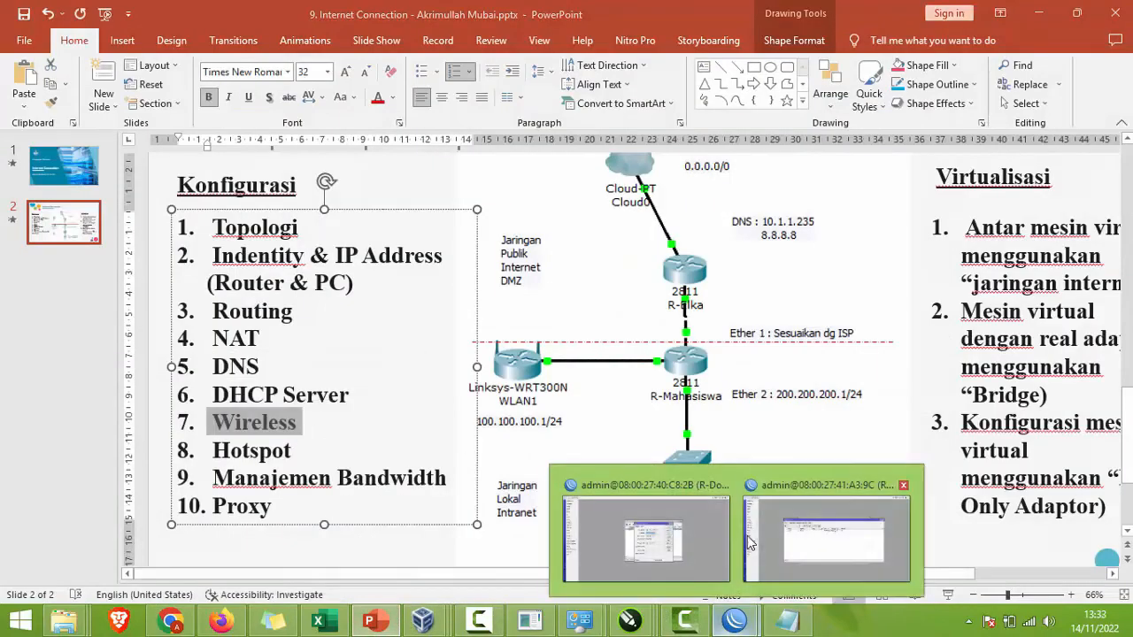
click(754, 516)
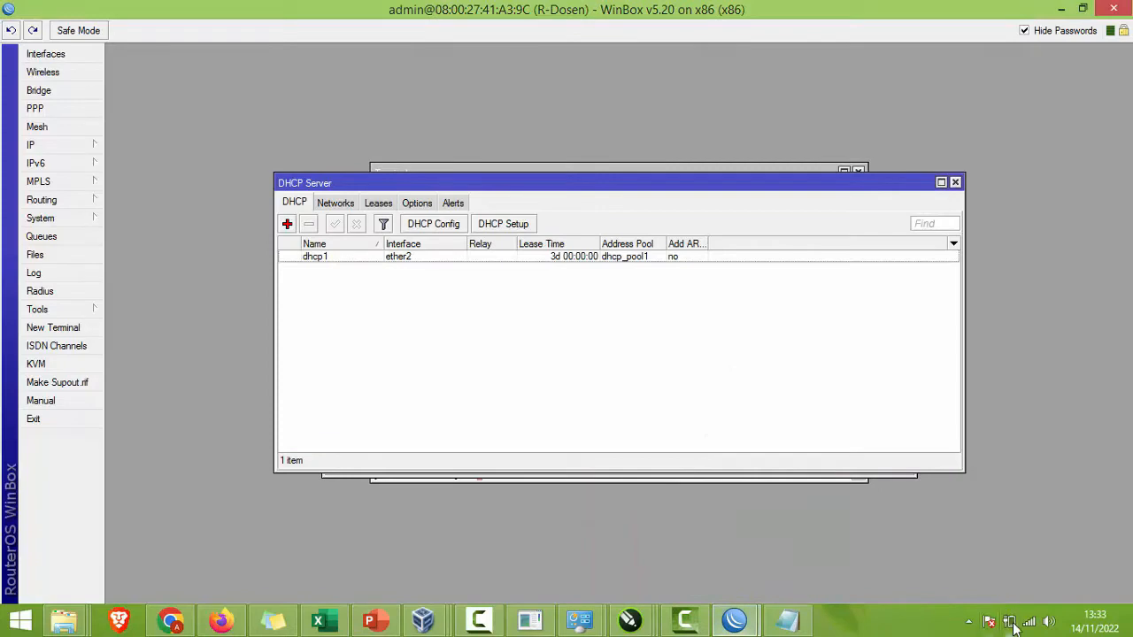
Step: Add a new VirtualAP interface from the Wireless Tables
click(1029, 622)
click(493, 379)
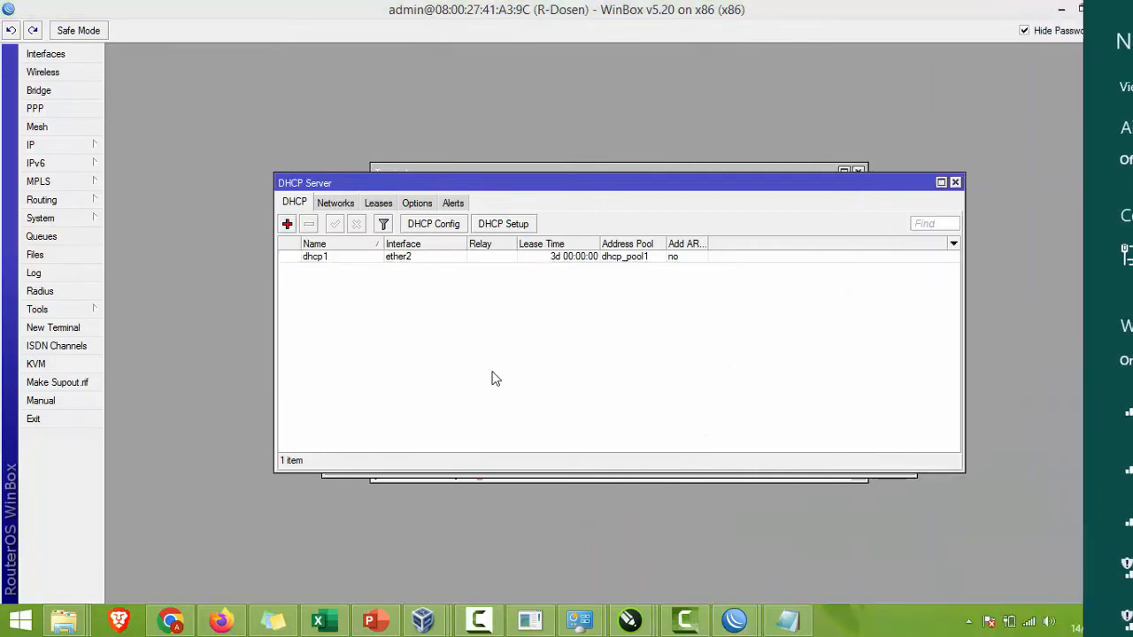
click(38, 74)
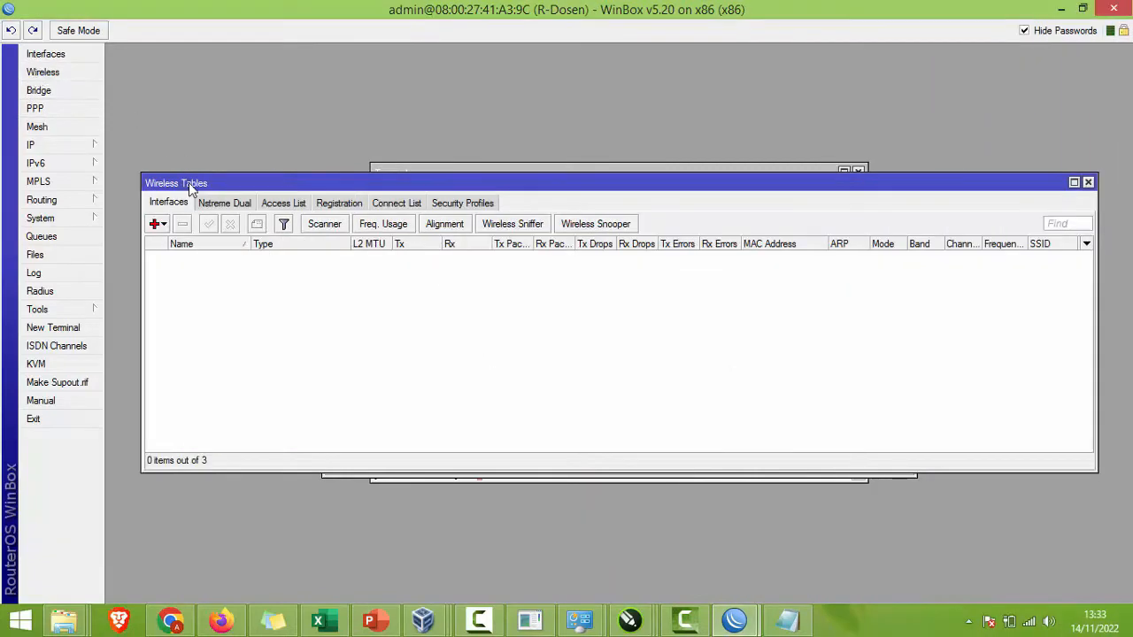
click(155, 224)
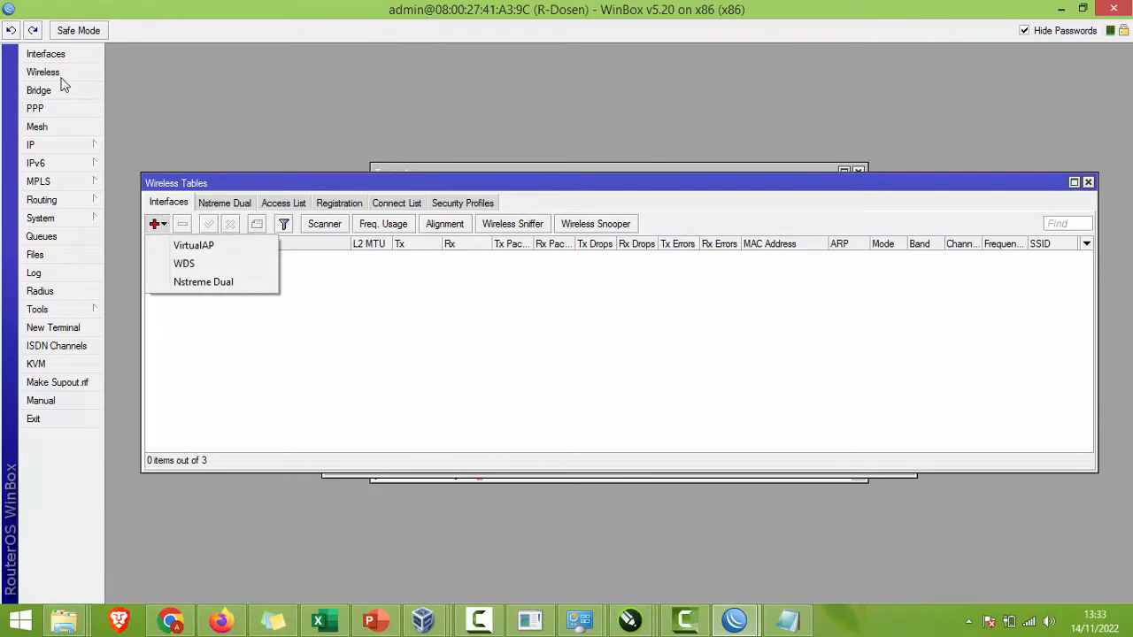
click(110, 138)
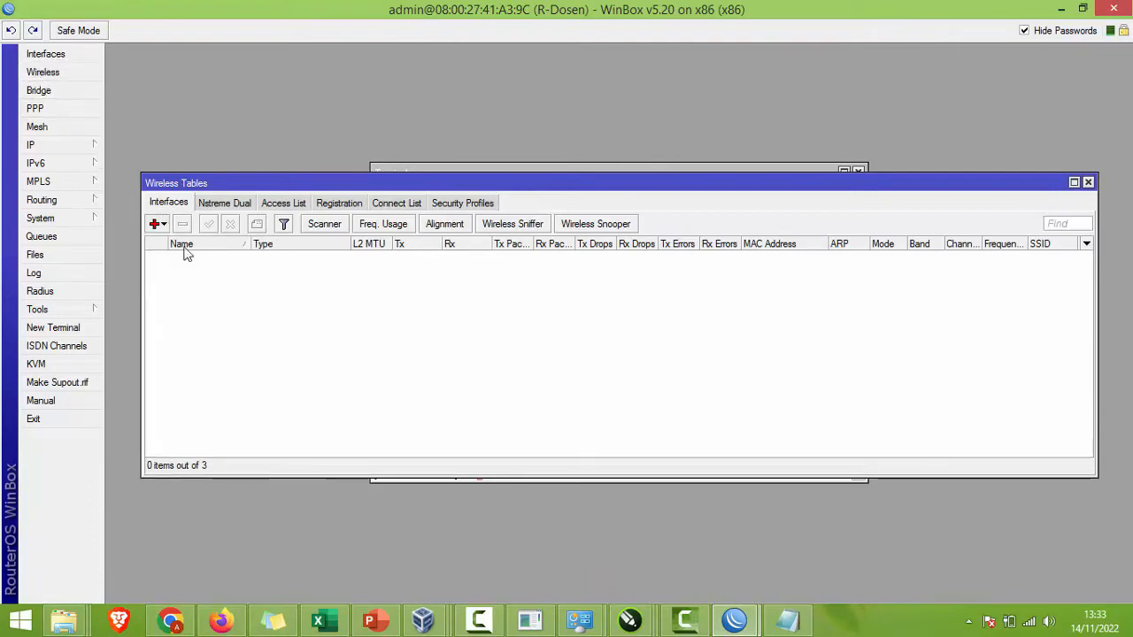
click(162, 226)
click(194, 245)
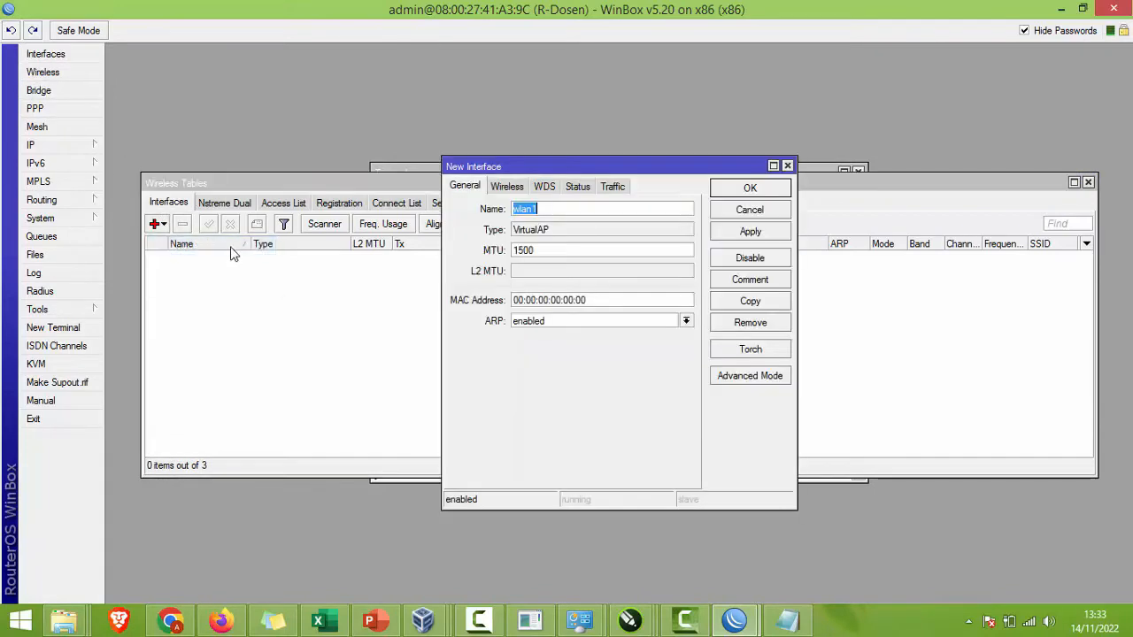
Step: Give the VirtualAP SSID 'AP-Dosen' with the default security profile and apply it
click(507, 187)
click(553, 211)
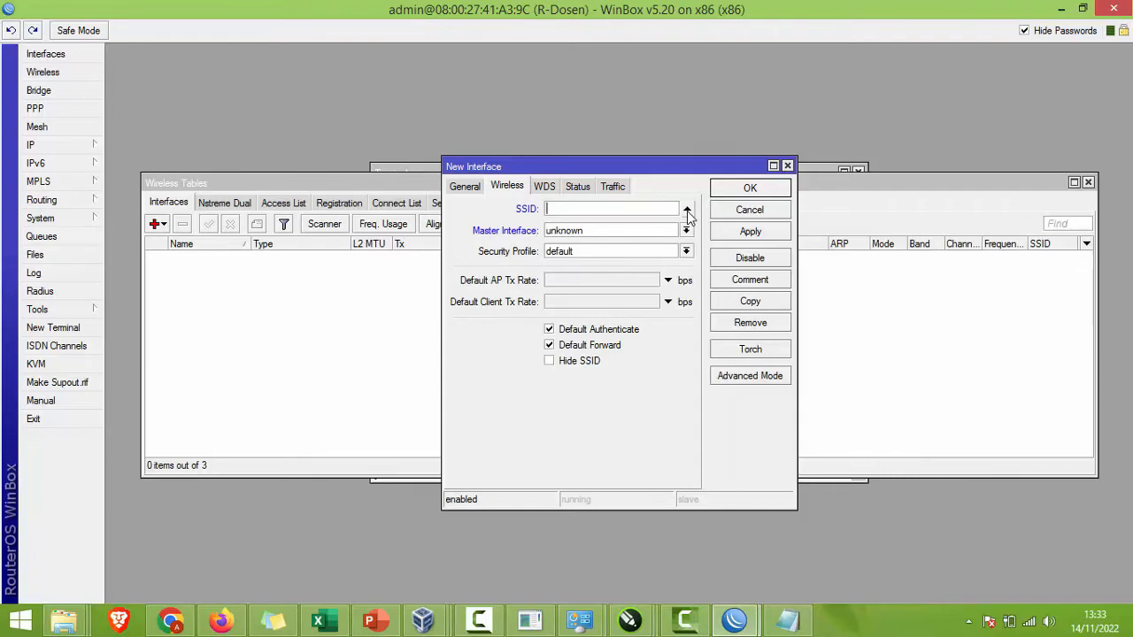
text(AP-Dosen)
key(Tab)
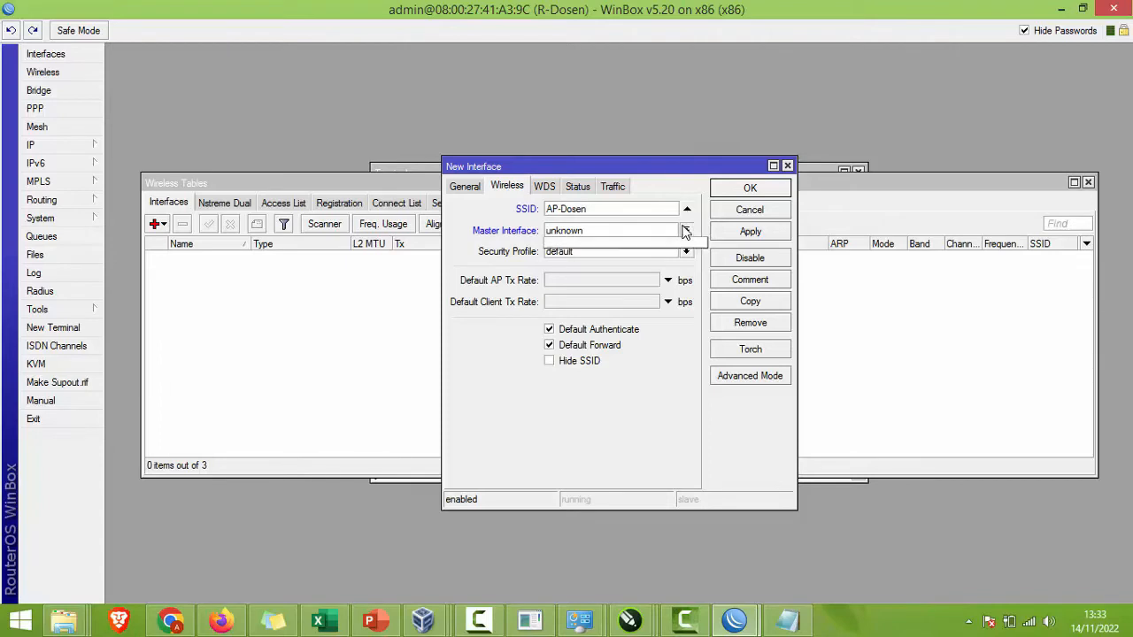
click(686, 251)
click(685, 251)
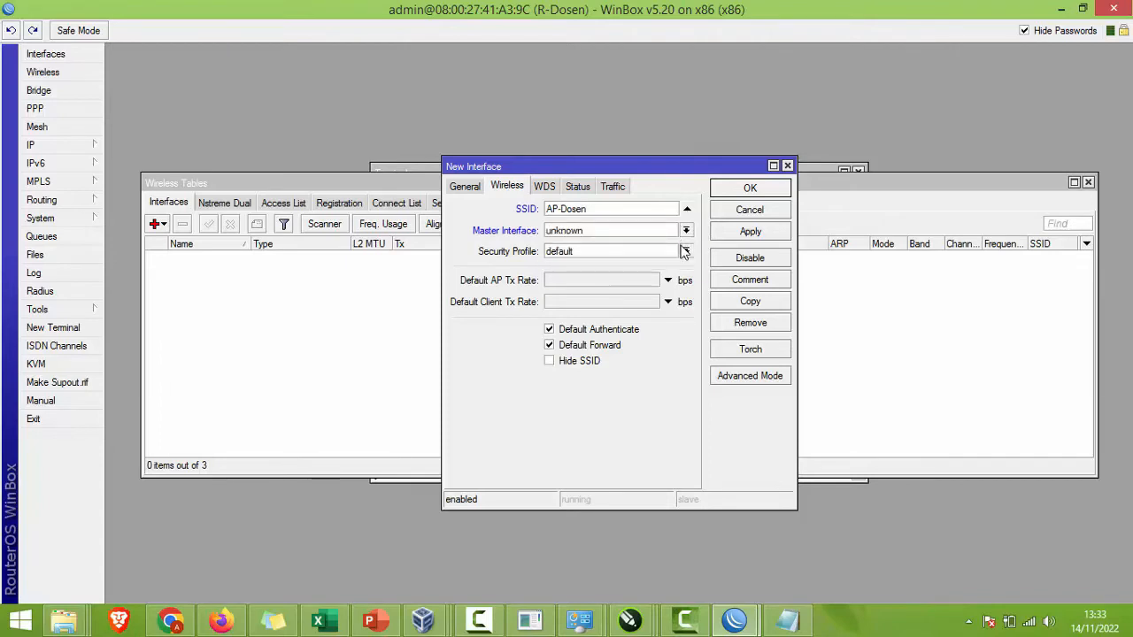
click(758, 231)
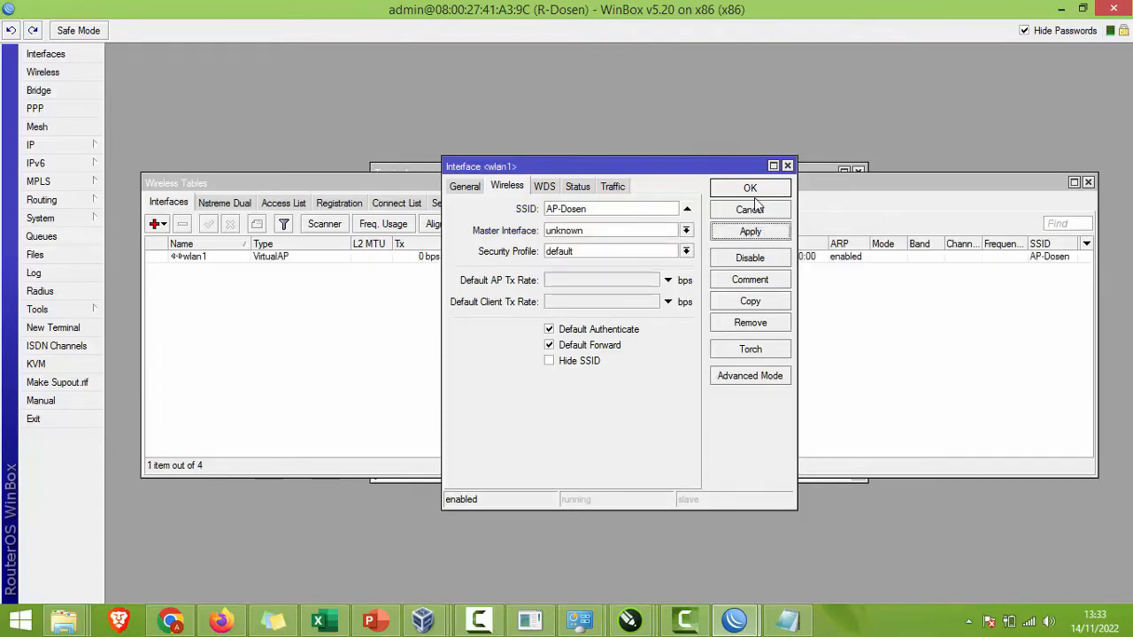
click(753, 194)
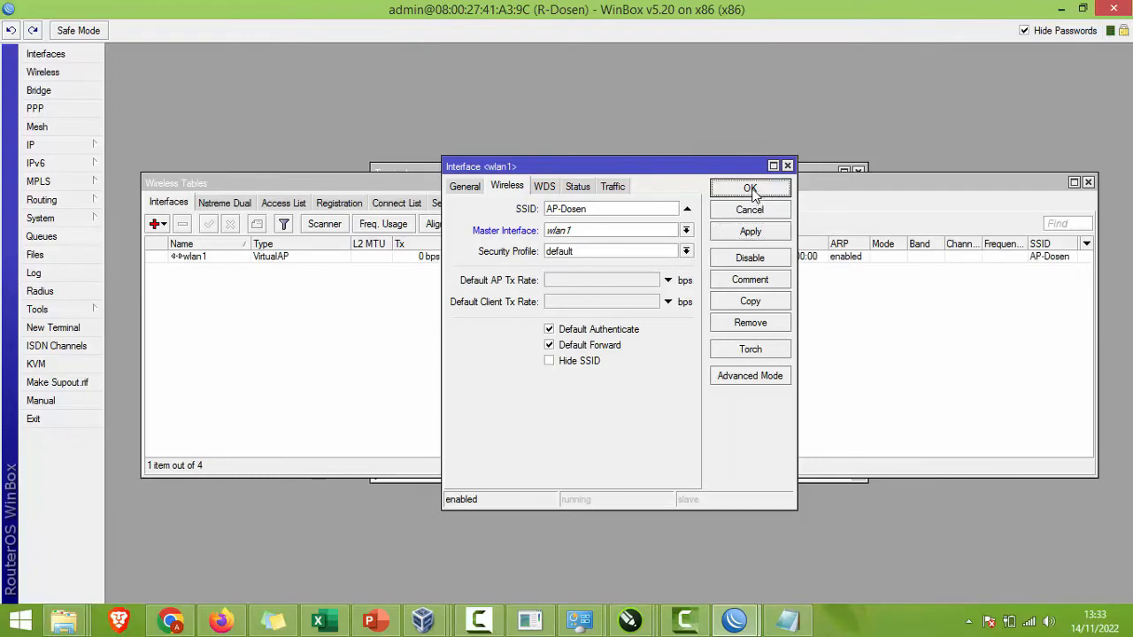
Step: Cancel wlan1, then create profile1 with dynamic keys mode and WPA/WPA2 pre-shared keys
click(694, 328)
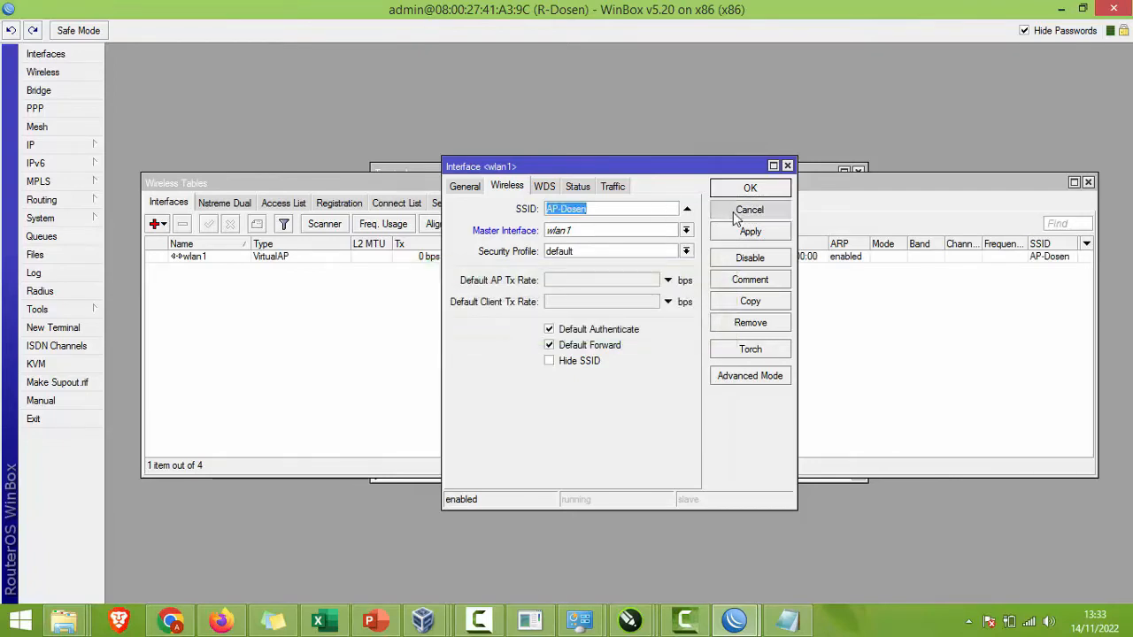
click(733, 211)
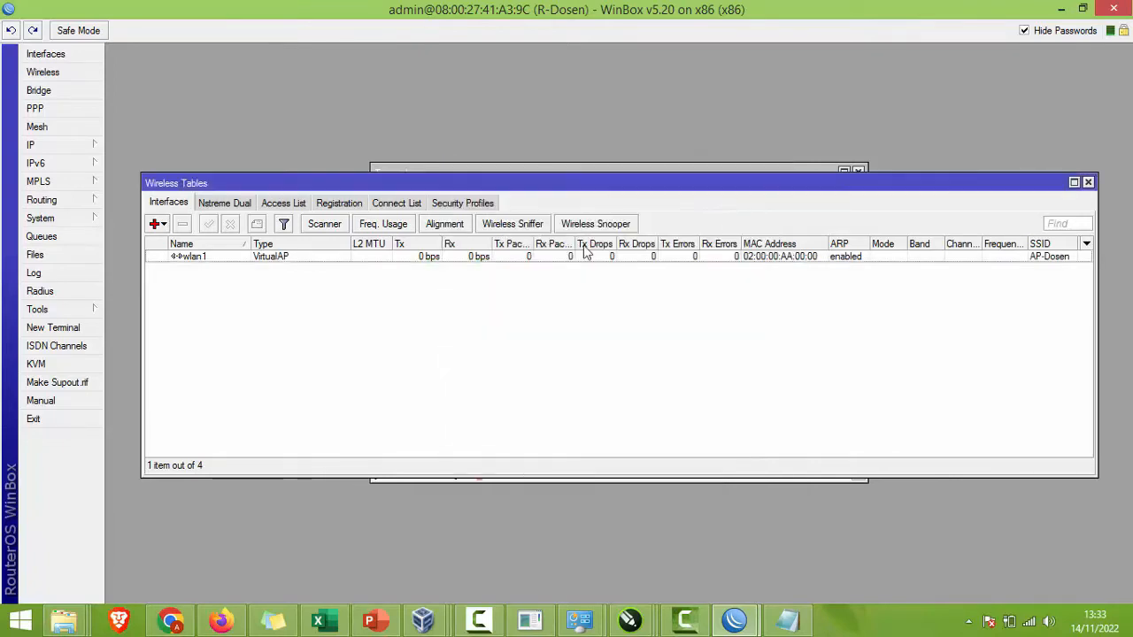
click(439, 204)
click(154, 224)
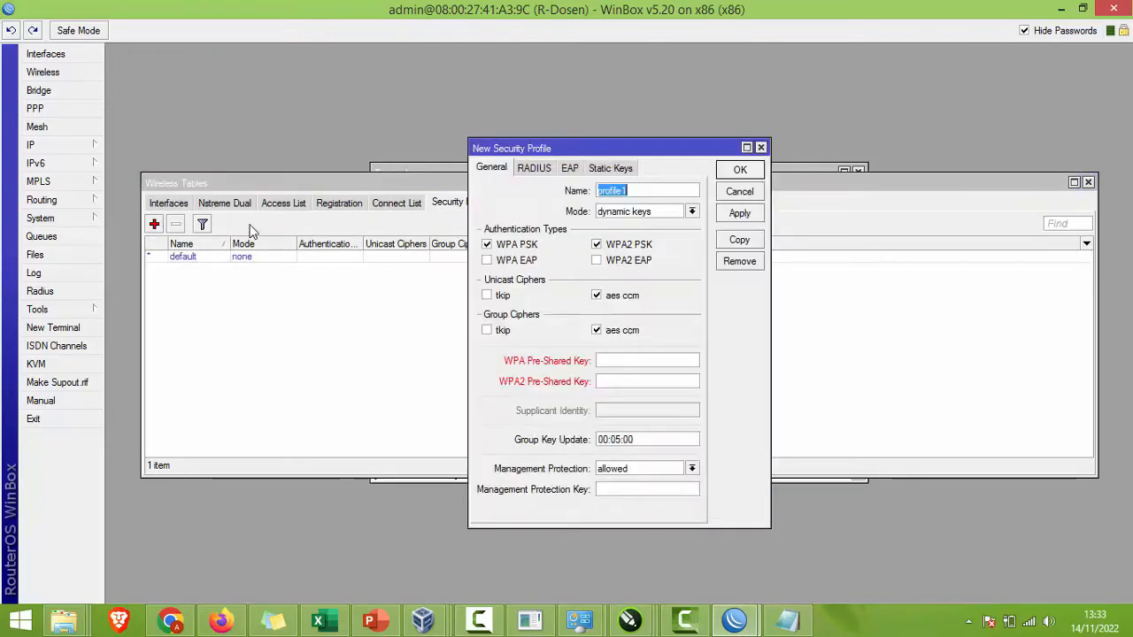
click(689, 212)
click(673, 222)
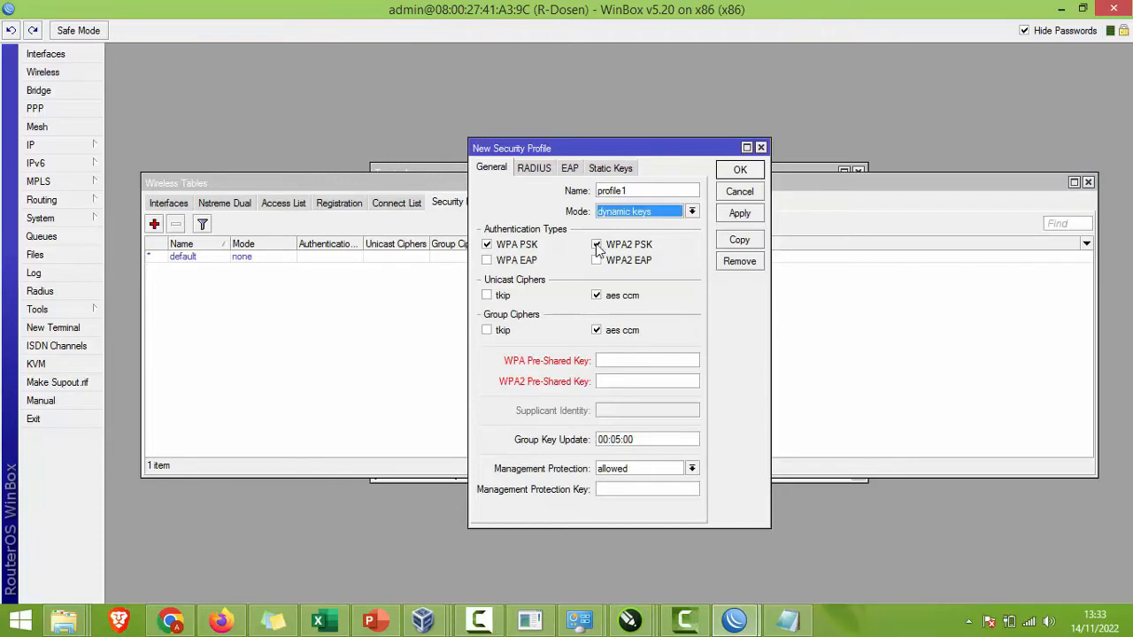
click(610, 360)
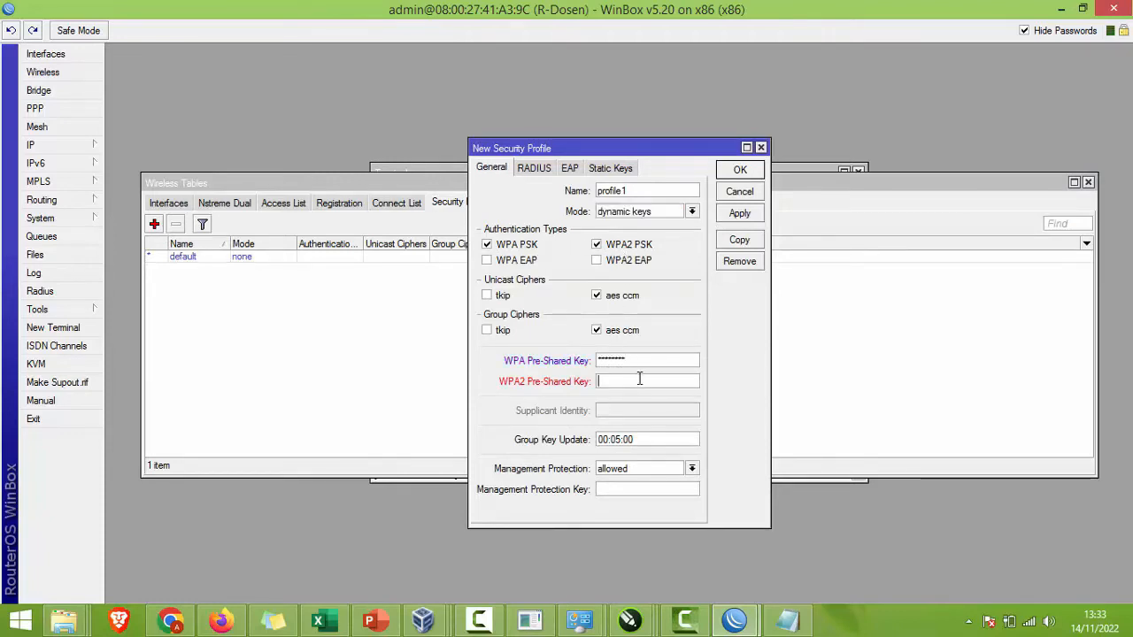
text(1)
click(727, 213)
click(738, 170)
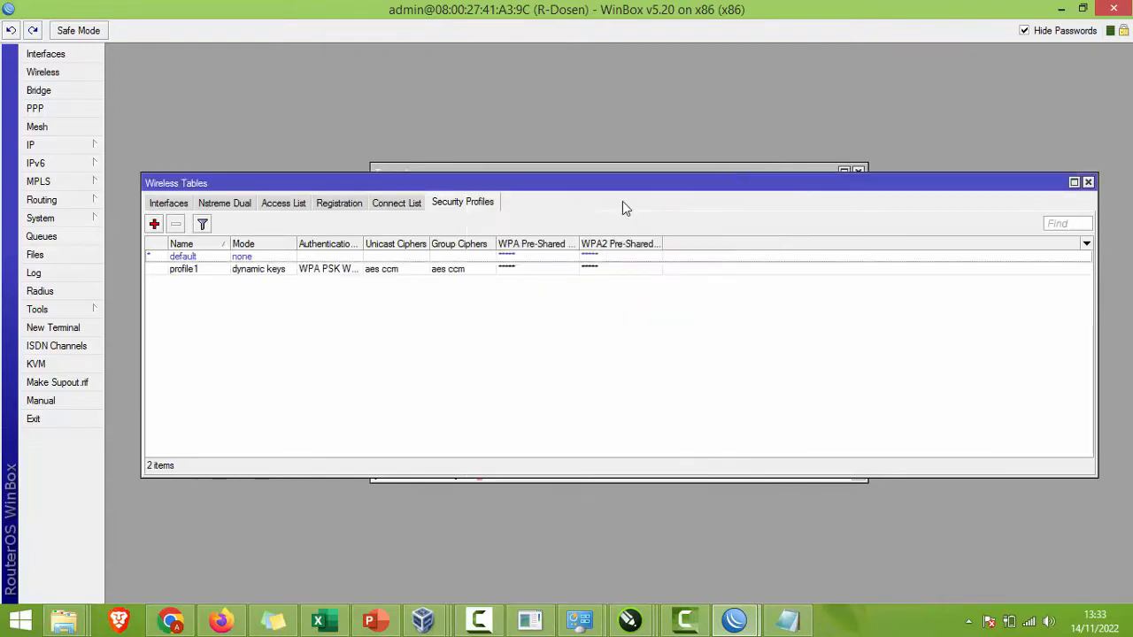
Step: Assign profile1 to wlan1, which fails with a cannot-attach error
click(183, 203)
double_click(272, 256)
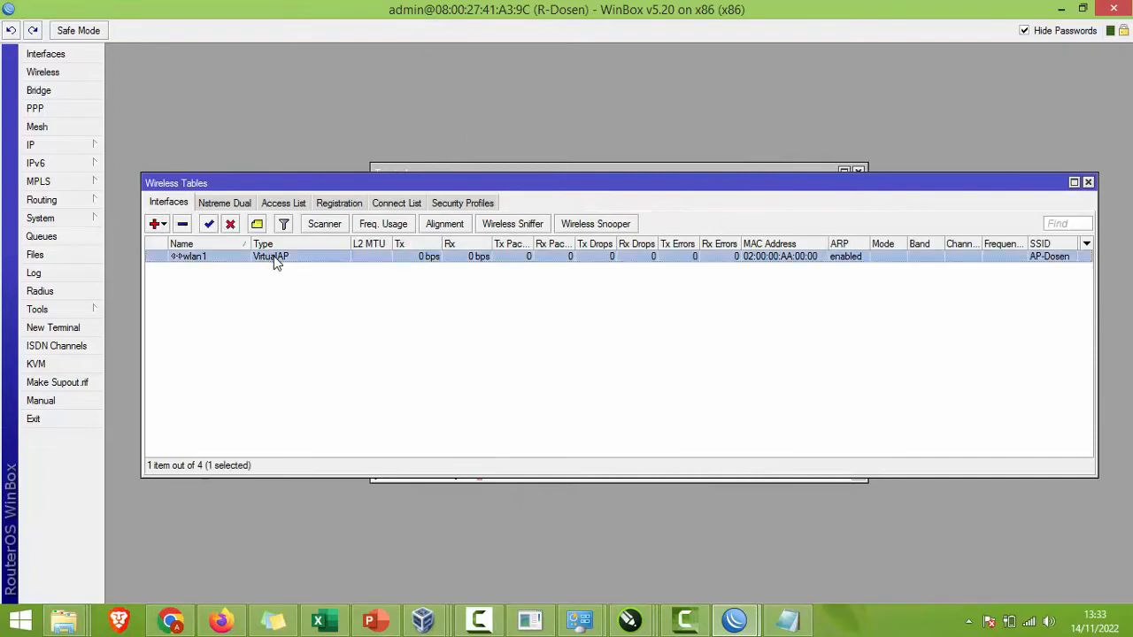
click(644, 254)
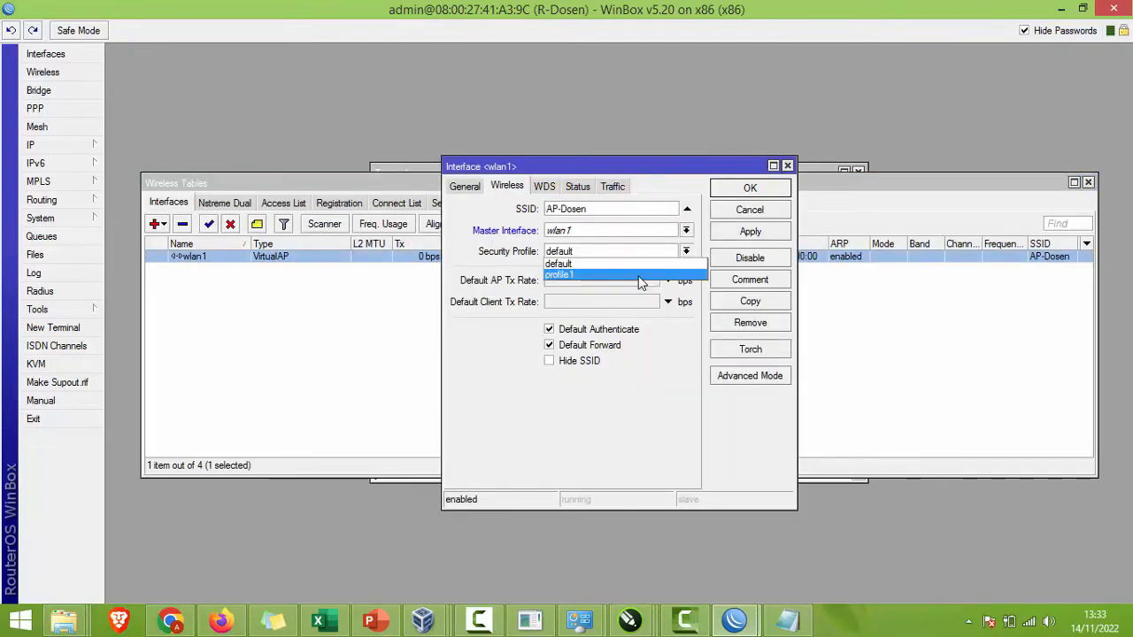
click(640, 277)
click(750, 189)
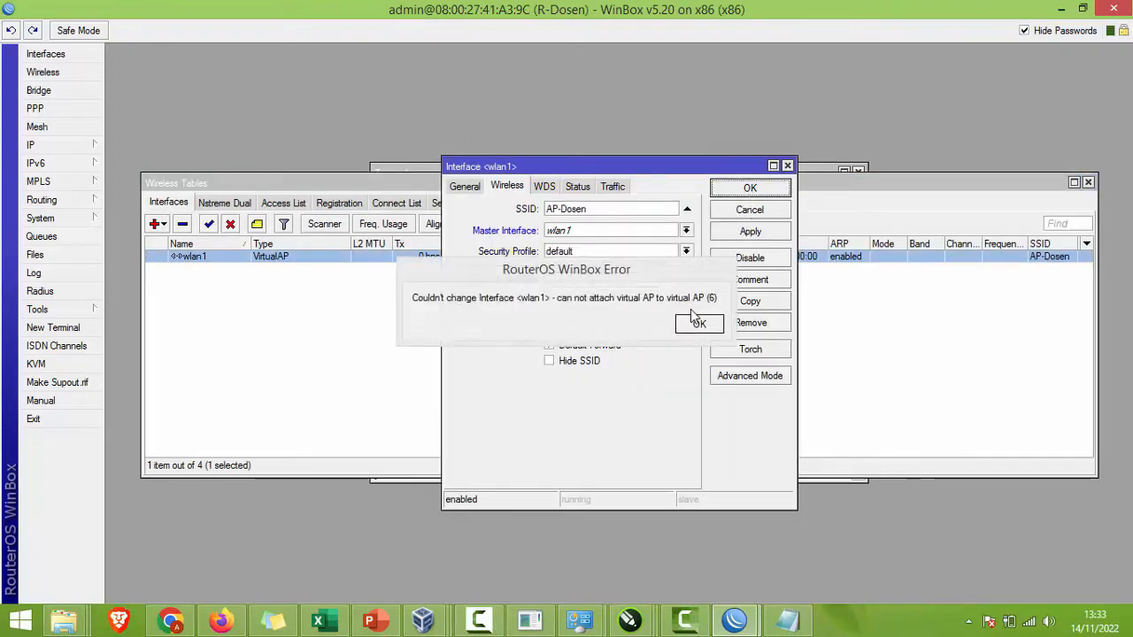
click(697, 320)
Step: Try a different master interface for wlan1, dismiss the error, and cancel
click(686, 230)
click(619, 244)
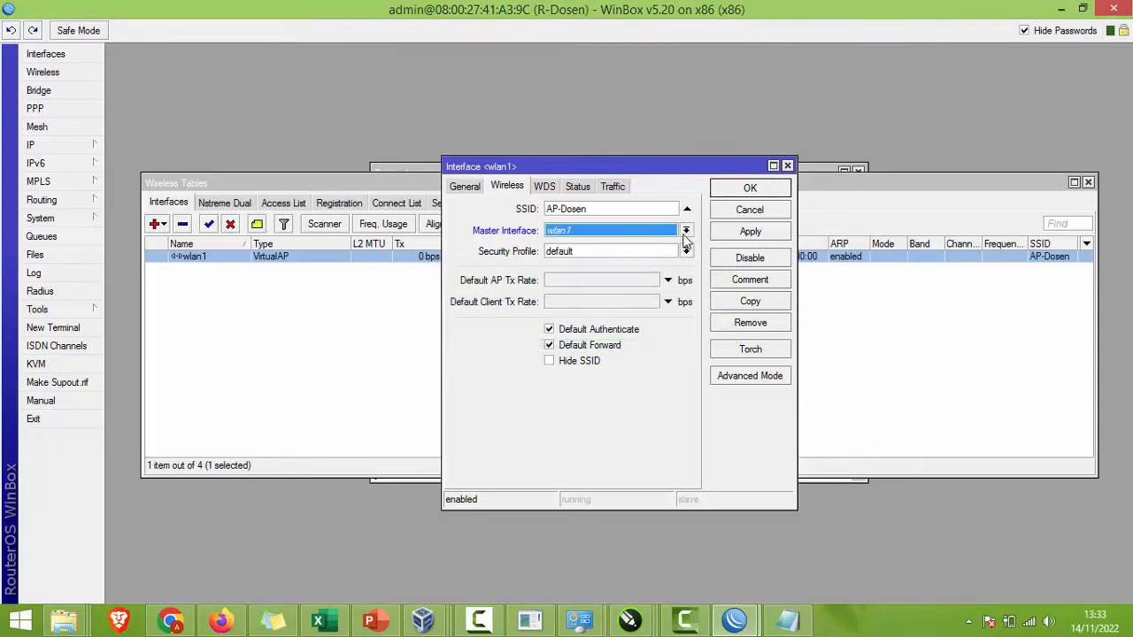
click(750, 231)
click(744, 203)
key(Return)
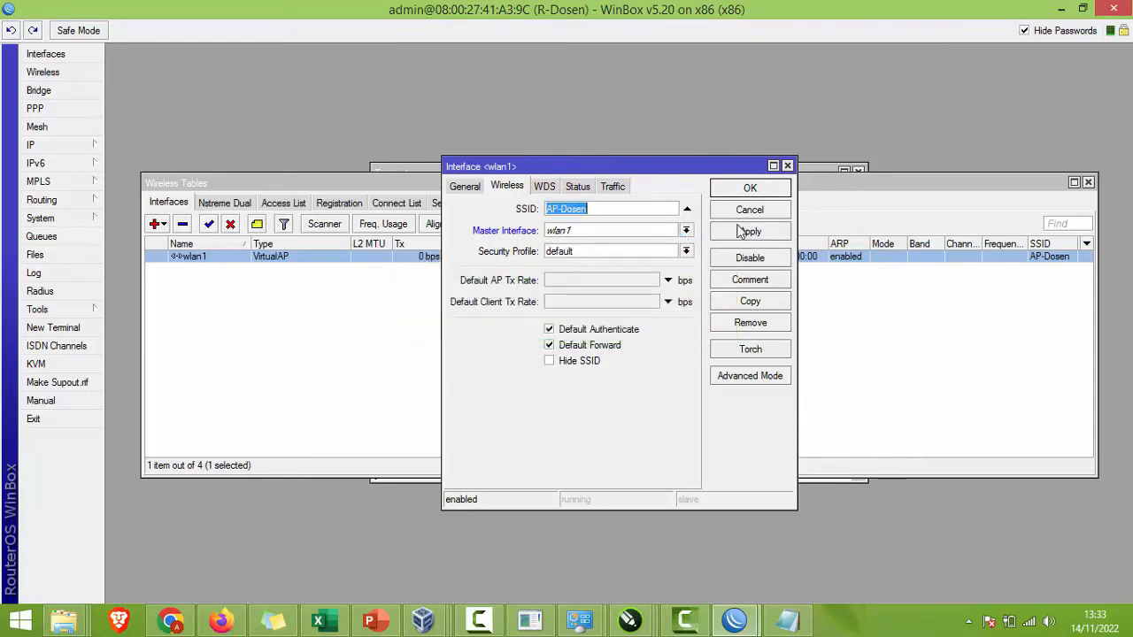
click(739, 214)
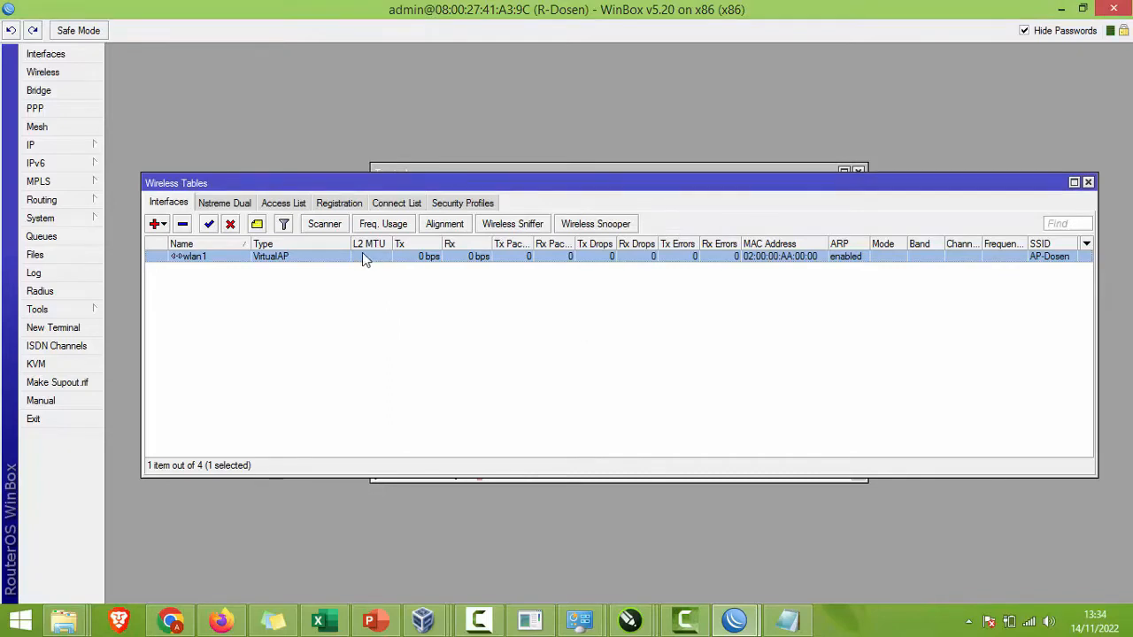
Step: Reopen wlan1, set its security profile to profile1, and close it
double_click(313, 256)
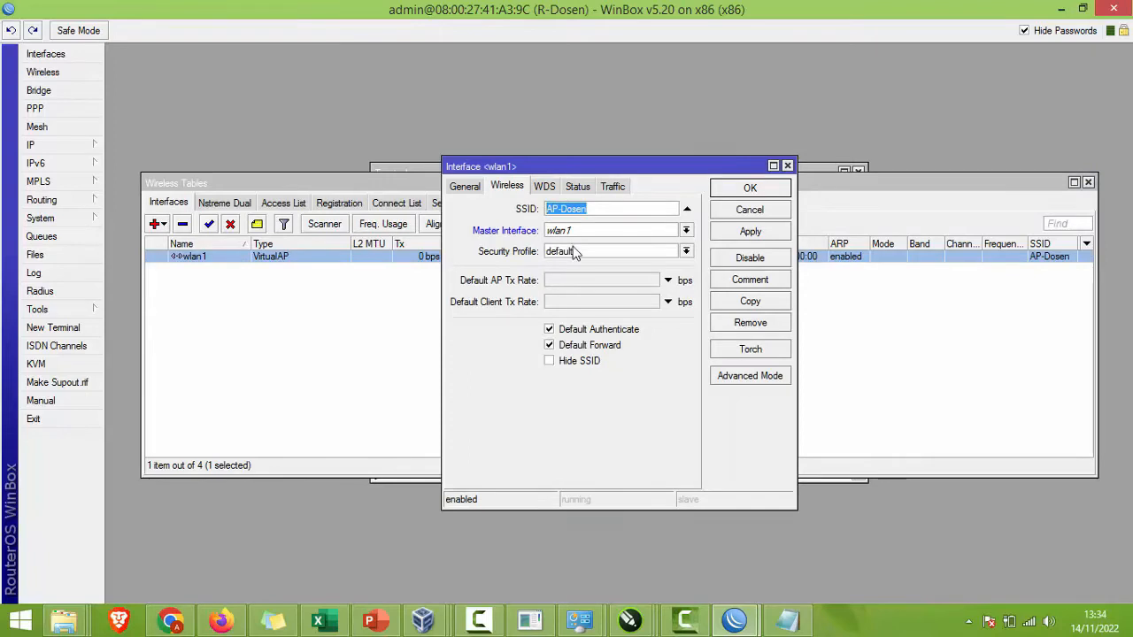
click(575, 252)
click(583, 273)
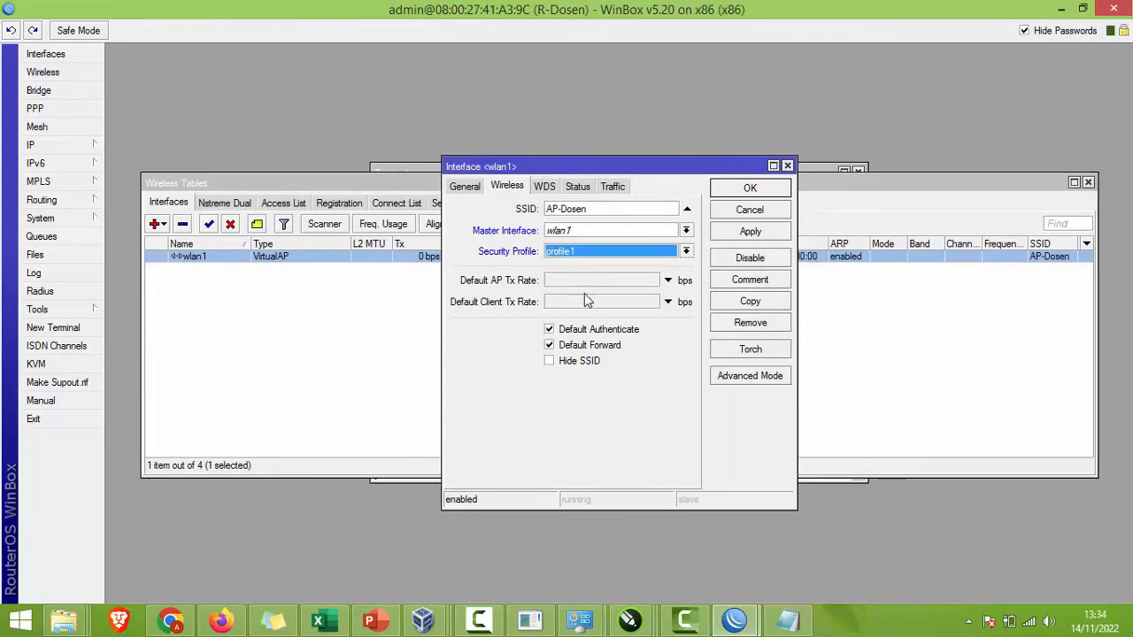
click(717, 210)
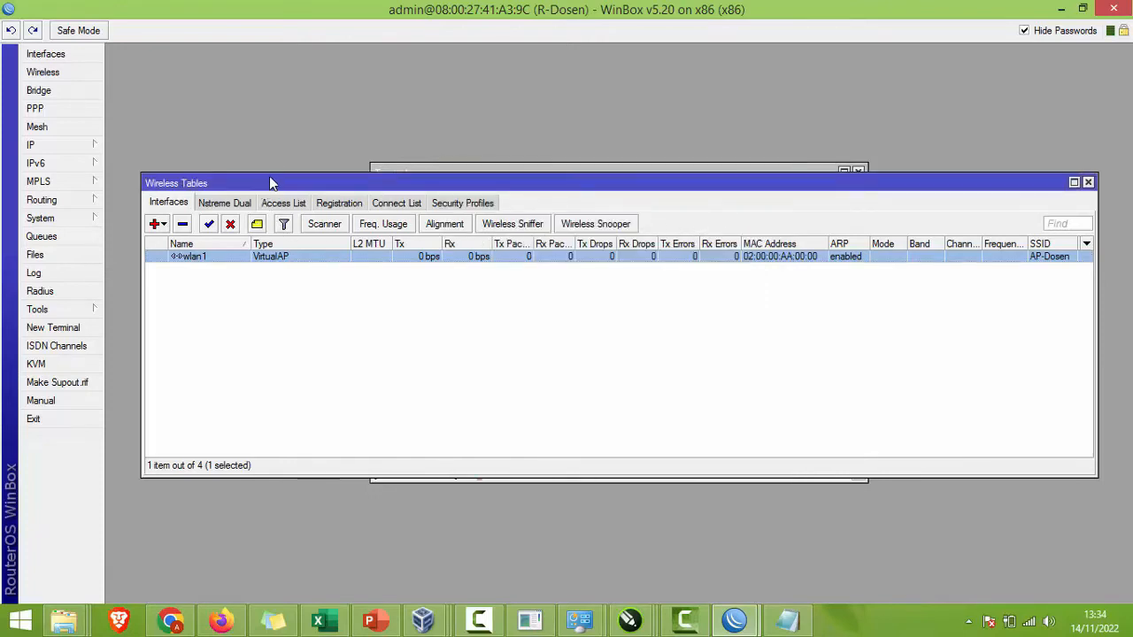
drag(269, 176, 476, 122)
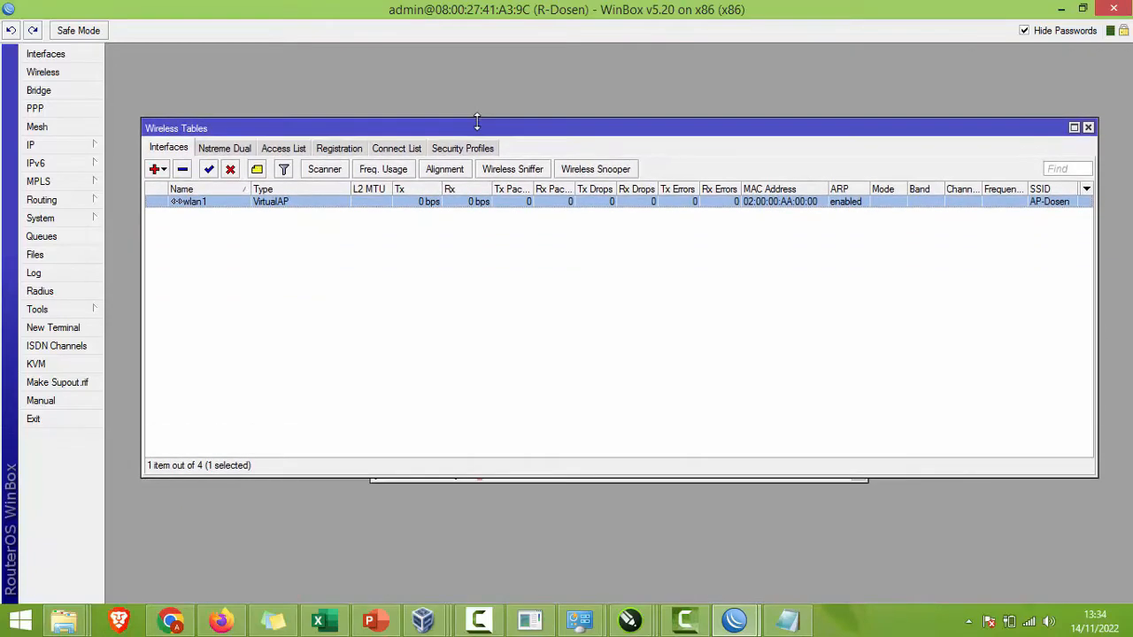
Step: Glance at the configuration slides, then return to WinBox
click(370, 620)
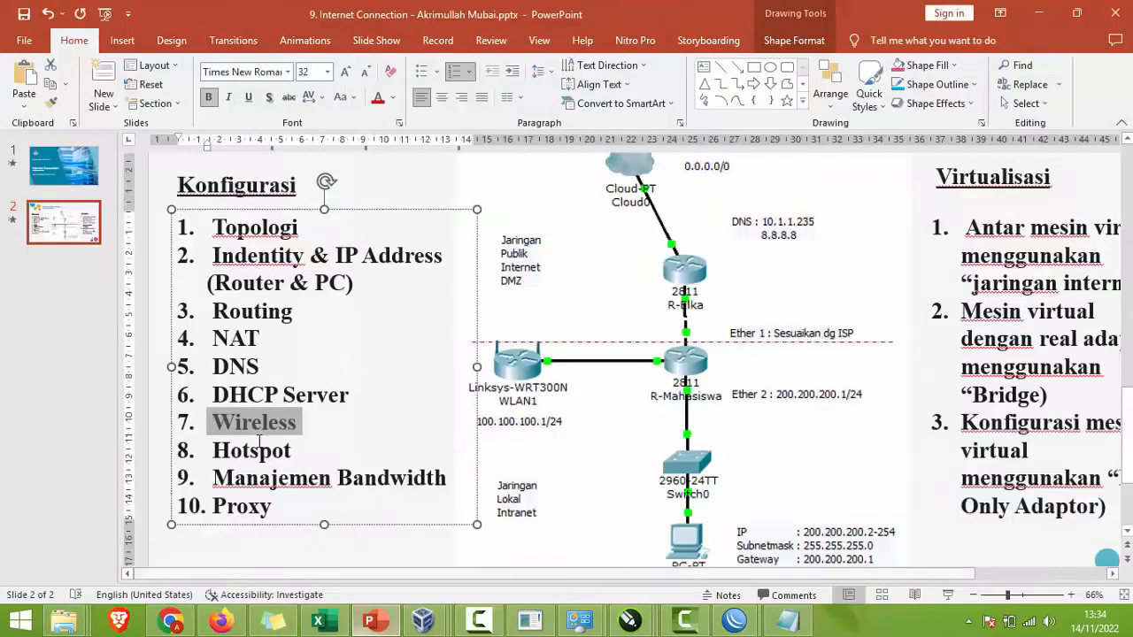
click(307, 469)
key(alt+Tab)
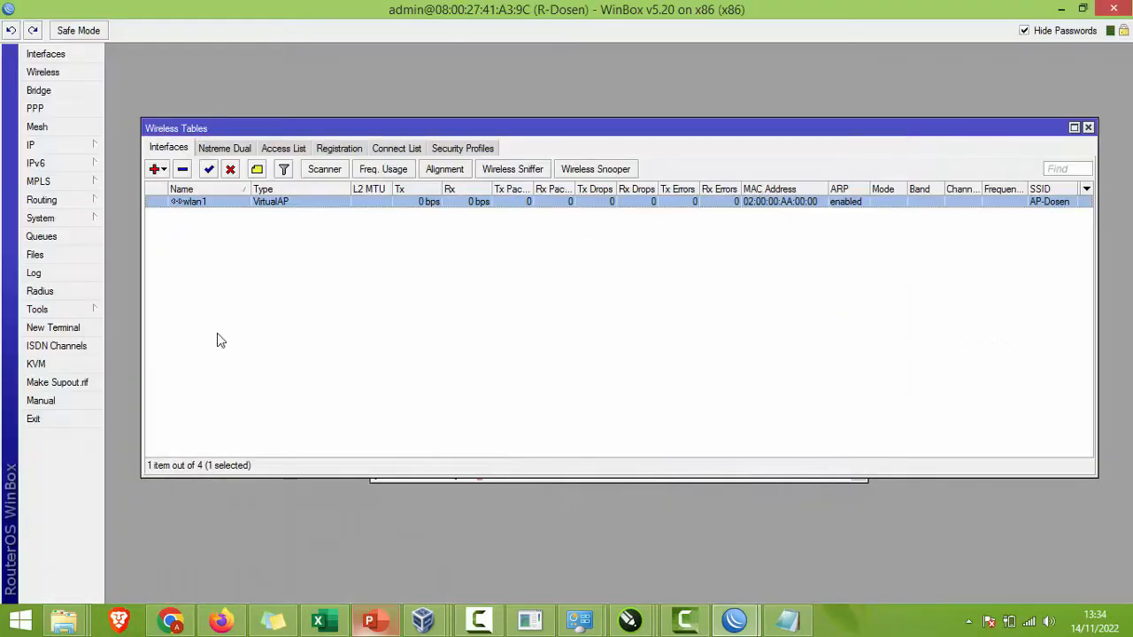
Step: Launch the Hotspot Setup wizard from IP > Hotspot and choose ether2 as the interface
click(64, 145)
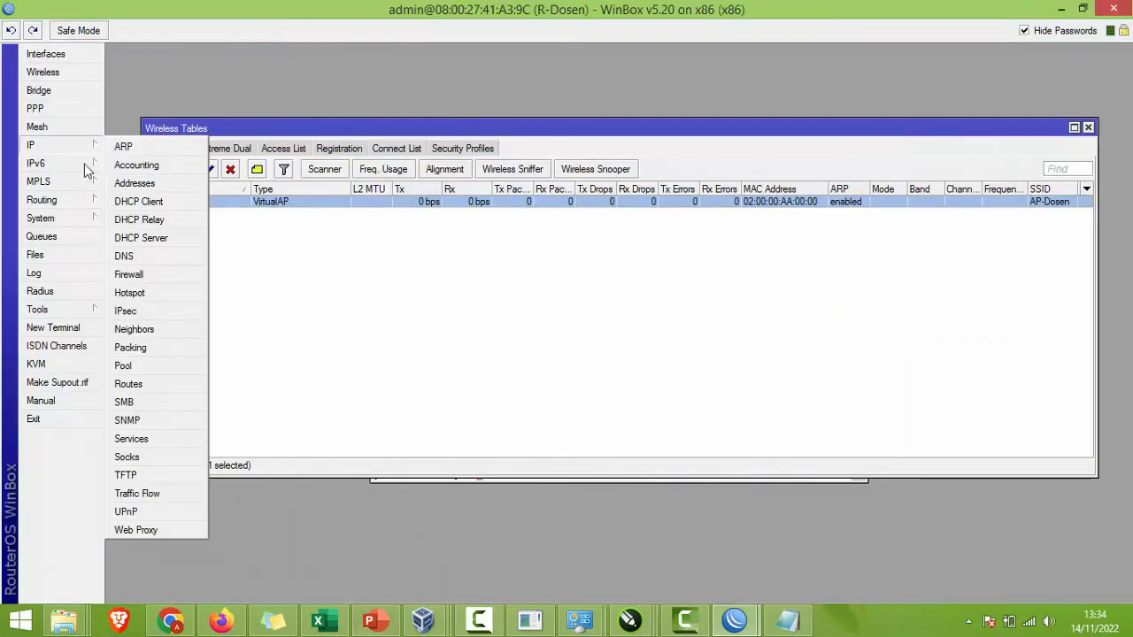
click(147, 292)
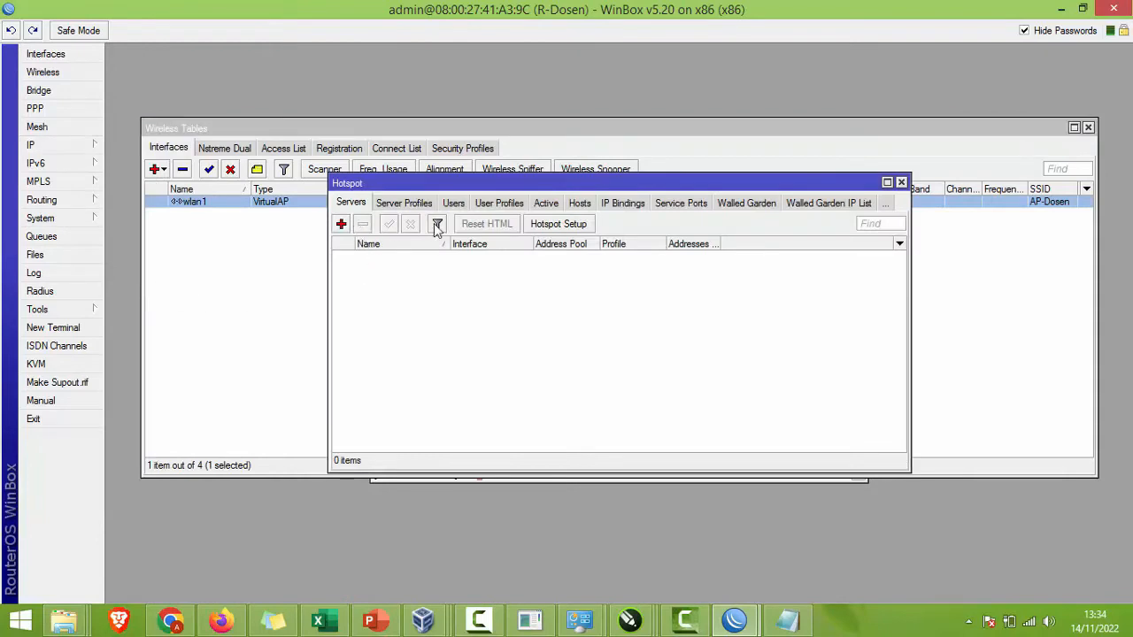
click(539, 230)
click(630, 310)
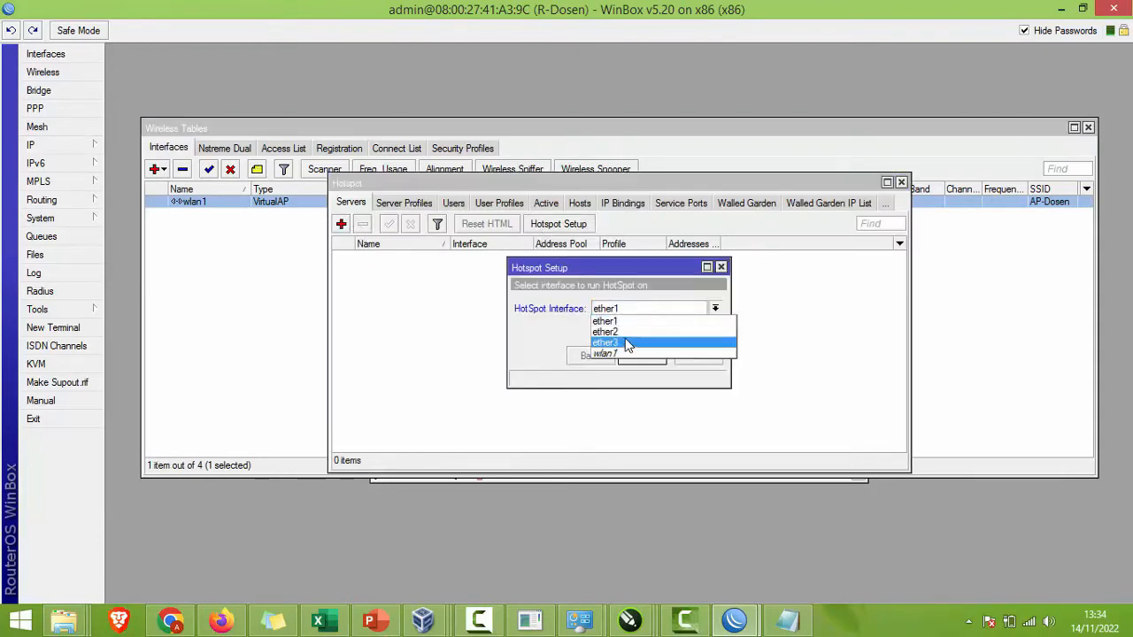
click(621, 333)
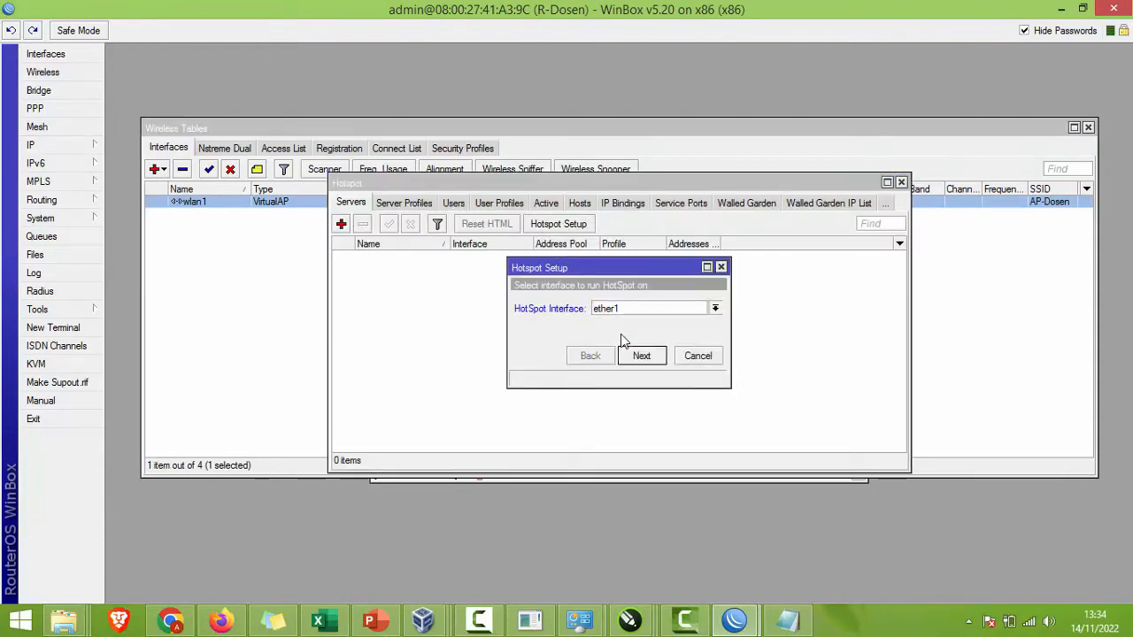
click(642, 355)
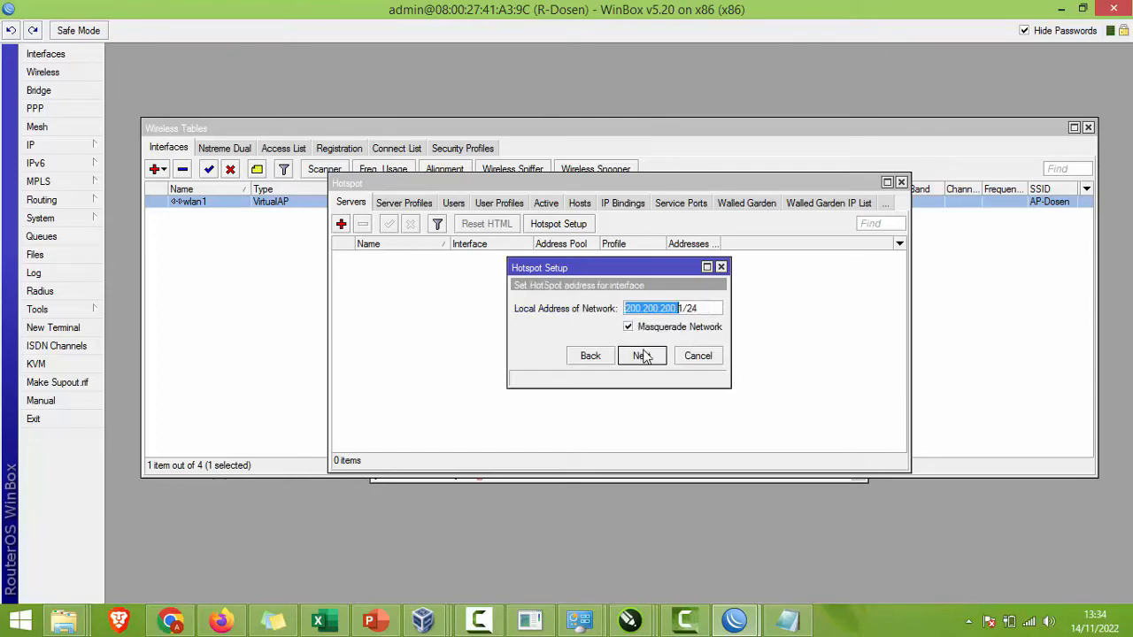
Step: Accept the defaults: 200.200.200.1/24, suggested pool, no certificate or SMTP, DNS 192.168.110.14 and 8.8.8.8
click(646, 354)
click(647, 356)
click(642, 356)
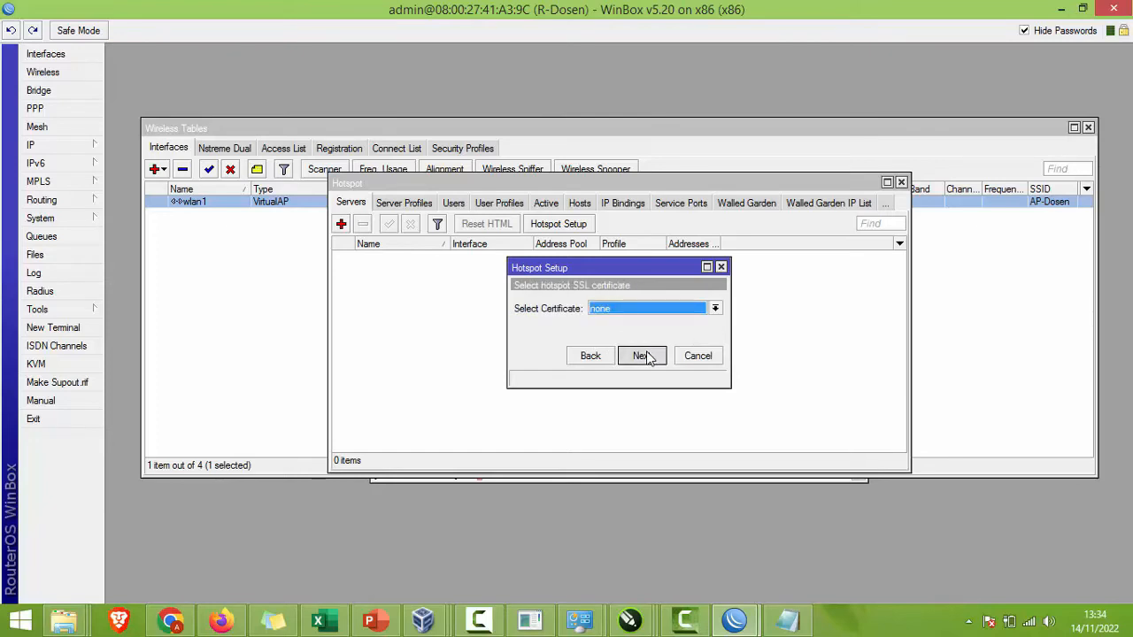
click(643, 355)
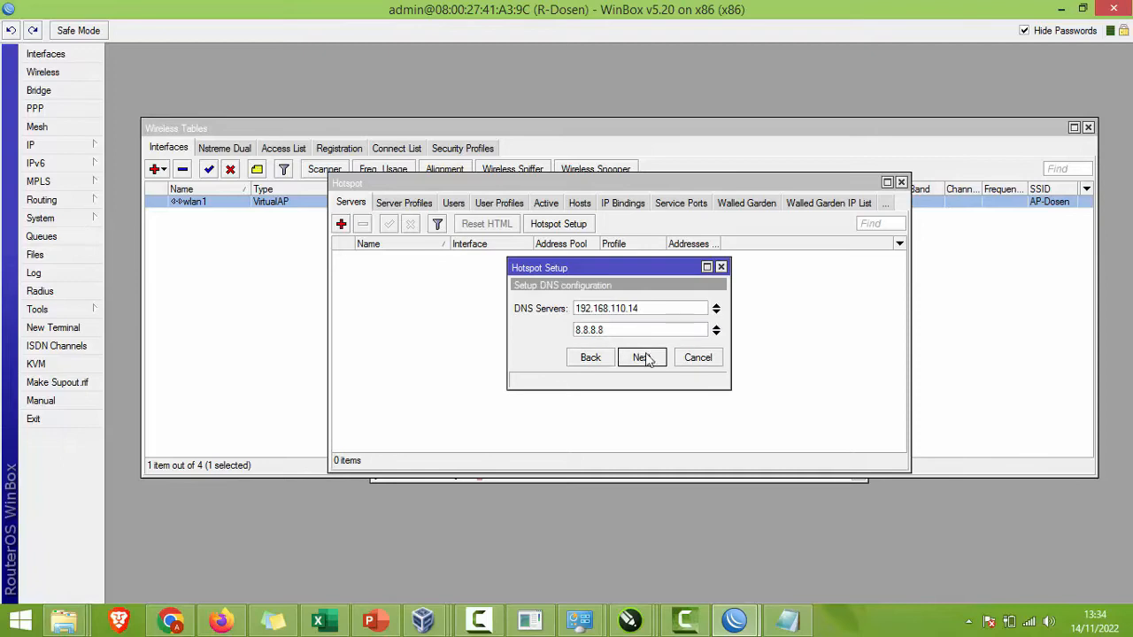
click(643, 357)
click(643, 357)
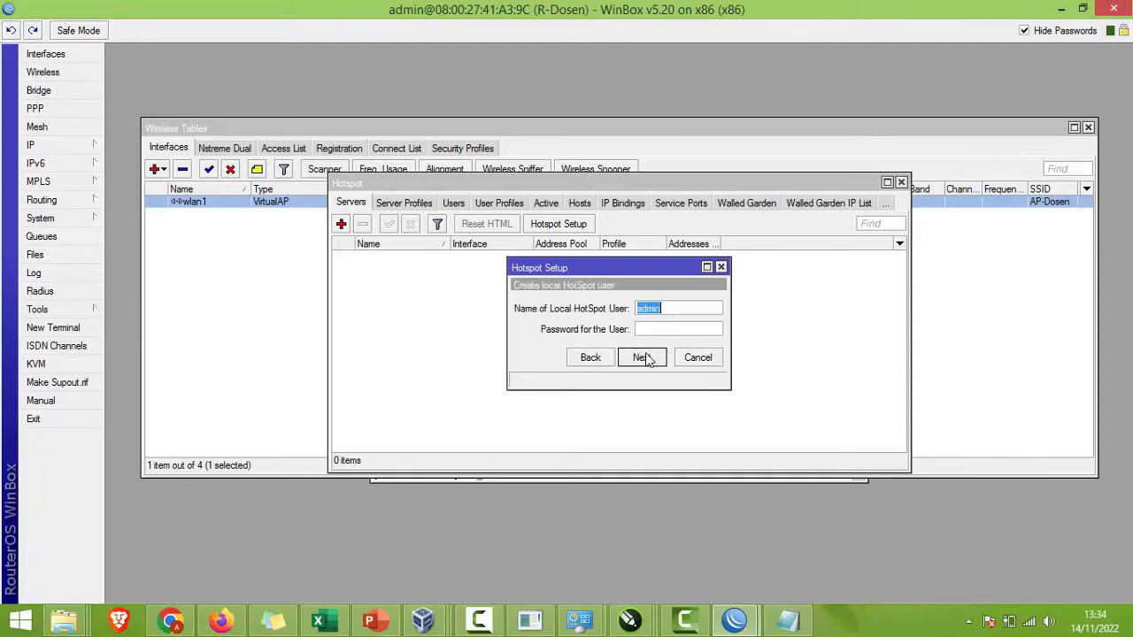
click(644, 357)
click(617, 325)
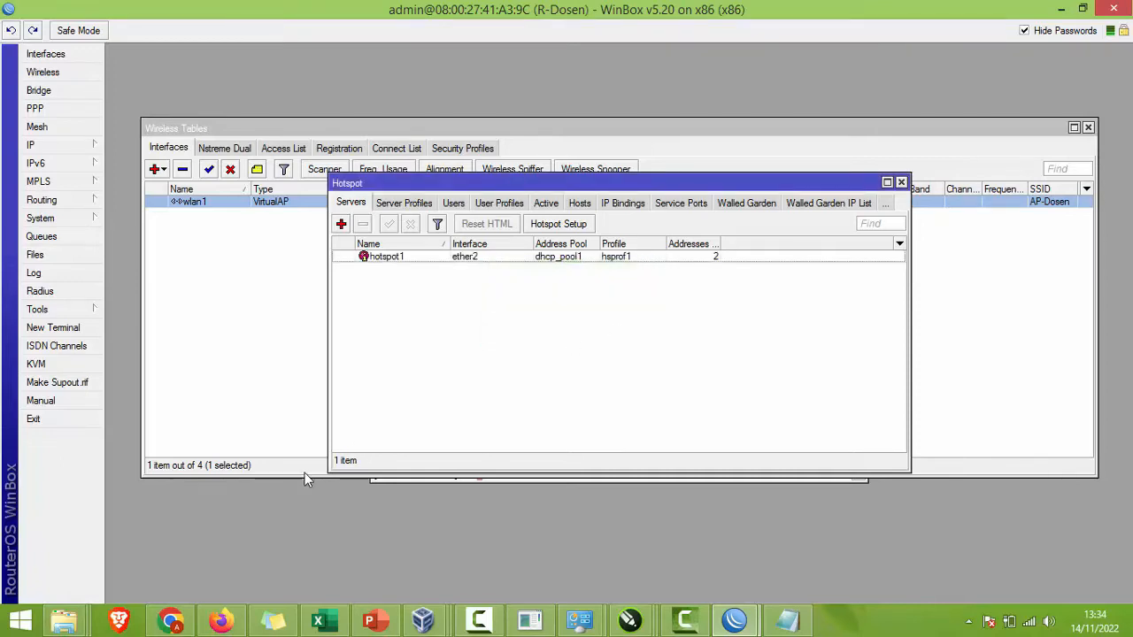
Step: Bring Firefox forward in the Windows 7 VM and close the YouTube tab
mouse_move(422, 619)
click(682, 520)
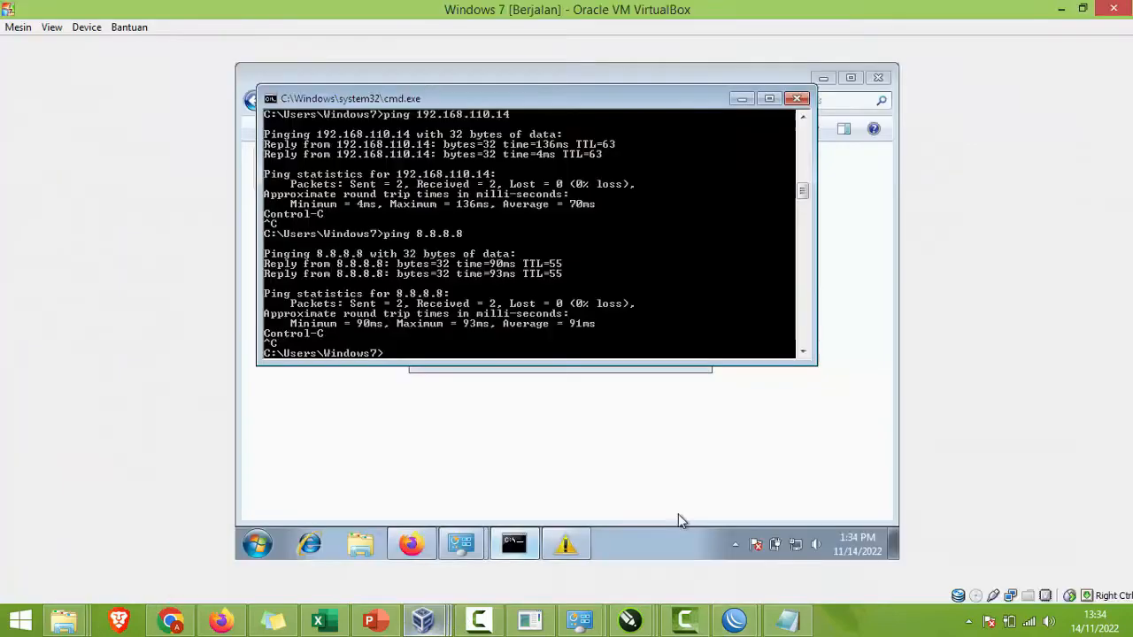
click(410, 544)
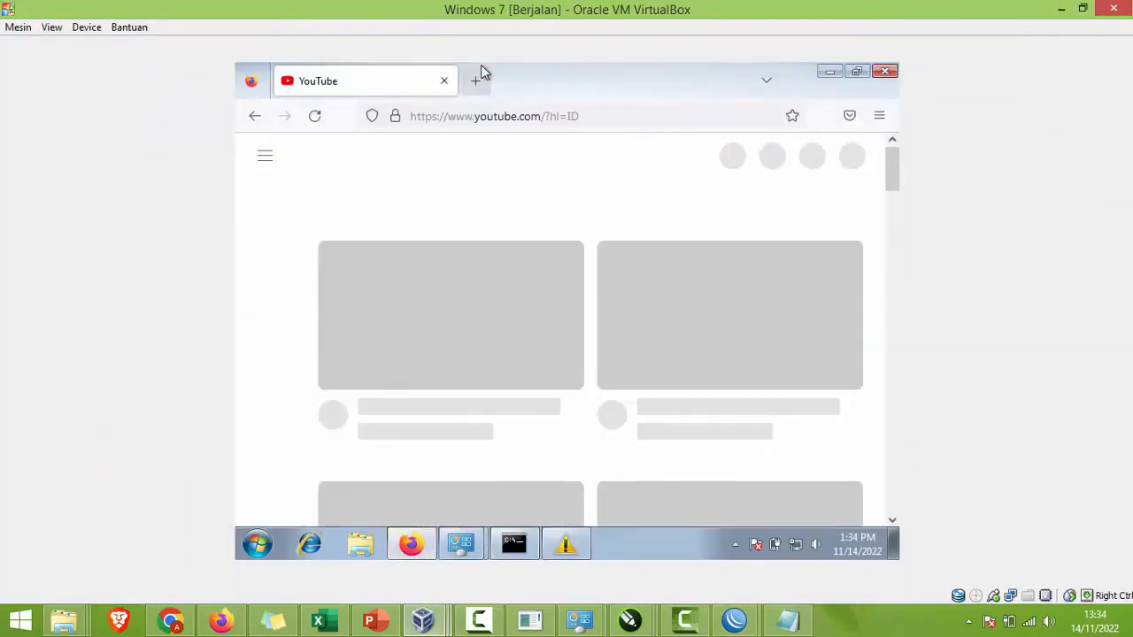
click(475, 80)
click(436, 80)
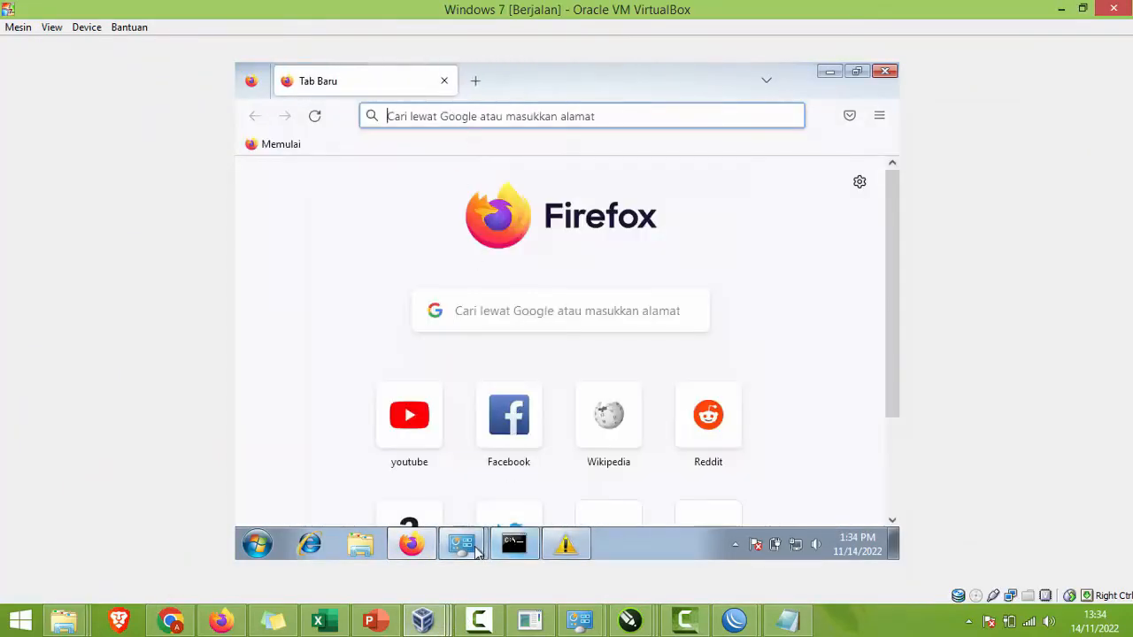
Step: Disable and re-enable the VM's Local Area Connection
mouse_move(475, 547)
click(416, 476)
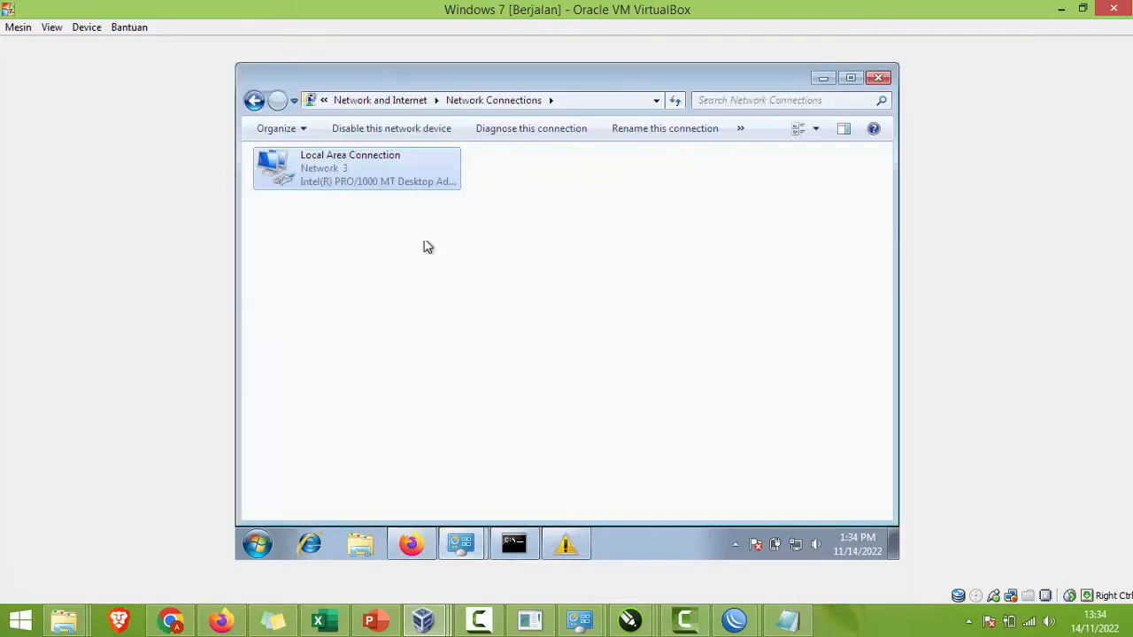
click(351, 128)
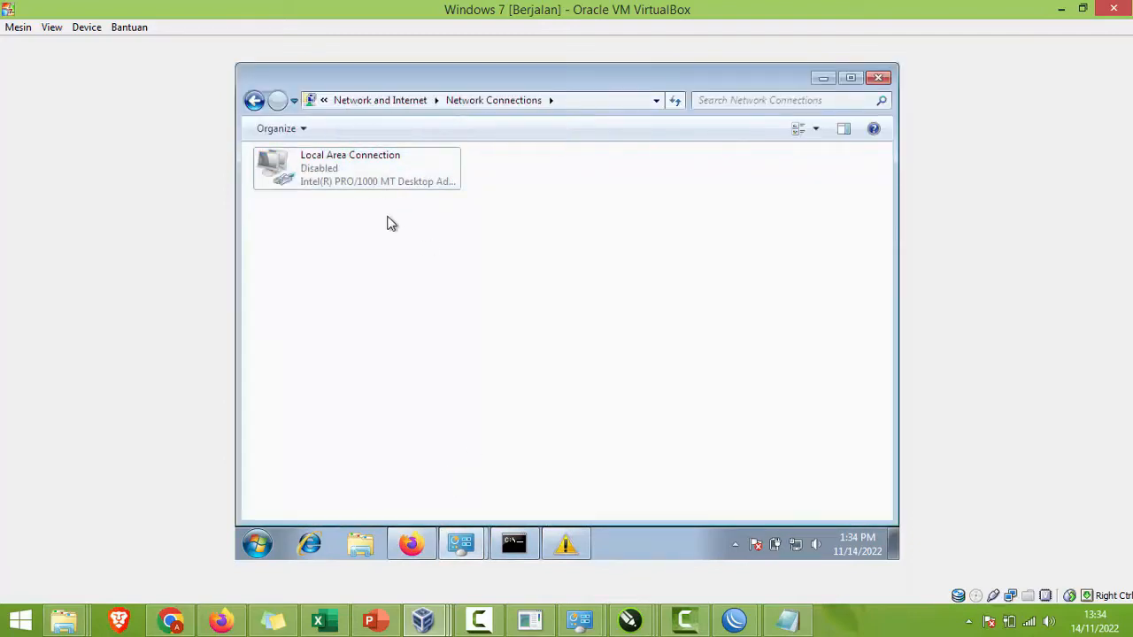
click(381, 172)
click(380, 129)
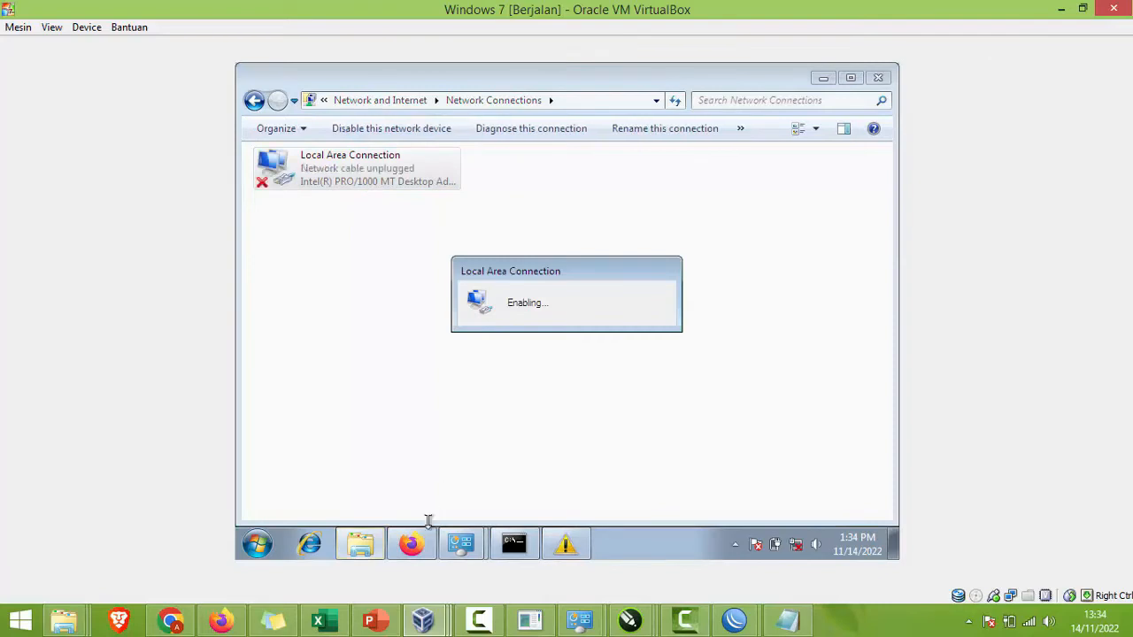
Step: Open the hotspot login page via 'Buka laman masuk jaringan' and close the leftover tab
click(413, 543)
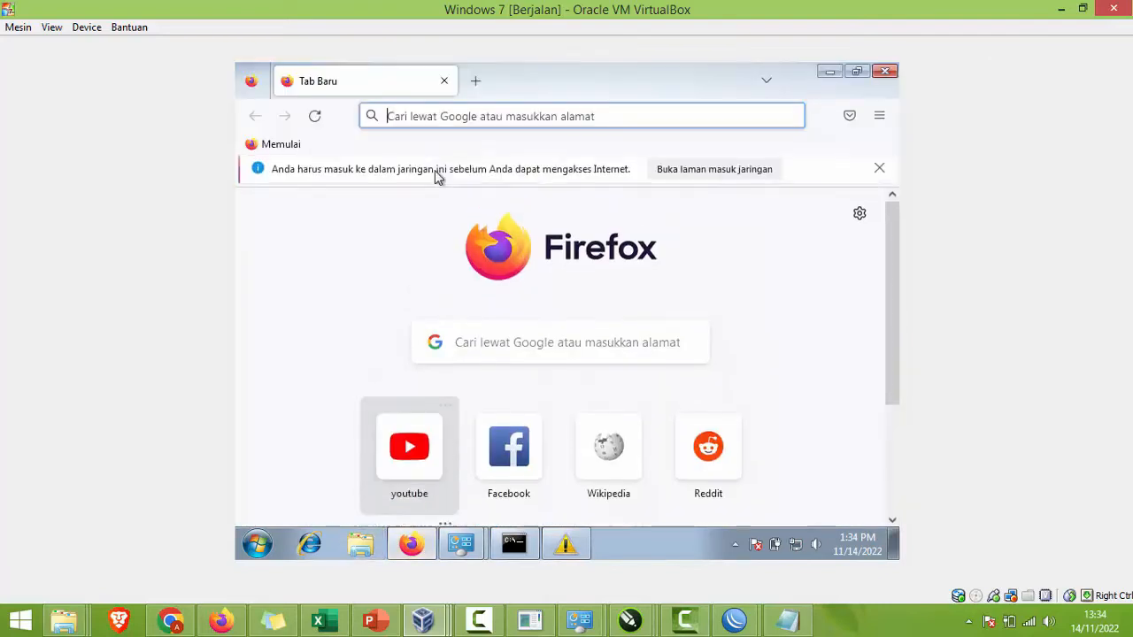
click(685, 177)
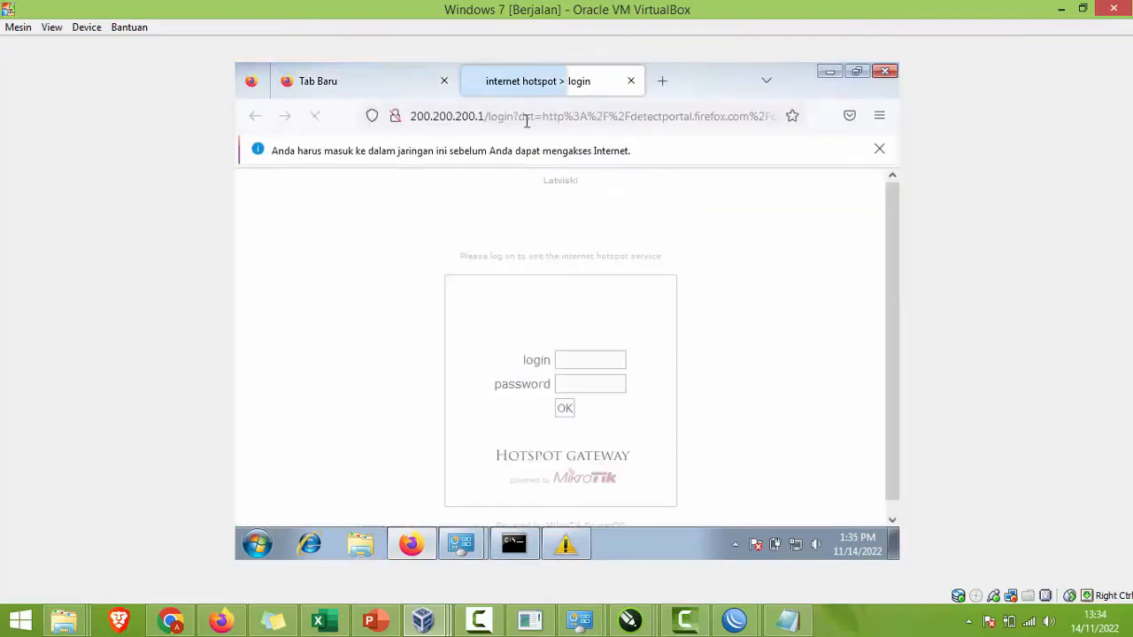
click(444, 81)
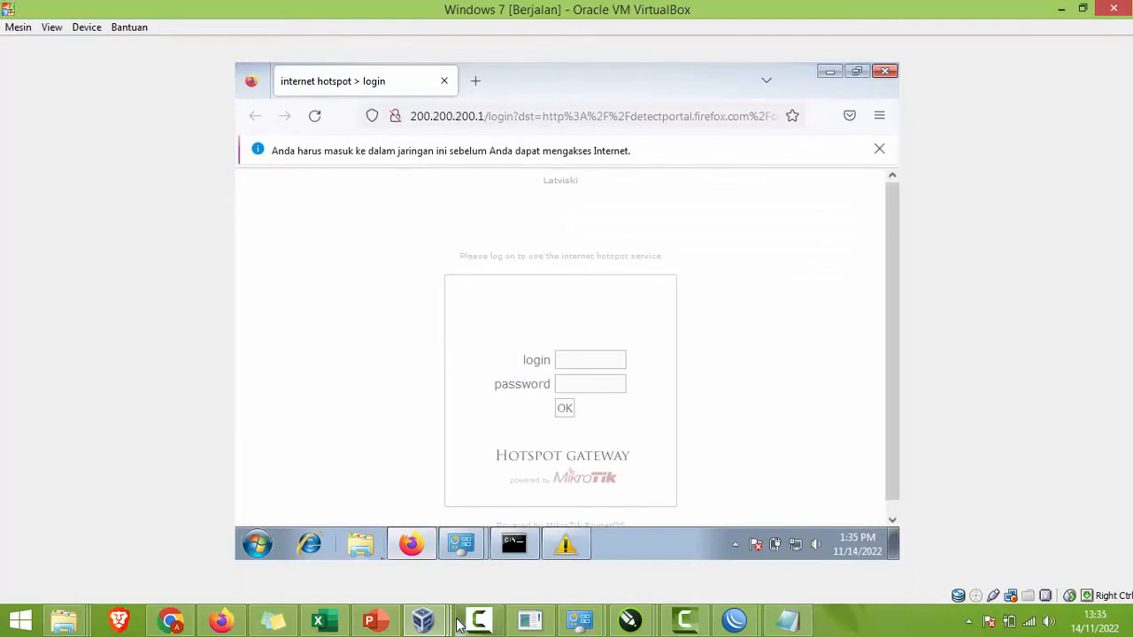
click(734, 619)
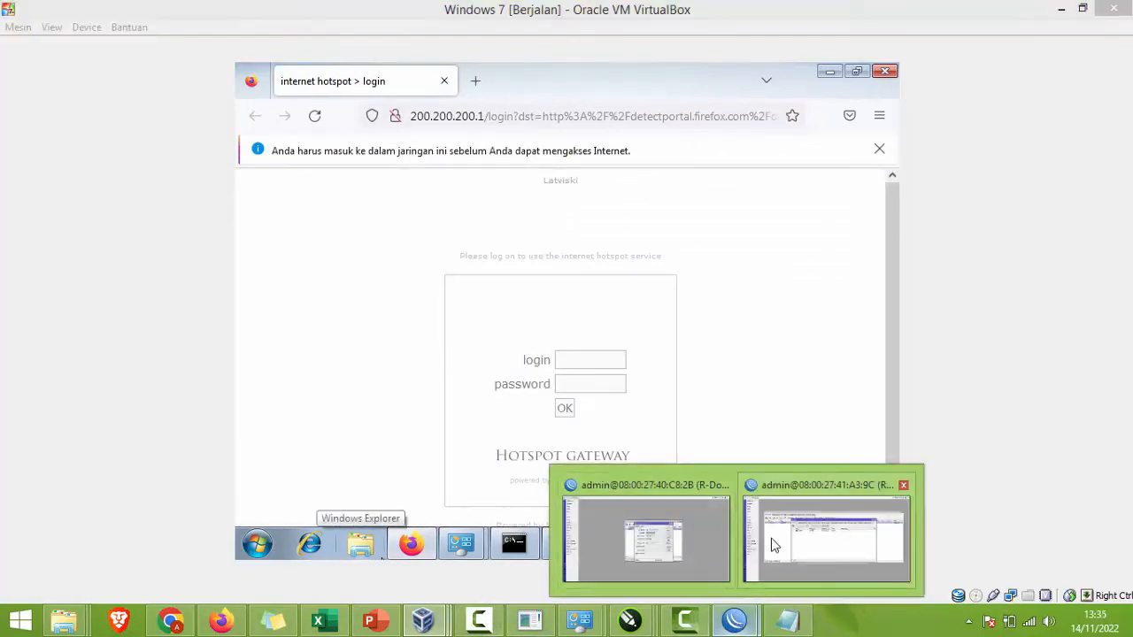
click(773, 545)
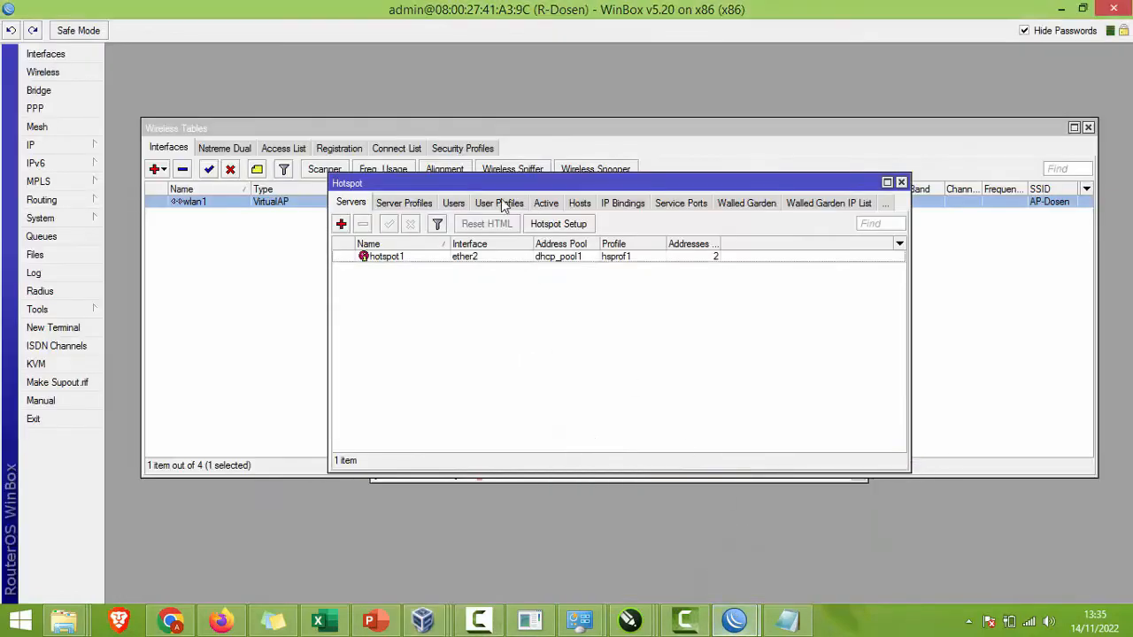
Step: Create hotspot user profile guru with 3 shared users and a 2M/2M rate limit
click(500, 204)
click(341, 223)
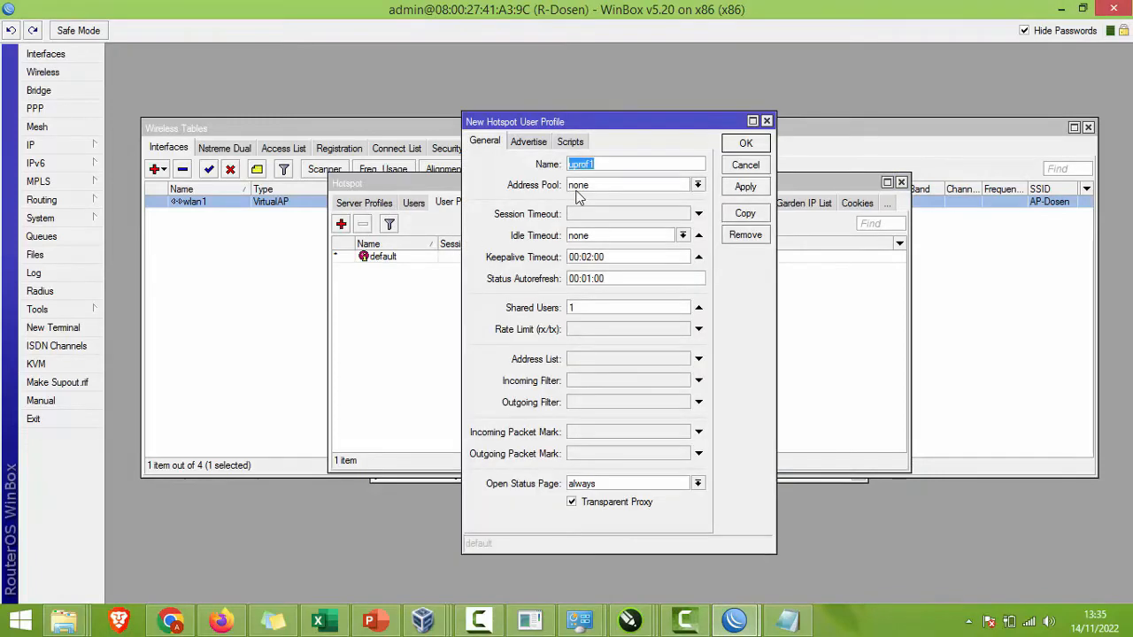
text(gur3)
click(598, 329)
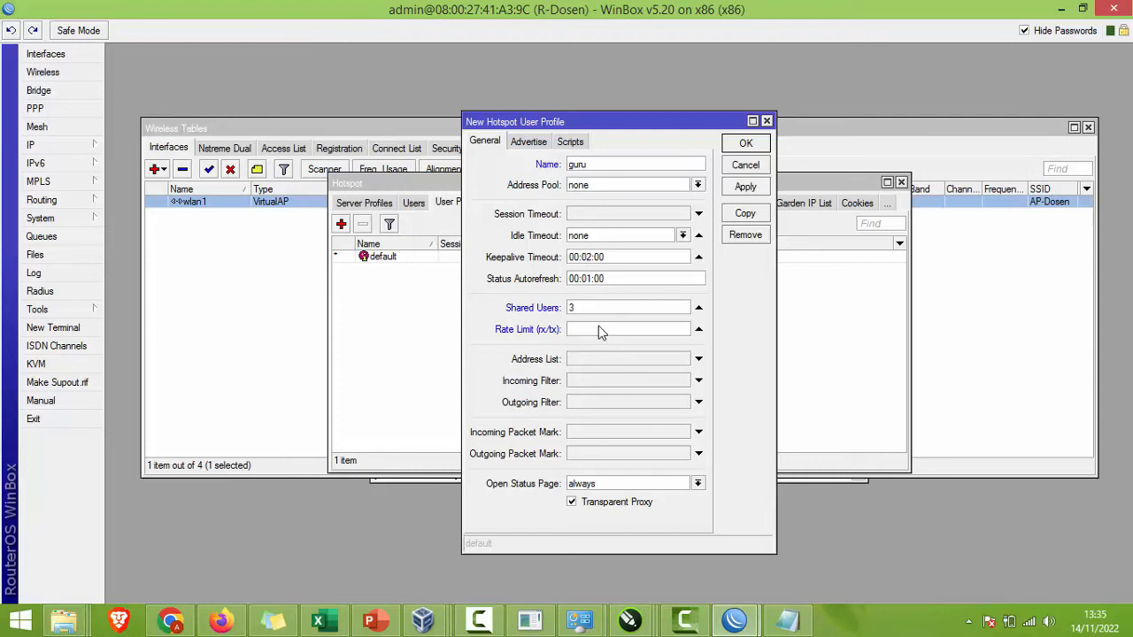
text(2M/2M)
click(726, 188)
click(742, 148)
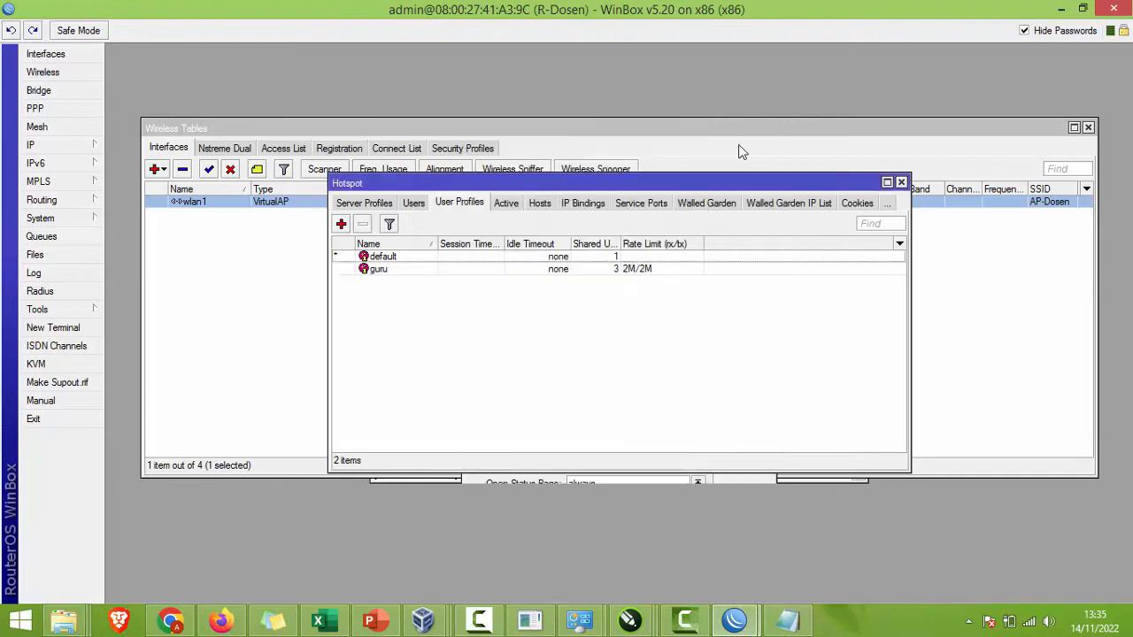
Step: Add a new hotspot user on server all and begin replacing the default name
click(414, 204)
click(341, 224)
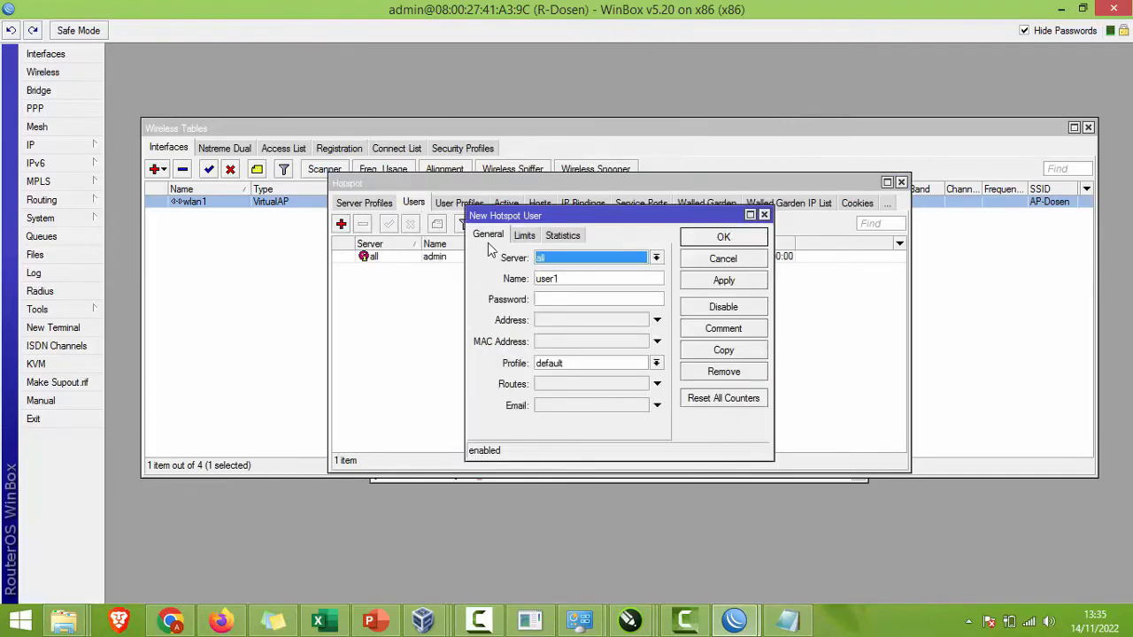
click(573, 259)
click(571, 273)
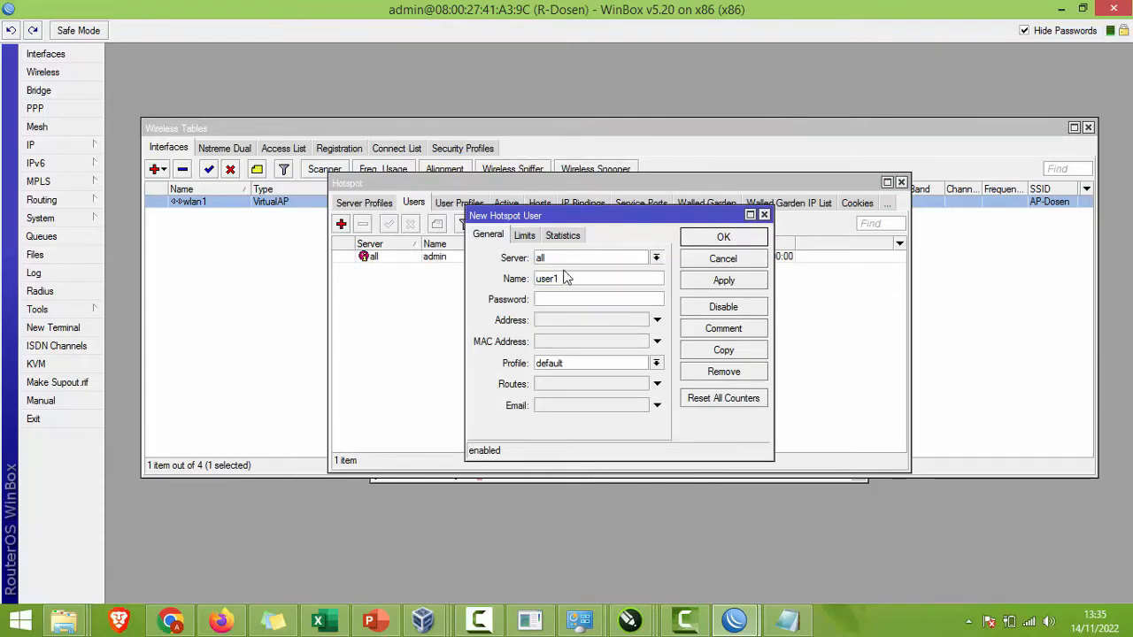
drag(572, 281, 471, 290)
text(N)
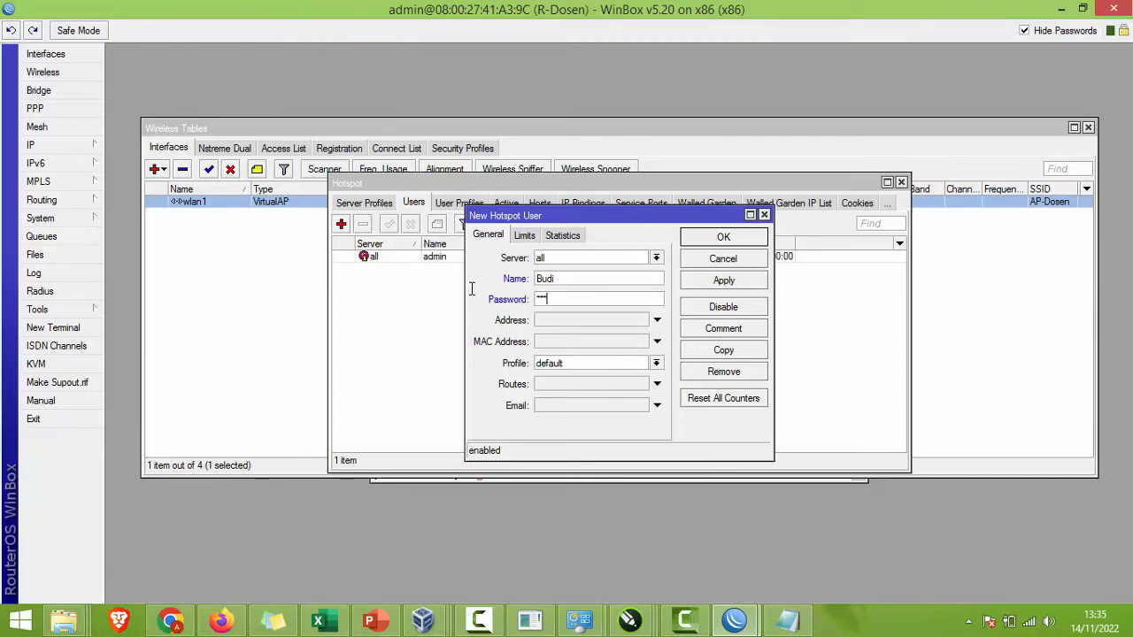
Step: Assign the guru profile to the new hotspot user and save it
click(598, 363)
click(584, 383)
click(709, 281)
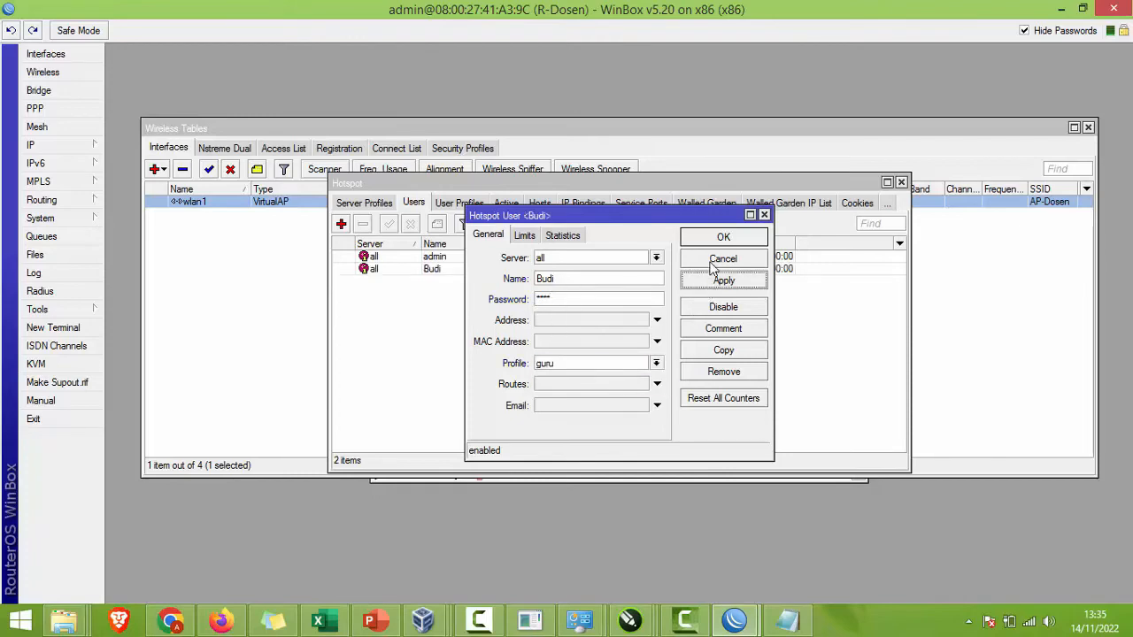
click(723, 238)
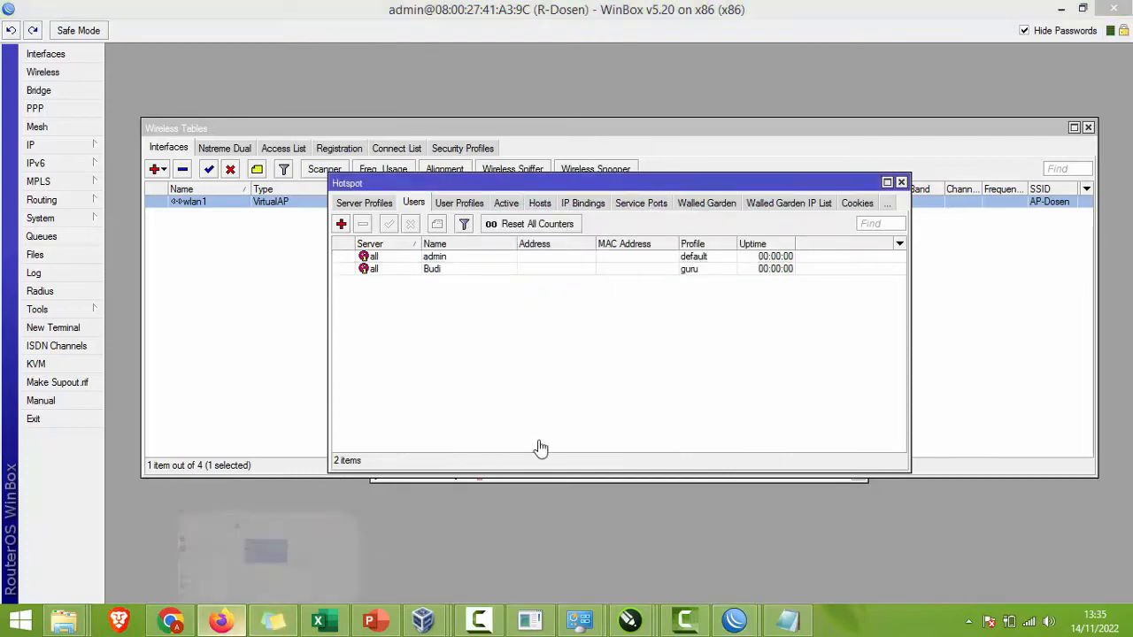
Step: Log in on the VM's hotspot page with the new user's name and password
mouse_move(551, 489)
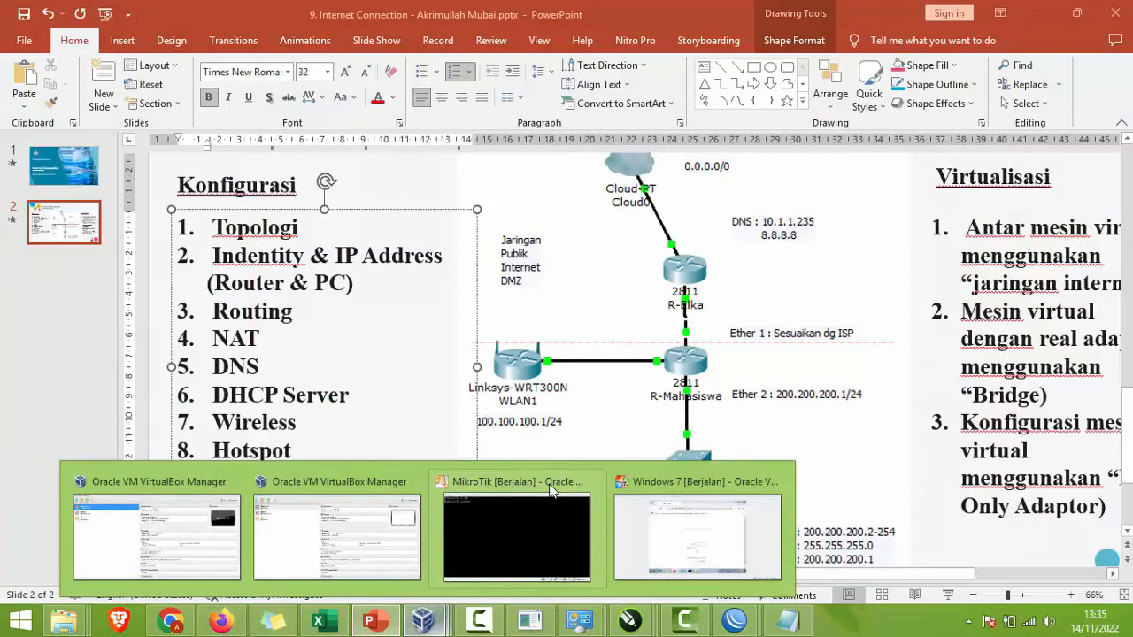
click(646, 517)
click(566, 358)
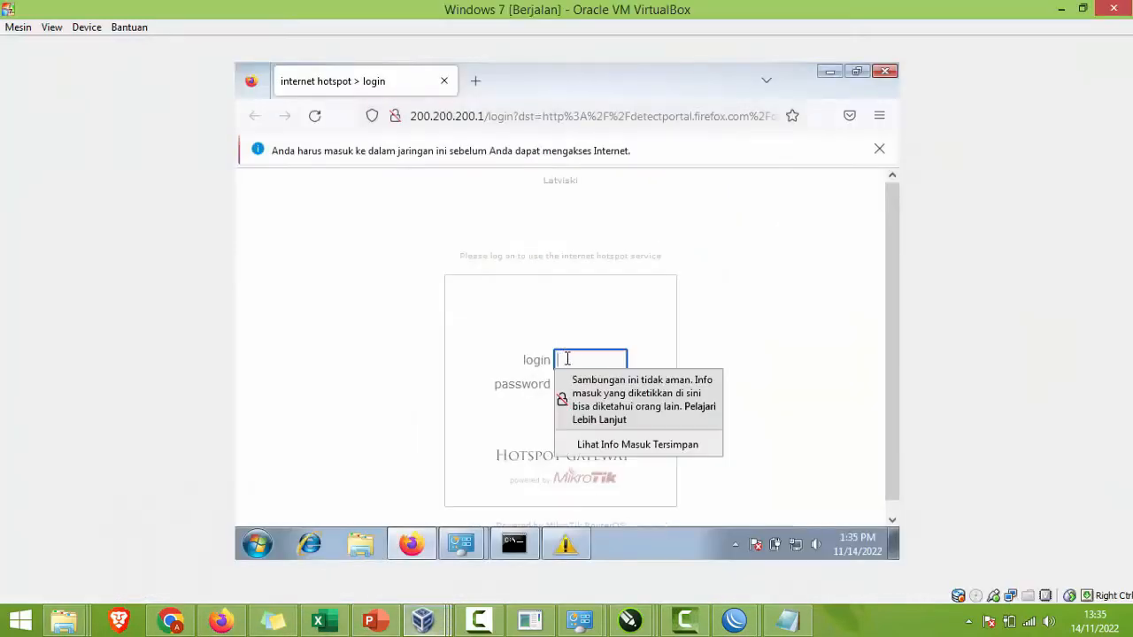
text(Budi)
key(Tab)
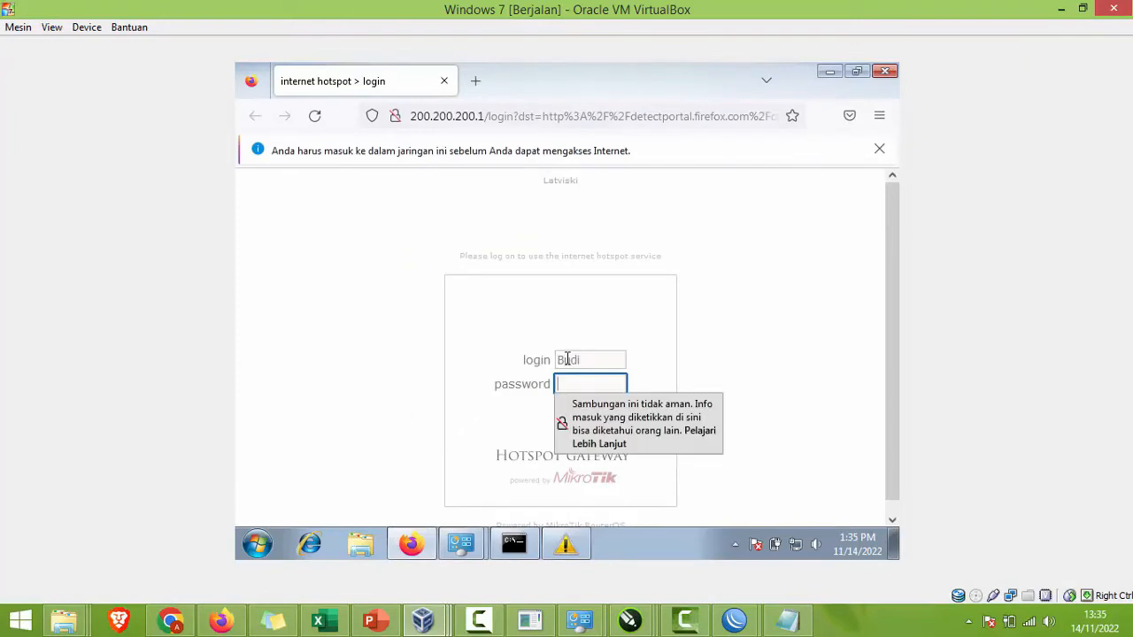
text(1234)
key(Return)
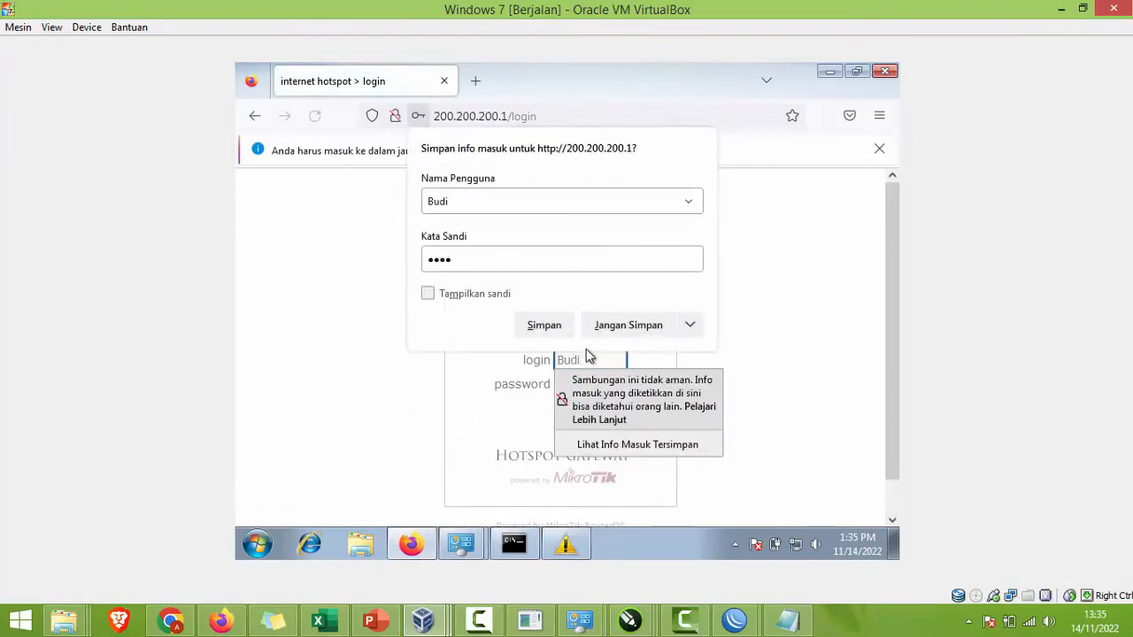
Step: Dismiss the save-password prompt, re-enter the password and retry the hotspot login
click(746, 381)
click(573, 376)
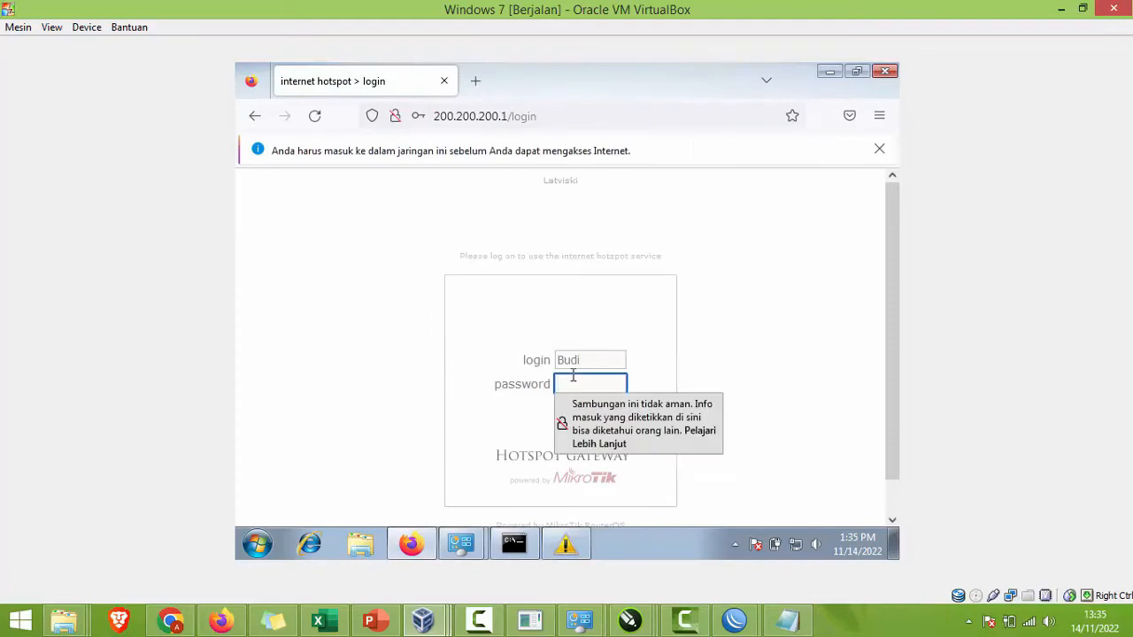
text(1234)
key(Return)
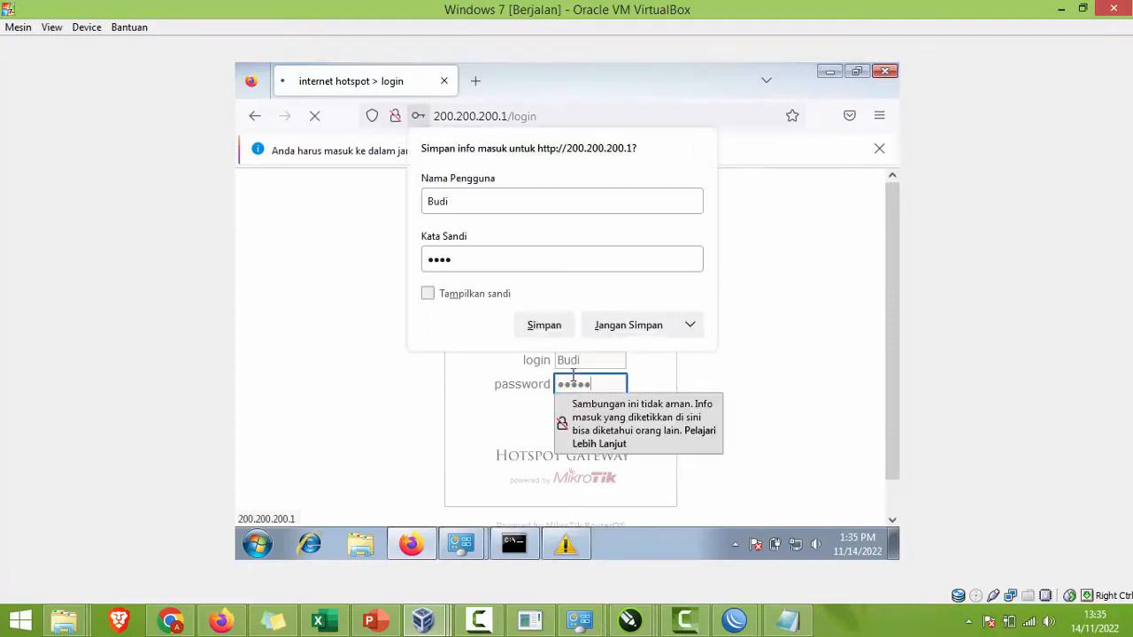
click(774, 324)
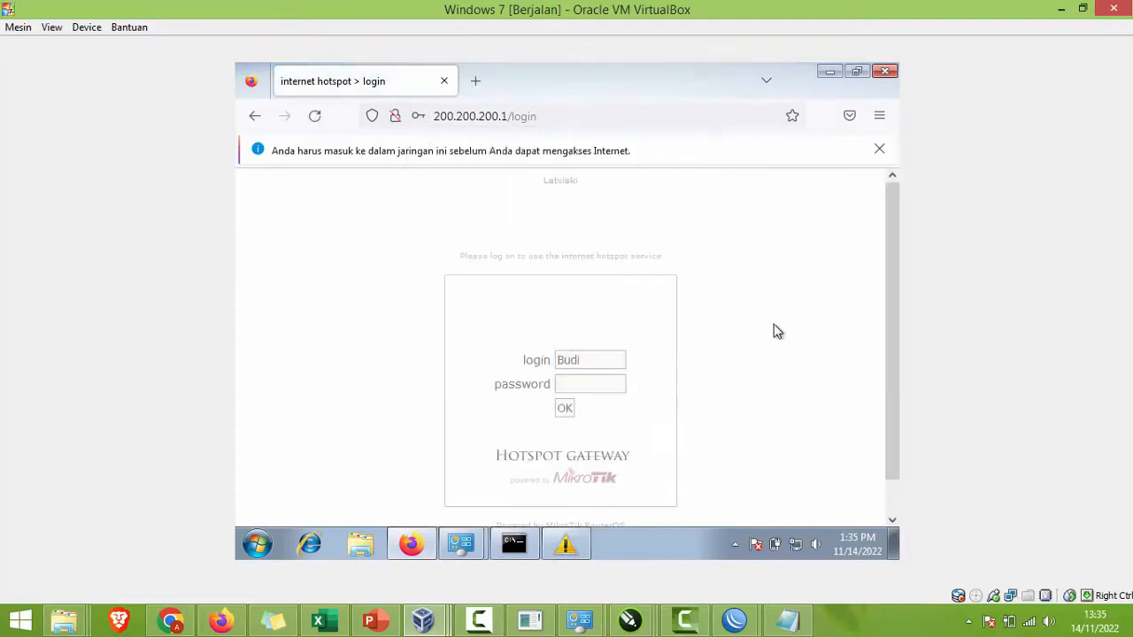
mouse_move(735, 620)
click(749, 535)
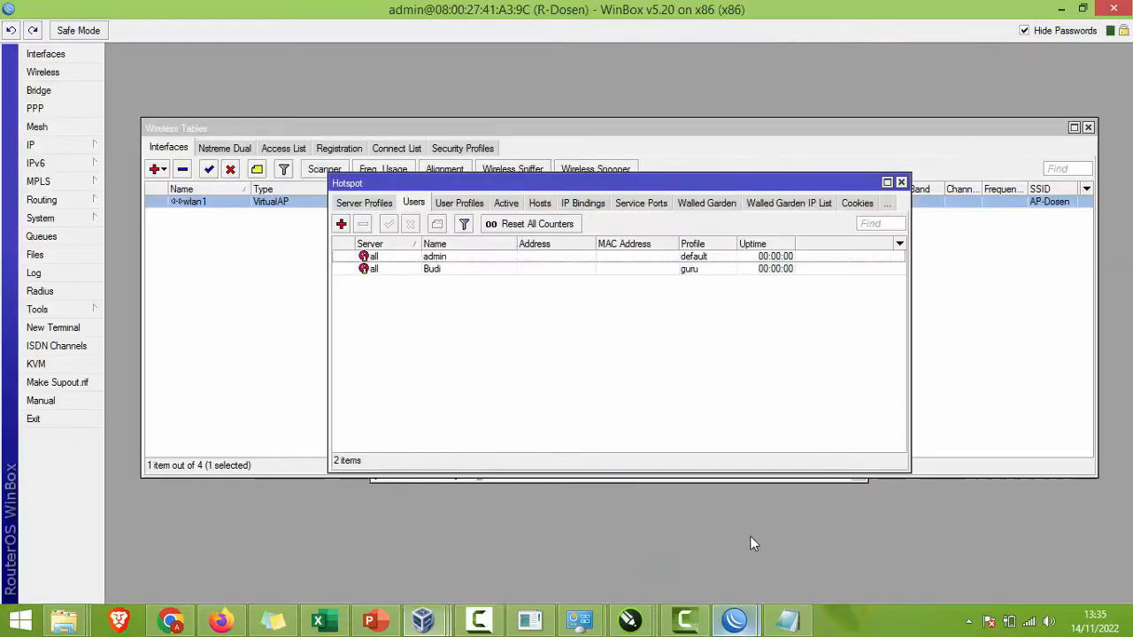
Step: Replace the new hotspot user's password in WinBox and save the user
double_click(460, 269)
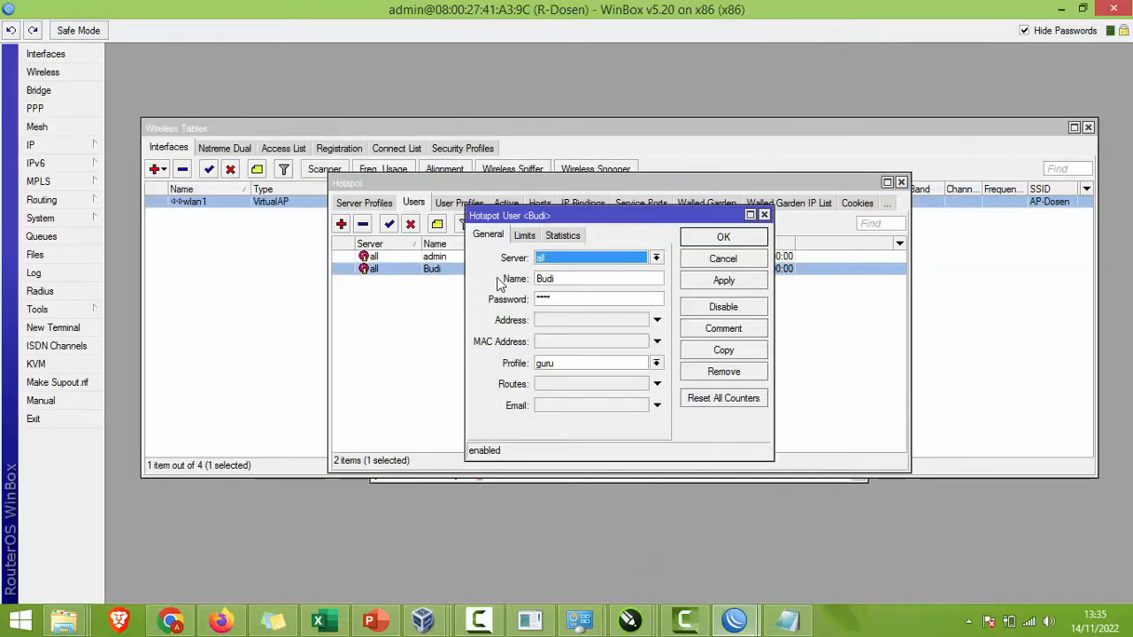
double_click(570, 293)
text(123)
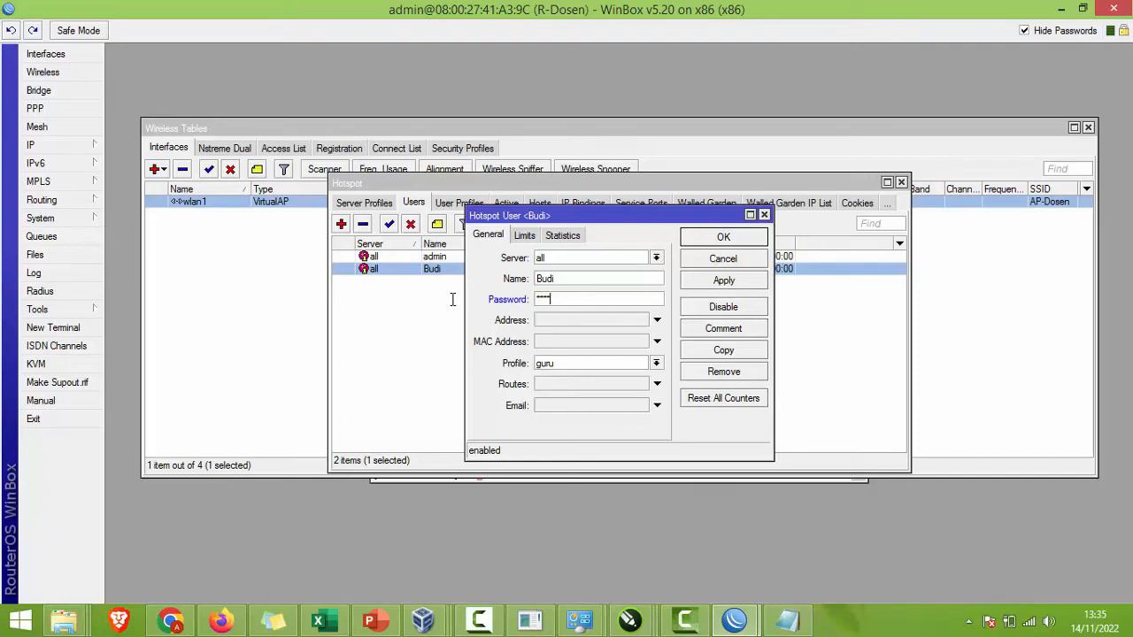
click(721, 239)
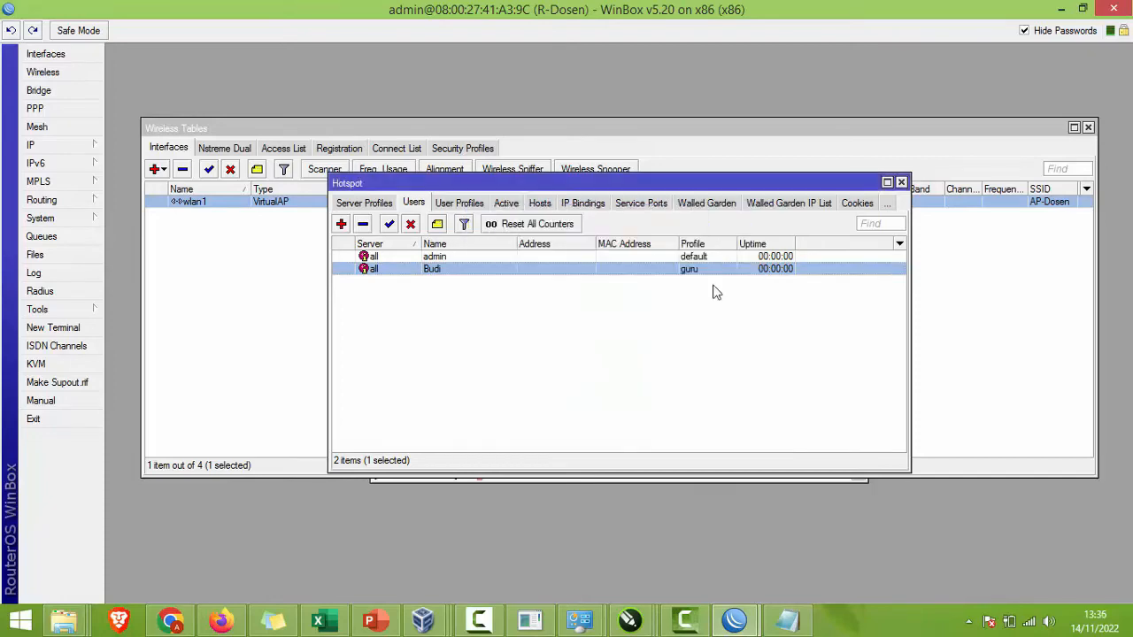
click(221, 619)
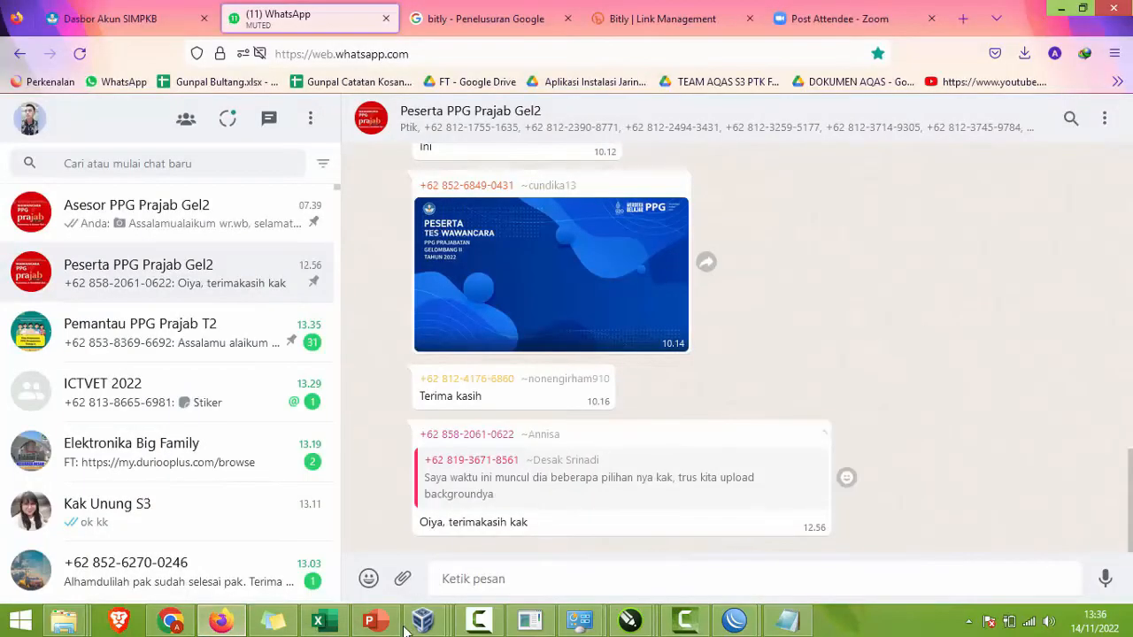
Step: Submit the hotspot login in the VM, declining to save the login details
mouse_move(428, 622)
click(679, 546)
click(560, 386)
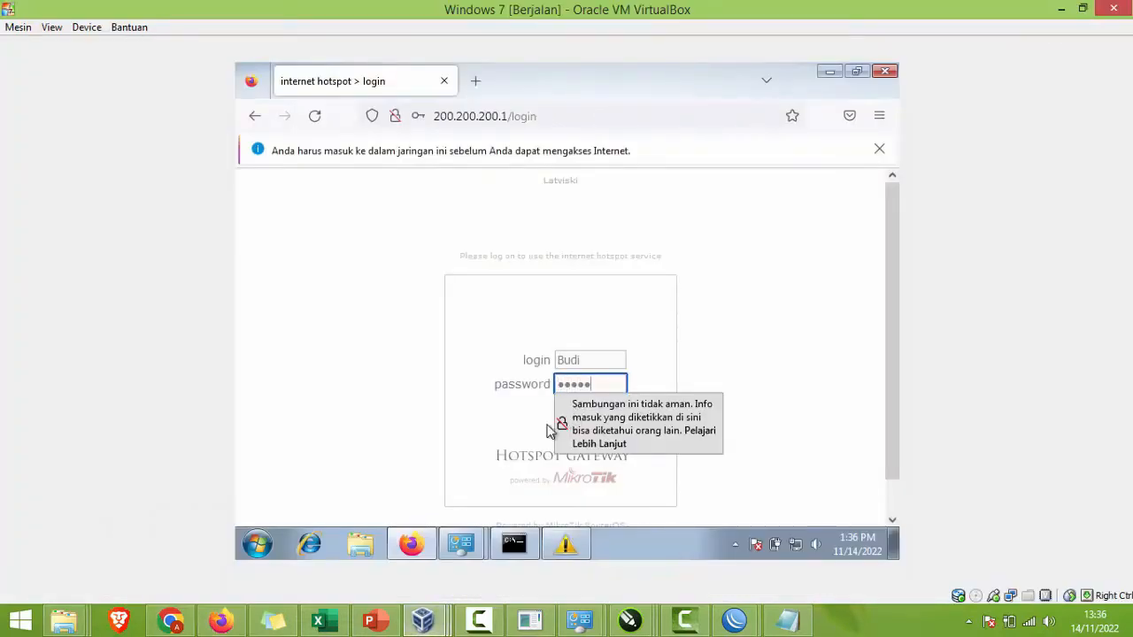
click(515, 431)
click(566, 409)
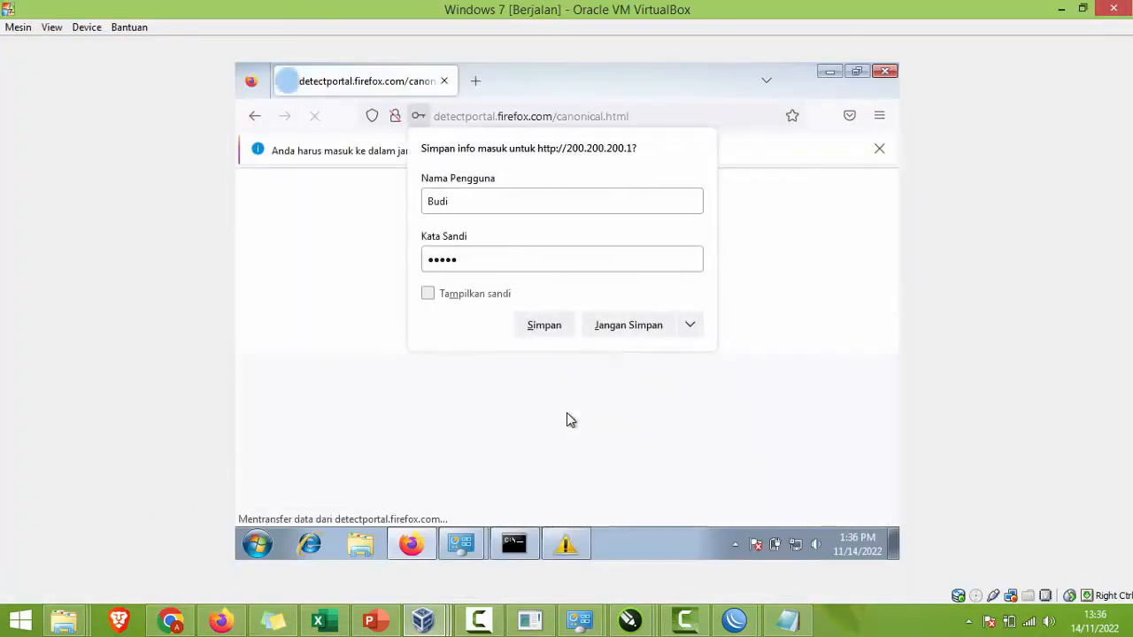
click(601, 336)
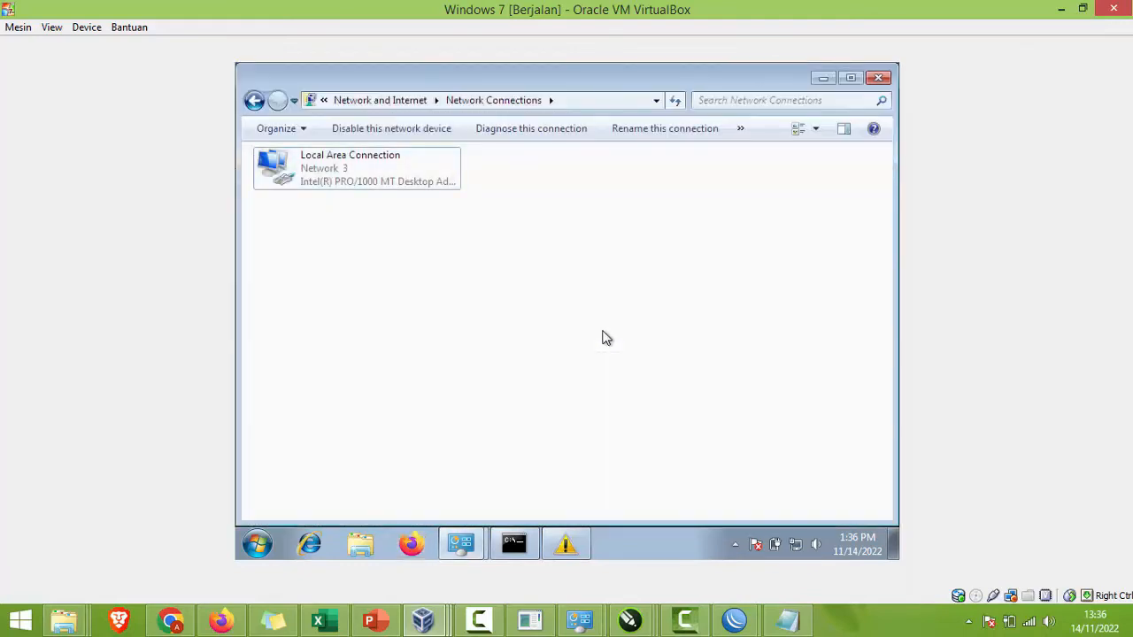
Step: Open 200.200.200.1/status in the VM browser, then log off and log back in
click(416, 546)
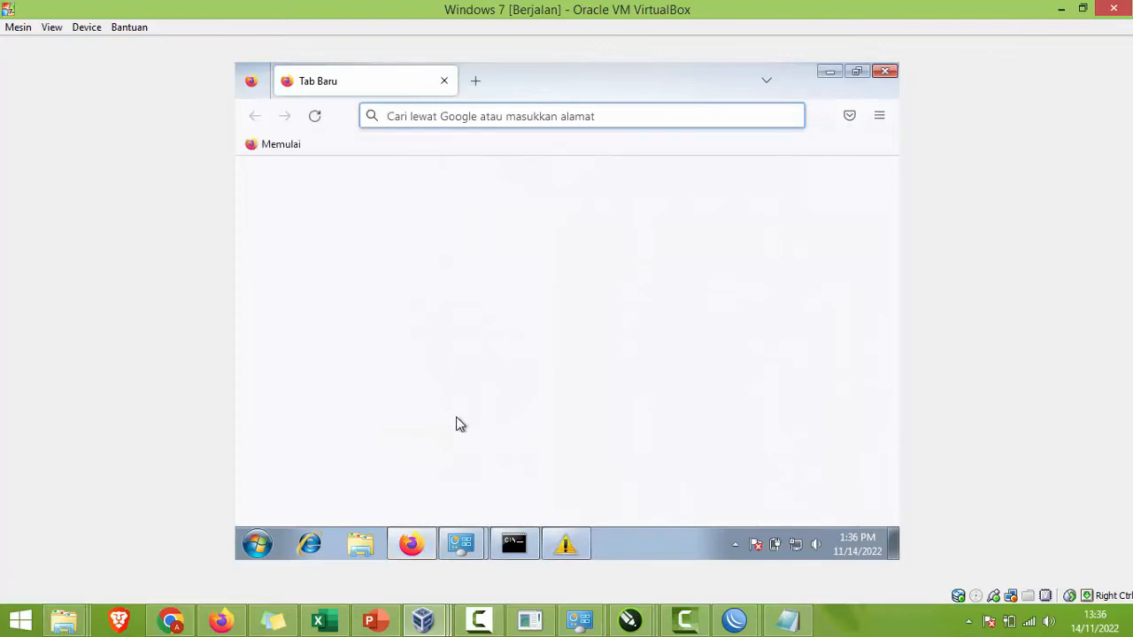
text(200)
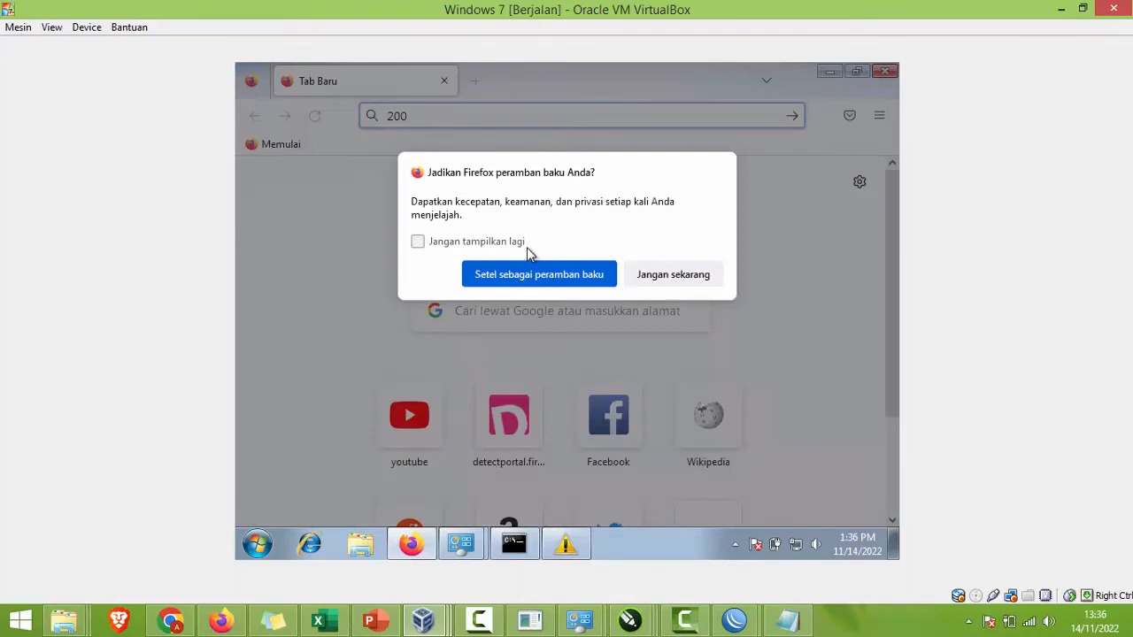
click(488, 246)
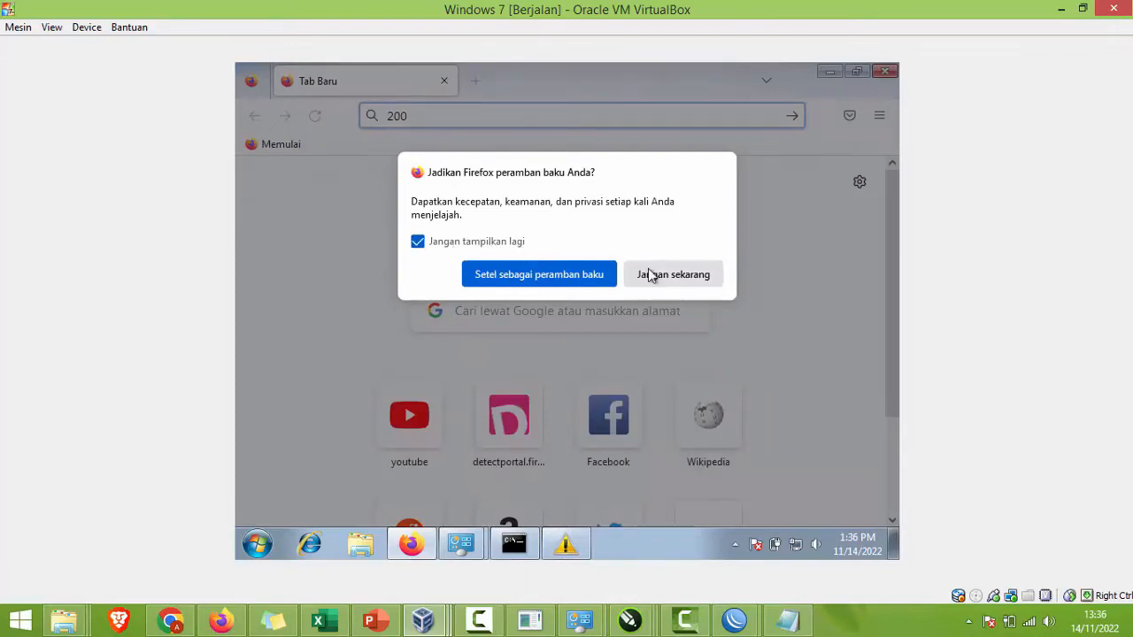
click(650, 276)
text(200.)
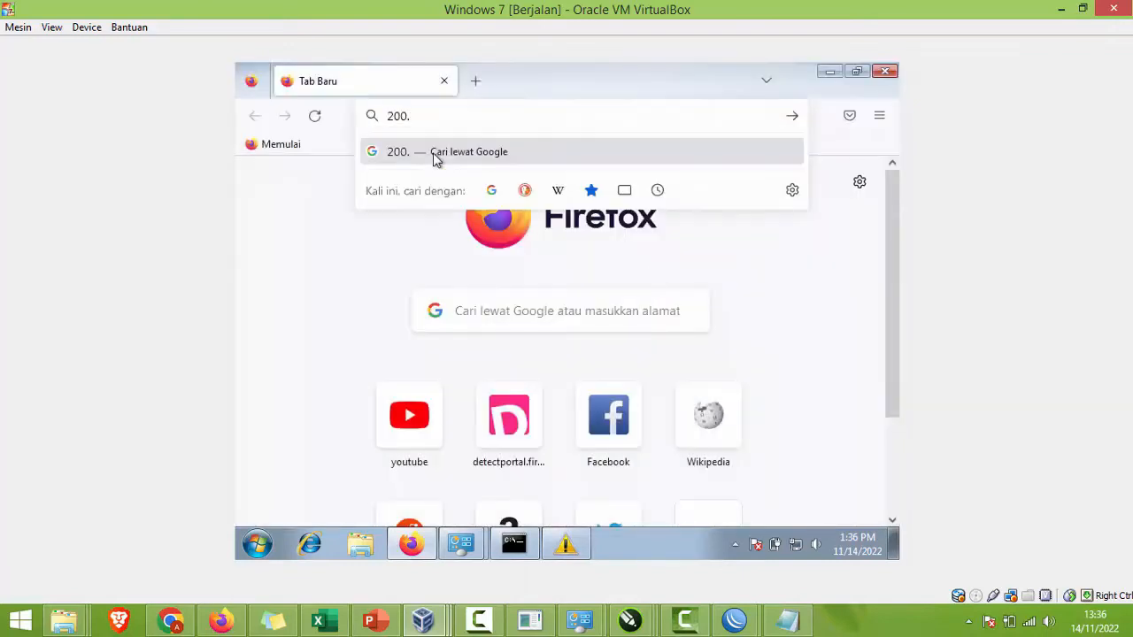
text(200.200.1)
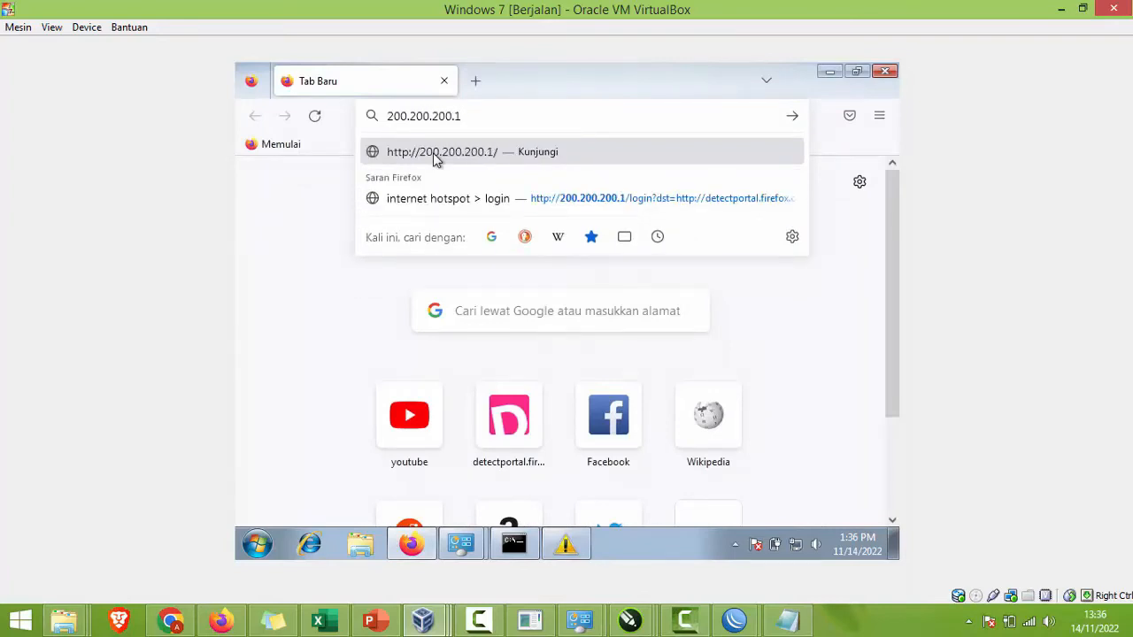
text(/status)
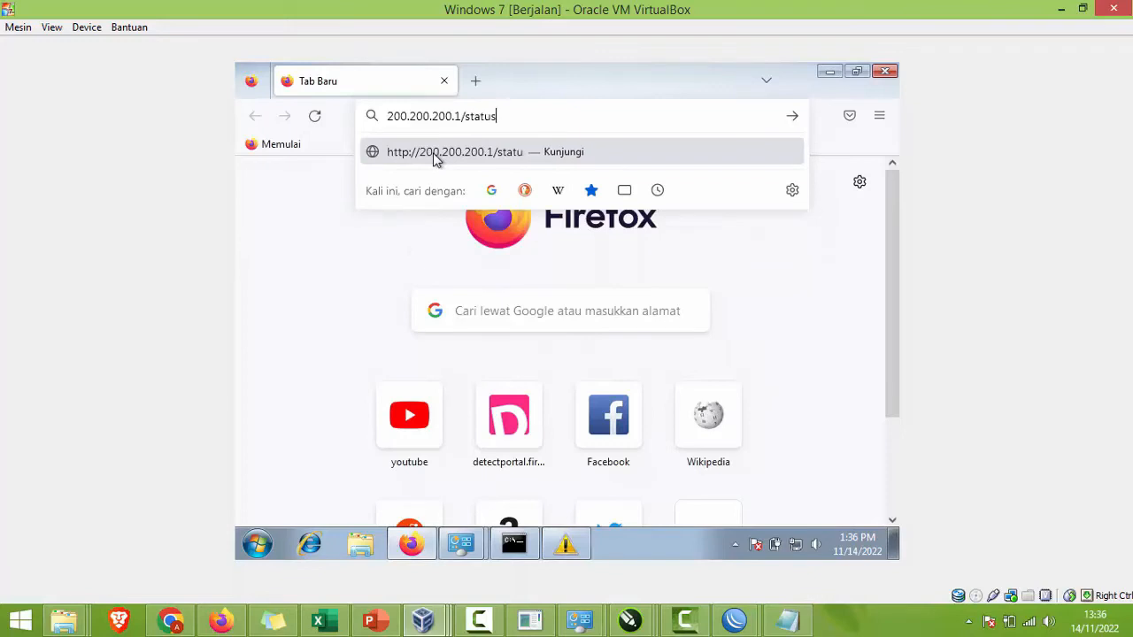
key(Return)
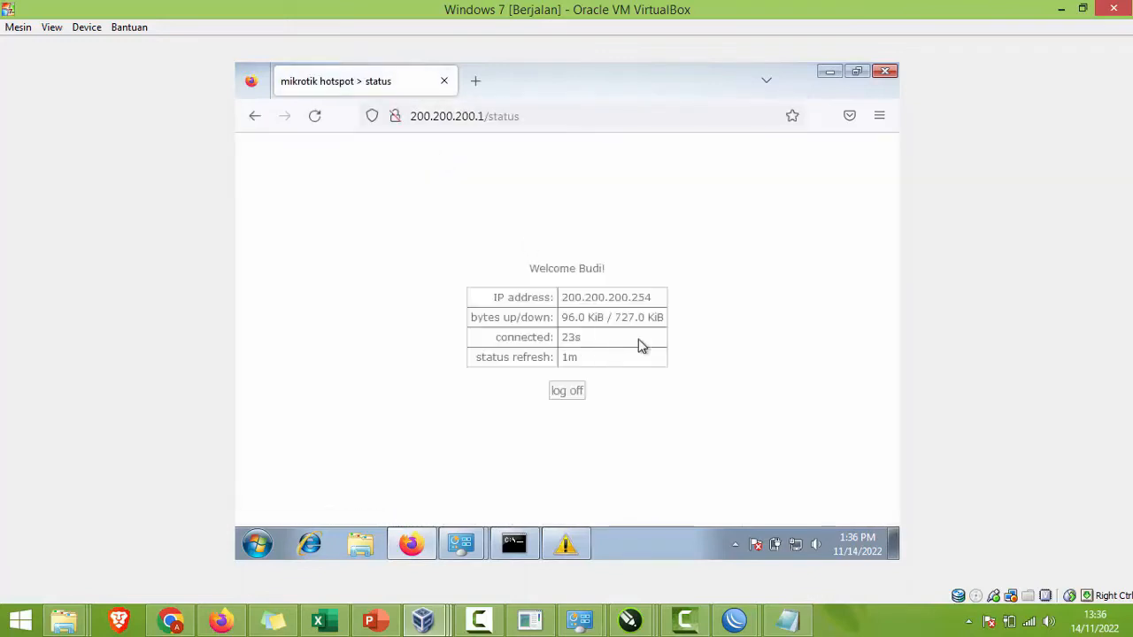
click(577, 391)
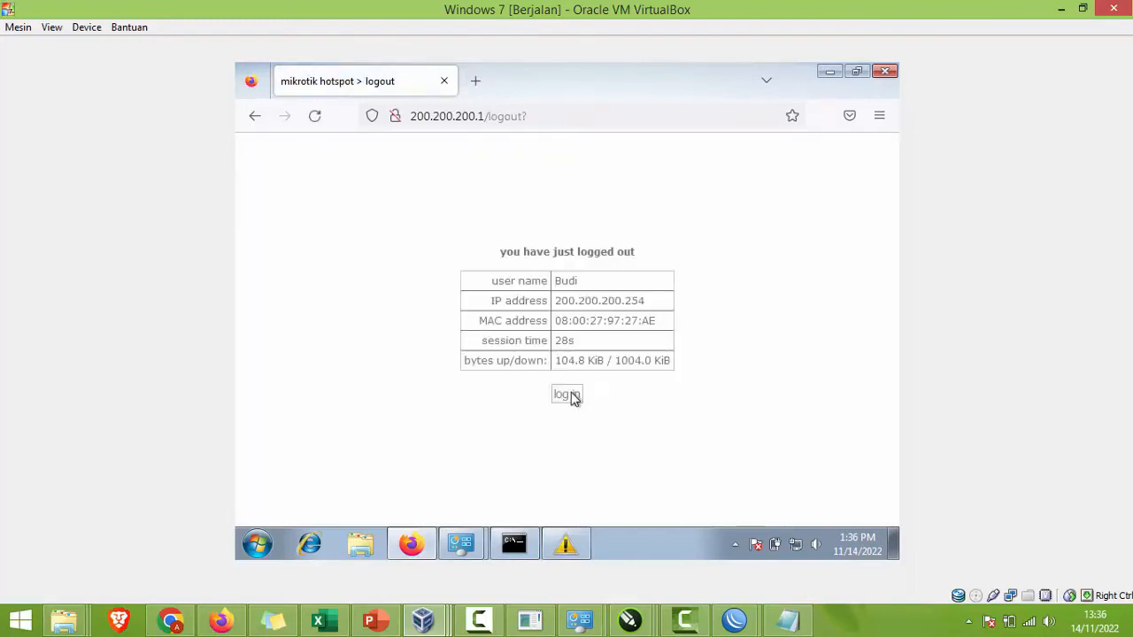
click(573, 396)
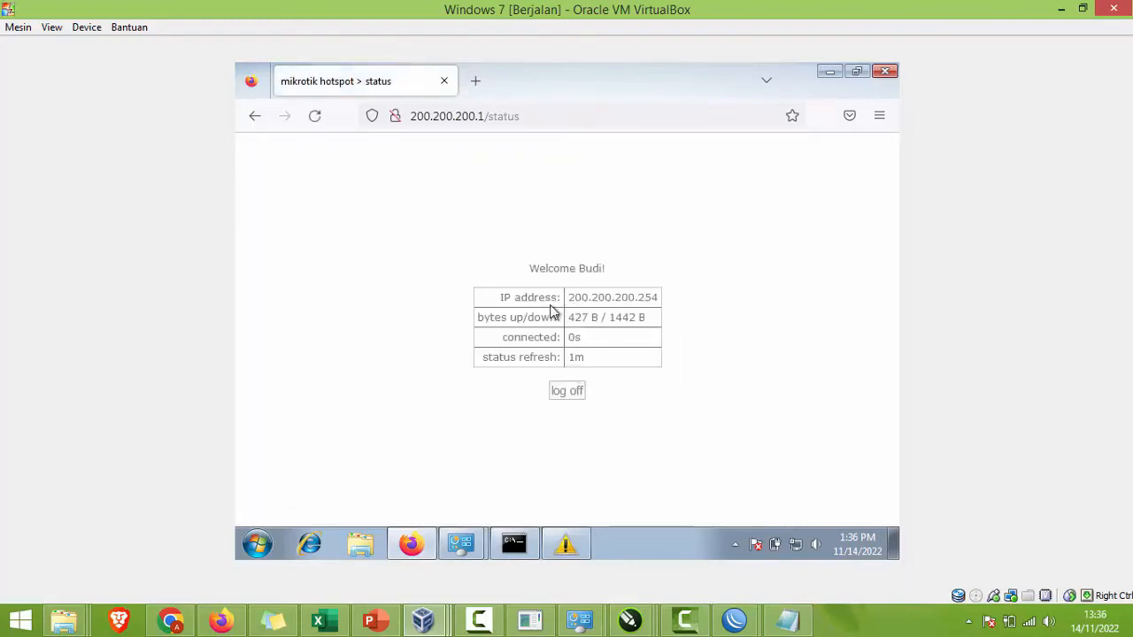
click(475, 81)
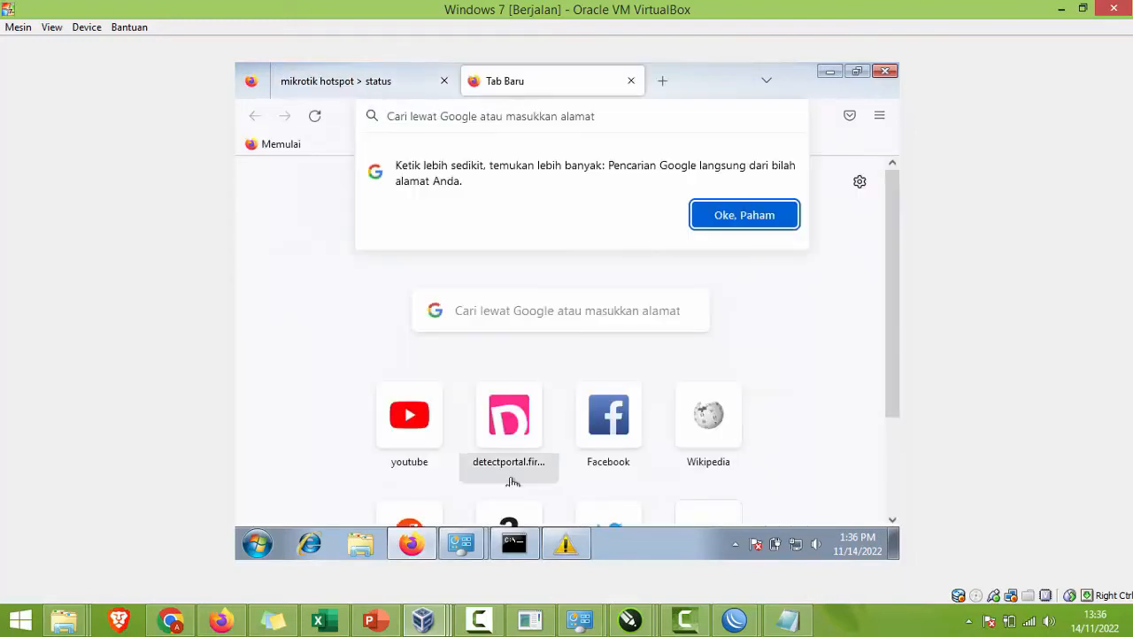
Step: Load google.com in the VM browser and search Google for speedtest
click(380, 623)
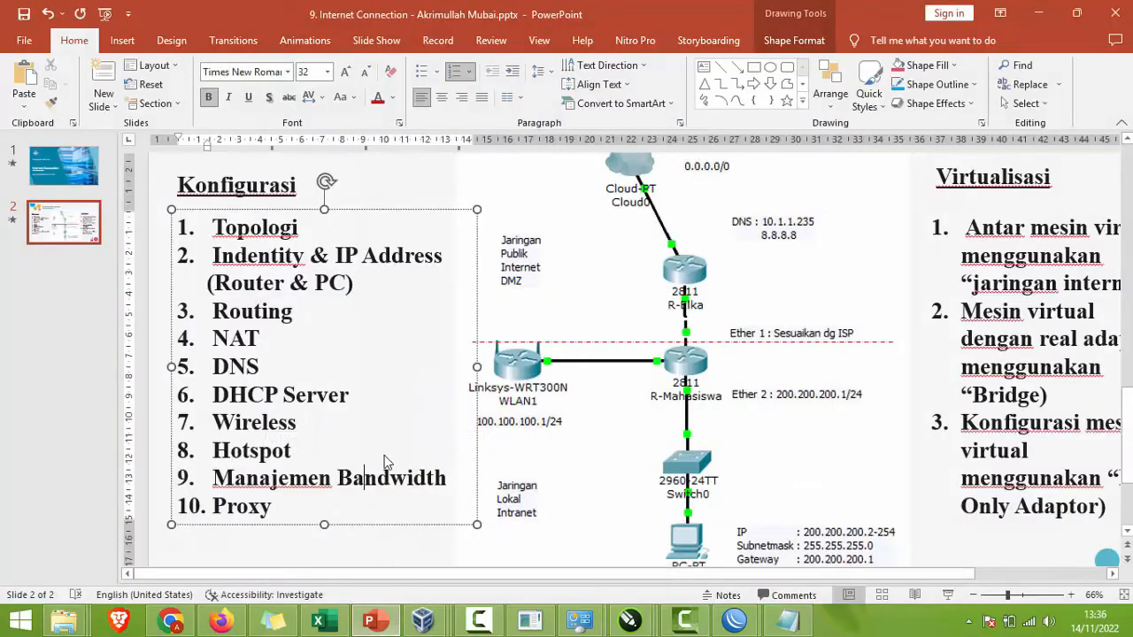
key(alt+Tab)
text(google.com)
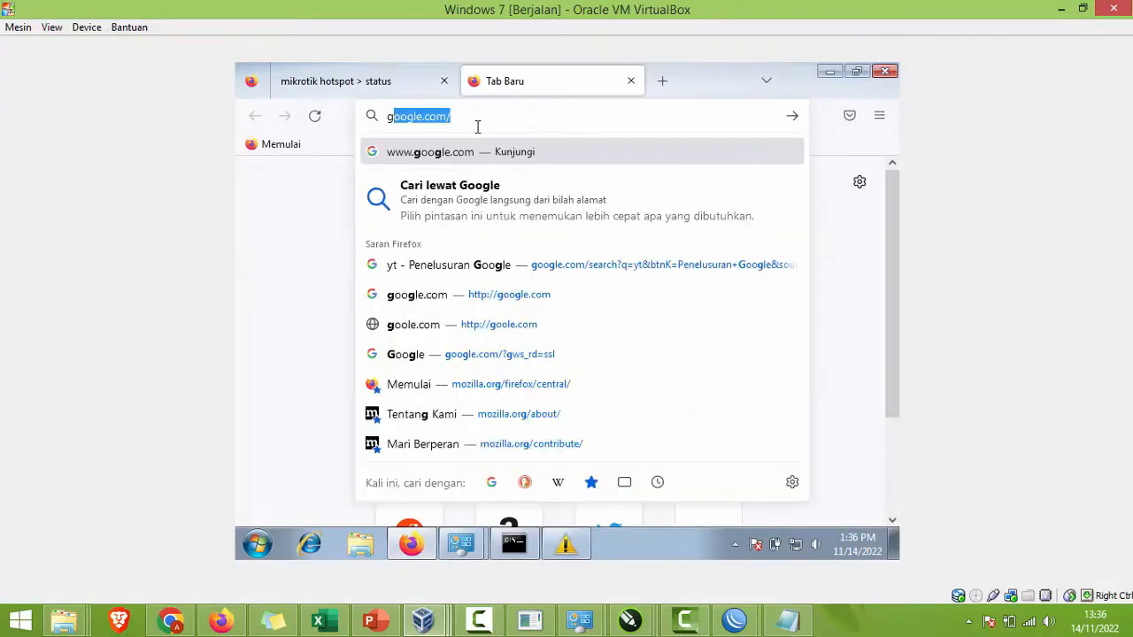
key(Return)
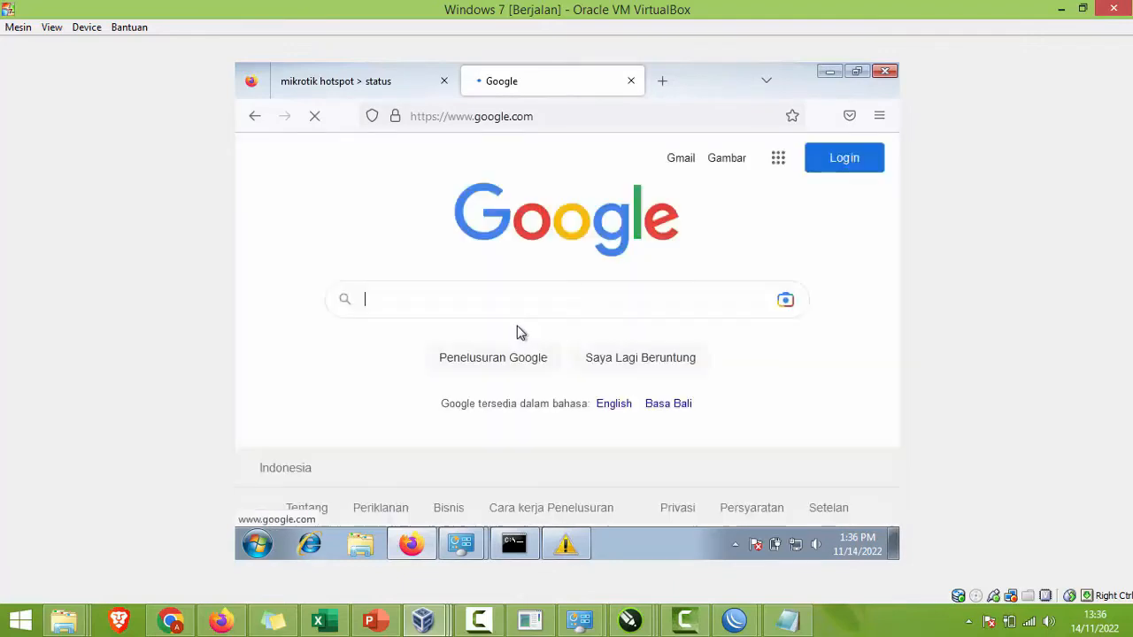
text(eedte)
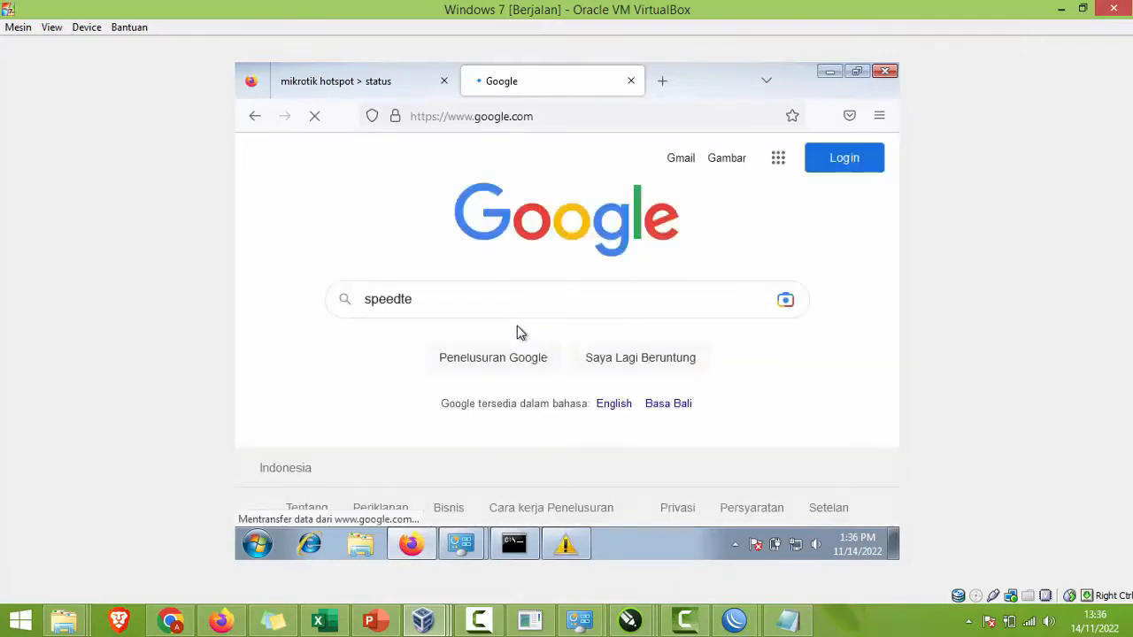
text(st)
key(Return)
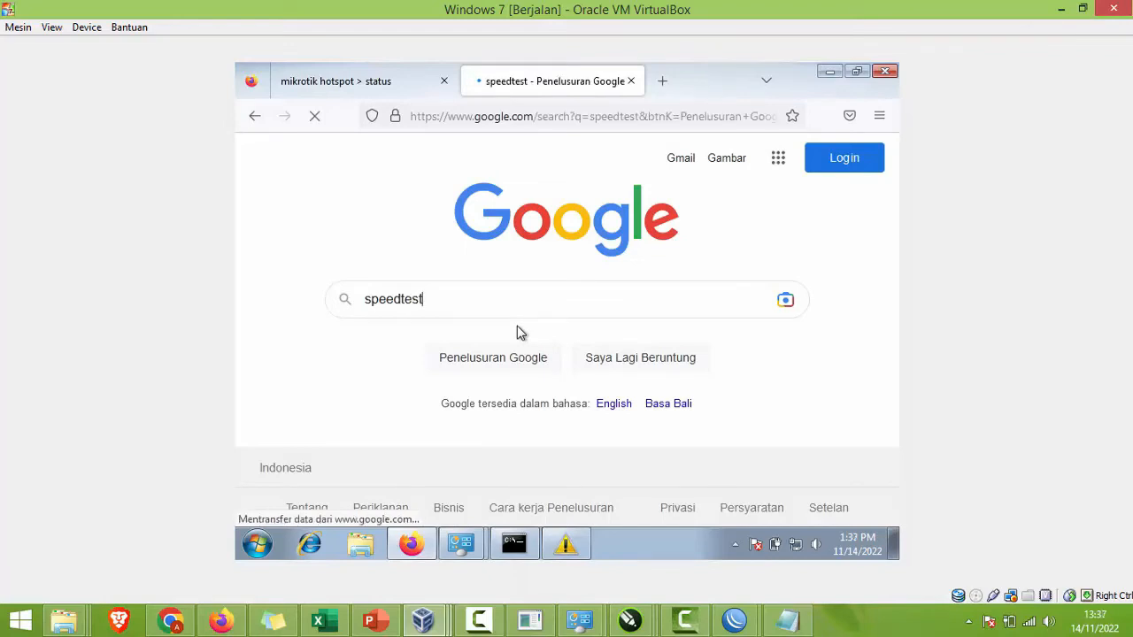
mouse_move(734, 620)
click(773, 577)
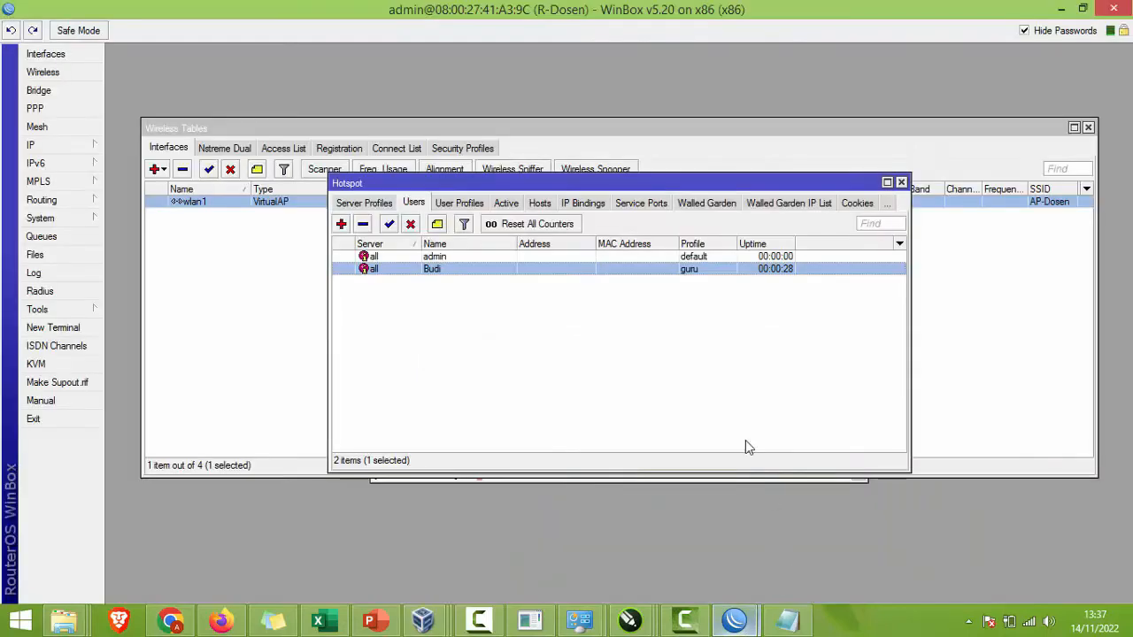
Step: Raise the guru user profile's rate limit from 2M/2M to 10M/10M
click(446, 204)
double_click(446, 258)
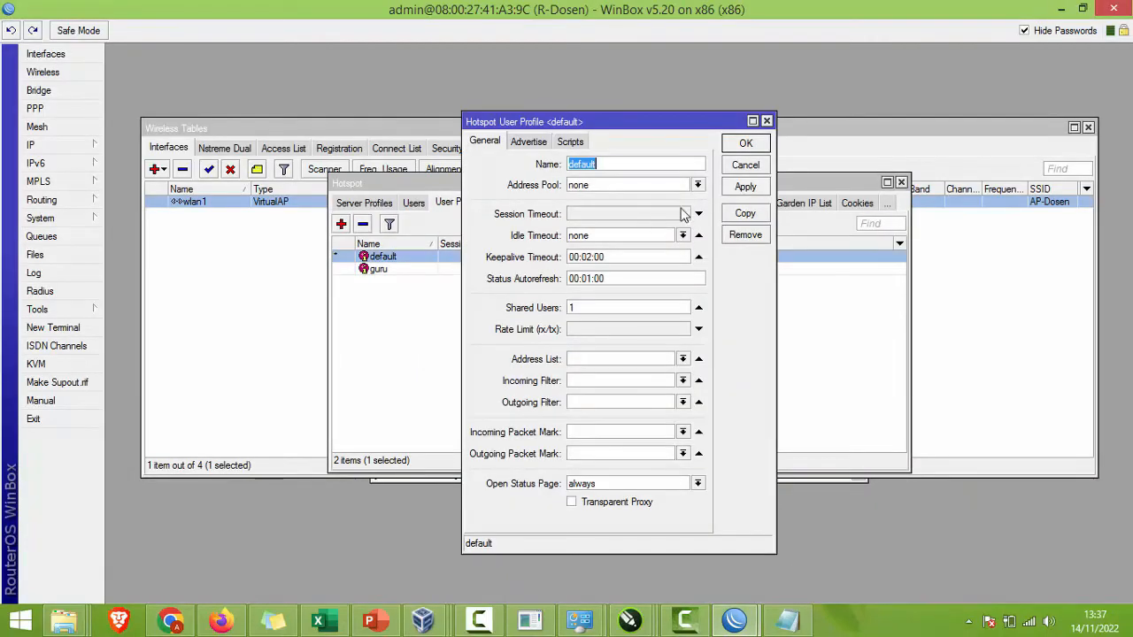
click(724, 166)
double_click(521, 269)
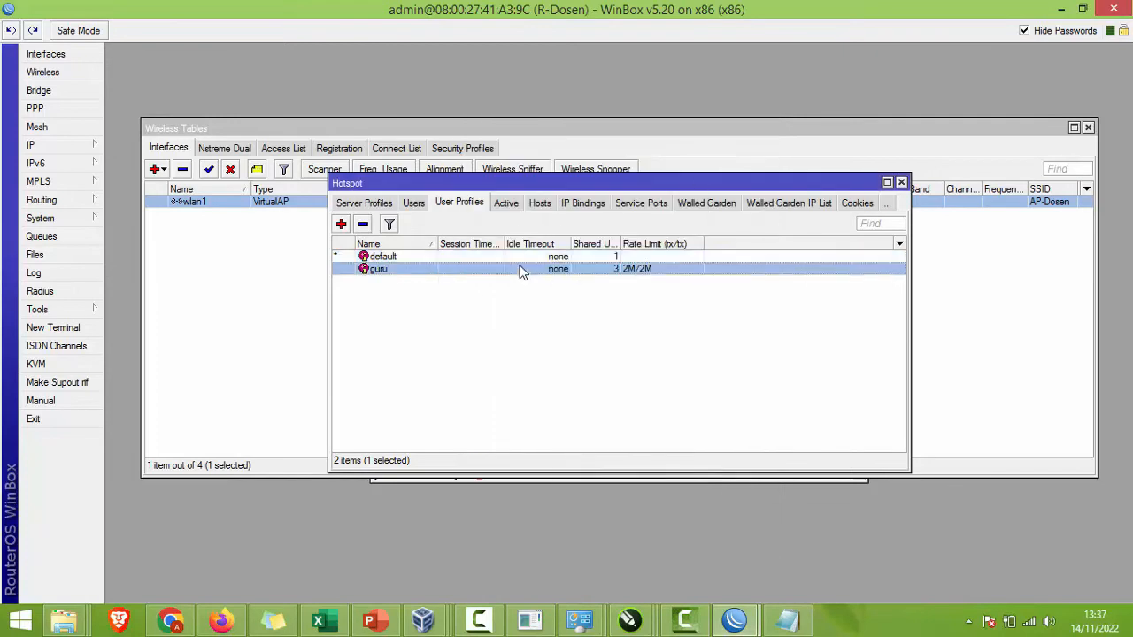
click(574, 327)
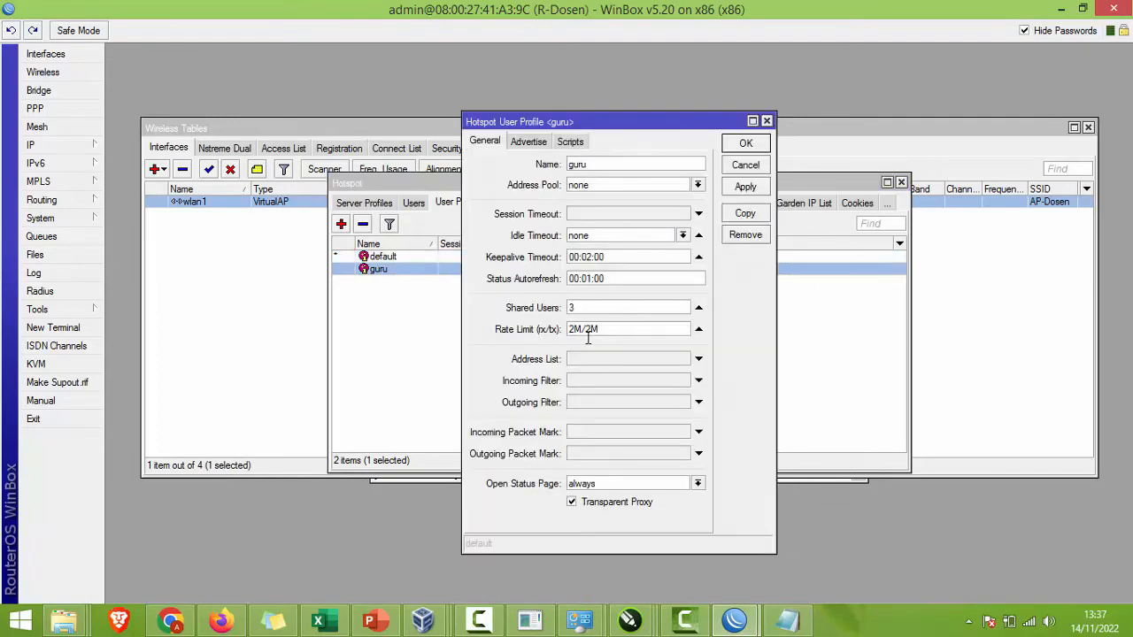
text(10M/10M)
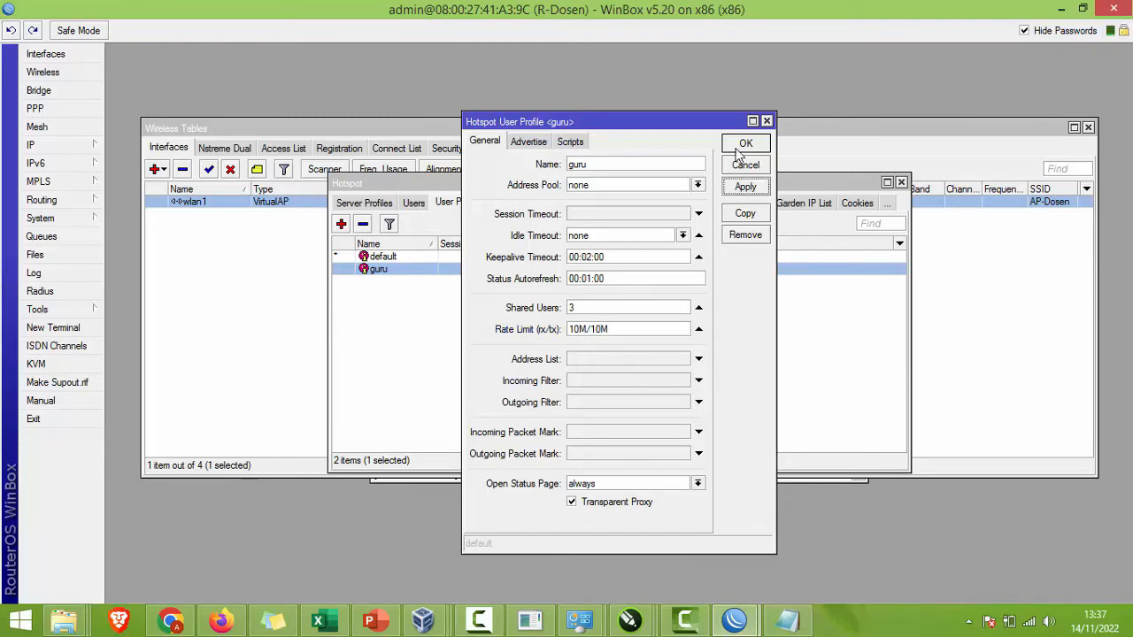
click(742, 146)
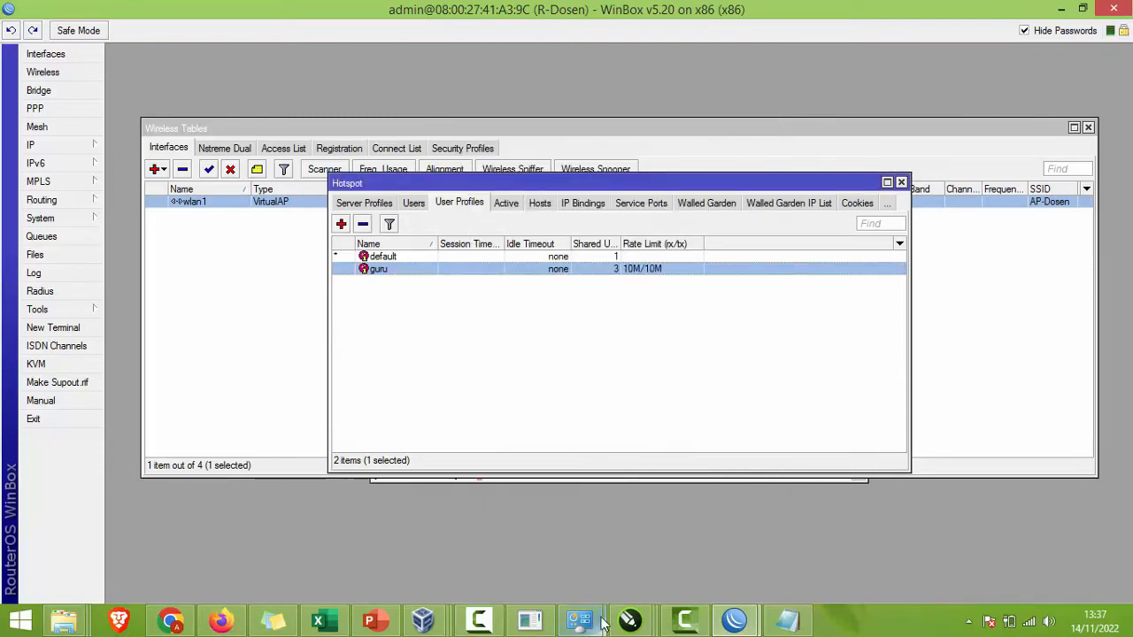
click(423, 622)
Step: Start Google's internet speed test in the VM's Firefox
click(649, 536)
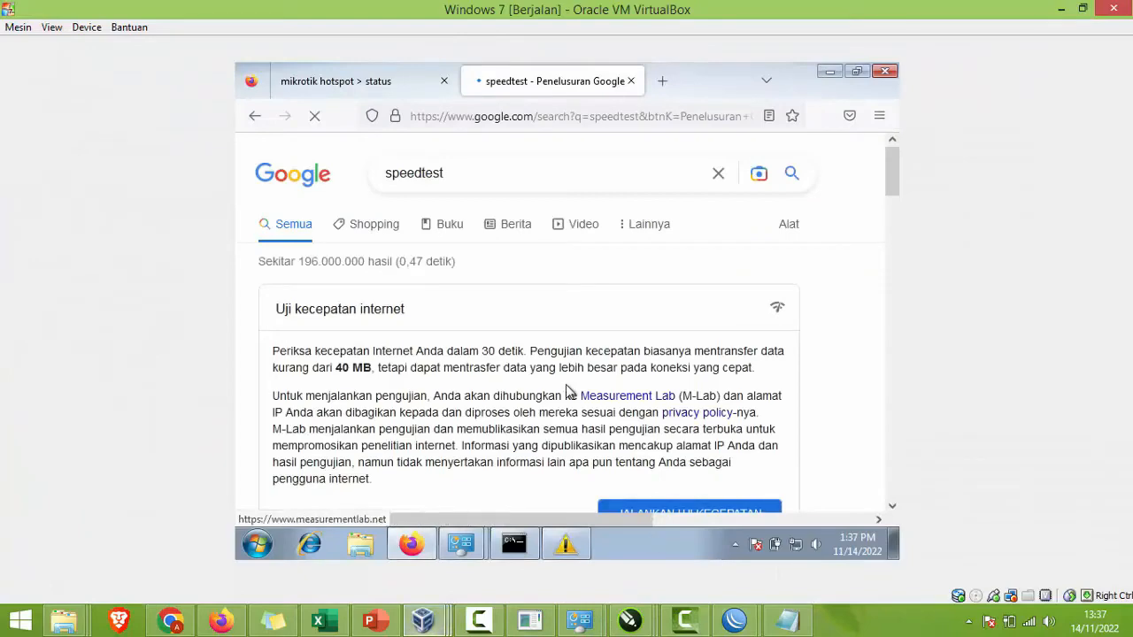
scroll(569, 389, down, 3)
click(648, 351)
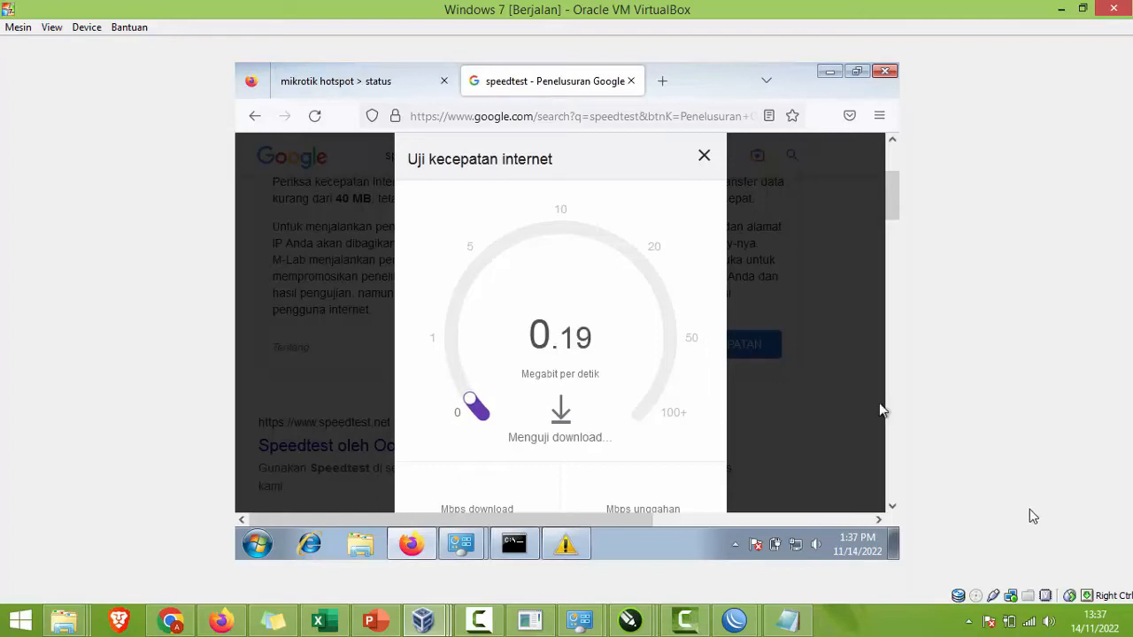
Step: Connect the host computer to the AP-TUK-ELKA2 Wi-Fi network
click(1027, 620)
scroll(1019, 470, down, 1)
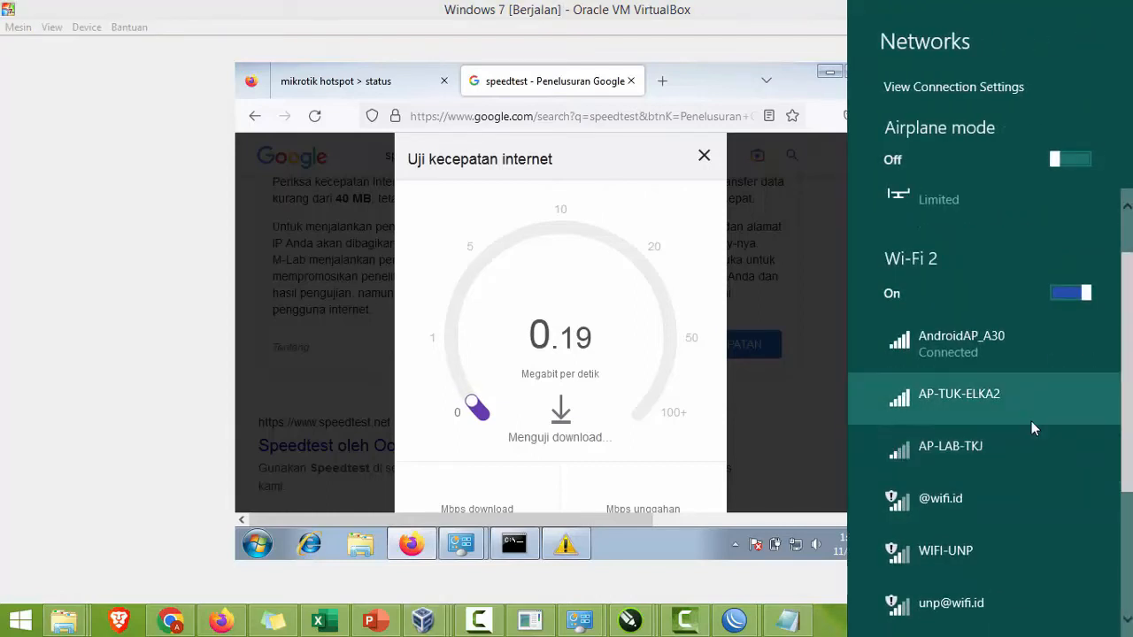
scroll(1030, 421, down, 1)
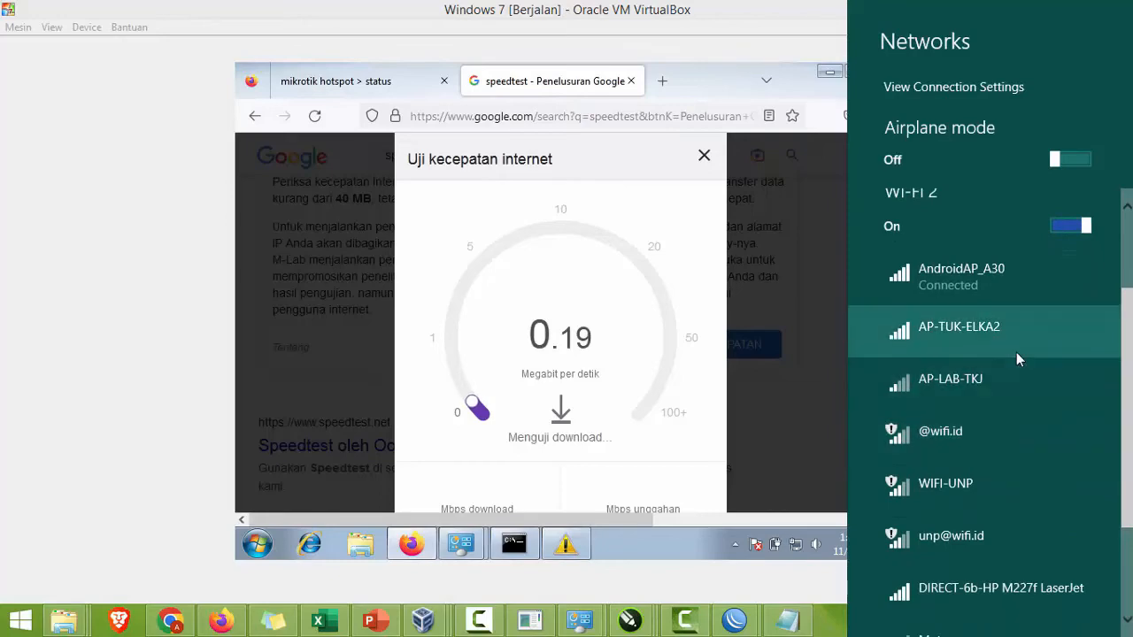
click(1015, 352)
click(1064, 428)
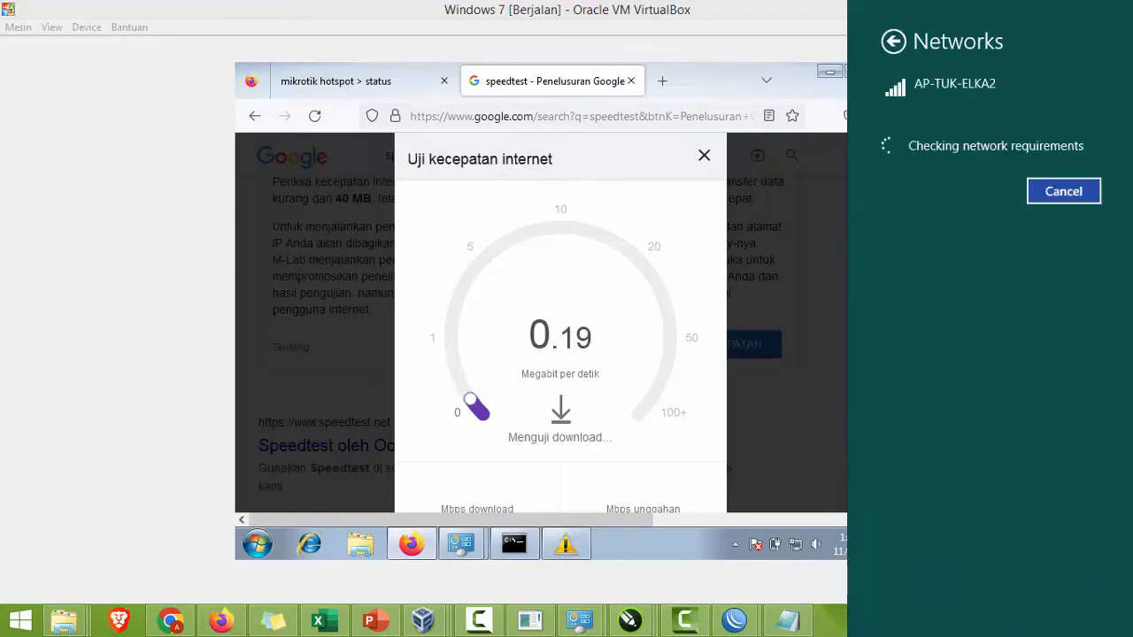
mouse_move(734, 619)
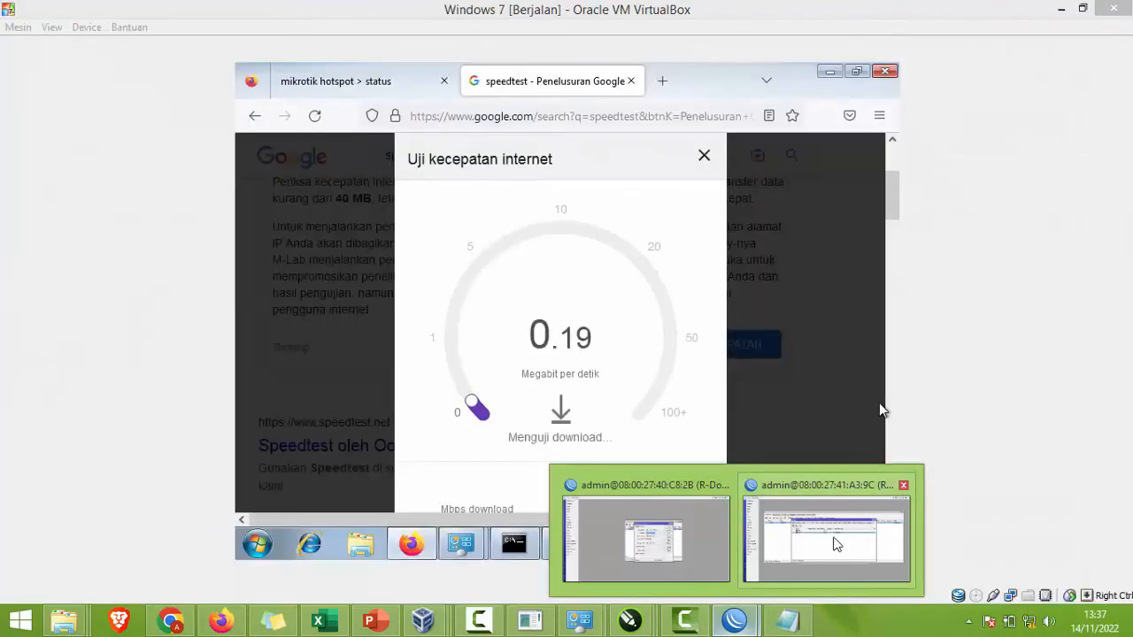
mouse_move(836, 543)
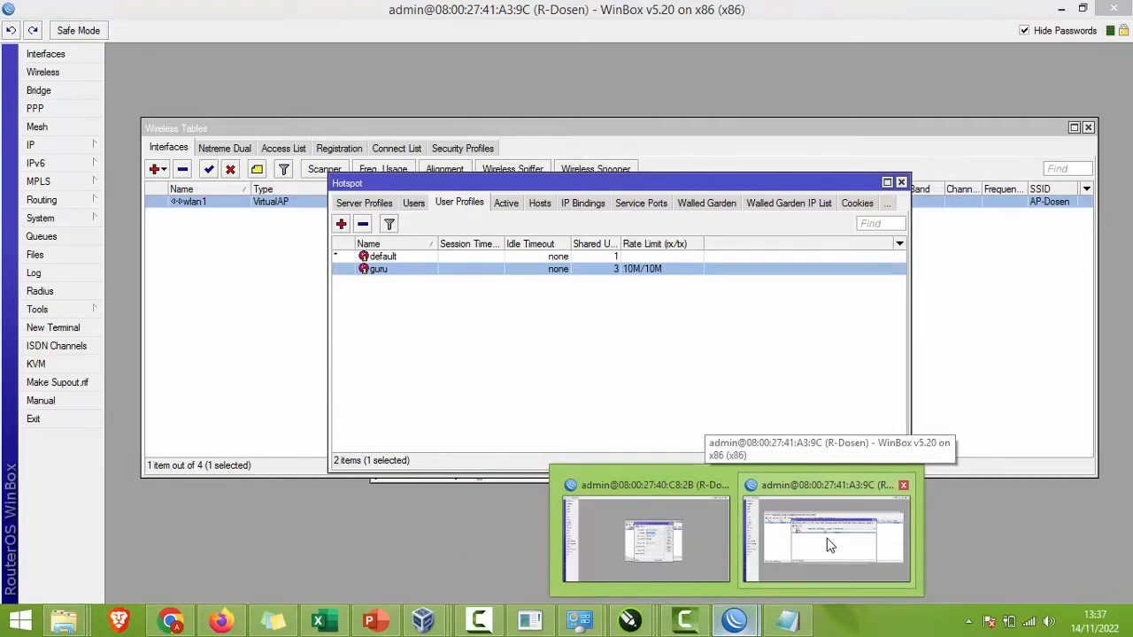
Step: Disable the 192.168.110.98/24 address in the router's IP address list
click(779, 501)
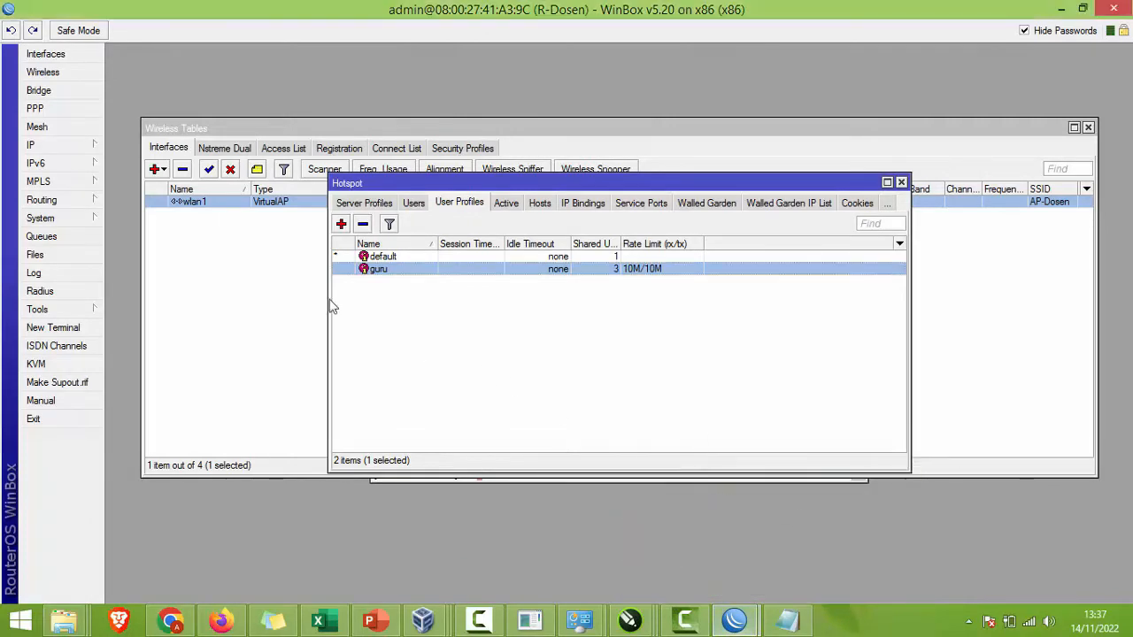
click(96, 145)
click(120, 183)
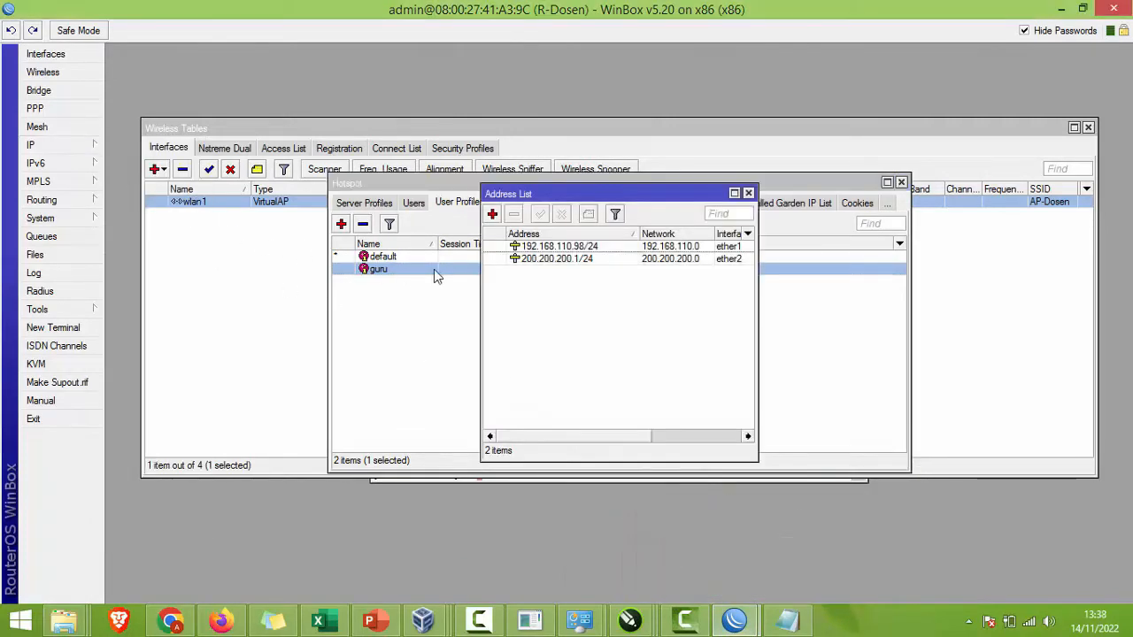
click(547, 248)
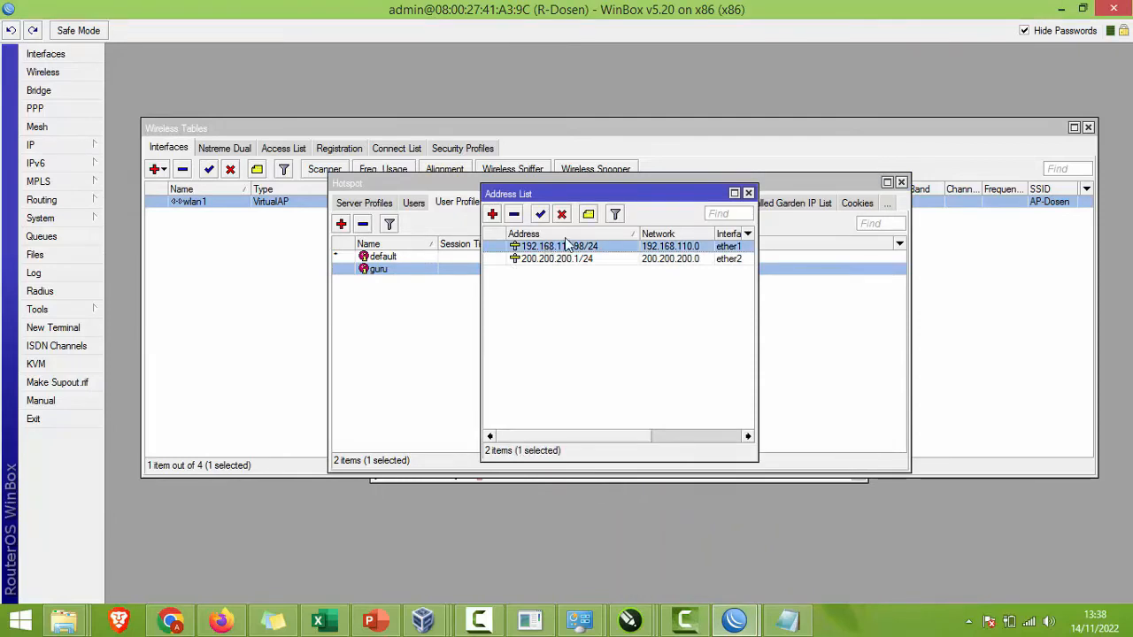
click(563, 216)
Step: Add and apply a DHCP client on ether1 in IP > DHCP Client
click(93, 145)
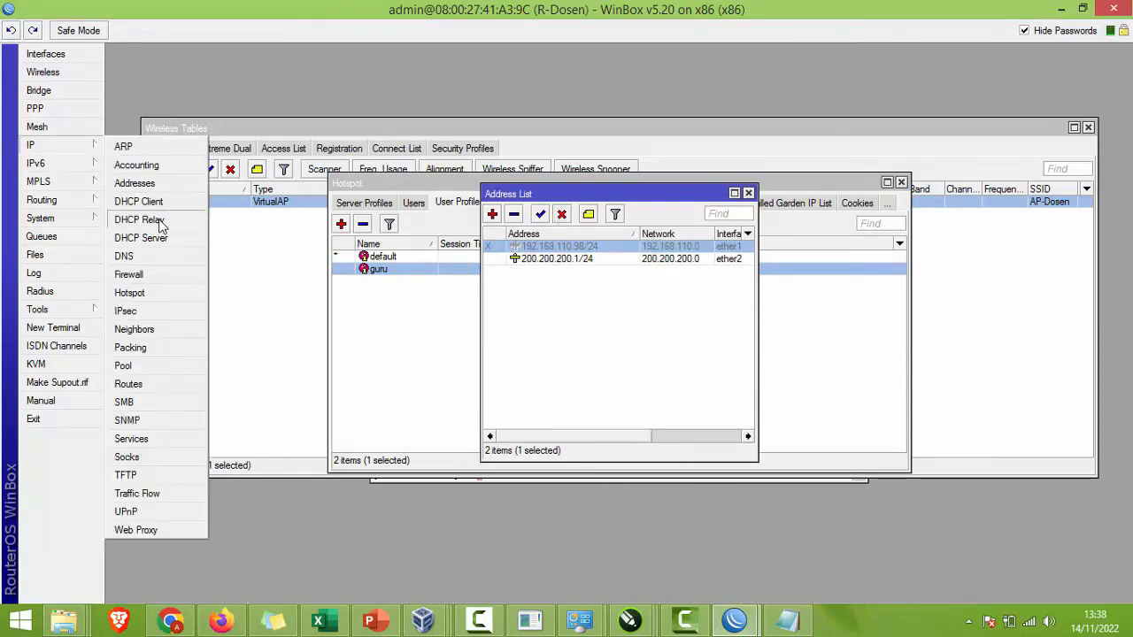
click(167, 216)
click(434, 214)
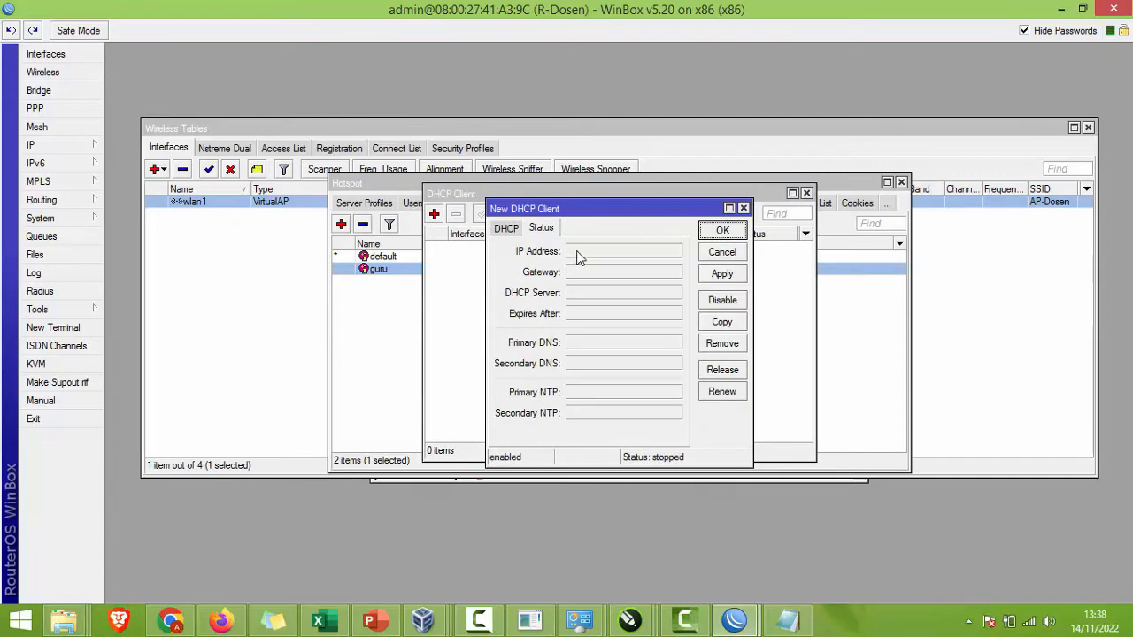
key(Escape)
click(436, 215)
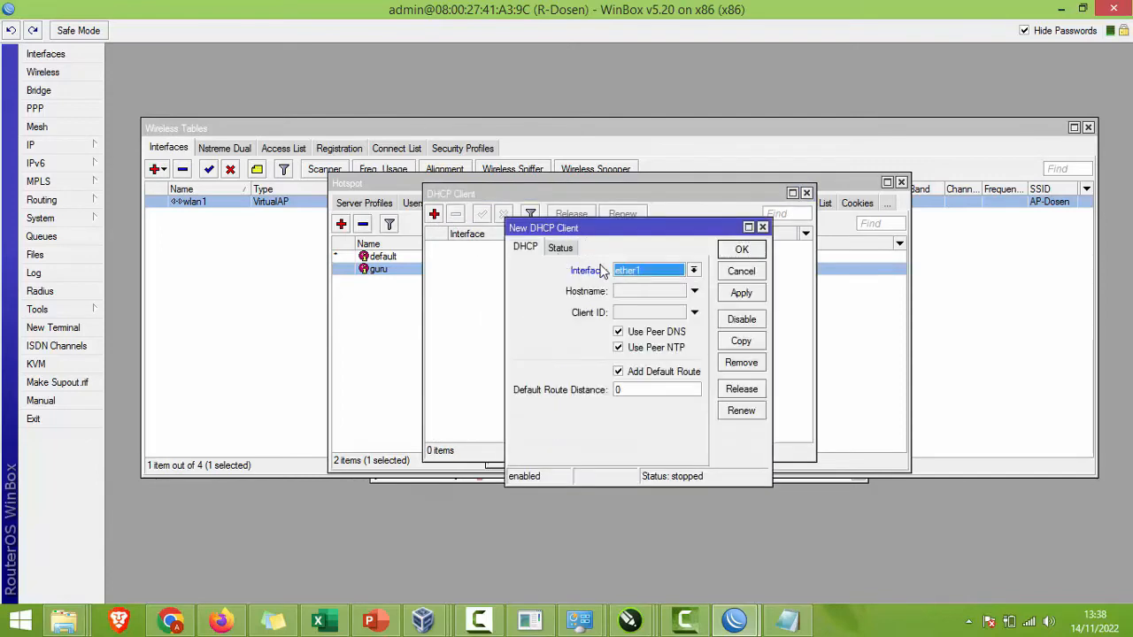
click(733, 292)
click(740, 250)
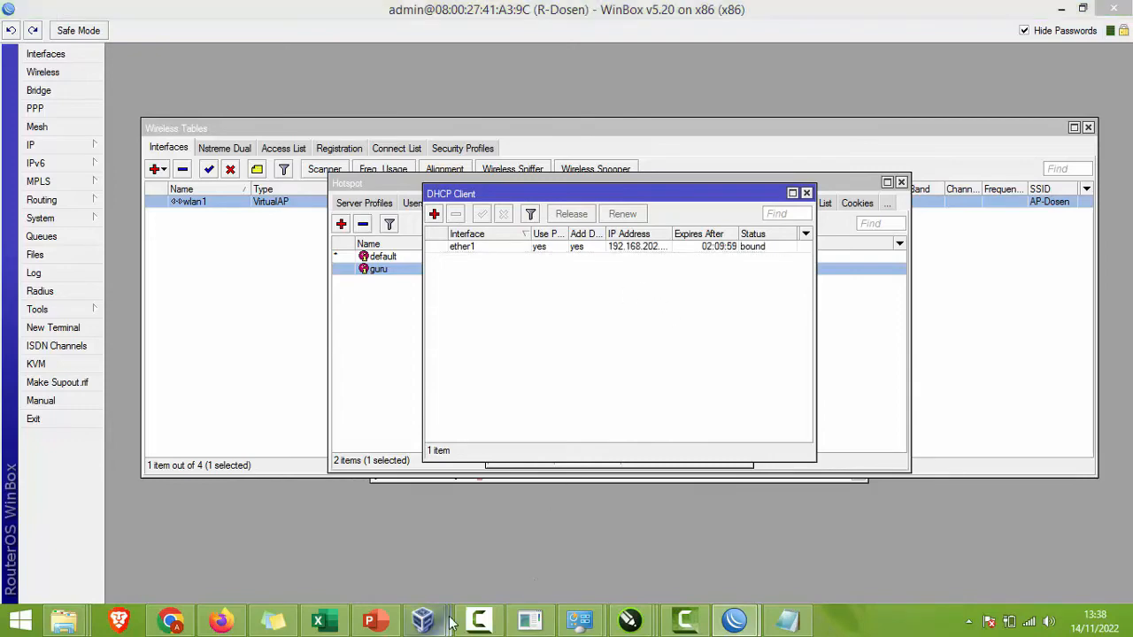
mouse_move(423, 620)
click(691, 483)
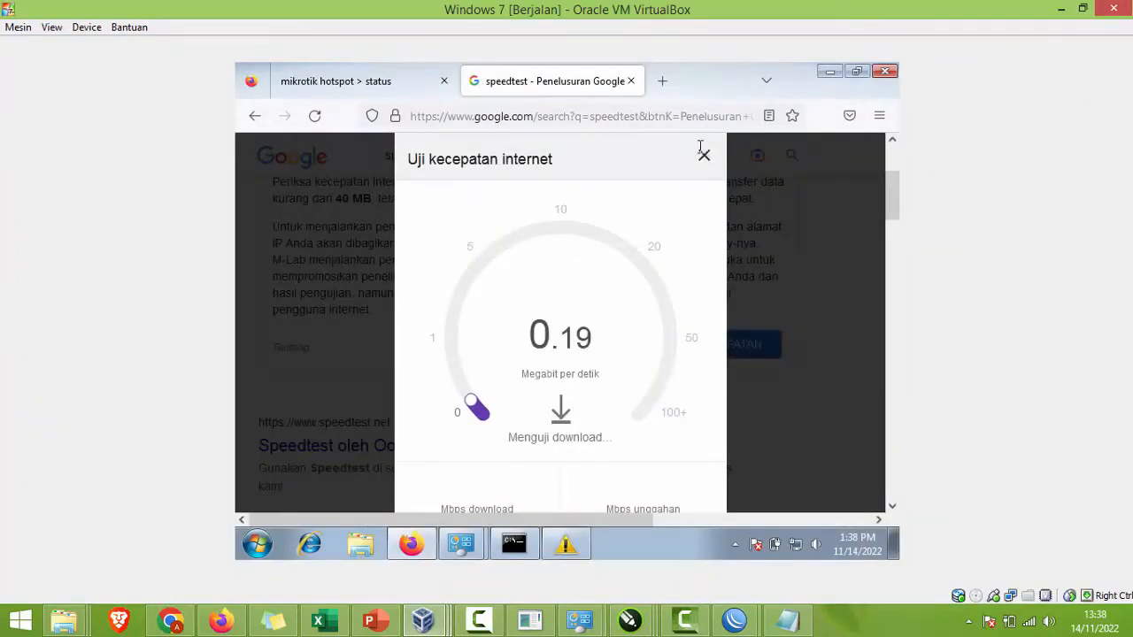
Step: Close the stalled test, reload and rerun the speed test, zooming out to fit
click(704, 155)
click(315, 117)
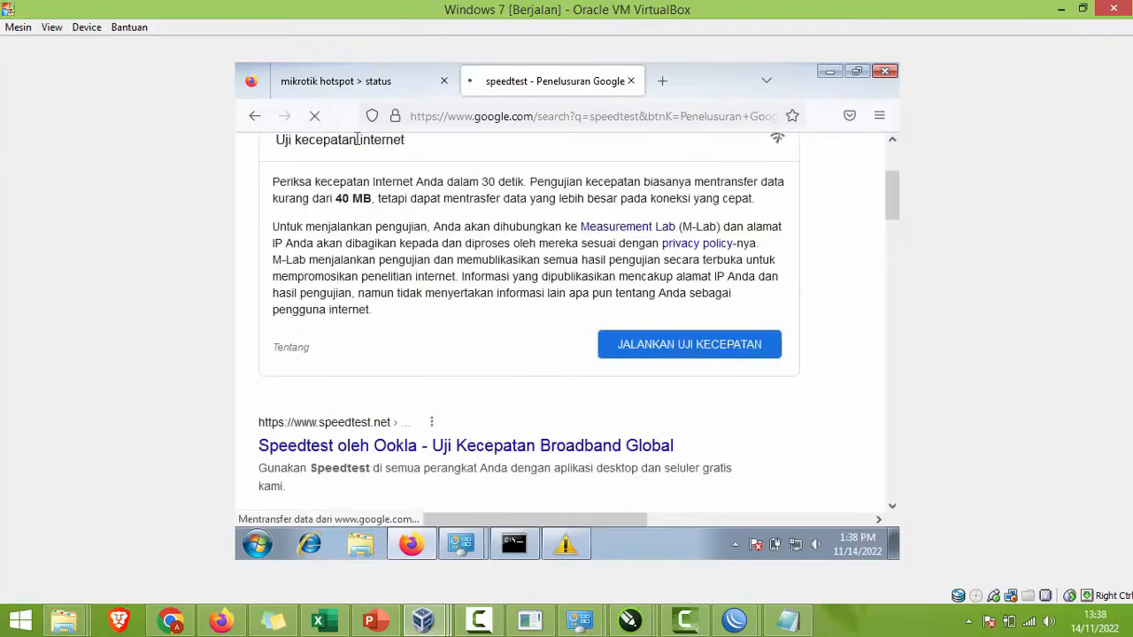
click(661, 352)
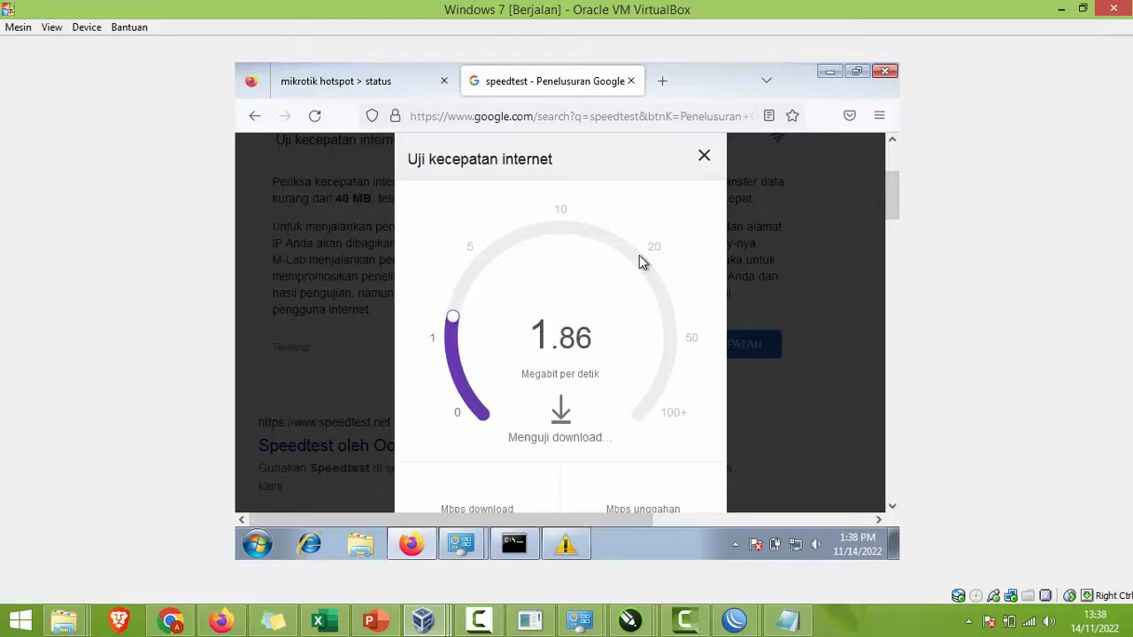
key(ctrl+minus)
key(ctrl+minus)
key(ctrl+minus)
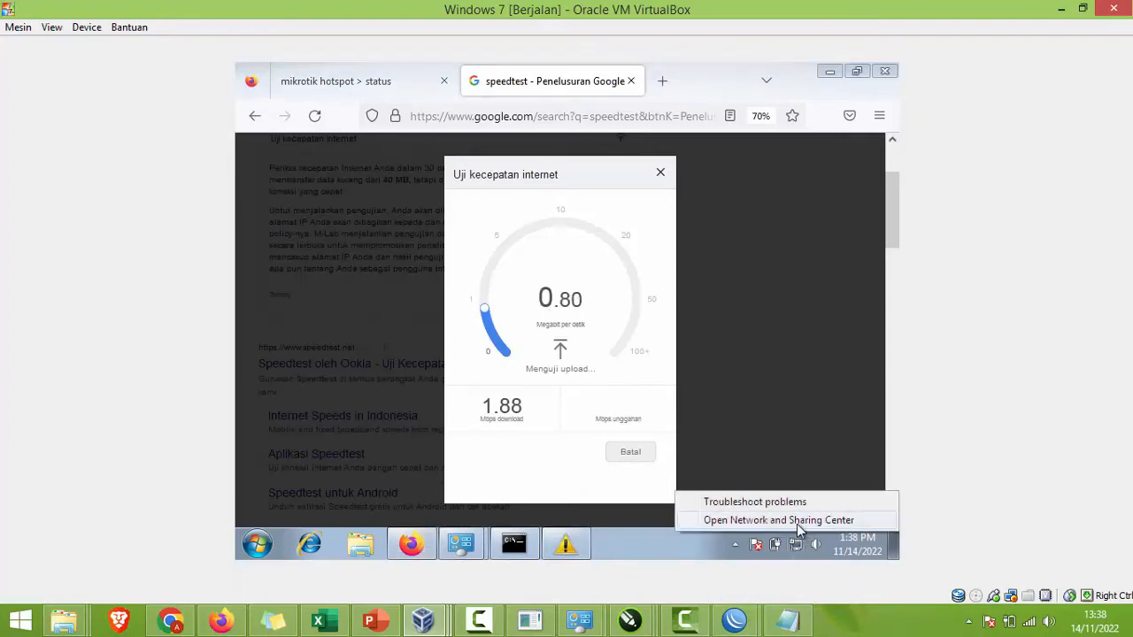
Step: Check Local Area Connection details: IPv4 200.200.200.254, gateway 200.200.200.1
click(797, 520)
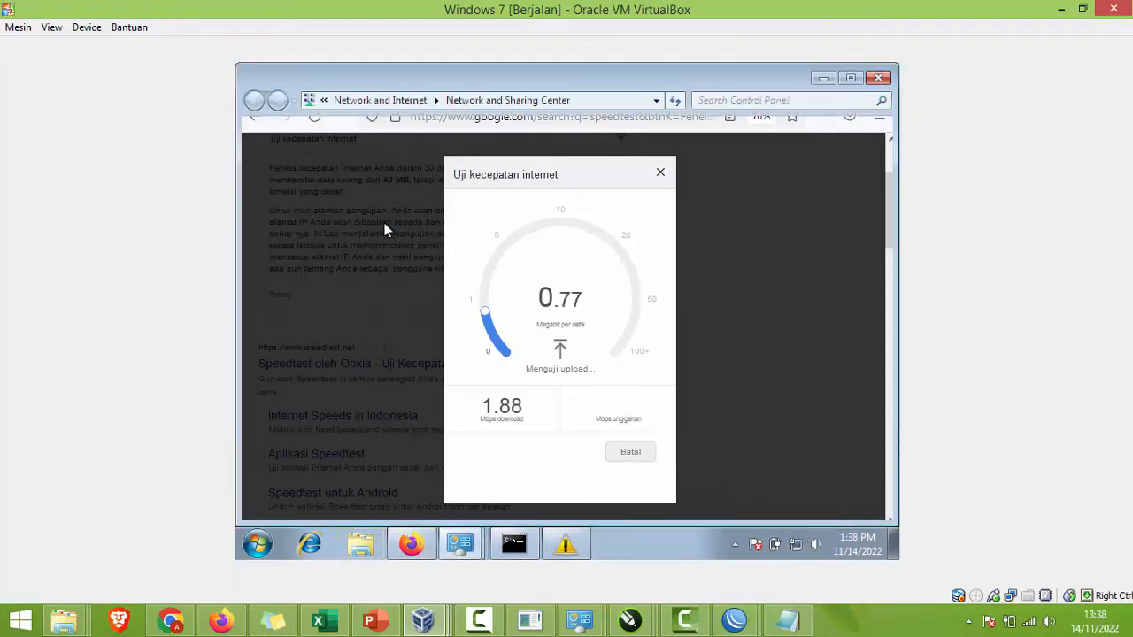
click(324, 165)
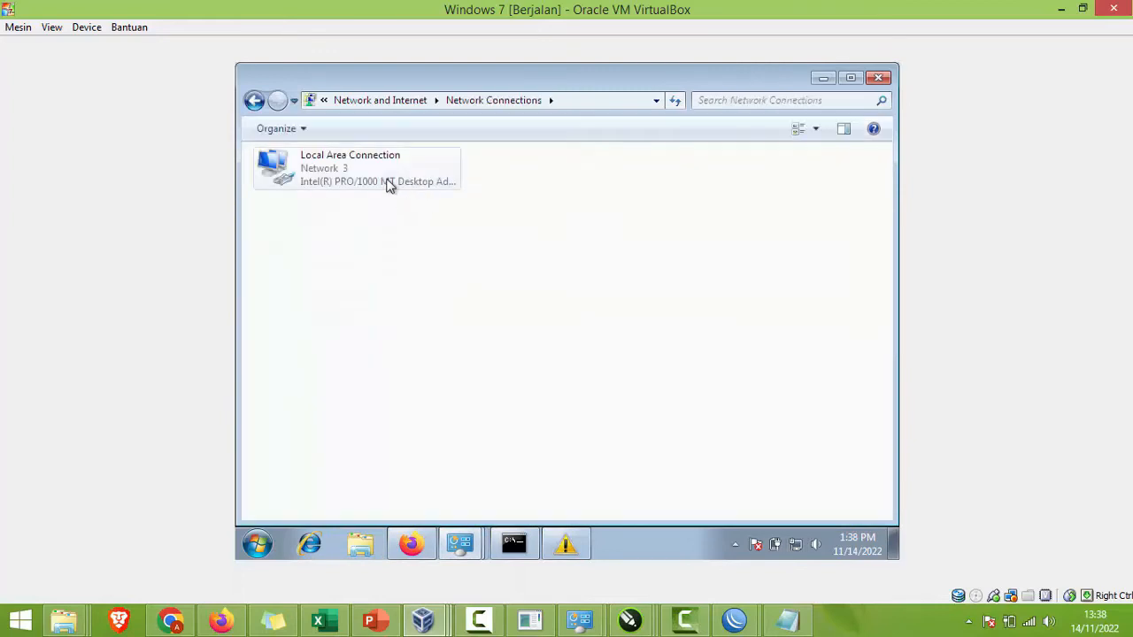
right_click(390, 181)
click(421, 209)
click(496, 295)
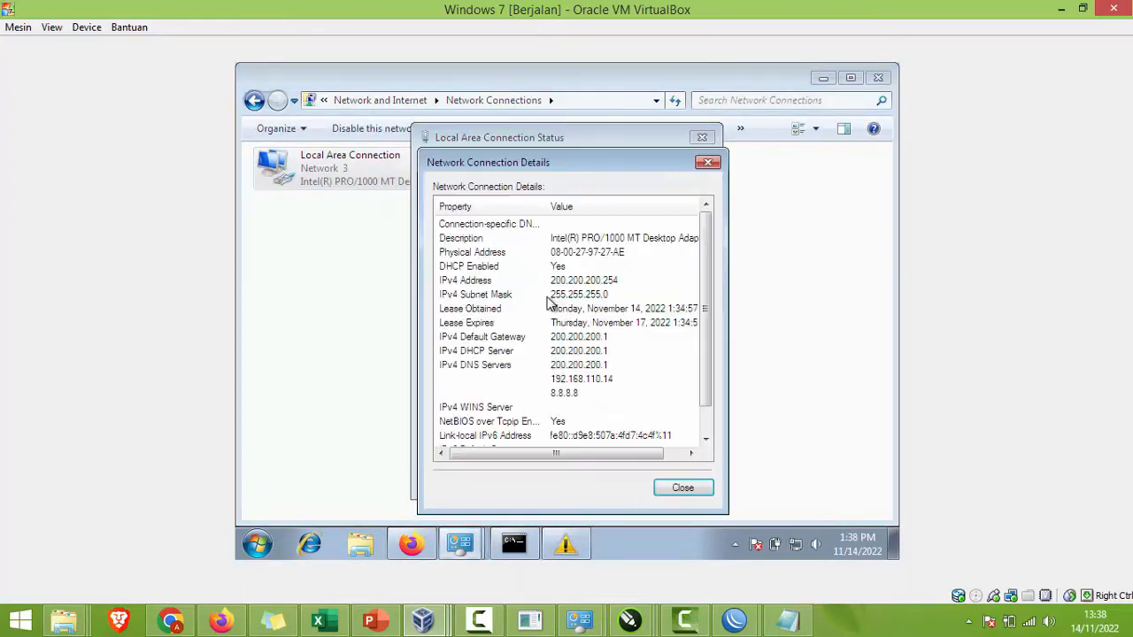
click(607, 282)
mouse_move(735, 619)
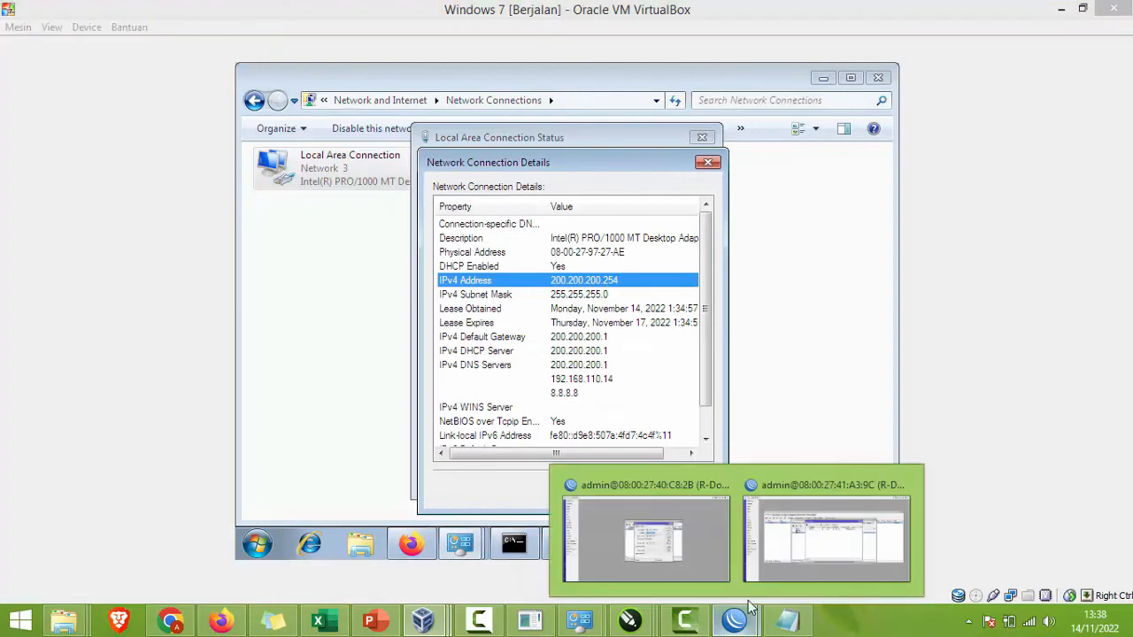
click(731, 553)
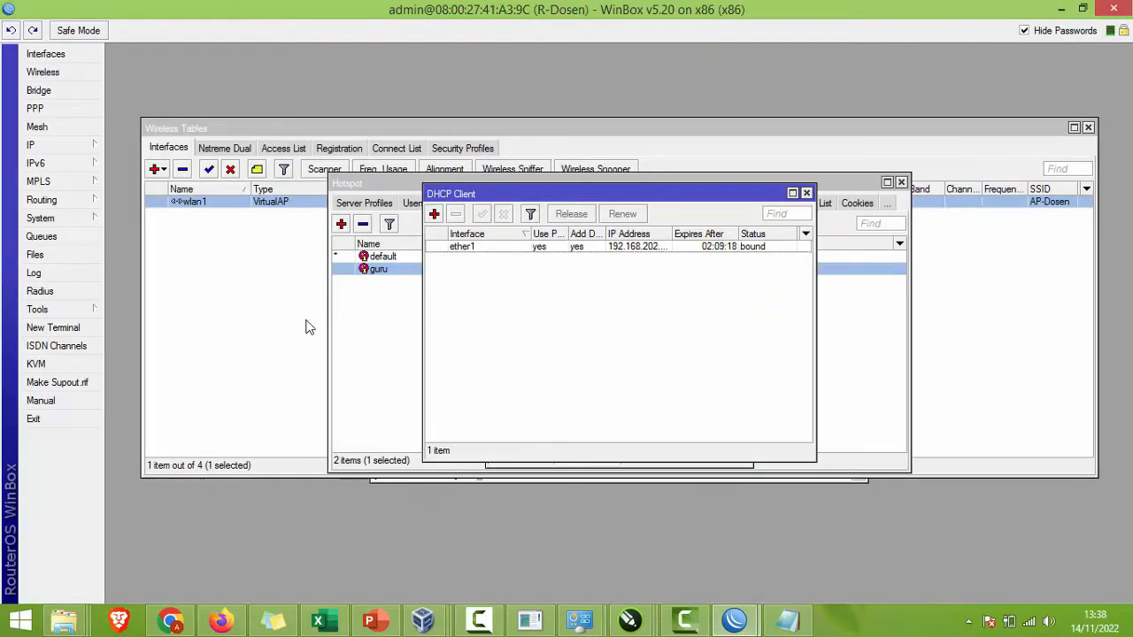
Step: Inspect the hotspot user's simple queue in the Queue List
click(63, 239)
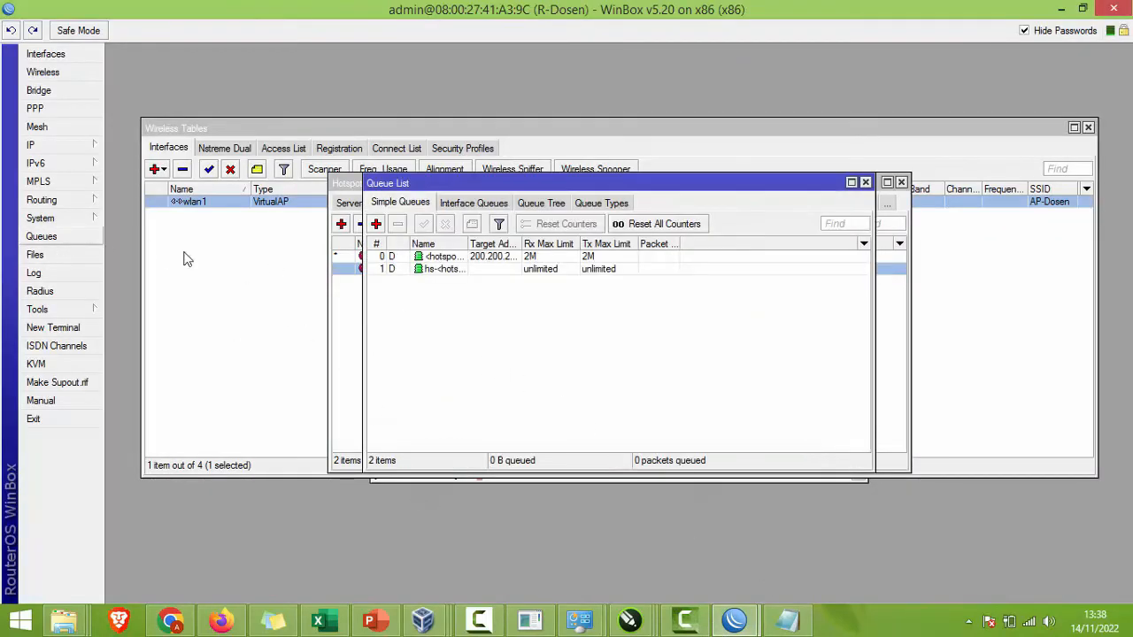
drag(468, 244, 515, 245)
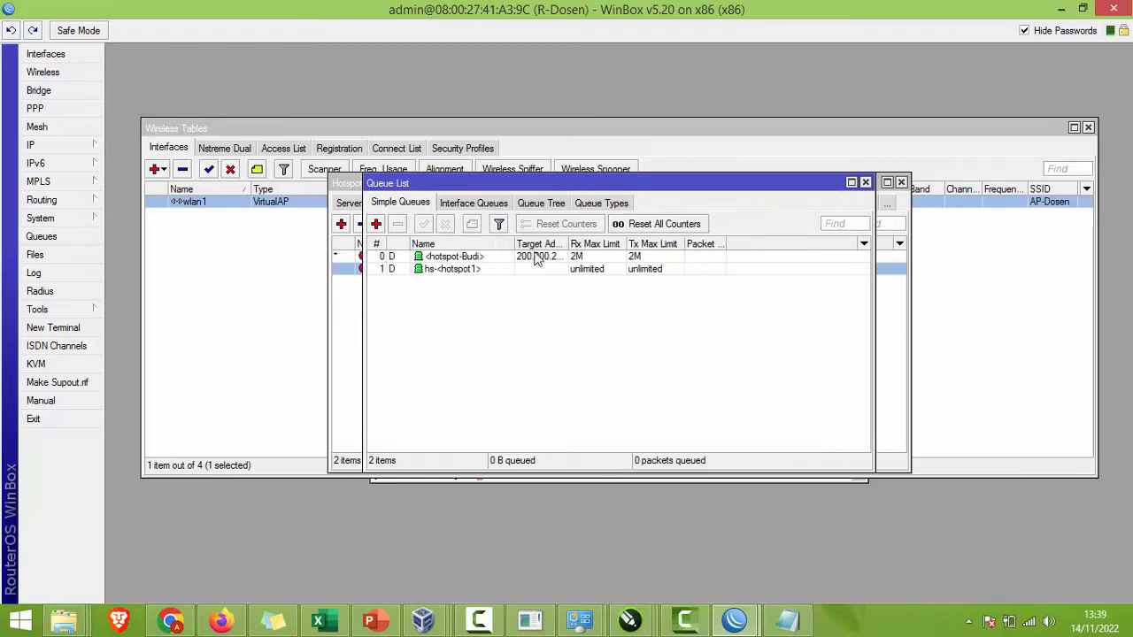
click(602, 259)
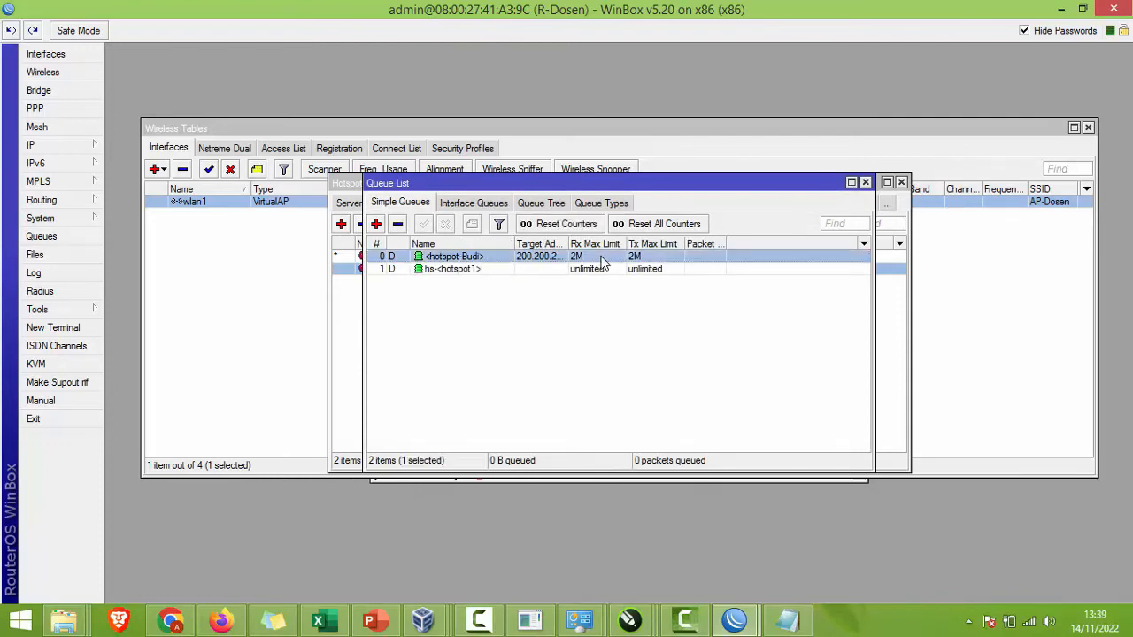
double_click(602, 259)
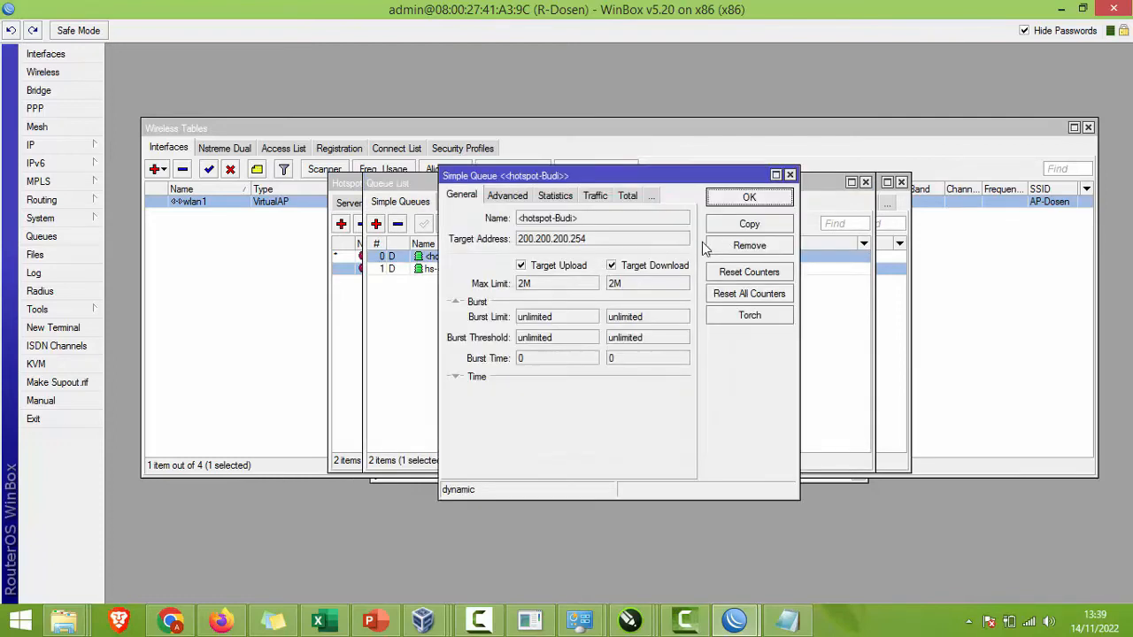
click(529, 199)
click(467, 195)
click(790, 174)
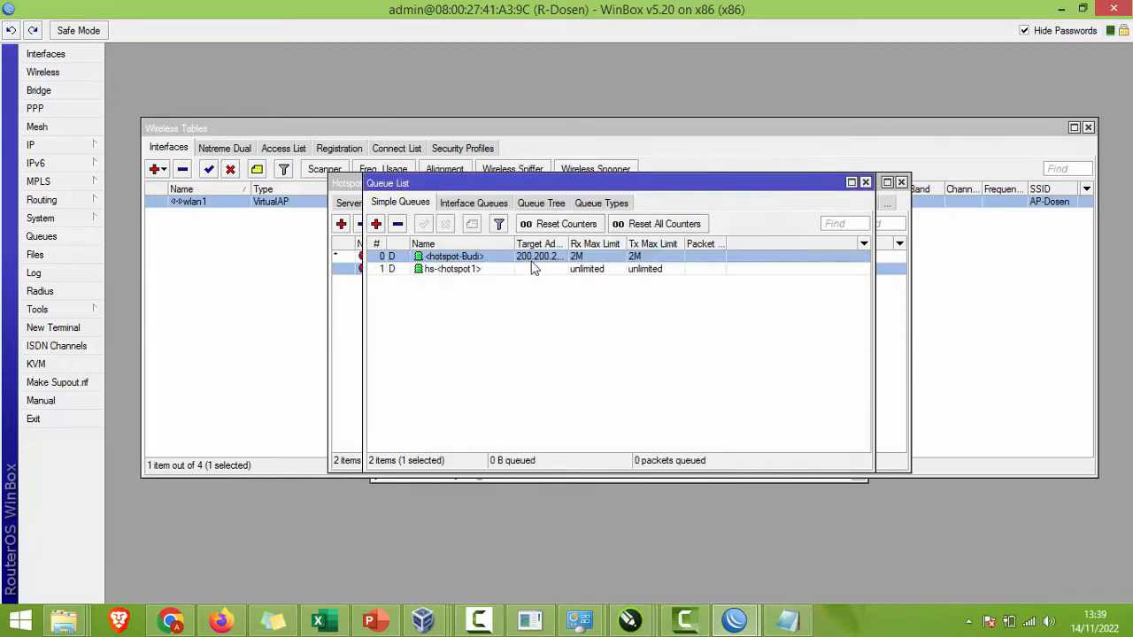
Step: Remove the rate limit from the guru hotspot user profile
click(36, 144)
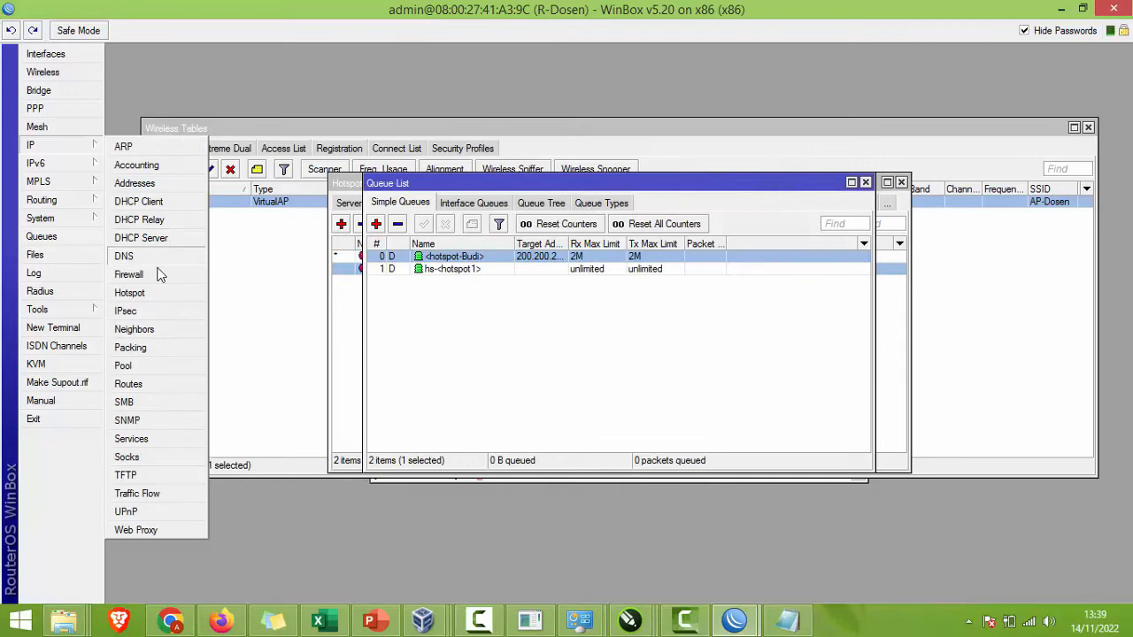
click(133, 292)
drag(466, 184, 786, 192)
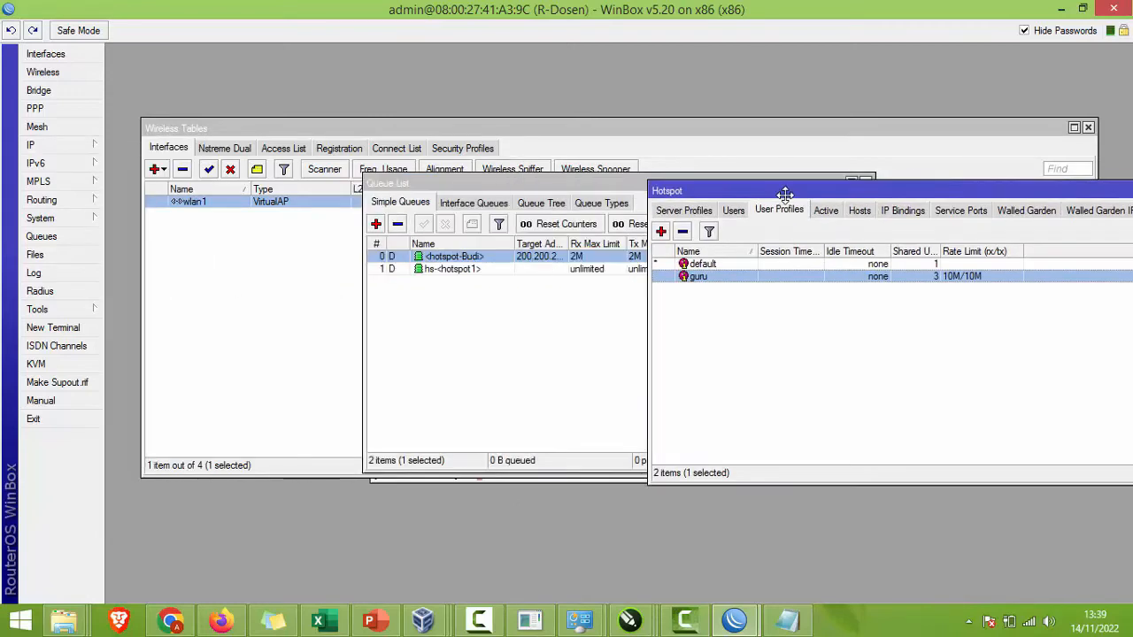
double_click(779, 278)
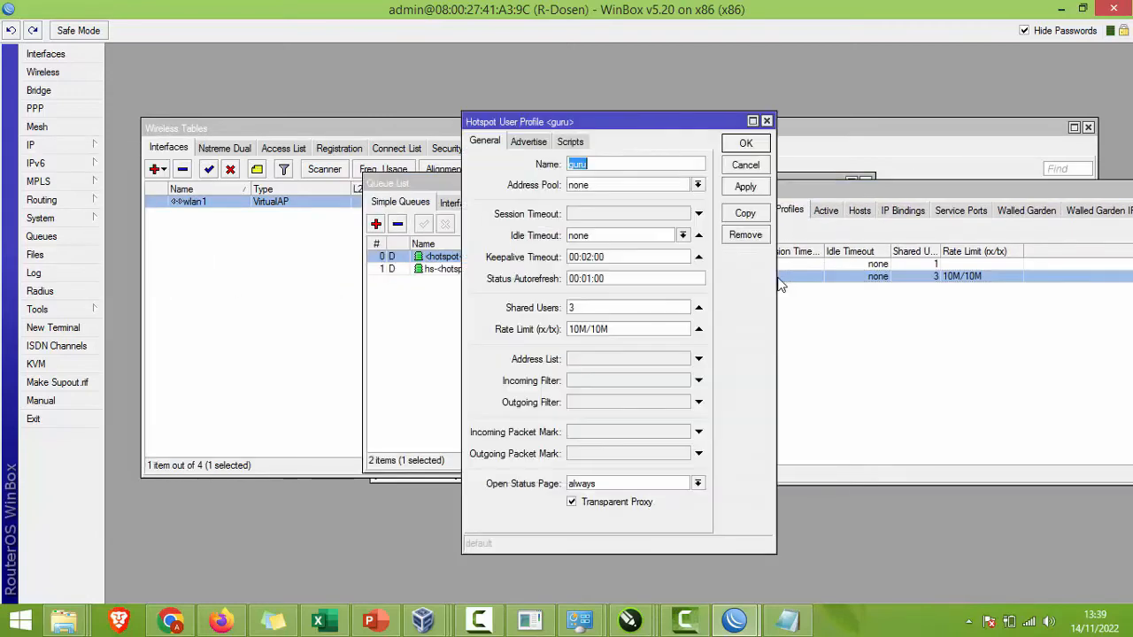
click(697, 329)
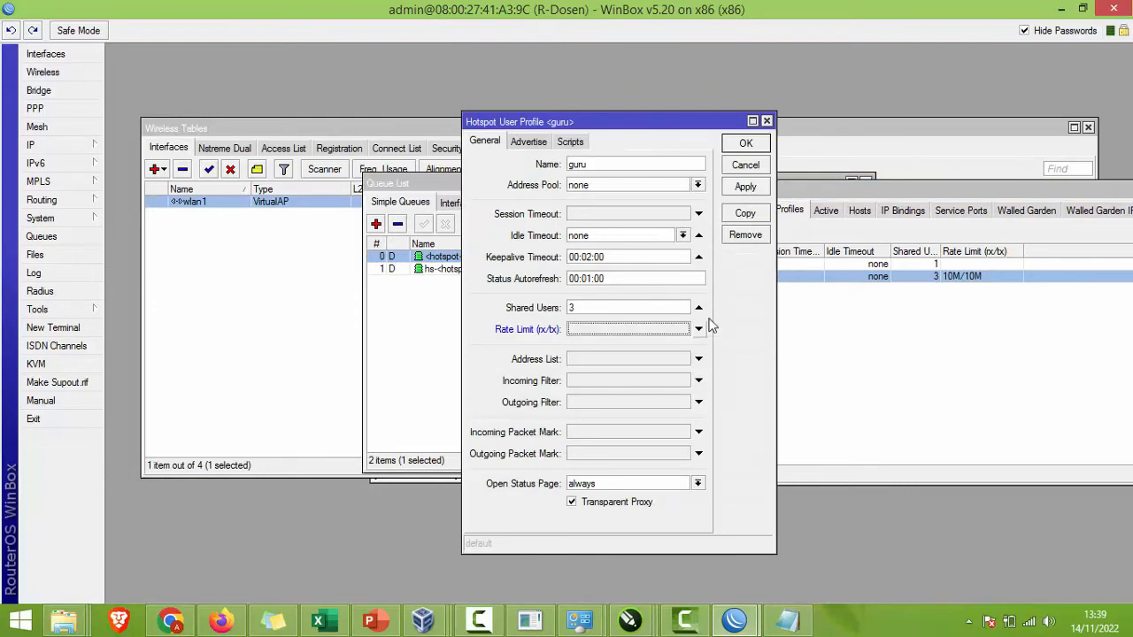
click(745, 187)
click(745, 143)
Step: Delete the hotspot user's leftover simple queue, leaving only hs-<hotspot1>
click(551, 299)
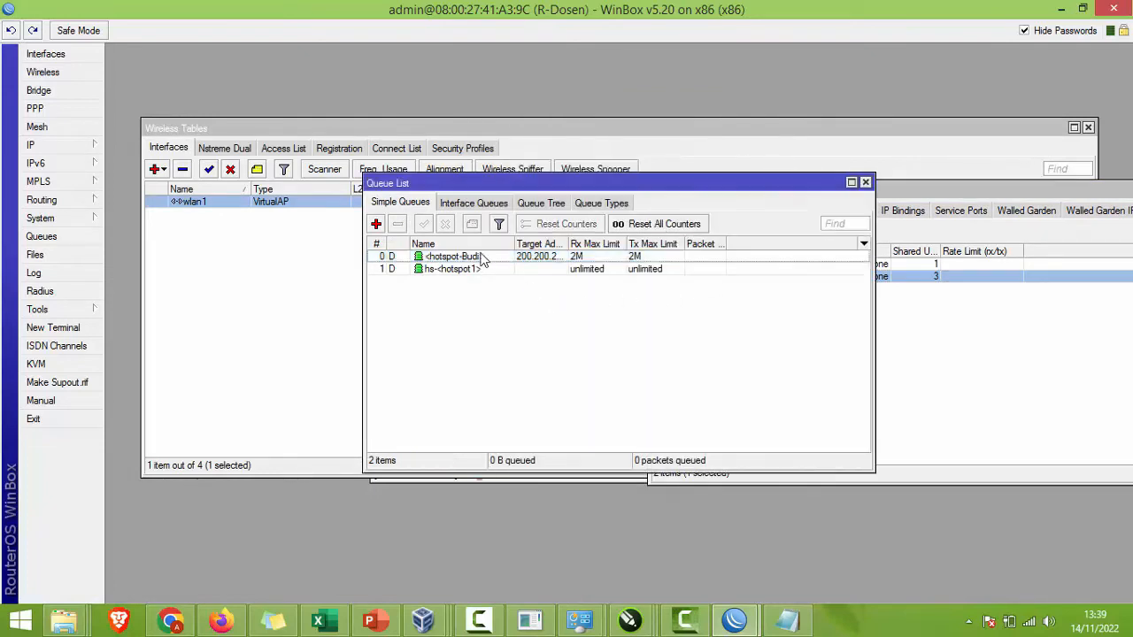
click(489, 256)
drag(511, 243, 497, 243)
click(399, 225)
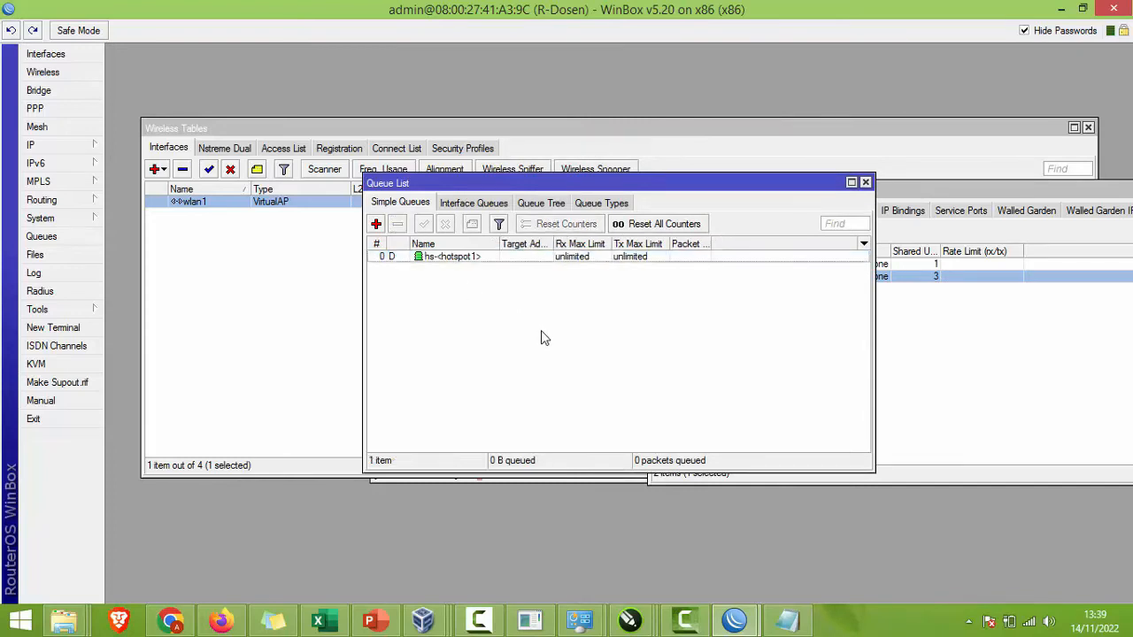
click(914, 365)
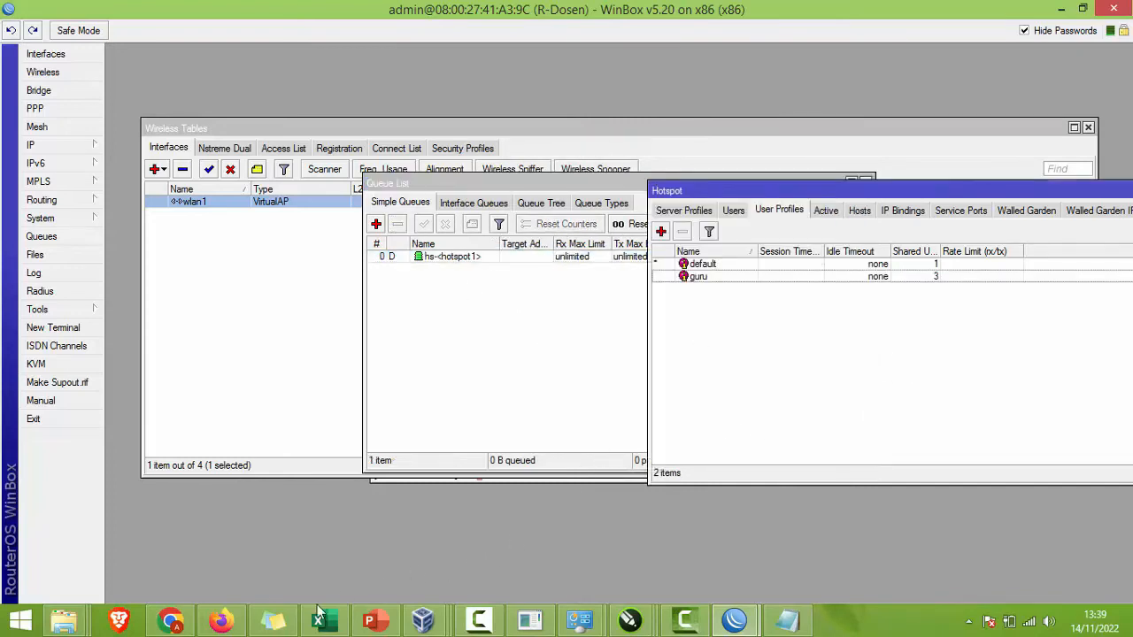
Step: Rerun the Google speed test in the Windows 7 VM, reaching about 45.1 Mbps download
mouse_move(423, 619)
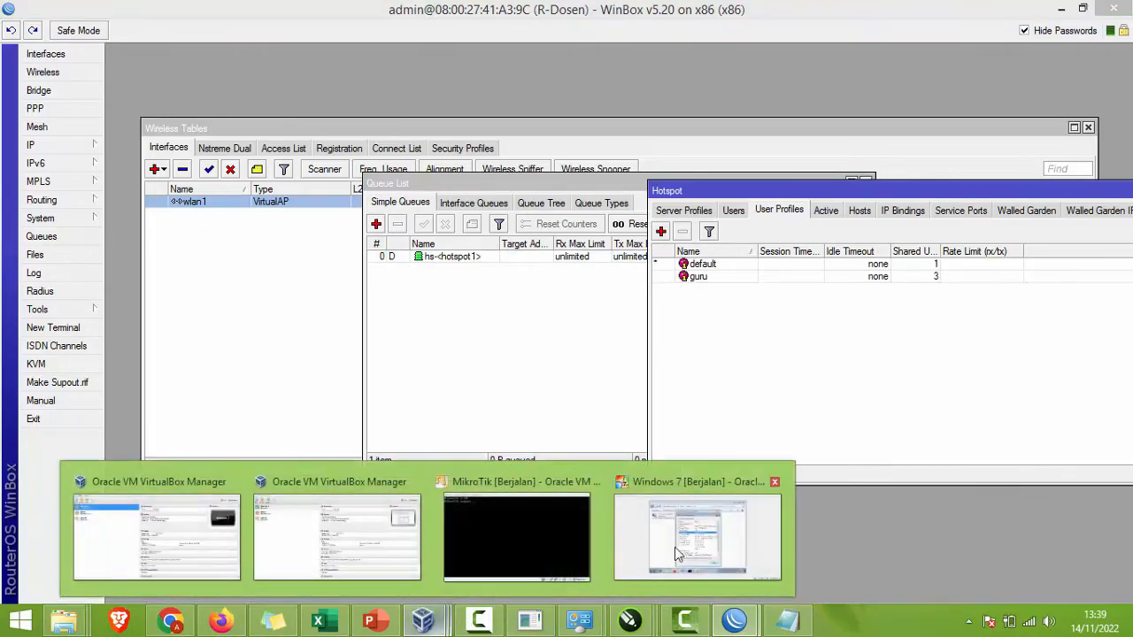
click(680, 553)
click(430, 546)
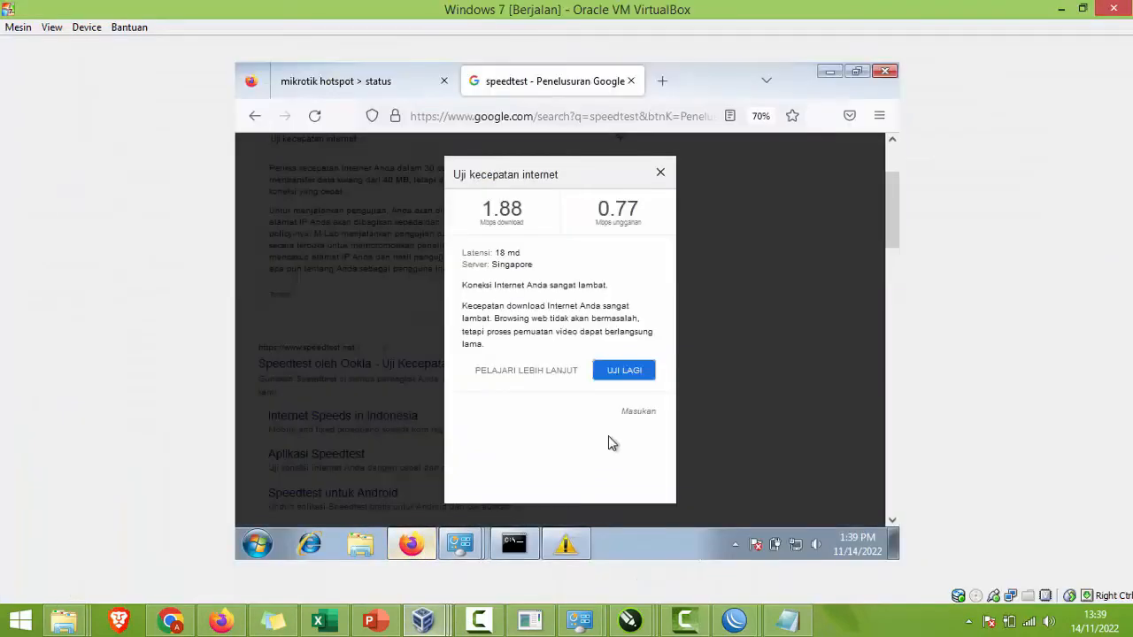
click(631, 370)
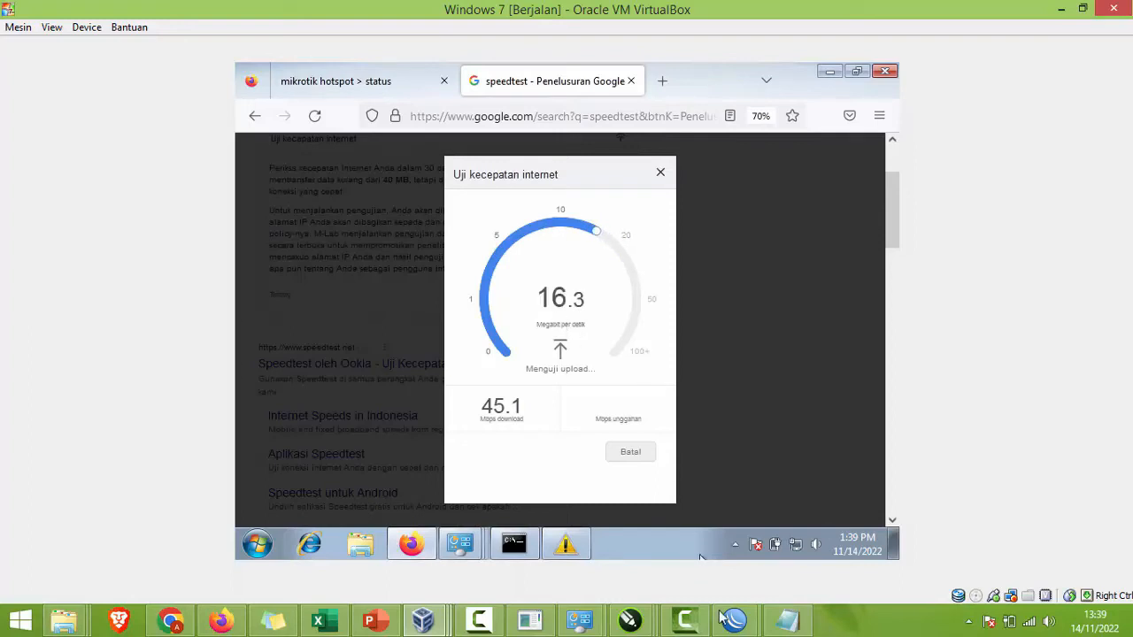
mouse_move(725, 620)
click(770, 526)
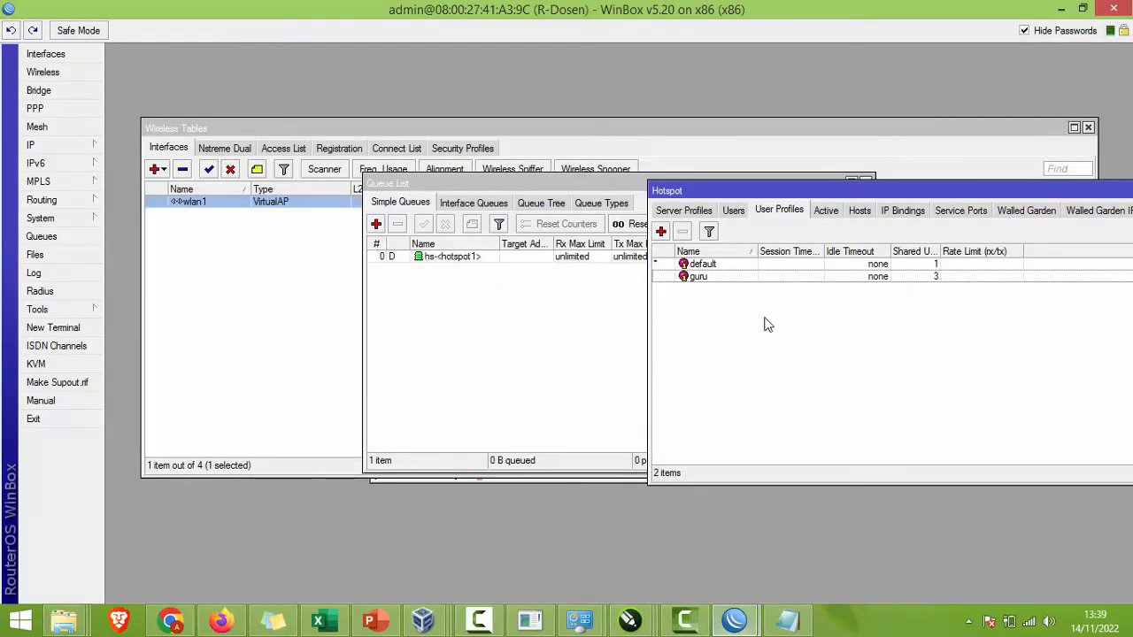
Step: Set the guru profile's rate limit back to 10M/10M
double_click(805, 278)
click(699, 329)
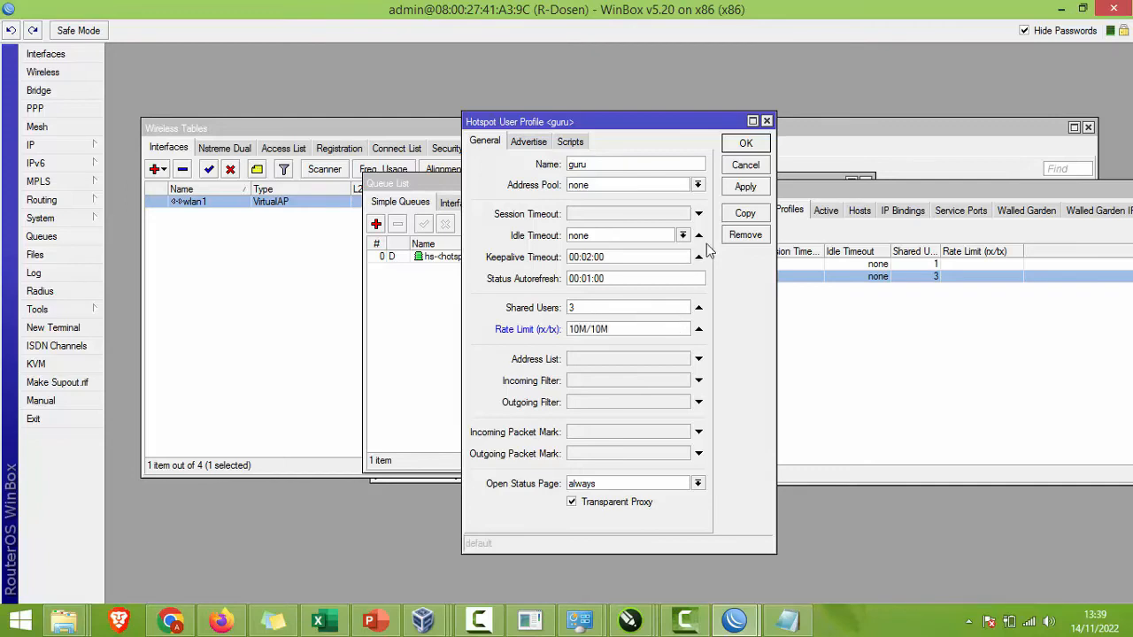
click(741, 182)
click(739, 146)
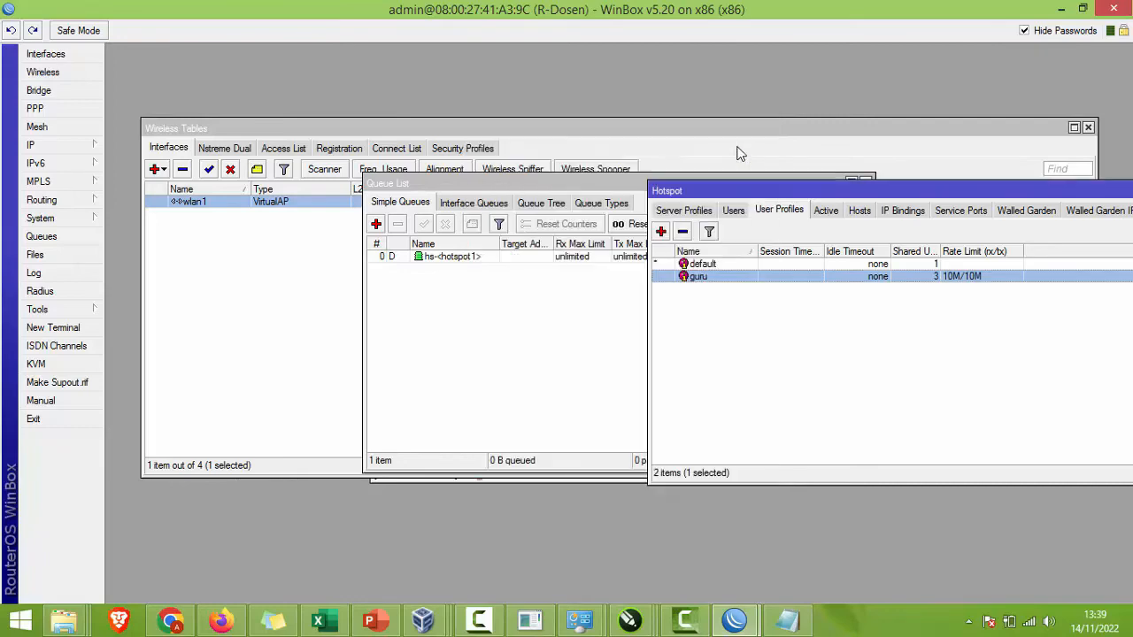
click(560, 312)
click(559, 259)
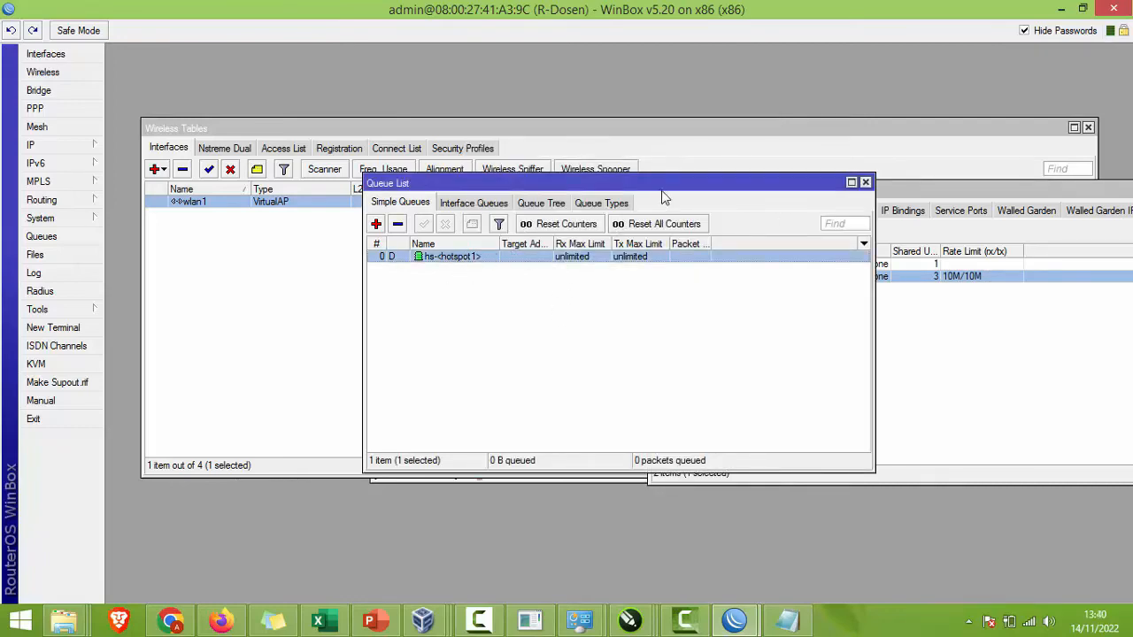
Step: Review the Hotspot Users and User Profiles lists beside the queue list
drag(662, 186, 453, 227)
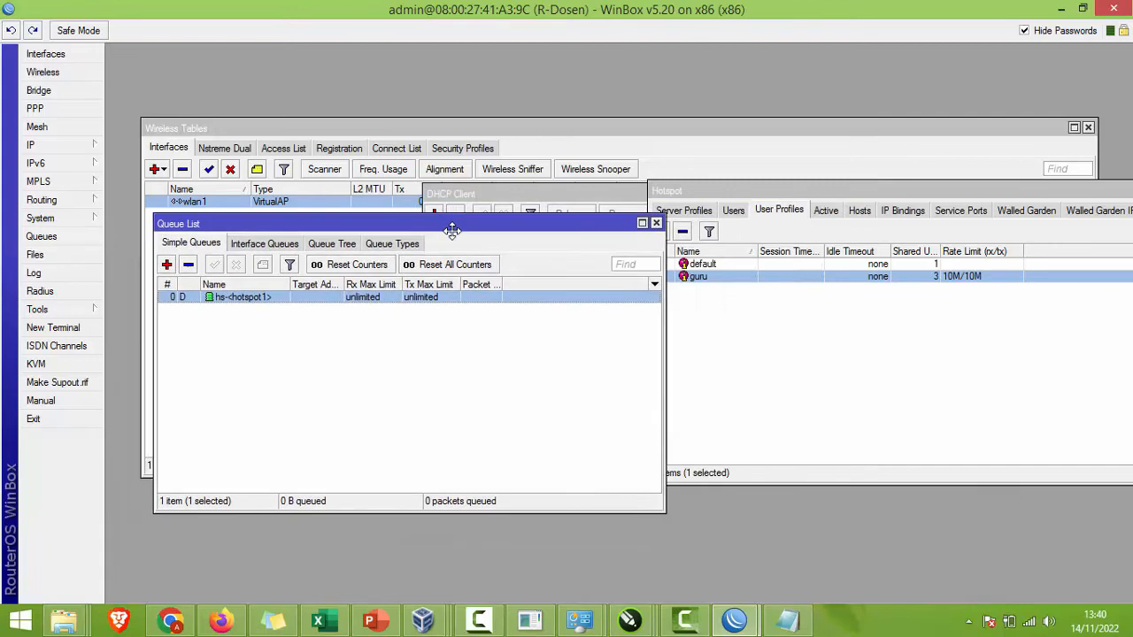
click(736, 214)
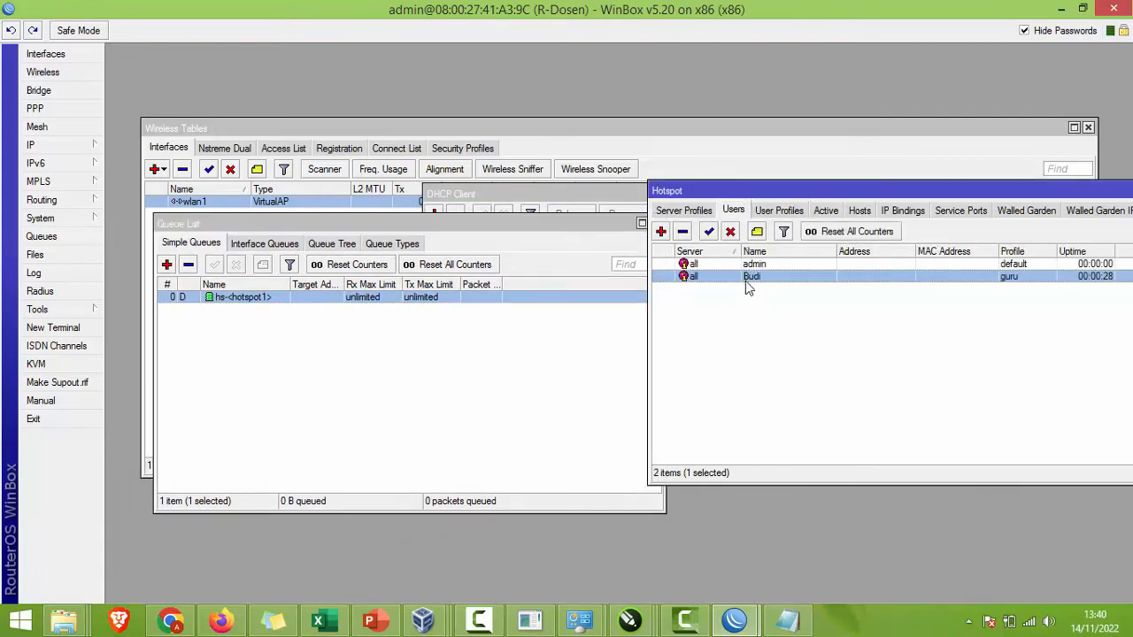
click(767, 216)
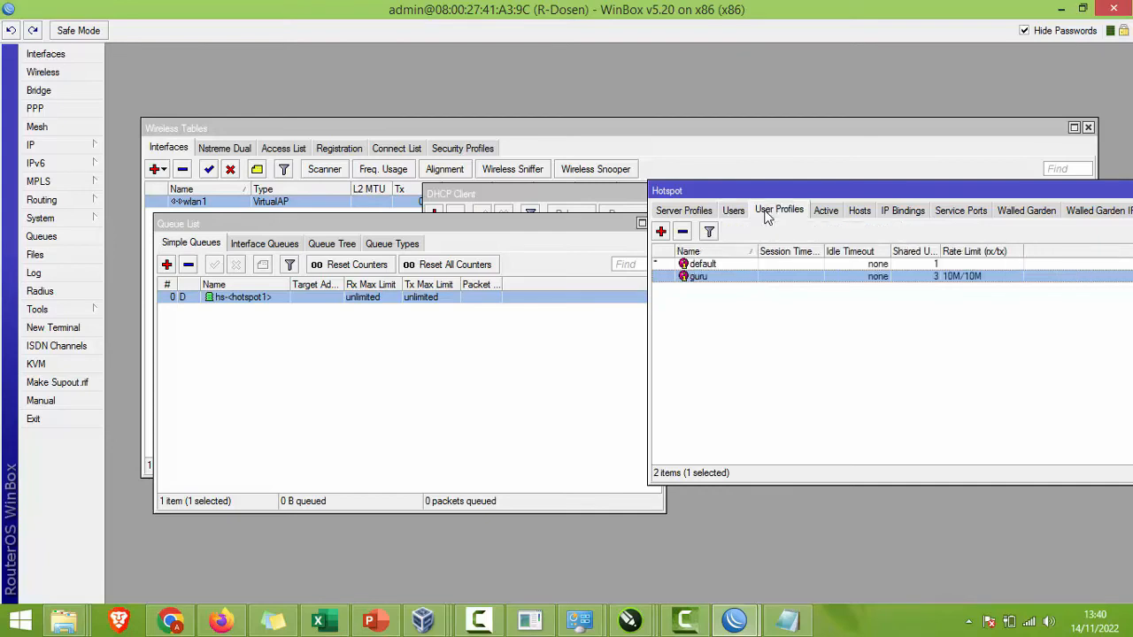
click(748, 217)
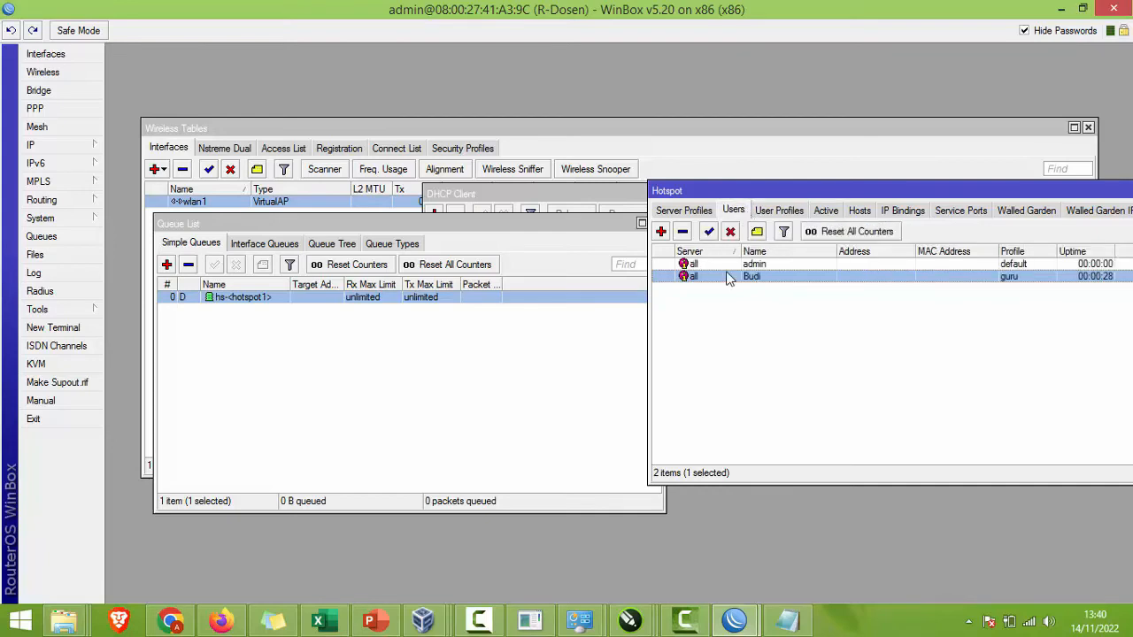
click(217, 363)
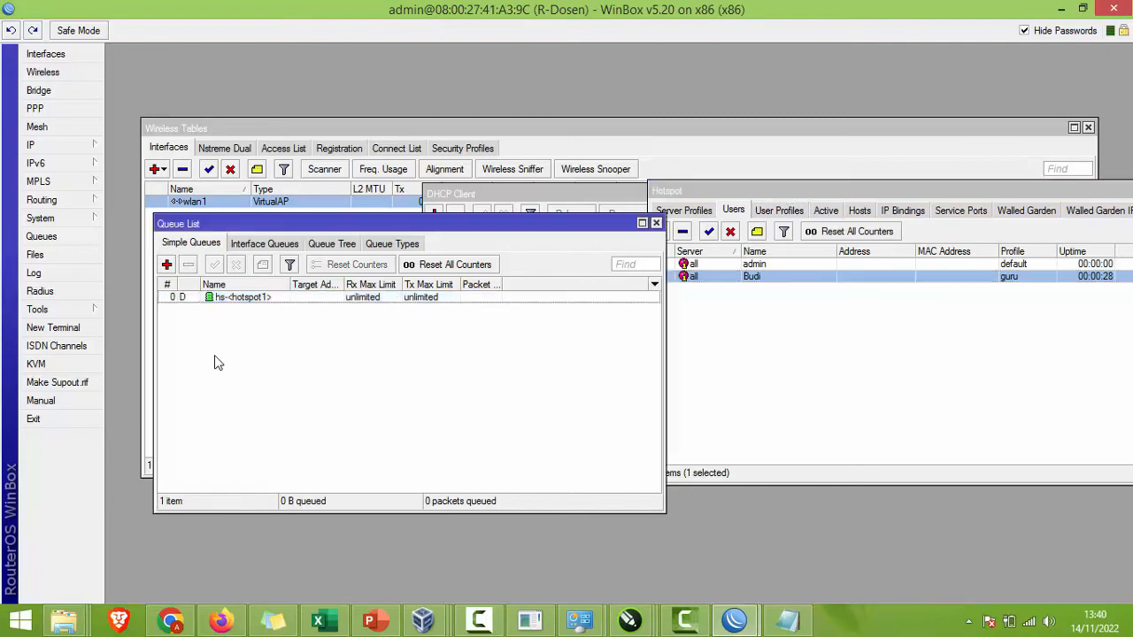
click(768, 306)
Step: Add hotspot user 'udin' with a password on the guru profile
click(660, 232)
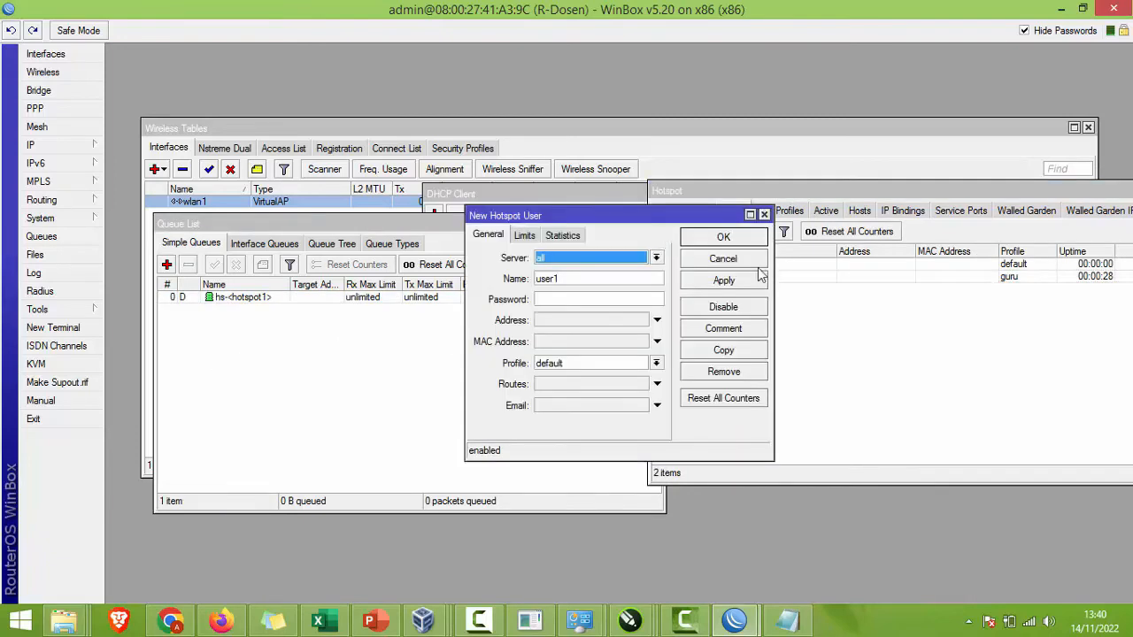
key(Tab)
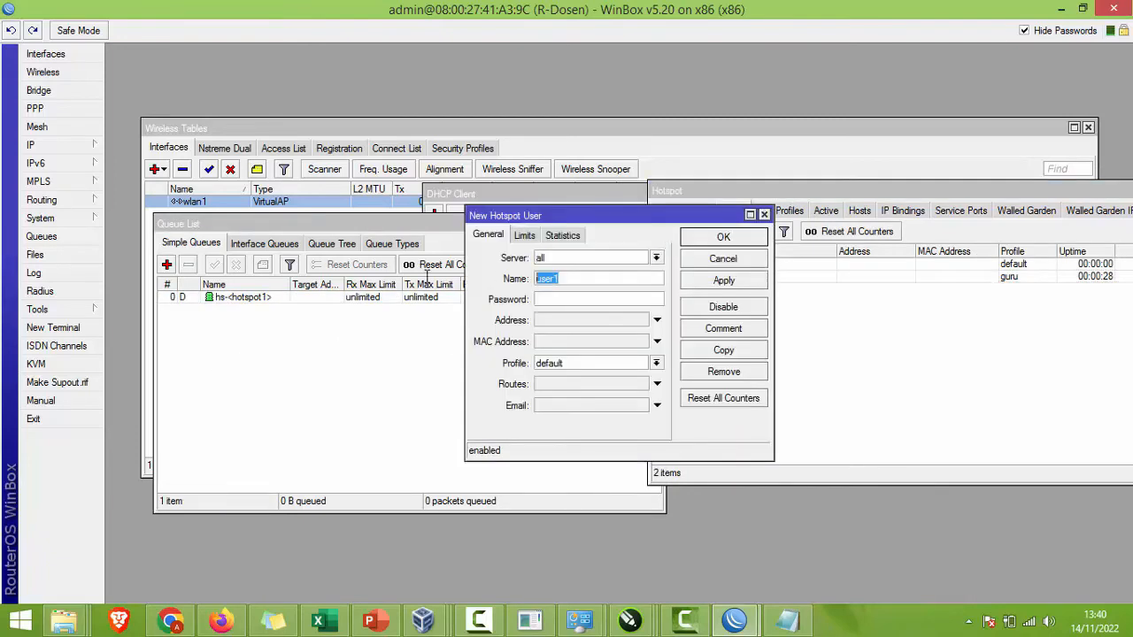
text(udin)
click(556, 363)
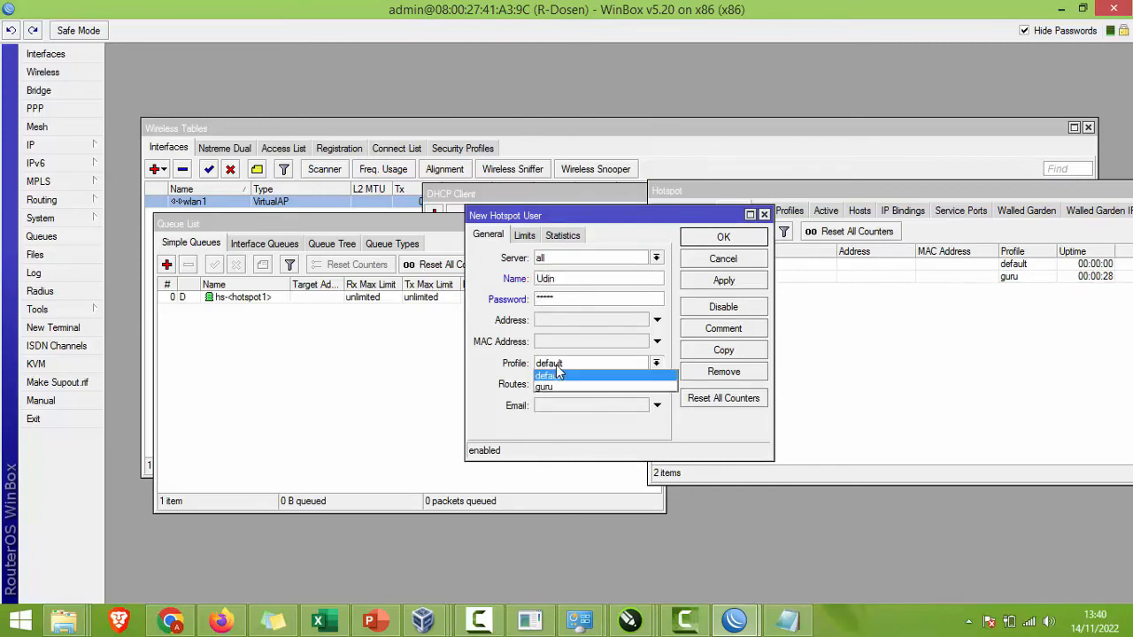
click(566, 380)
click(751, 285)
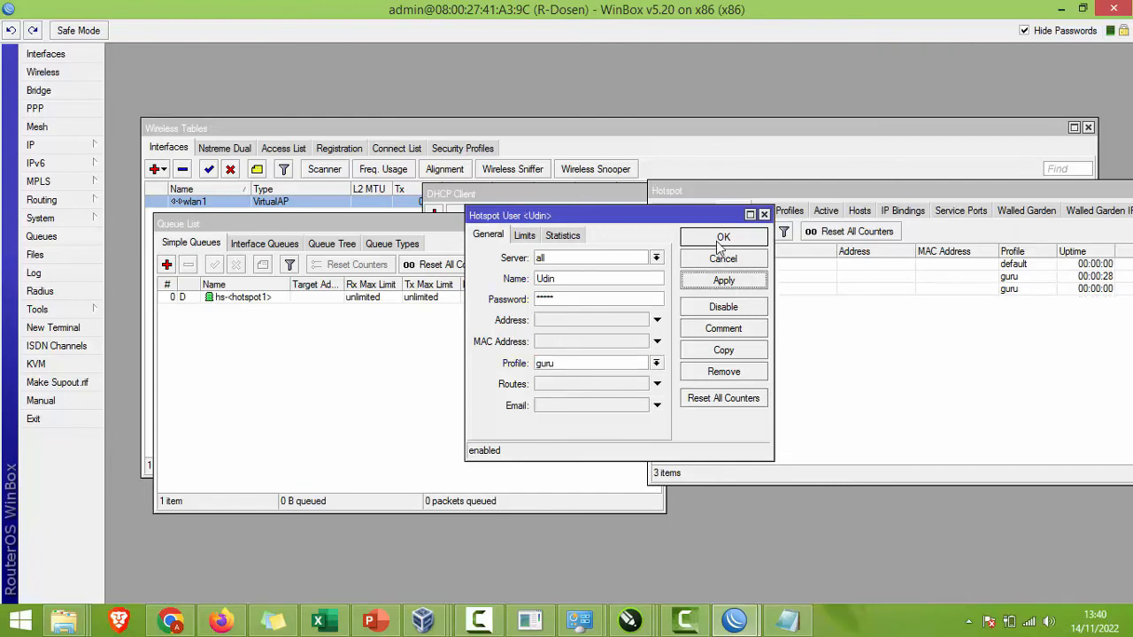
click(722, 237)
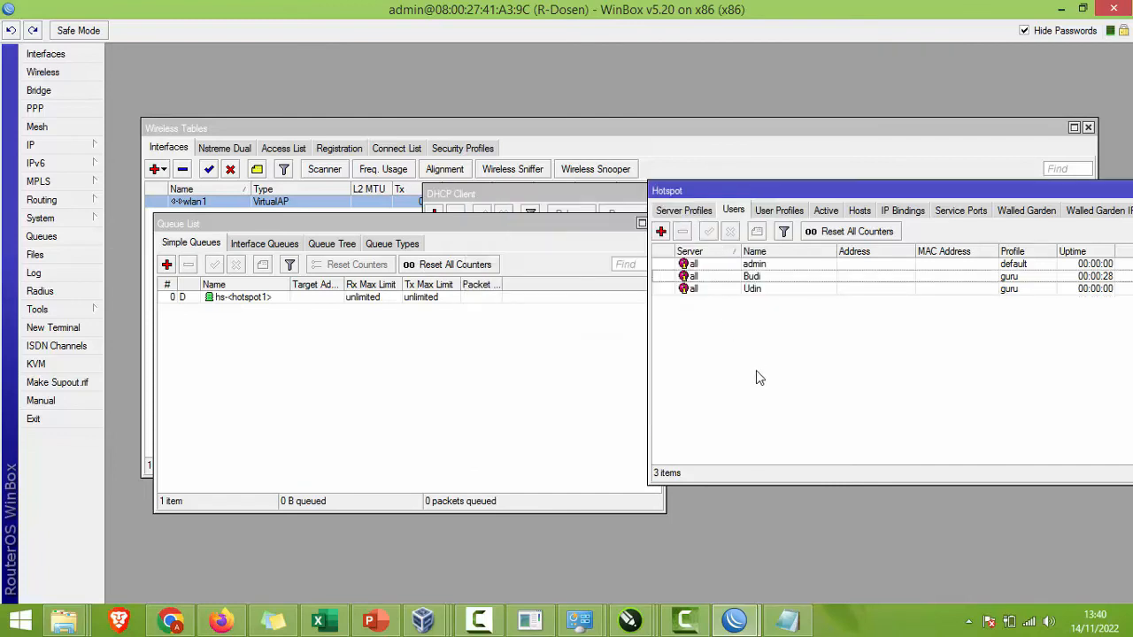
click(256, 318)
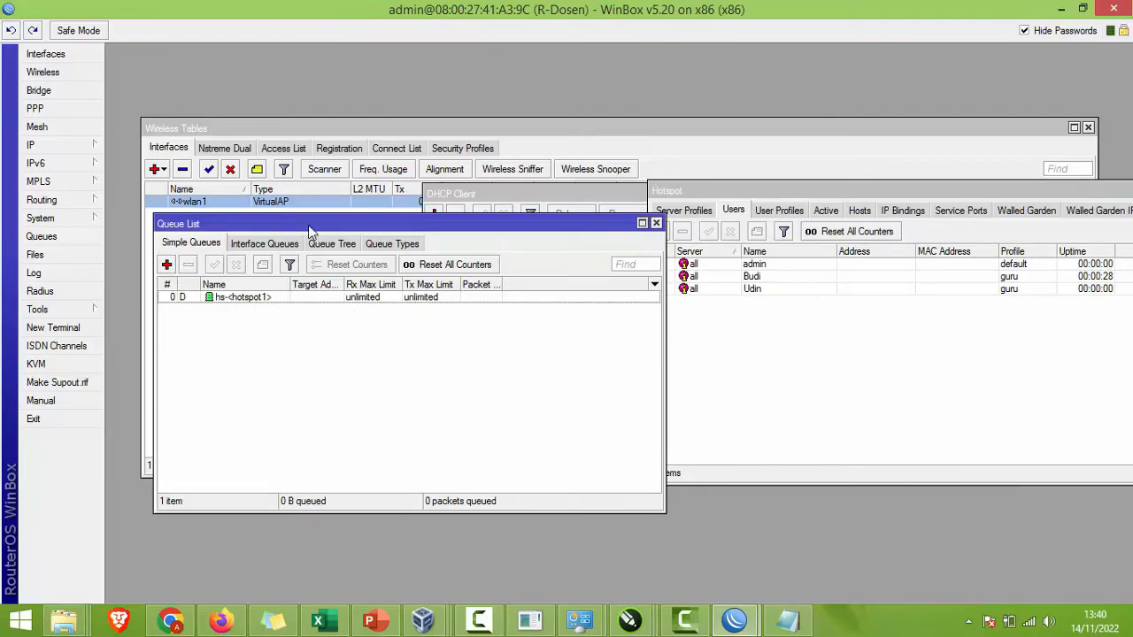
Step: Create simple queue queue1 targeting 200.200.200.0 with a 2M/2M max limit
drag(312, 223, 341, 230)
click(750, 290)
click(492, 383)
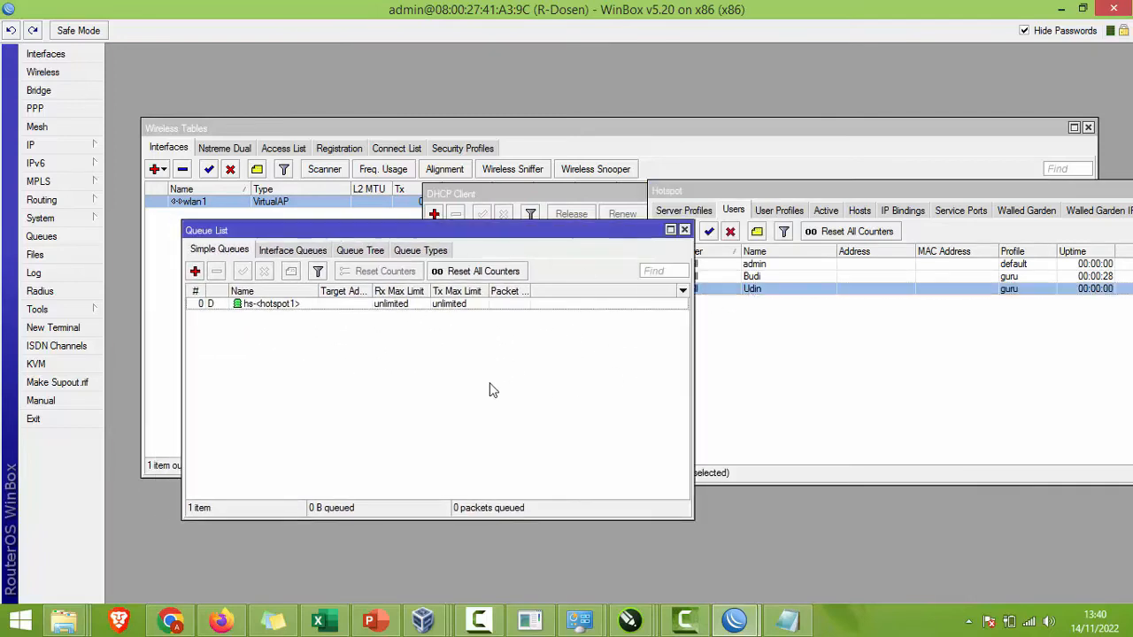
click(195, 271)
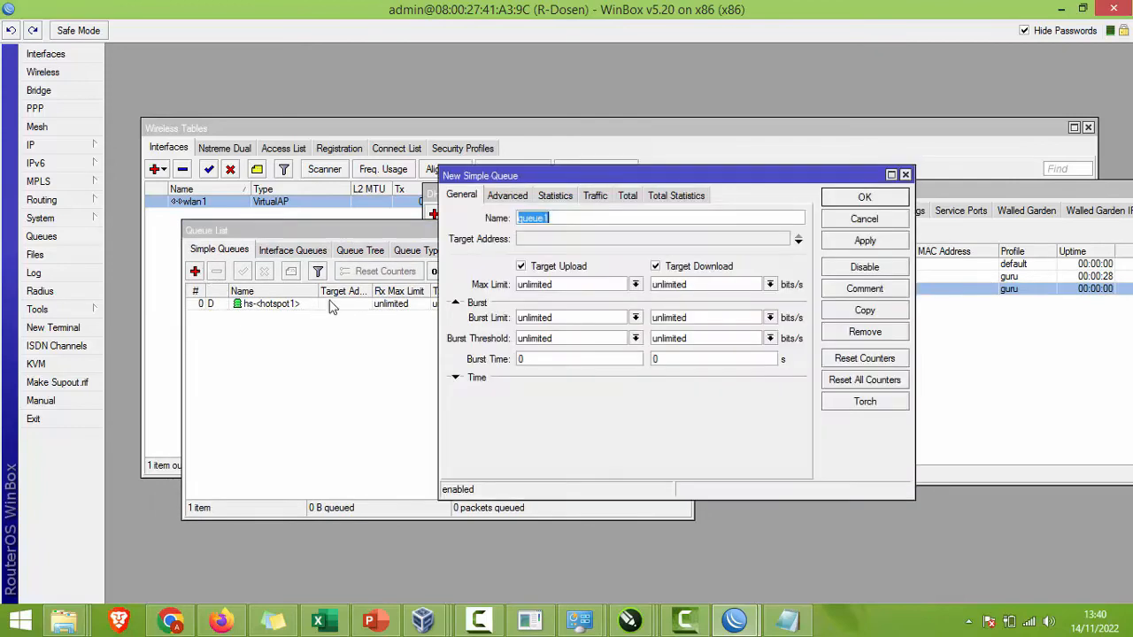
click(561, 221)
click(555, 239)
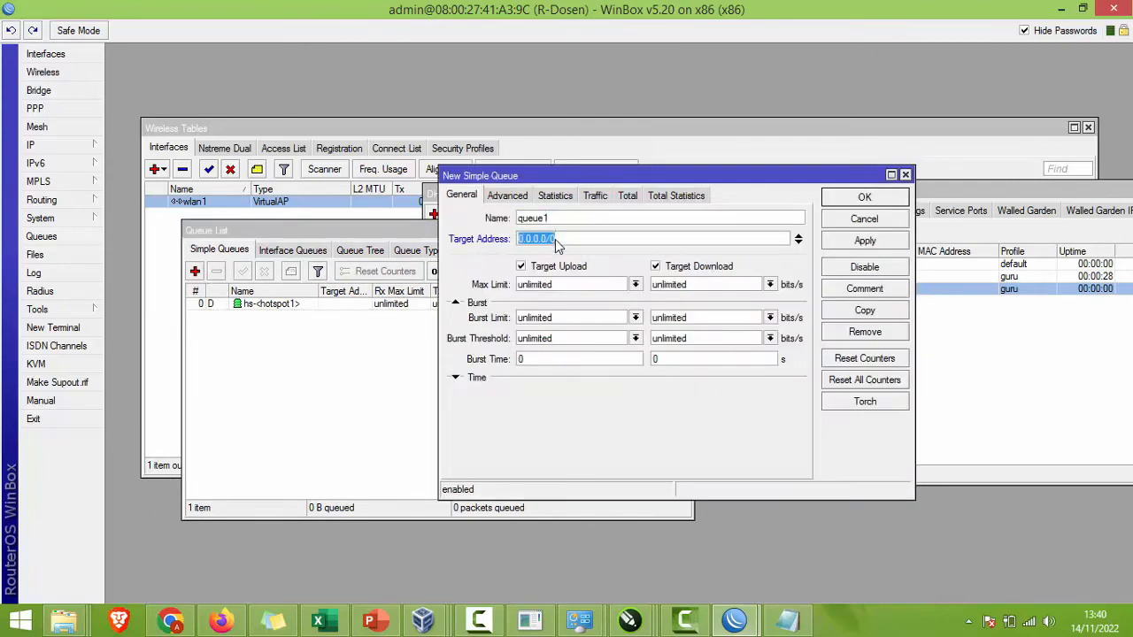
text(200.200.200.0)
click(635, 284)
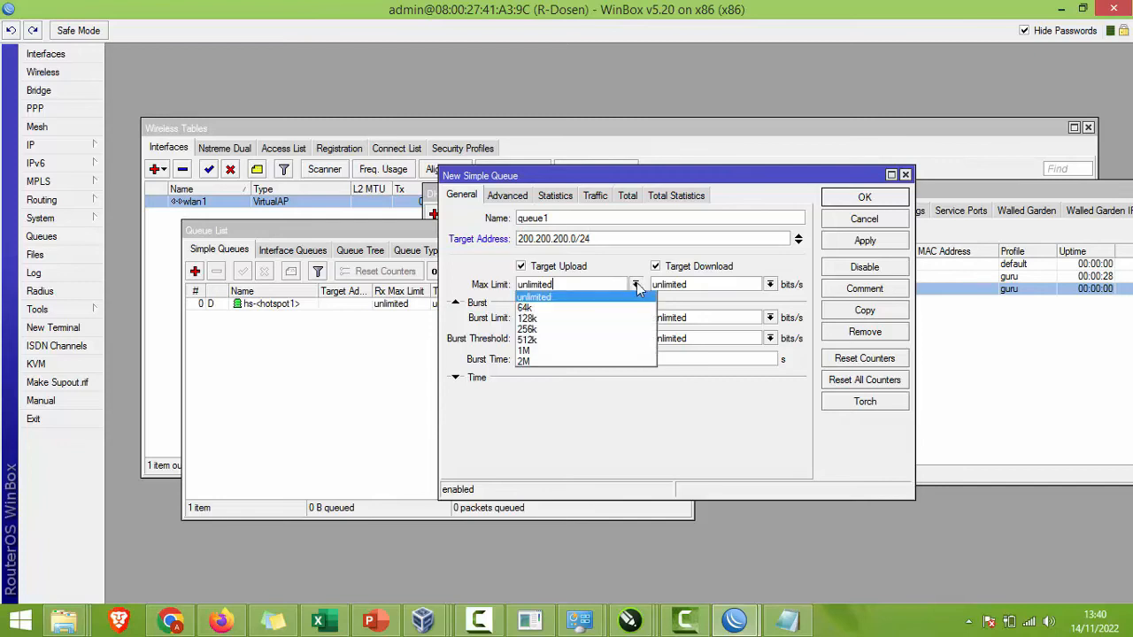
click(540, 358)
click(768, 284)
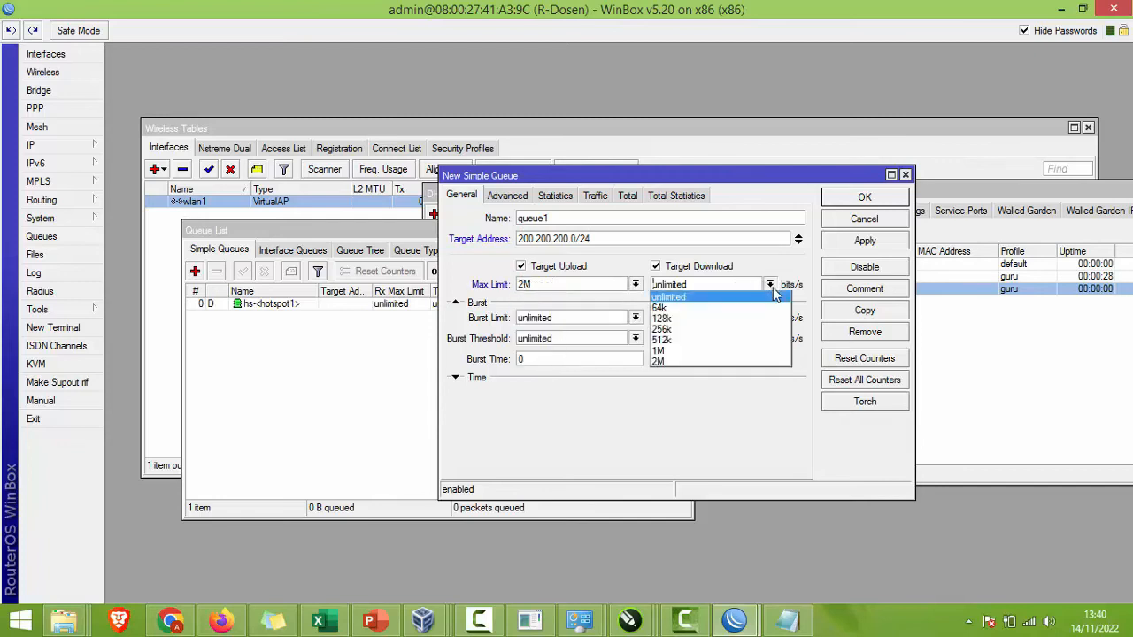
click(729, 361)
Step: Check the VM's Local Area Connection status and speed test, then return to WinBox
mouse_move(422, 619)
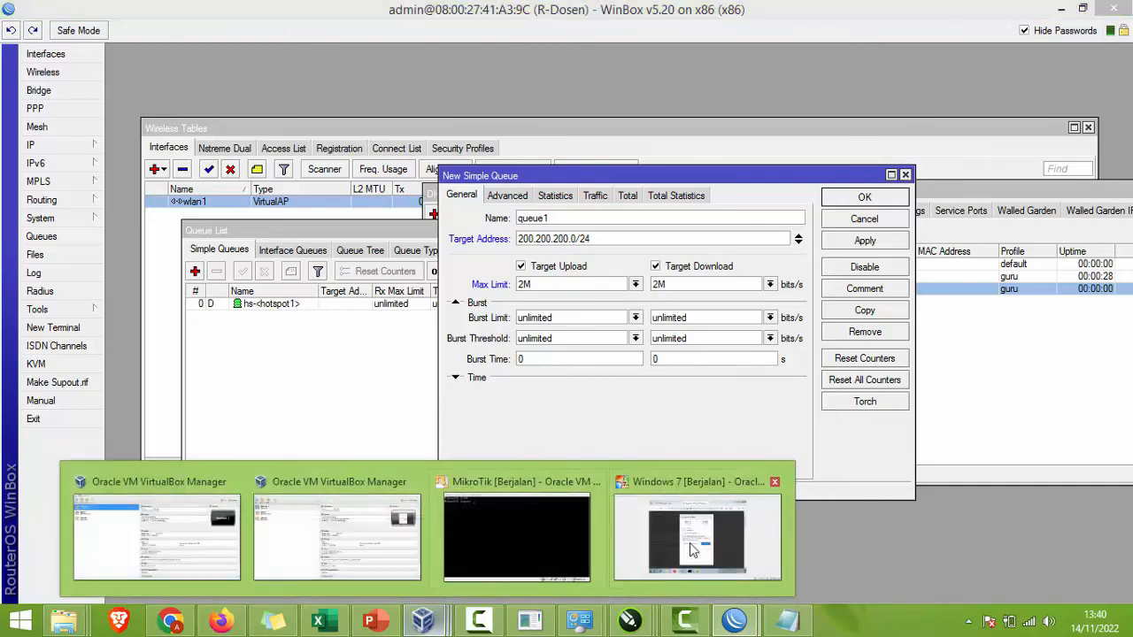
click(689, 542)
mouse_move(480, 542)
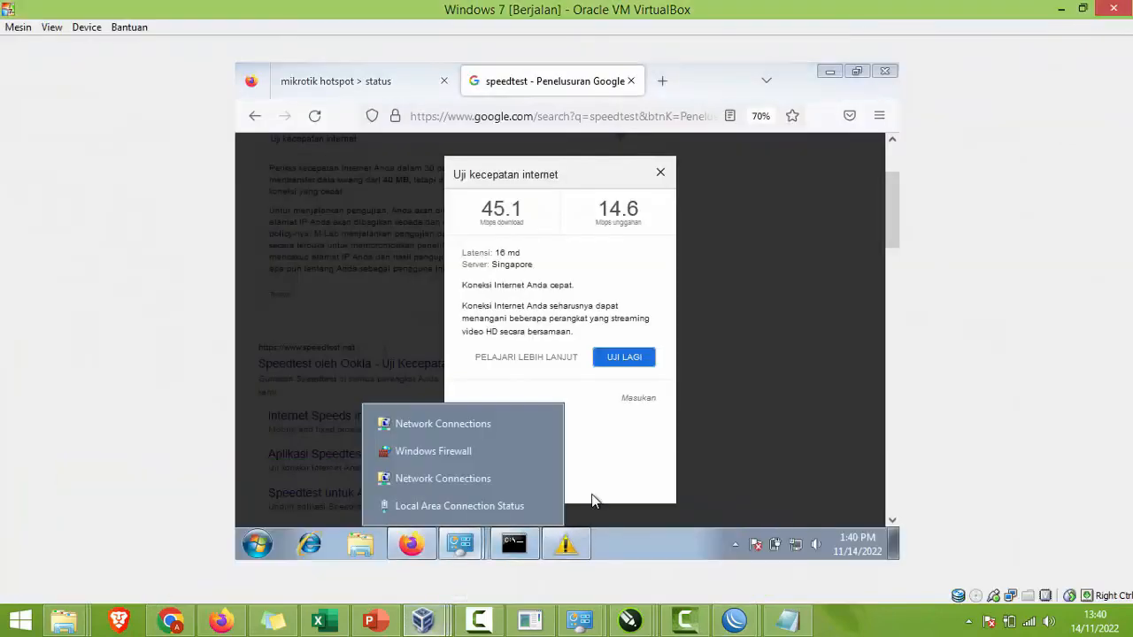
click(504, 502)
click(403, 334)
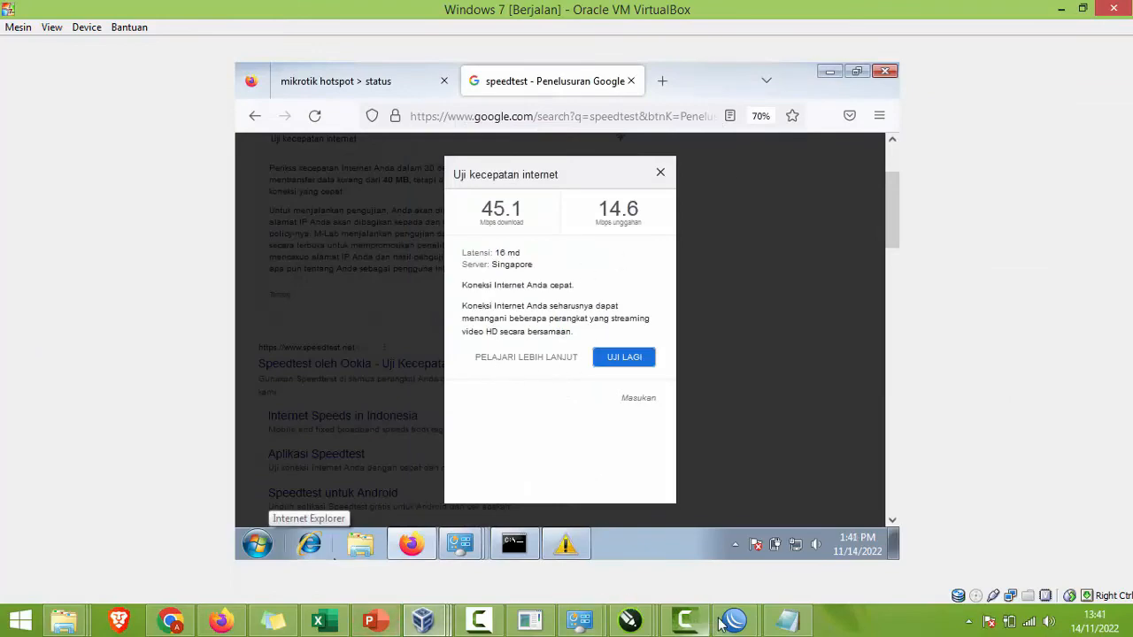
mouse_move(734, 620)
mouse_move(748, 541)
click(673, 535)
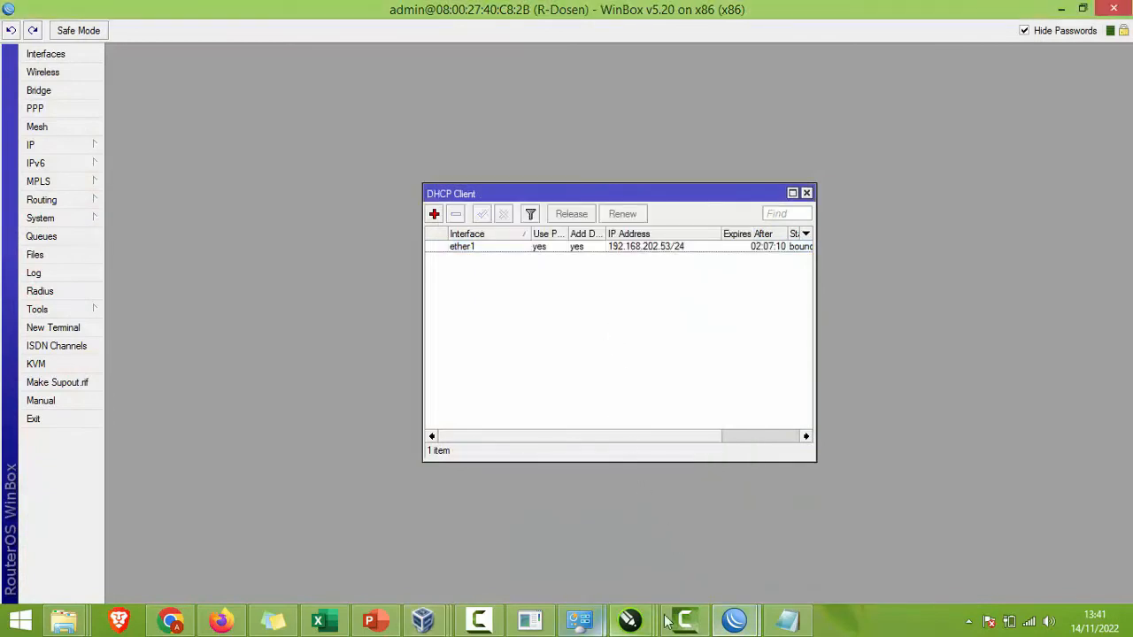
mouse_move(733, 618)
click(798, 539)
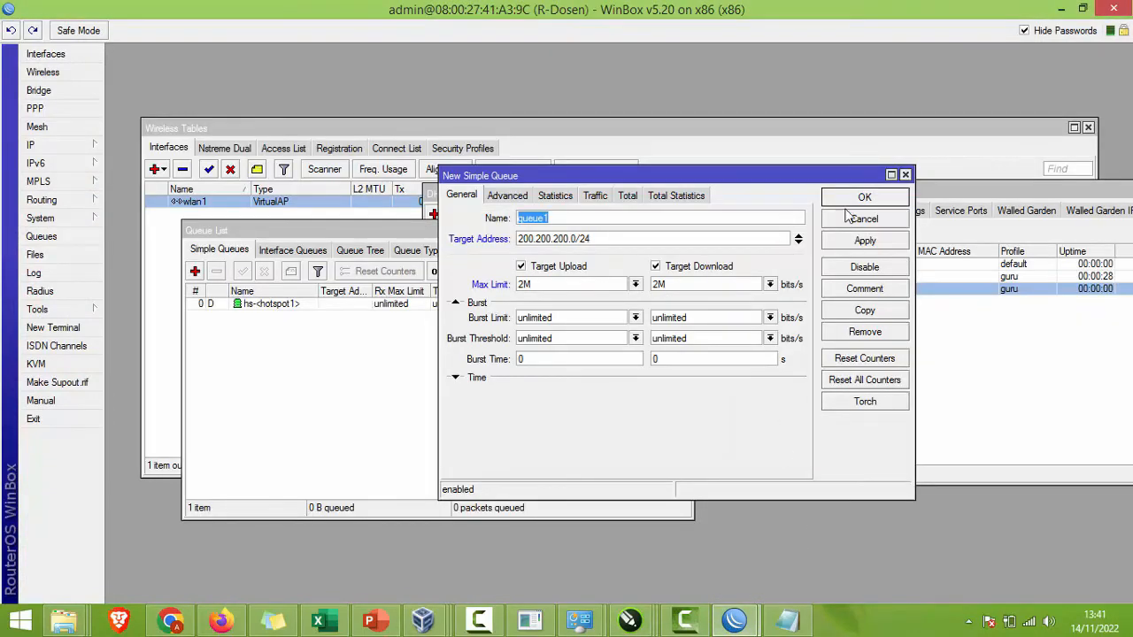
Step: Save queue1 and widen the Target Address column to show 200.200.200.0/24
click(864, 240)
click(865, 197)
click(420, 317)
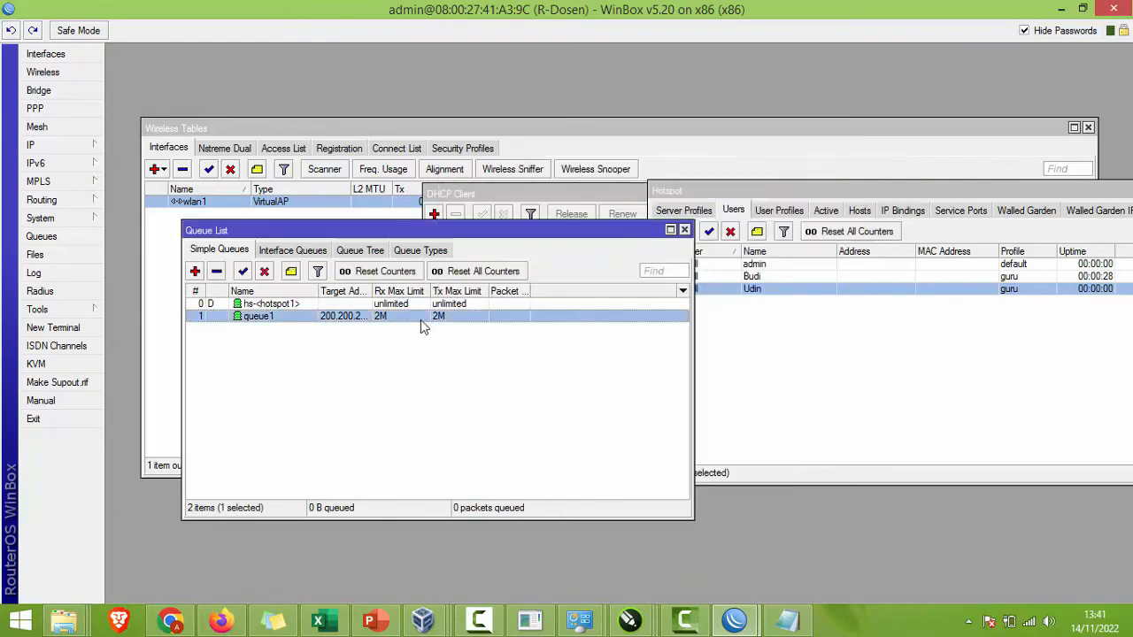
drag(375, 291, 412, 297)
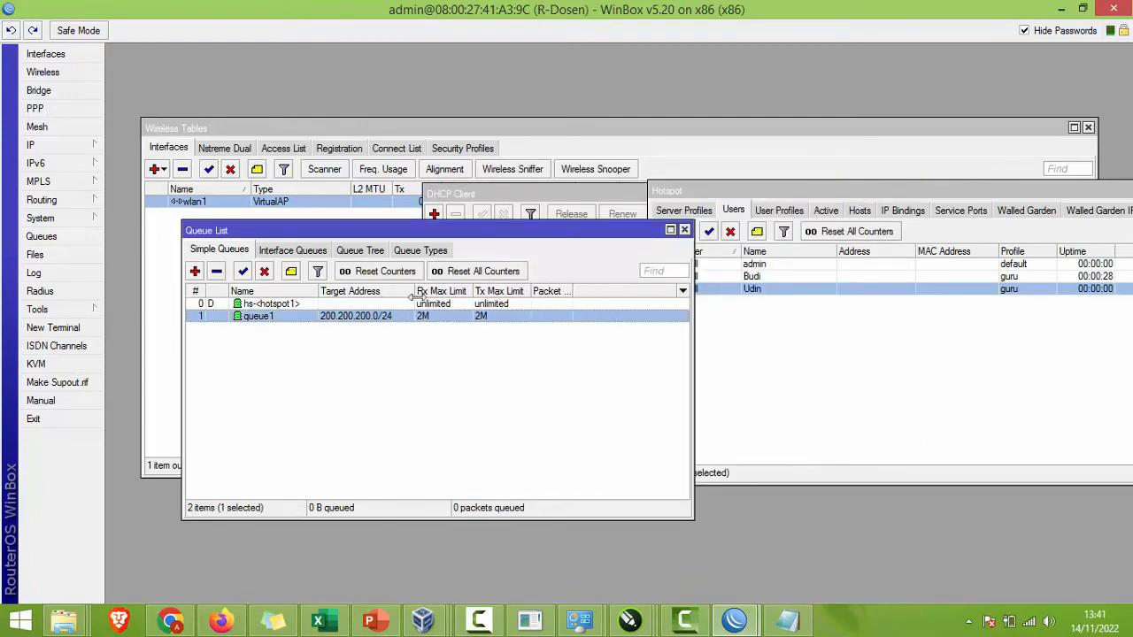
click(786, 310)
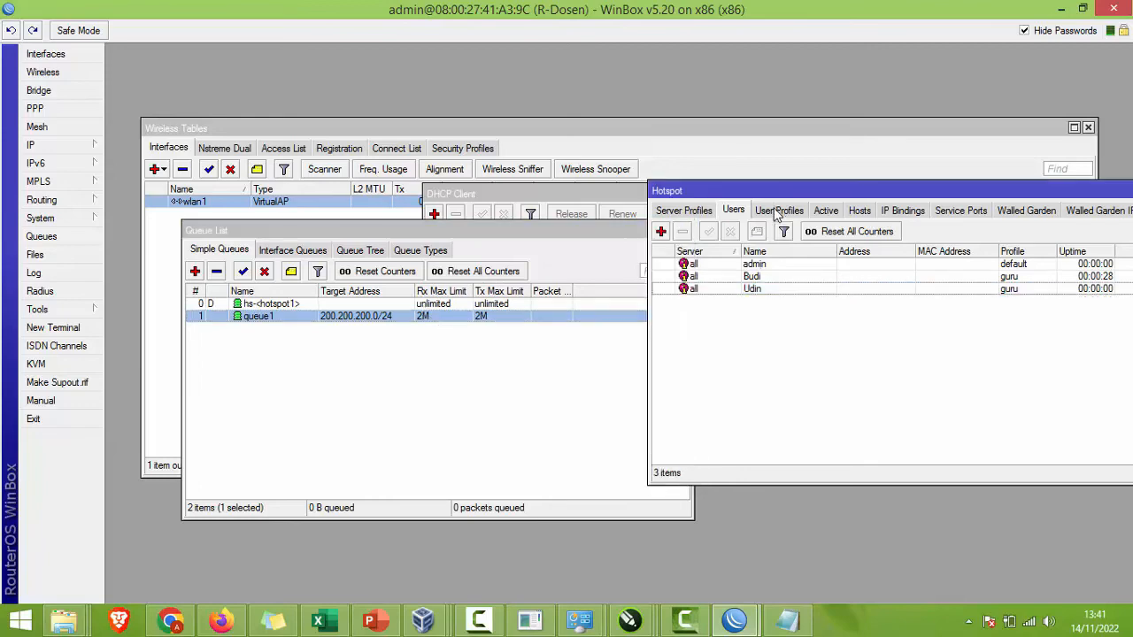
Step: Rerun the VM speed test and move queue1 above hs-hotspot1 in the Queue List
mouse_move(423, 619)
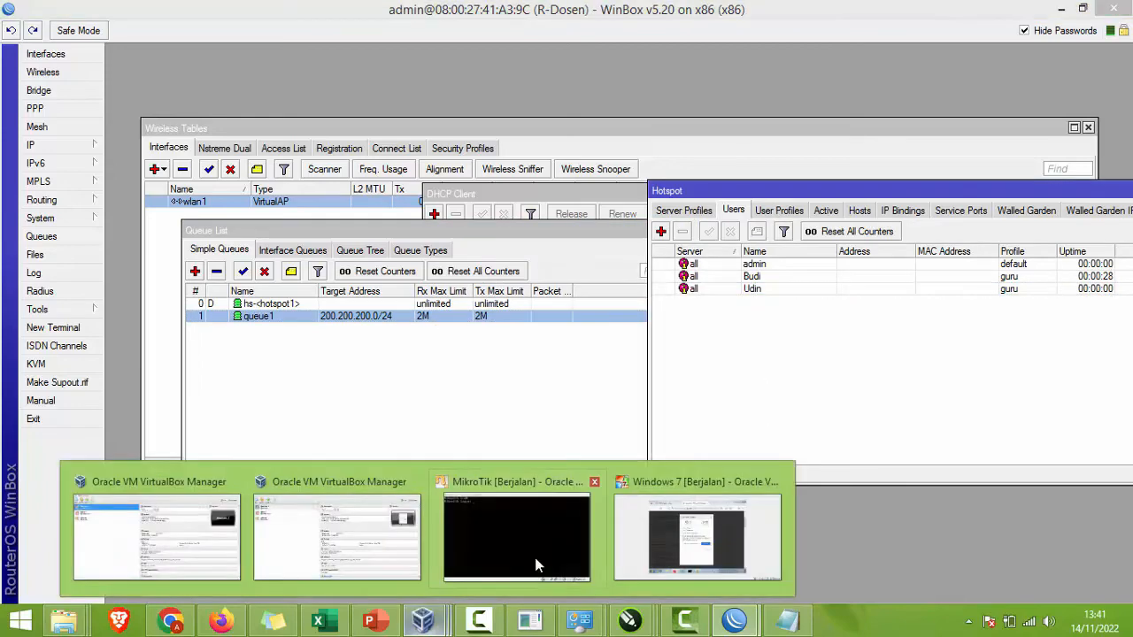
click(676, 528)
click(625, 357)
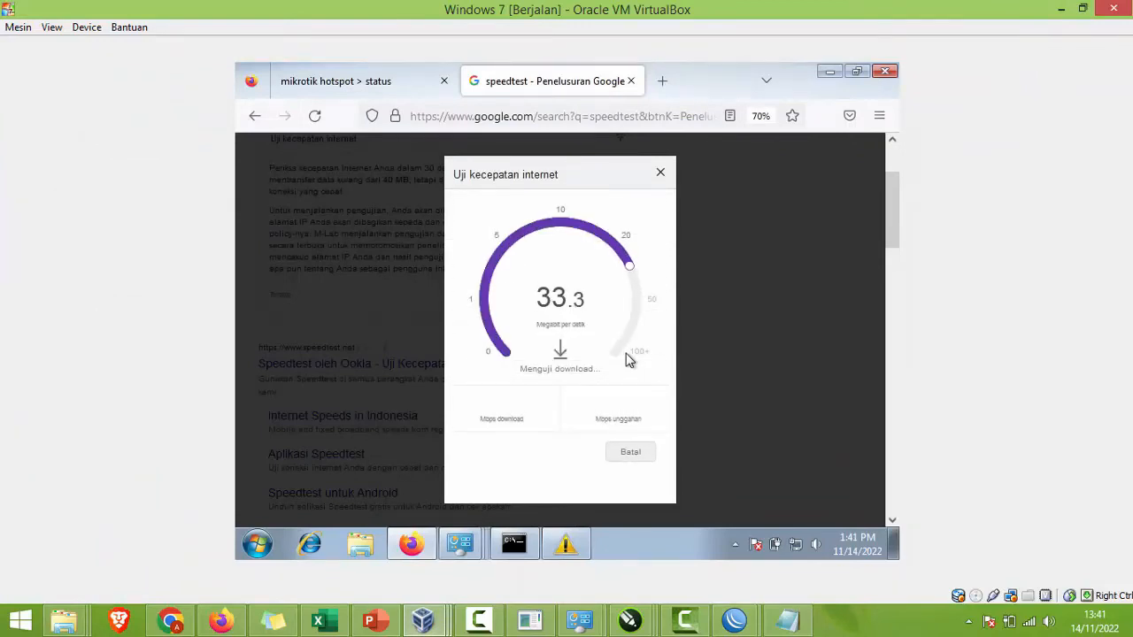
click(734, 619)
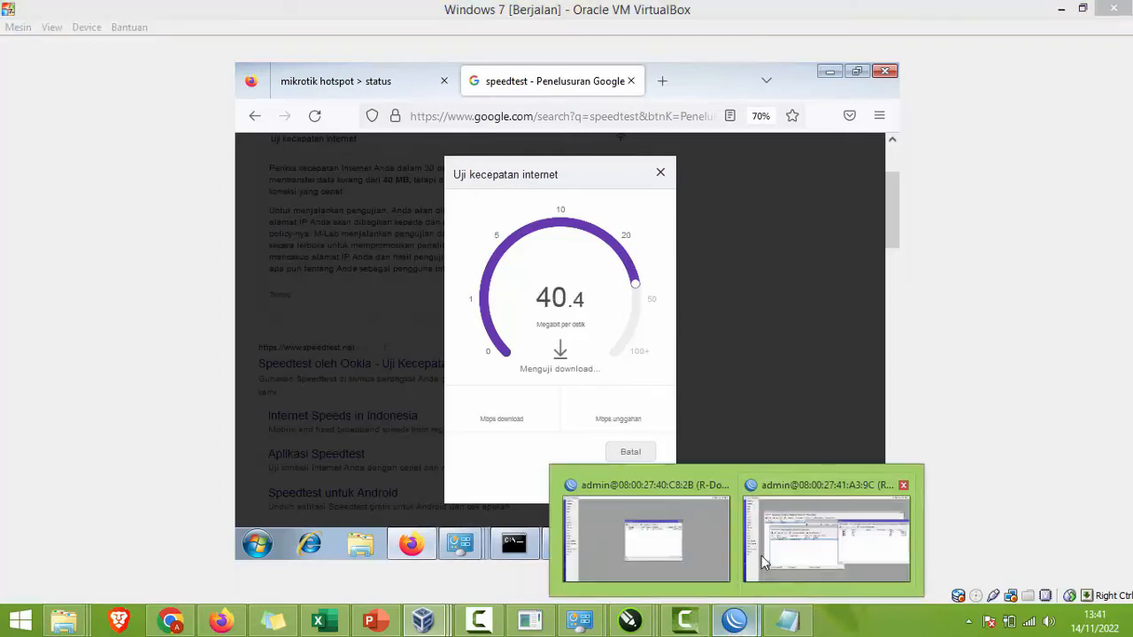
click(732, 531)
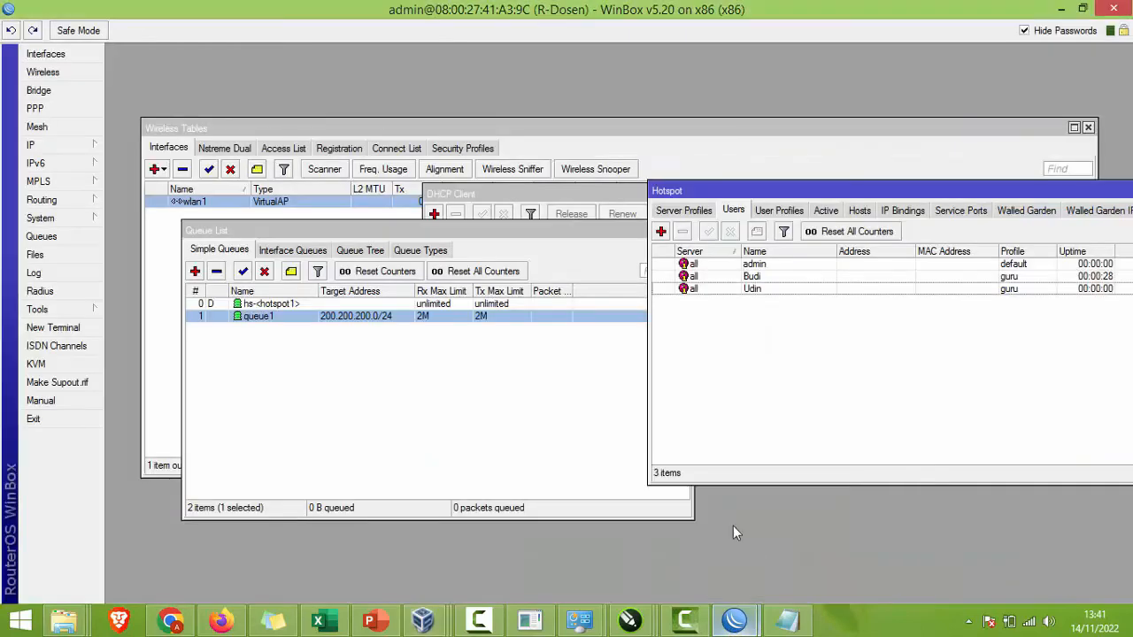
click(391, 317)
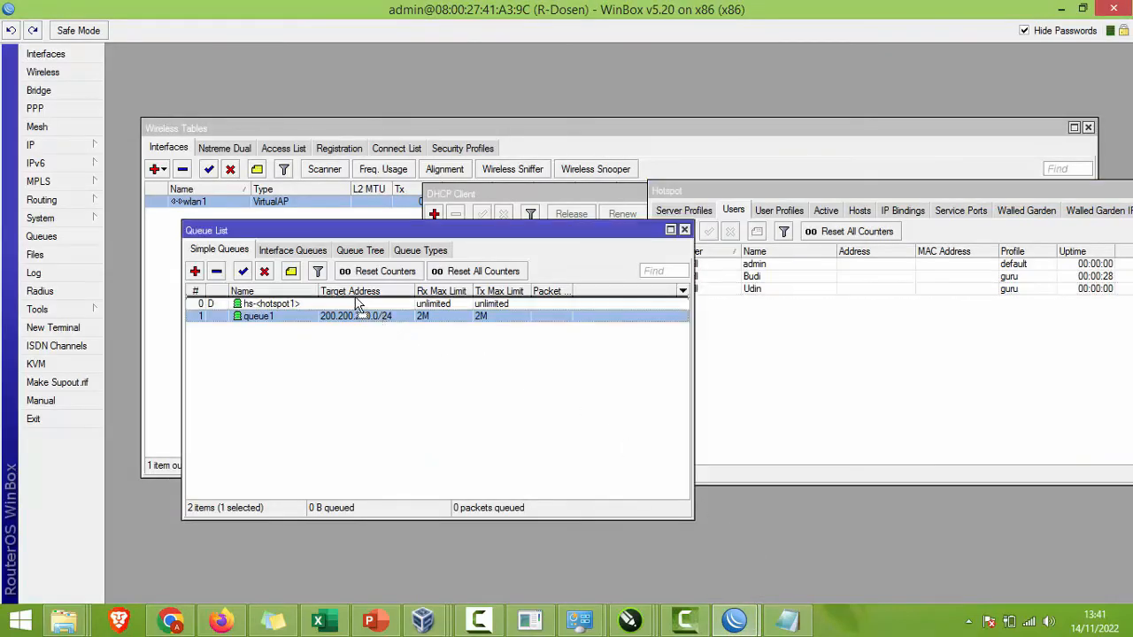
drag(358, 306, 358, 304)
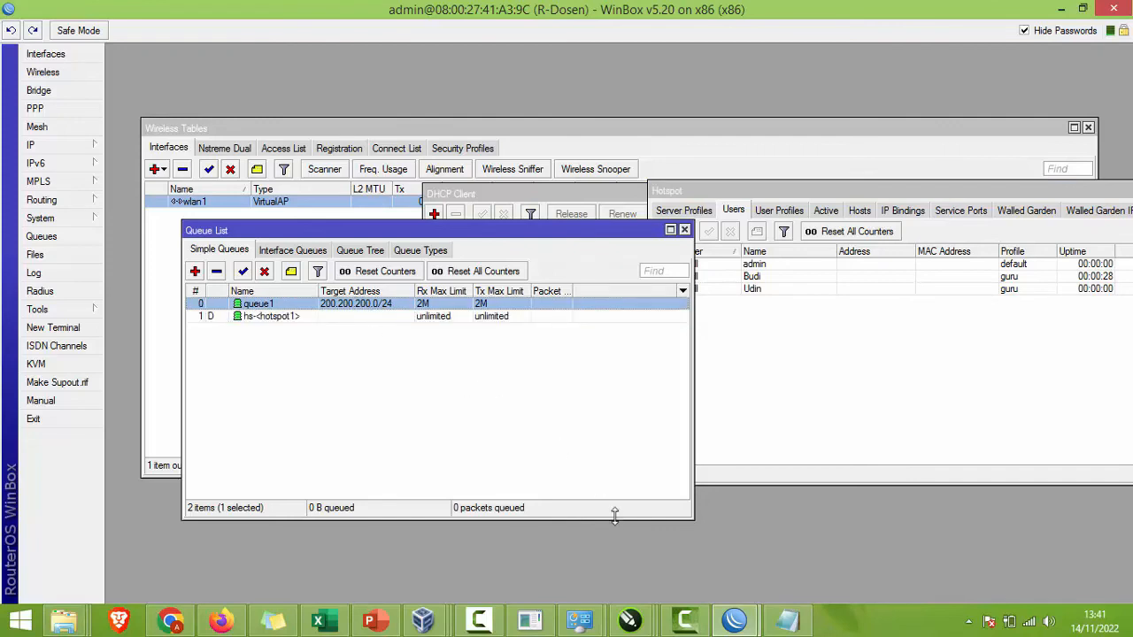
Step: Restart the VM speed test, now reading only about 1.9 Mbps download
mouse_move(433, 619)
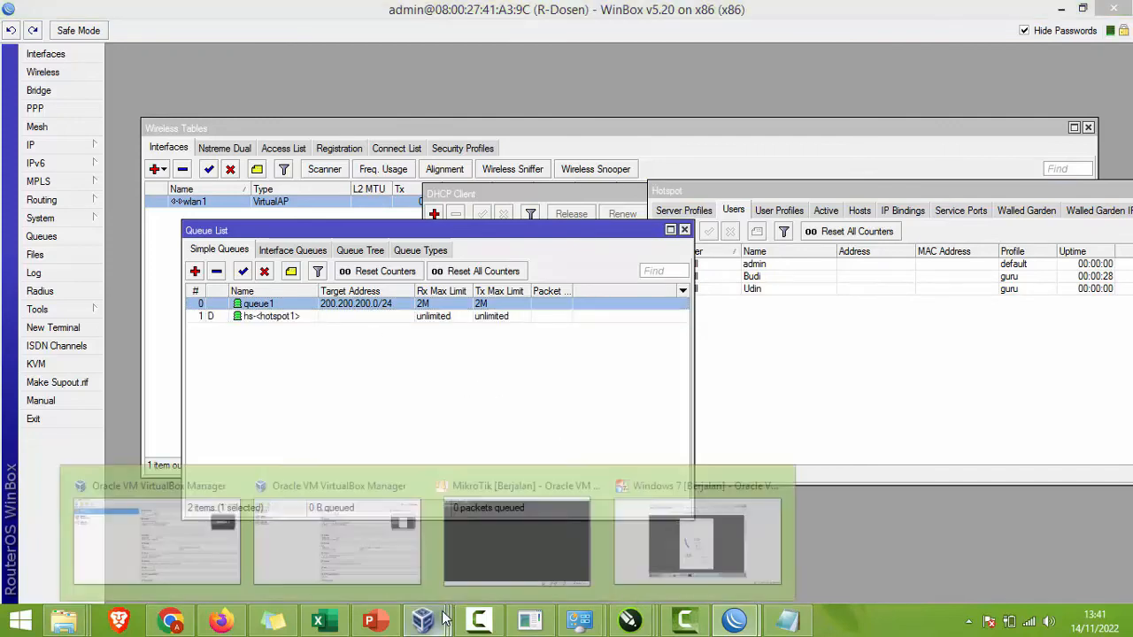
click(741, 553)
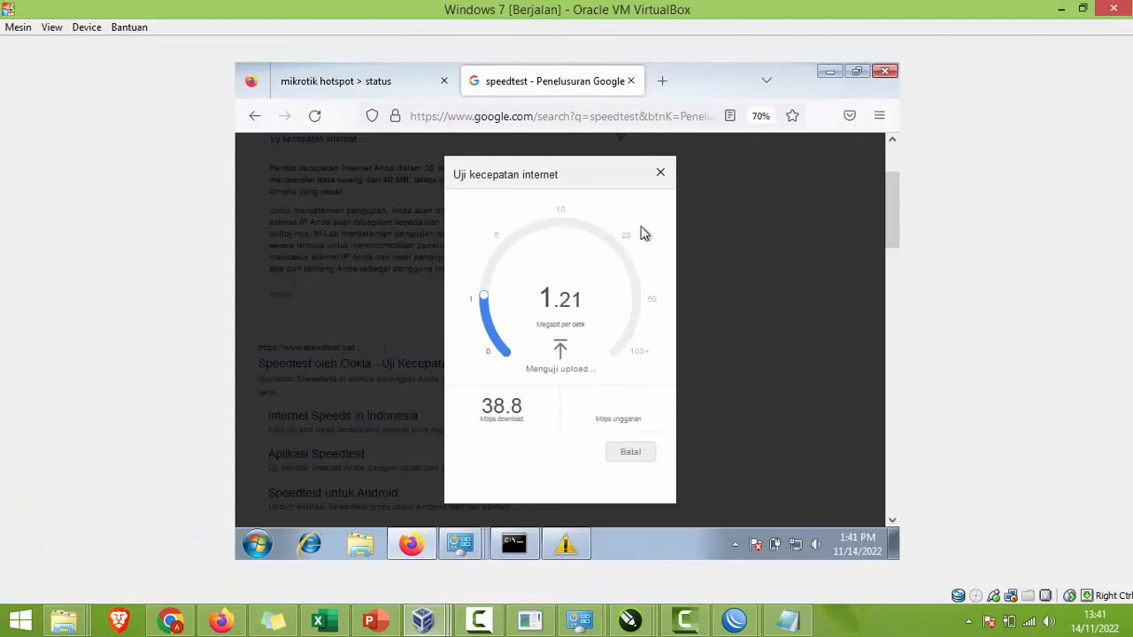
click(660, 172)
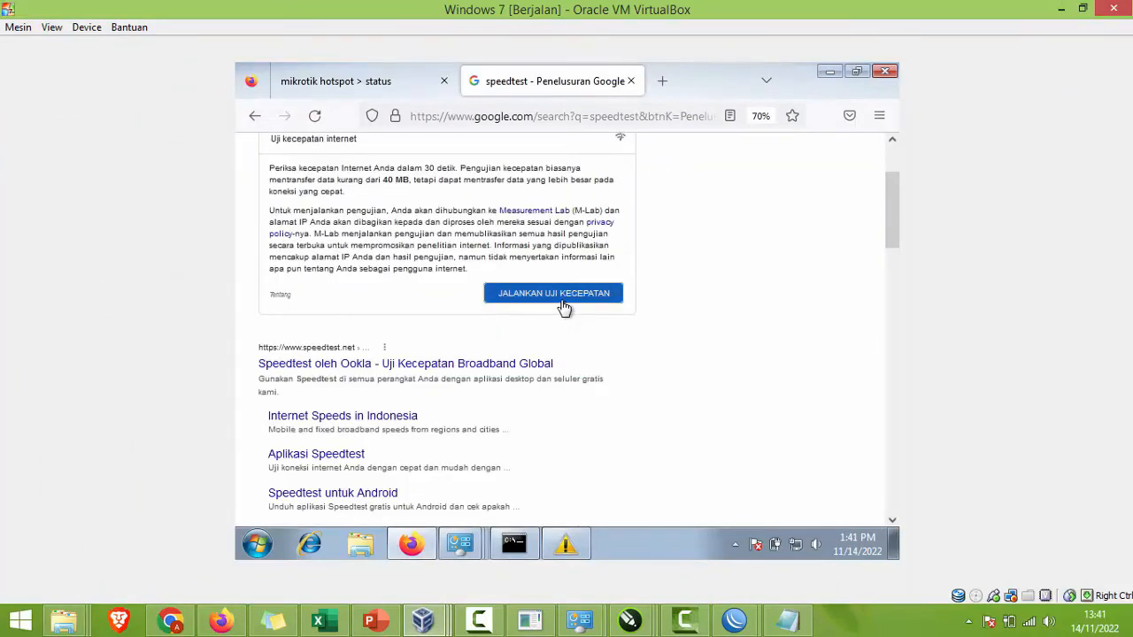
click(564, 299)
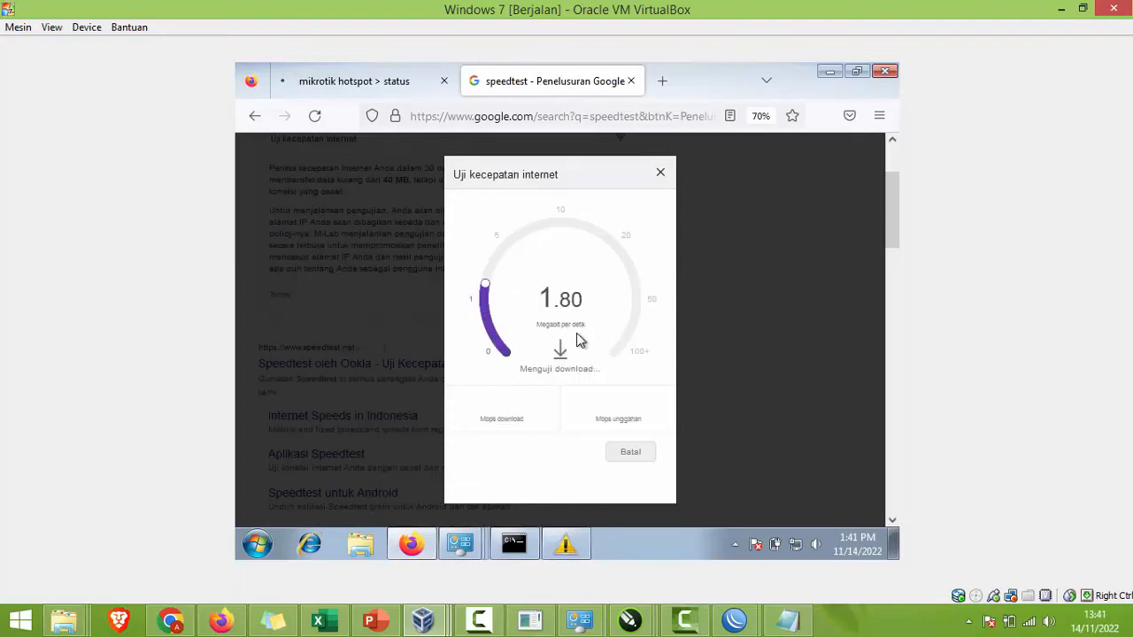
click(727, 624)
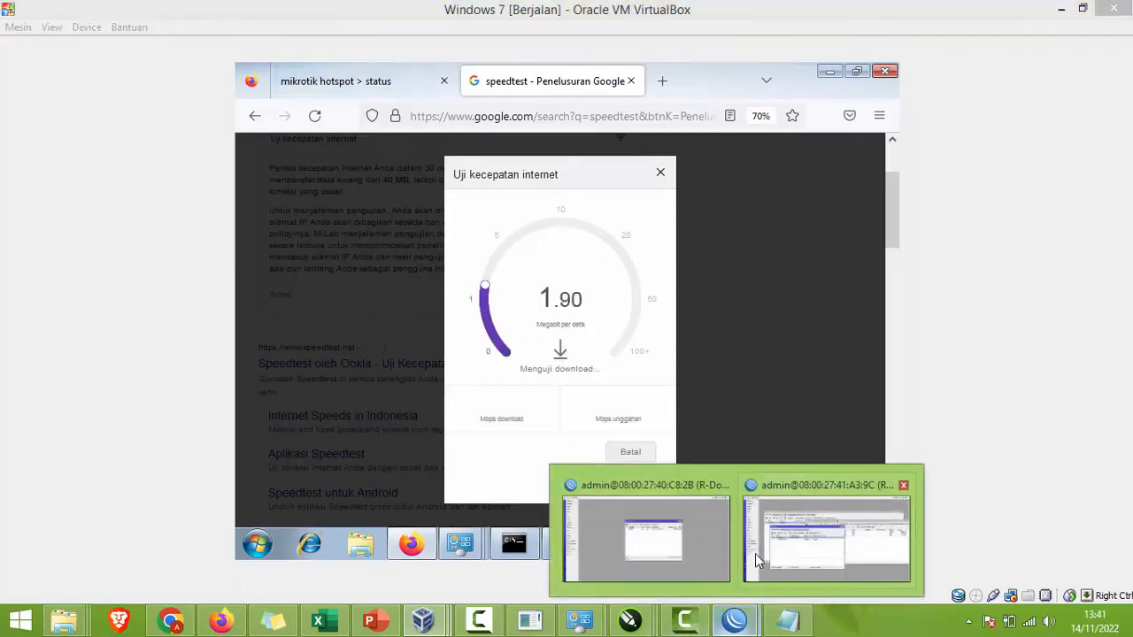
click(758, 552)
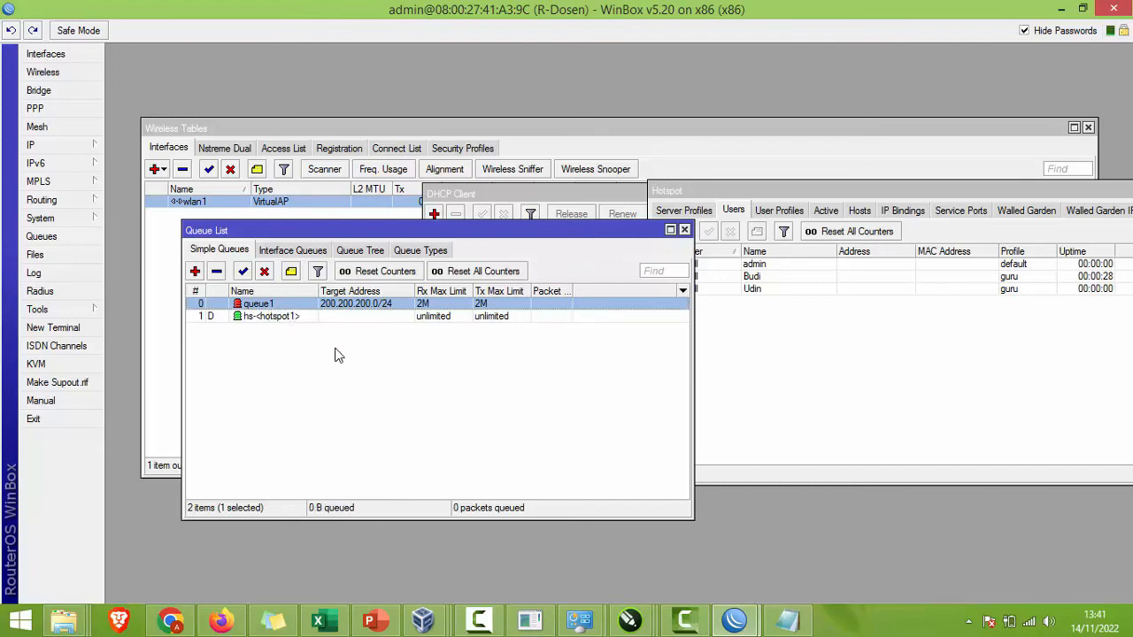
Step: Raise queue1's max limit from 2M to 5M for both upload and download
double_click(390, 306)
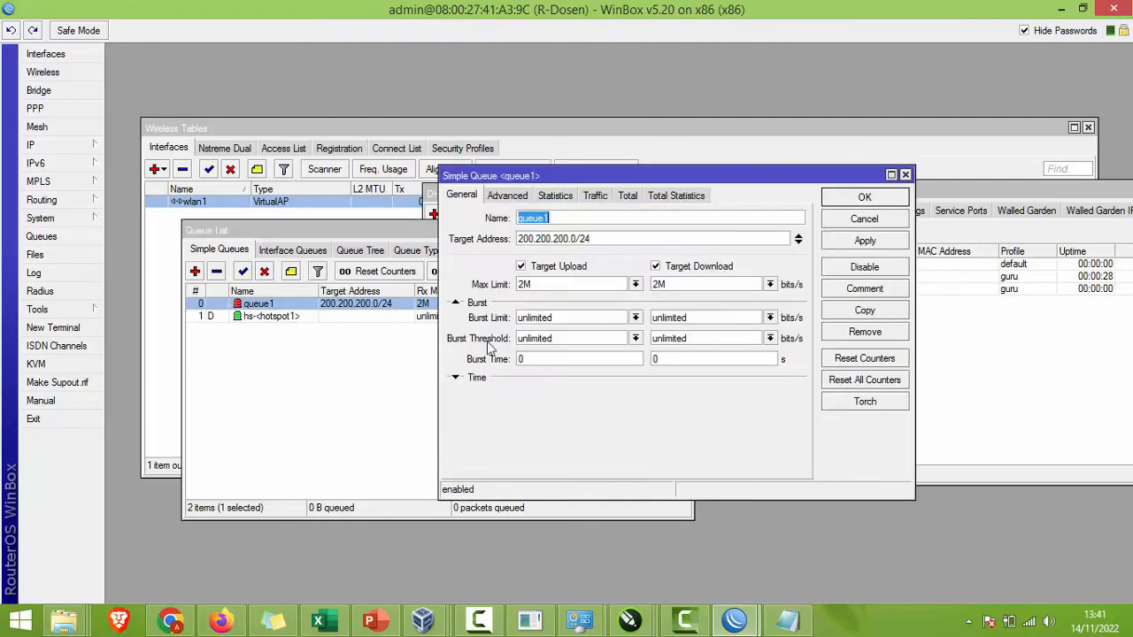
click(526, 284)
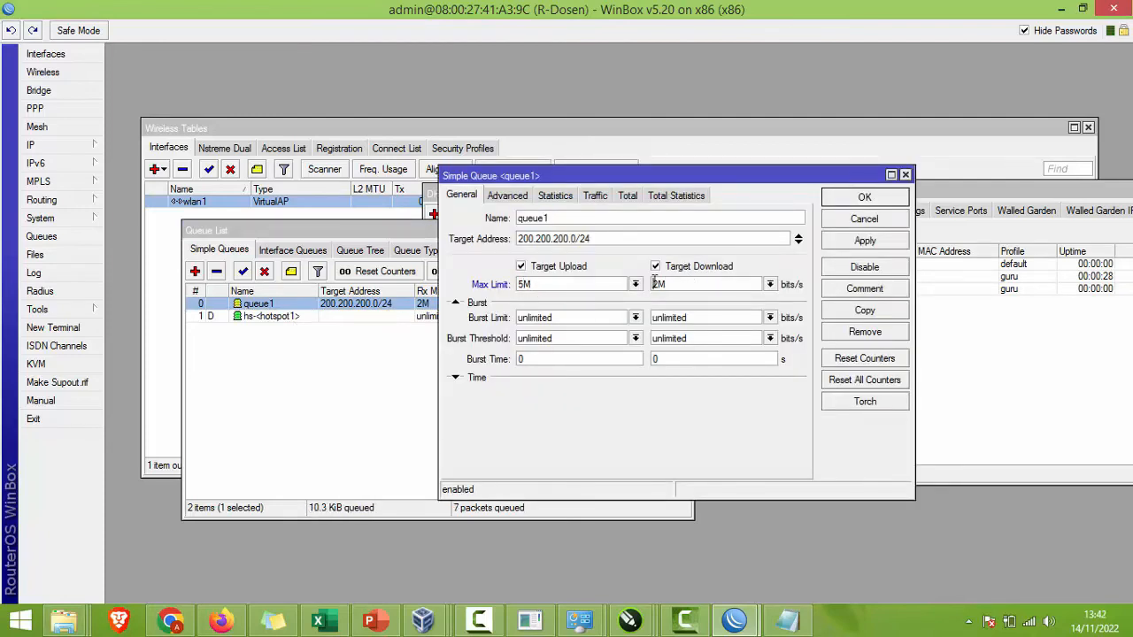
text(5)
click(896, 239)
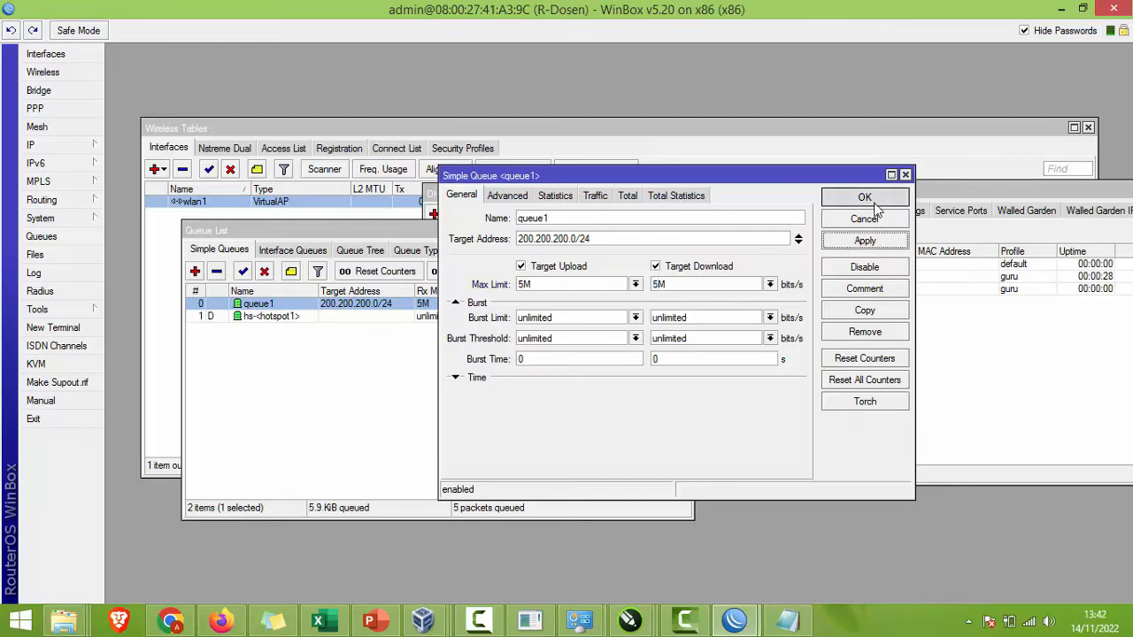
click(876, 202)
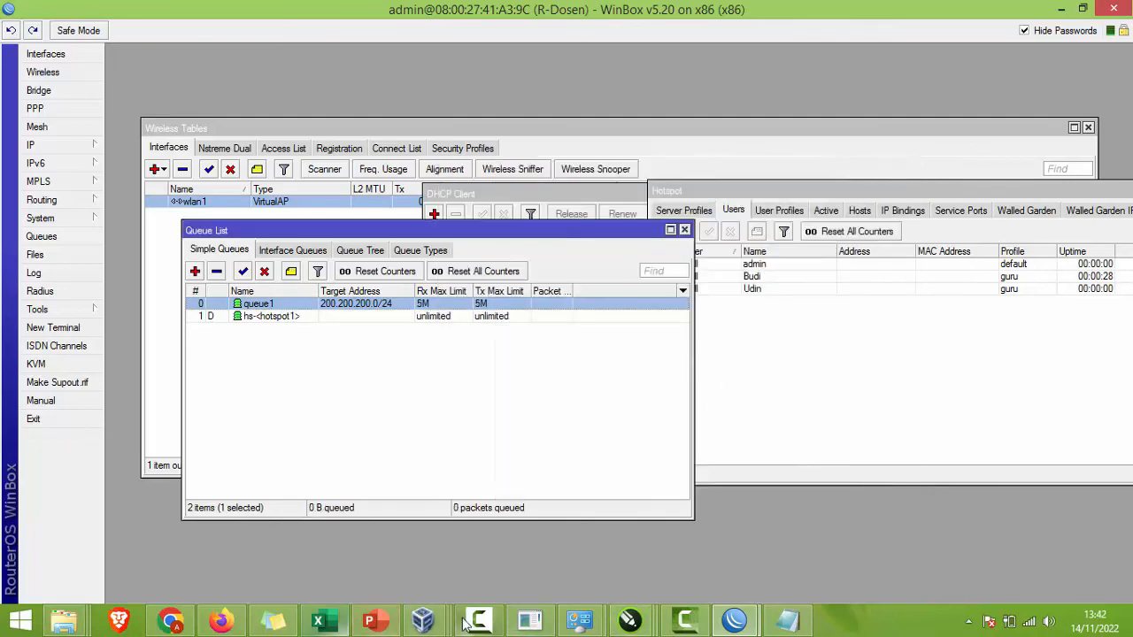
Step: Cancel and restart the VM speed test, getting 4.70 Mbps download and 3.80 Mbps upload
mouse_move(448, 627)
click(645, 453)
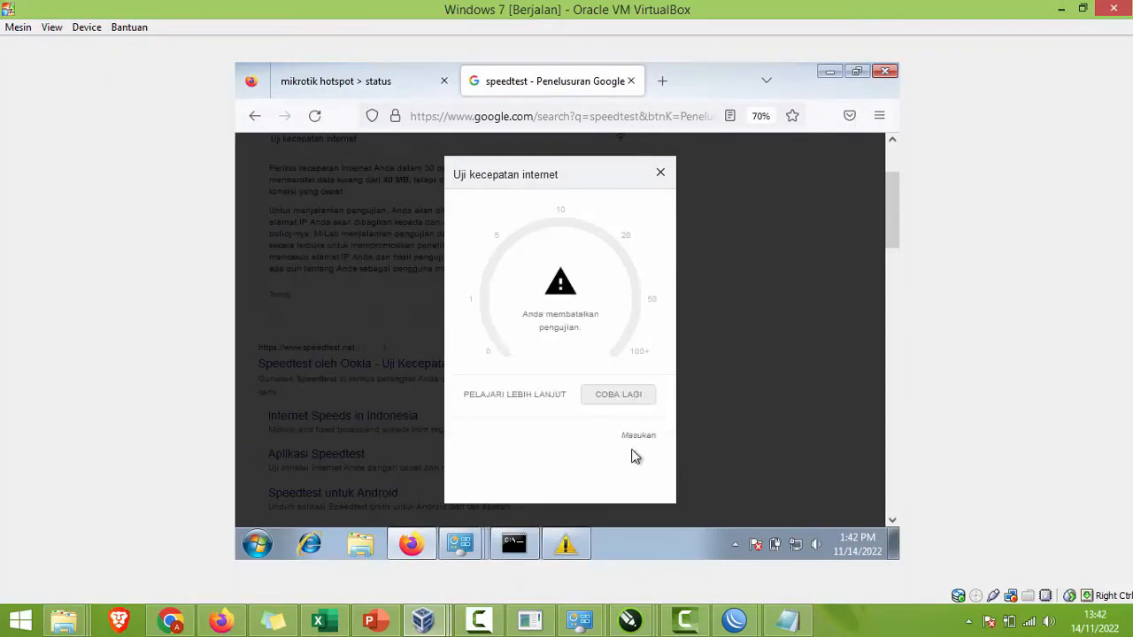
click(594, 397)
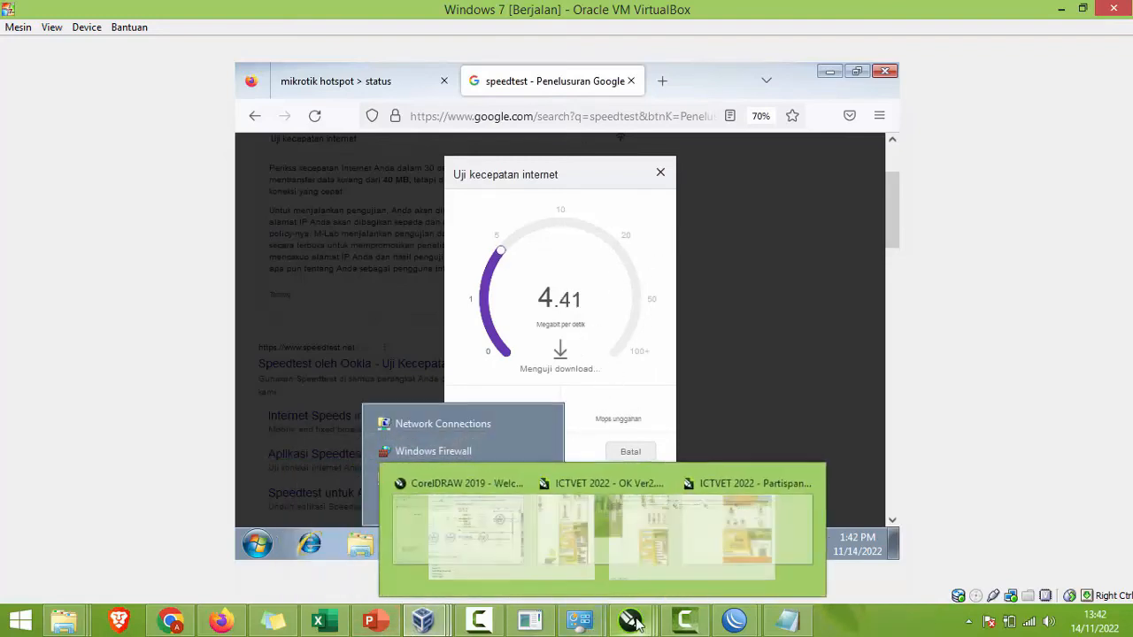
mouse_move(479, 619)
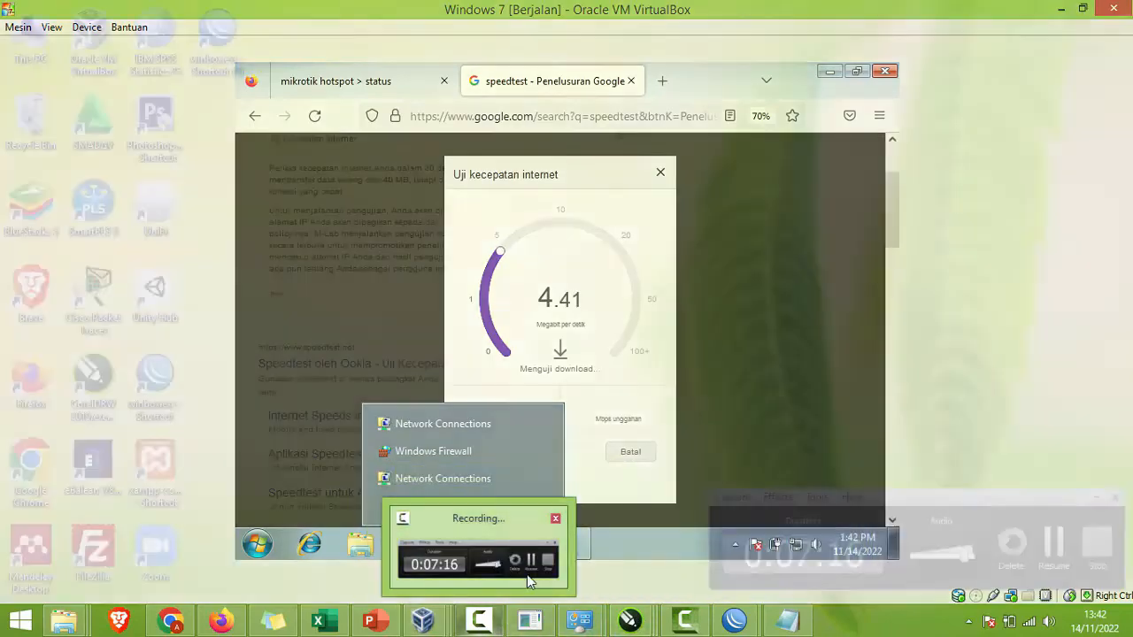
click(526, 574)
click(1053, 543)
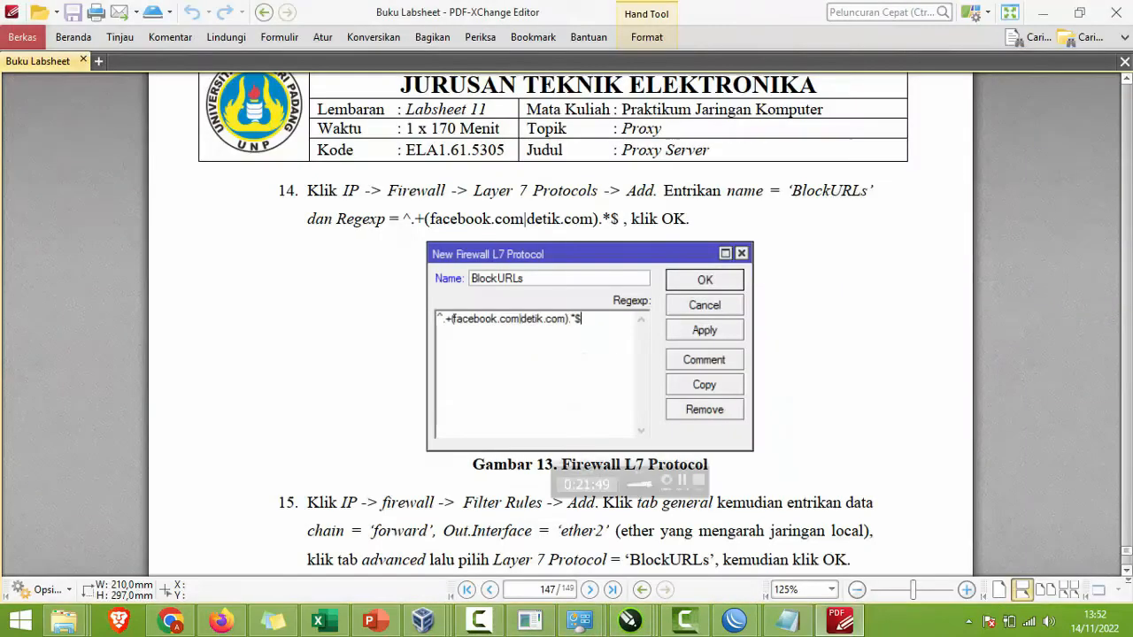
Step: Cycle through WinBox and PowerPoint, then bring the Windows 7 VM forward
mouse_move(734, 619)
click(811, 558)
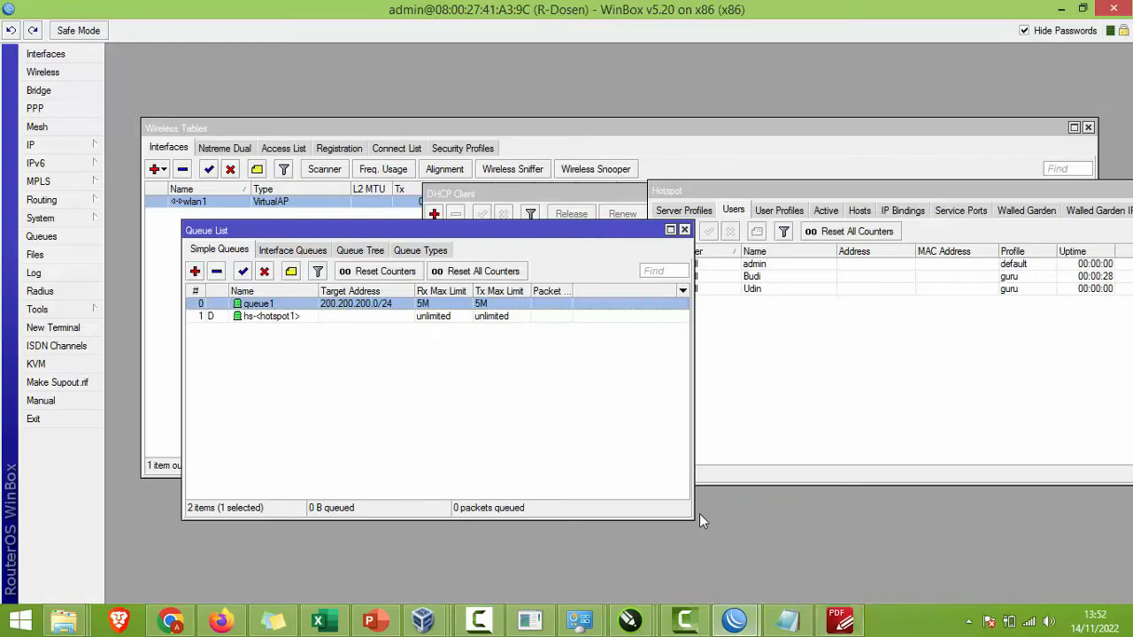
click(371, 619)
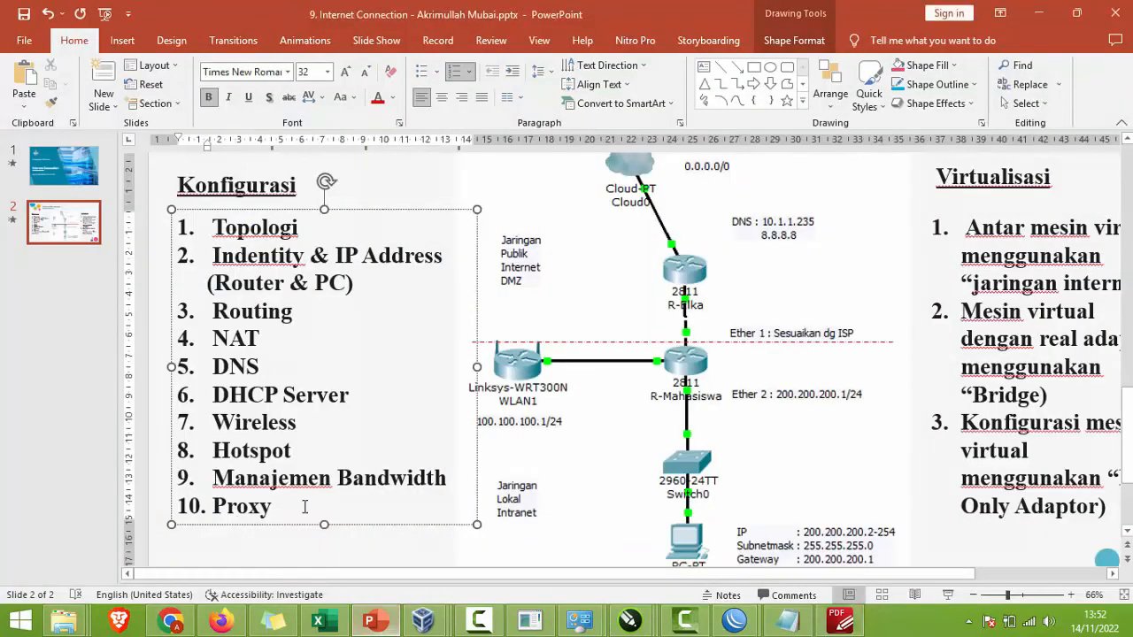
click(365, 622)
click(432, 622)
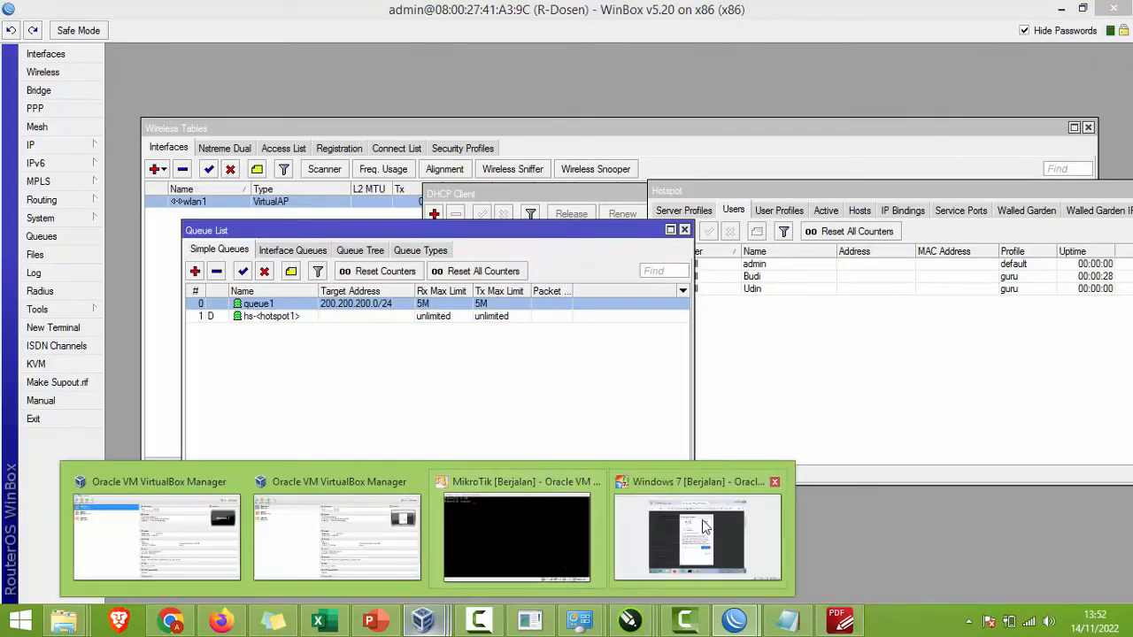
click(703, 527)
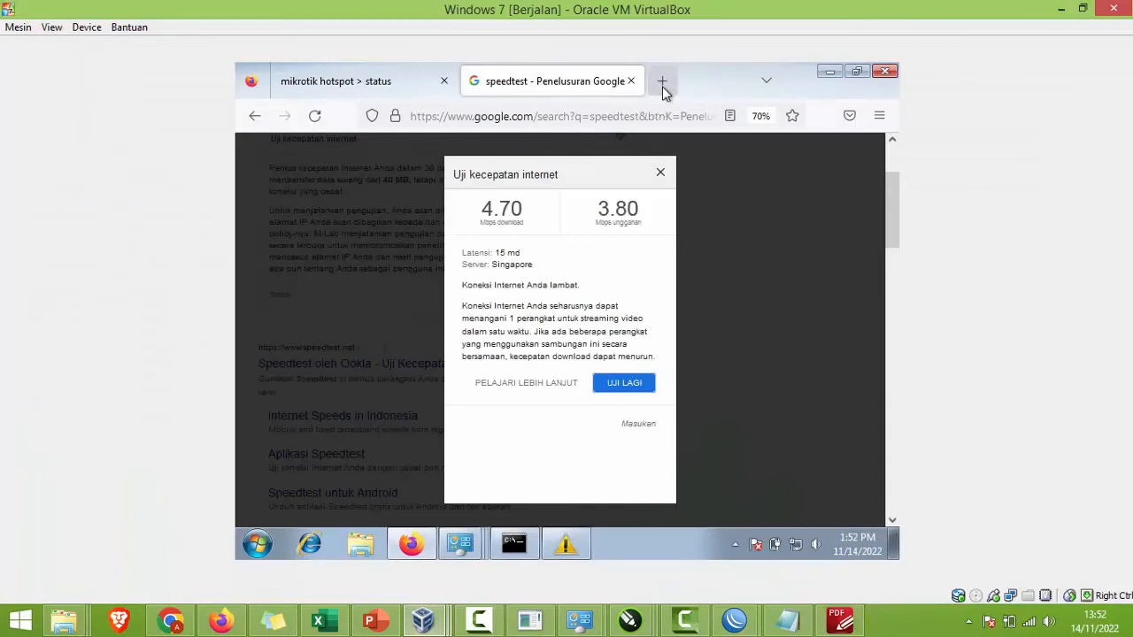
Step: Load youtube.com in a new Firefox tab, then bring up the labsheet PDF
click(662, 87)
text(youtube.com/)
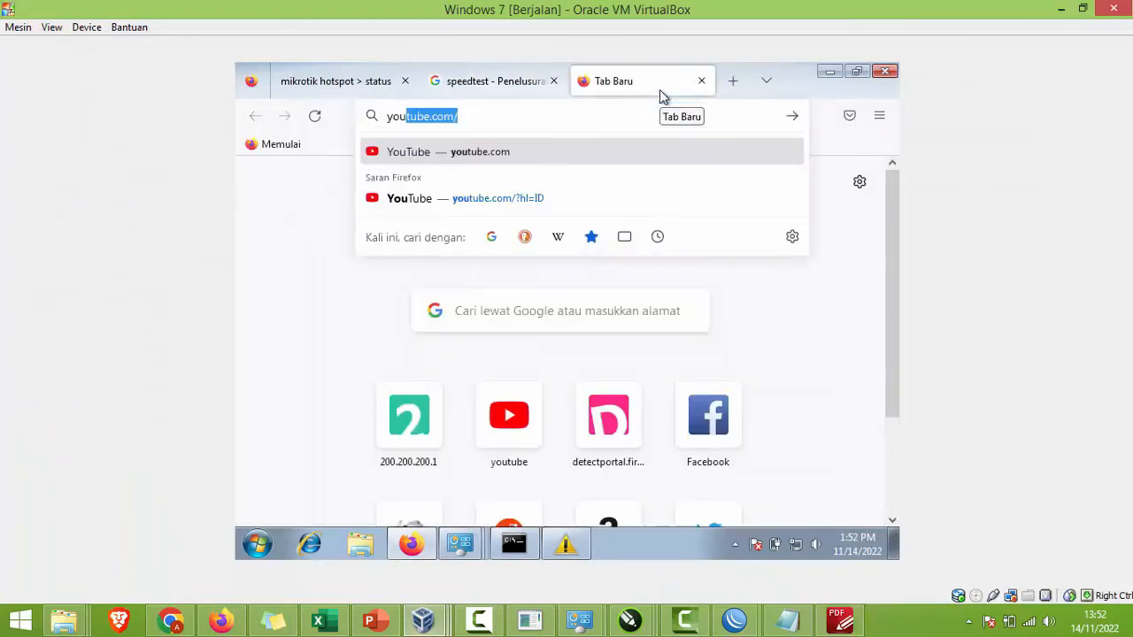
key(Return)
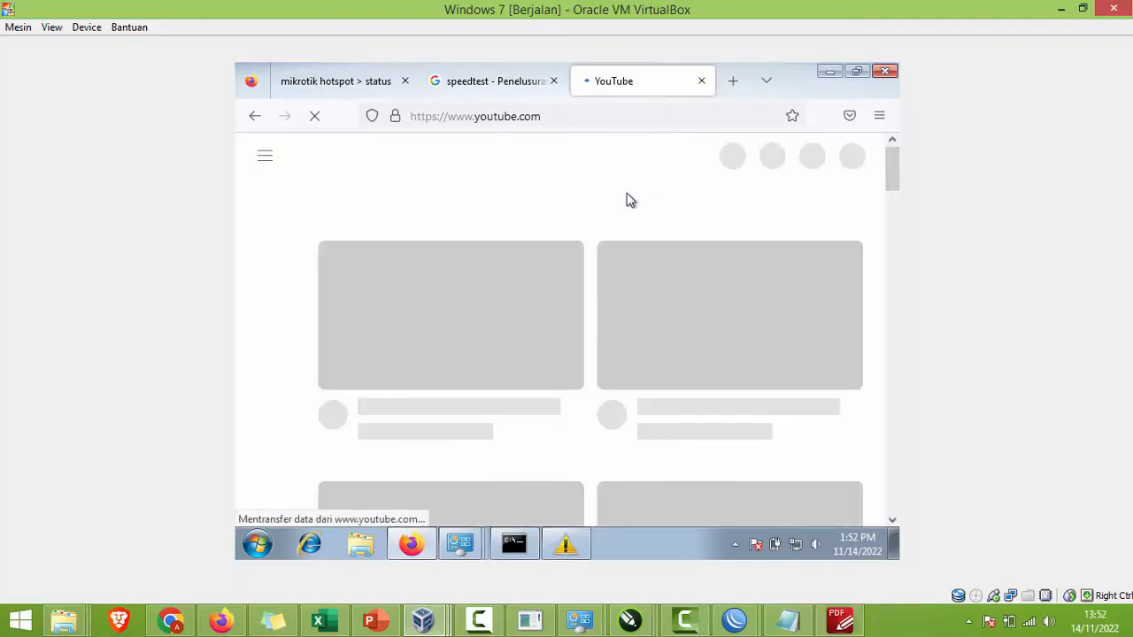
scroll(546, 287, down, 3)
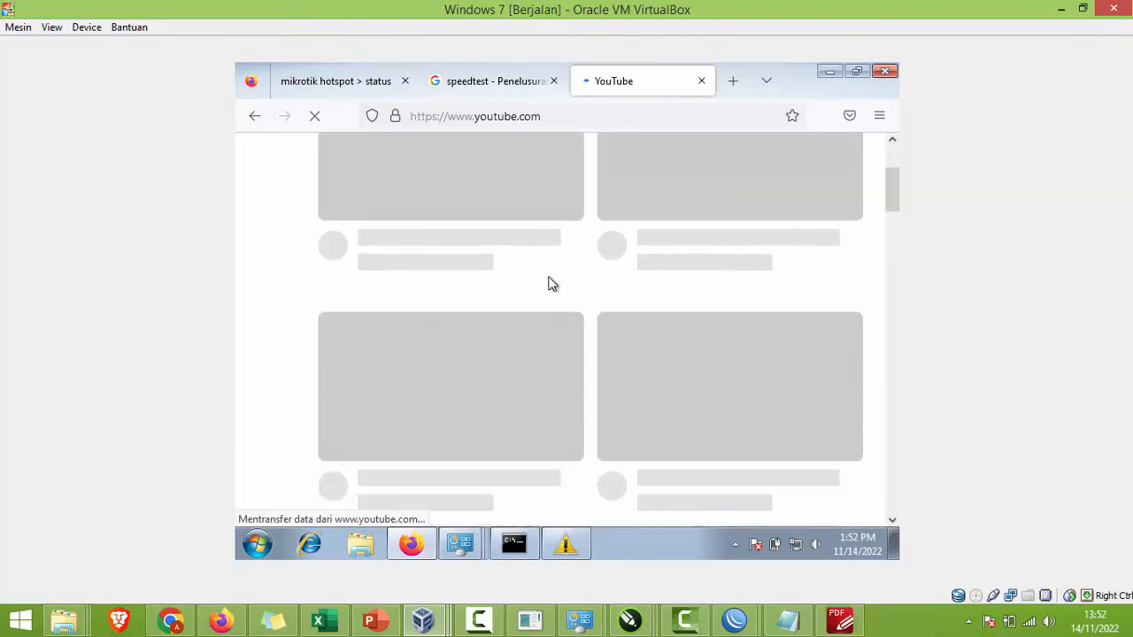
scroll(548, 281, up, 3)
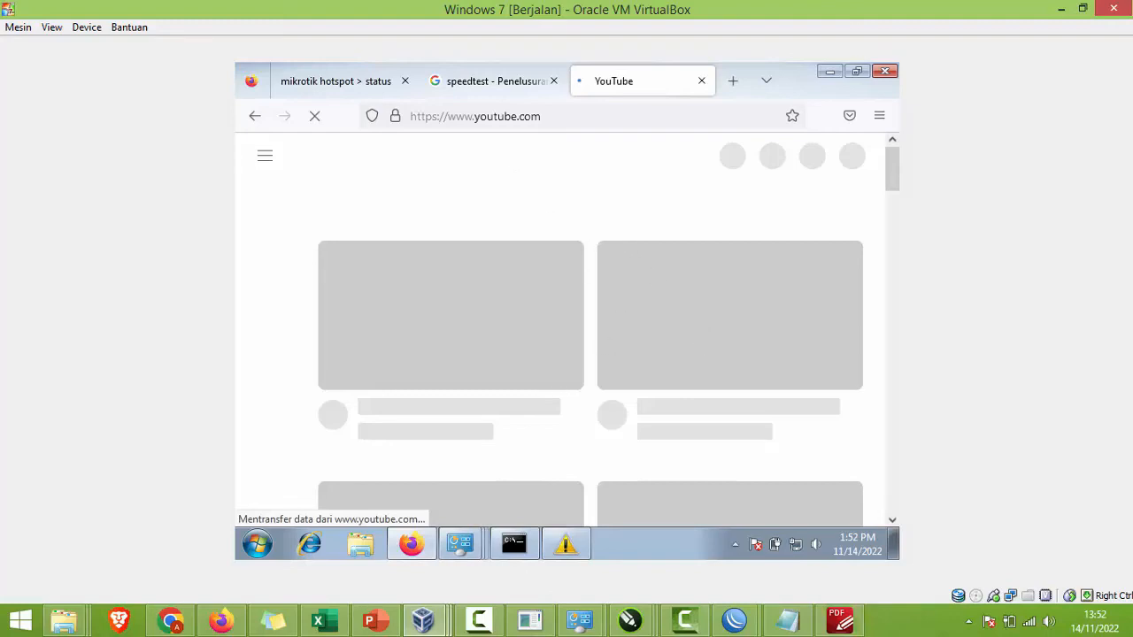
click(734, 620)
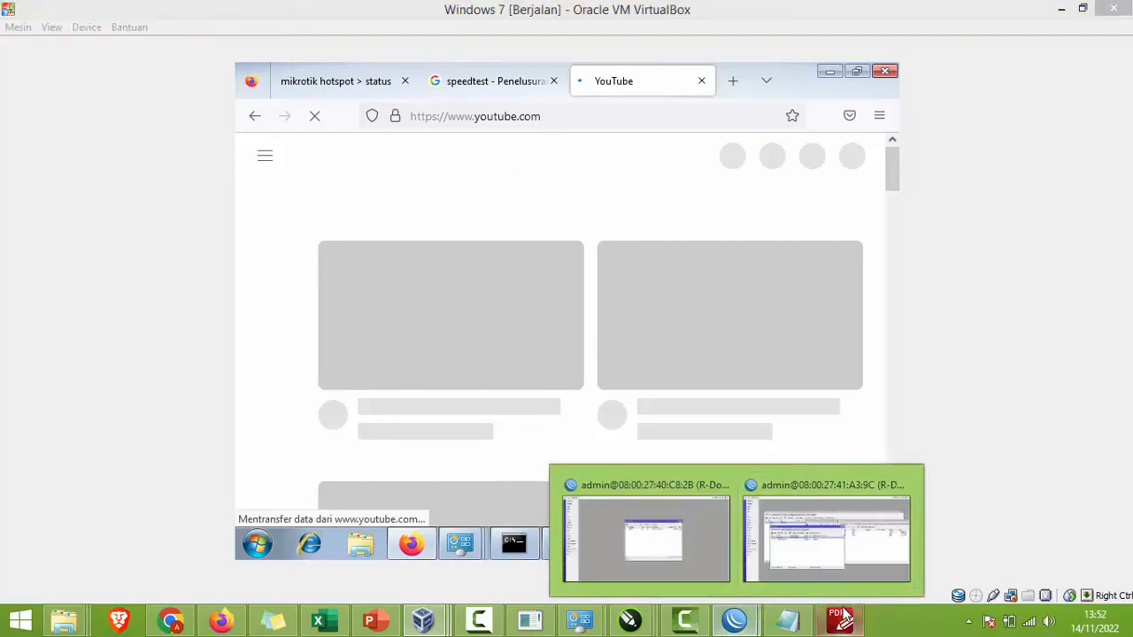
click(840, 619)
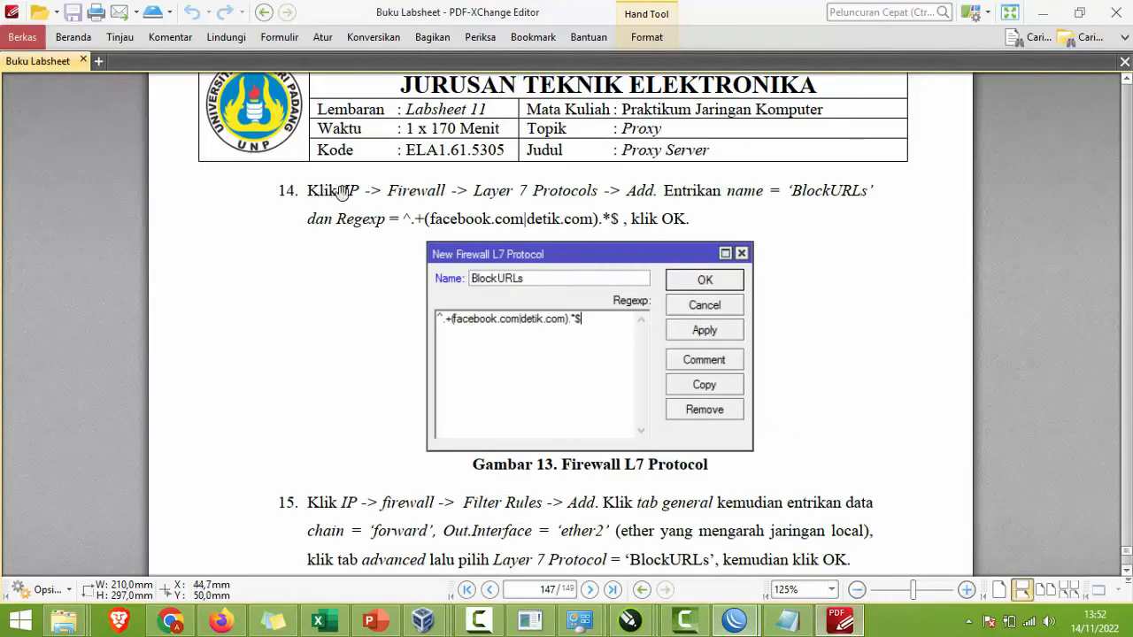
Step: Start a new firewall Layer7 protocol named blokYT on the R-Dosen router
click(733, 619)
click(801, 559)
click(84, 146)
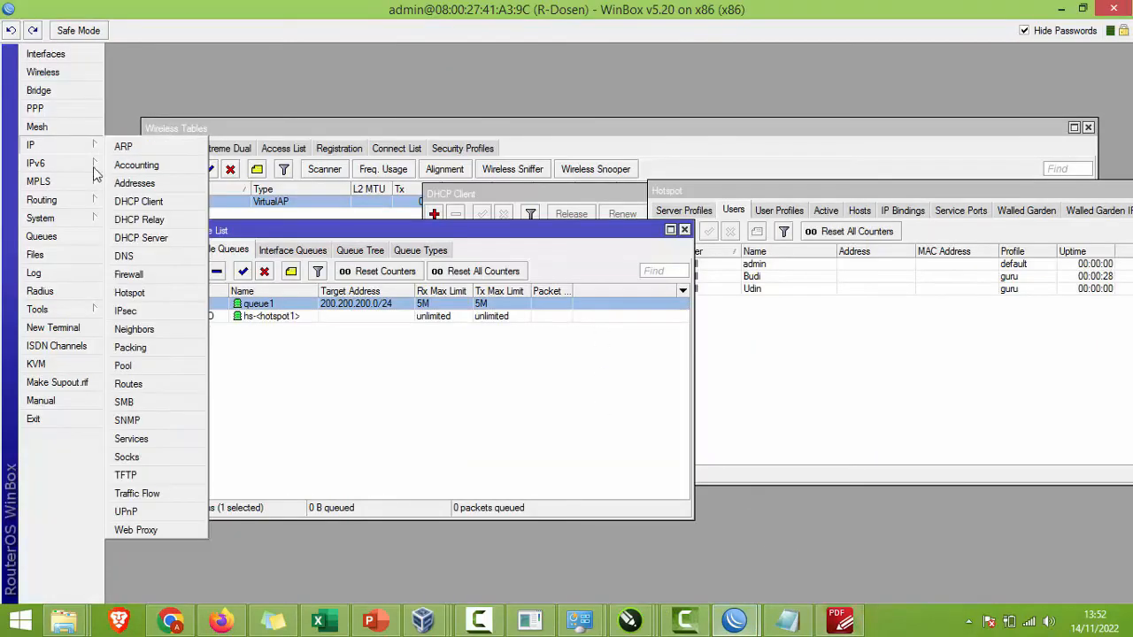
click(157, 278)
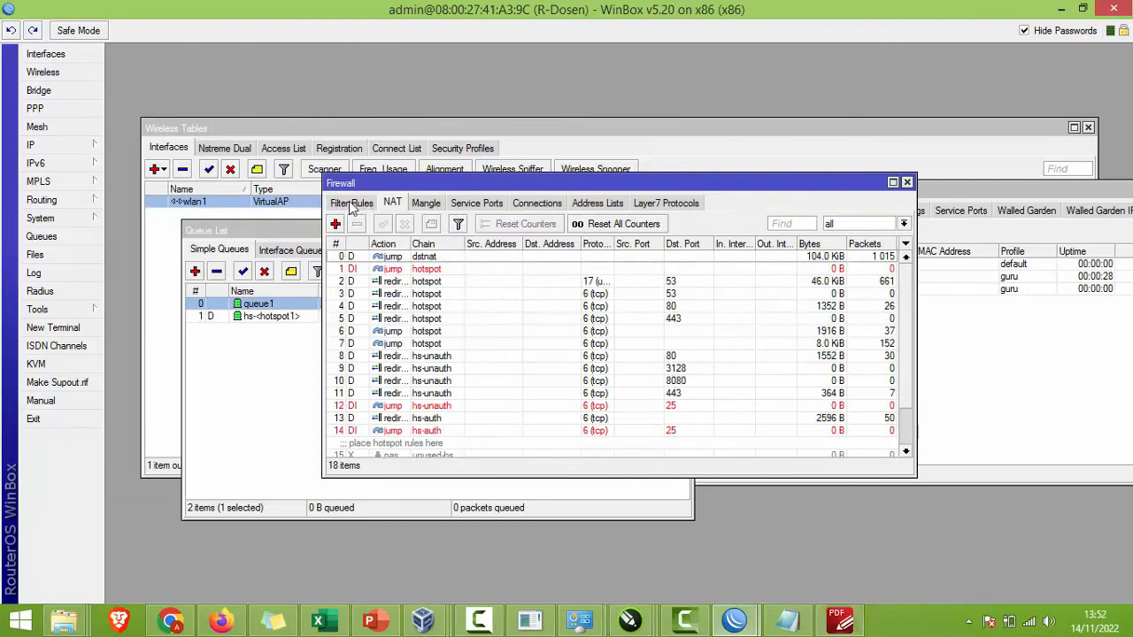
click(633, 205)
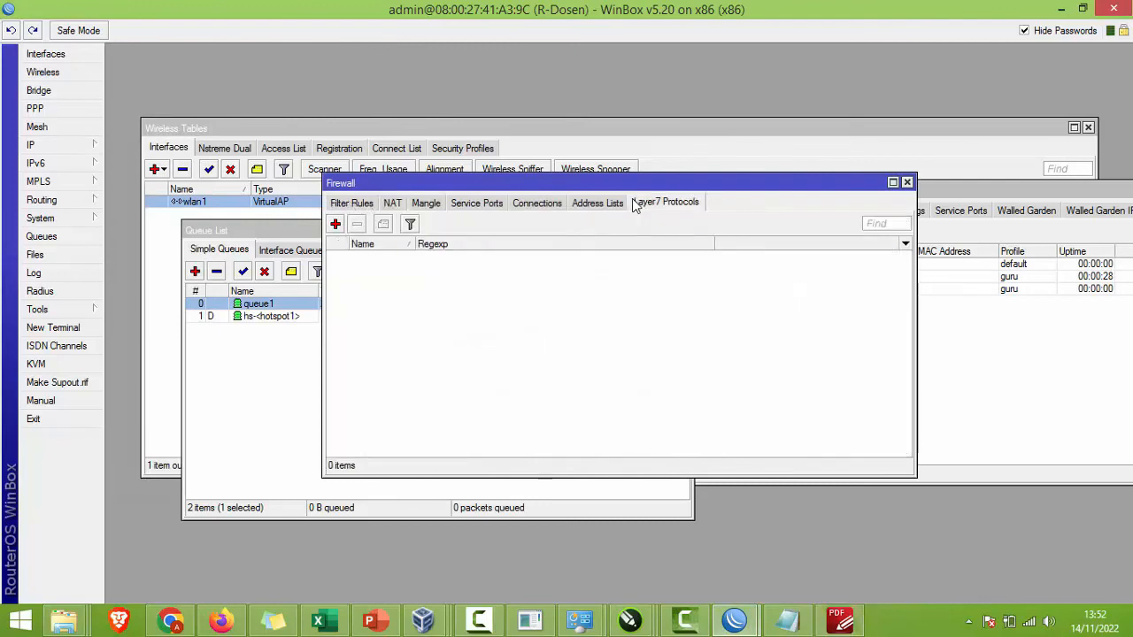
click(335, 226)
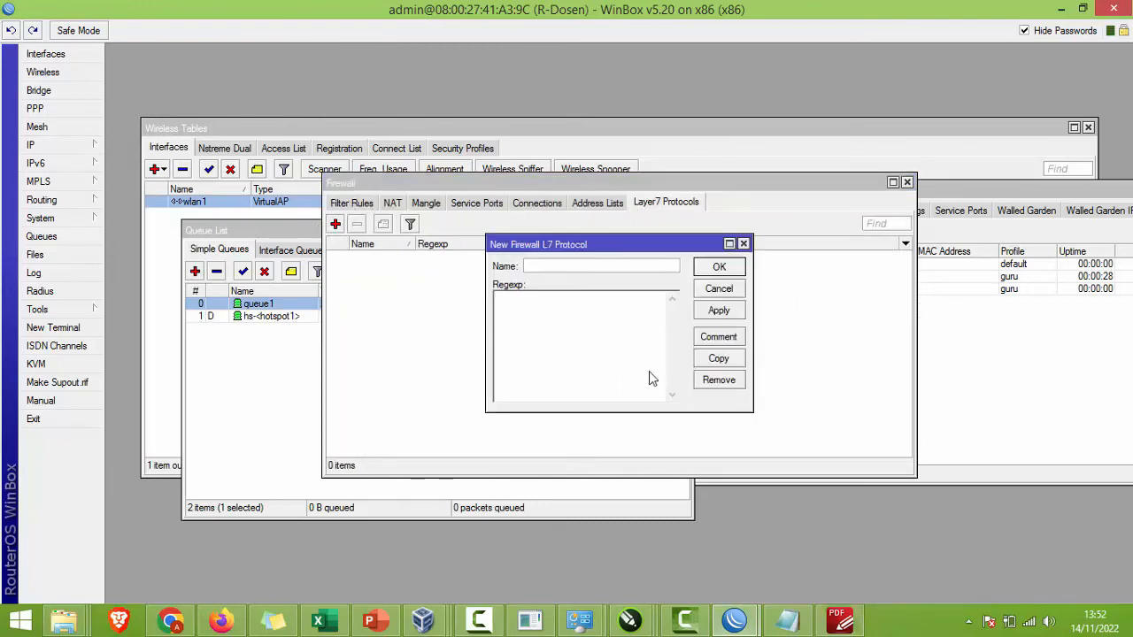
text(blokYT)
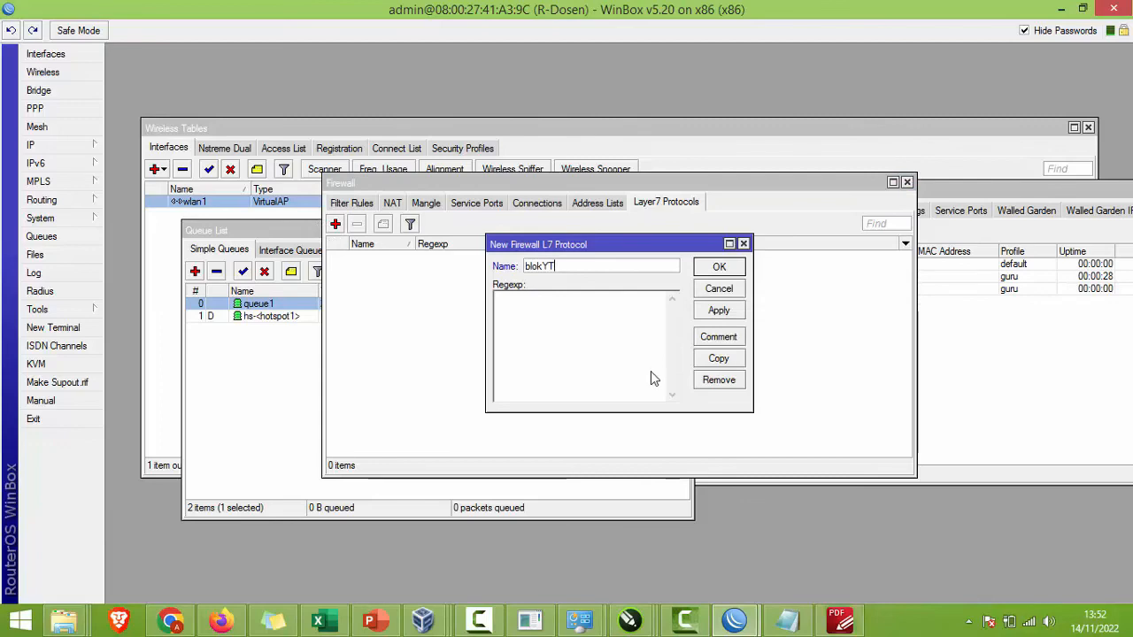
click(608, 341)
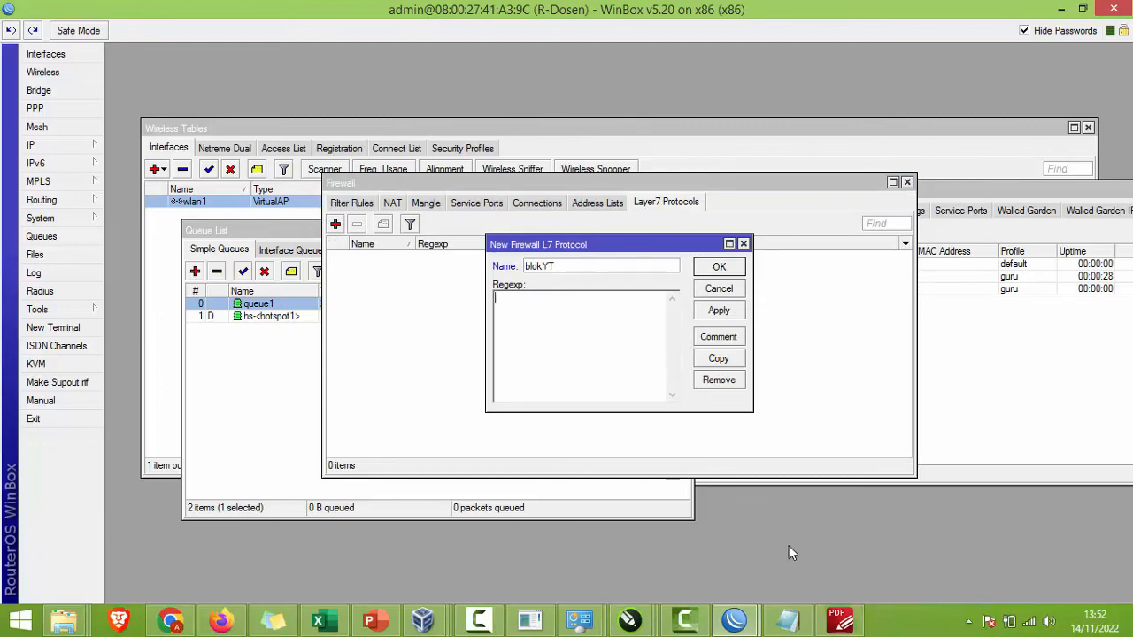
Step: Copy the step 14 regular expression from the labsheet PDF into the Regexp box
click(839, 620)
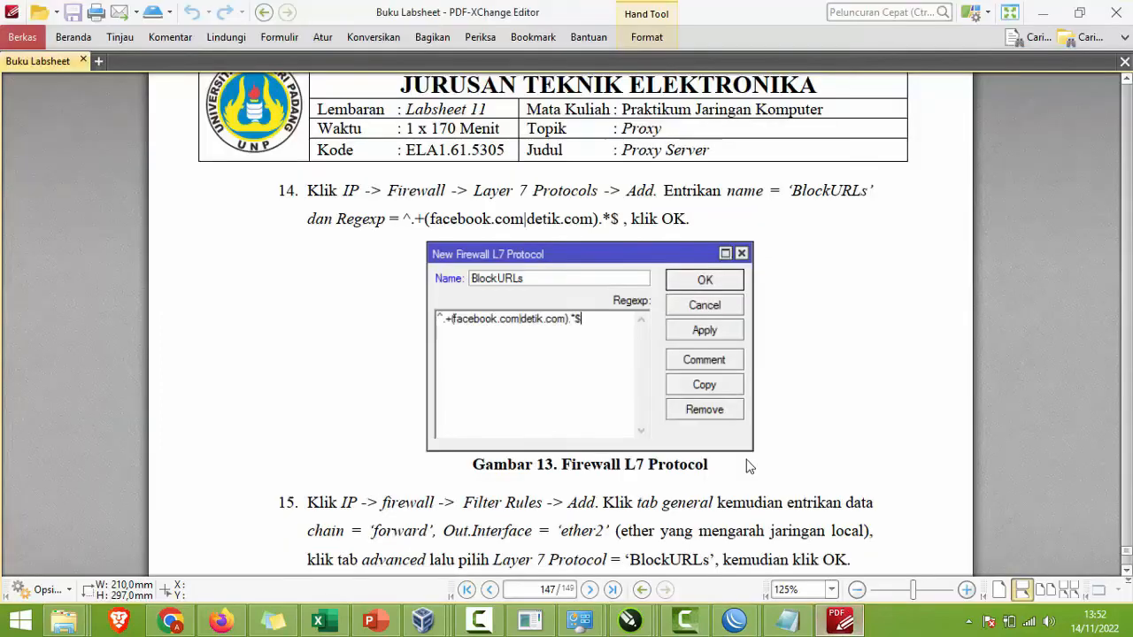
click(58, 38)
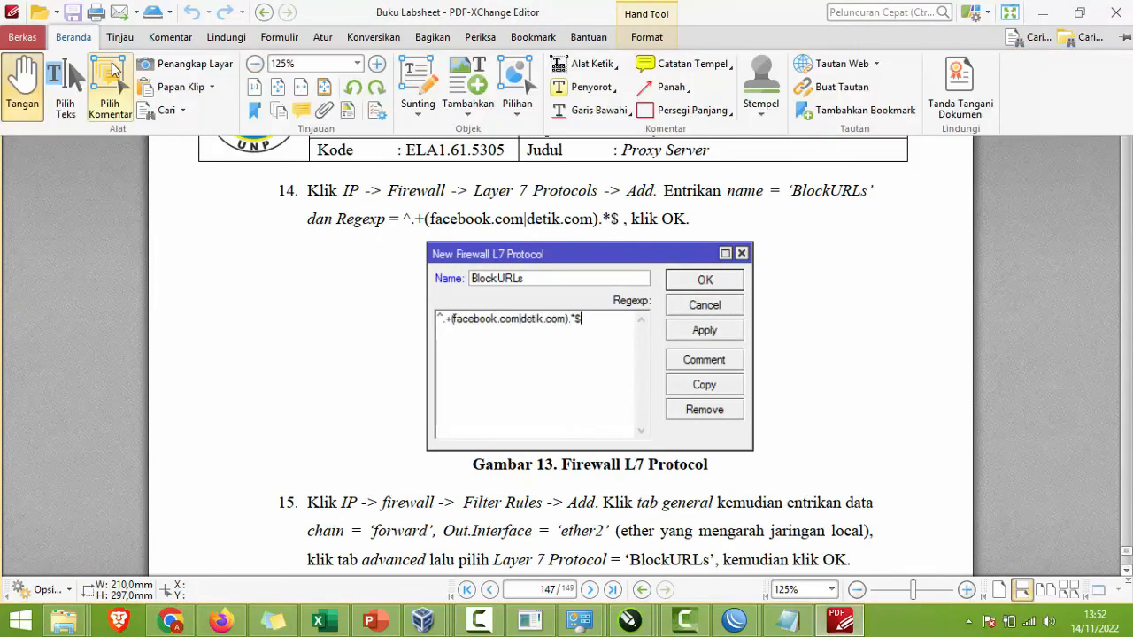
click(66, 89)
drag(405, 218, 618, 217)
key(ctrl+c)
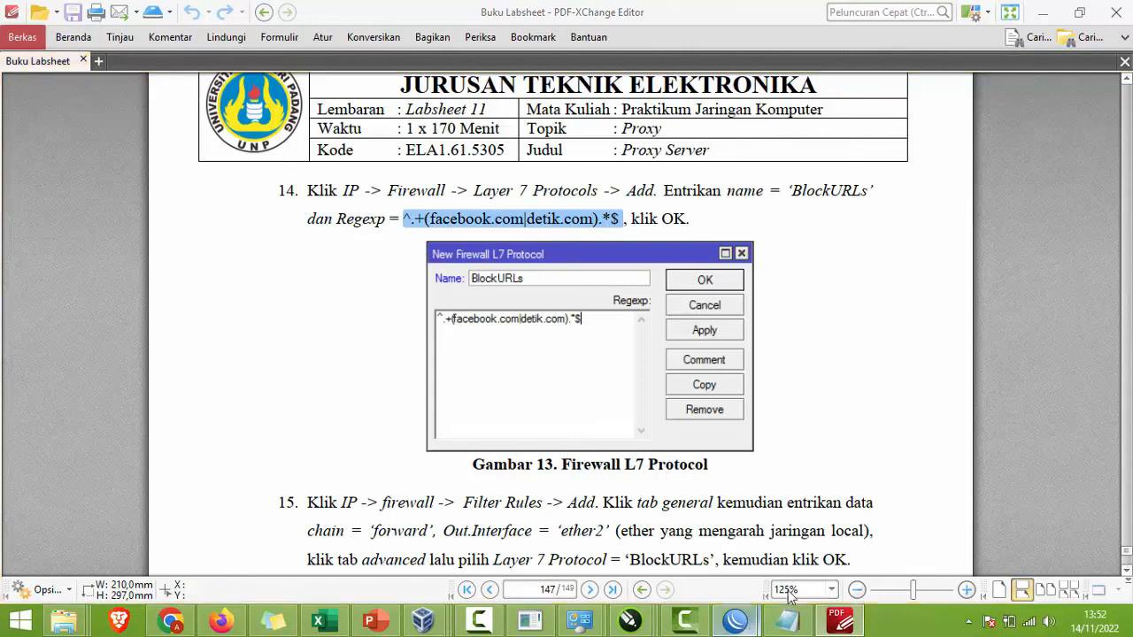
mouse_move(734, 619)
click(757, 478)
click(586, 327)
key(ctrl+v)
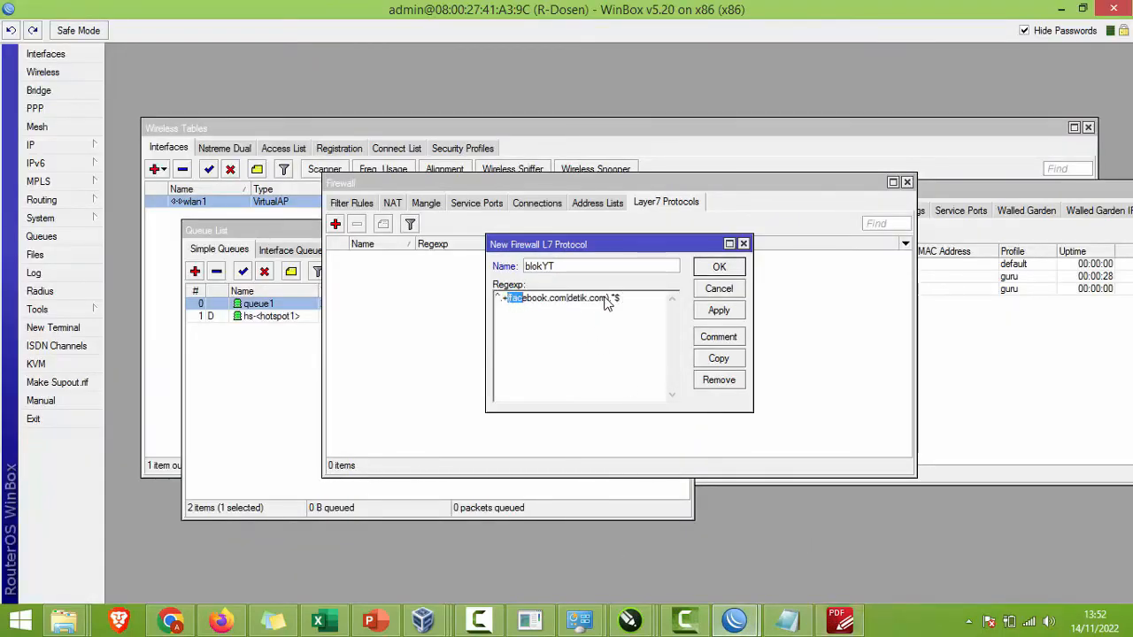
Step: Change the regexp's domain to give ^.+(youtube.com).*$ and save blokYT
drag(608, 301, 510, 307)
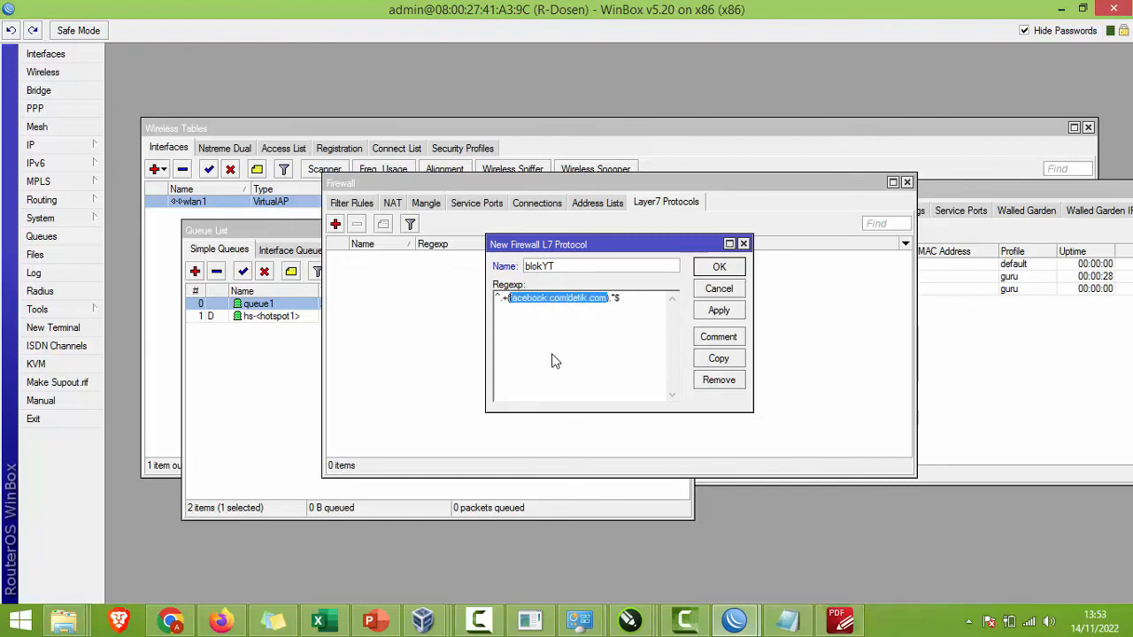
text(you)
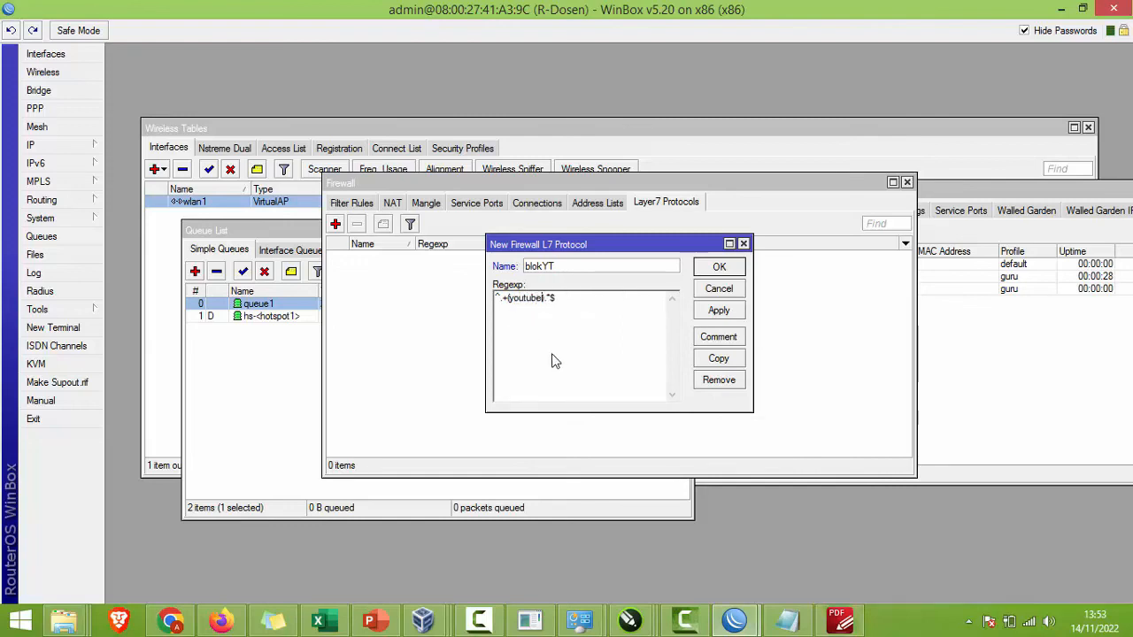
text(tube.com)
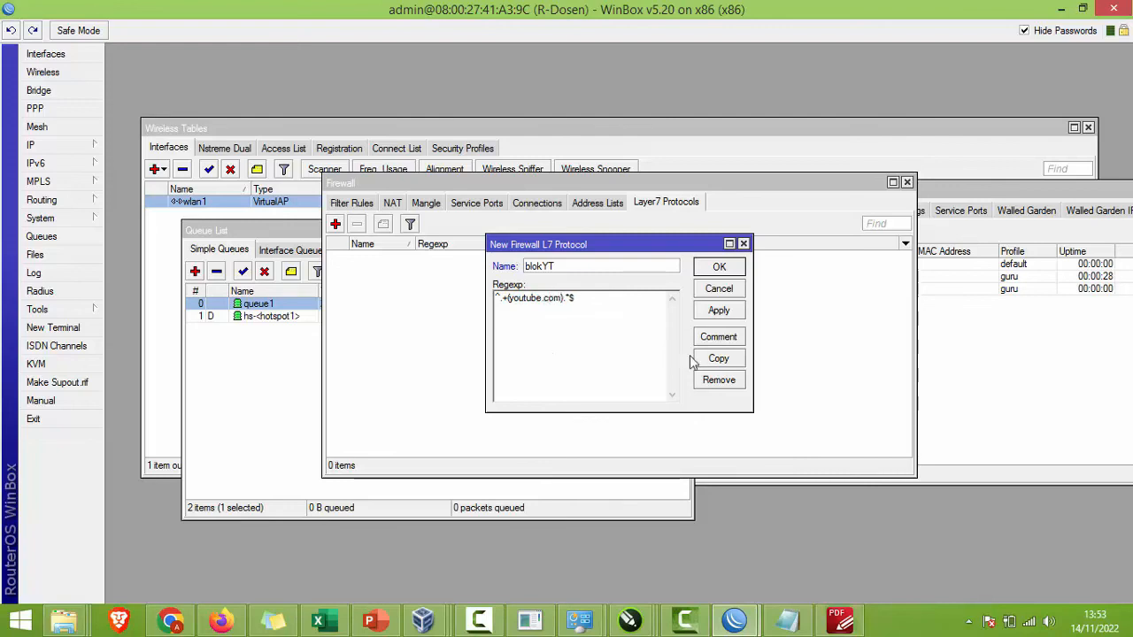
click(716, 311)
click(717, 267)
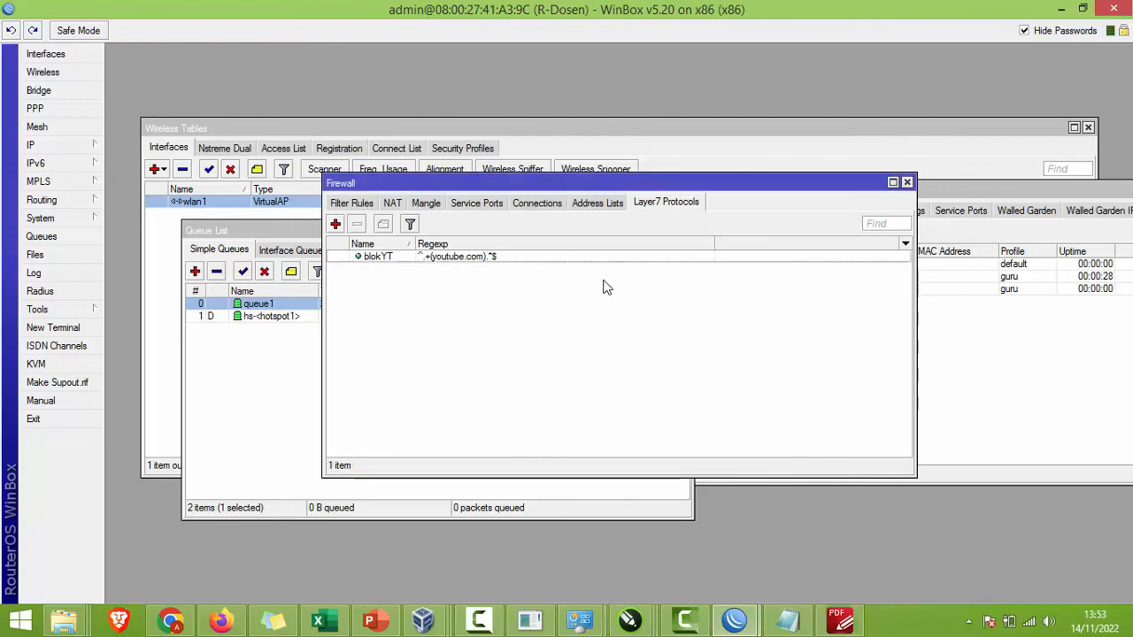
Step: Start a new filter rule without the tcp protocol match and with Out. Interface ether2
click(347, 204)
click(840, 620)
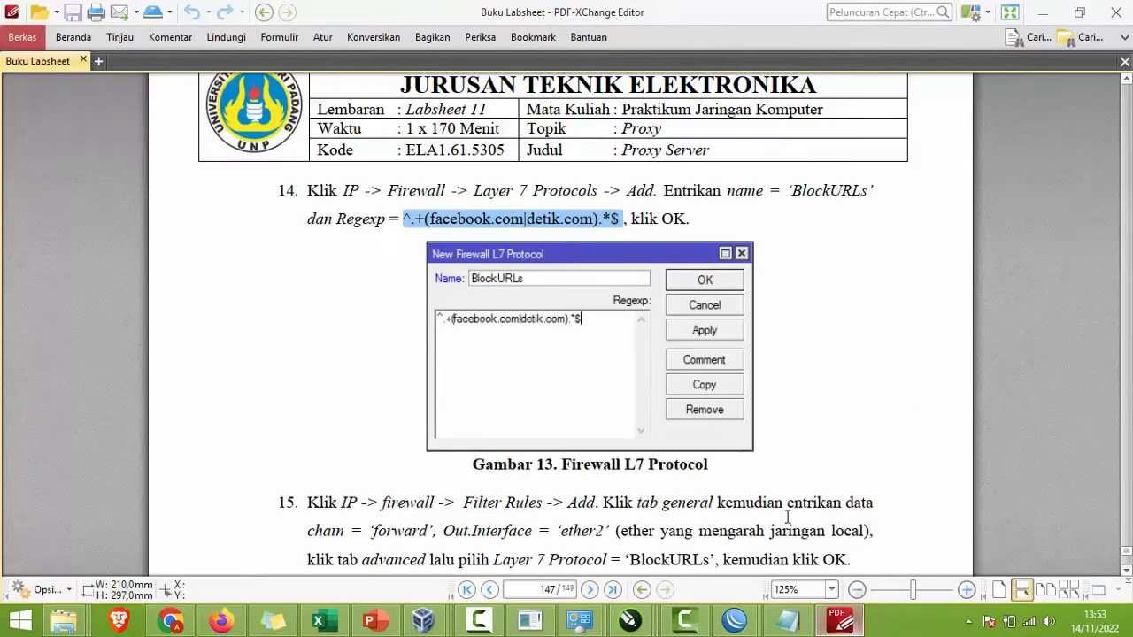
scroll(394, 277, down, 5)
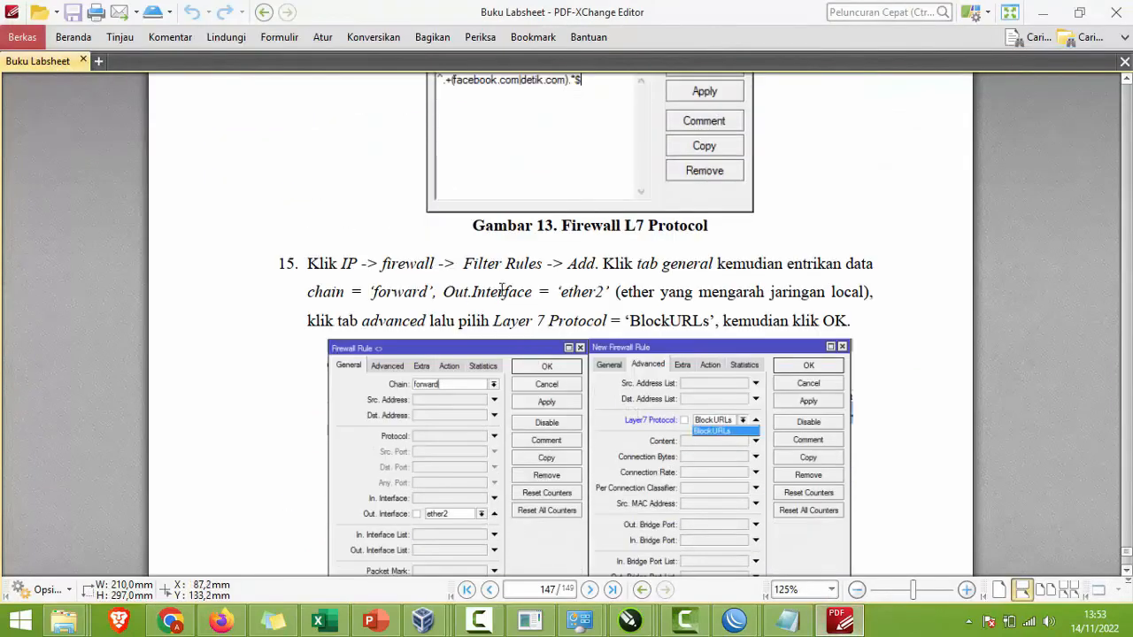
scroll(501, 290, down, 5)
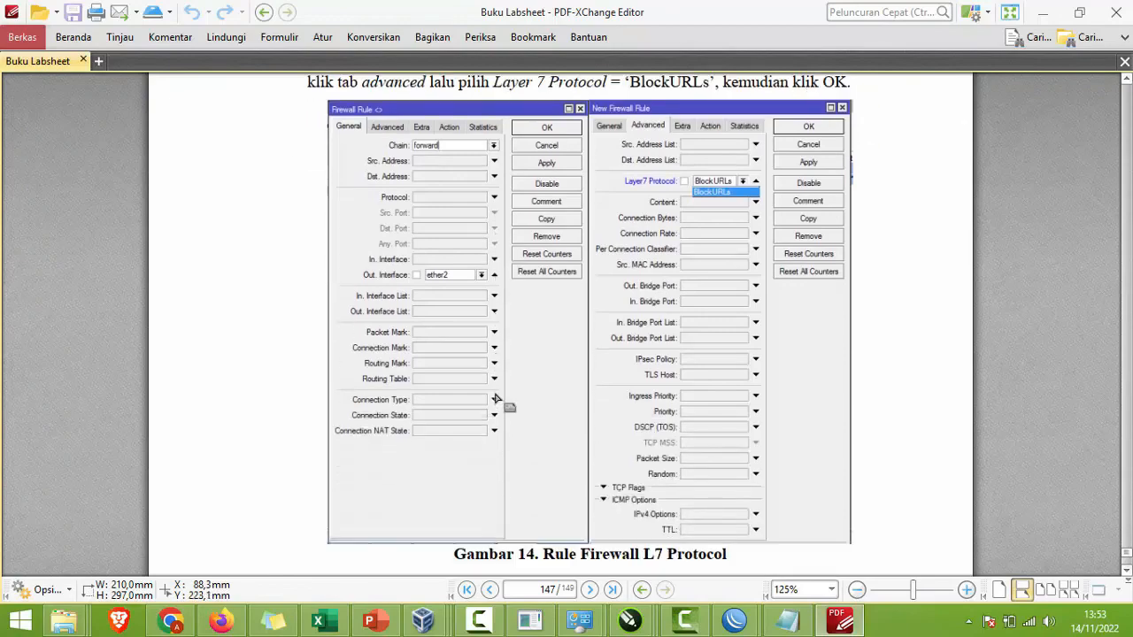
key(alt+Tab)
key(alt+Tab)
key(alt+Tab)
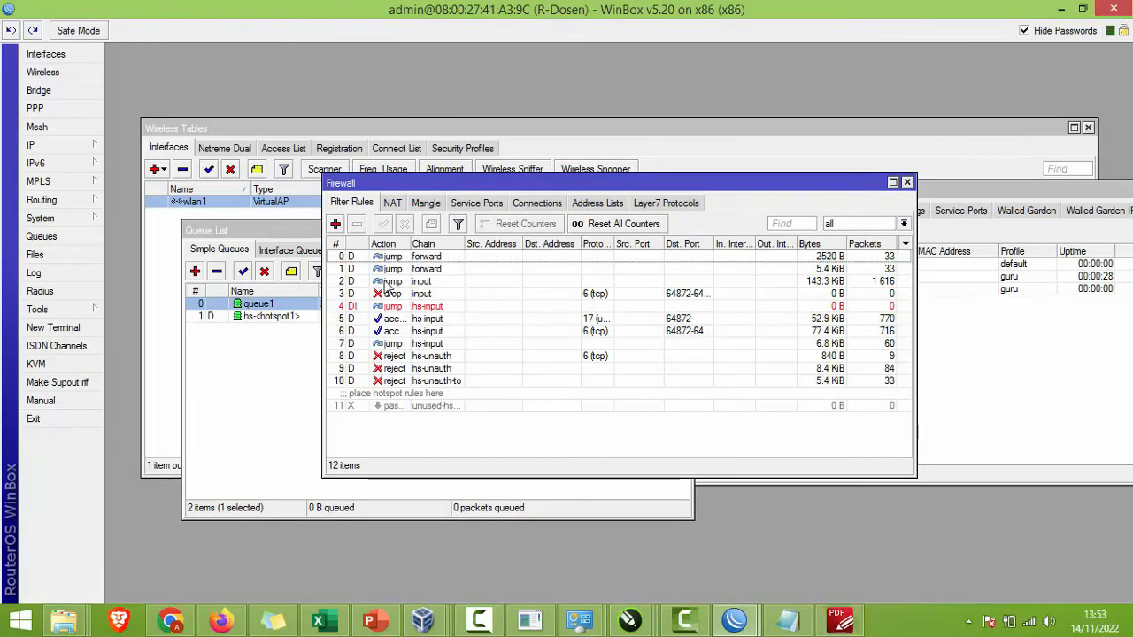
click(336, 225)
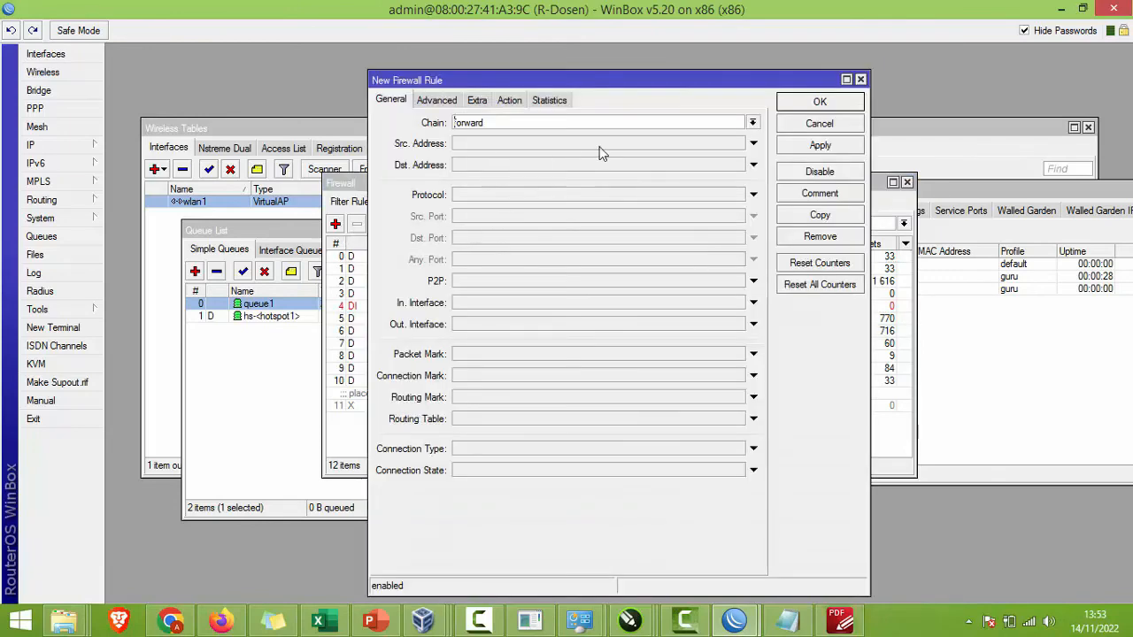
click(473, 197)
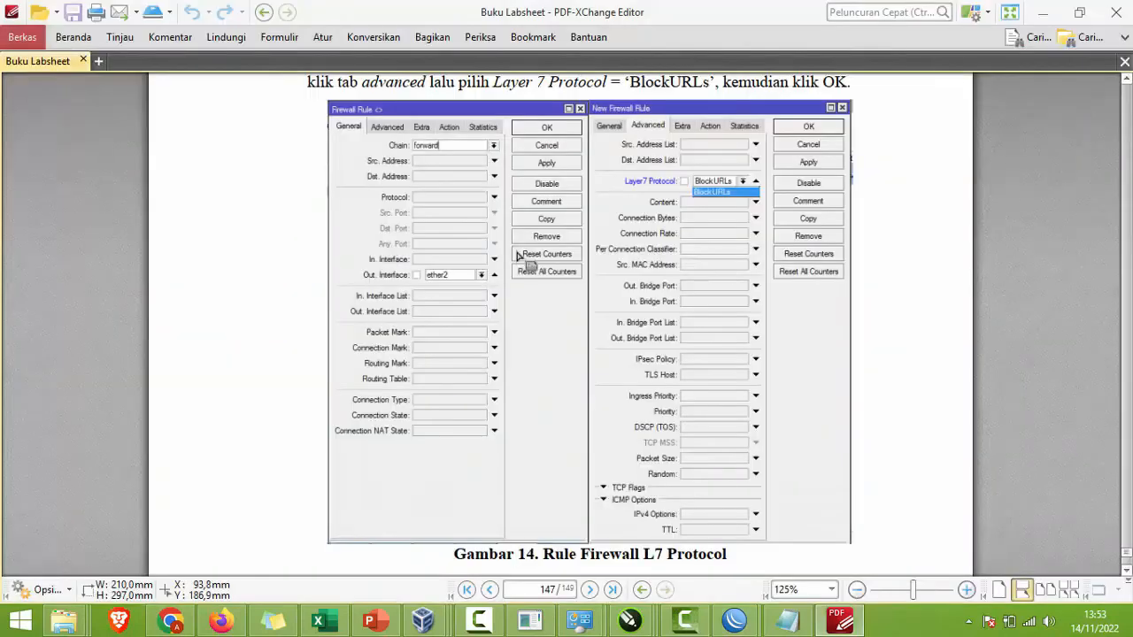
key(alt+Tab)
scroll(568, 241, up, 2)
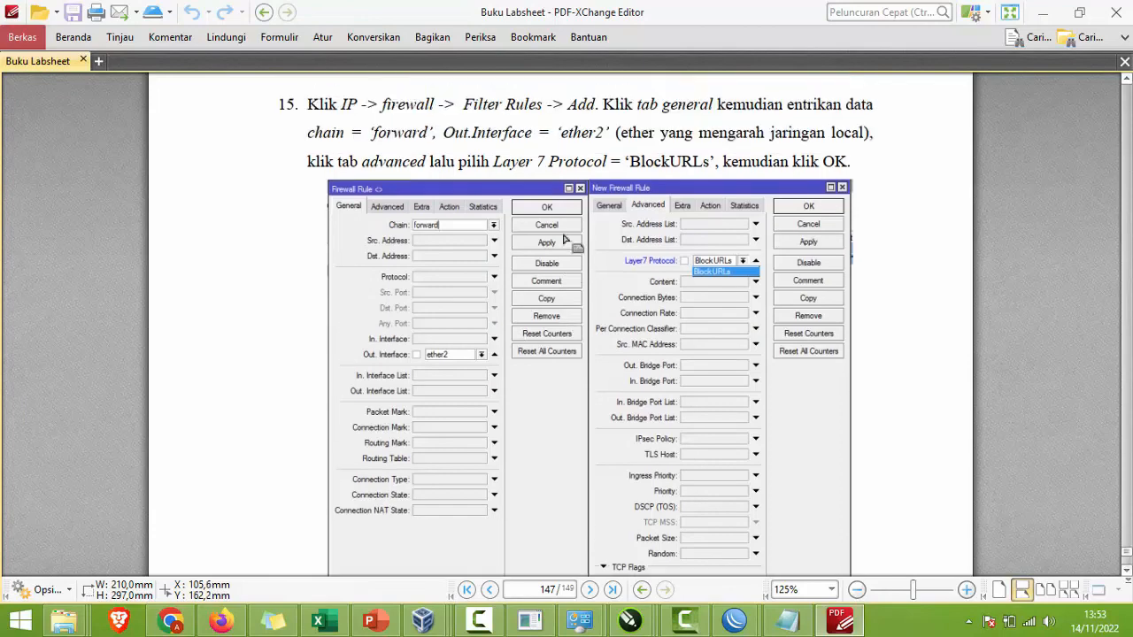
key(alt+Tab)
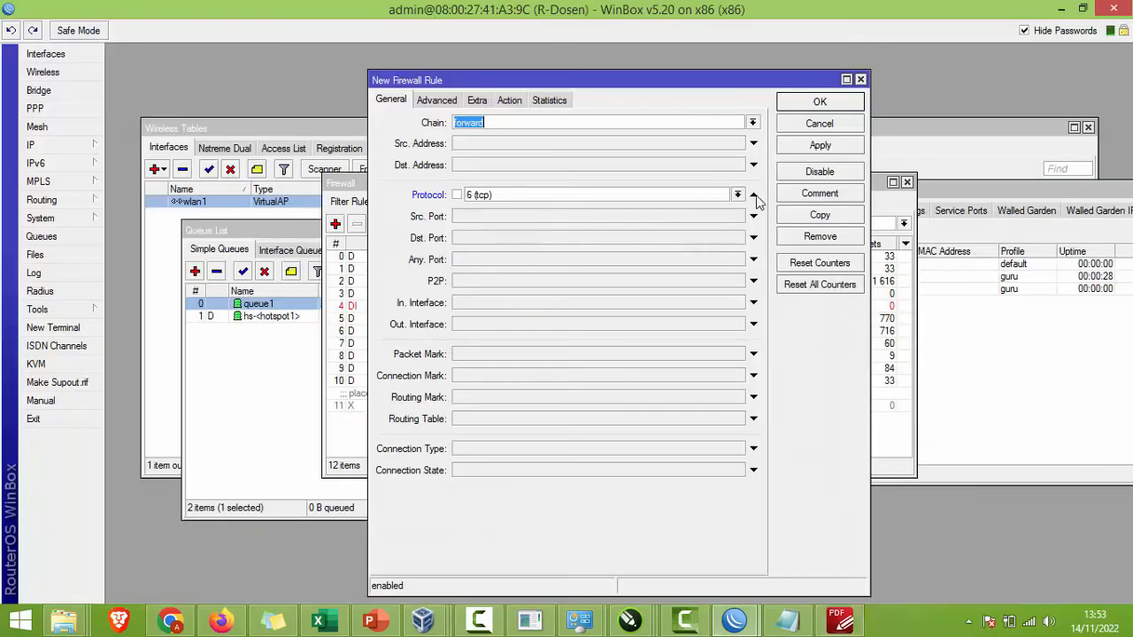
click(753, 196)
click(567, 330)
click(536, 347)
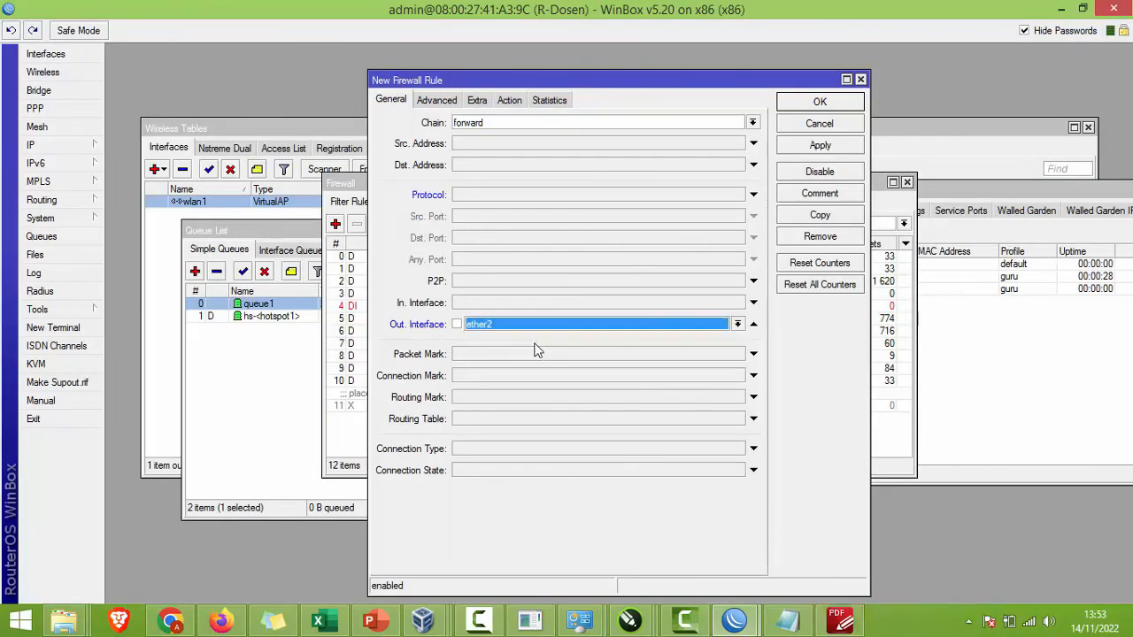
Step: Set the rule's action to accept and save it as rule 12
key(alt+Tab)
key(alt+Tab)
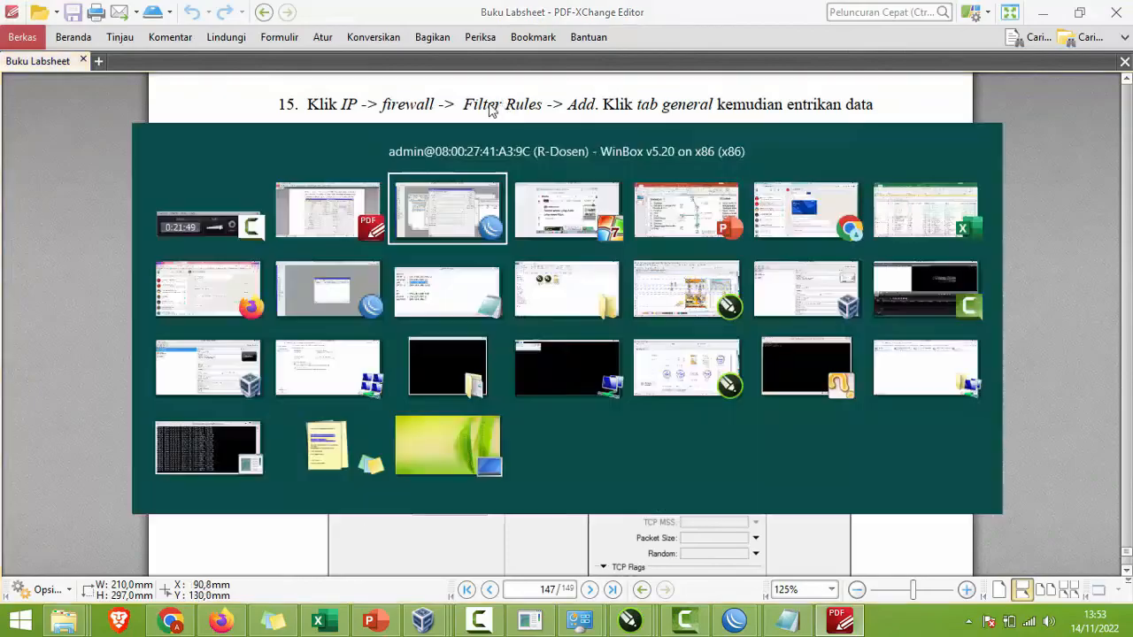
click(436, 99)
click(526, 174)
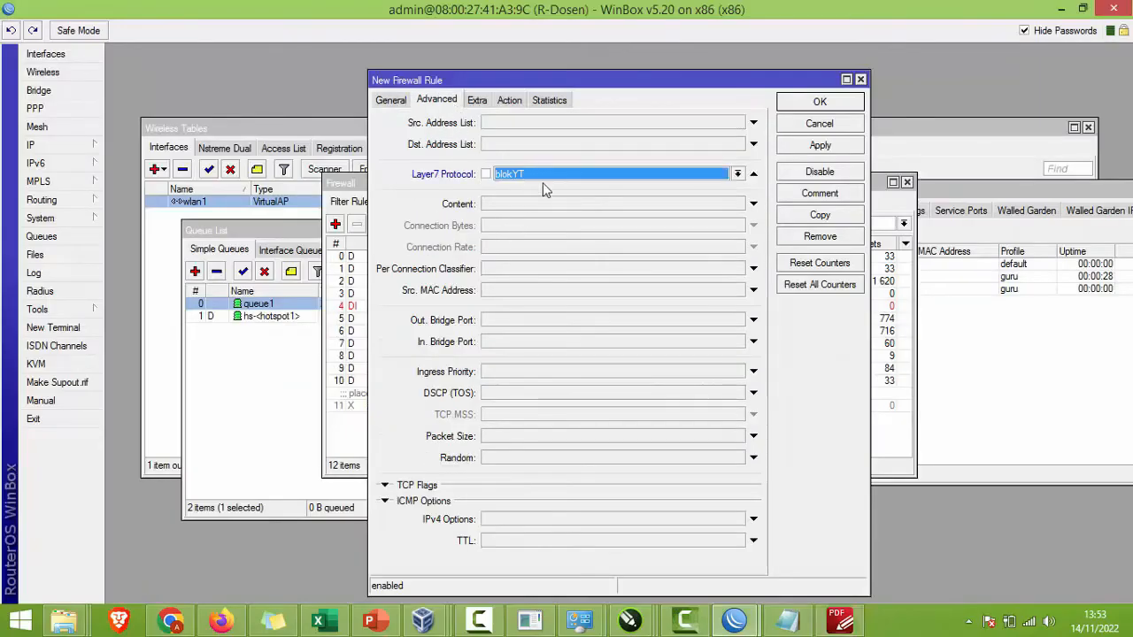
click(509, 103)
click(510, 125)
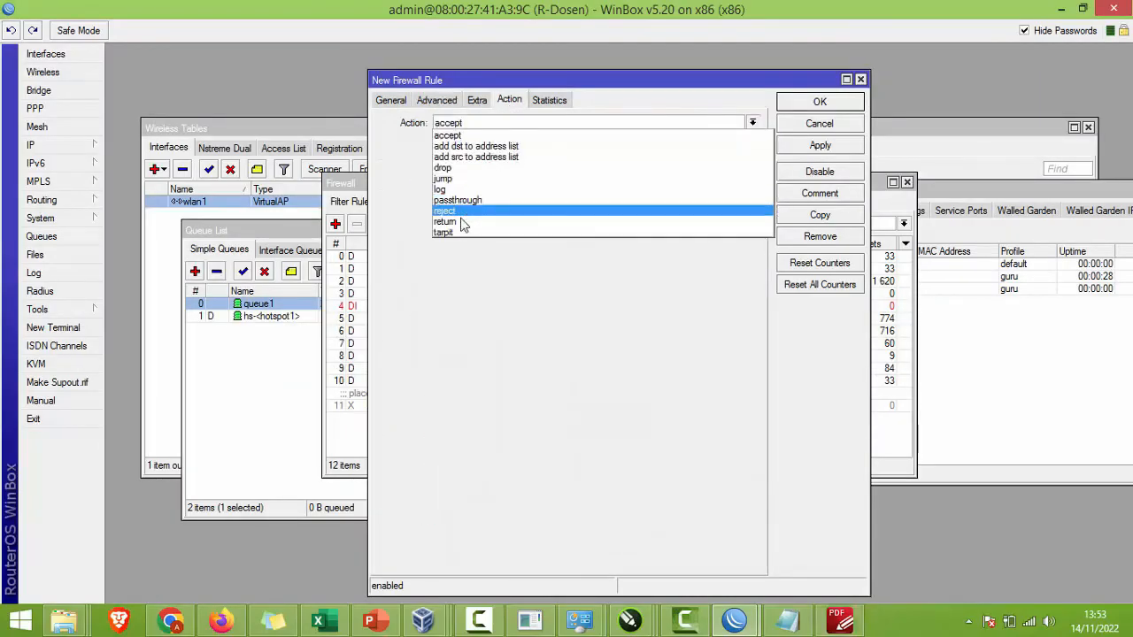
click(453, 136)
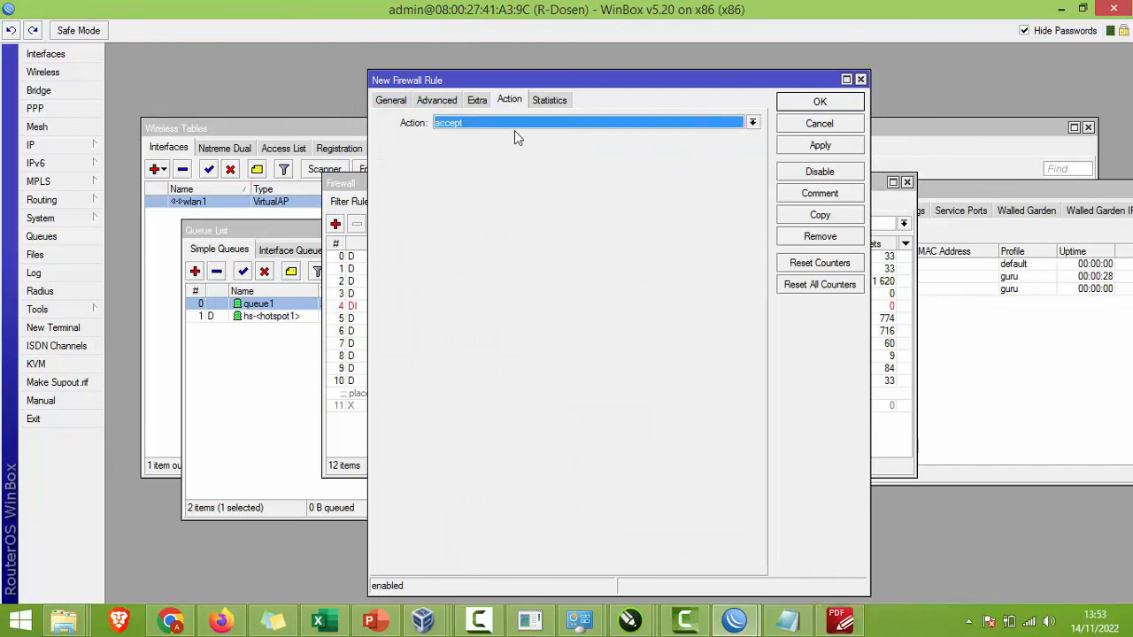
click(819, 103)
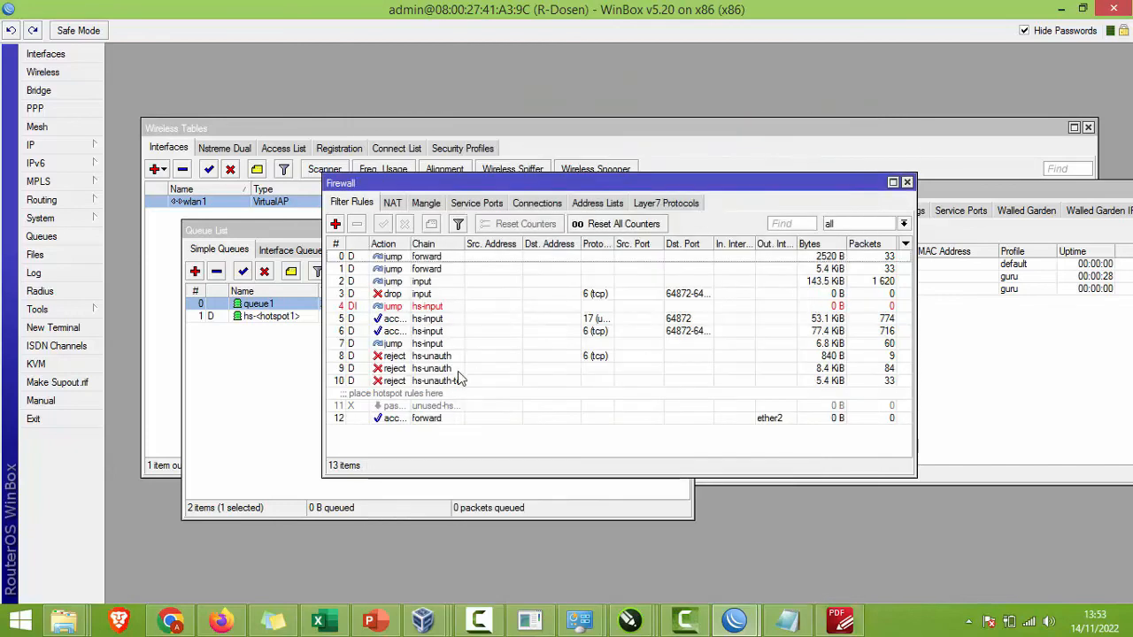
Step: Add a forward rule matching Layer7 protocol blokYT with action drop
click(431, 421)
click(335, 224)
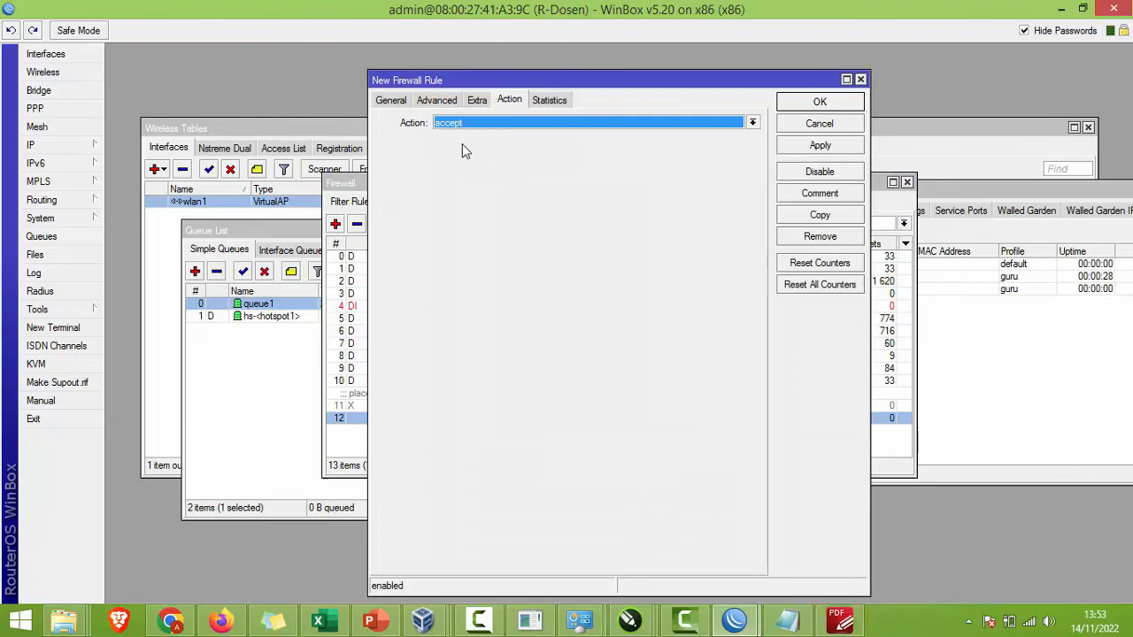
click(399, 106)
key(alt+Tab)
scroll(588, 405, down, 10)
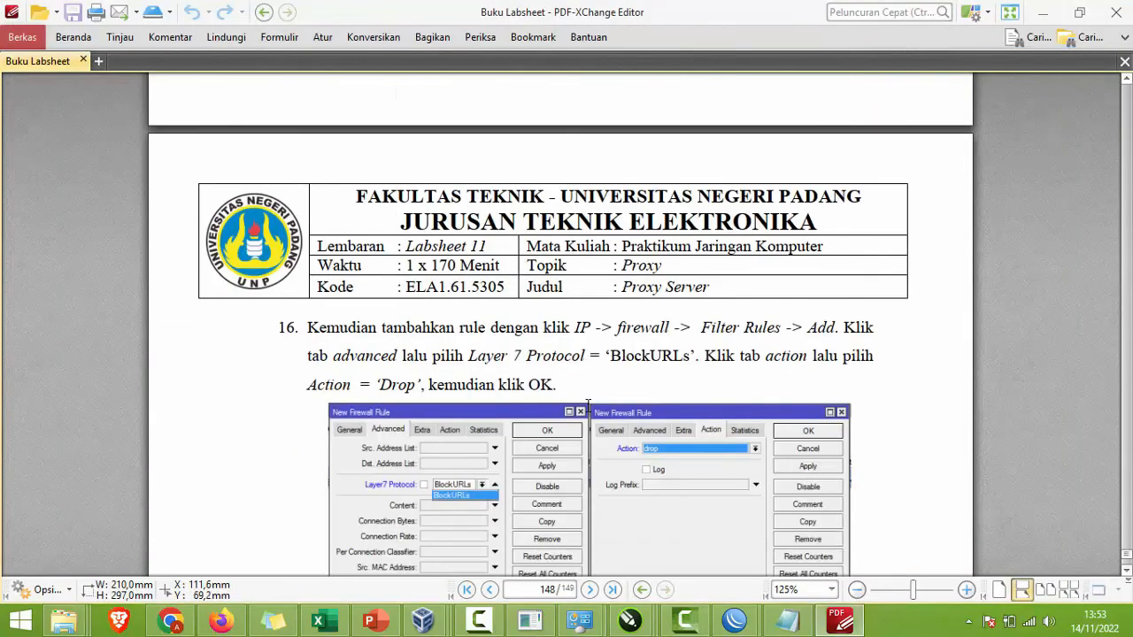
scroll(587, 405, down, 7)
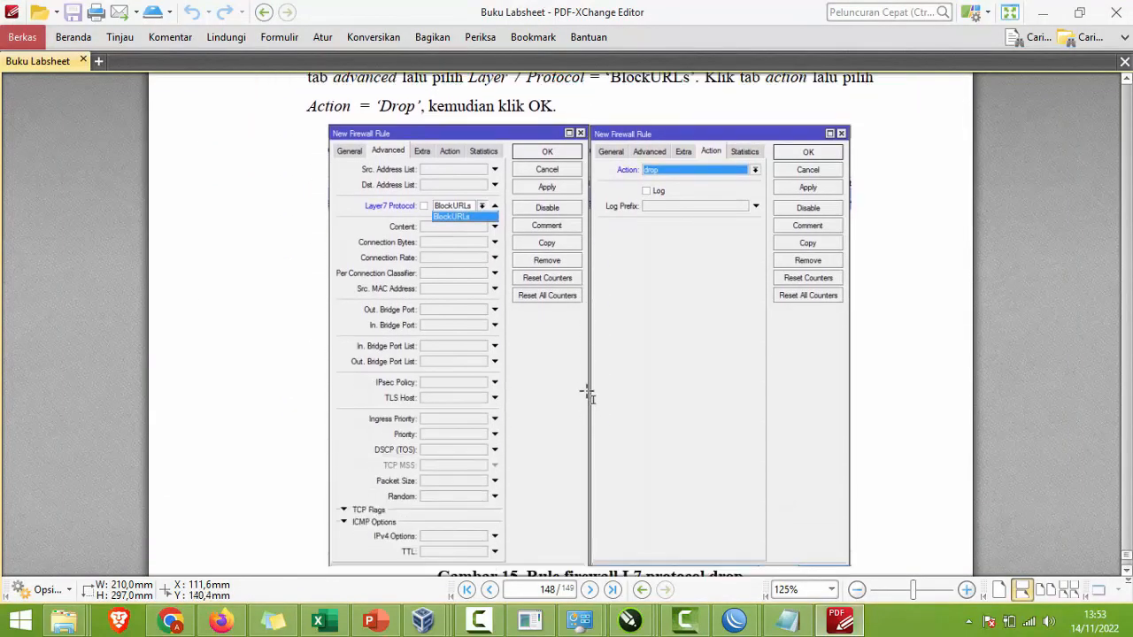
key(alt+Tab)
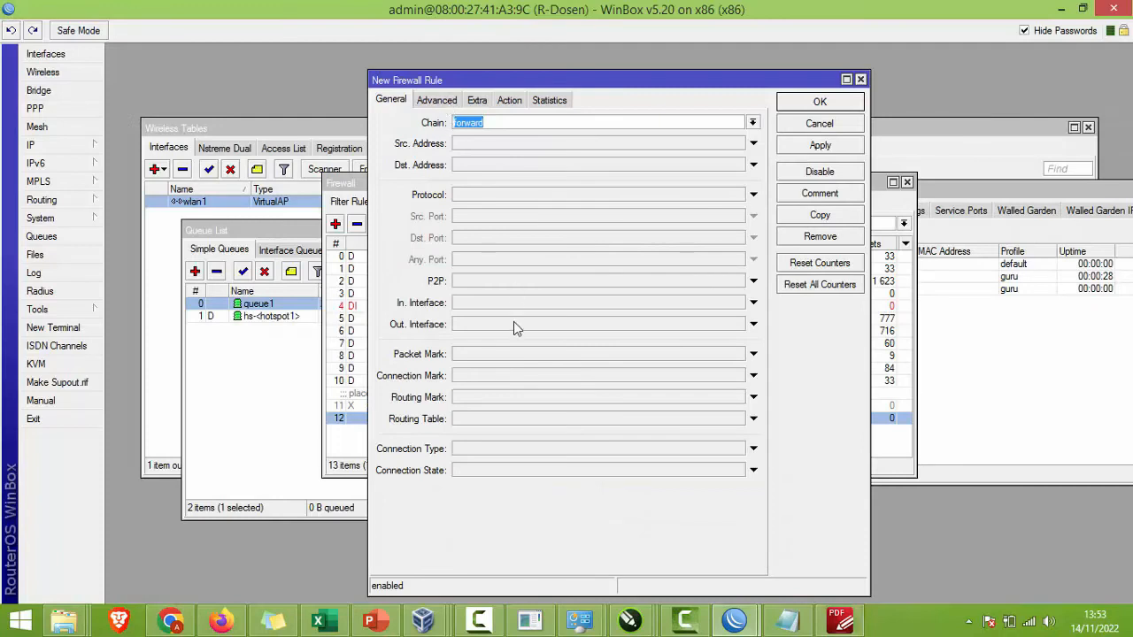
click(436, 104)
click(582, 174)
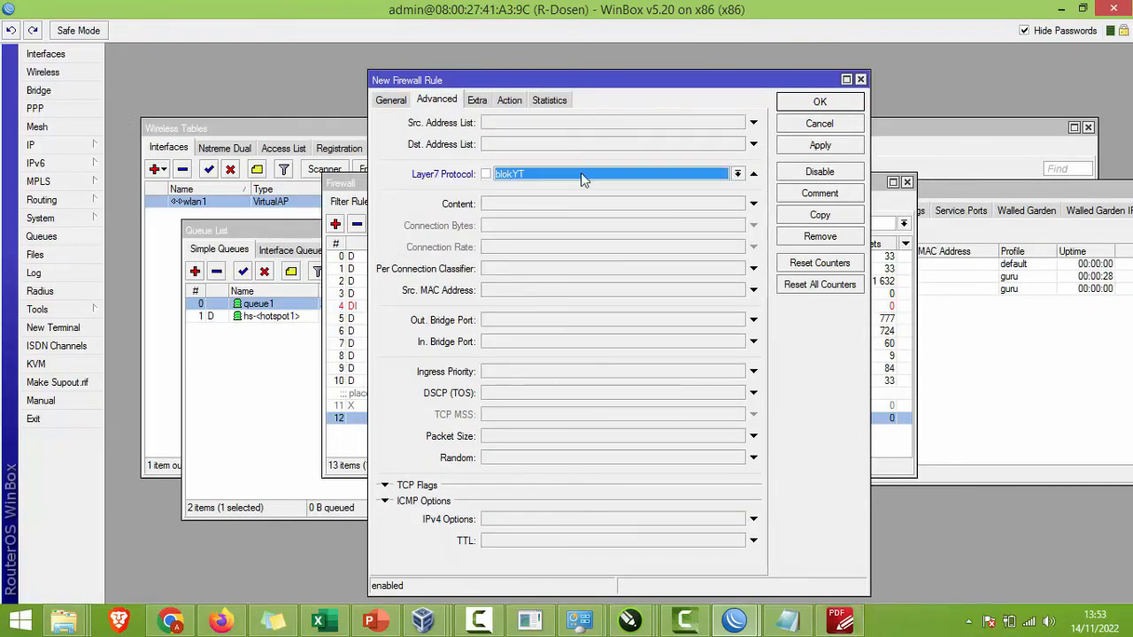
click(510, 100)
click(509, 123)
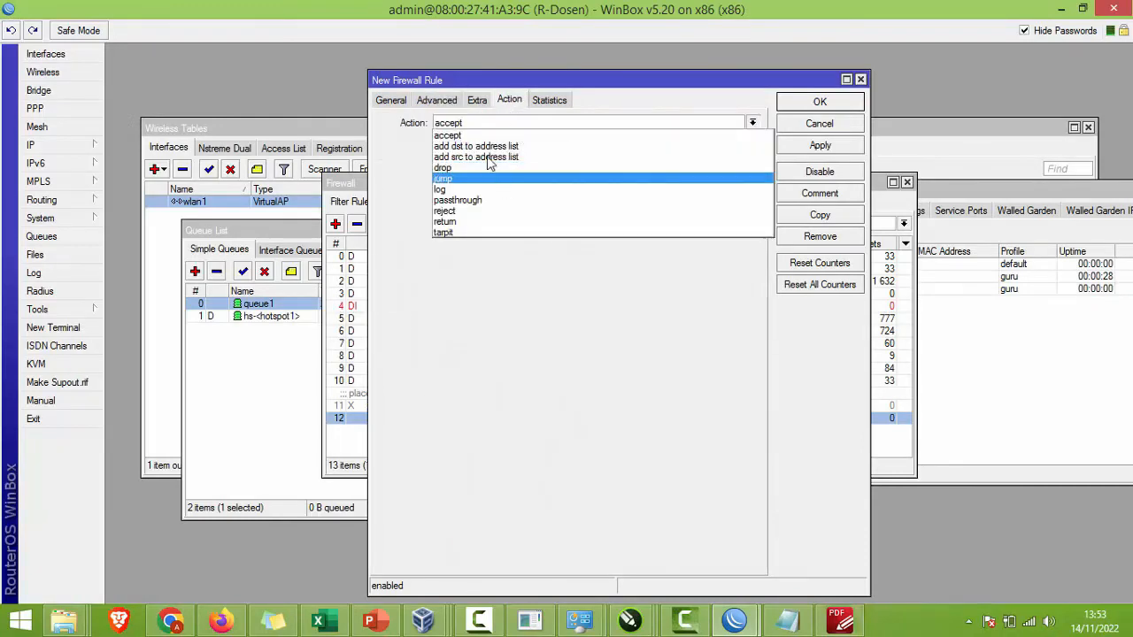
click(457, 168)
key(alt+Tab)
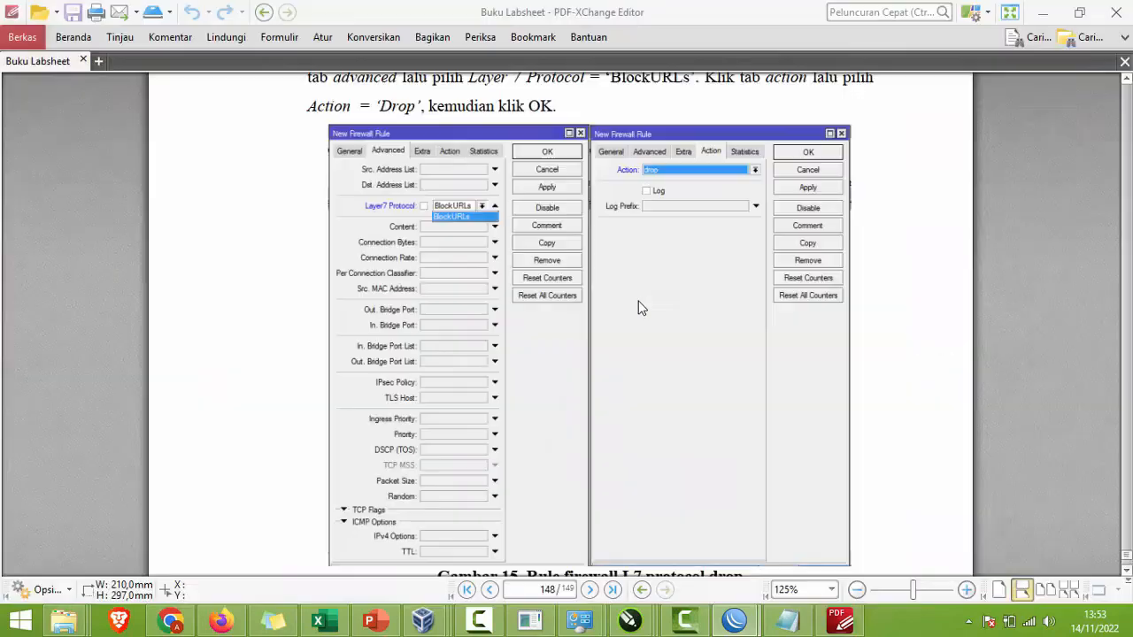
scroll(657, 320, down, 5)
key(alt+Tab)
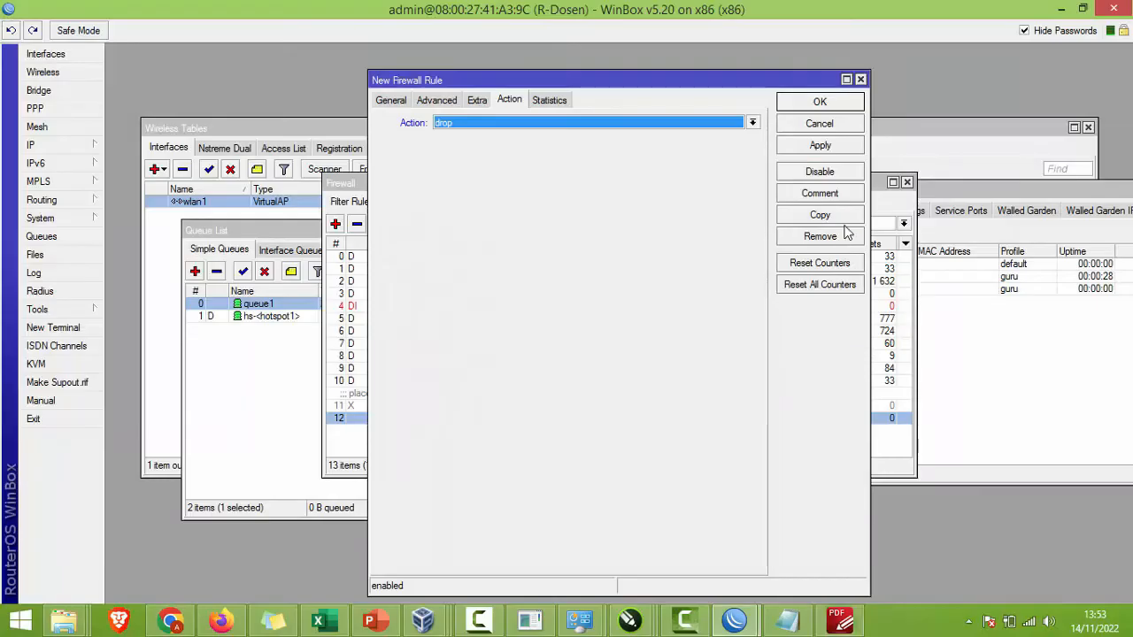
click(819, 102)
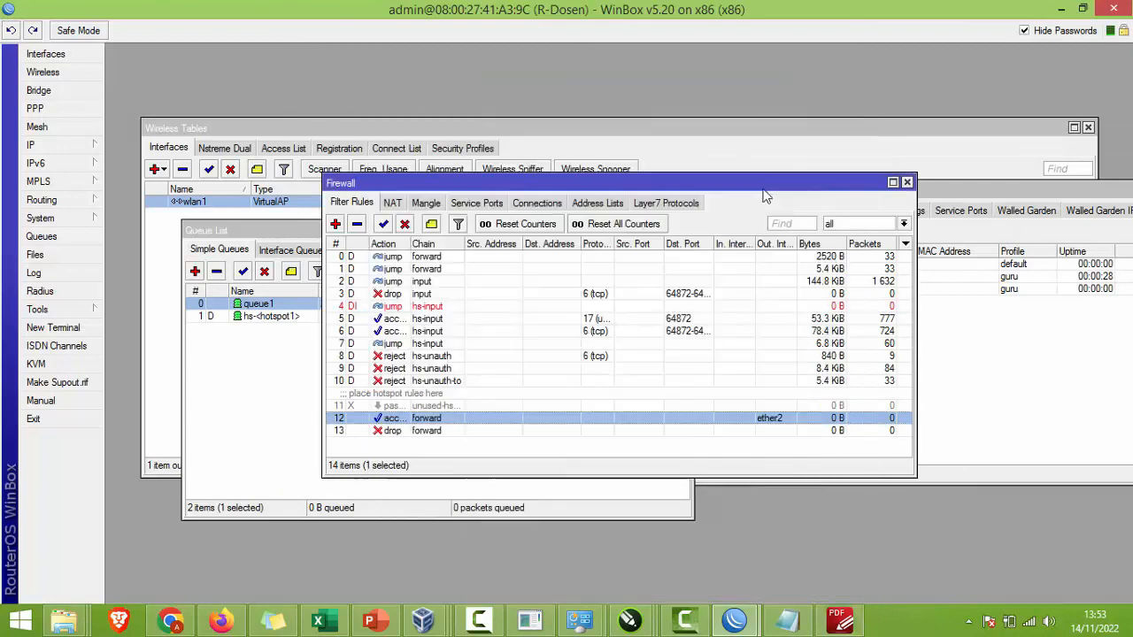
Step: In the VM's Firefox, select youtube.com, then close the status, speedtest and YouTube tabs, leaving a blank tab
mouse_move(423, 619)
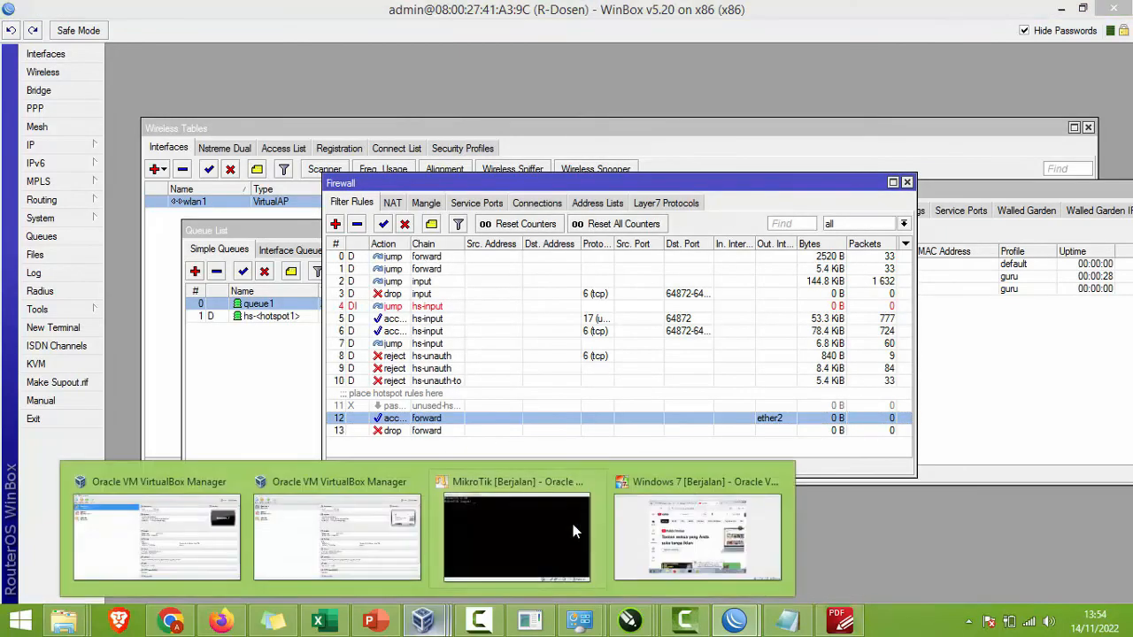
click(690, 531)
click(531, 116)
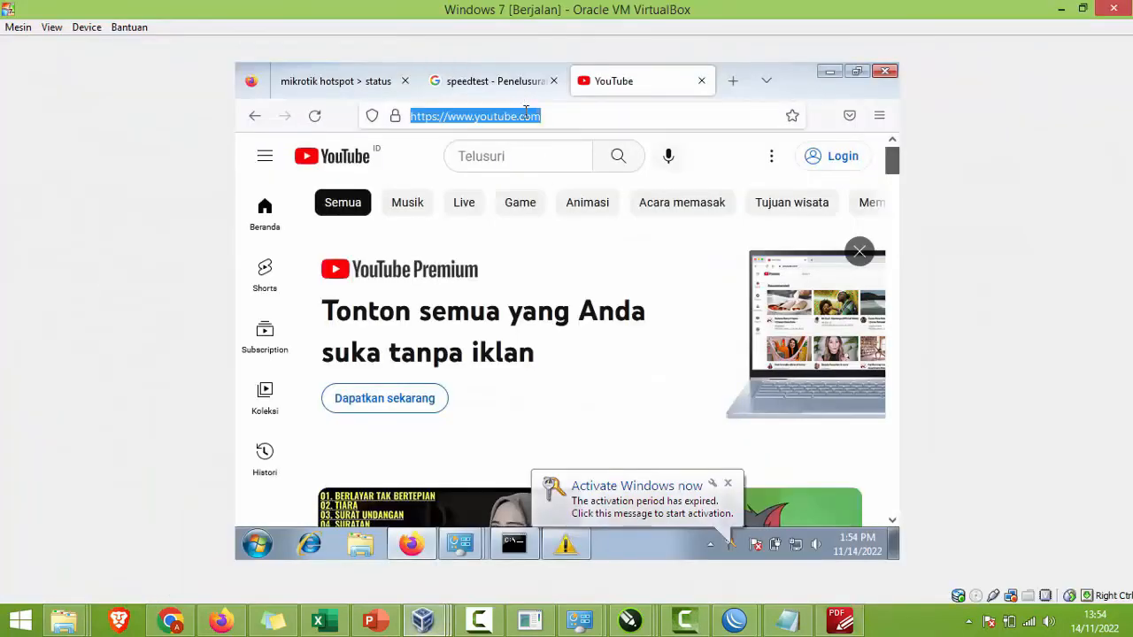
drag(566, 121, 490, 124)
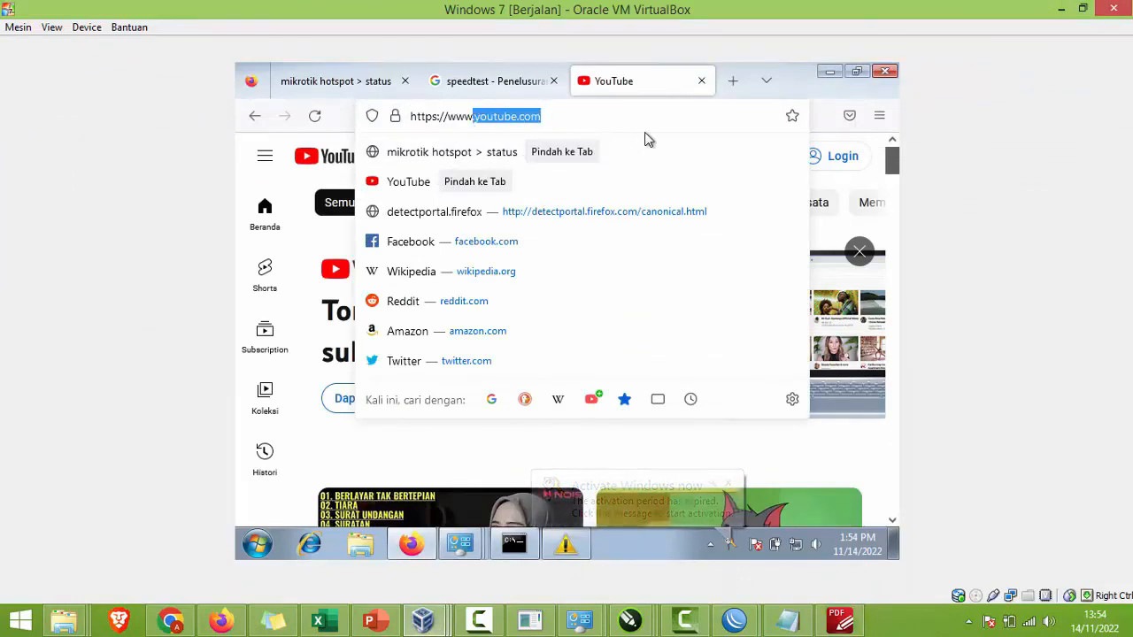
key(super)
key(Escape)
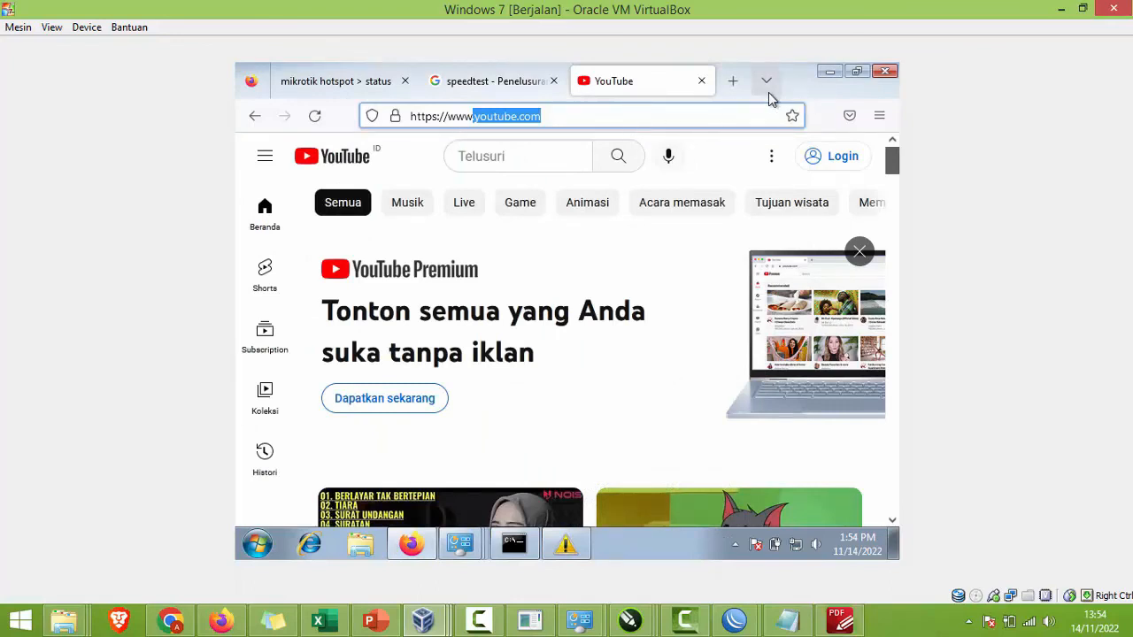
click(404, 80)
click(406, 81)
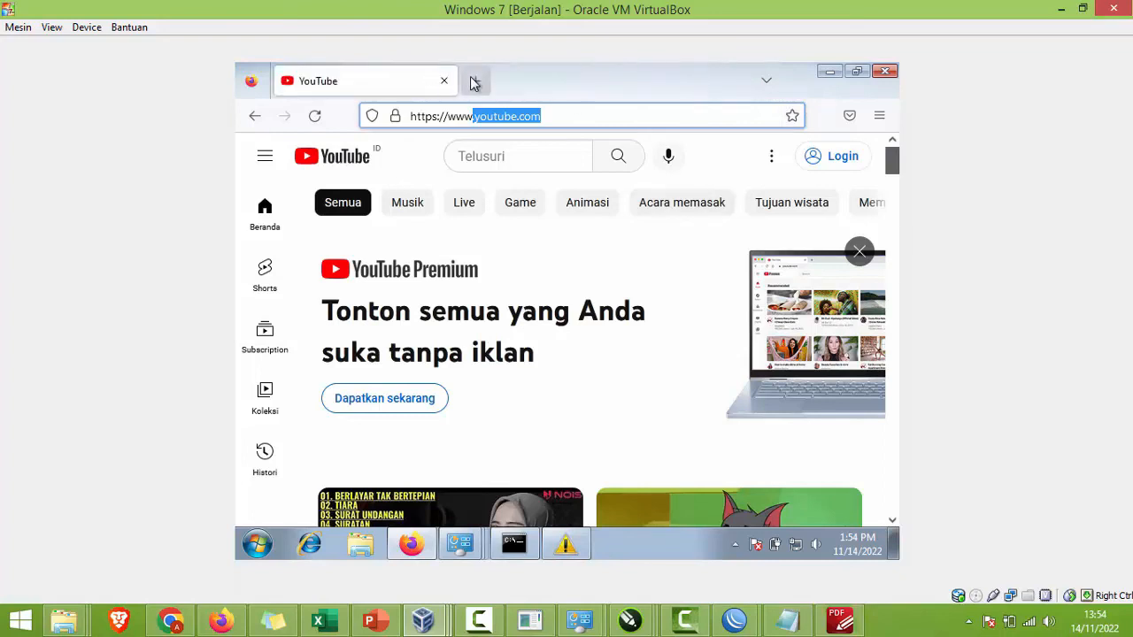
click(475, 81)
click(443, 81)
Step: Clear recent history with time range Semuanya, including site settings and offline data
click(880, 116)
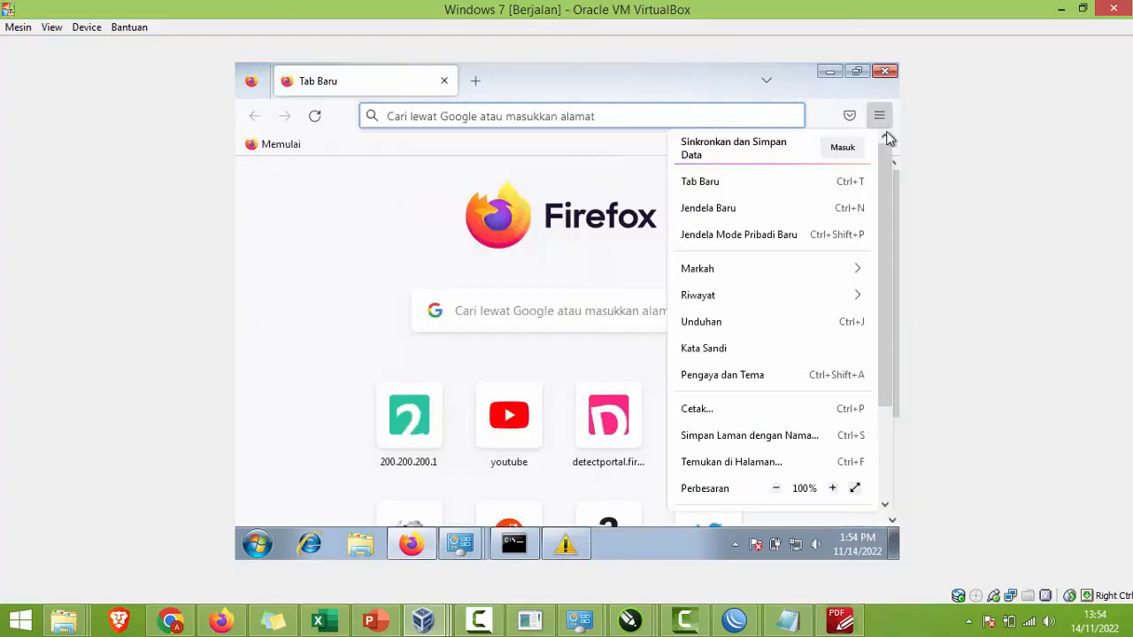
click(797, 295)
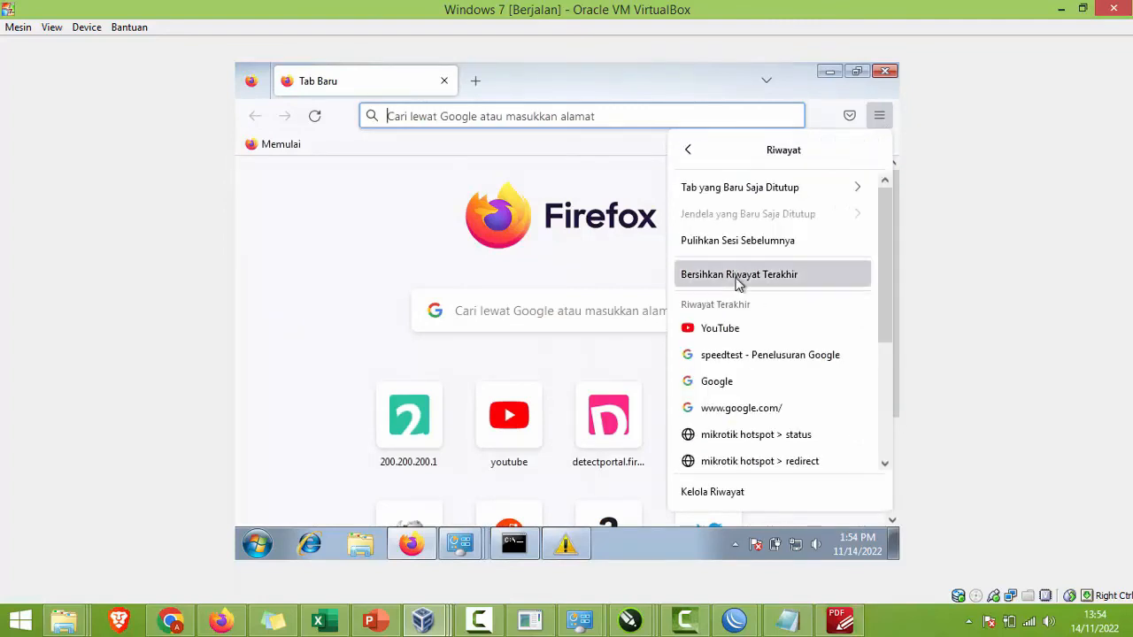
click(737, 280)
click(487, 375)
click(594, 375)
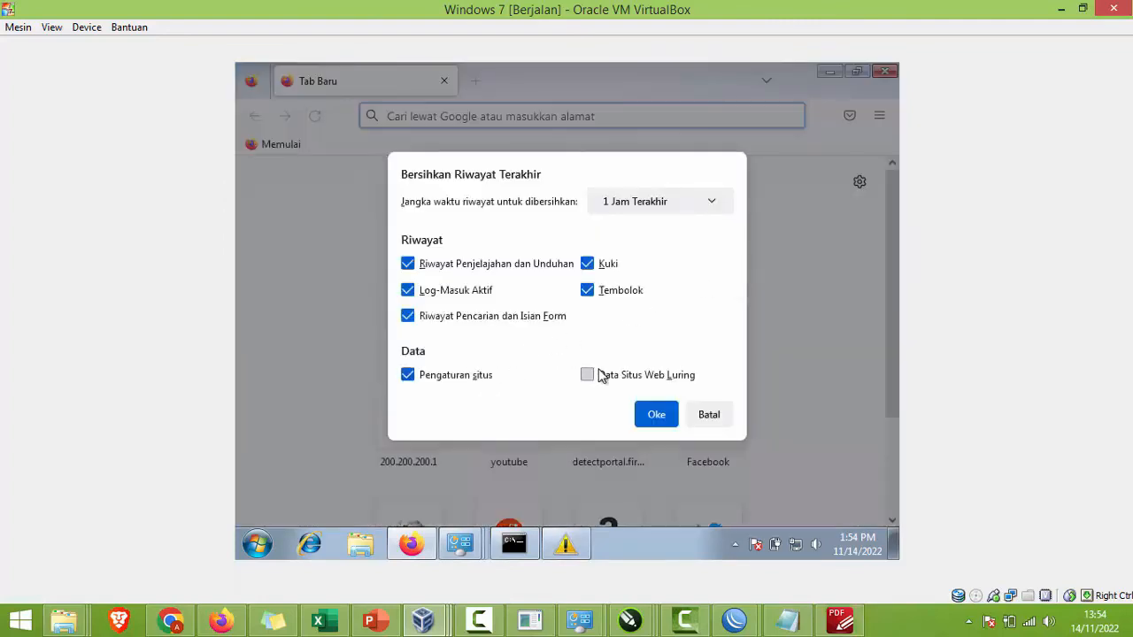
click(647, 200)
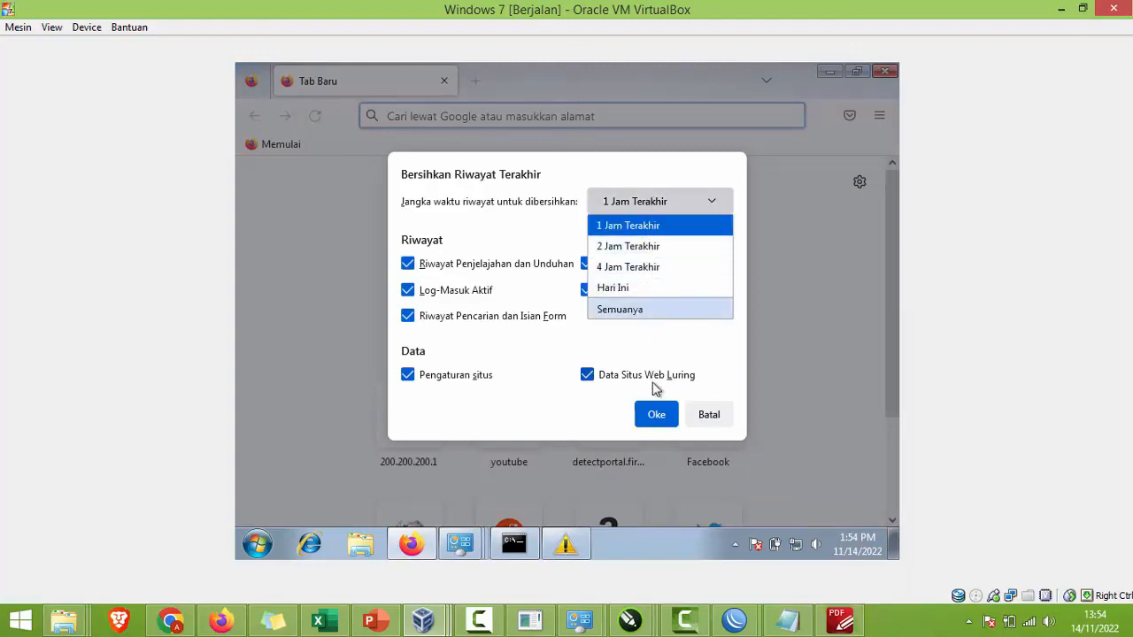
click(617, 288)
click(650, 205)
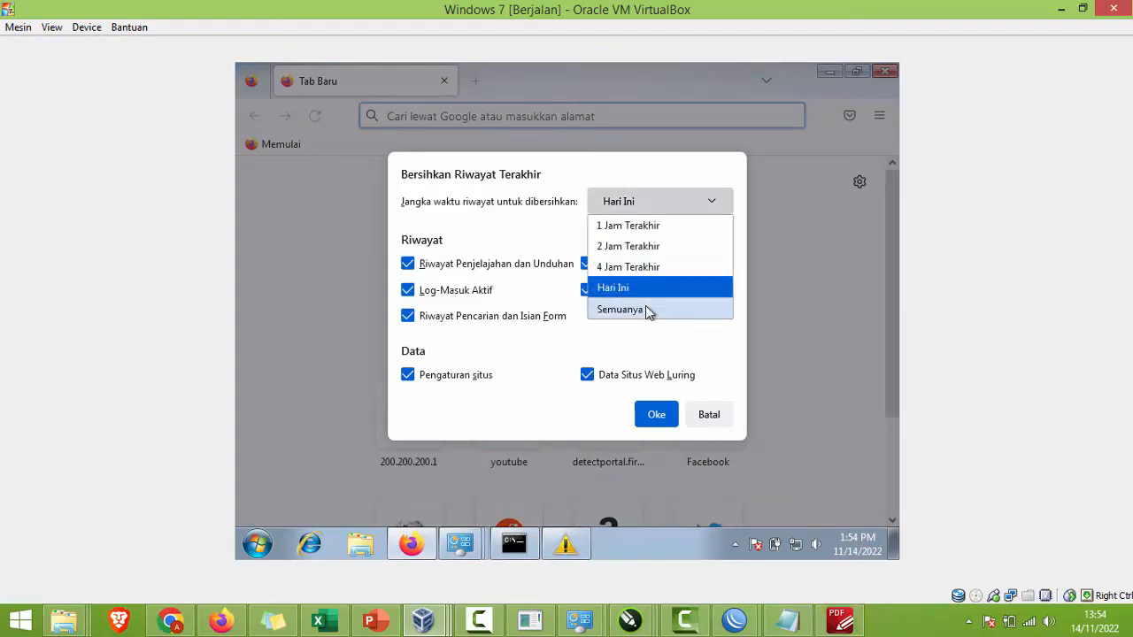
click(649, 309)
click(659, 497)
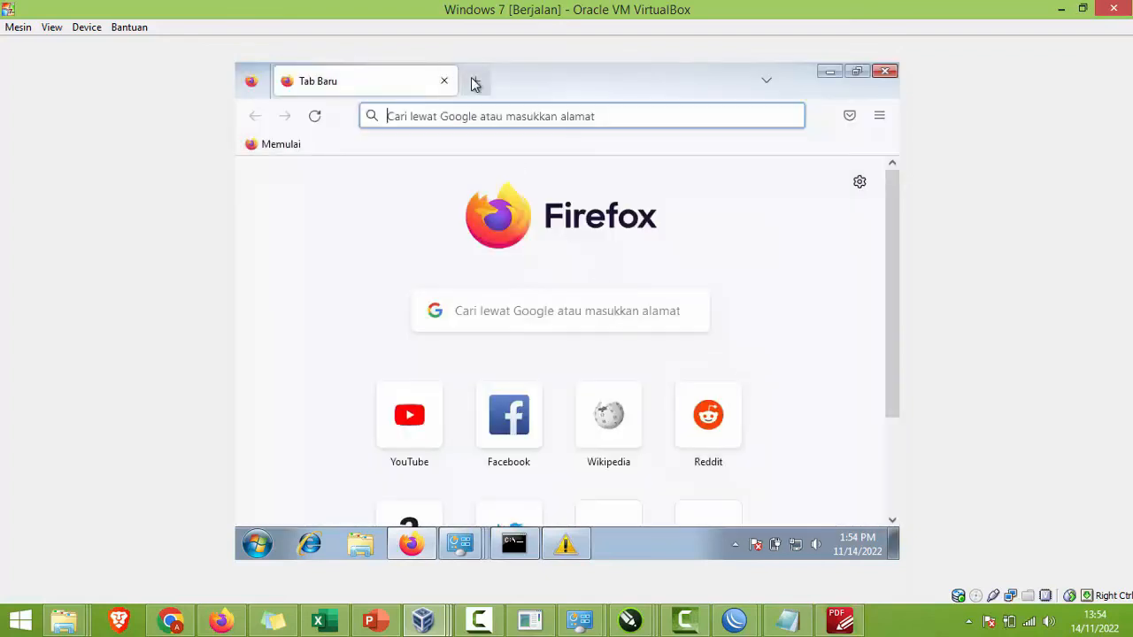
Step: Load youtube.com to test the block, then google.com in a new tab
text(.youtube.com)
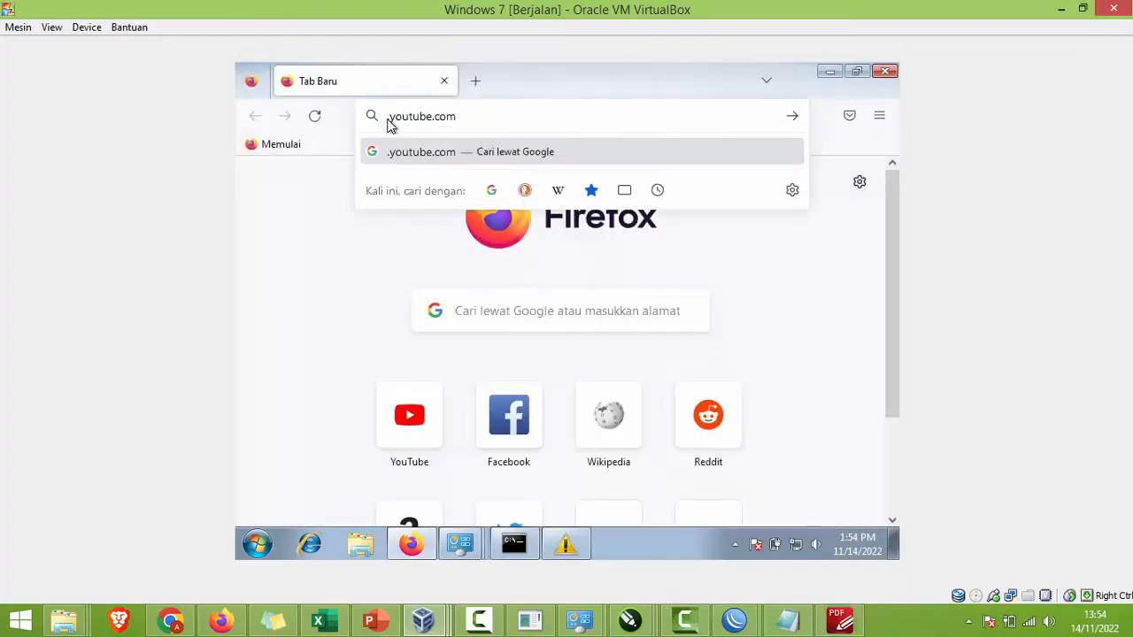
key(Return)
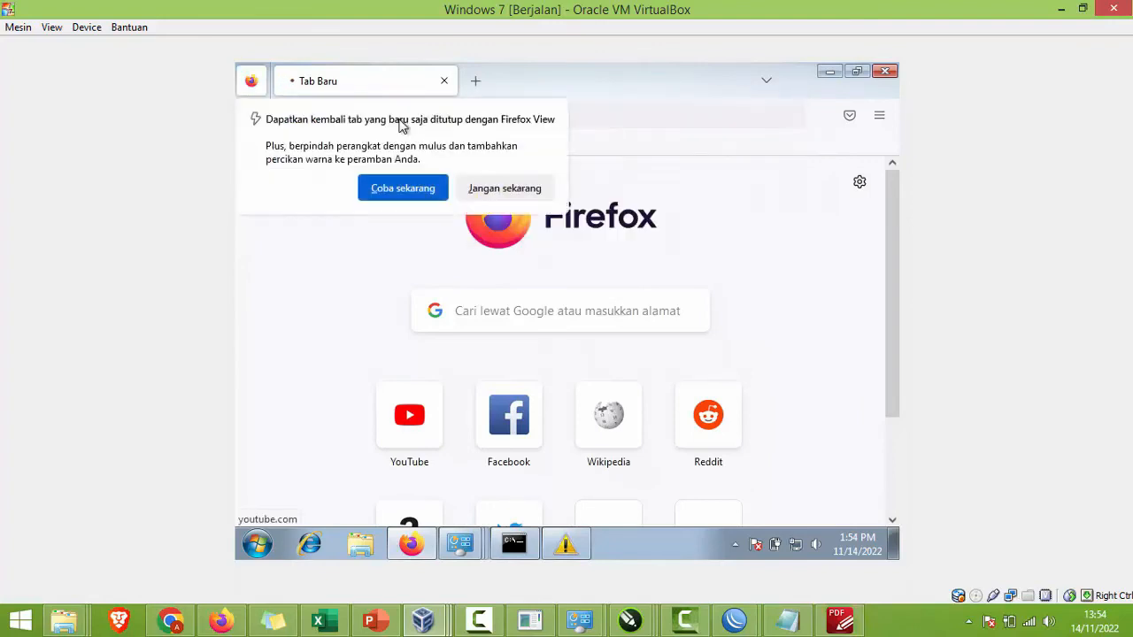
click(489, 184)
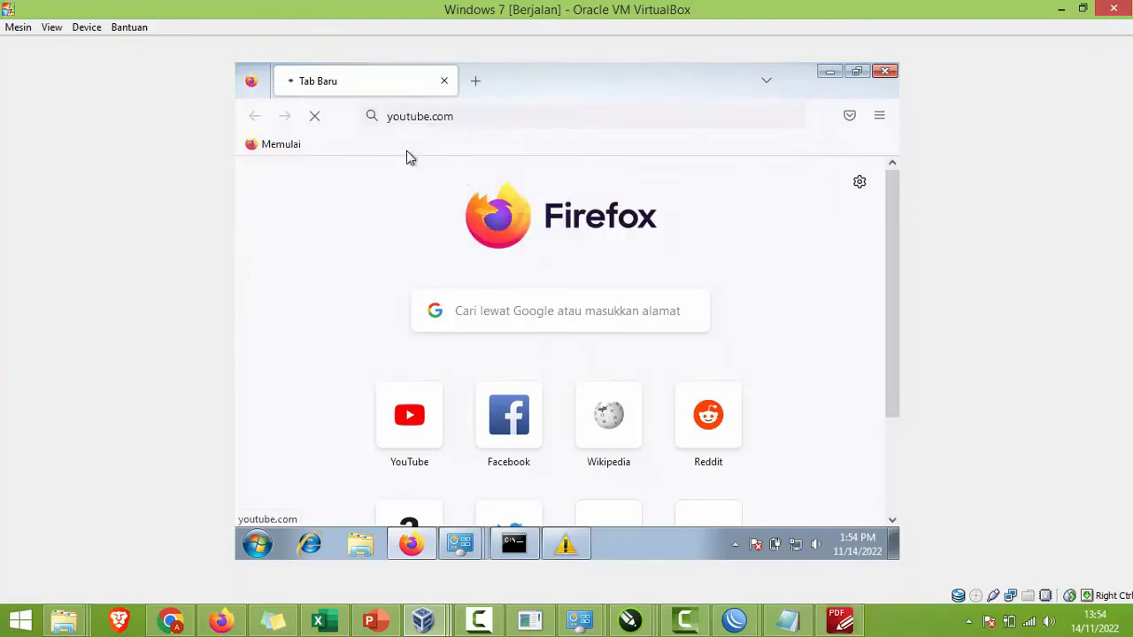
click(475, 83)
text(g)
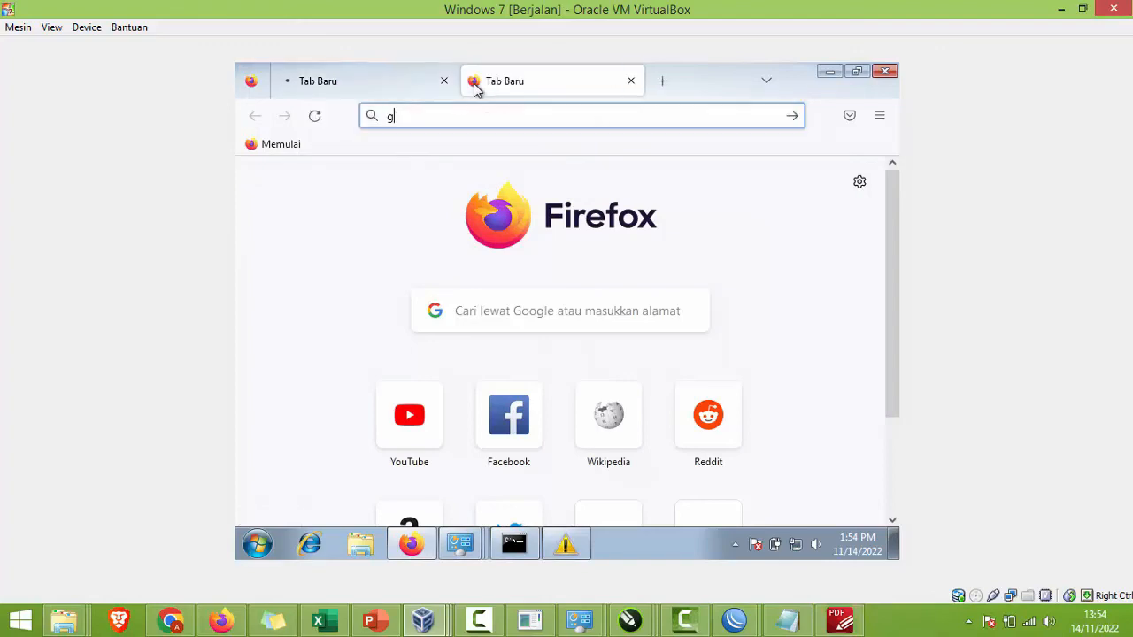
text(oogle.com)
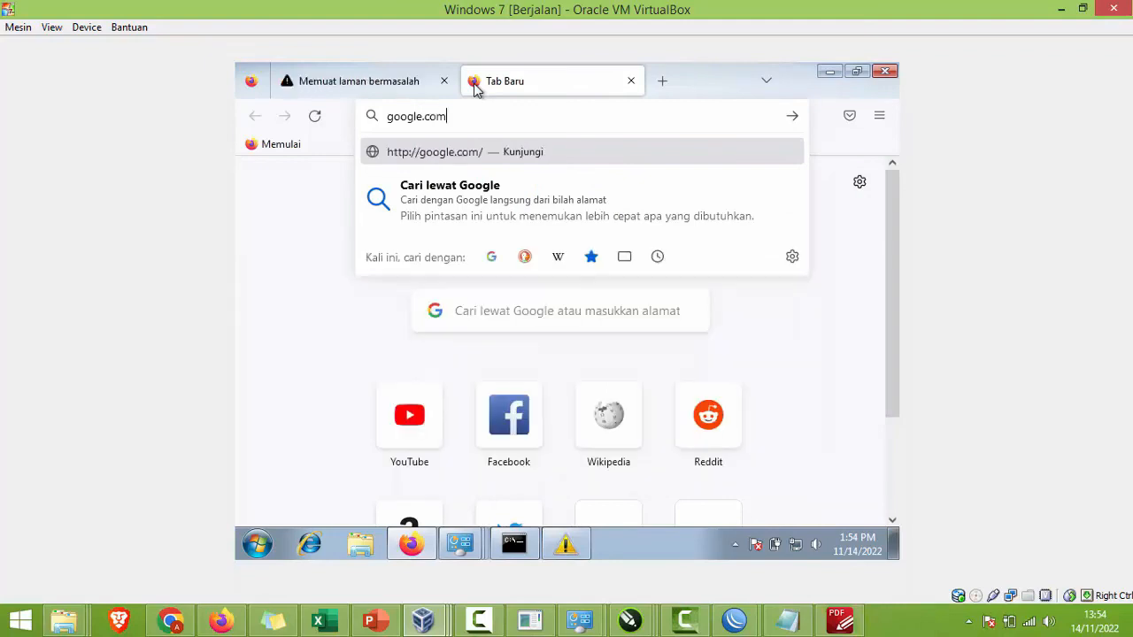
key(Return)
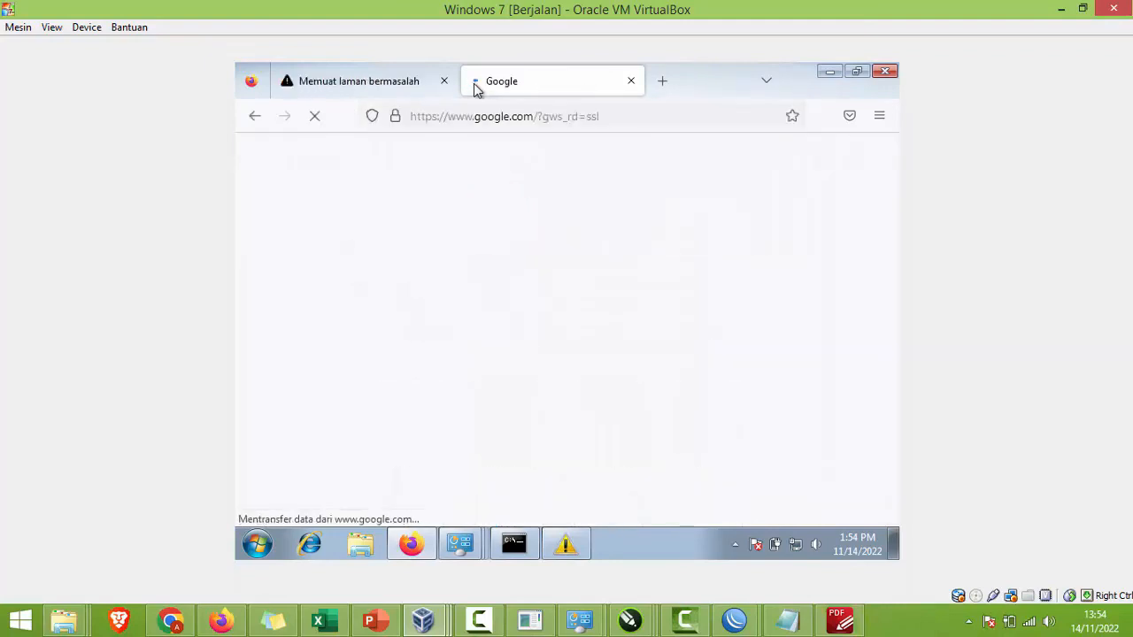
click(363, 81)
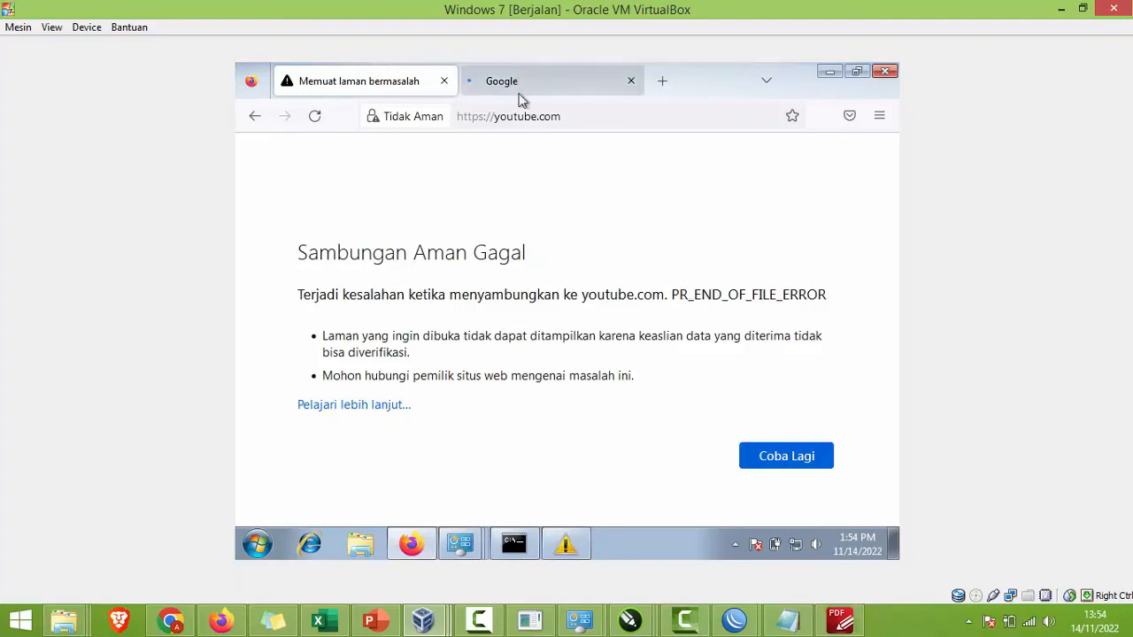
Step: Open Facebook from a new tab's shortcuts and reload youtube.com to confirm it still fails
click(544, 84)
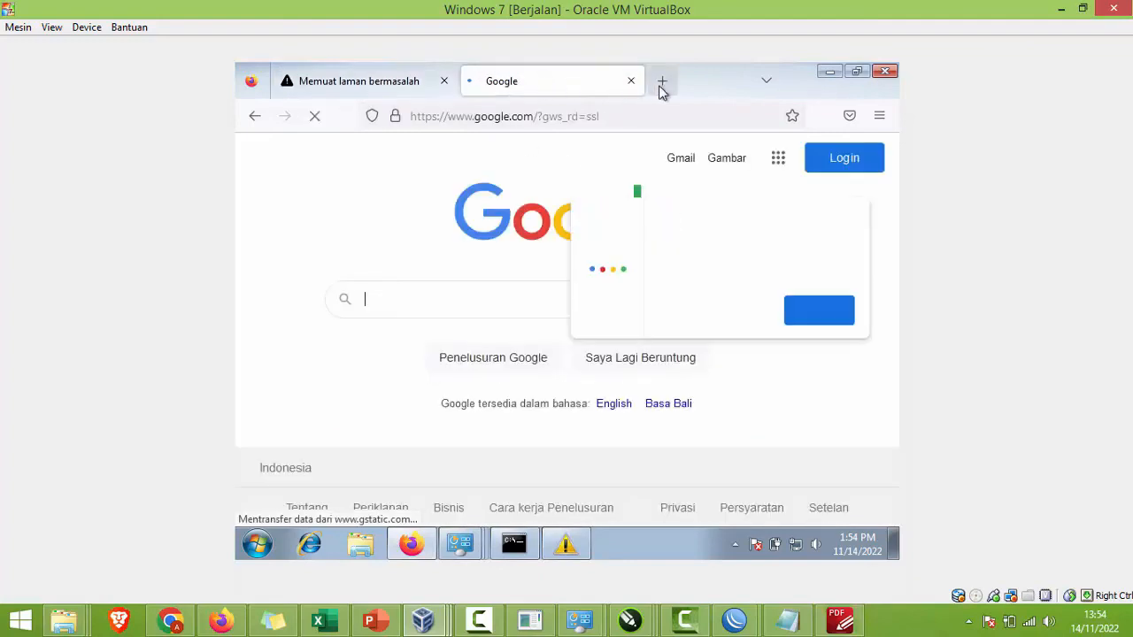
click(661, 82)
click(541, 434)
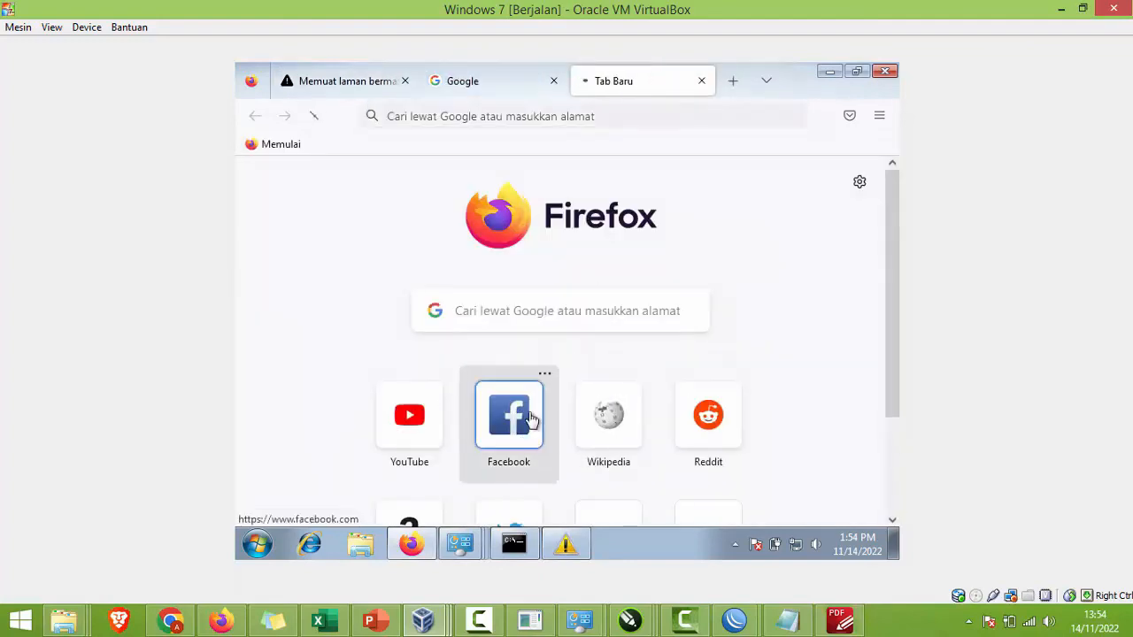
click(361, 82)
click(469, 116)
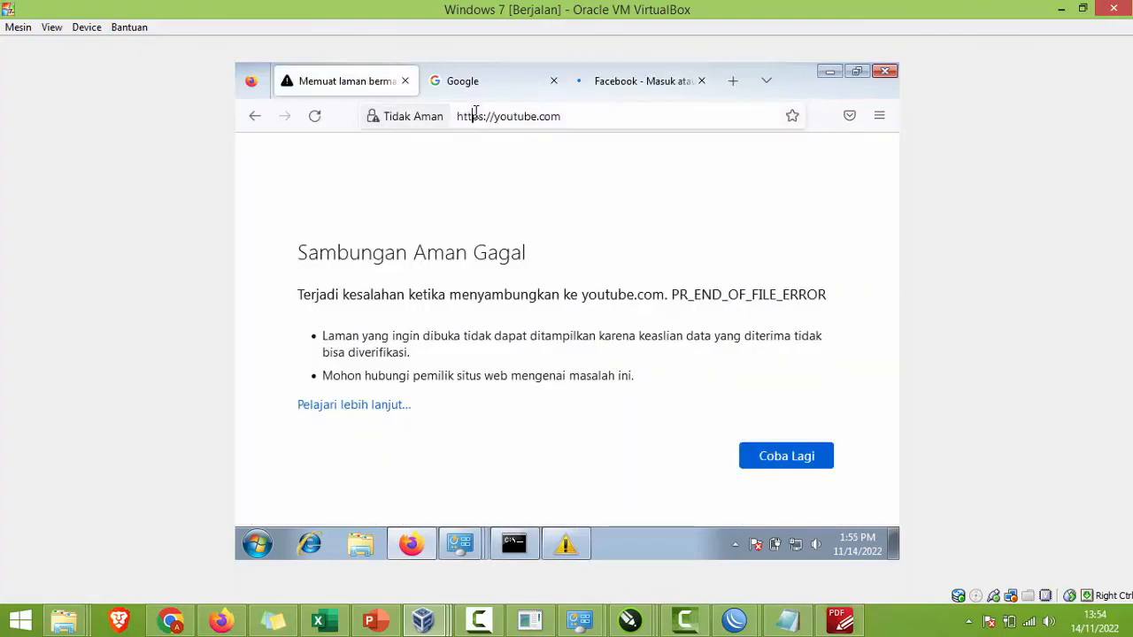
key(Return)
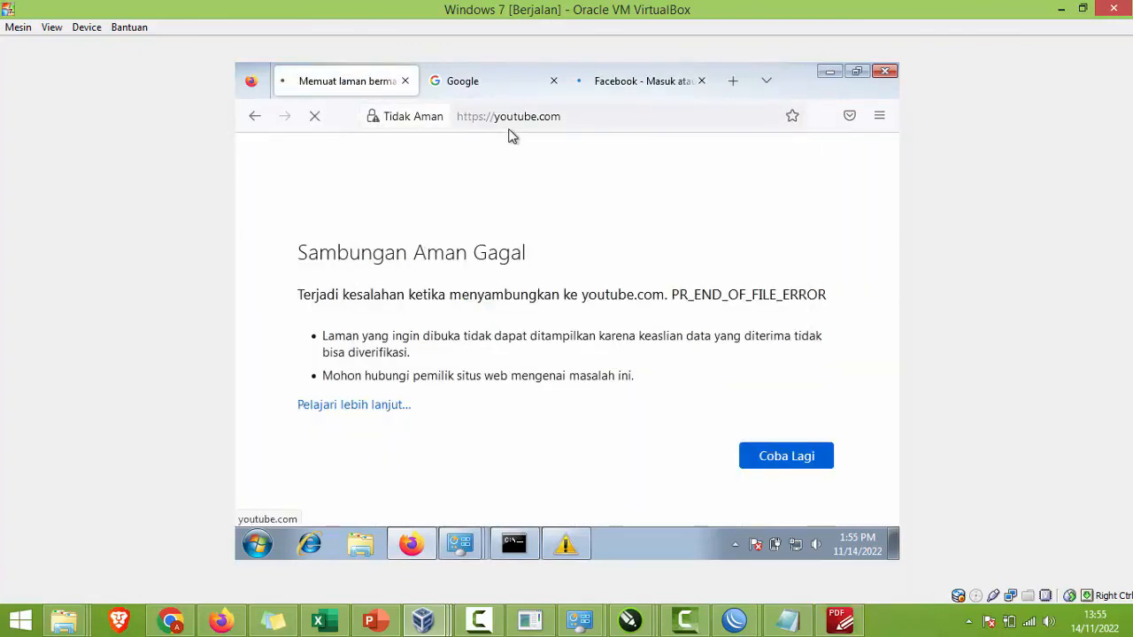
click(614, 82)
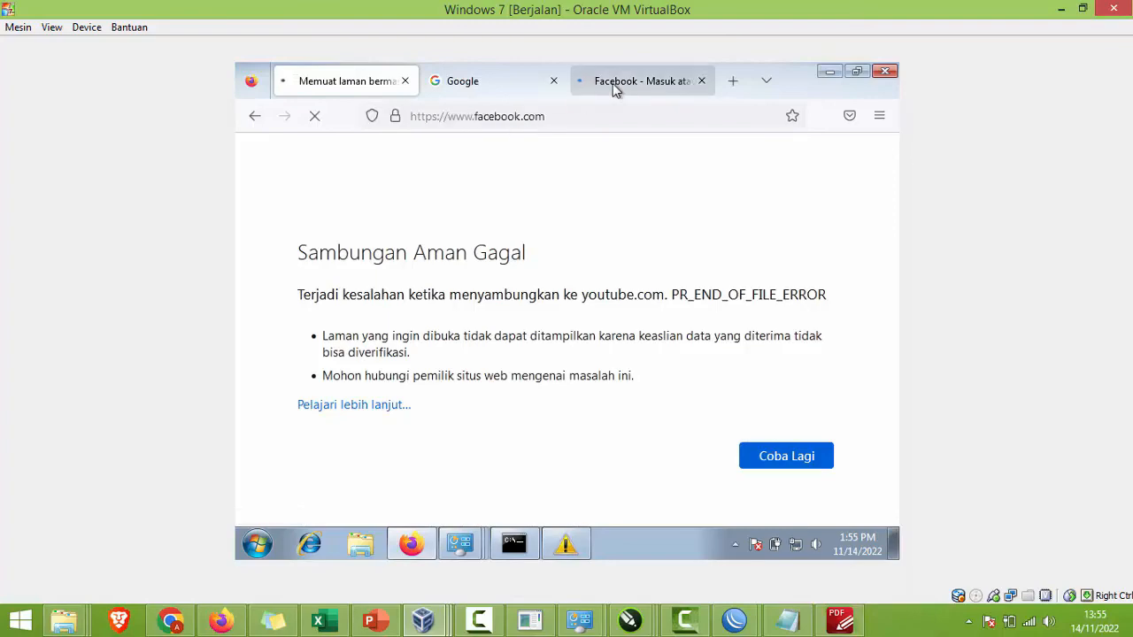
Step: Bring PowerPoint's Internet Connection slide forward and deselect the Proxy list text box
click(369, 623)
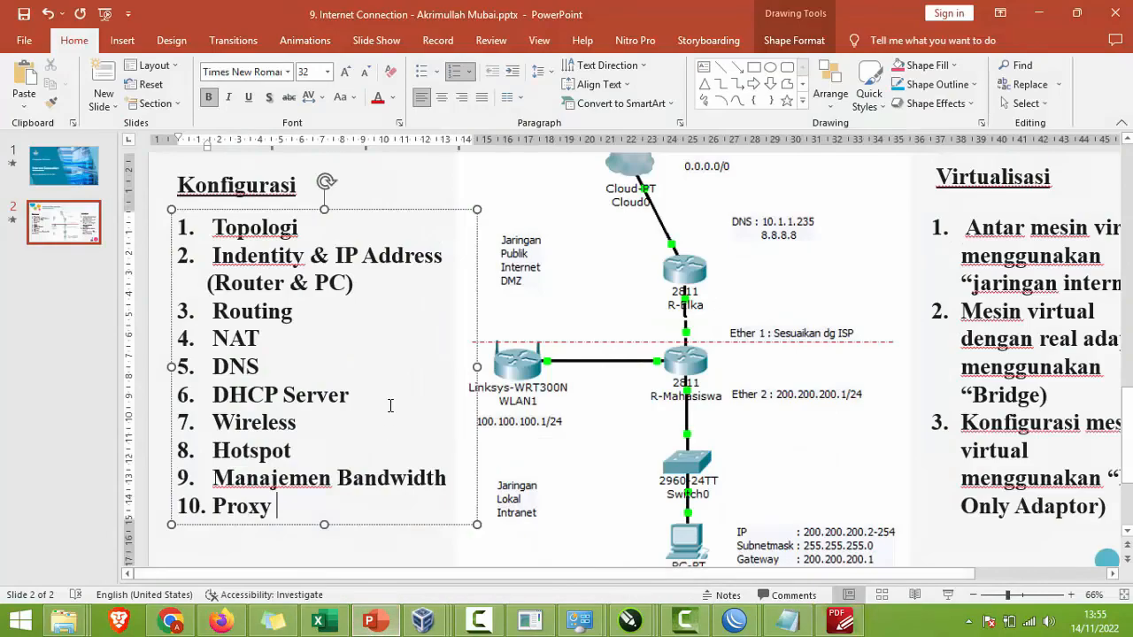
scroll(390, 404, down, 2)
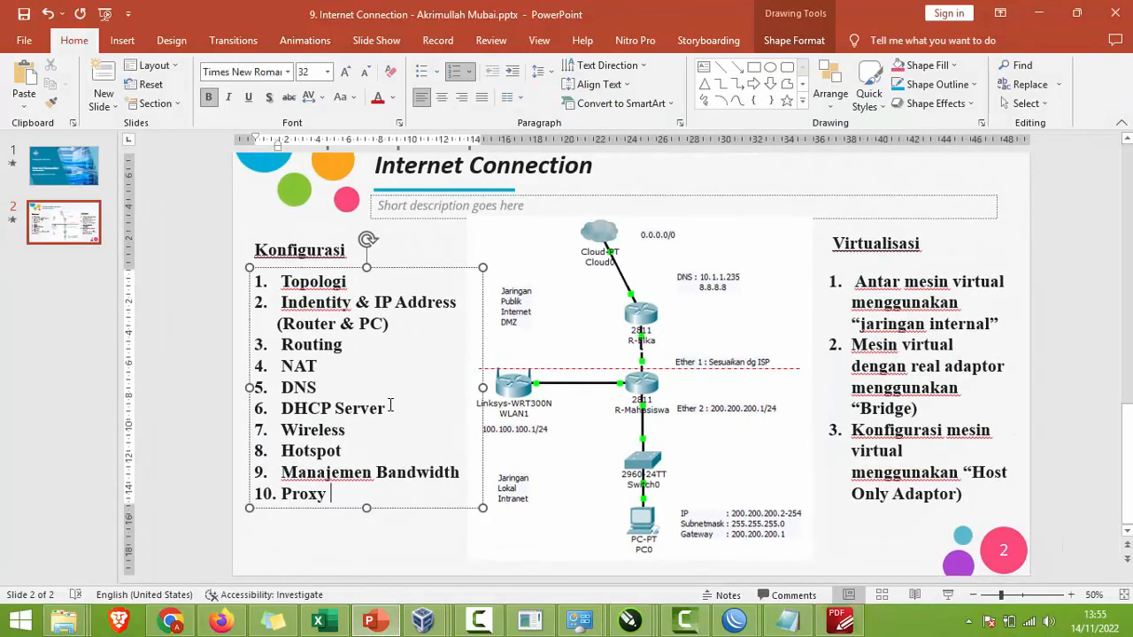
click(1070, 264)
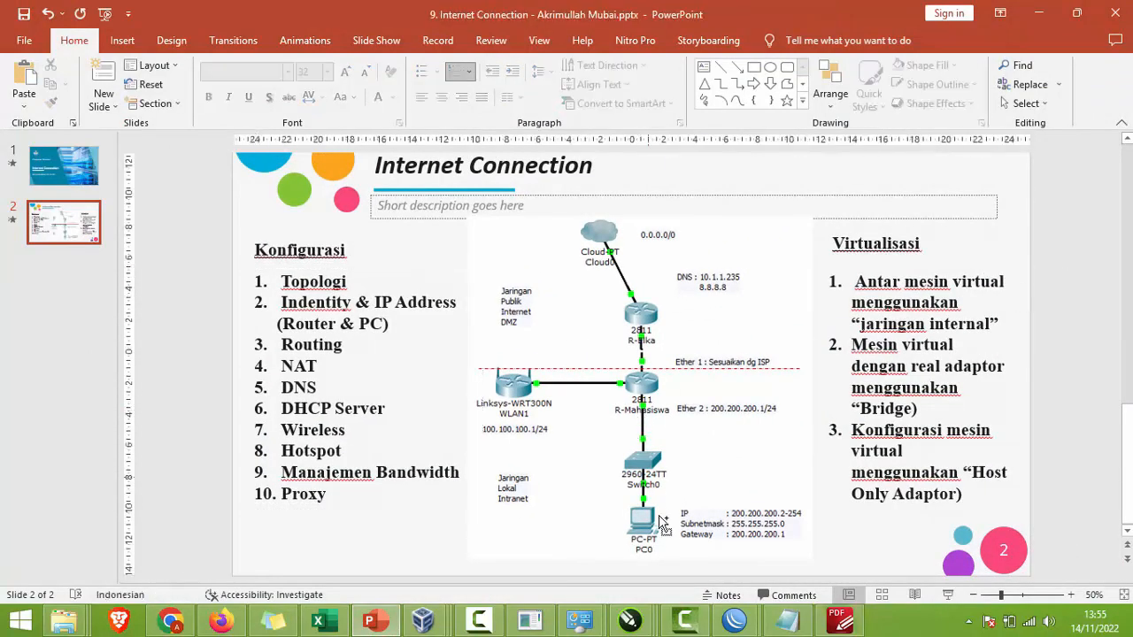